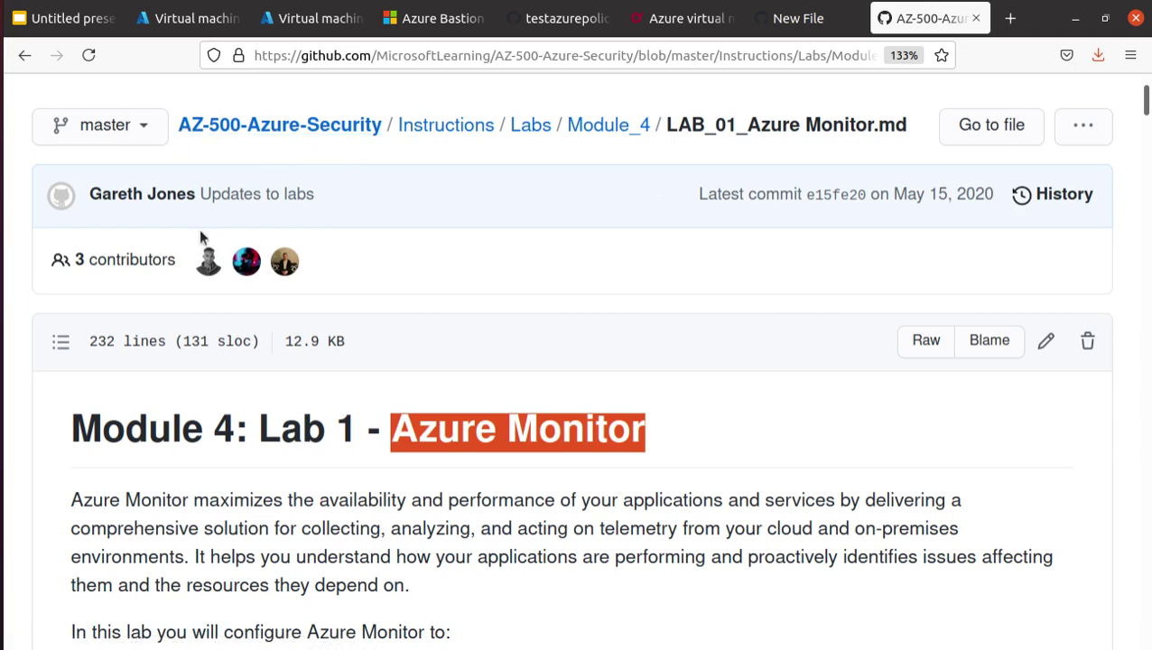
- Review the Azure Monitor introduction, the telemetry phrase and the two lab objectives
{"action": "scroll", "coordinate": [513, 327], "scroll_direction": "up", "scroll_amount": 3}
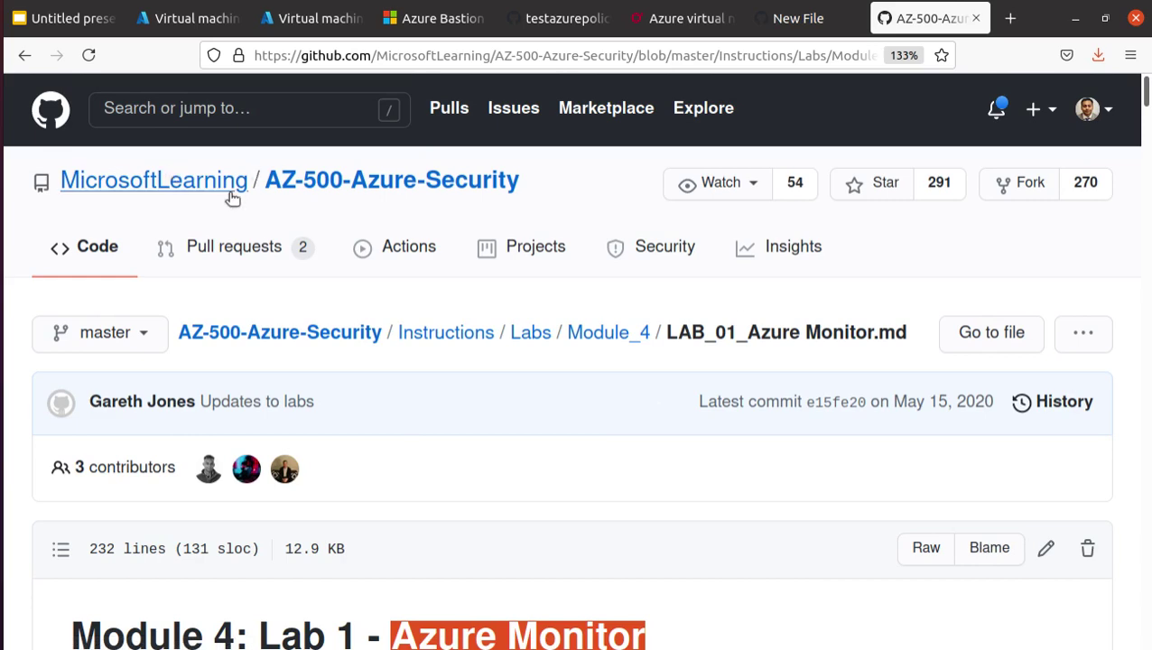
{"action": "scroll", "coordinate": [345, 234], "scroll_direction": "down", "scroll_amount": 5}
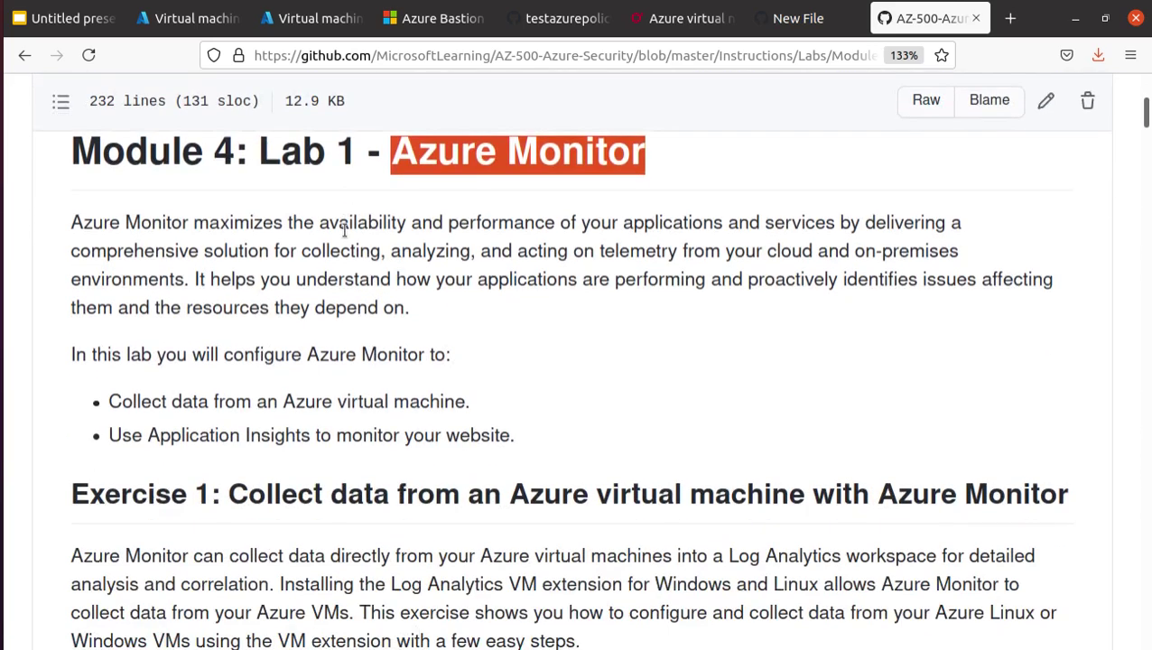
{"action": "left_click_drag", "start_coordinate": [410, 308], "coordinate": [37, 242]}
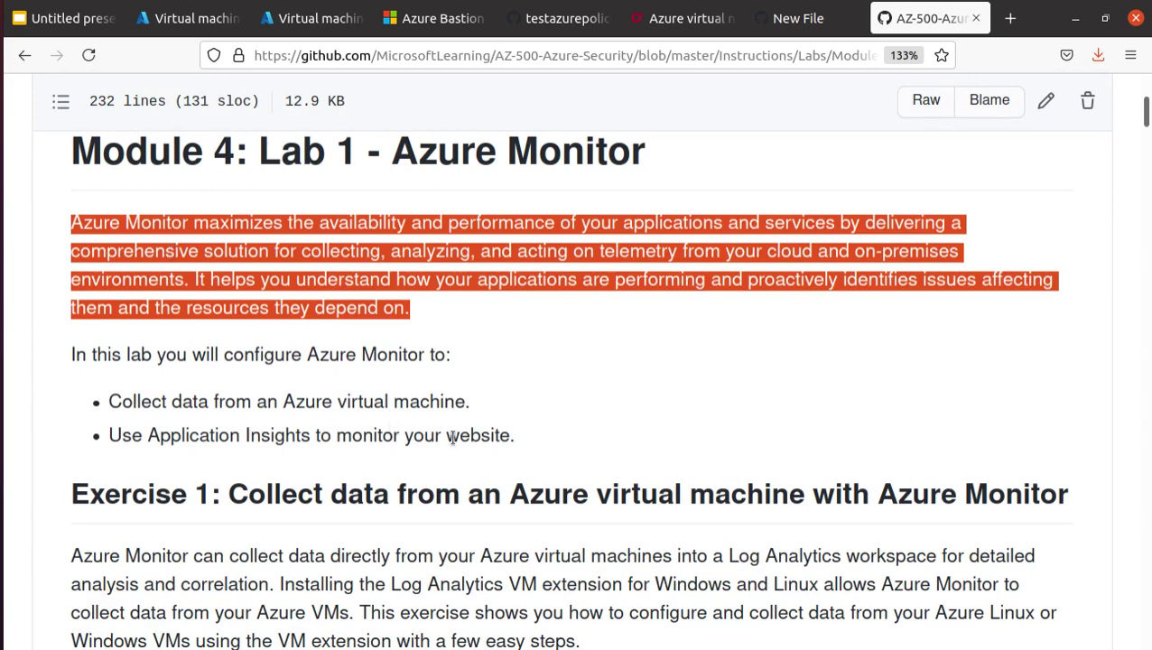
{"action": "left_click", "coordinate": [549, 328]}
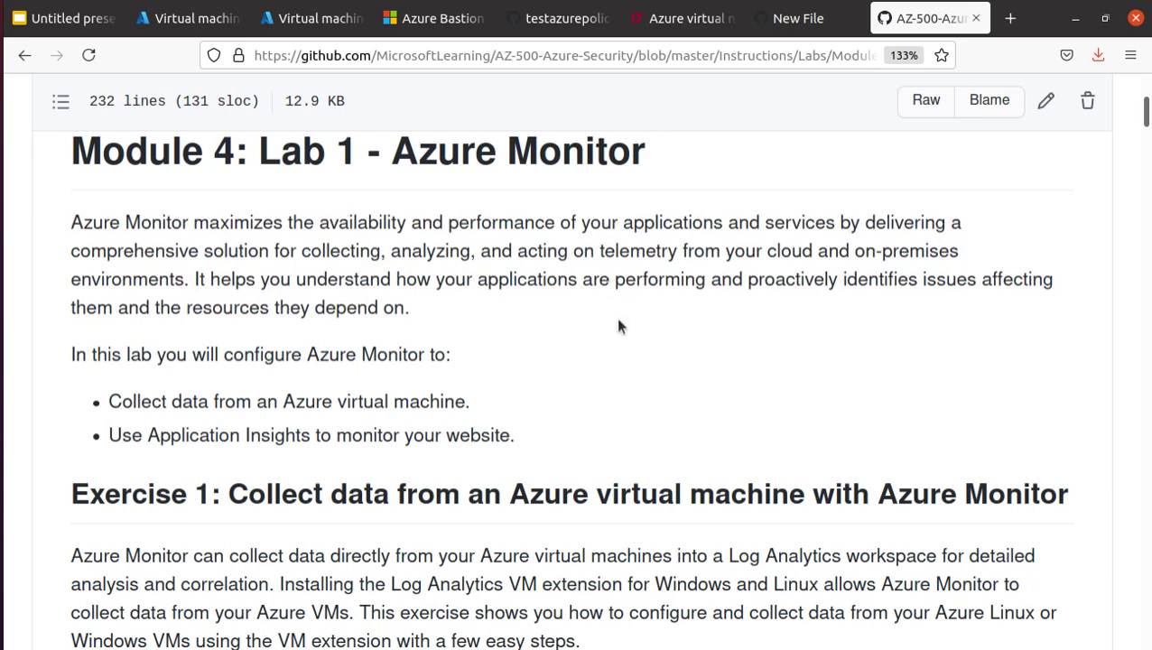
{"action": "left_click_drag", "start_coordinate": [602, 251], "coordinate": [184, 279]}
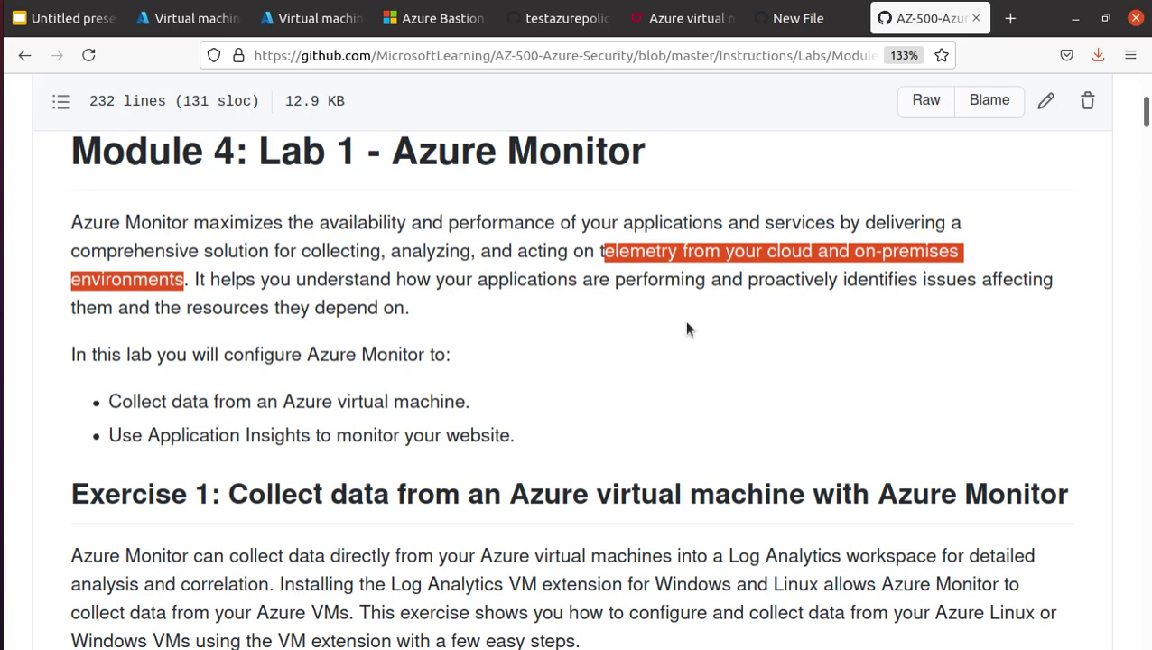
{"action": "scroll", "coordinate": [595, 320], "scroll_direction": "down", "scroll_amount": 2}
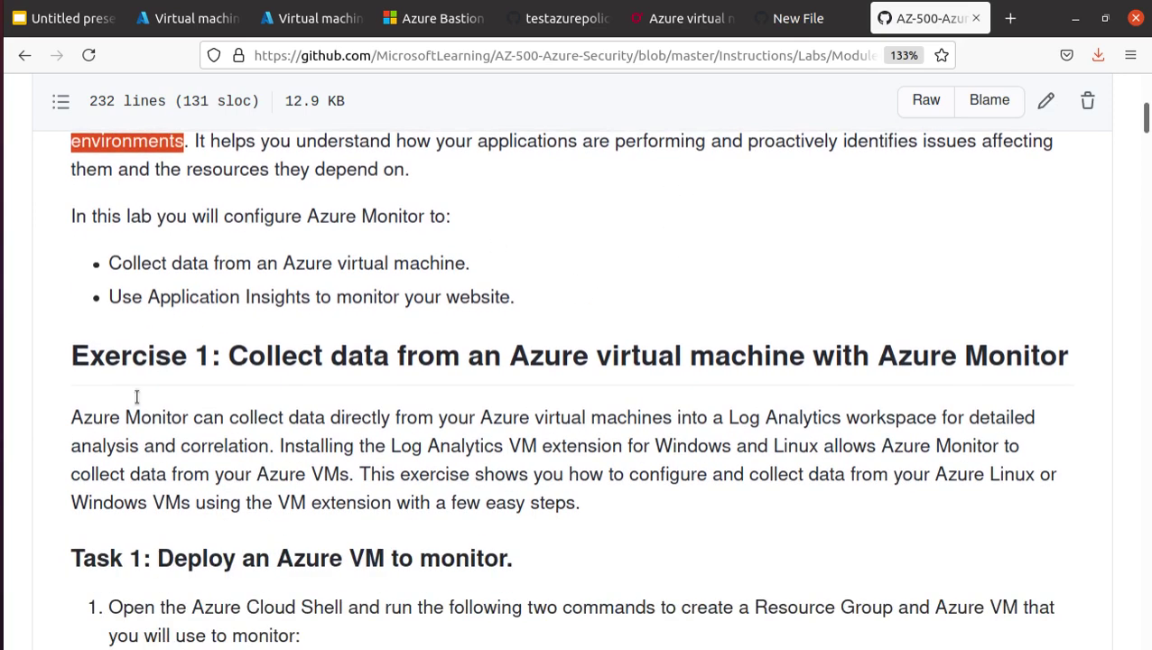
{"action": "left_click_drag", "start_coordinate": [510, 320], "coordinate": [76, 270]}
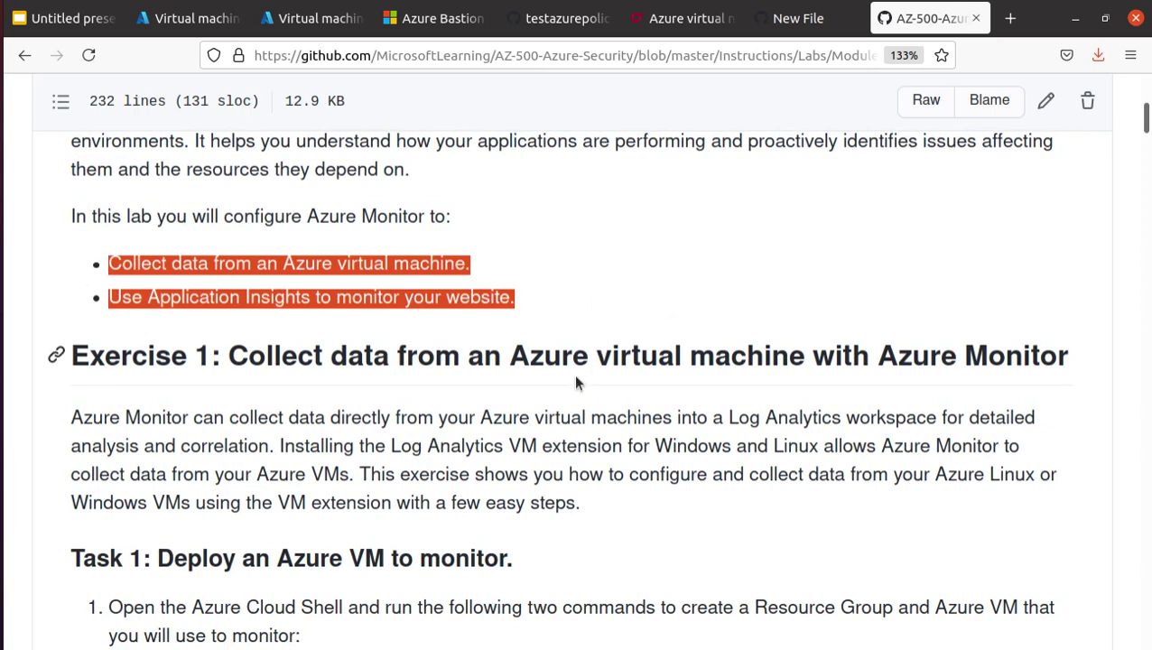
{"action": "scroll", "coordinate": [564, 373], "scroll_direction": "down", "scroll_amount": 3}
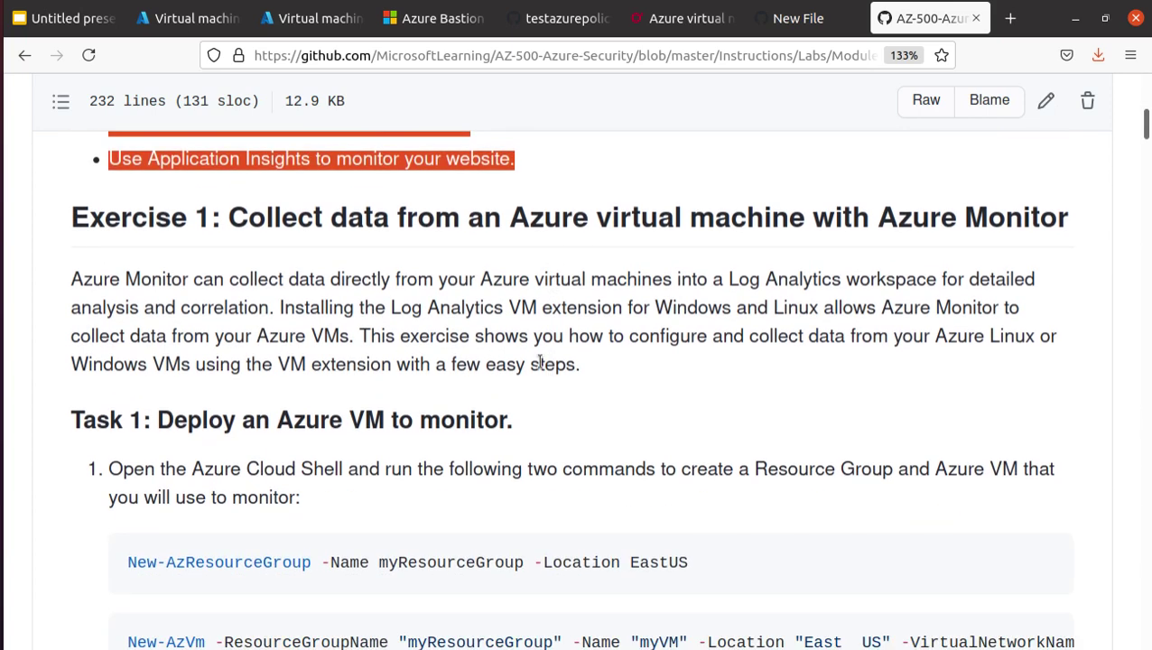
{"action": "left_click_drag", "start_coordinate": [228, 217], "coordinate": [1035, 217]}
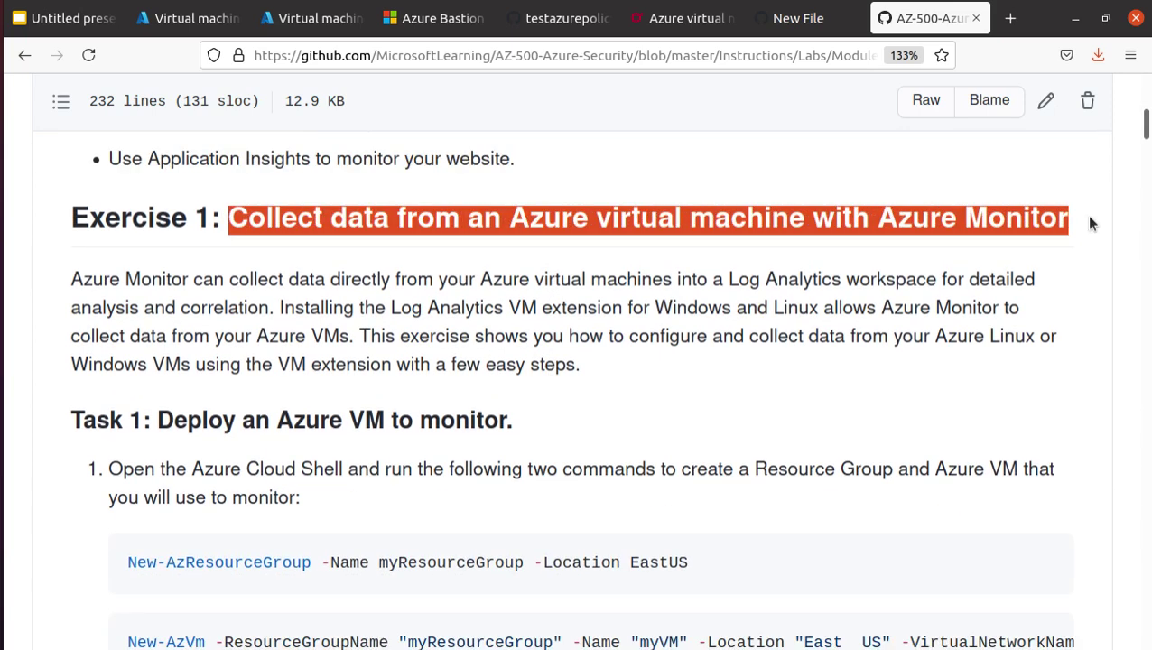
- Review Exercise 1's introduction on the Log Analytics workspace and VM extension
{"action": "scroll", "coordinate": [316, 380], "scroll_direction": "down", "scroll_amount": 3}
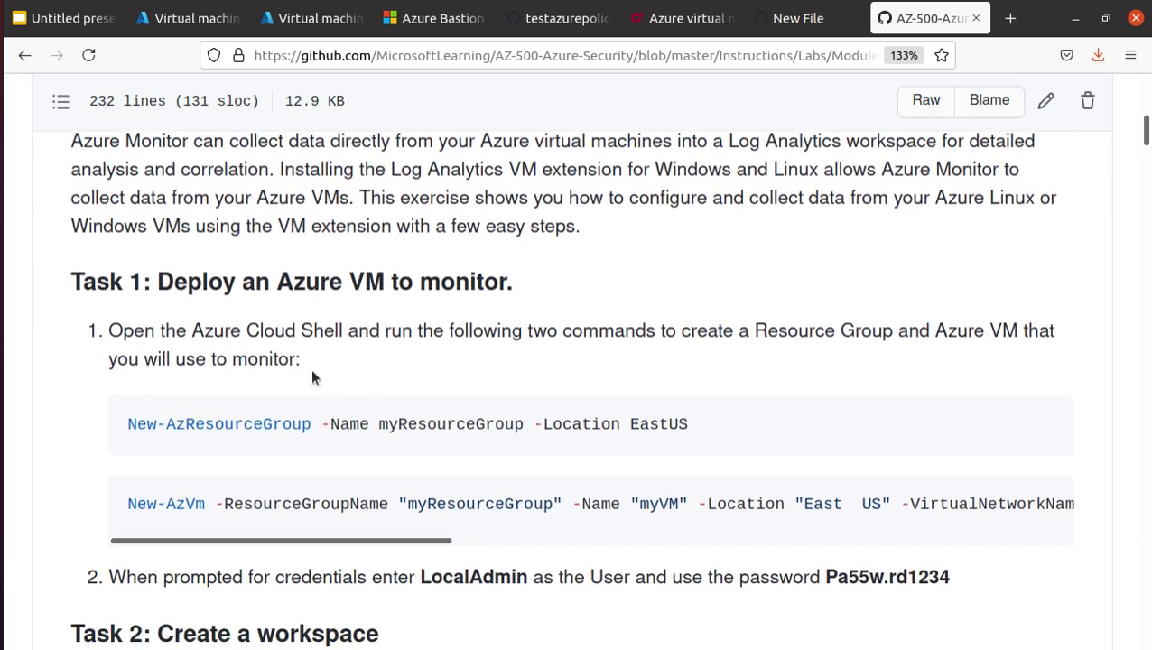
{"action": "scroll", "coordinate": [313, 374], "scroll_direction": "up", "scroll_amount": 2}
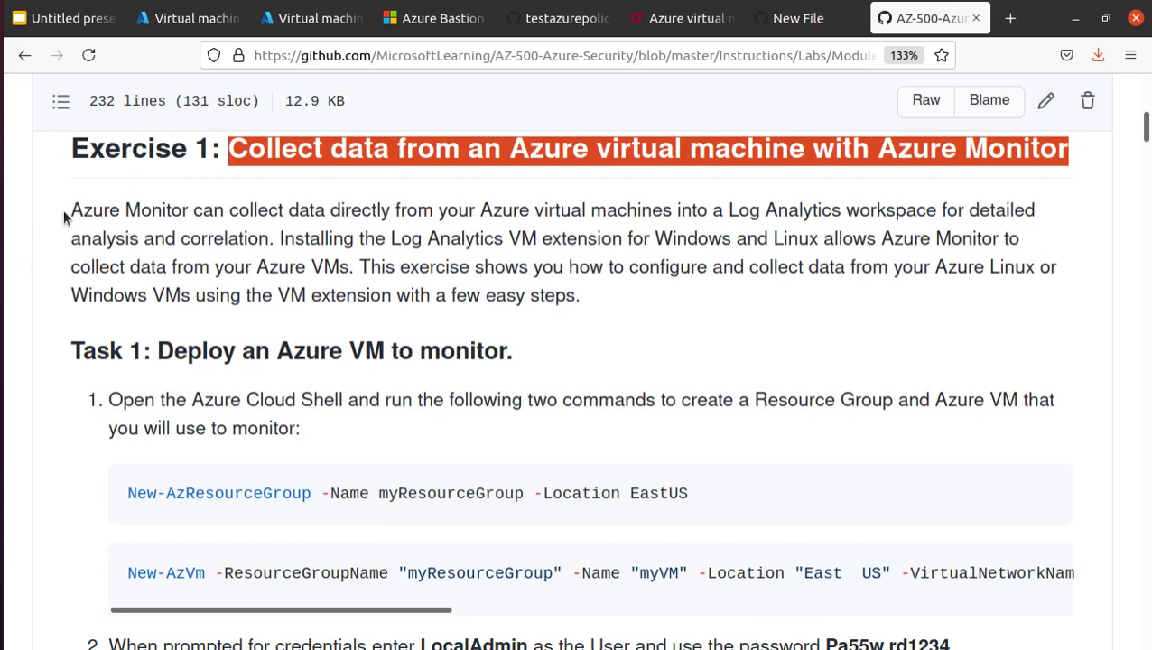
{"action": "left_click_drag", "start_coordinate": [70, 210], "coordinate": [176, 238]}
{"action": "left_click_drag", "start_coordinate": [376, 295], "coordinate": [556, 323]}
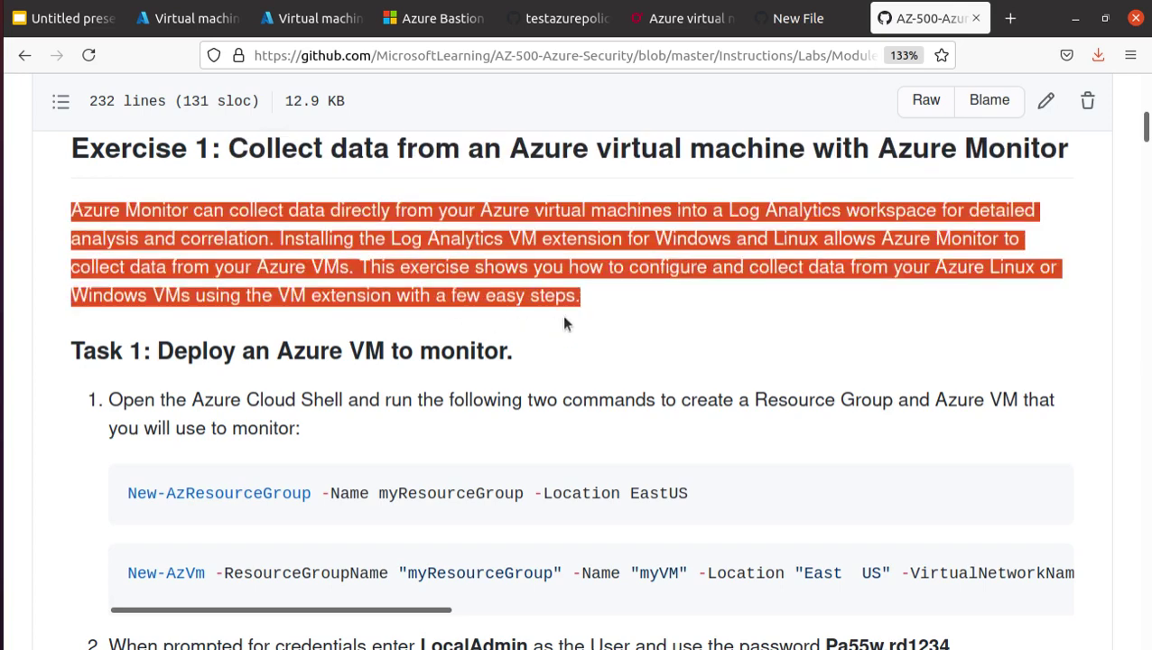
{"action": "left_click", "coordinate": [185, 208]}
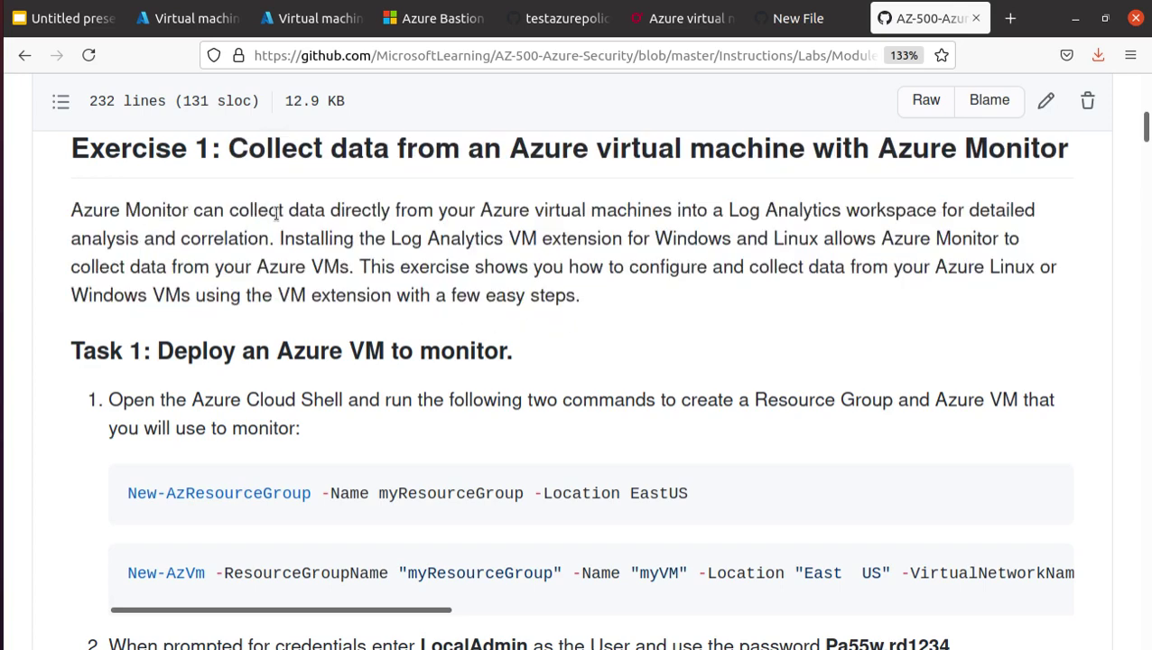
{"action": "left_click_drag", "start_coordinate": [481, 209], "coordinate": [933, 211]}
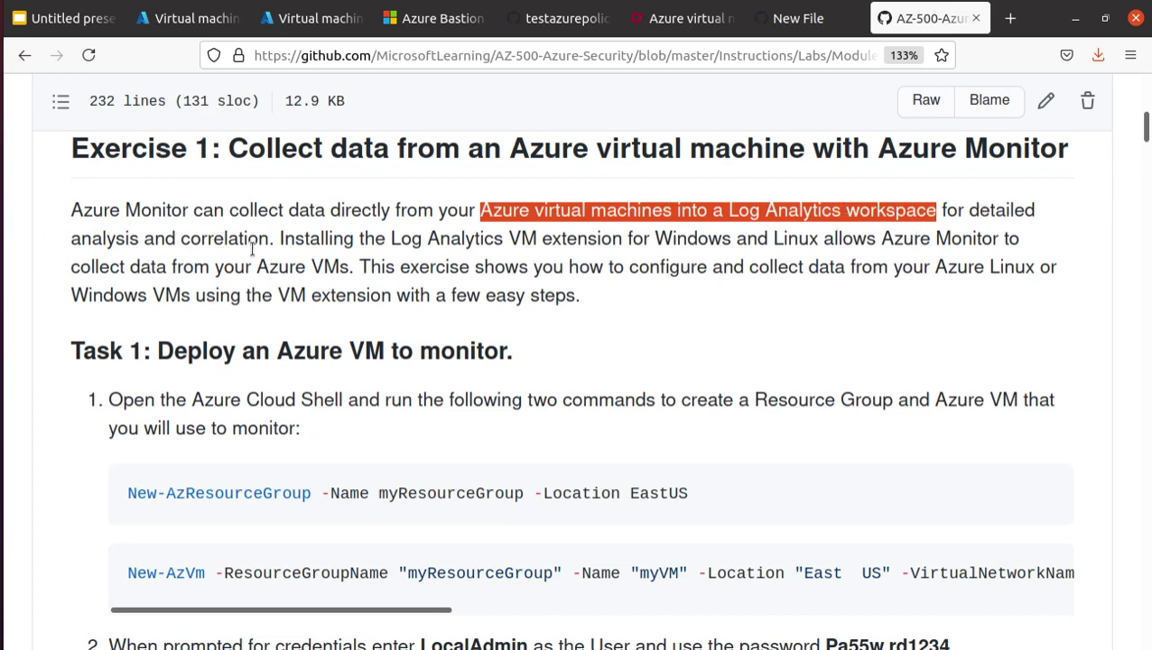
{"action": "left_click_drag", "start_coordinate": [278, 238], "coordinate": [360, 264]}
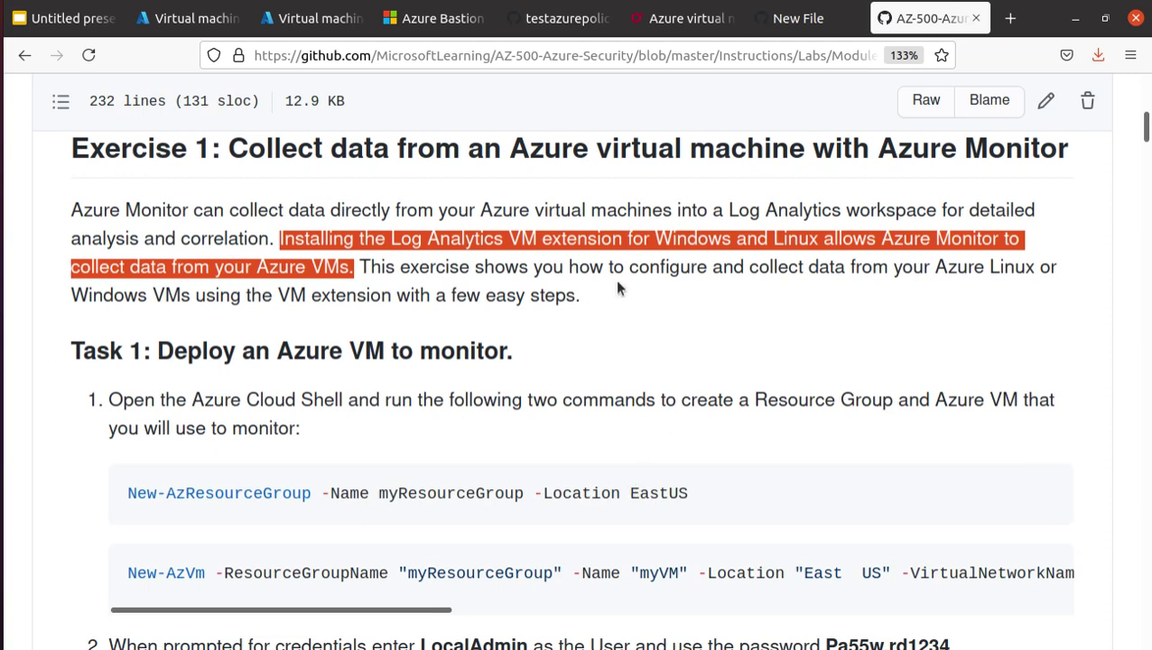
- Copy the New-AzResourceGroup command from the lab instructions
{"action": "scroll", "coordinate": [619, 343], "scroll_direction": "down", "scroll_amount": 2}
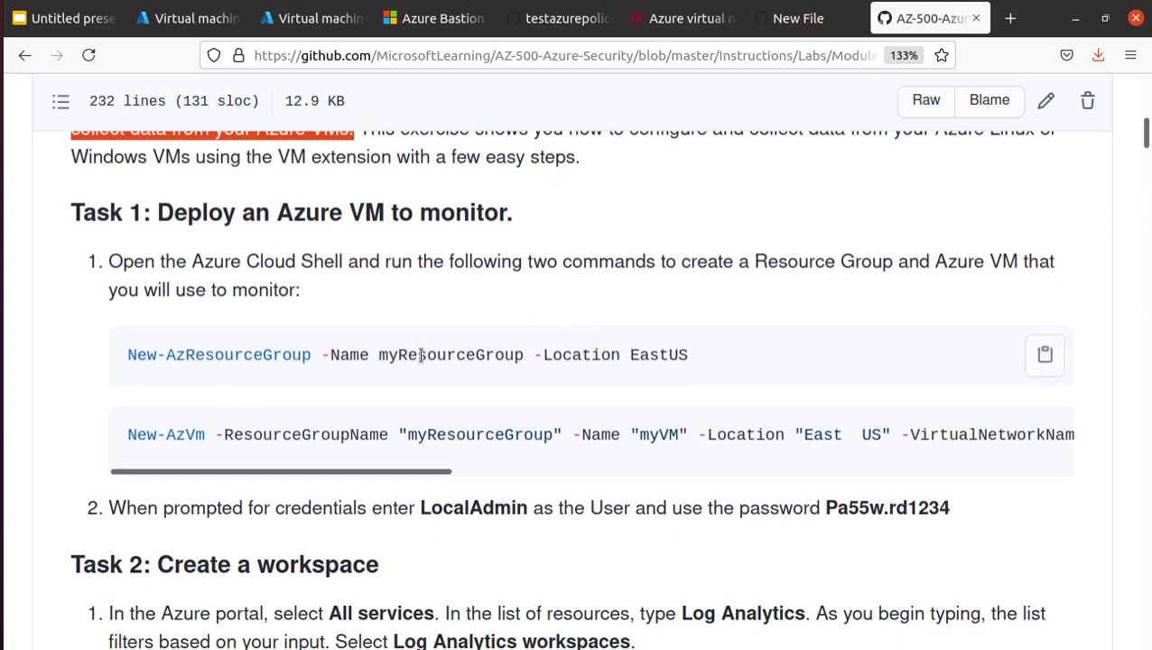
{"action": "triple_click", "coordinate": [422, 354]}
{"action": "right_click", "coordinate": [421, 355]}
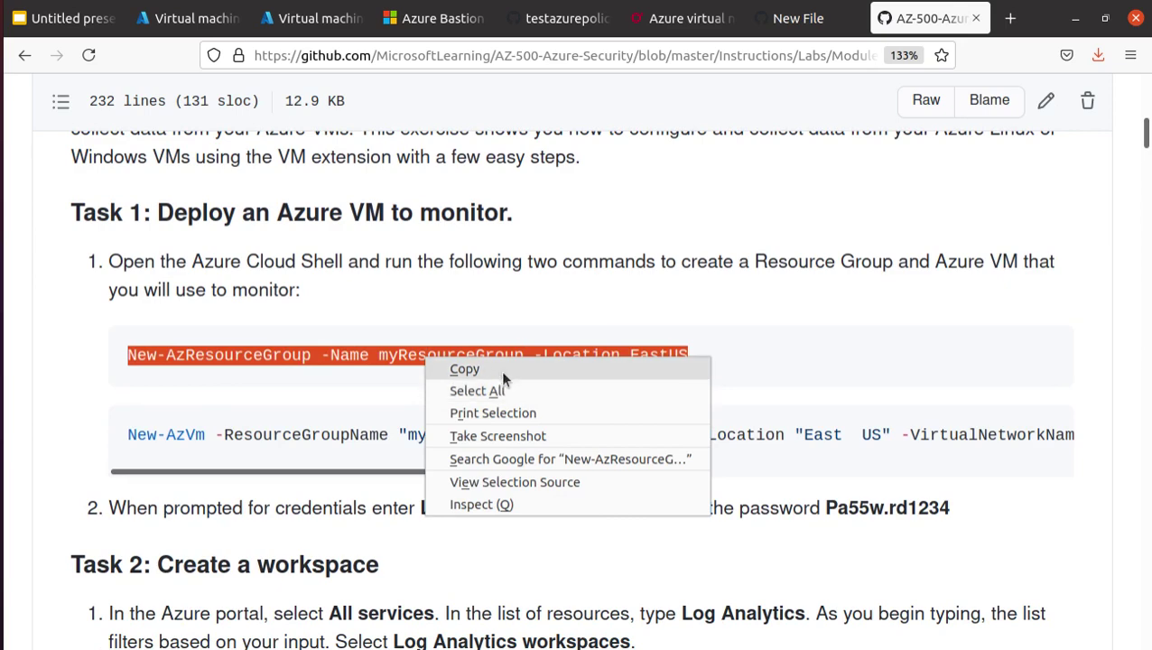
{"action": "left_click", "coordinate": [494, 368]}
- Restart Cloud Shell from the Azure portal Home page, then go back to the lab page
{"action": "left_click", "coordinate": [311, 18]}
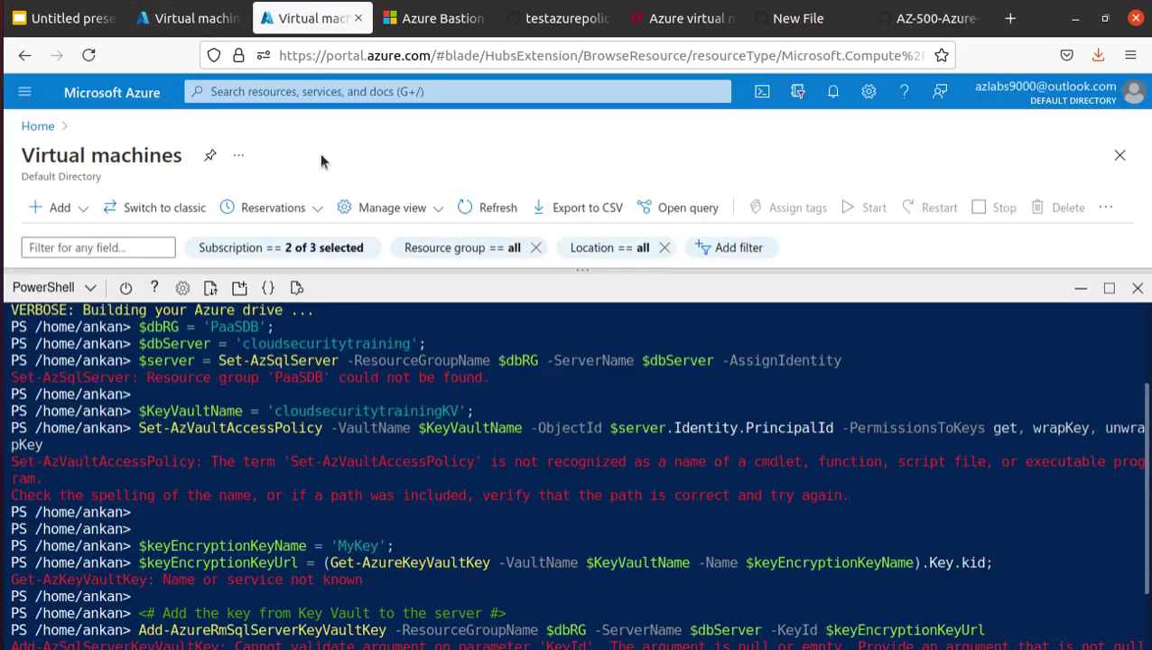
{"action": "left_click", "coordinate": [31, 122]}
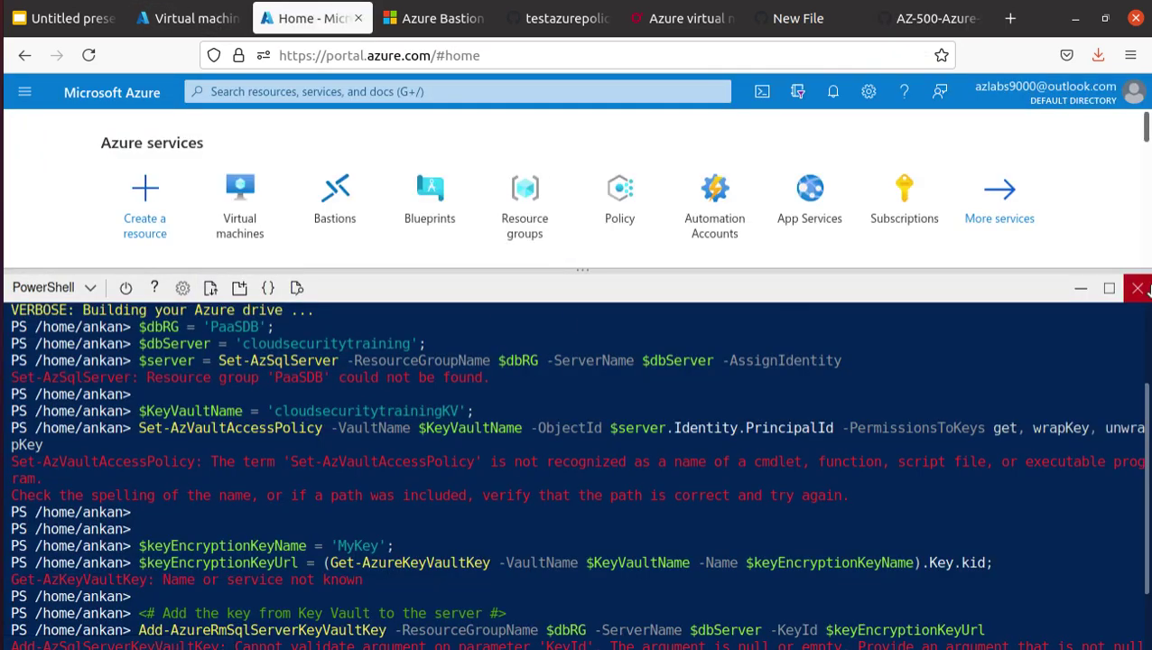
{"action": "left_click", "coordinate": [1136, 287]}
{"action": "left_click", "coordinate": [762, 91]}
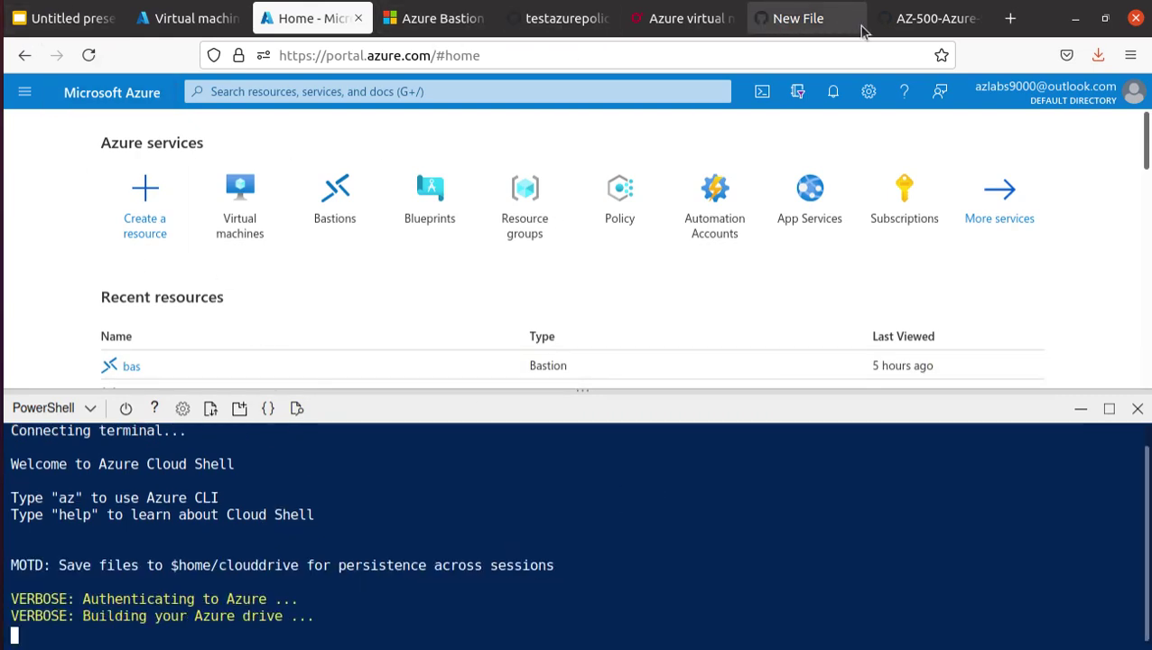
{"action": "left_click", "coordinate": [930, 18]}
{"action": "scroll", "coordinate": [442, 397], "scroll_direction": "down", "scroll_amount": 2}
{"action": "scroll", "coordinate": [439, 387], "scroll_direction": "up", "scroll_amount": 1}
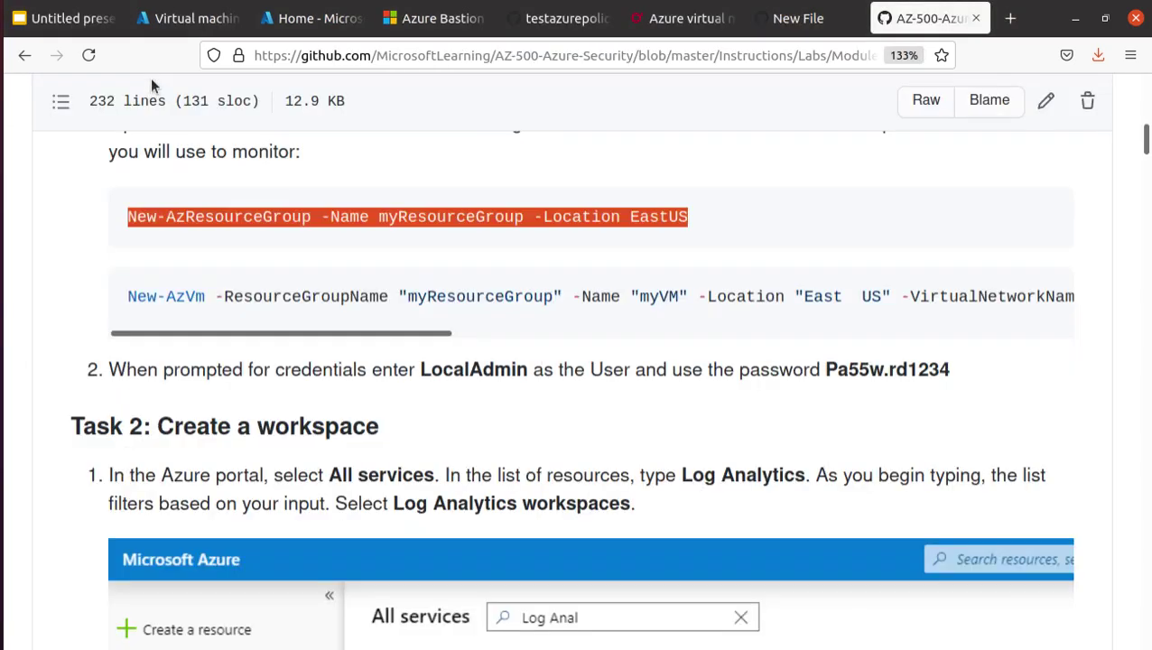
- Close the leftover Virtual machines tab and return to the Azure home page
{"action": "left_click", "coordinate": [305, 18]}
{"action": "left_click", "coordinate": [208, 18]}
{"action": "left_click", "coordinate": [239, 18]}
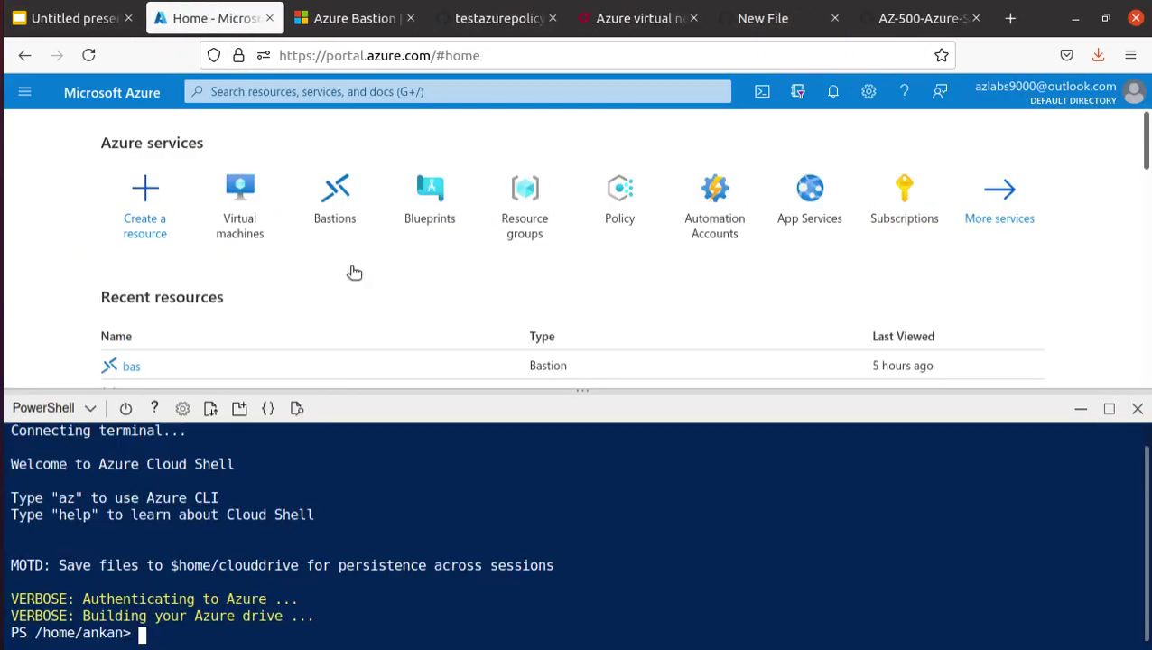
- Paste and run New-AzResourceGroup in Cloud Shell, confirming myResourceGroup shows Succeeded
{"action": "right_click", "coordinate": [351, 632]}
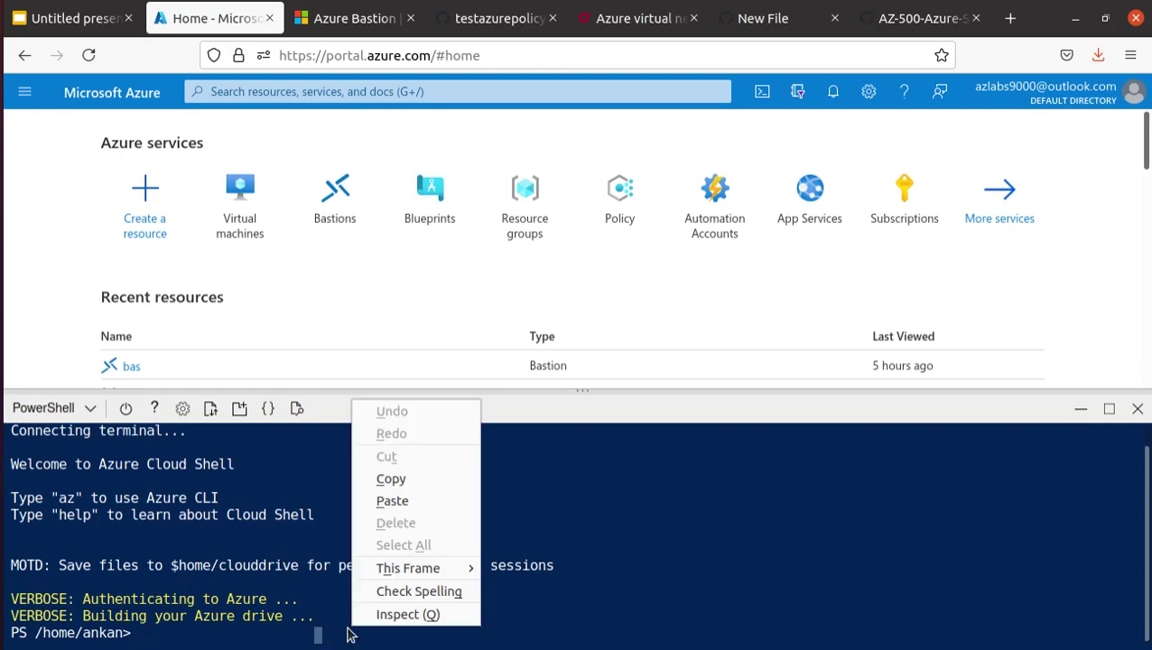
{"action": "left_click", "coordinate": [428, 501]}
{"action": "key", "text": "Return"}
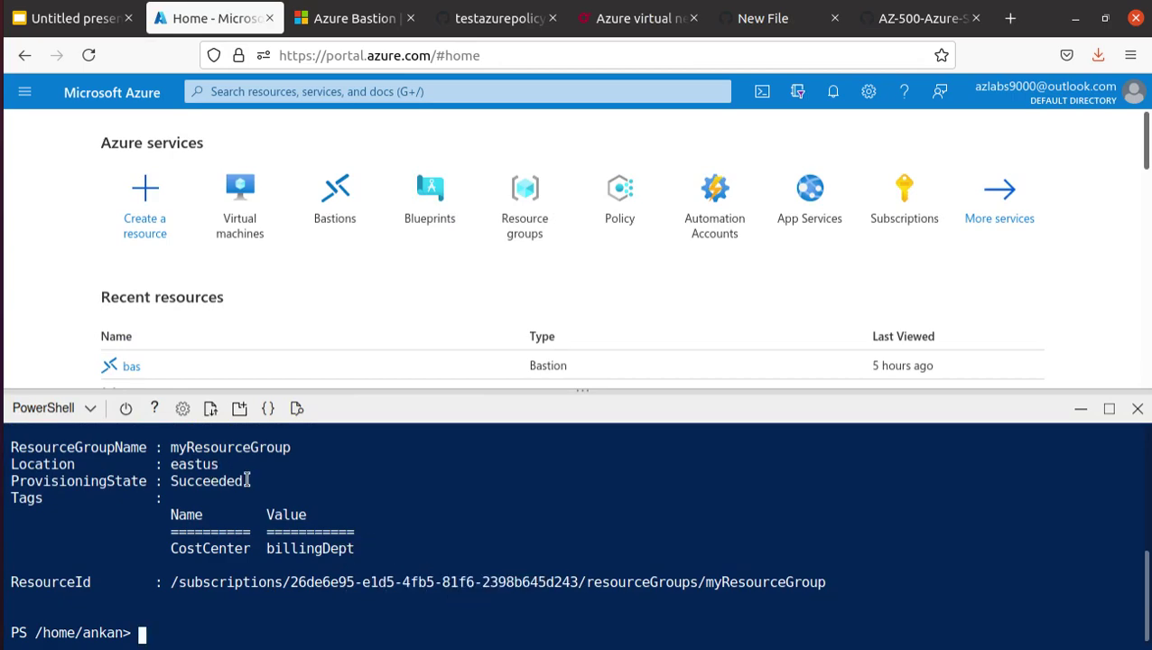
{"action": "left_click_drag", "start_coordinate": [247, 480], "coordinate": [11, 481]}
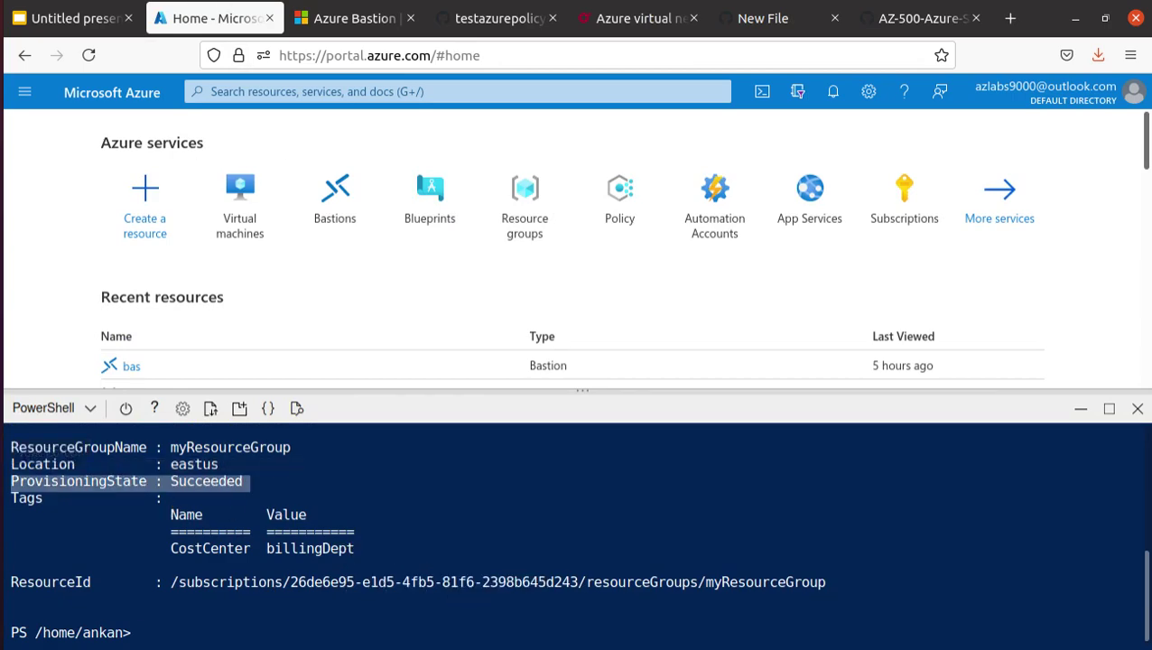
{"action": "left_click", "coordinate": [909, 23]}
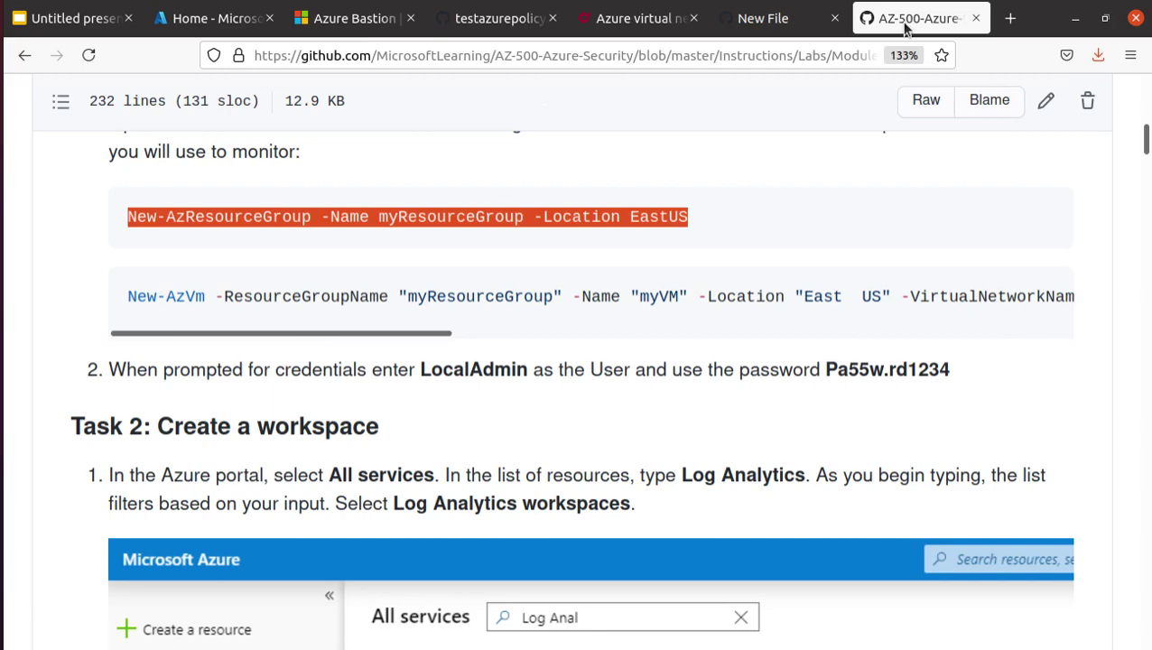
- Close the stray Azure, unsaved New File and testazurepolicyautomation tabs, keeping the lab instructions
{"action": "left_click", "coordinate": [693, 21]}
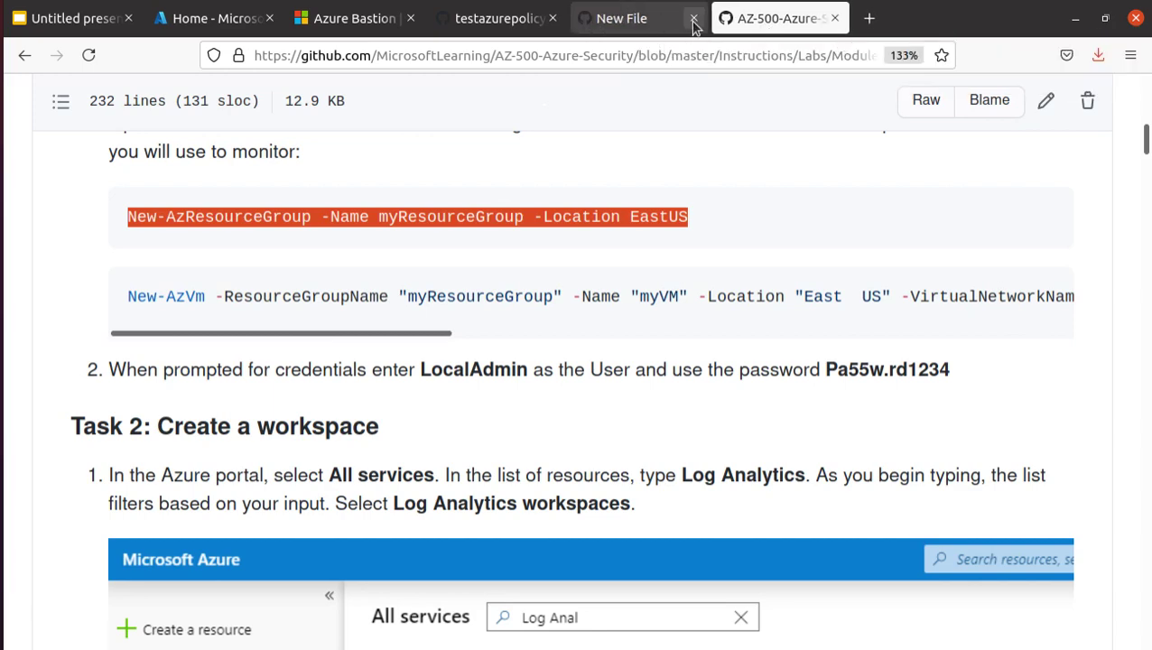
{"action": "left_click", "coordinate": [693, 22]}
{"action": "left_click", "coordinate": [513, 22]}
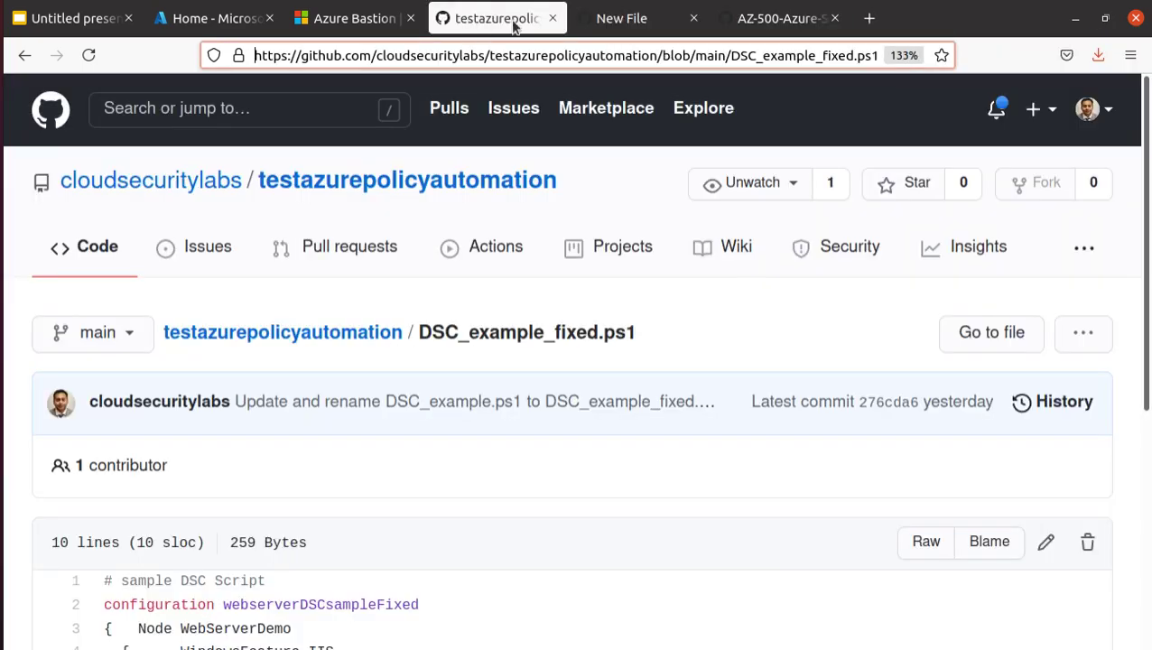
{"action": "left_click", "coordinate": [553, 20]}
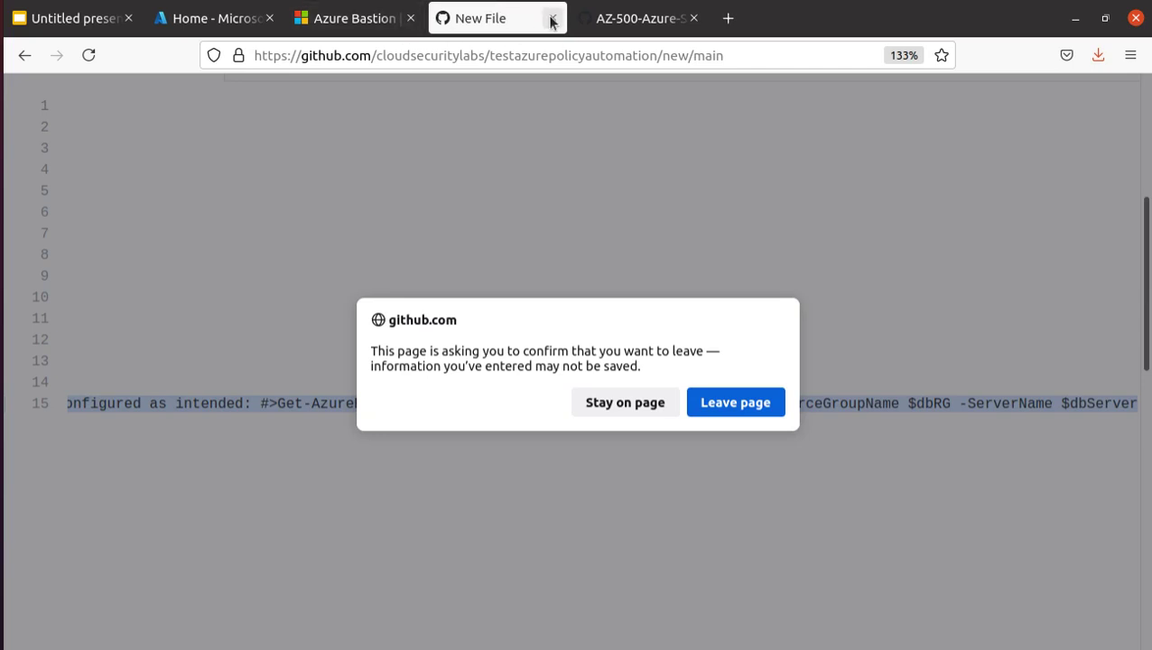
{"action": "left_click", "coordinate": [550, 20]}
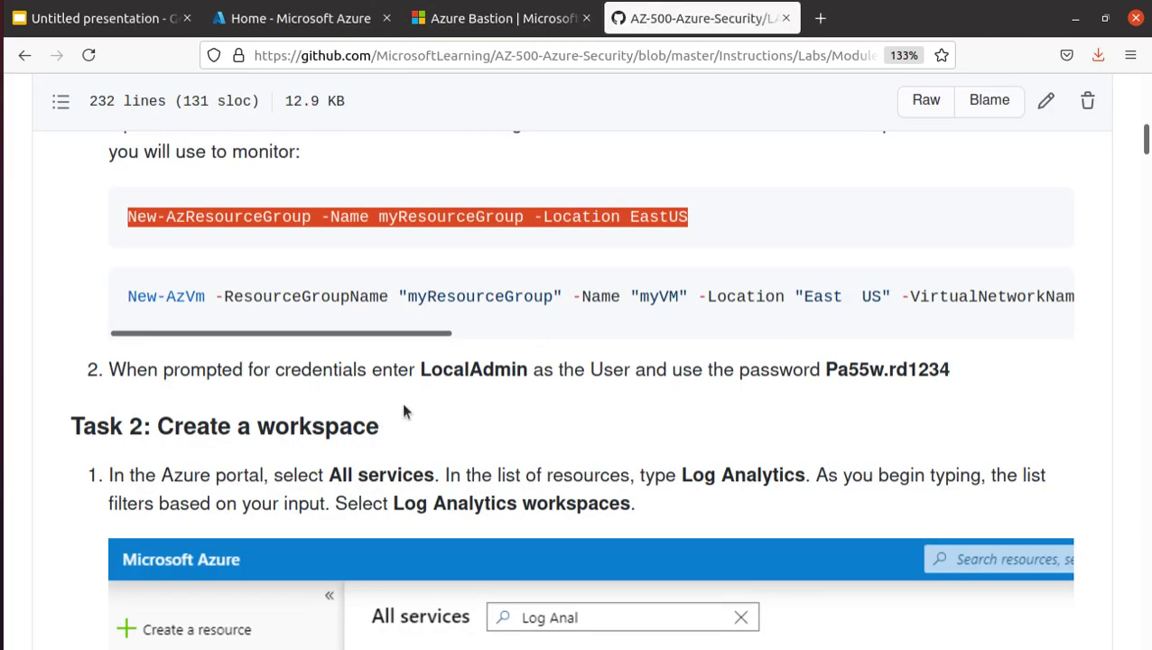
{"action": "double_click", "coordinate": [408, 298]}
{"action": "left_click", "coordinate": [409, 303]}
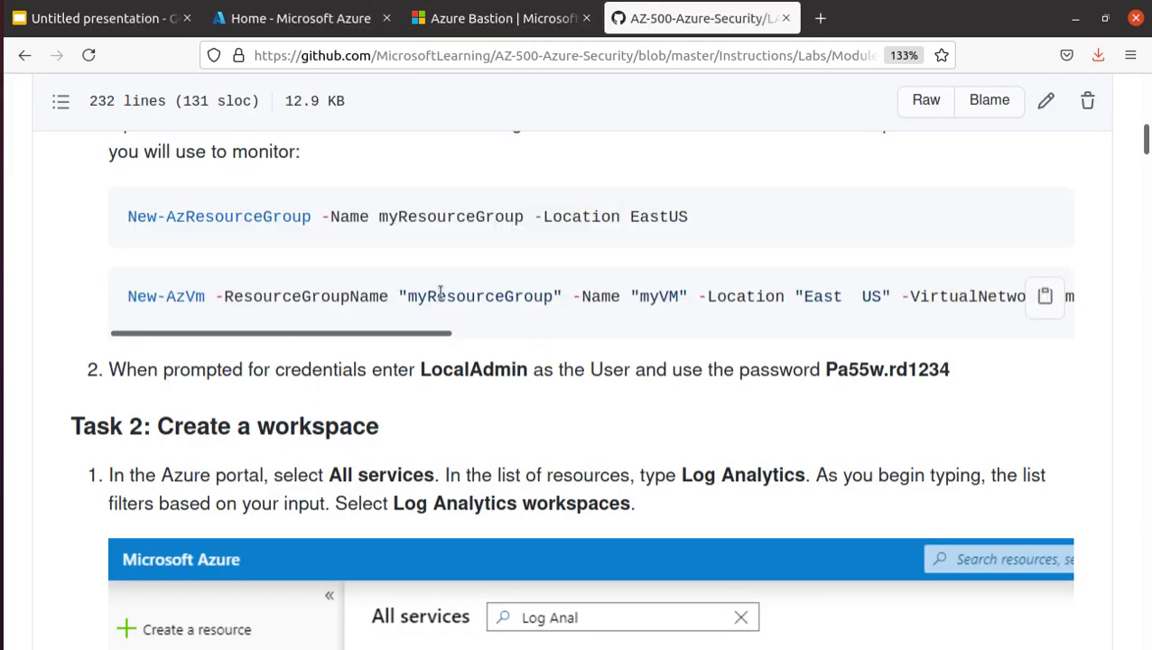
- Copy the full New-AzVm command line and scroll to check its end
{"action": "triple_click", "coordinate": [439, 290]}
{"action": "right_click", "coordinate": [450, 298]}
{"action": "left_click", "coordinate": [462, 314]}
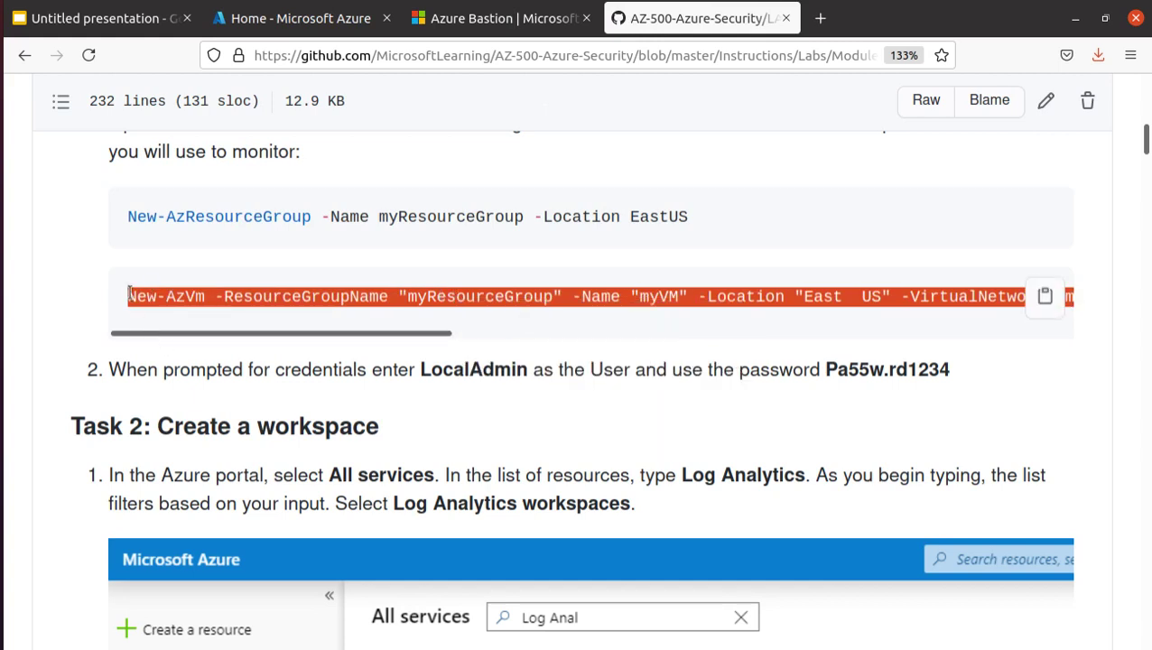
{"action": "scroll", "coordinate": [301, 329], "scroll_direction": "right", "scroll_amount": 5}
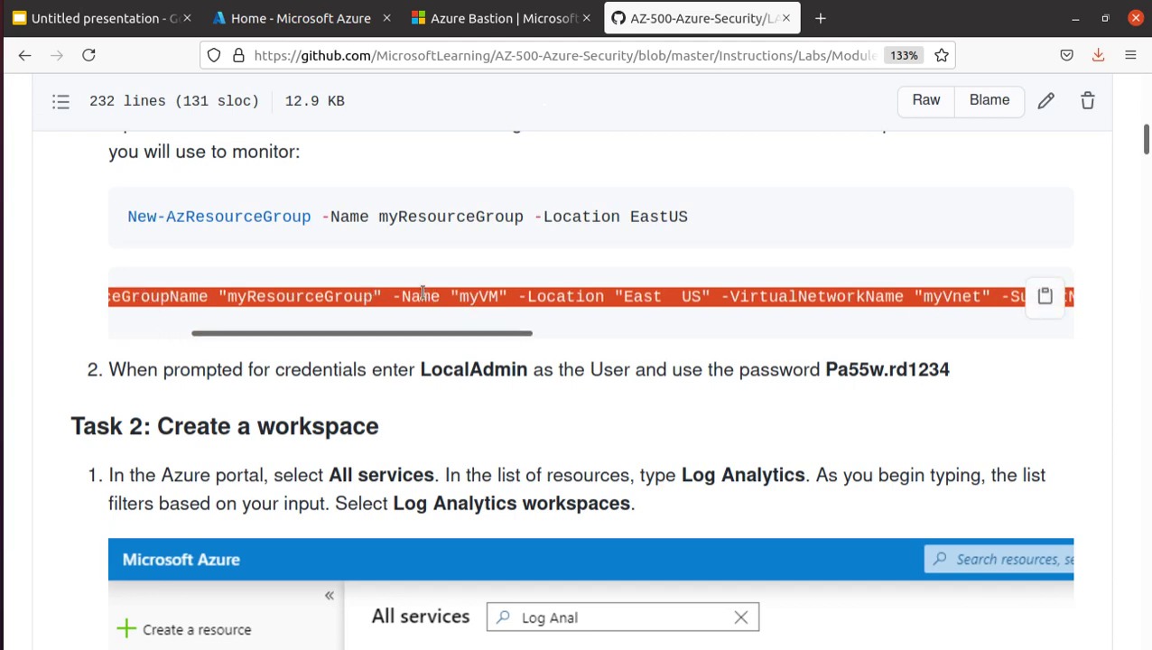
{"action": "left_click_drag", "start_coordinate": [507, 337], "coordinate": [706, 336]}
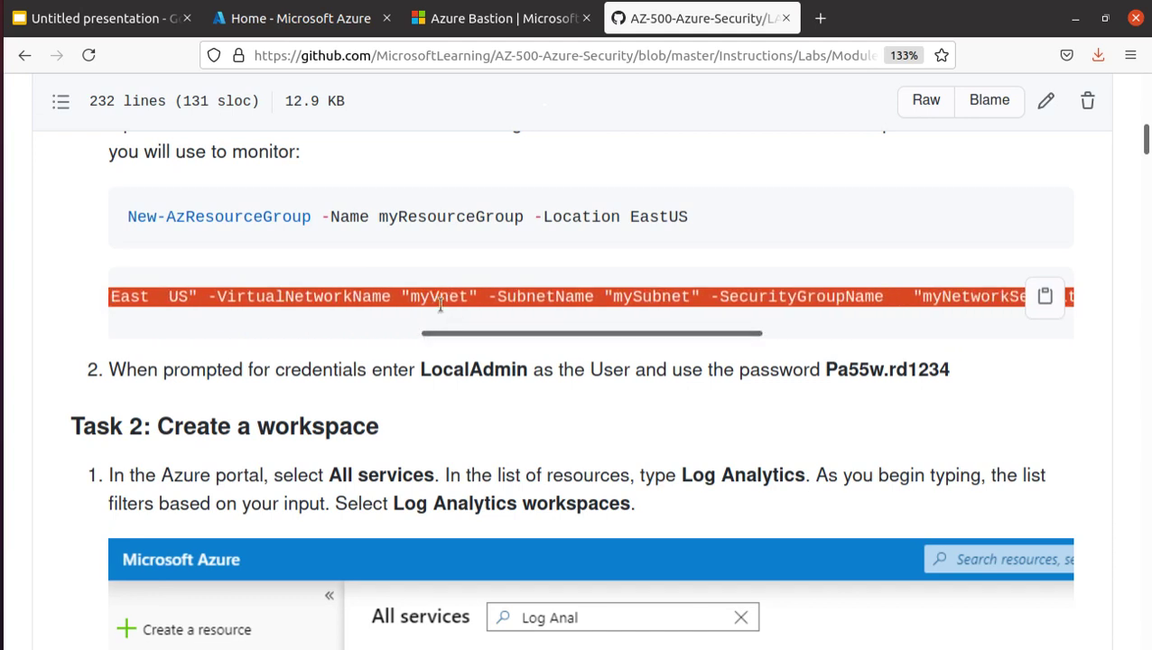
{"action": "left_click", "coordinate": [576, 338]}
- Inspect the mySubnet and other parameters, then copy the New-AzVm command again
{"action": "left_click_drag", "start_coordinate": [614, 296], "coordinate": [681, 296]}
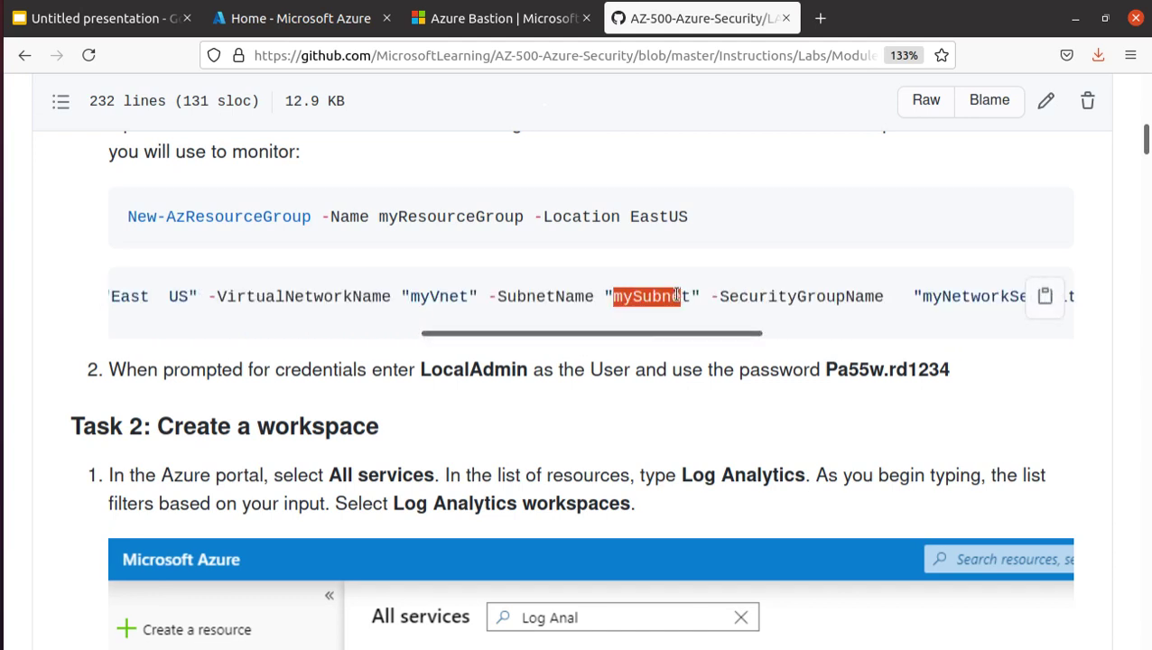
{"action": "left_click_drag", "start_coordinate": [756, 343], "coordinate": [934, 332]}
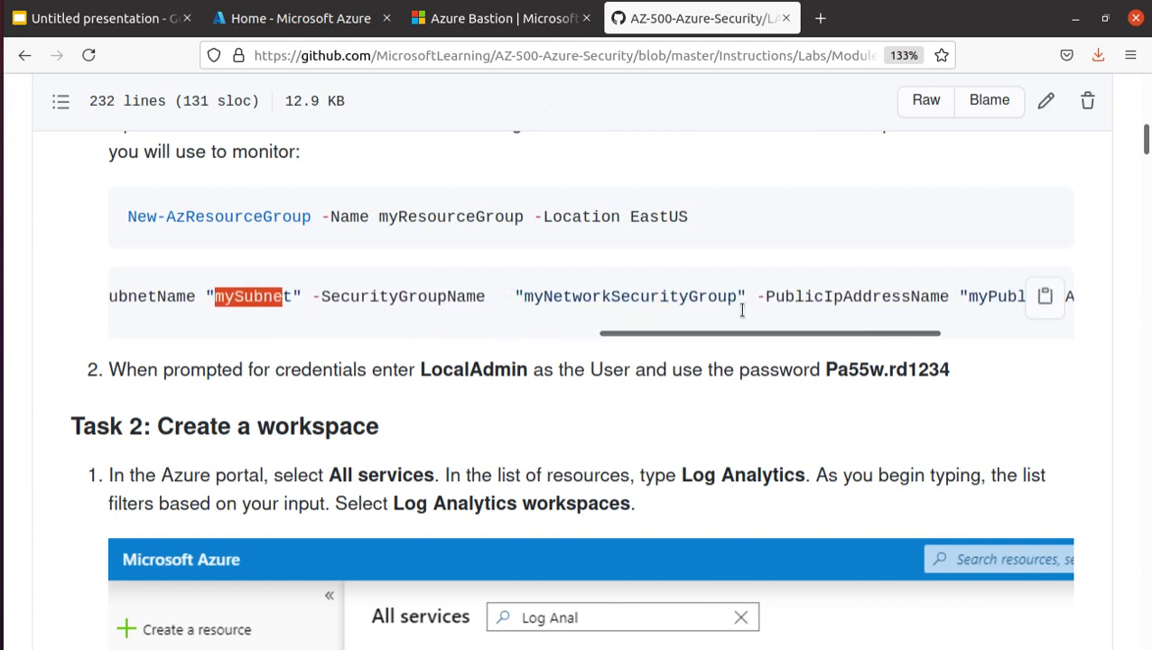
{"action": "left_click_drag", "start_coordinate": [758, 334], "coordinate": [891, 332]}
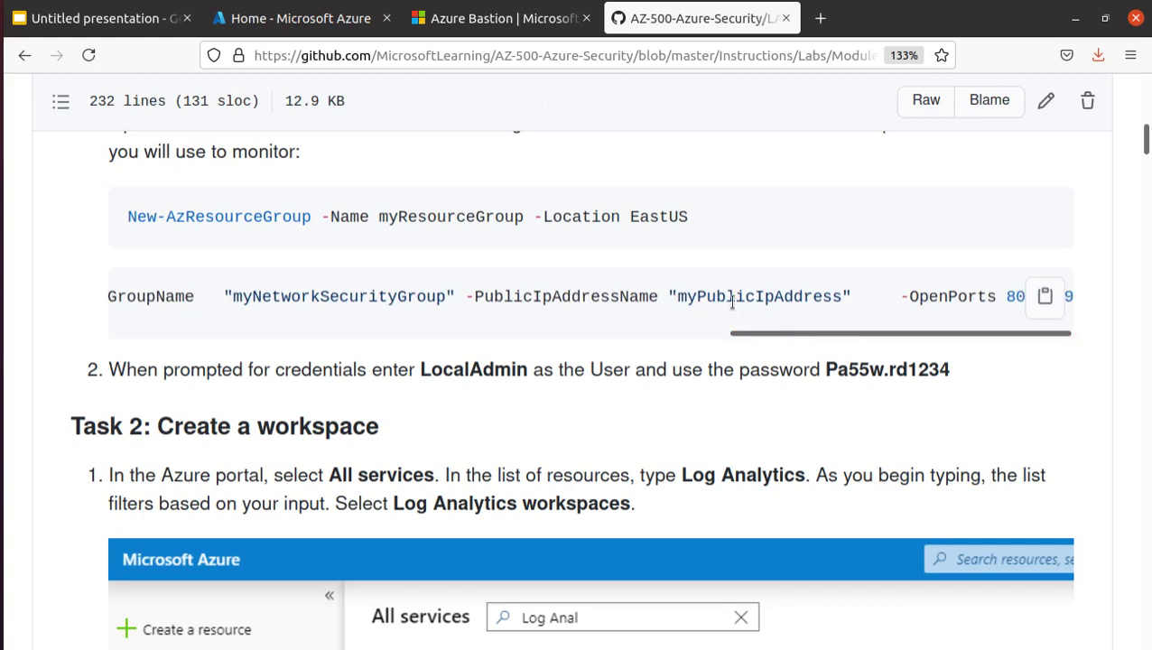
{"action": "left_click_drag", "start_coordinate": [679, 296], "coordinate": [843, 296]}
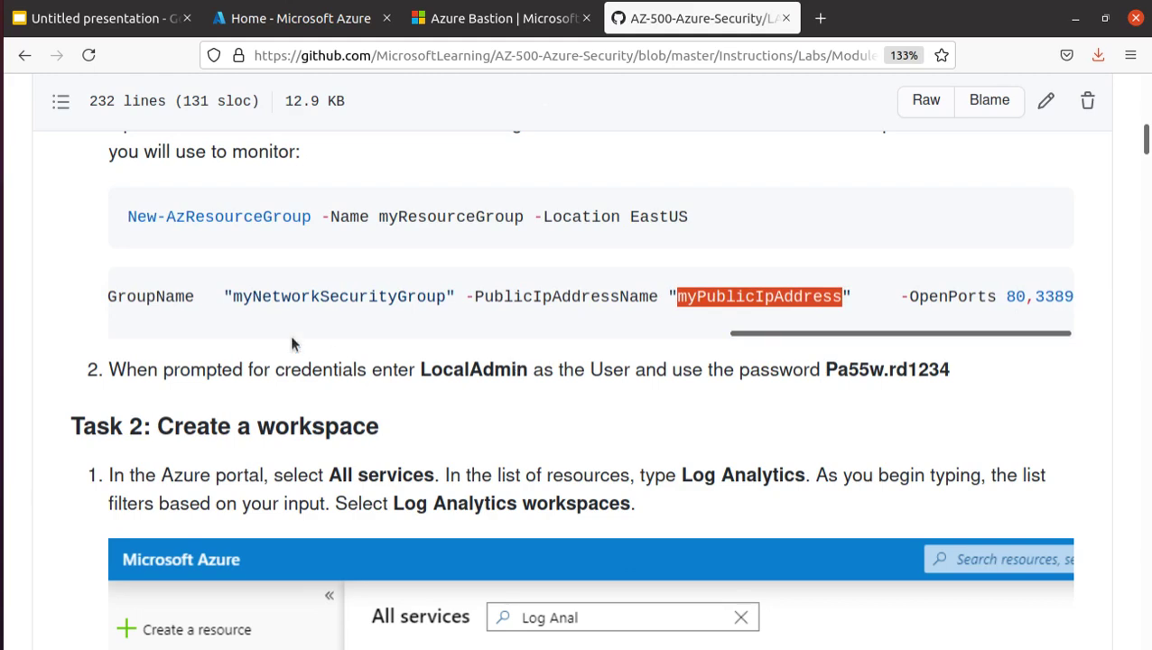
{"action": "double_click", "coordinate": [433, 296]}
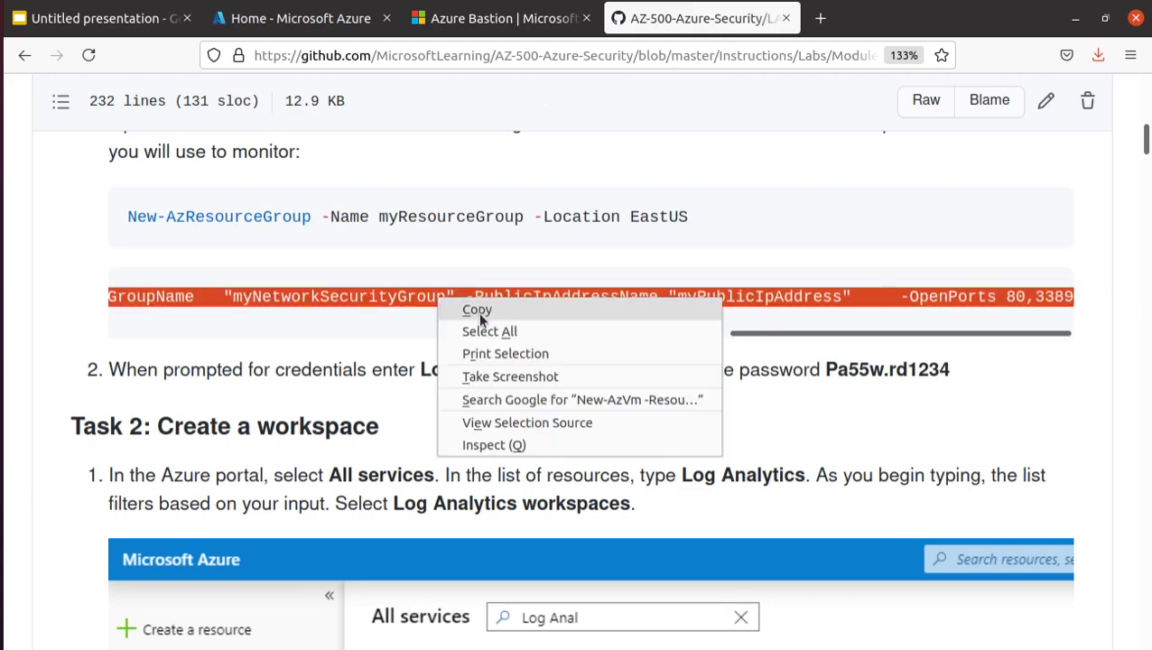
{"action": "left_click", "coordinate": [479, 311]}
{"action": "key", "text": "alt+Tab"}
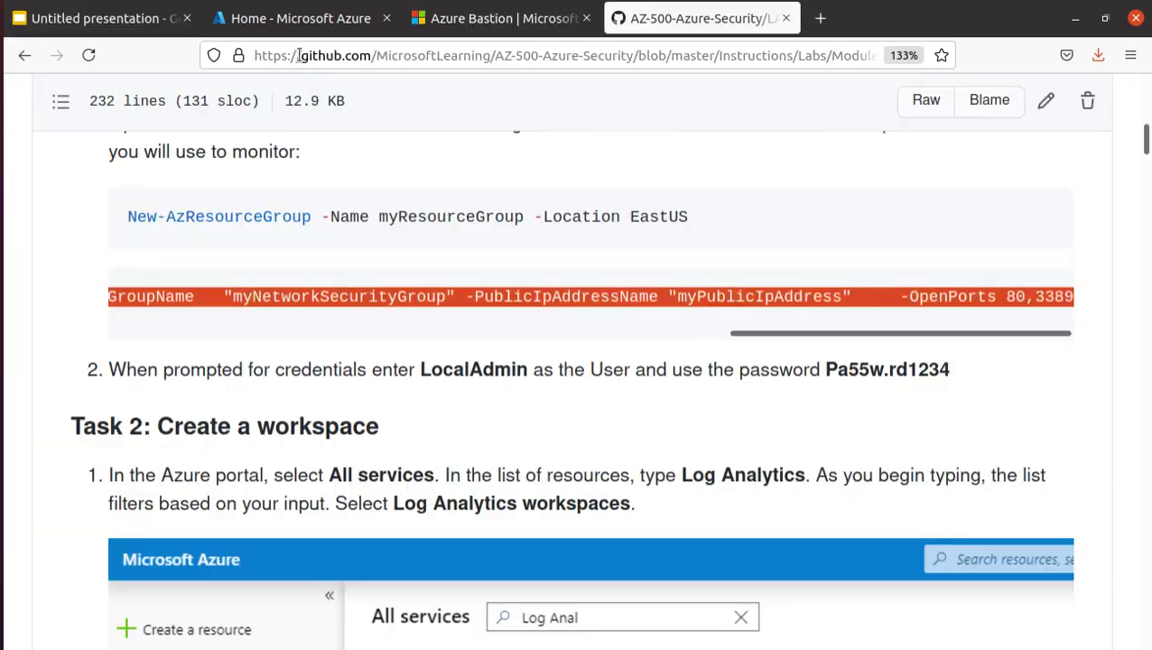
{"action": "left_click", "coordinate": [298, 18]}
- Run the pasted New-AzVm command in Cloud Shell with admin user azureuser and the password
{"action": "right_click", "coordinate": [270, 624]}
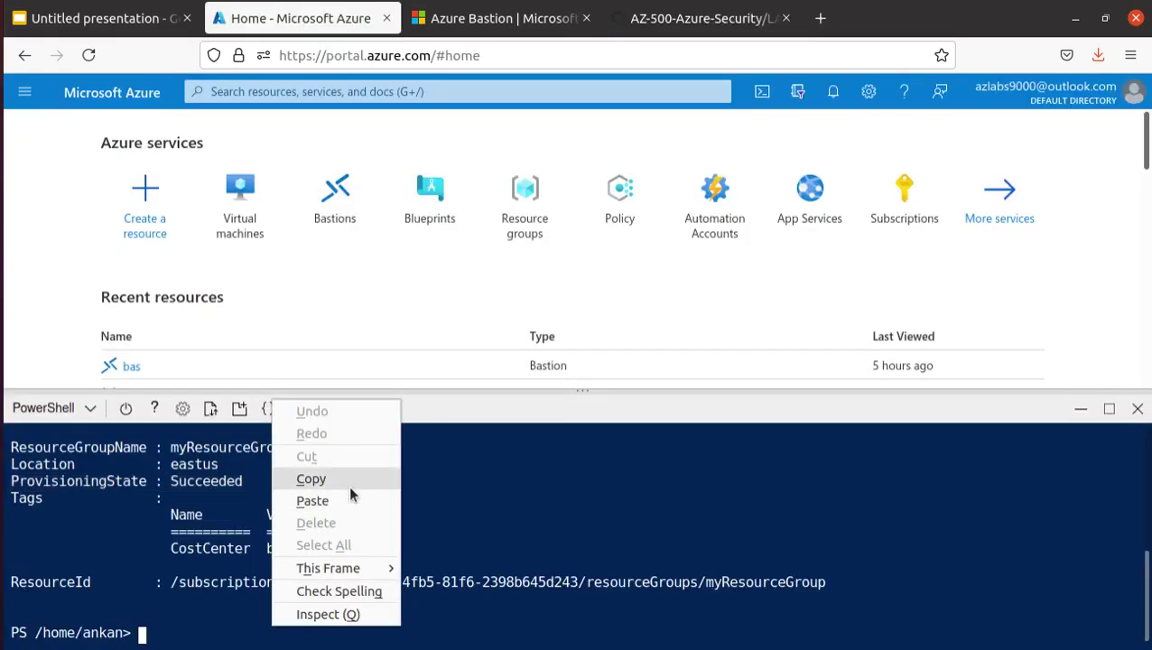
{"action": "left_click", "coordinate": [350, 501]}
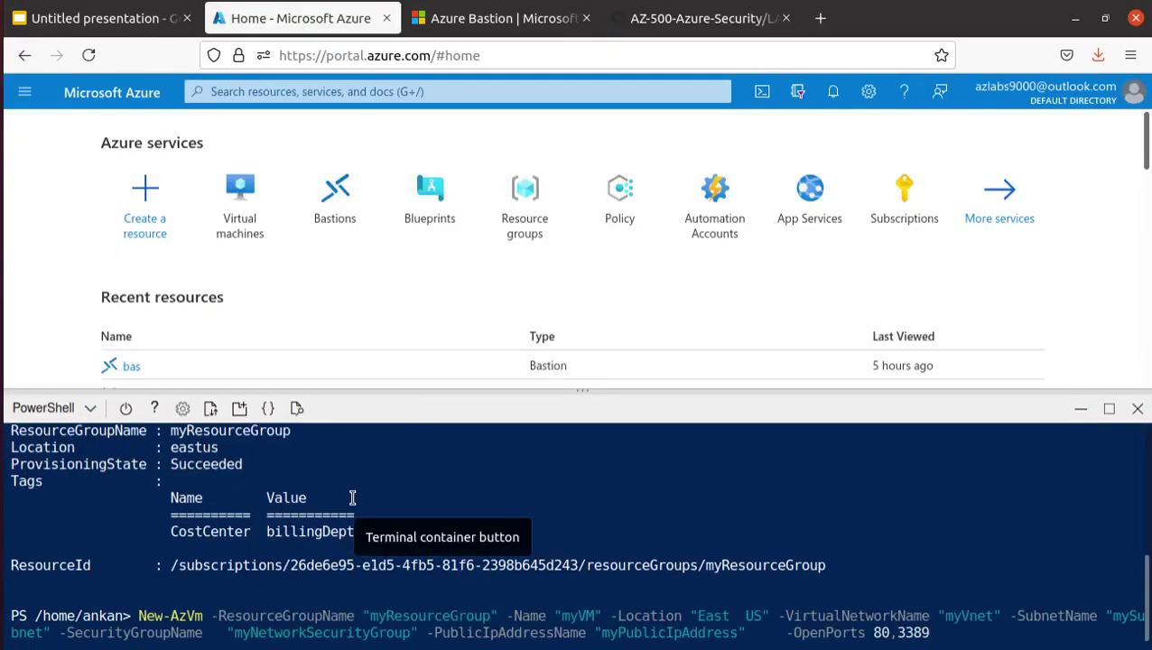
{"action": "key", "text": "Return"}
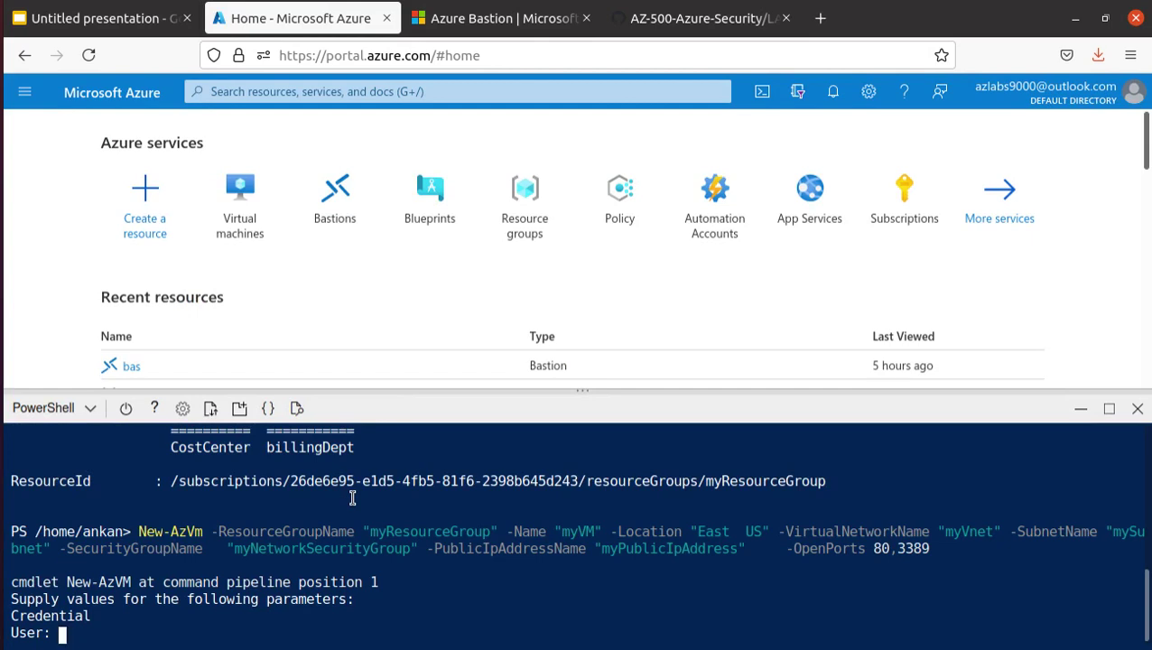
{"action": "type", "text": "azureuser"}
{"action": "key", "text": "Return"}
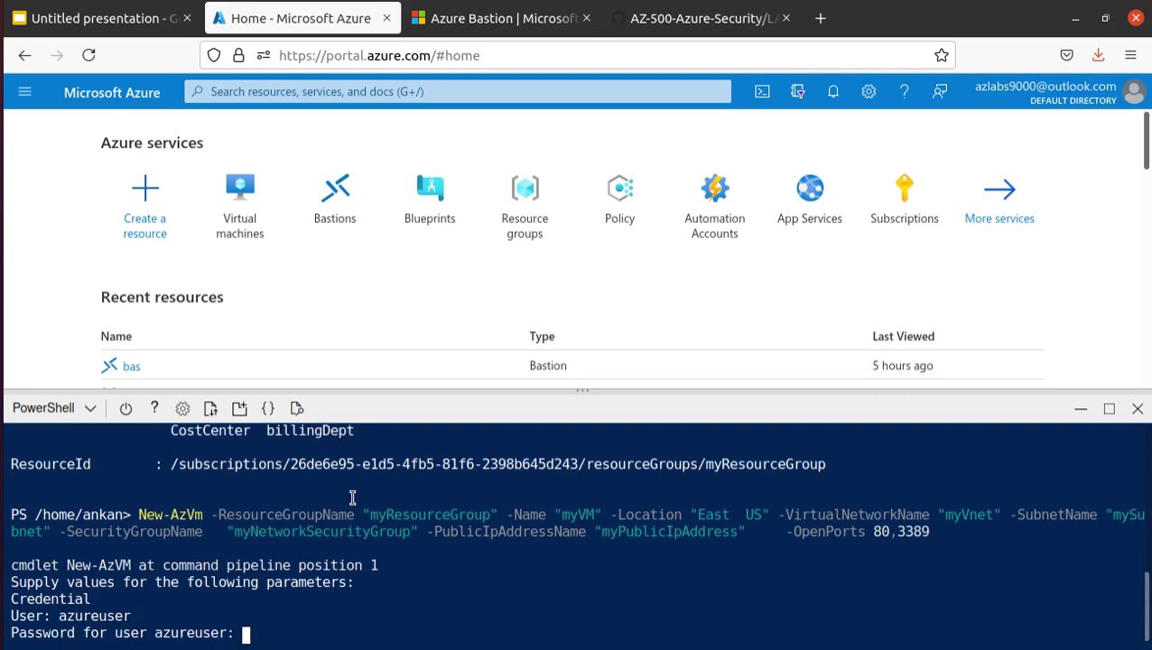
{"action": "type", "text": "**************"}
{"action": "key", "text": "Return"}
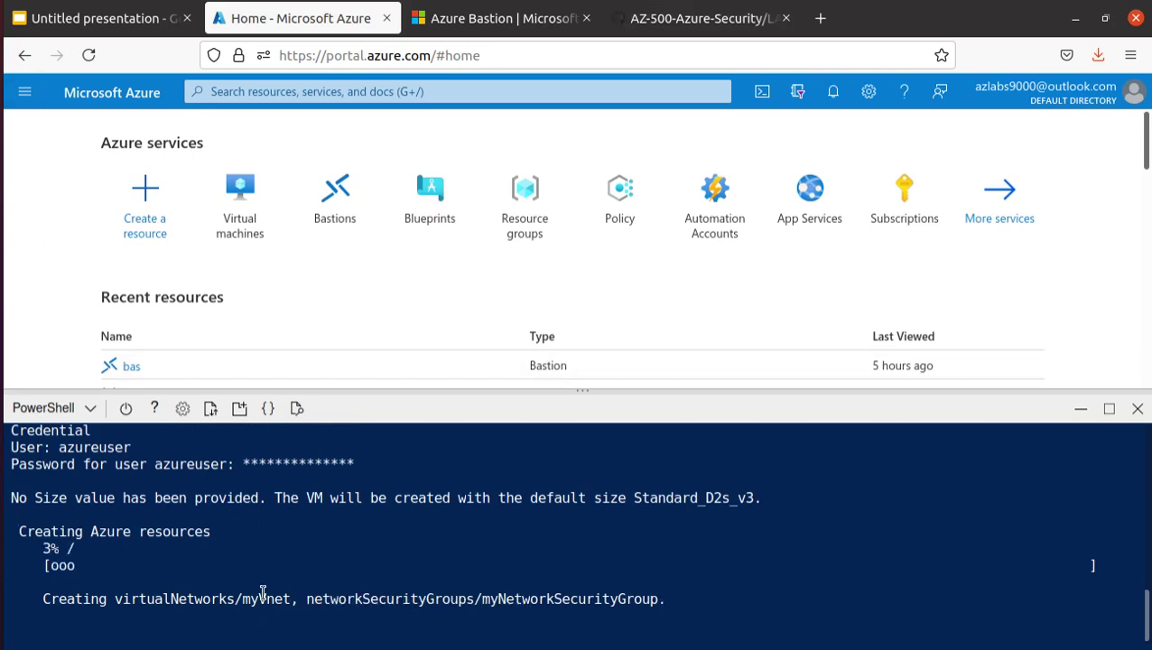
{"action": "left_click", "coordinate": [680, 19]}
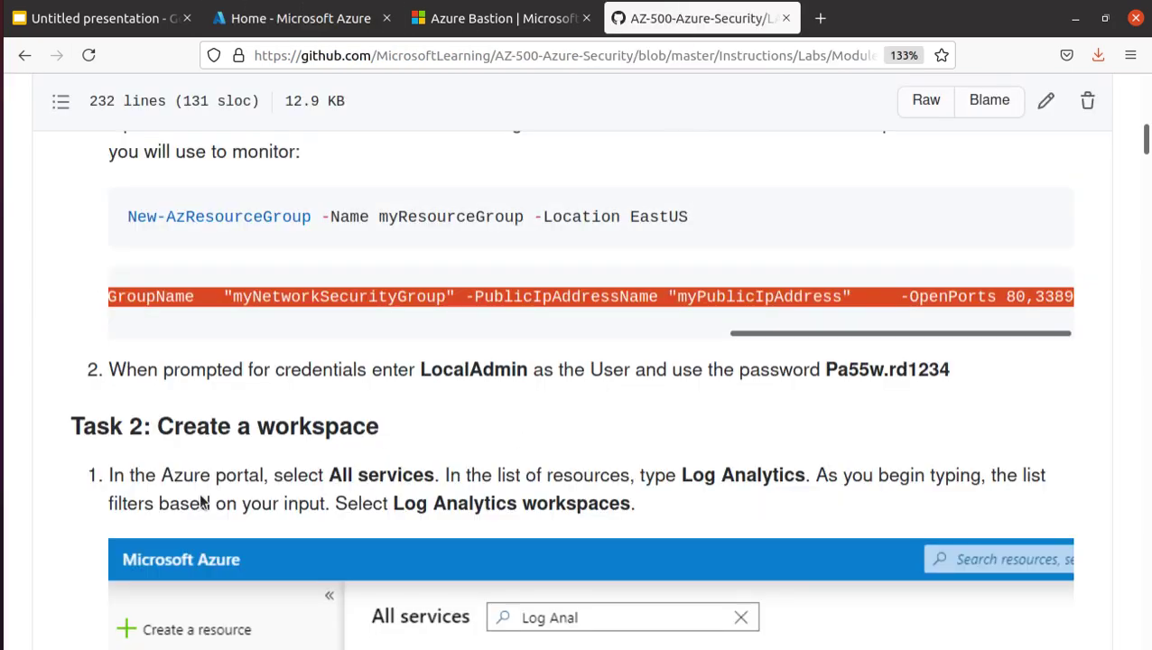
- Review the lab's VM credentials sentence, including the given user name and password
{"action": "left_click_drag", "start_coordinate": [957, 370], "coordinate": [465, 406]}
{"action": "left_click", "coordinate": [117, 366]}
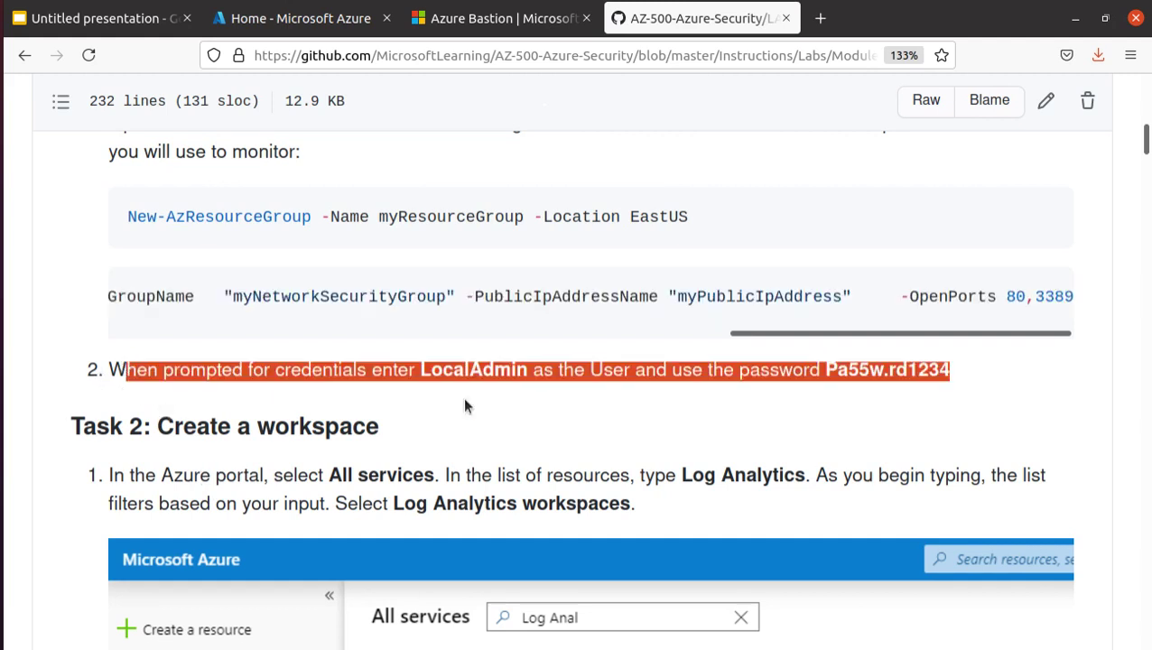
{"action": "left_click", "coordinate": [504, 368]}
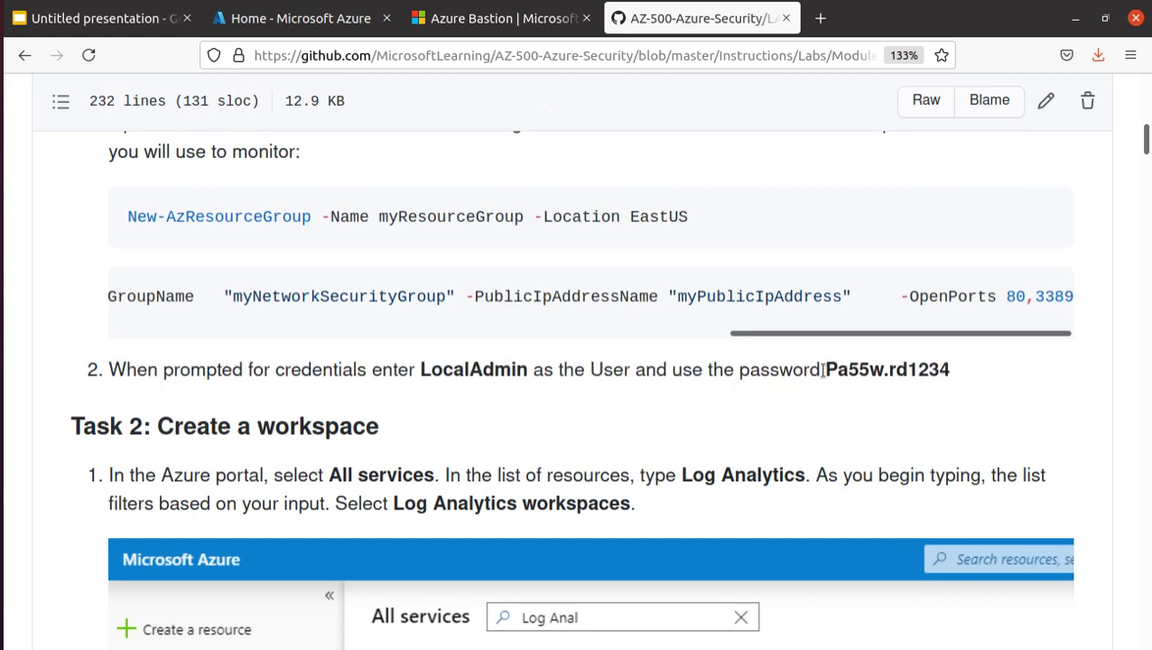
{"action": "left_click_drag", "start_coordinate": [822, 370], "coordinate": [958, 377]}
{"action": "left_click", "coordinate": [502, 370]}
{"action": "left_click_drag", "start_coordinate": [528, 370], "coordinate": [416, 374]}
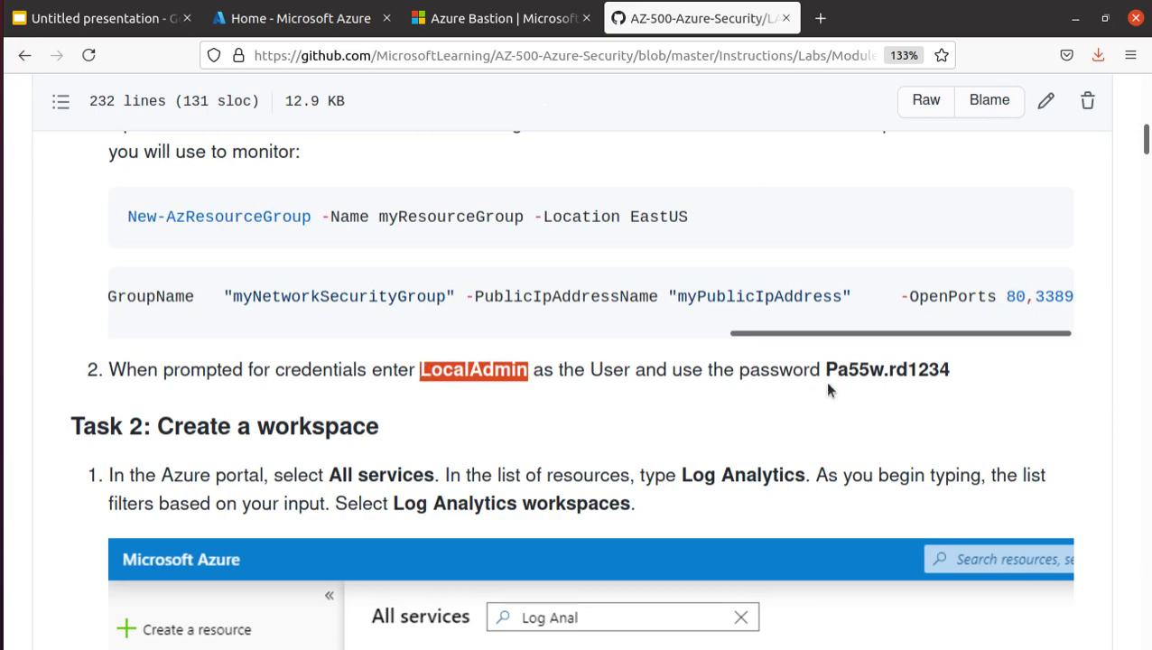
- Look over Task 2's workspace heading and return to the Azure portal
{"action": "scroll", "coordinate": [437, 444], "scroll_direction": "down", "scroll_amount": 4}
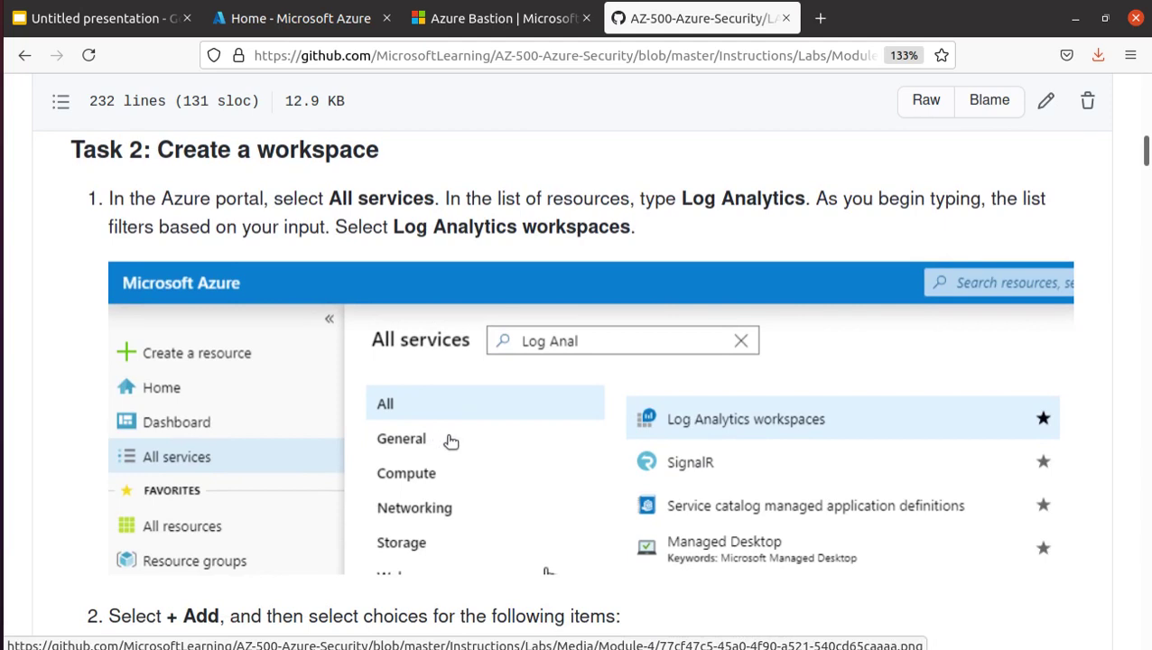
{"action": "scroll", "coordinate": [436, 442], "scroll_direction": "up", "scroll_amount": 1}
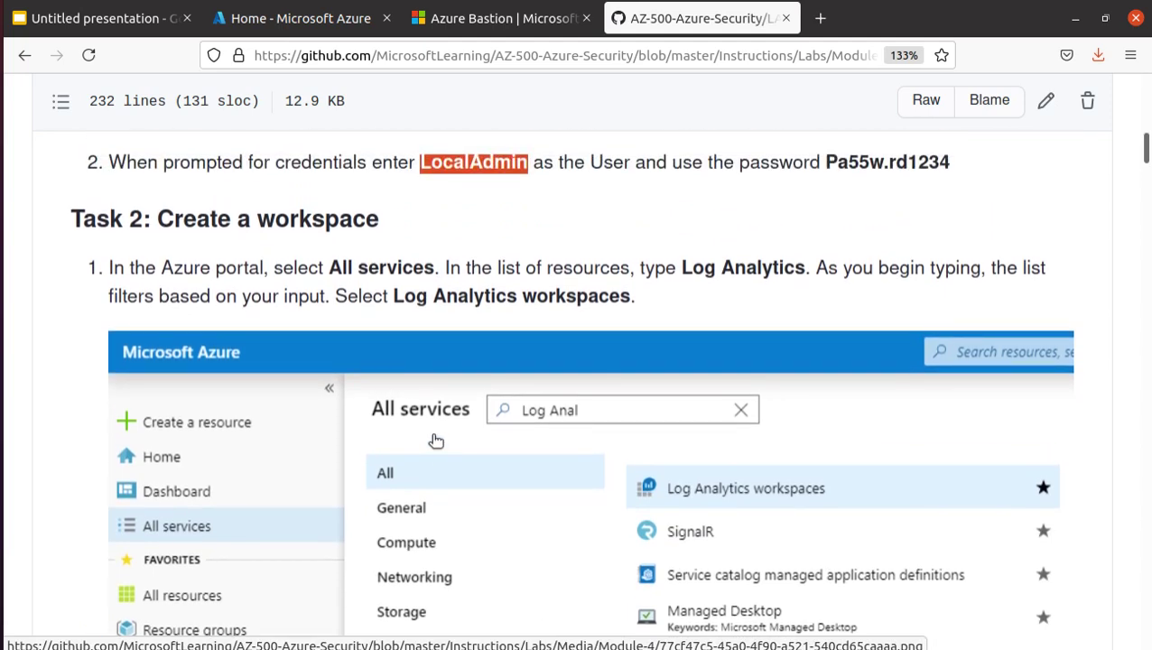
{"action": "left_click_drag", "start_coordinate": [383, 221], "coordinate": [251, 221]}
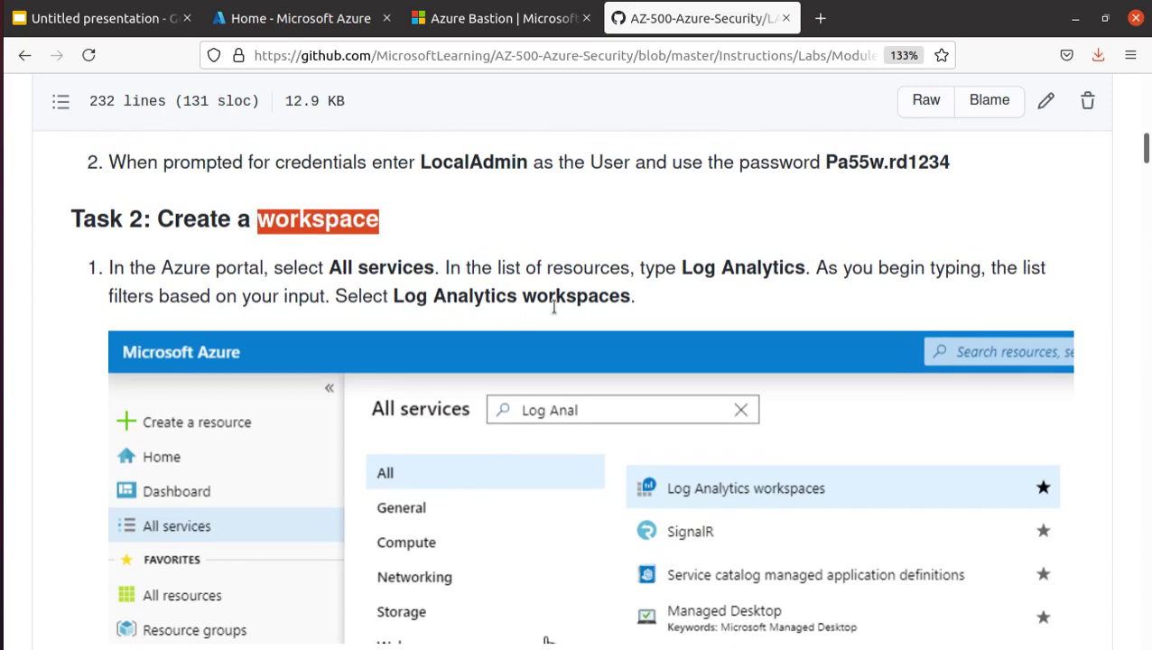
{"action": "left_click", "coordinate": [288, 20]}
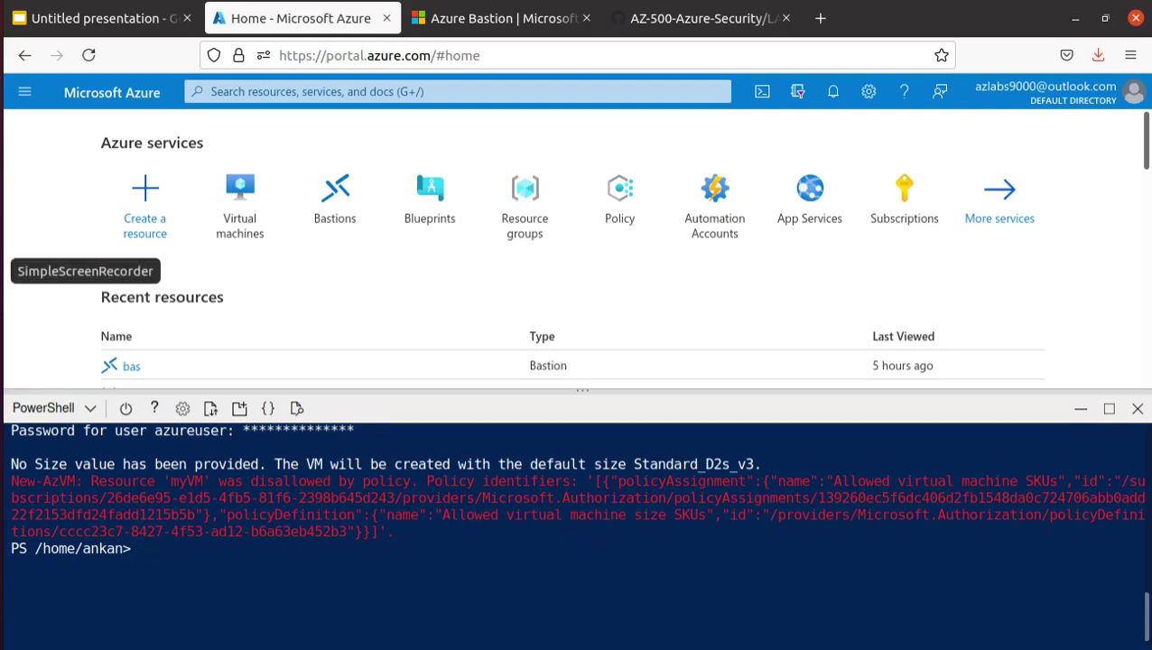
- Delete the Allowed virtual machine SKUs policy assignment
{"action": "left_click", "coordinate": [2, 271]}
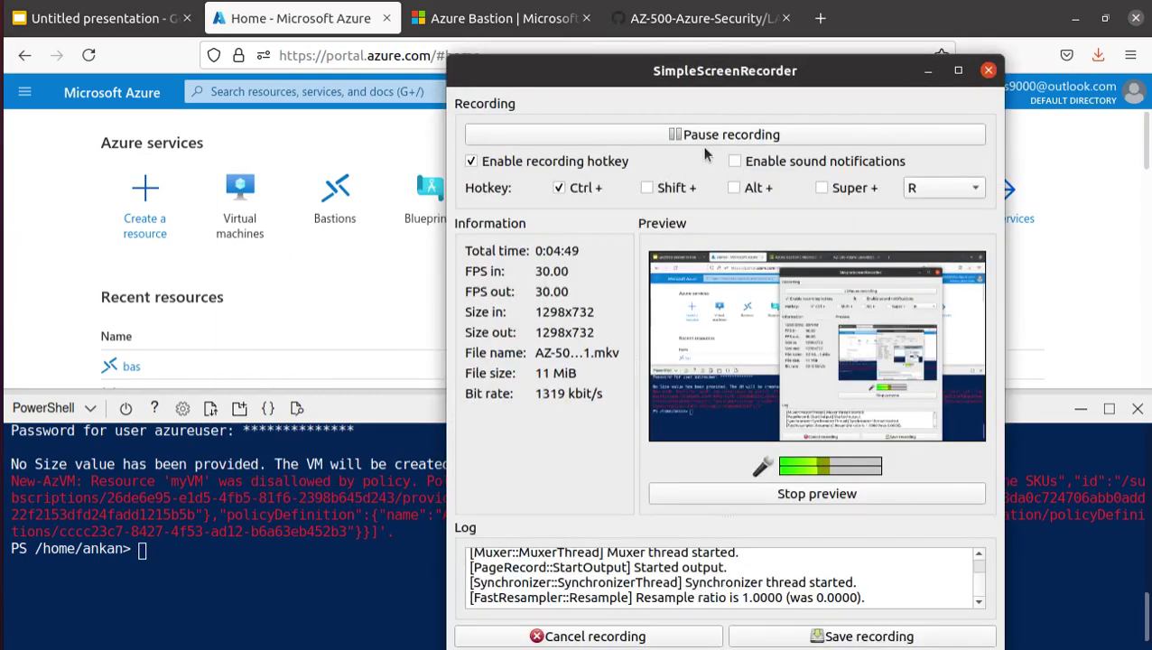
{"action": "left_click", "coordinate": [725, 134]}
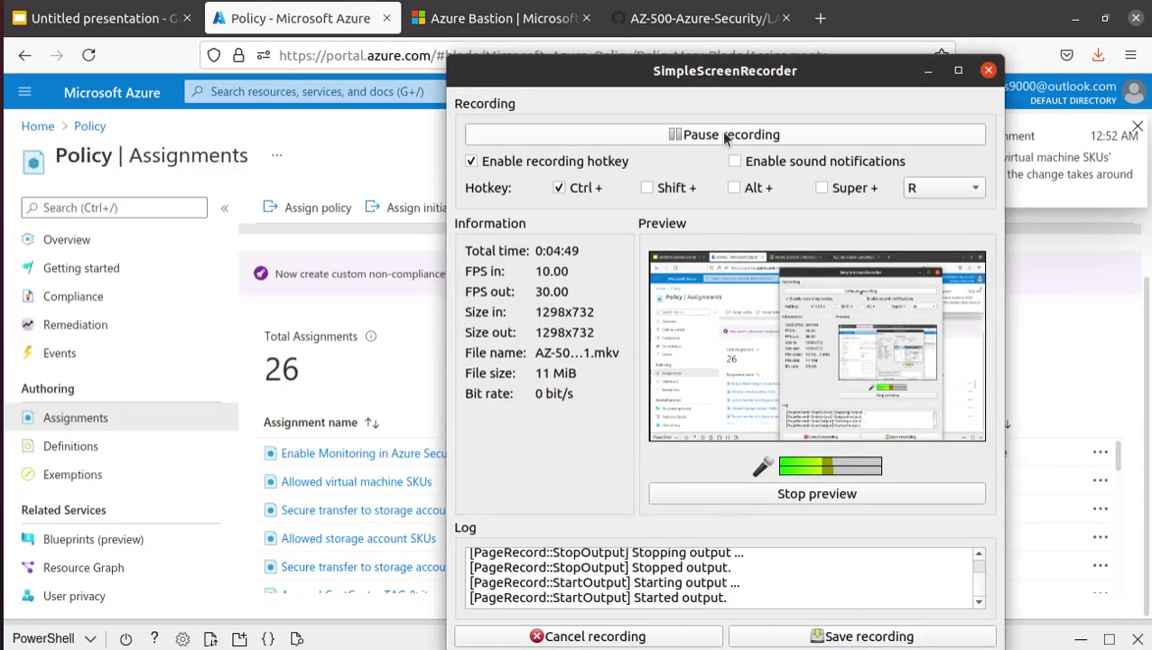
{"action": "left_click", "coordinate": [926, 69]}
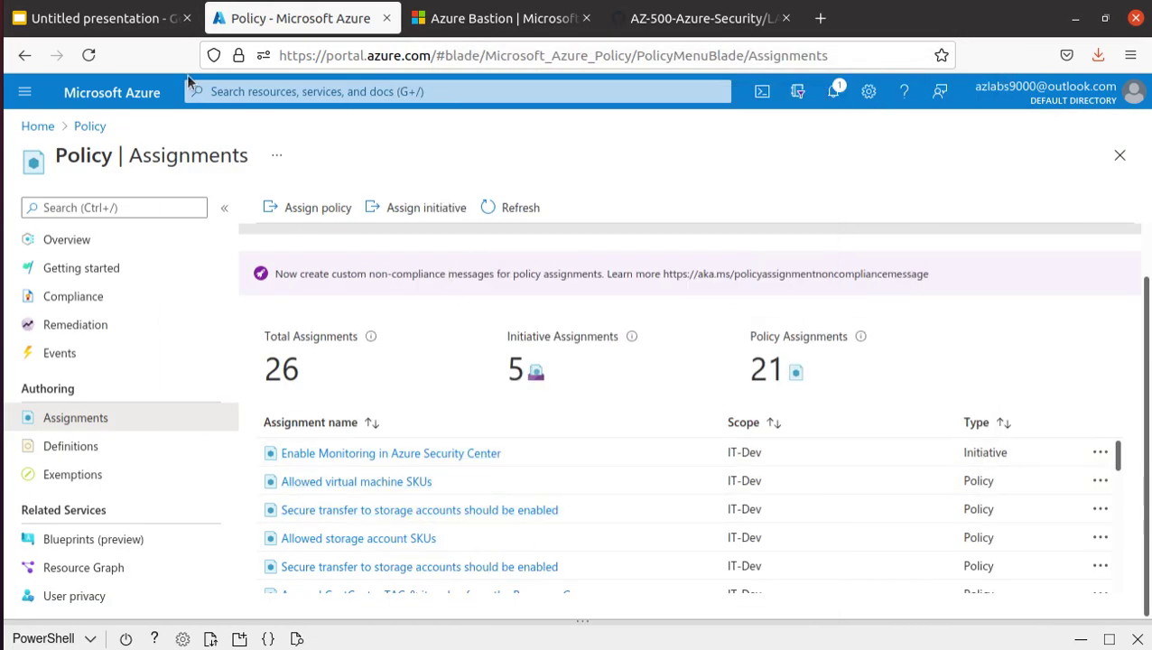
{"action": "left_click", "coordinate": [1099, 482]}
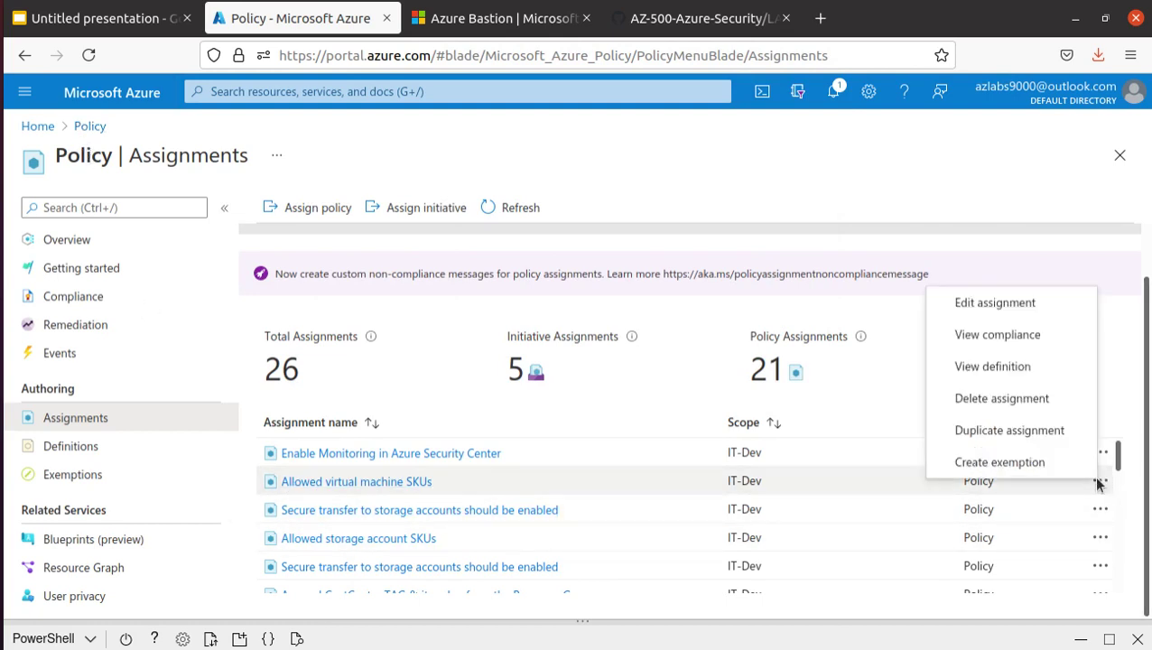
{"action": "left_click", "coordinate": [1001, 398]}
{"action": "left_click", "coordinate": [690, 580]}
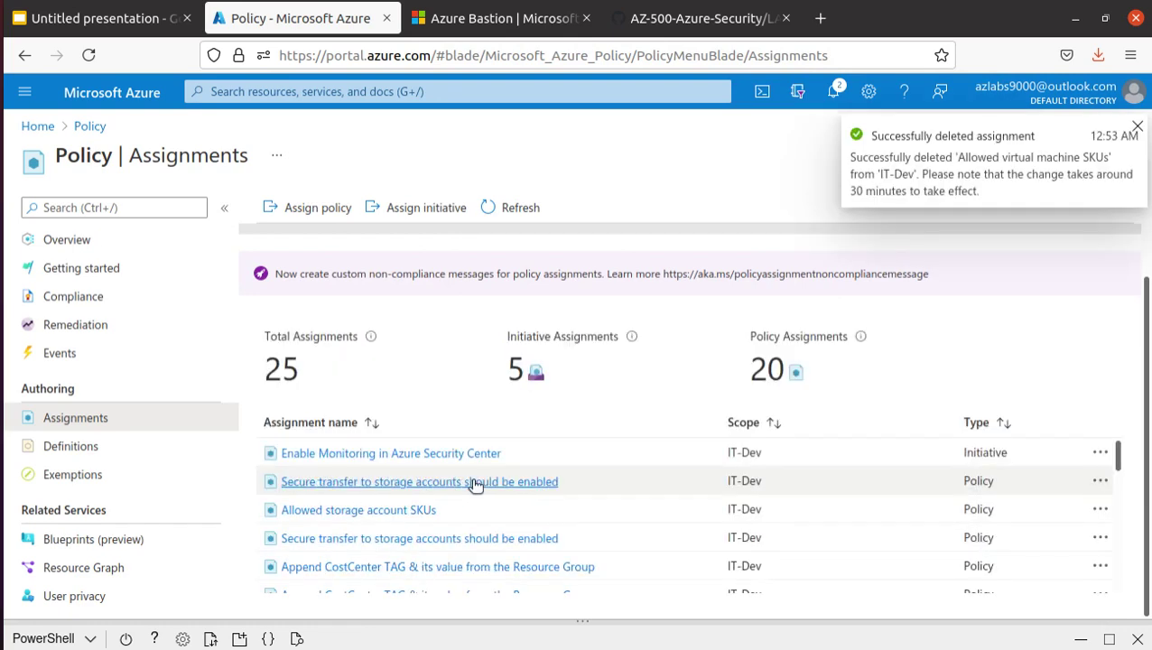
- Delete the Allowed storage account SKUs policy assignment
{"action": "left_click", "coordinate": [1099, 509]}
{"action": "left_click", "coordinate": [983, 430]}
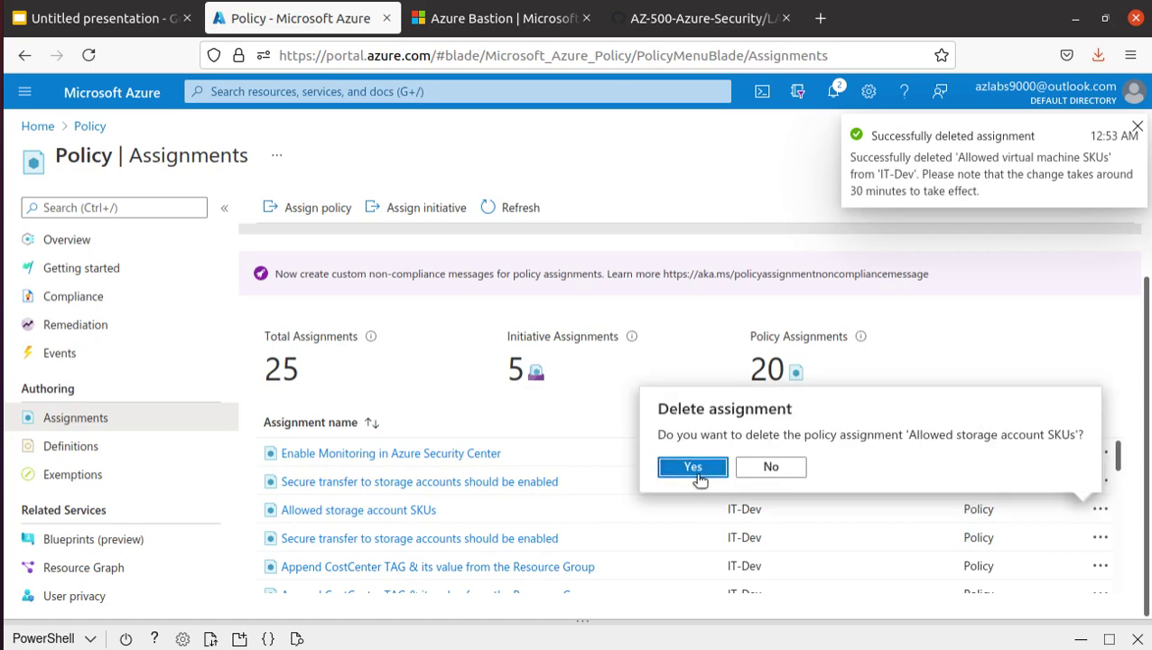
{"action": "left_click", "coordinate": [692, 467]}
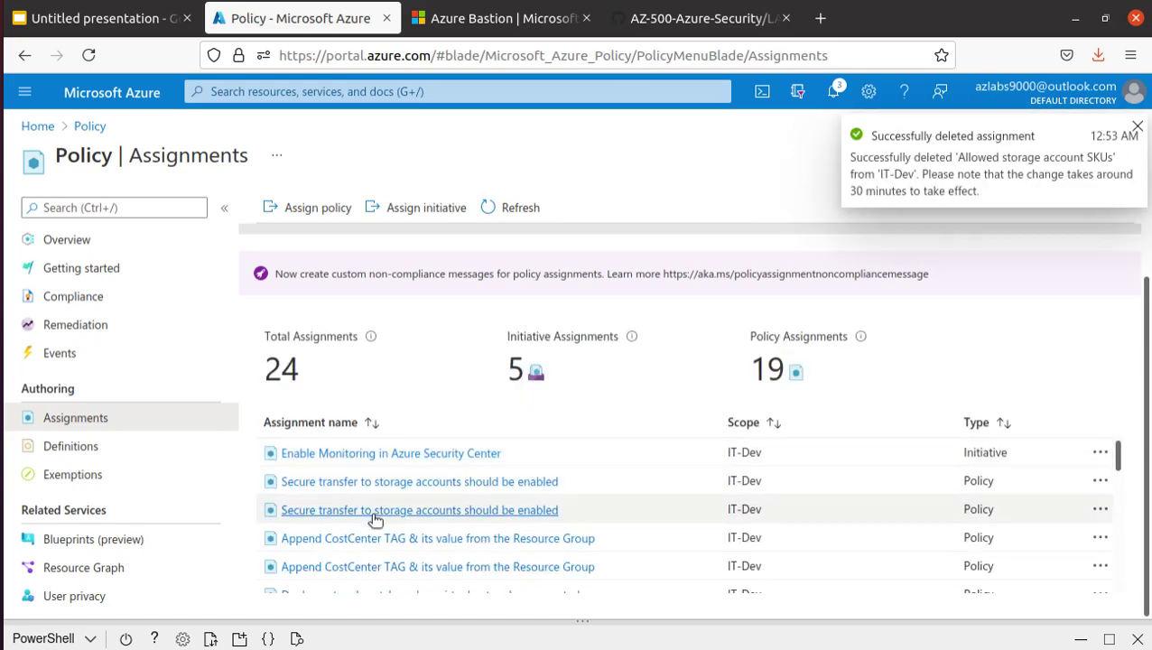
{"action": "scroll", "coordinate": [375, 513], "scroll_direction": "down", "scroll_amount": 4}
{"action": "scroll", "coordinate": [374, 516], "scroll_direction": "up", "scroll_amount": 3}
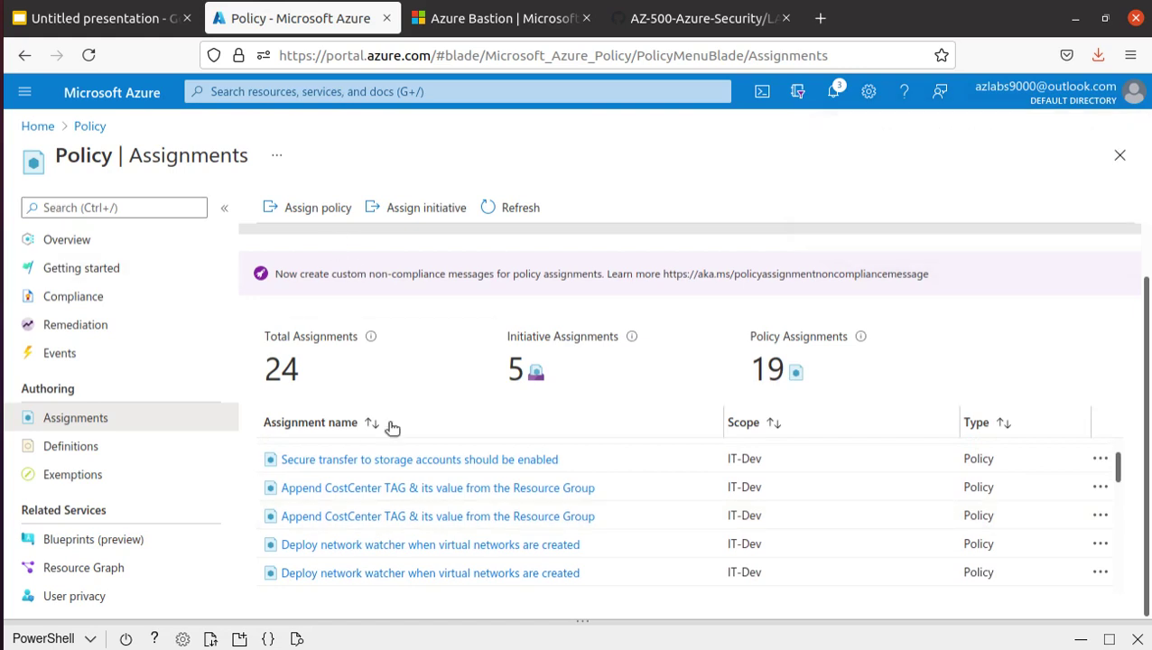
- Remove the IT-Prod Allowed virtual machine SKUs assignment
{"action": "scroll", "coordinate": [804, 564], "scroll_direction": "down", "scroll_amount": 5}
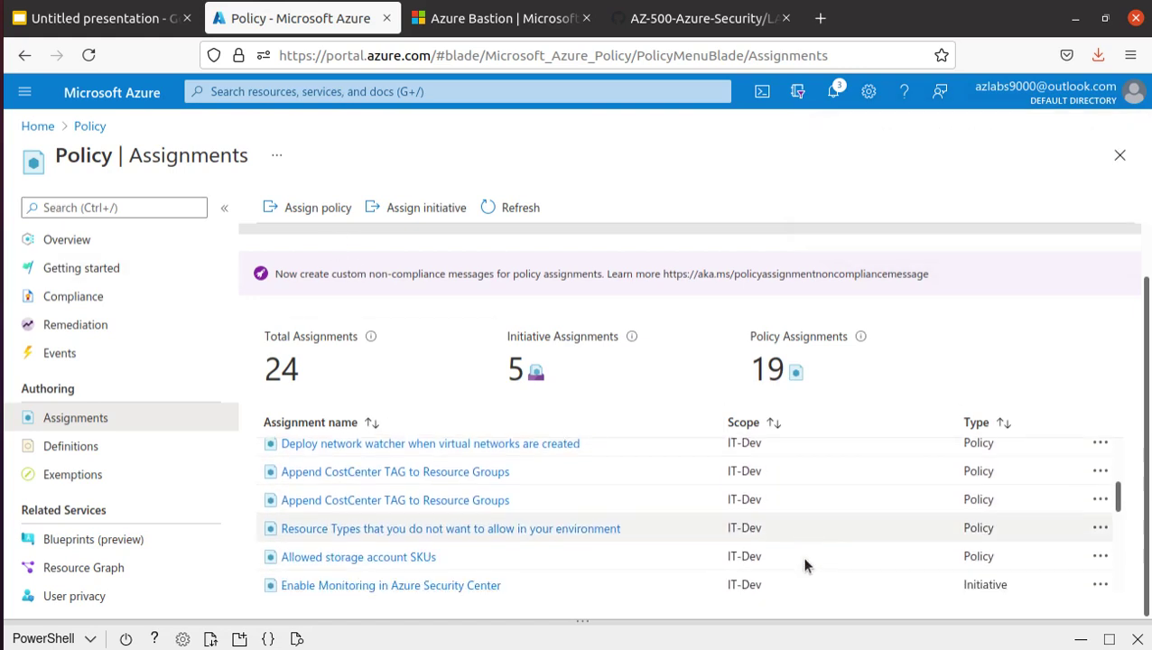
{"action": "scroll", "coordinate": [802, 557], "scroll_direction": "up", "scroll_amount": 1}
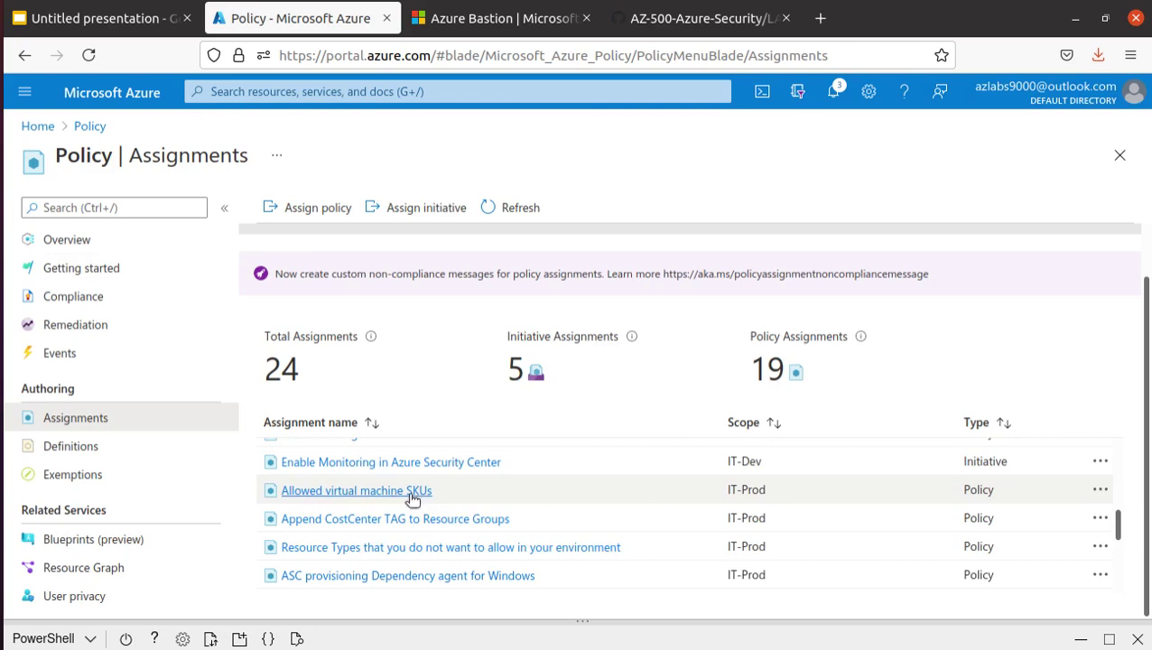
{"action": "left_click", "coordinate": [1100, 489]}
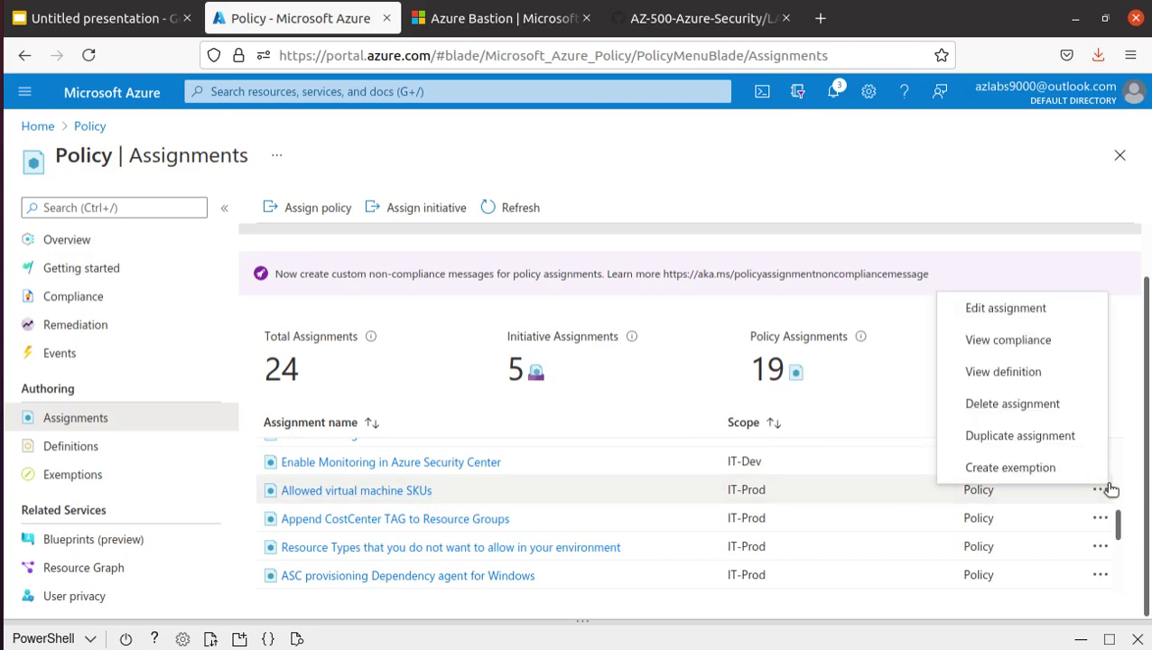
{"action": "left_click", "coordinate": [1038, 405]}
{"action": "left_click", "coordinate": [691, 588]}
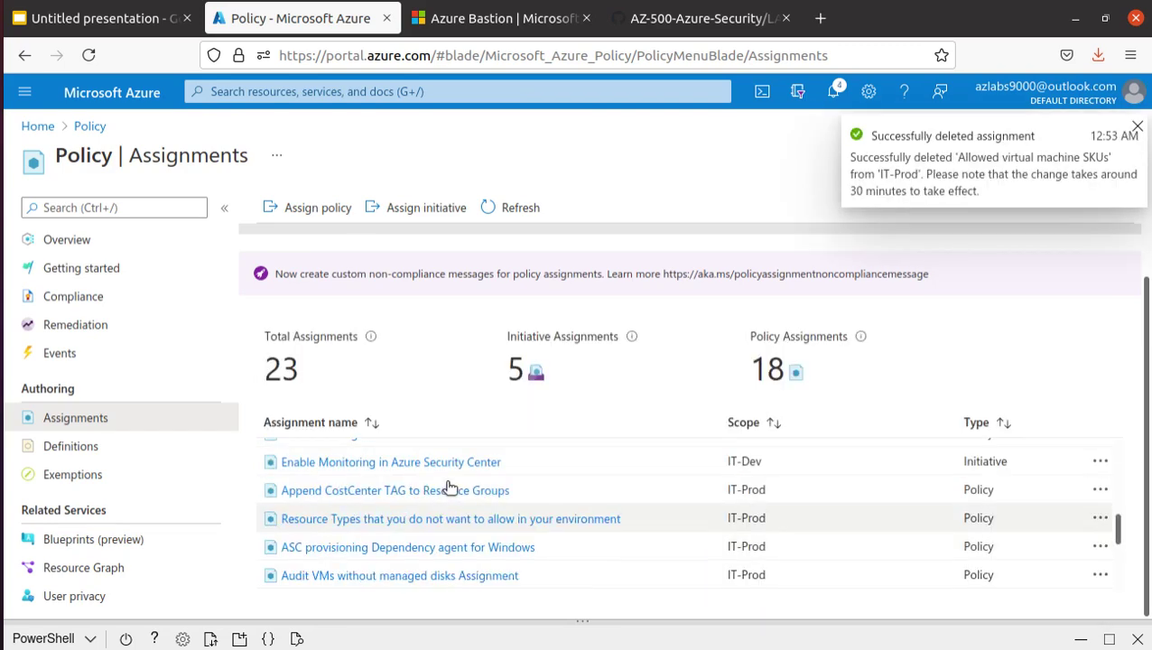
- Remove the Allowed storage account SKUs assignment and check the total is now 22
{"action": "scroll", "coordinate": [1100, 548], "scroll_direction": "down", "scroll_amount": 5}
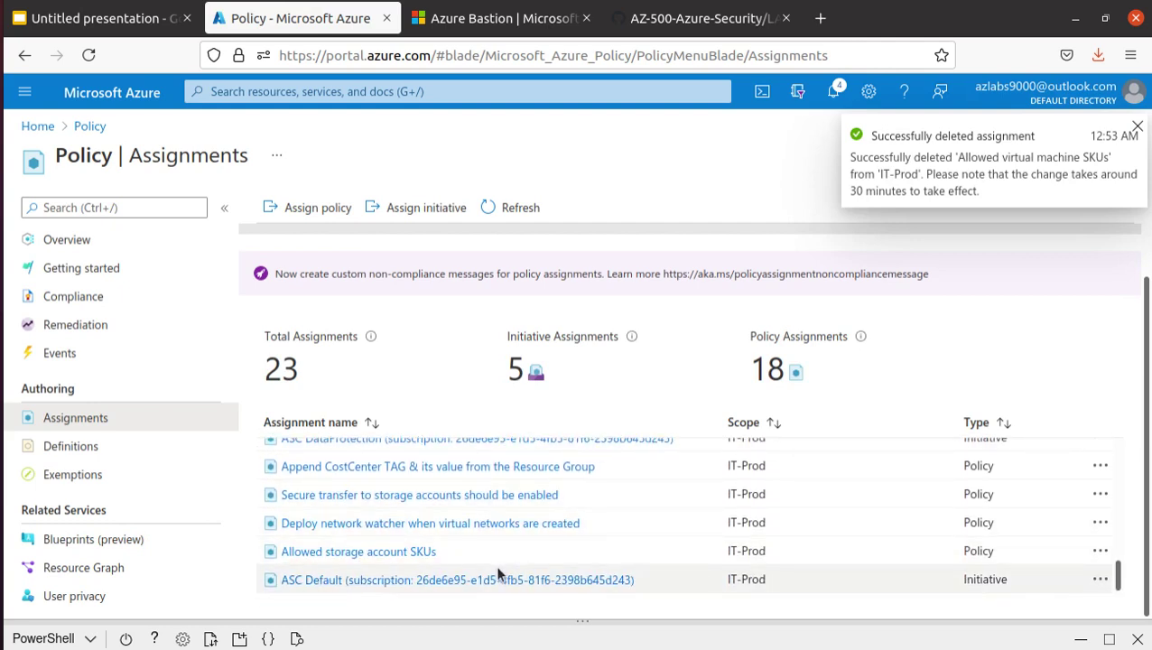
{"action": "left_click", "coordinate": [1100, 551]}
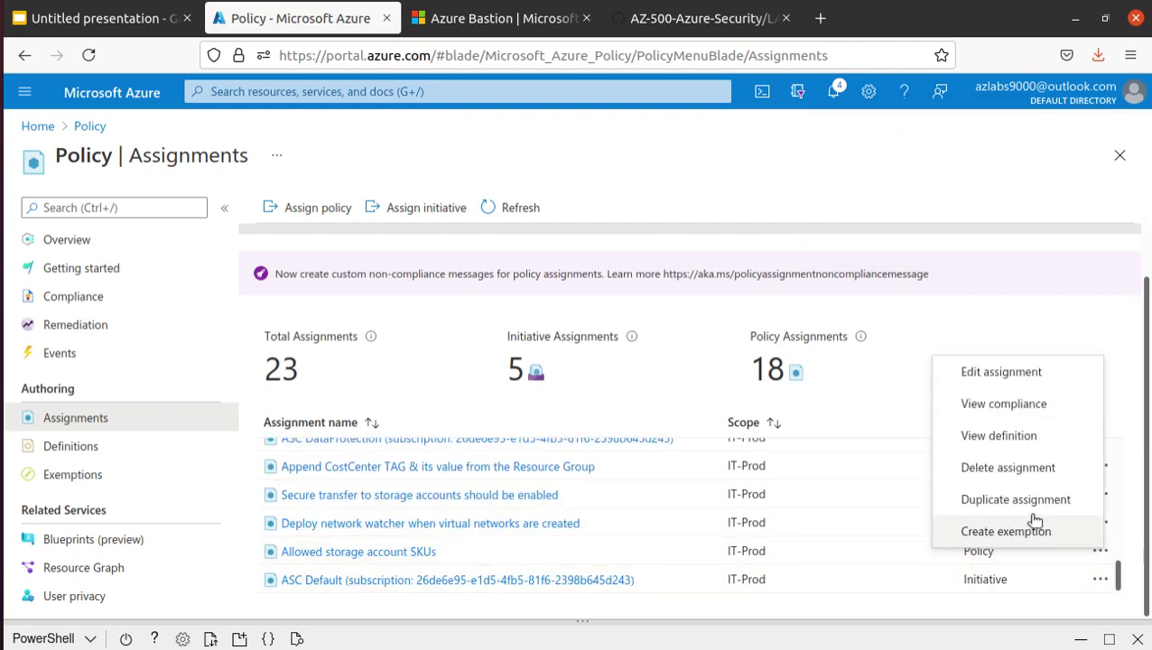
{"action": "left_click", "coordinate": [1004, 468]}
{"action": "left_click", "coordinate": [689, 507]}
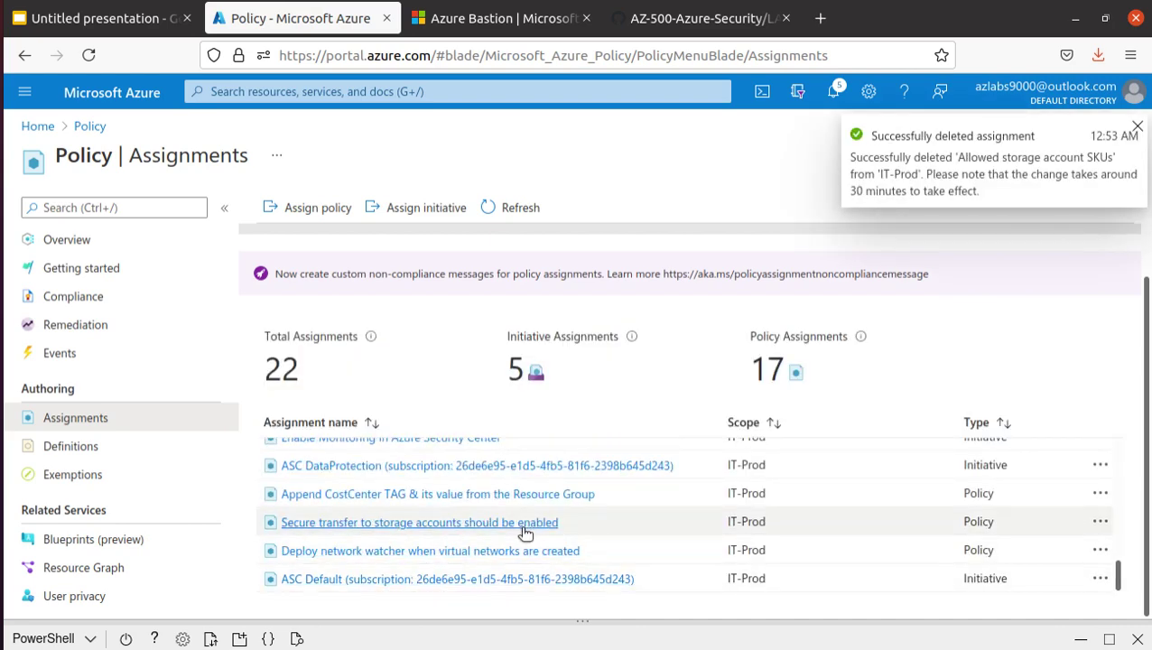
{"action": "scroll", "coordinate": [662, 550], "scroll_direction": "up", "scroll_amount": 1}
{"action": "scroll", "coordinate": [662, 549], "scroll_direction": "up", "scroll_amount": 3}
{"action": "scroll", "coordinate": [662, 549], "scroll_direction": "down", "scroll_amount": 4}
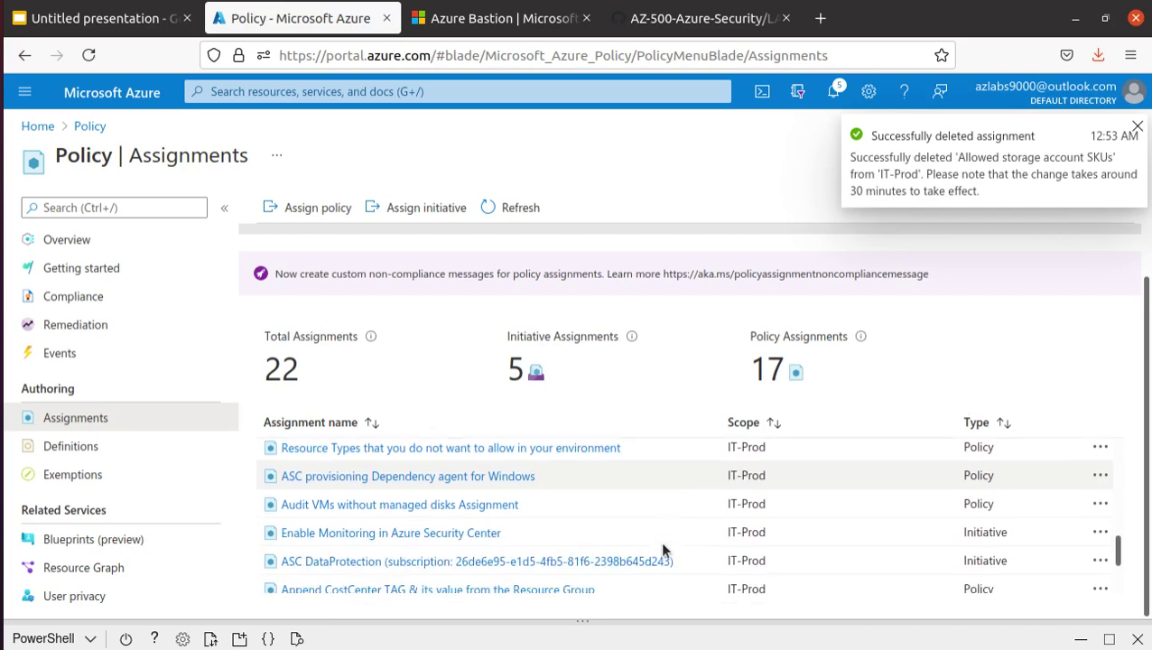
{"action": "scroll", "coordinate": [662, 552], "scroll_direction": "up", "scroll_amount": 2}
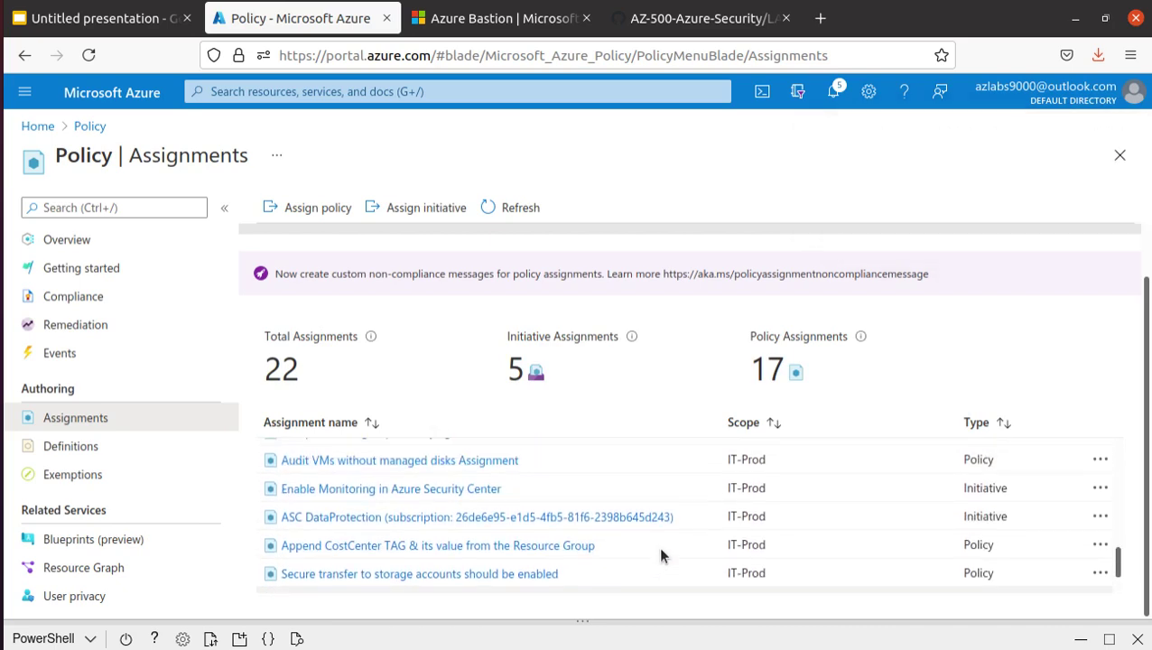
{"action": "scroll", "coordinate": [662, 556], "scroll_direction": "up", "scroll_amount": 5}
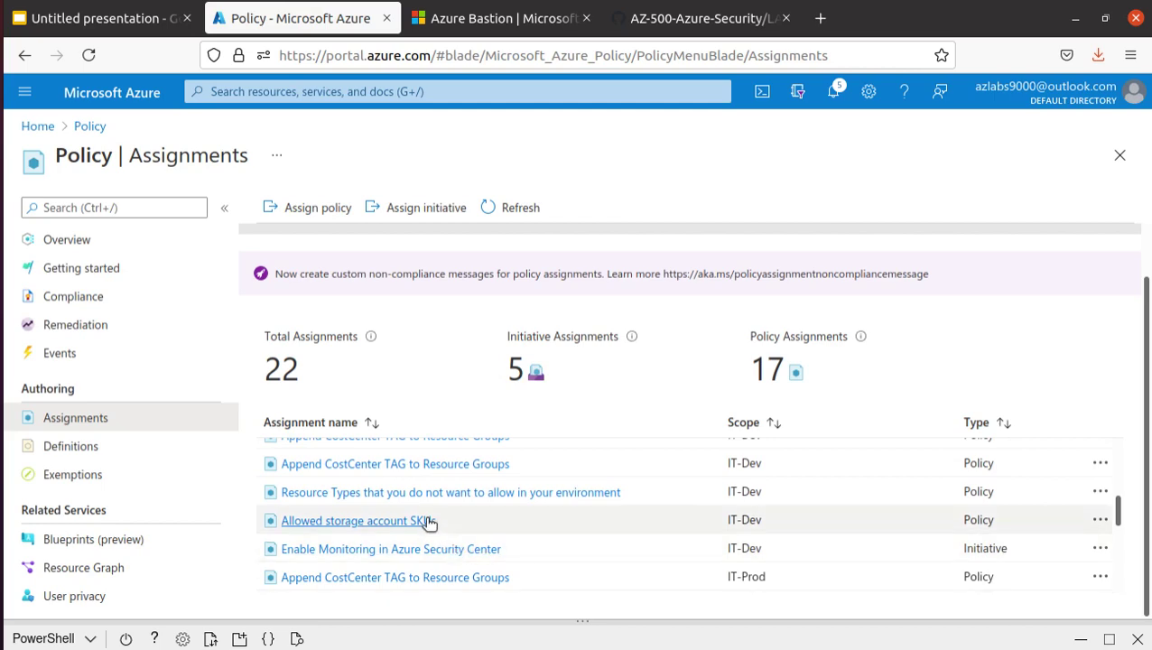
{"action": "scroll", "coordinate": [431, 523], "scroll_direction": "down", "scroll_amount": 2}
{"action": "scroll", "coordinate": [432, 526], "scroll_direction": "up", "scroll_amount": 5}
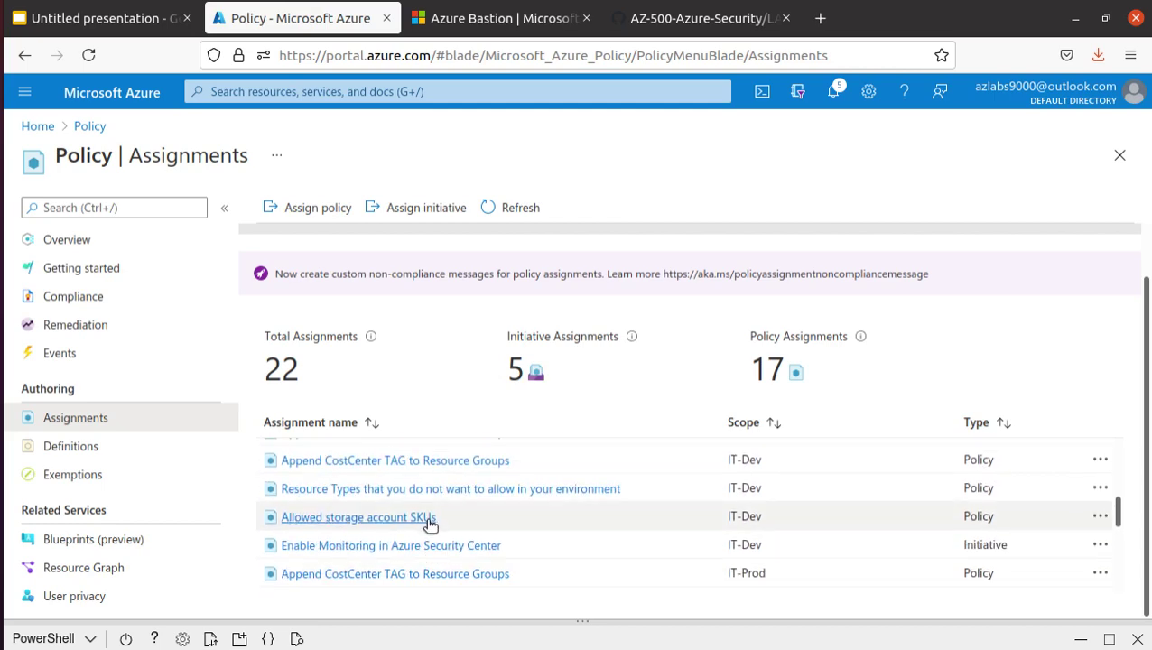
{"action": "scroll", "coordinate": [428, 525], "scroll_direction": "up", "scroll_amount": 5}
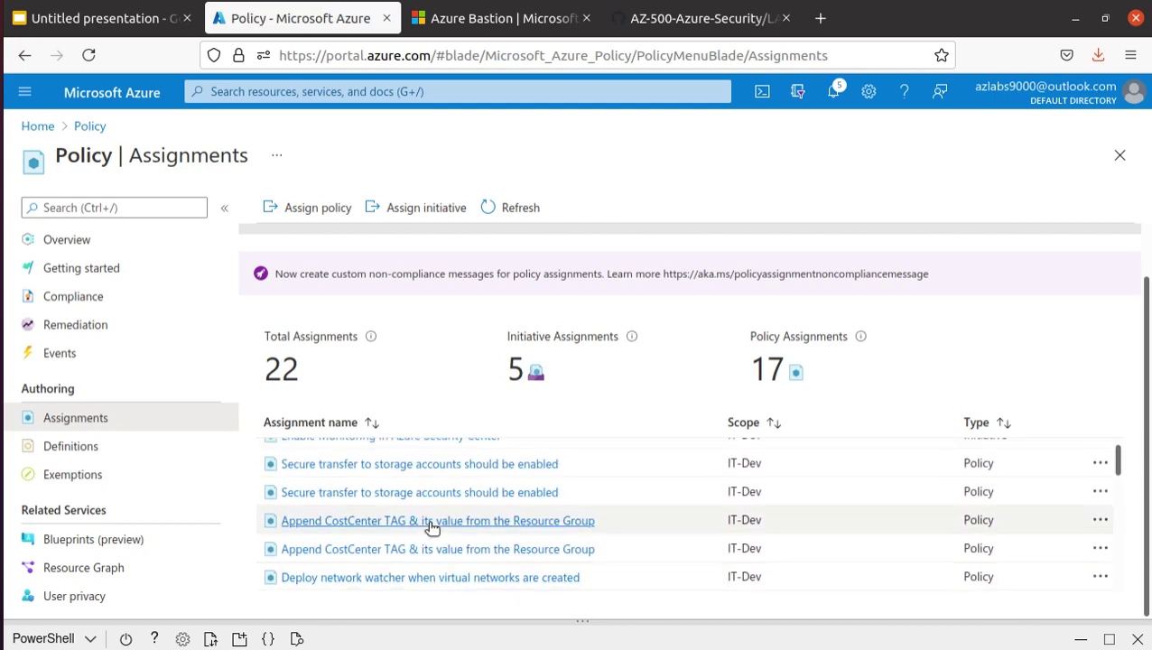
{"action": "scroll", "coordinate": [532, 540], "scroll_direction": "down", "scroll_amount": 10}
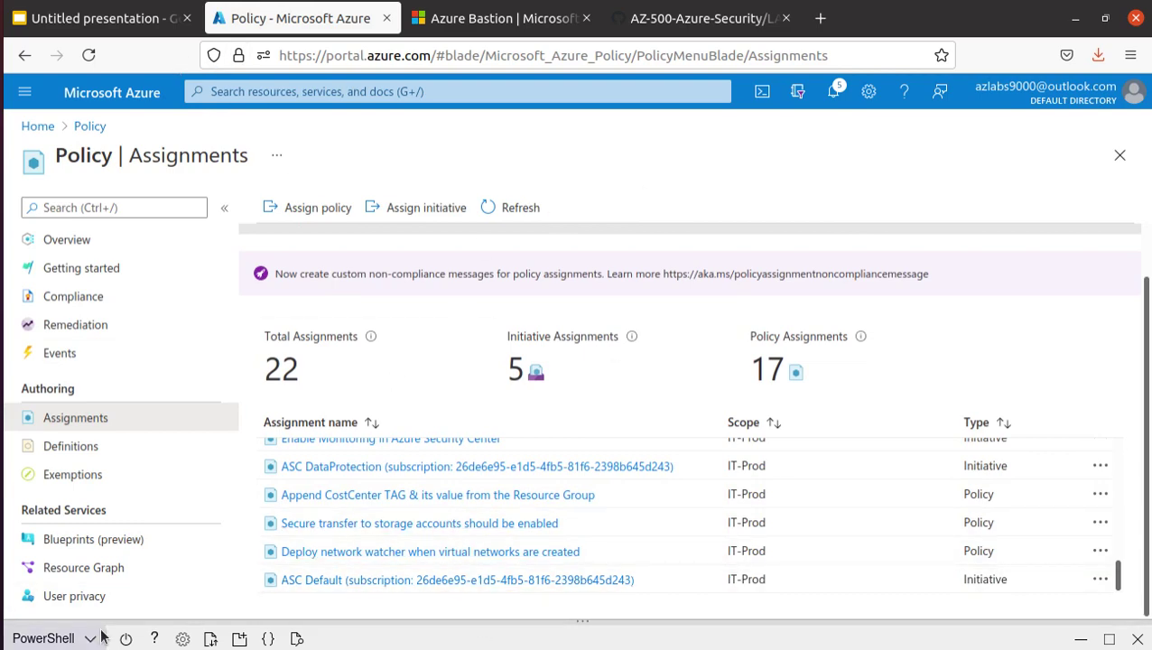
- Rerun New-AzVm in the enlarged Cloud Shell with azureuser and the password, hitting the cores quota error
{"action": "left_click_drag", "start_coordinate": [118, 621], "coordinate": [149, 354]}
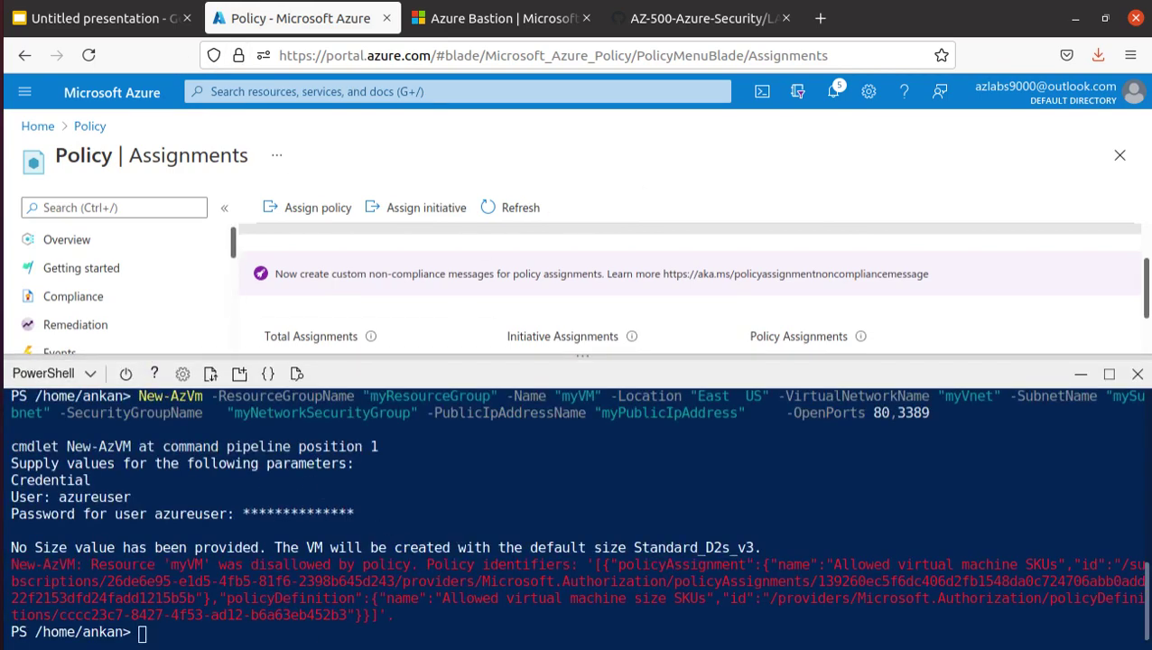
{"action": "key", "text": "Up"}
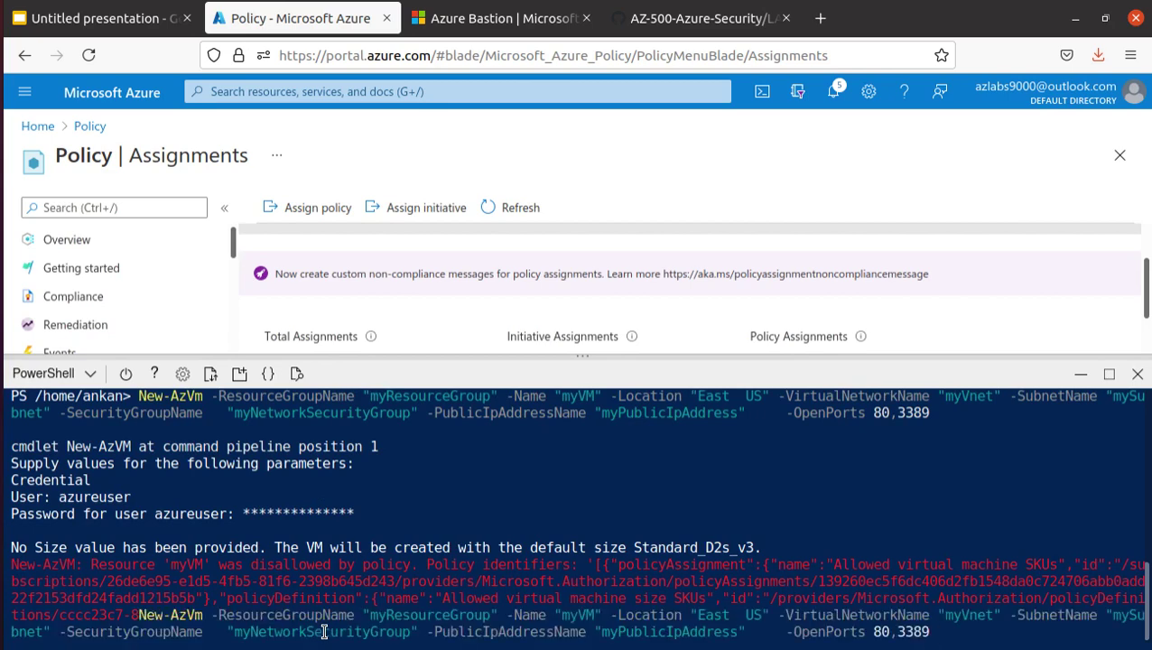
{"action": "key", "text": "Return"}
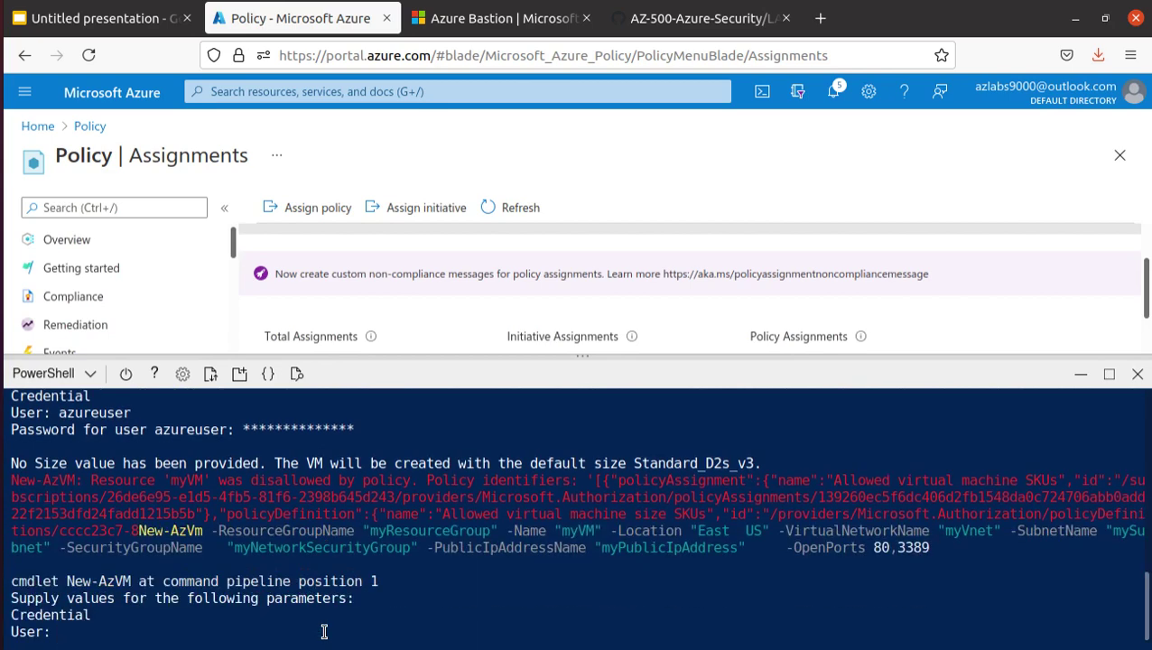
{"action": "type", "text": "azureuser"}
{"action": "key", "text": "Return"}
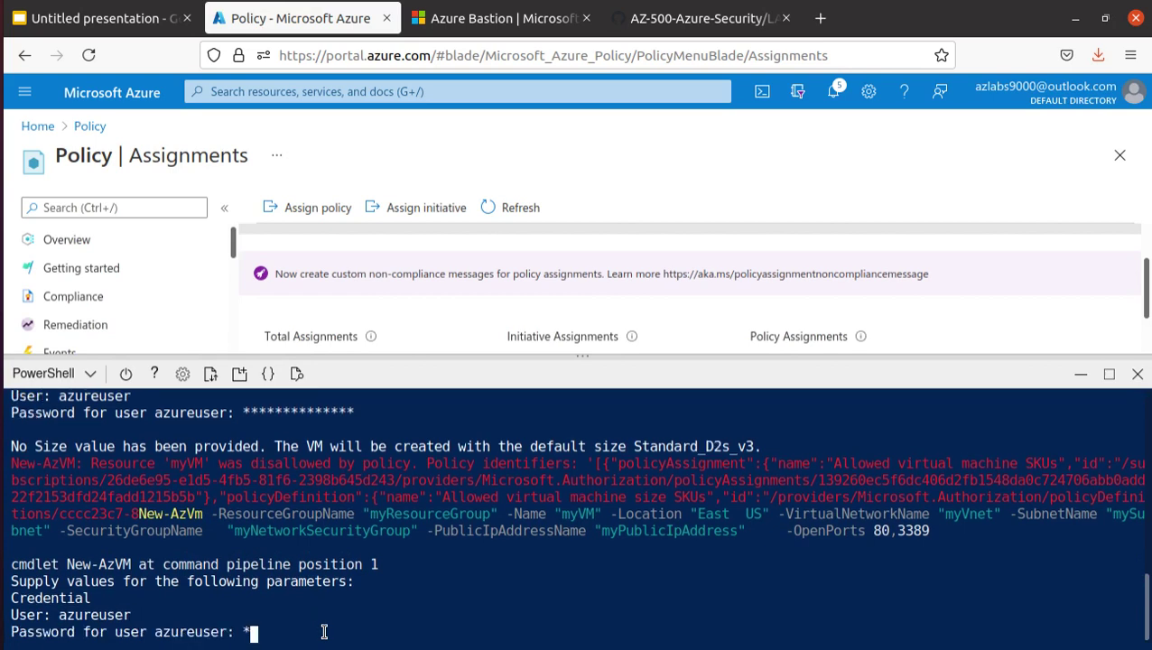
{"action": "type", "text": "**************"}
{"action": "key", "text": "Return"}
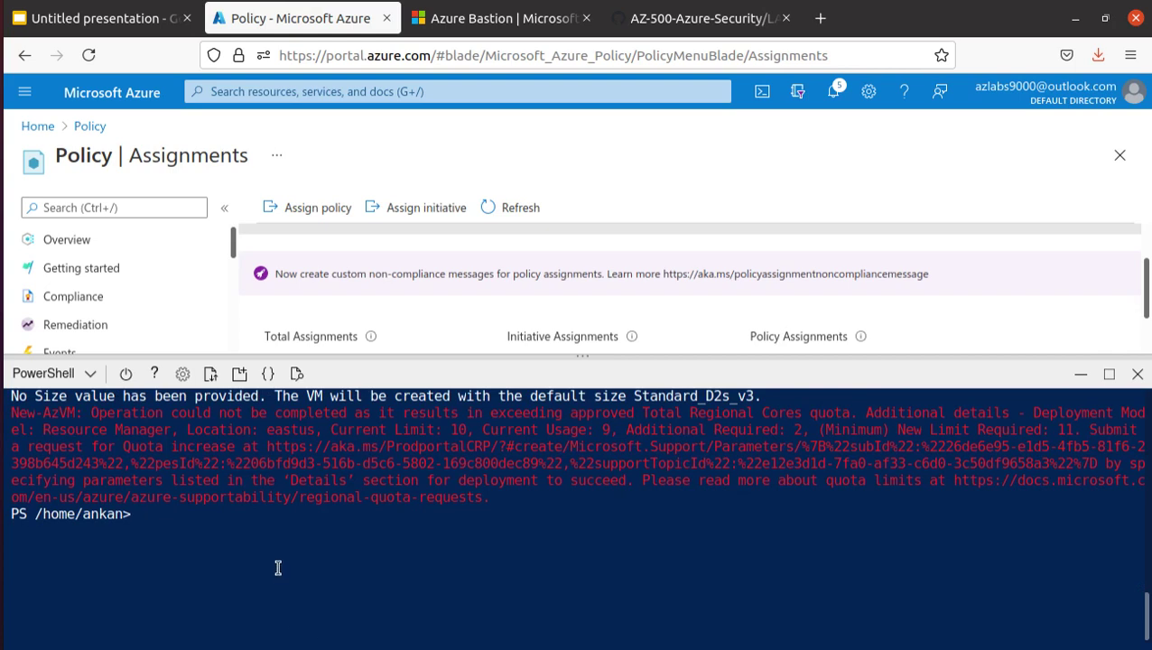
{"action": "left_click_drag", "start_coordinate": [493, 502], "coordinate": [306, 500]}
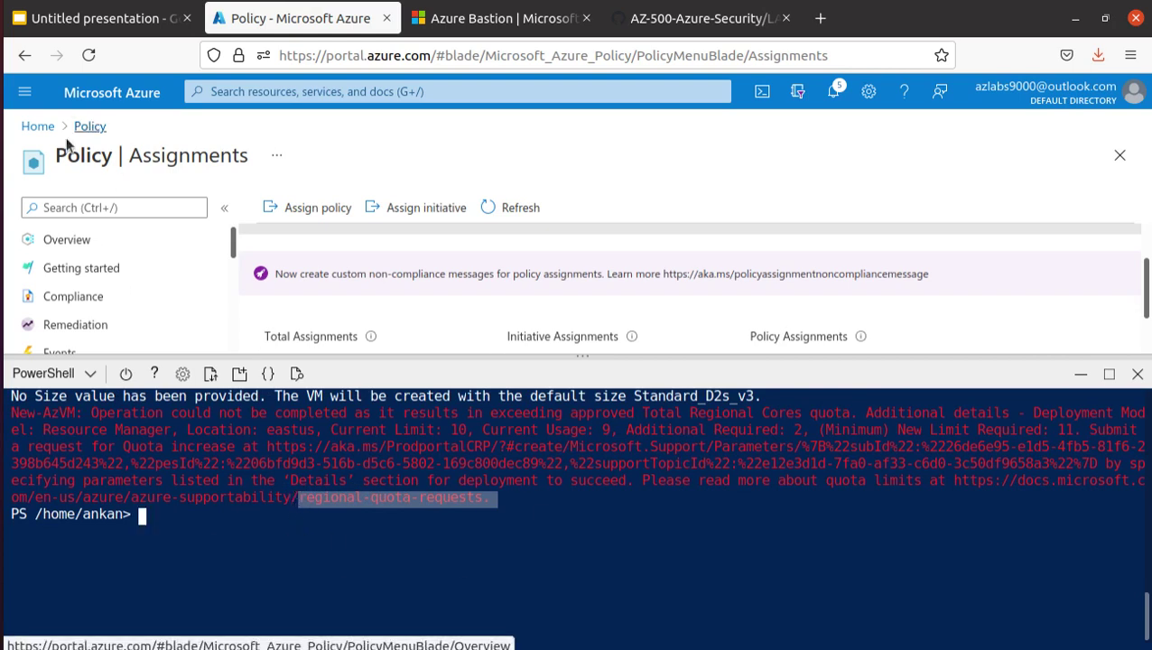
- Open the Virtual machines list, shrink Cloud Shell and select the stopped winsubB VM
{"action": "left_click", "coordinate": [131, 99]}
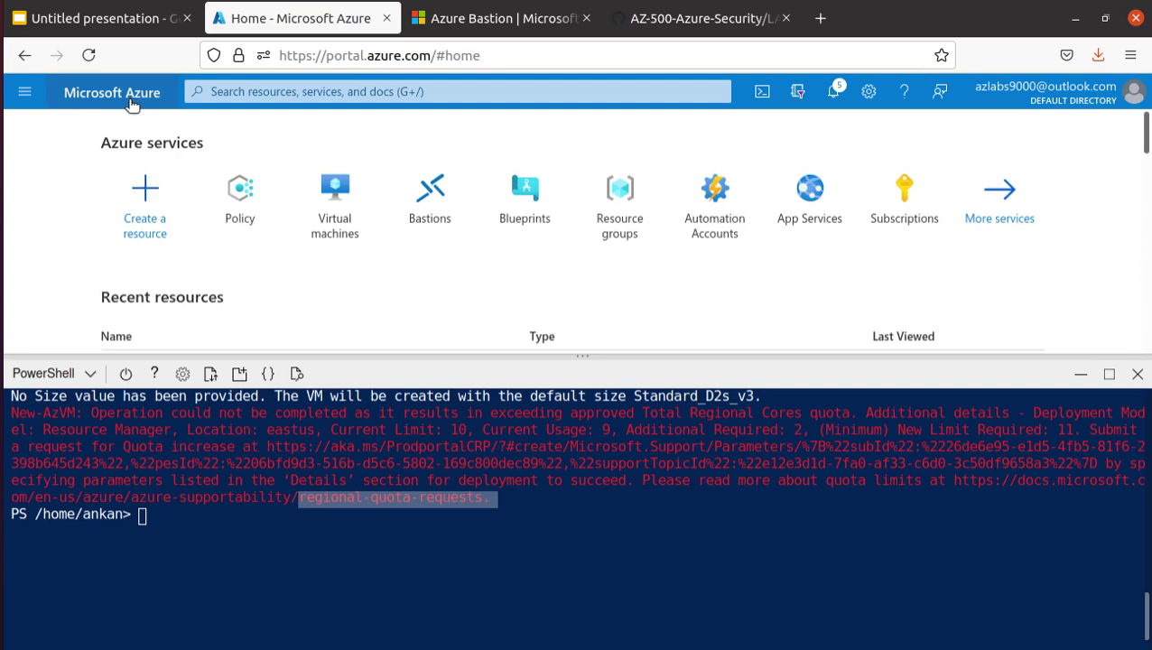
{"action": "left_click", "coordinate": [339, 215]}
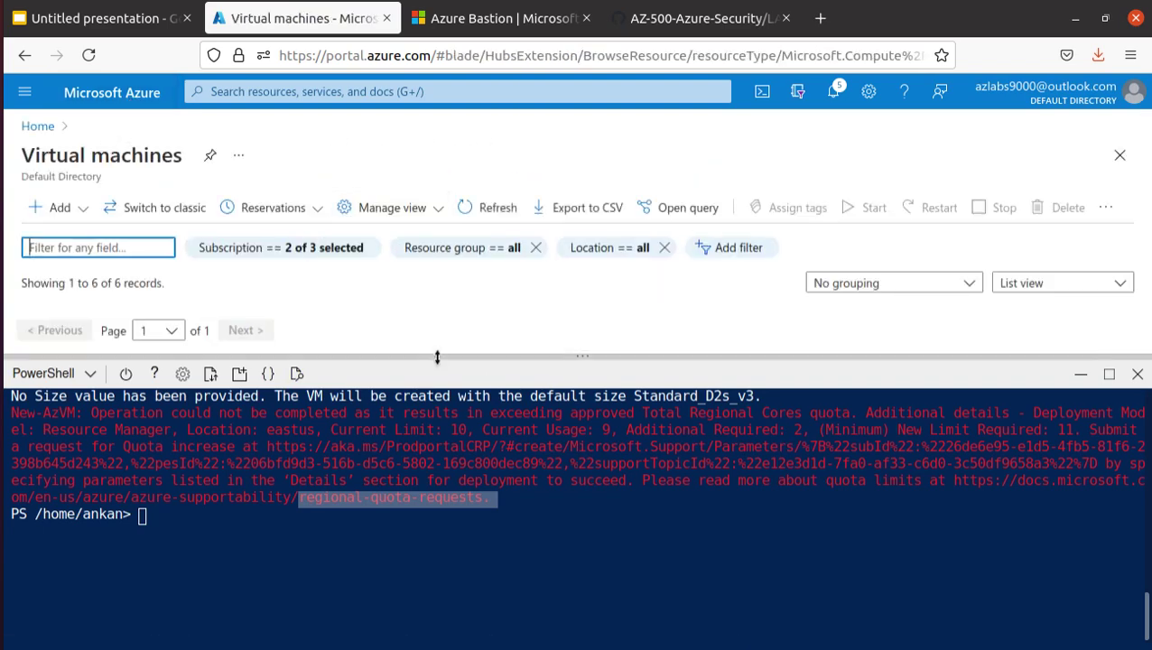
{"action": "left_click_drag", "start_coordinate": [437, 357], "coordinate": [449, 639]}
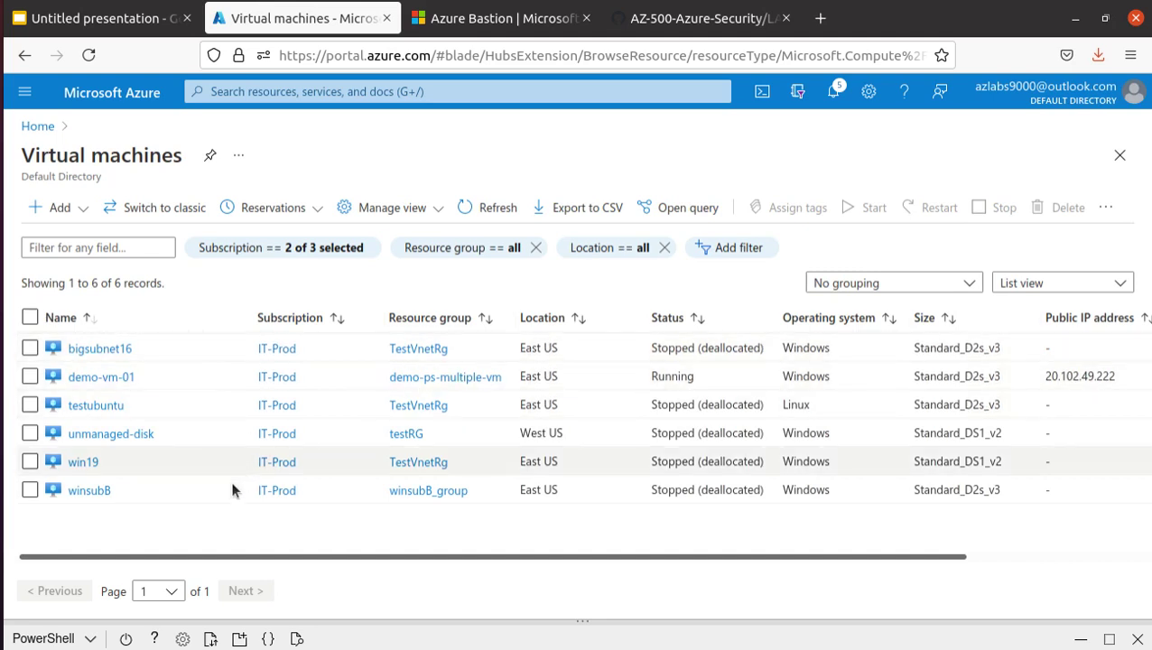
{"action": "left_click", "coordinate": [30, 492]}
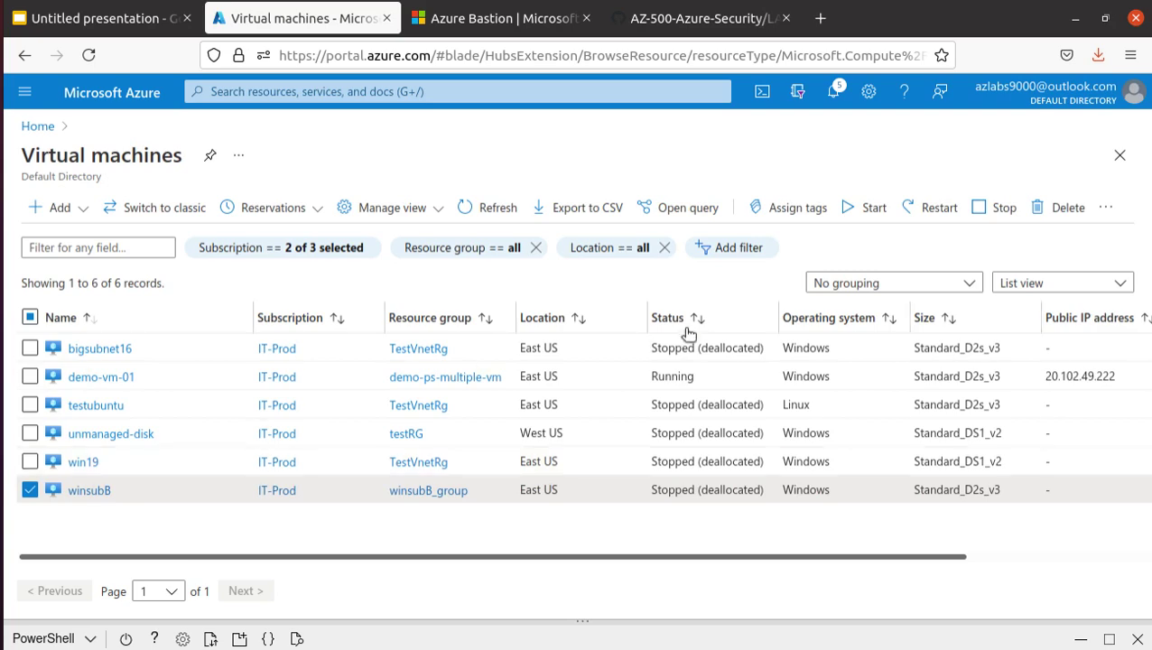
{"action": "left_click", "coordinate": [89, 490]}
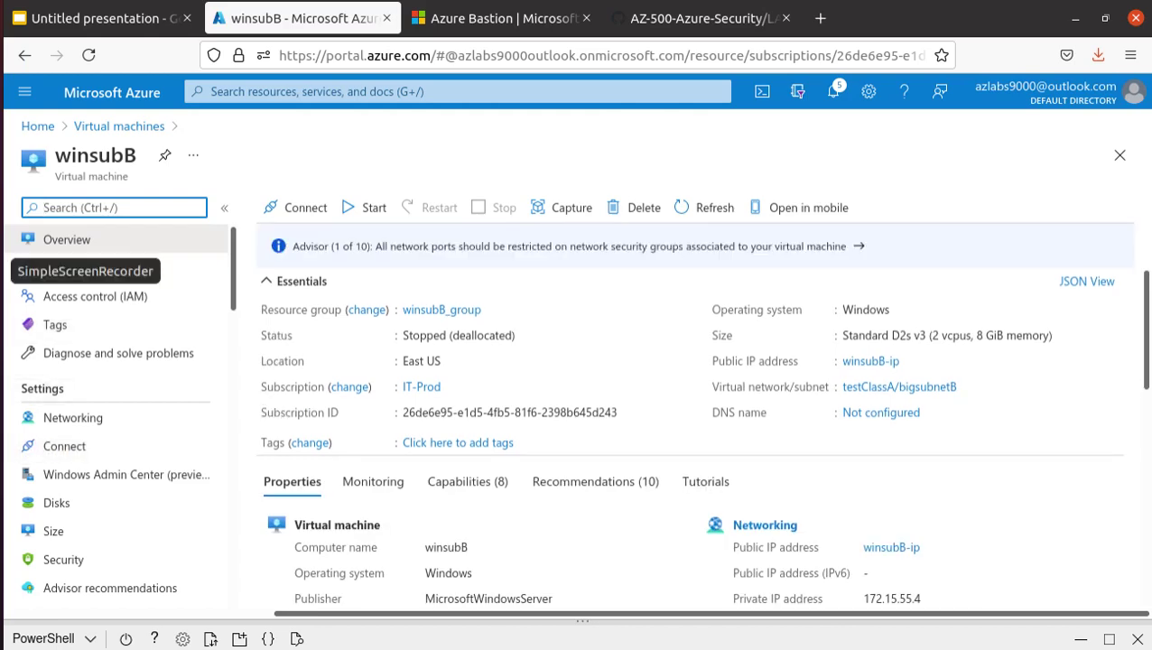
{"action": "left_click", "coordinate": [2, 271]}
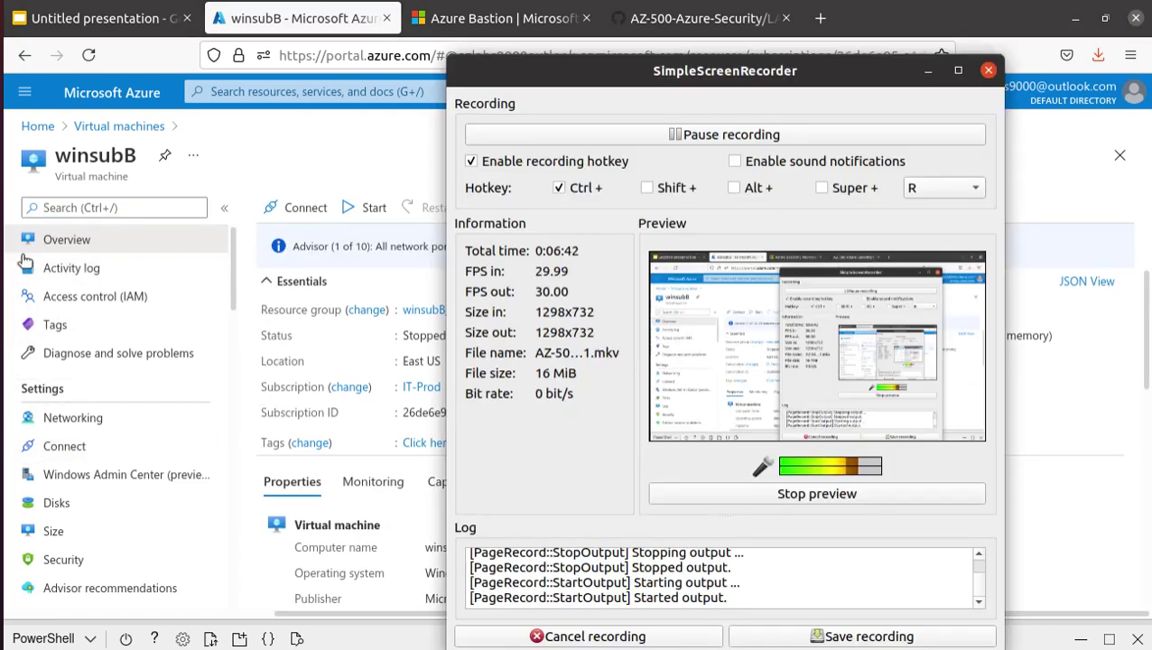
{"action": "left_click", "coordinate": [733, 137]}
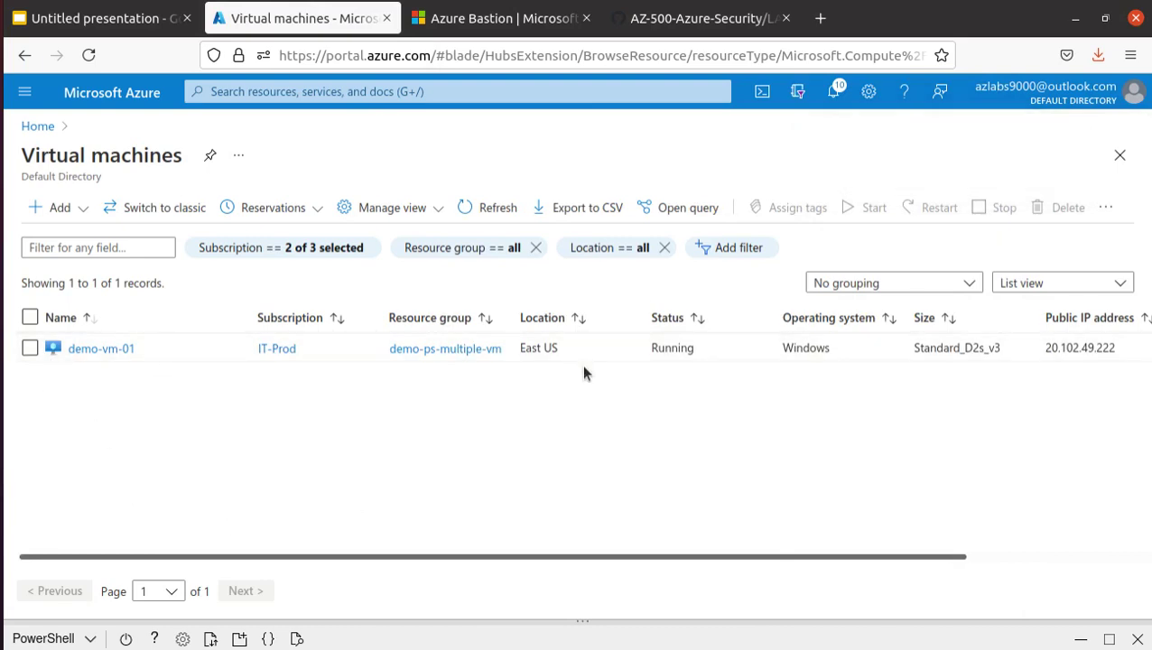
- Rerun New-AzVm in Cloud Shell with admin user azureuser and a password to create myVM
{"action": "left_click_drag", "start_coordinate": [433, 623], "coordinate": [437, 397]}
{"action": "left_click", "coordinate": [543, 633]}
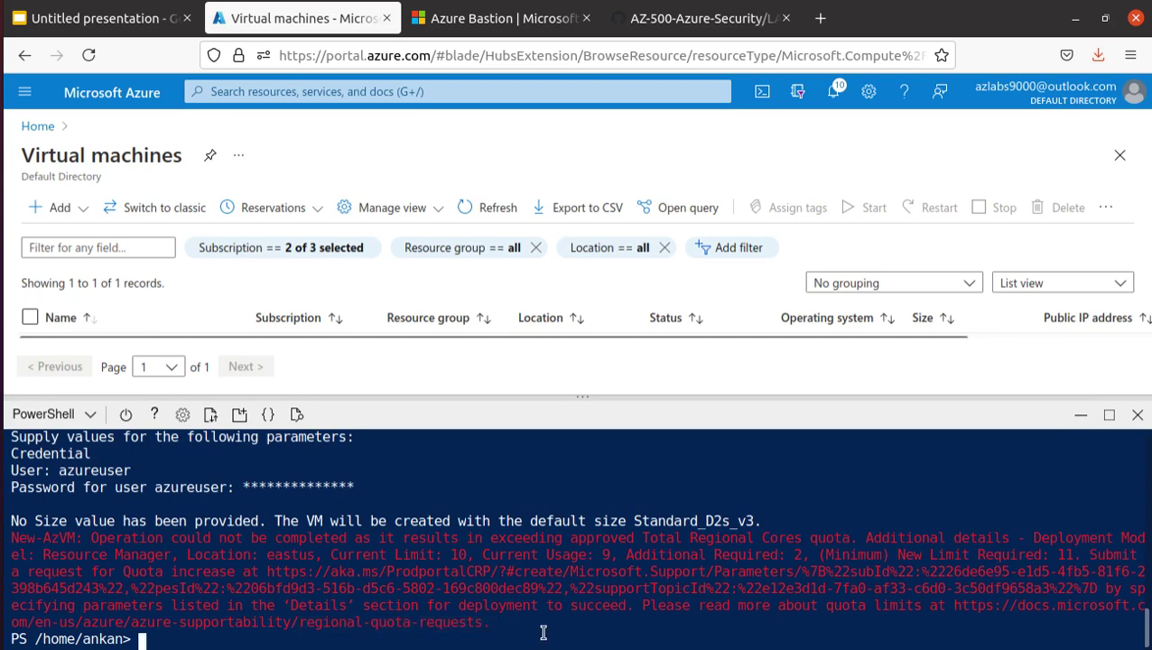
{"action": "key", "text": "ctrl+v"}
{"action": "key", "text": "Return"}
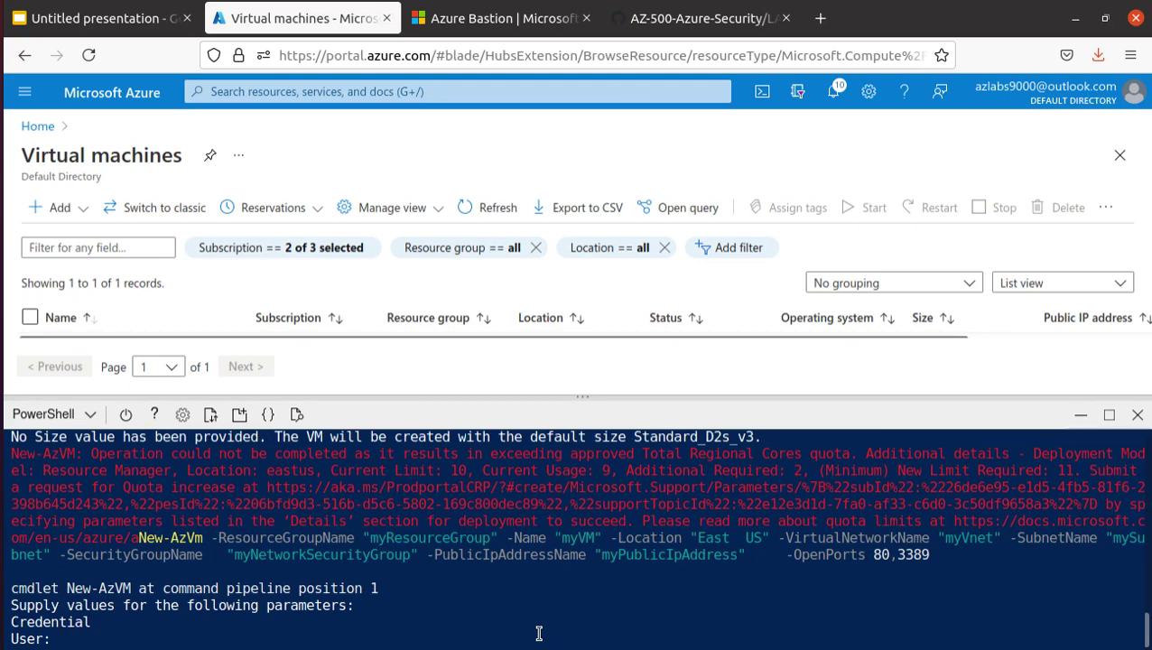
{"action": "type", "text": "azureuser"}
{"action": "key", "text": "Return"}
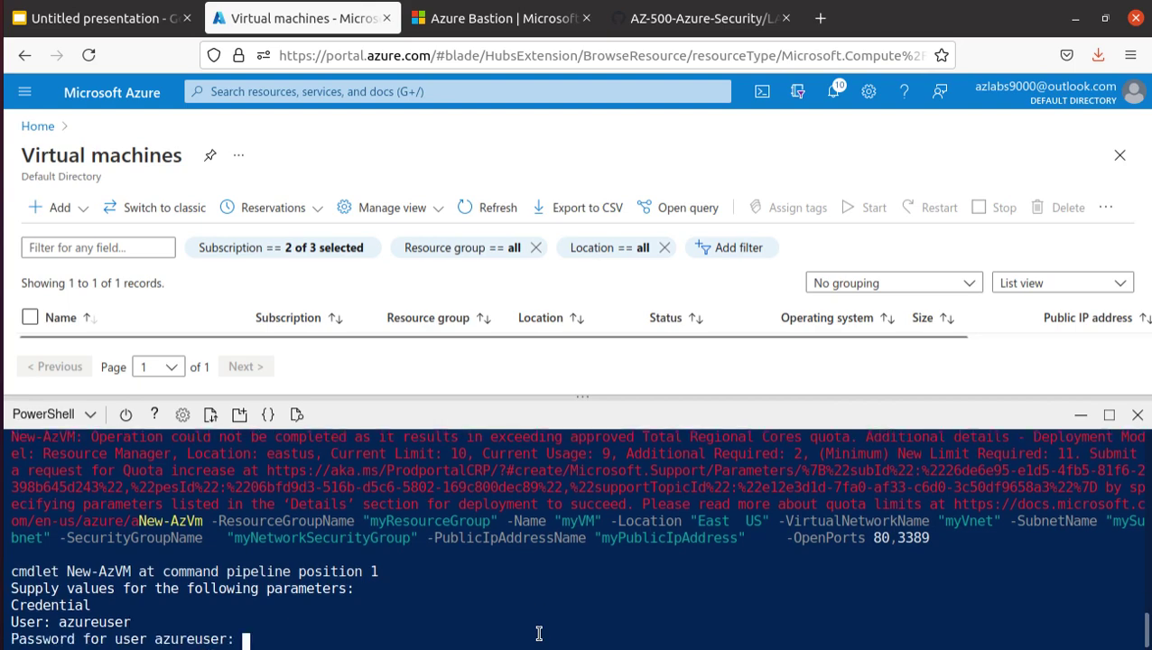
{"action": "type", "text": "**************"}
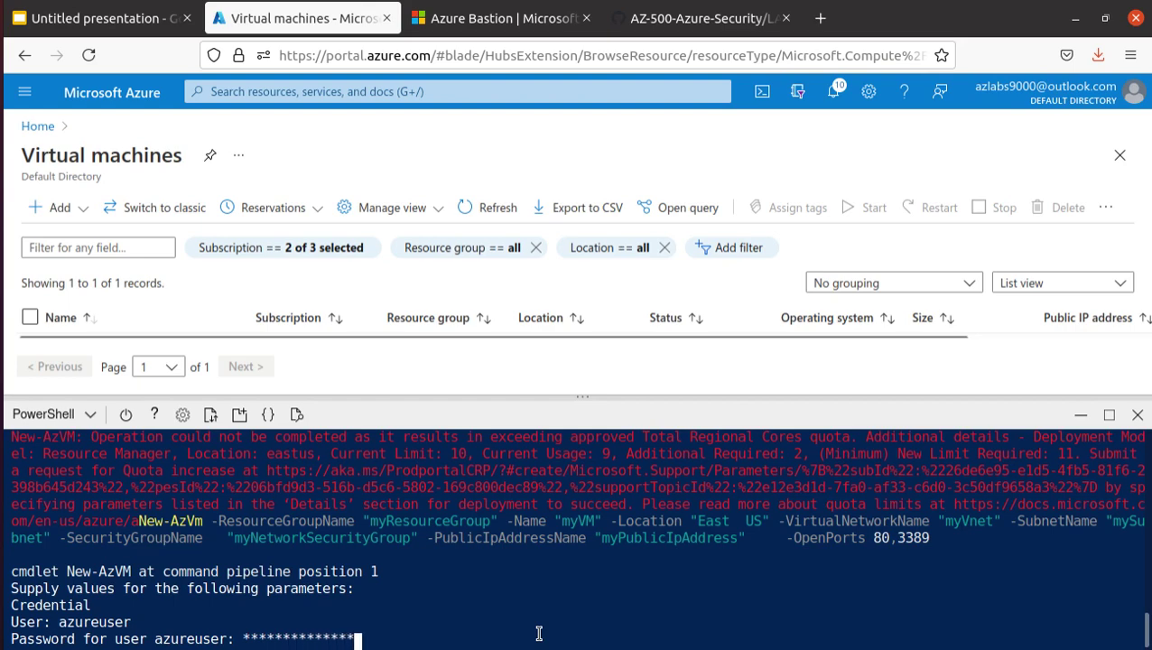
{"action": "key", "text": "Return"}
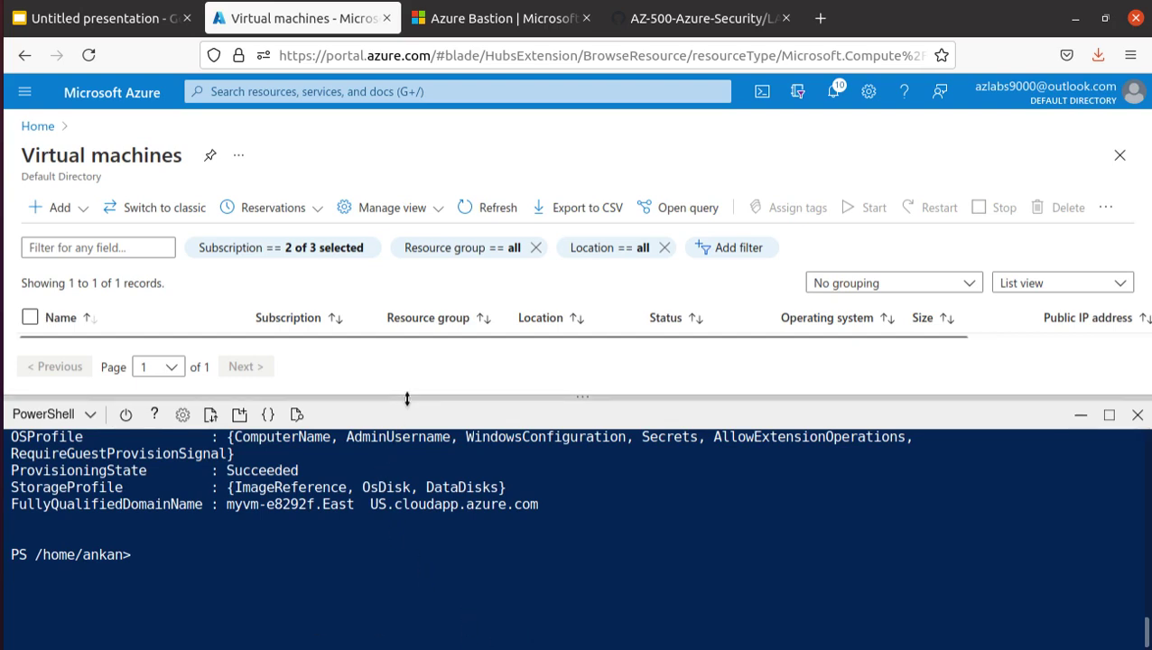
{"action": "left_click_drag", "start_coordinate": [406, 399], "coordinate": [414, 595]}
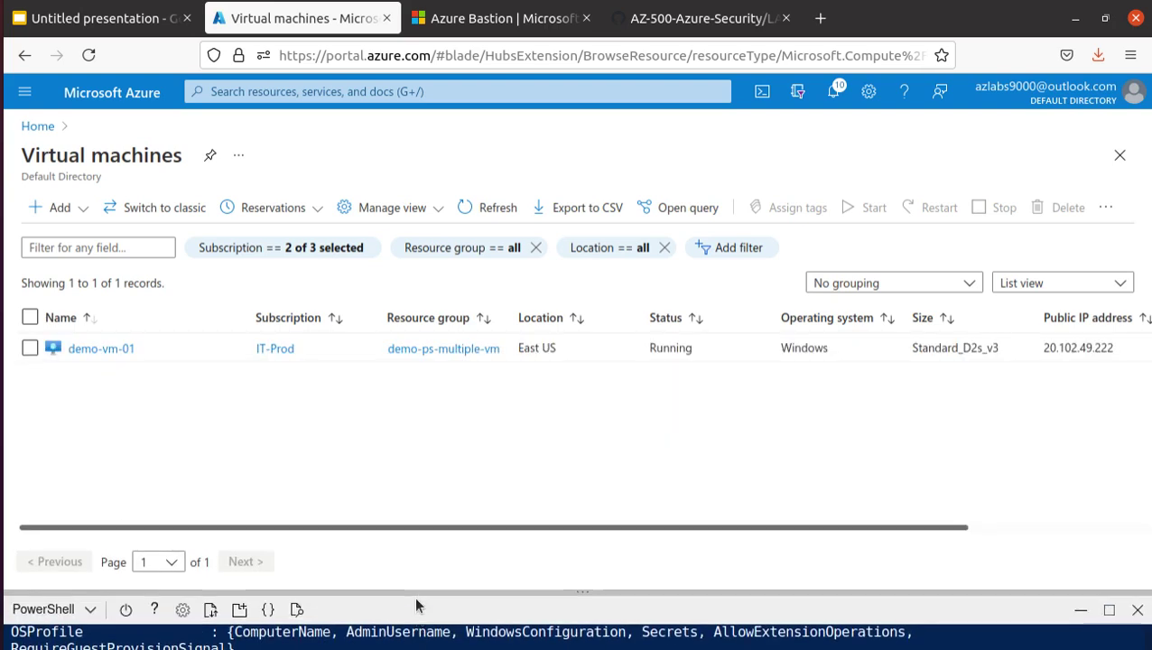
- Refresh the VM list, then copy the term 'Log Analytics' from the lab instructions
{"action": "left_click", "coordinate": [501, 213]}
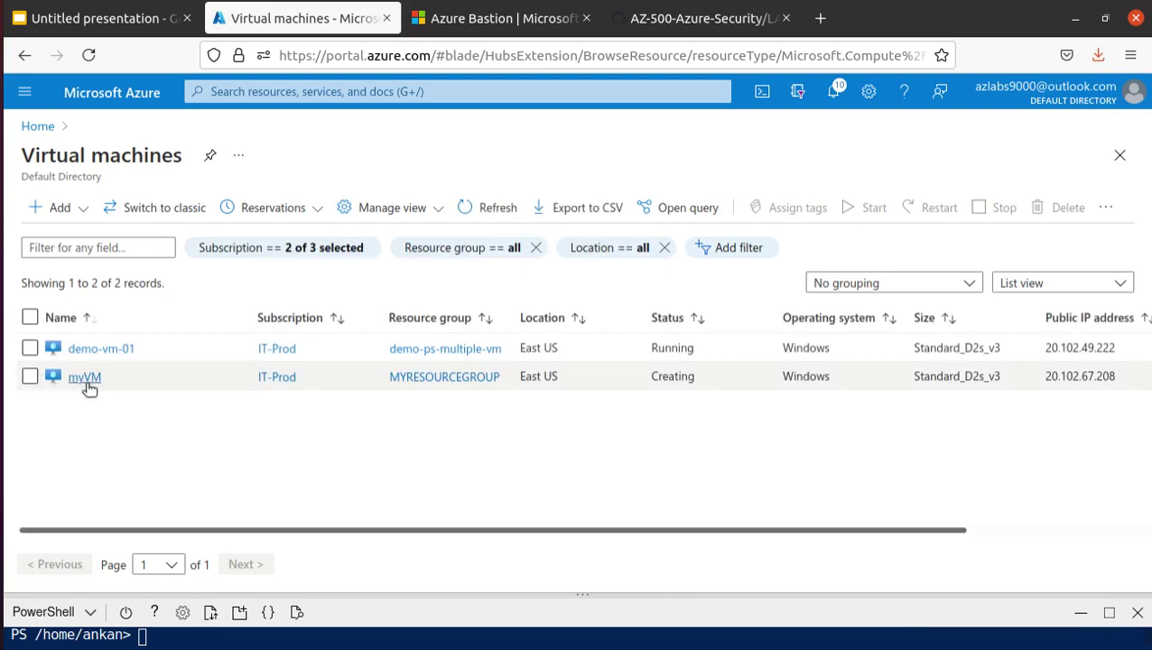
{"action": "left_click", "coordinate": [703, 25]}
{"action": "scroll", "coordinate": [414, 450], "scroll_direction": "up", "scroll_amount": 1}
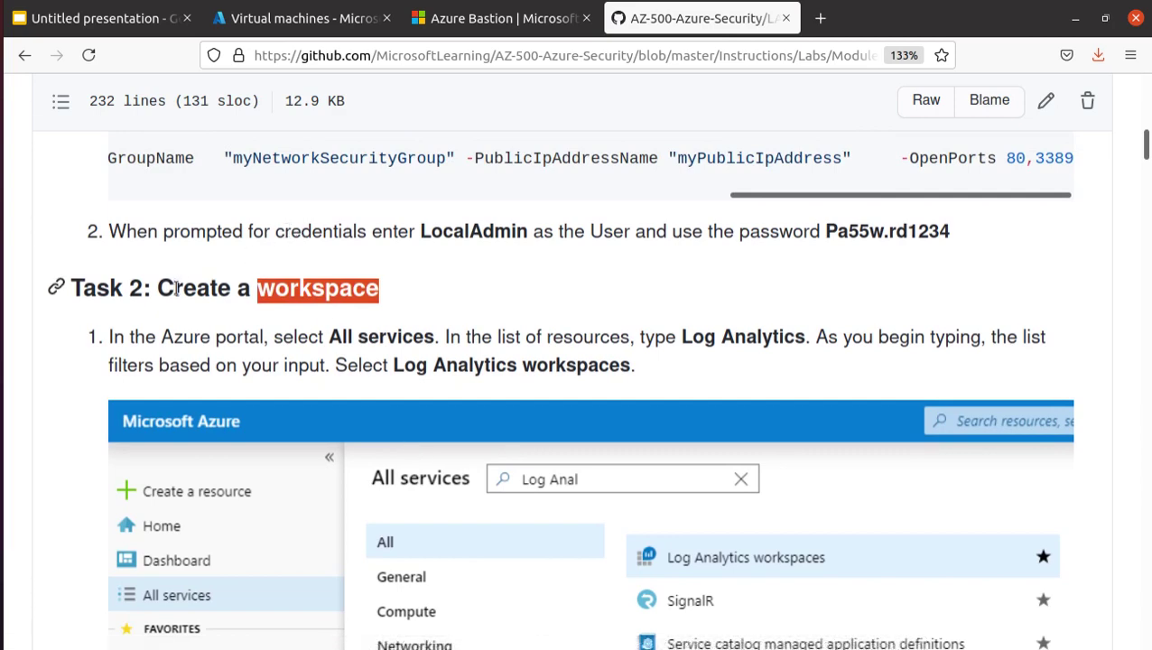
{"action": "scroll", "coordinate": [394, 361], "scroll_direction": "down", "scroll_amount": 5}
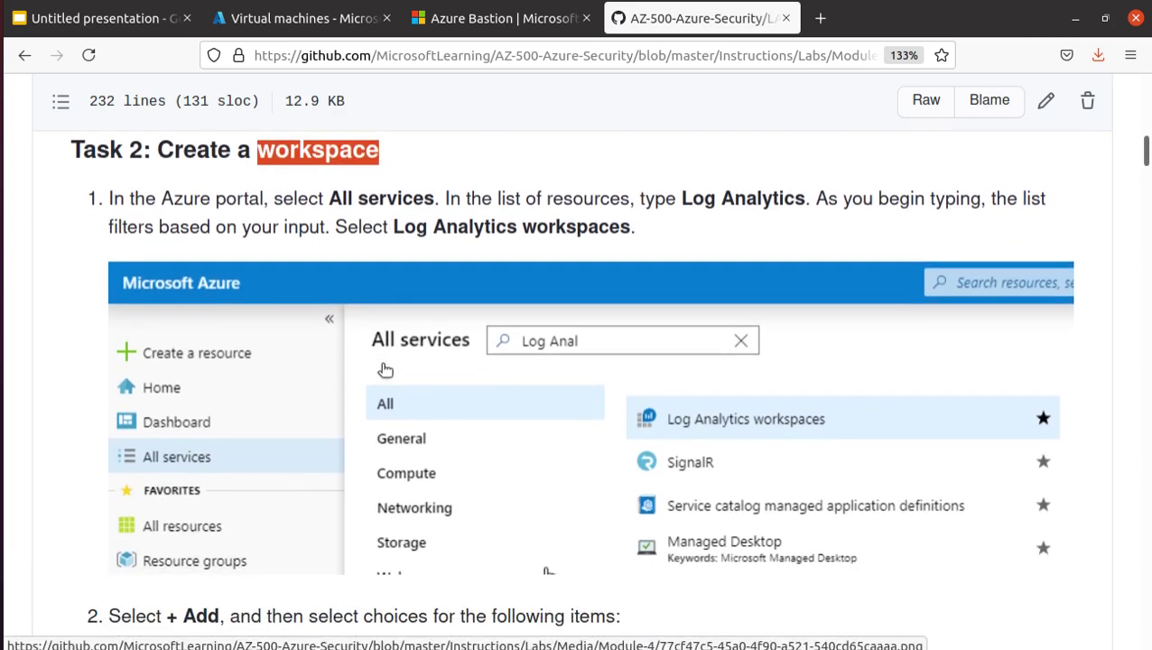
{"action": "scroll", "coordinate": [386, 364], "scroll_direction": "up", "scroll_amount": 2}
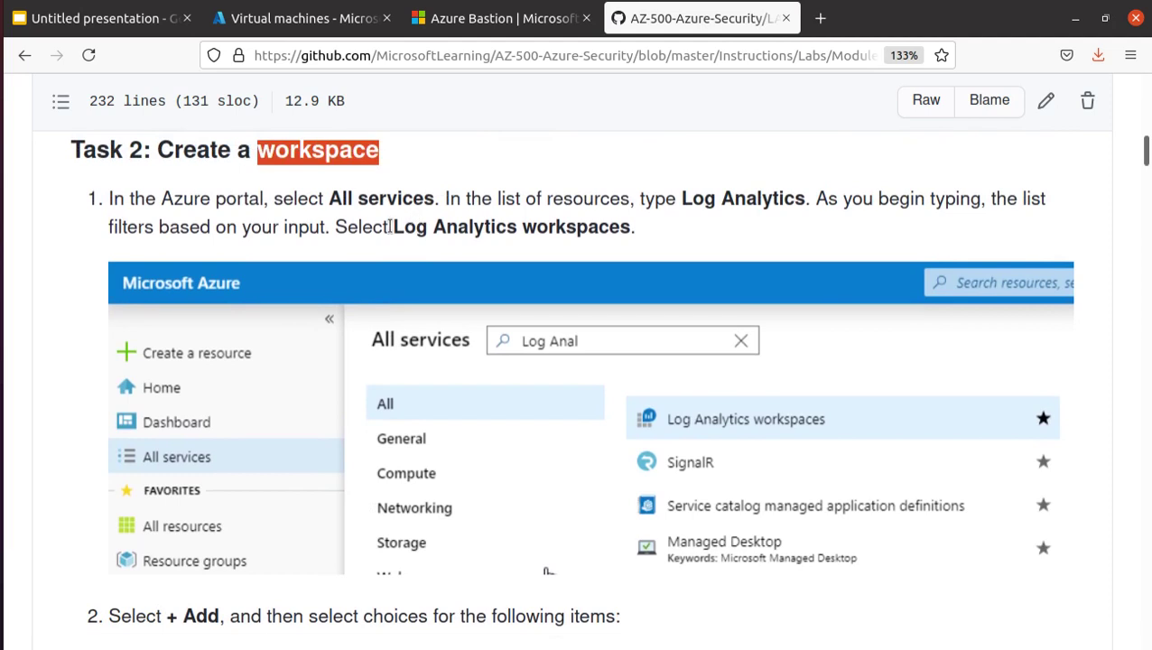
{"action": "left_click_drag", "start_coordinate": [390, 226], "coordinate": [637, 228]}
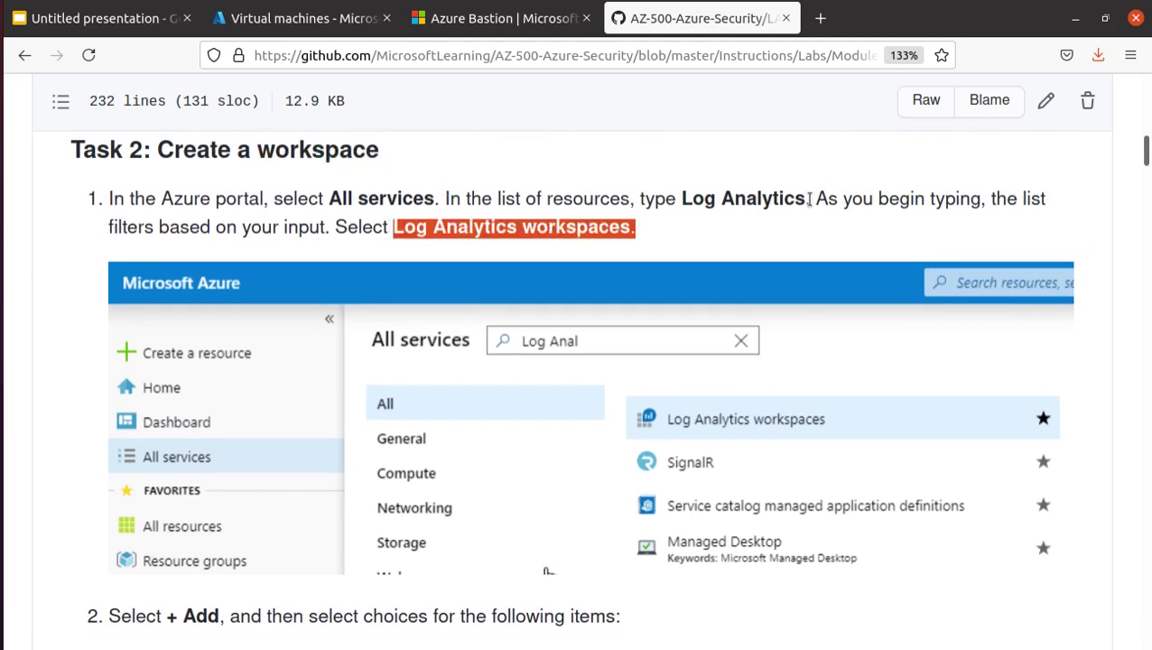
{"action": "left_click_drag", "start_coordinate": [810, 200], "coordinate": [683, 200]}
{"action": "right_click", "coordinate": [690, 202]}
{"action": "left_click", "coordinate": [728, 219]}
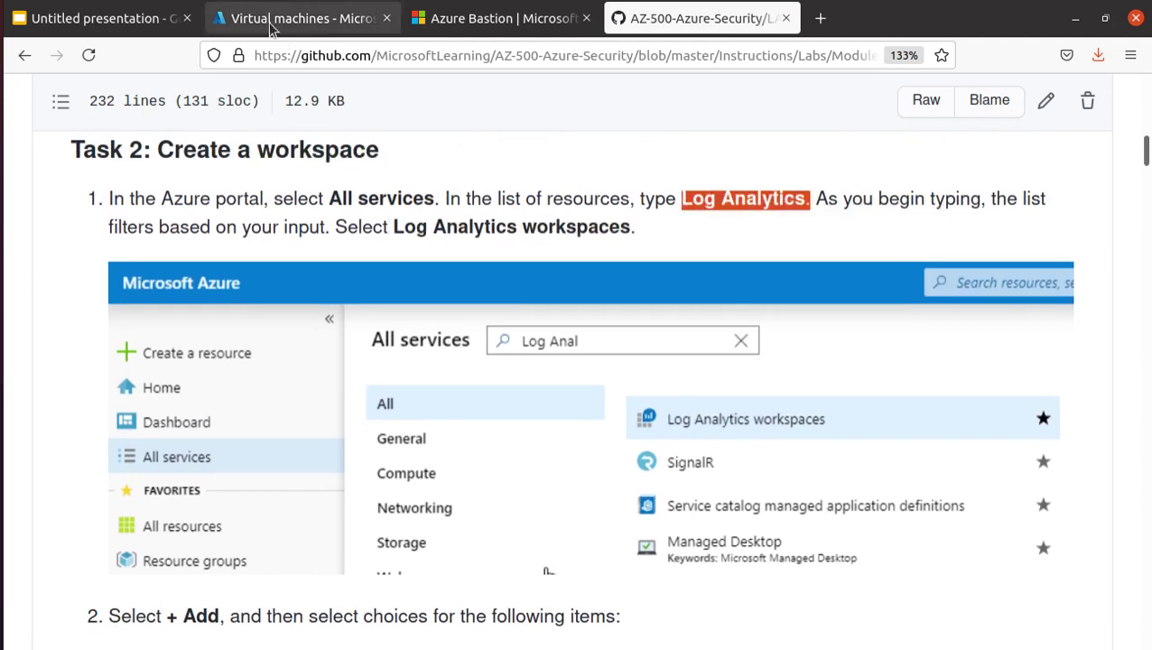
- Search the portal for 'Log Analytics' and open the Log Analytics workspaces service
{"action": "left_click", "coordinate": [304, 19]}
{"action": "left_click", "coordinate": [370, 91]}
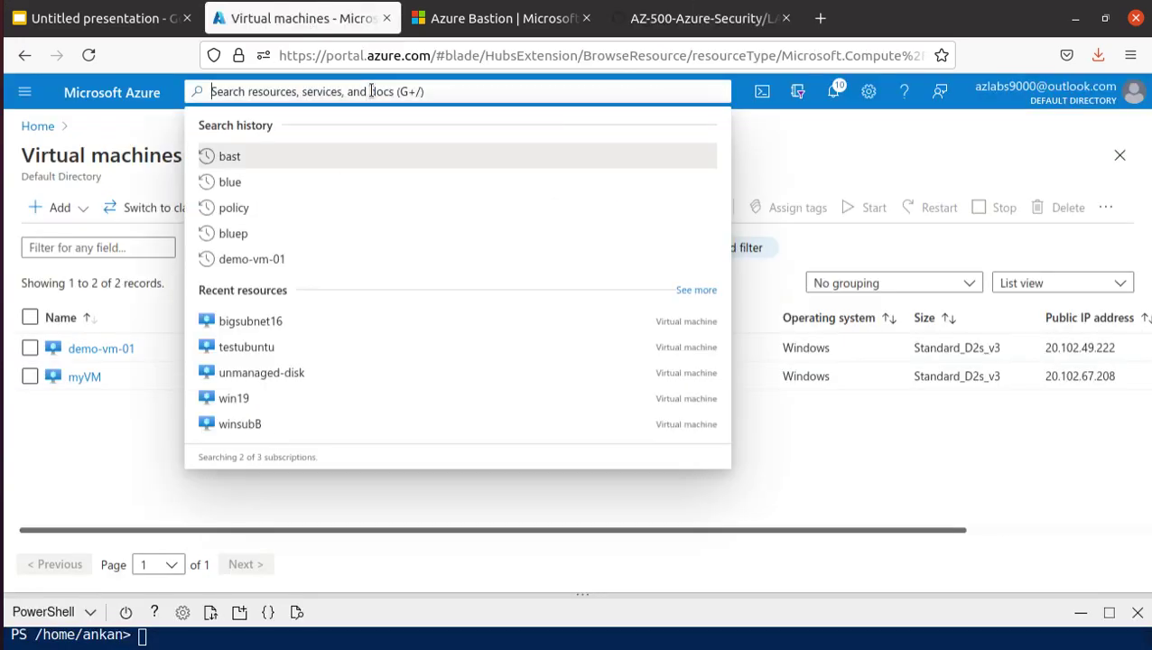
{"action": "key", "text": "ctrl+v"}
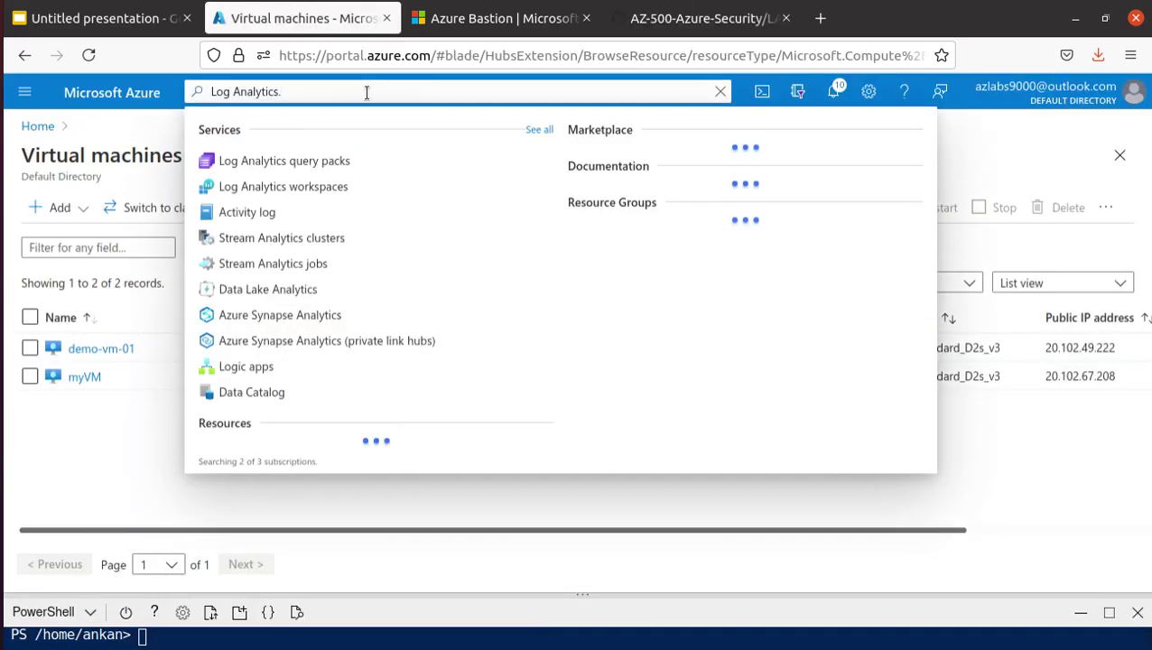
{"action": "key", "text": "BackSpace"}
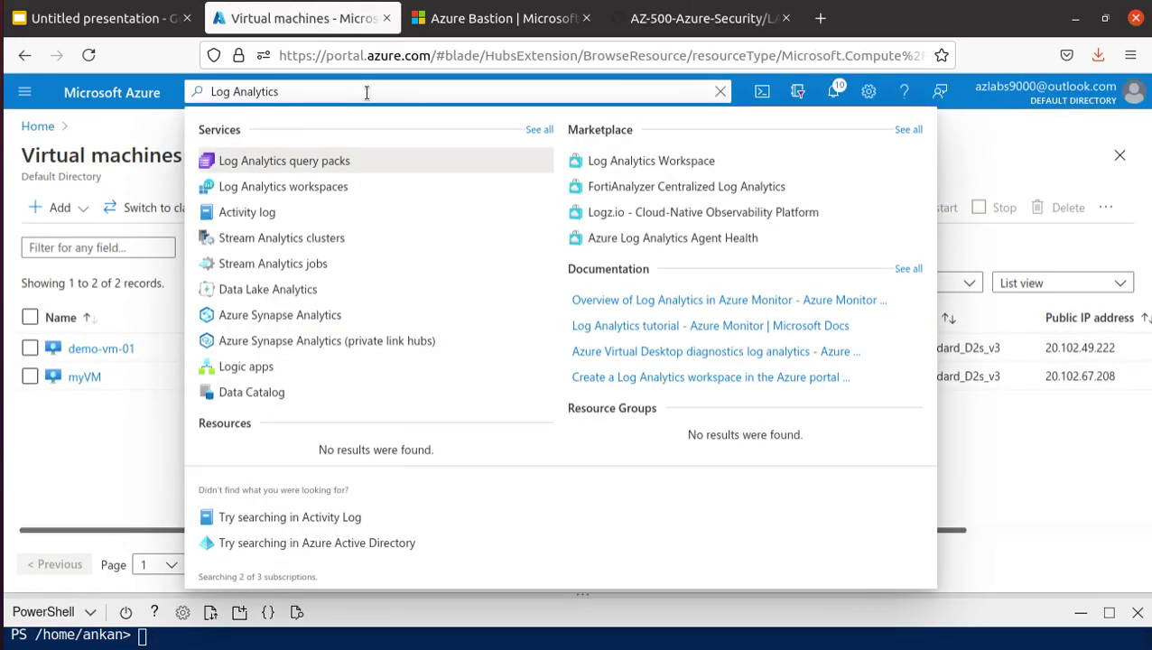
{"action": "left_click", "coordinate": [339, 190]}
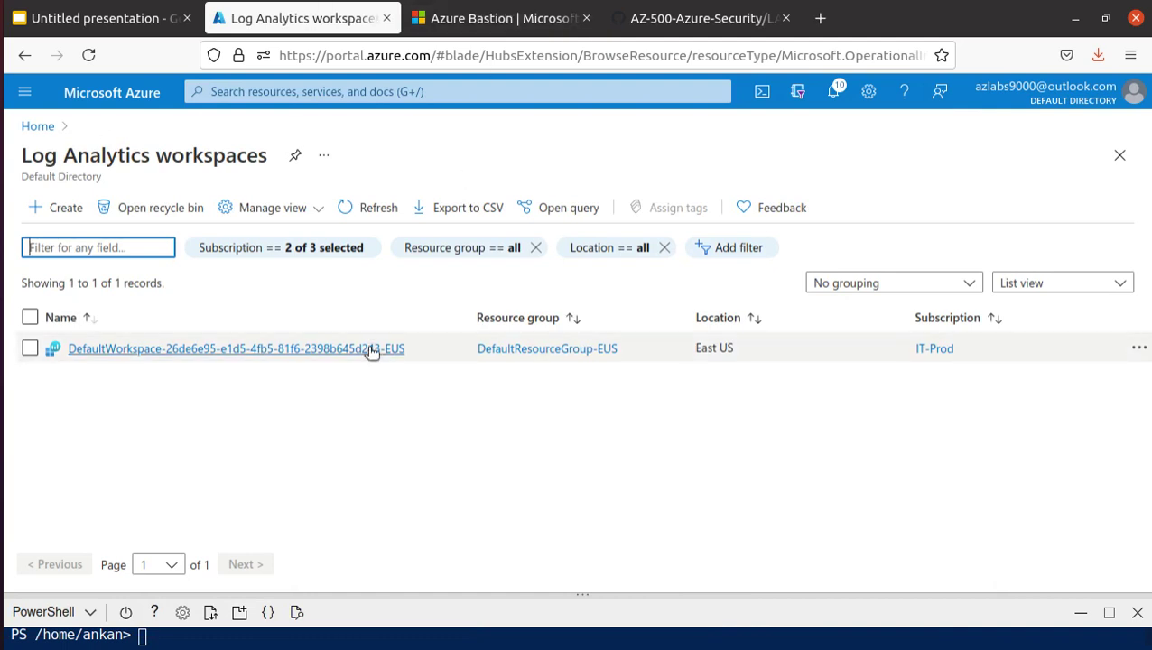
{"action": "left_click", "coordinate": [677, 20]}
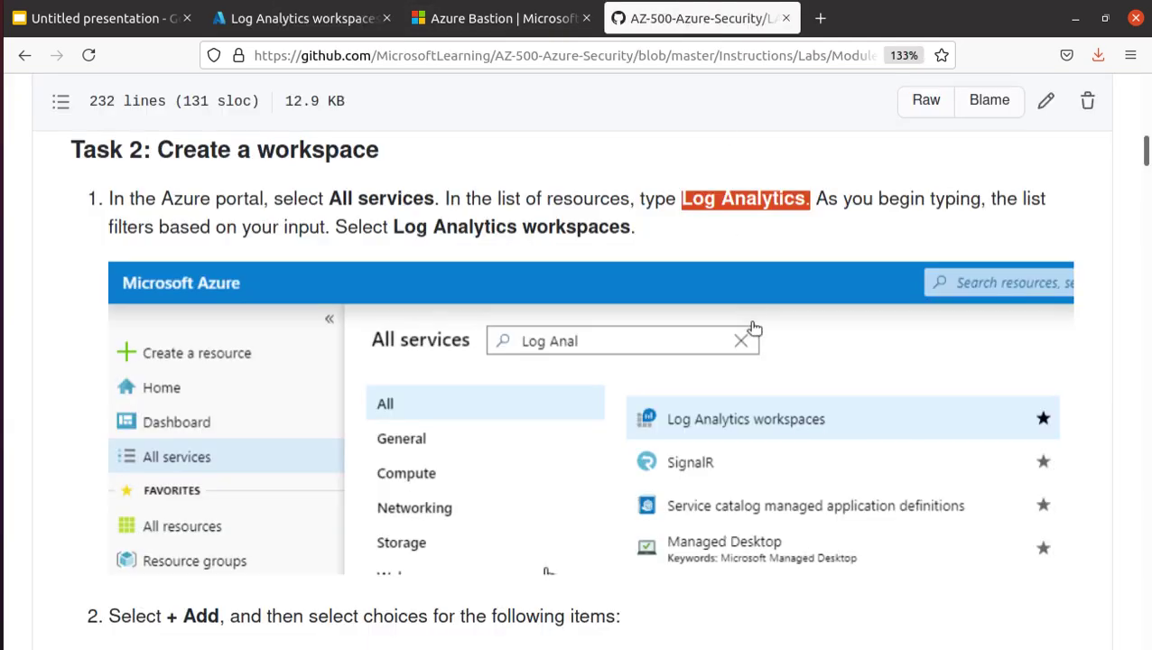
- Copy the workspace name myWorkspaceDemo from lab step 2 and mark the EastUS region
{"action": "scroll", "coordinate": [570, 430], "scroll_direction": "down", "scroll_amount": 5}
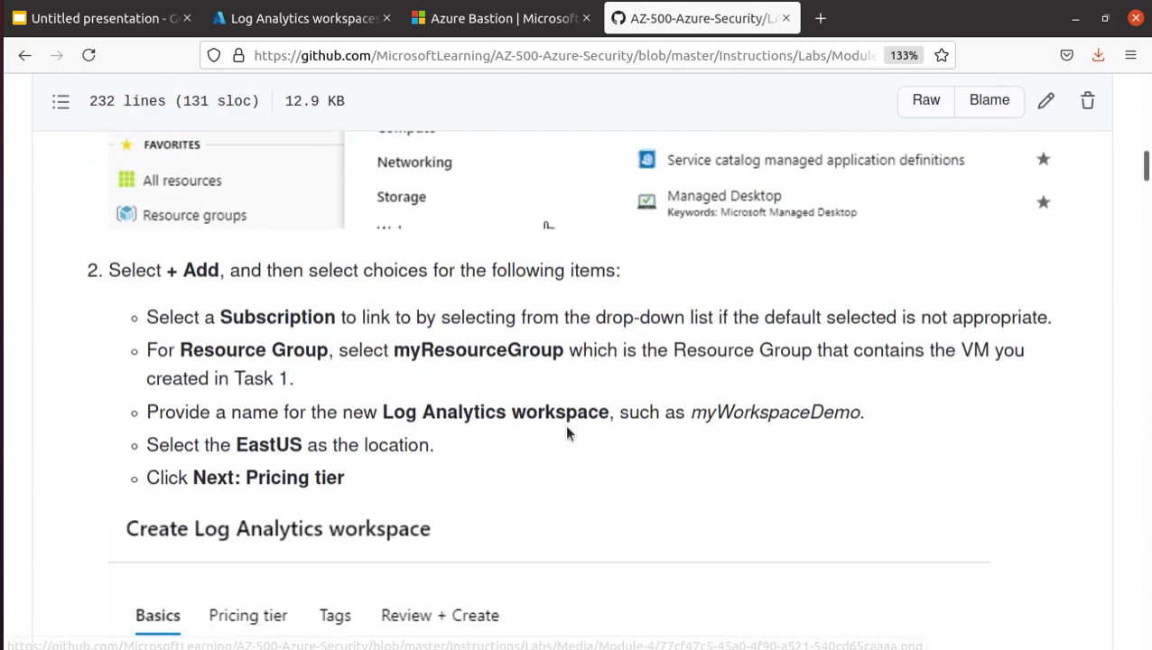
{"action": "scroll", "coordinate": [253, 414], "scroll_direction": "up", "scroll_amount": 2}
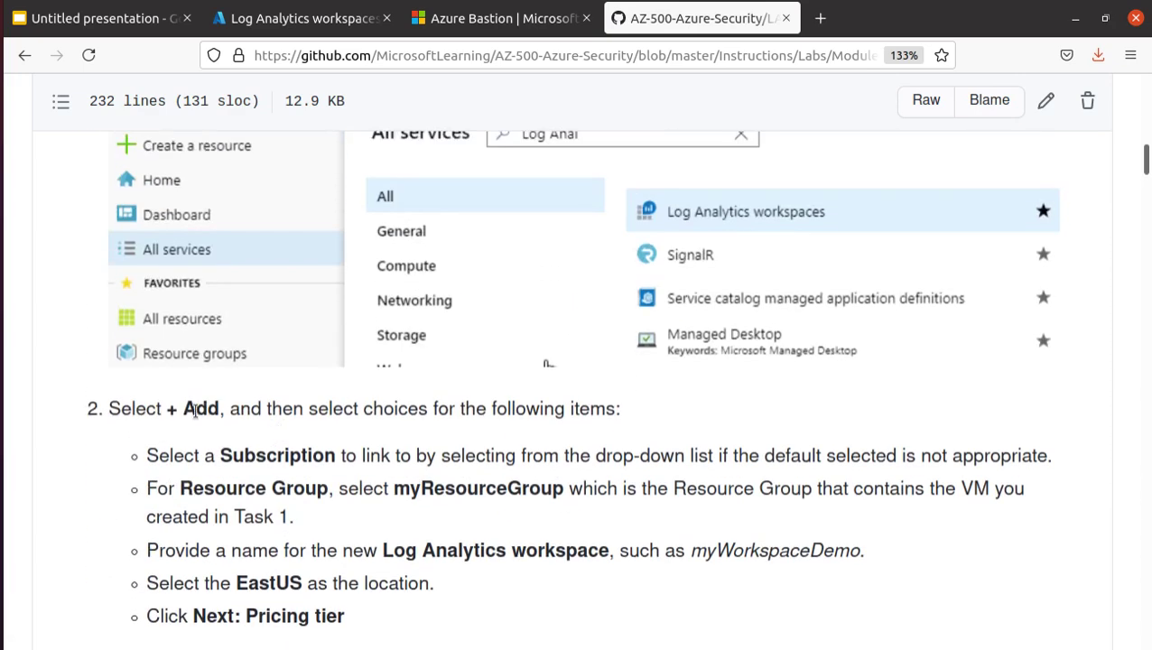
{"action": "scroll", "coordinate": [481, 475], "scroll_direction": "down", "scroll_amount": 2}
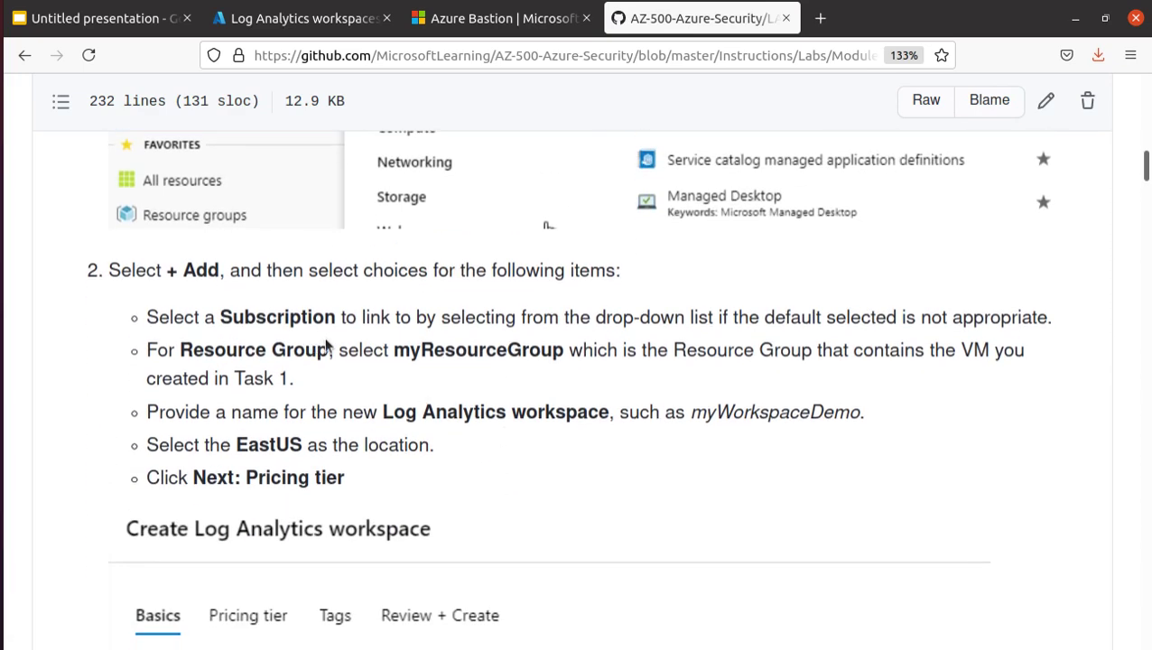
{"action": "scroll", "coordinate": [379, 361], "scroll_direction": "down", "scroll_amount": 2}
{"action": "scroll", "coordinate": [428, 374], "scroll_direction": "up", "scroll_amount": 1}
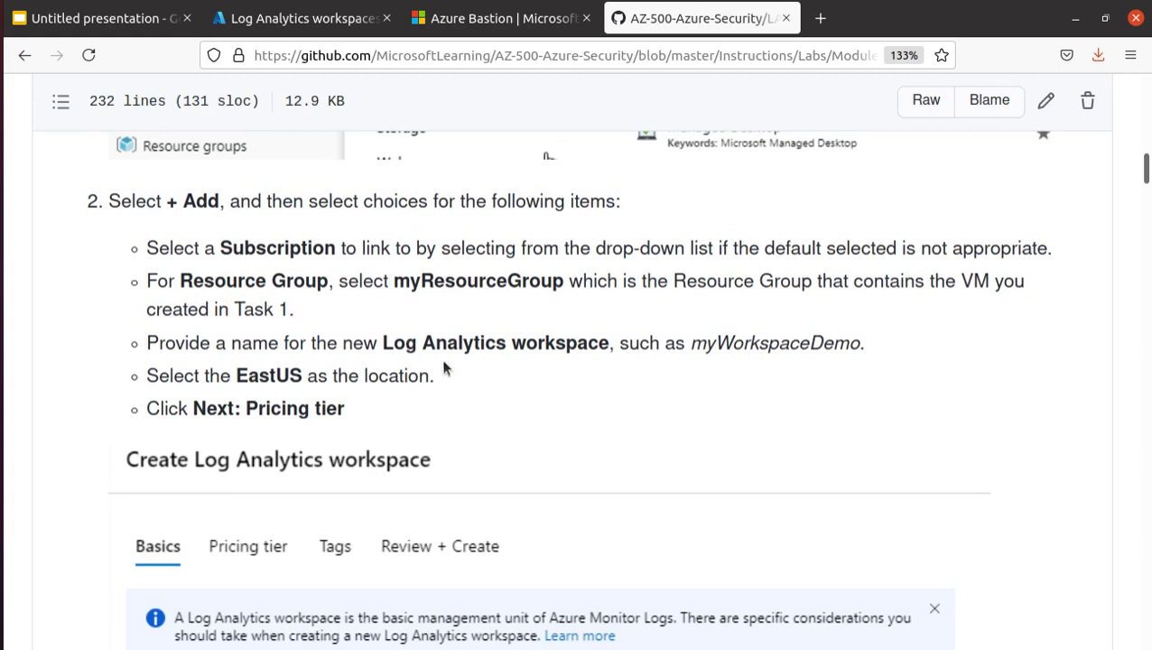
{"action": "left_click_drag", "start_coordinate": [688, 344], "coordinate": [859, 351]}
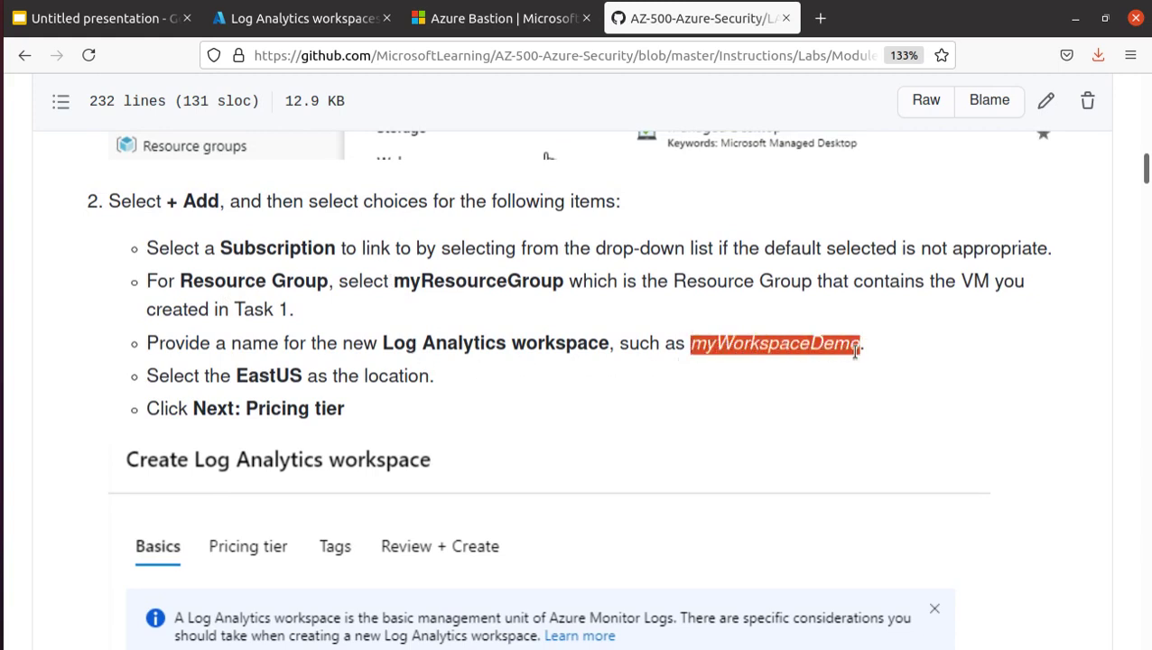
{"action": "right_click", "coordinate": [847, 346]}
{"action": "left_click", "coordinate": [889, 363]}
{"action": "double_click", "coordinate": [269, 376]}
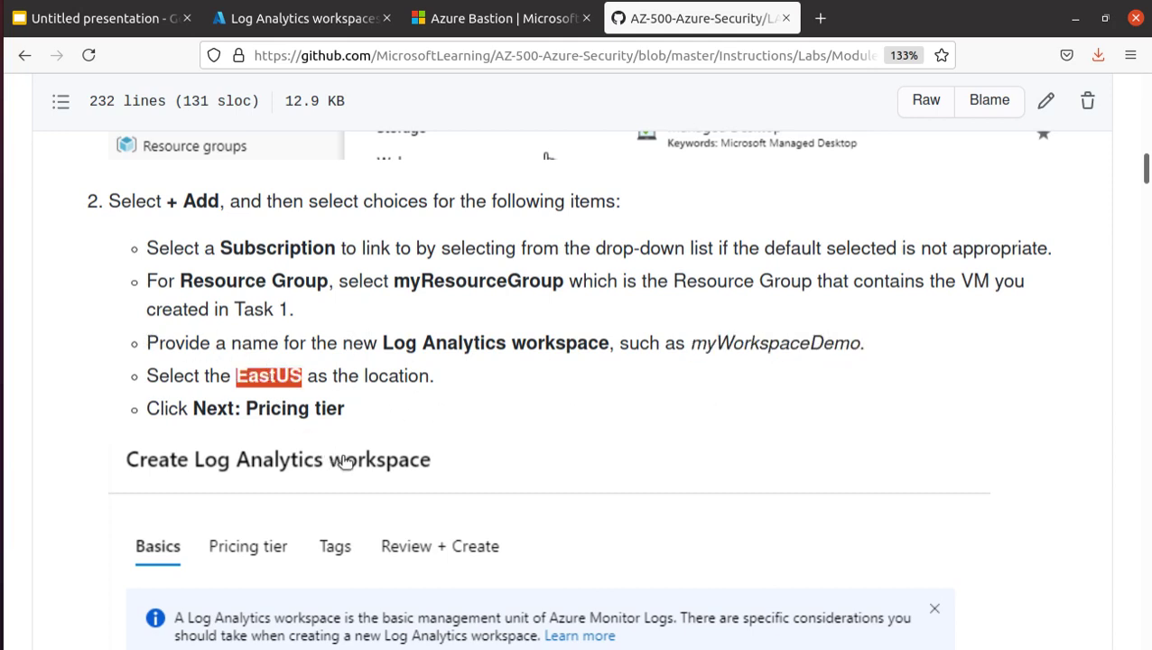
{"action": "left_click", "coordinate": [287, 16]}
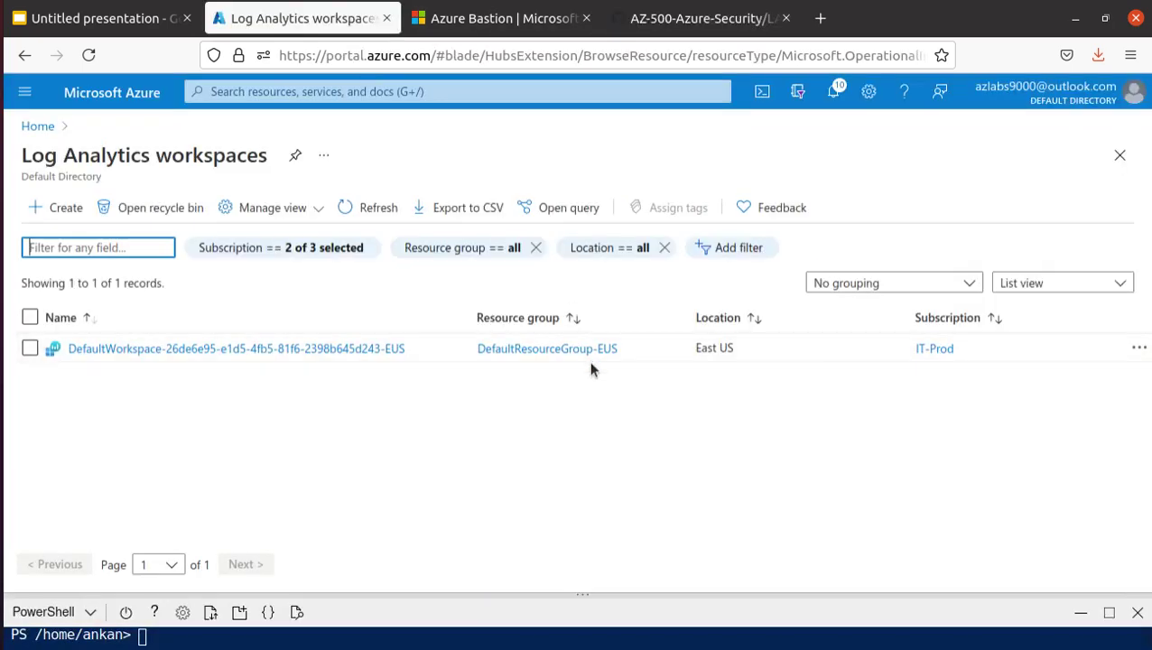
- Start a new Log Analytics workspace and set its resource group to myResourceGroup
{"action": "left_click", "coordinate": [65, 211]}
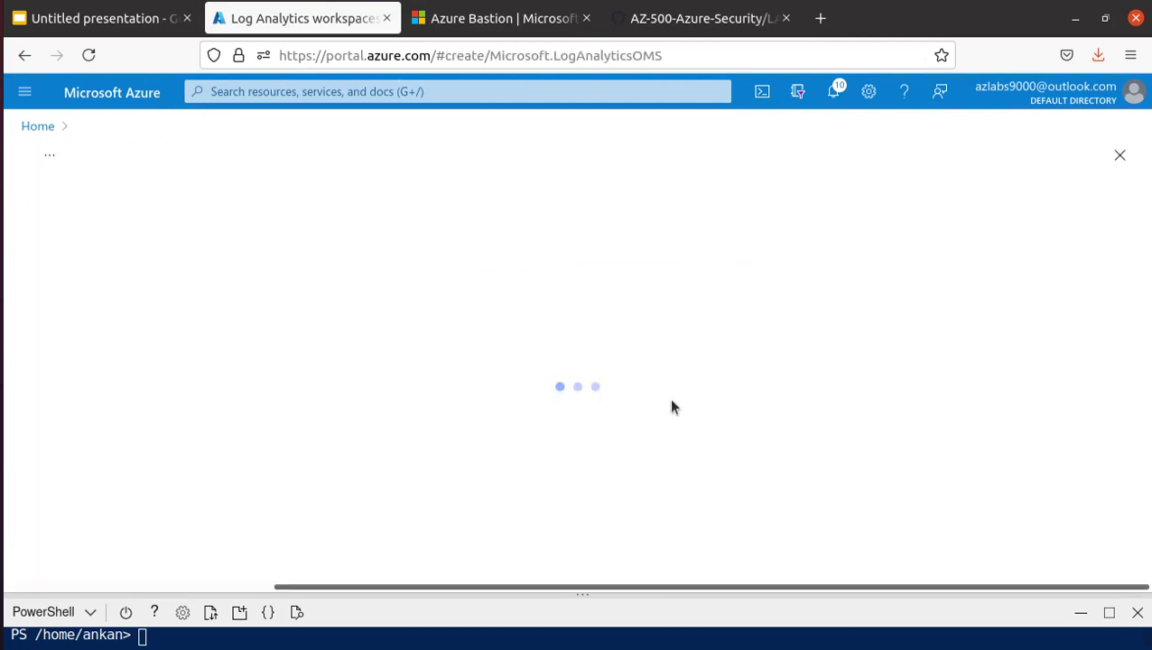
{"action": "scroll", "coordinate": [555, 358], "scroll_direction": "down", "scroll_amount": 4}
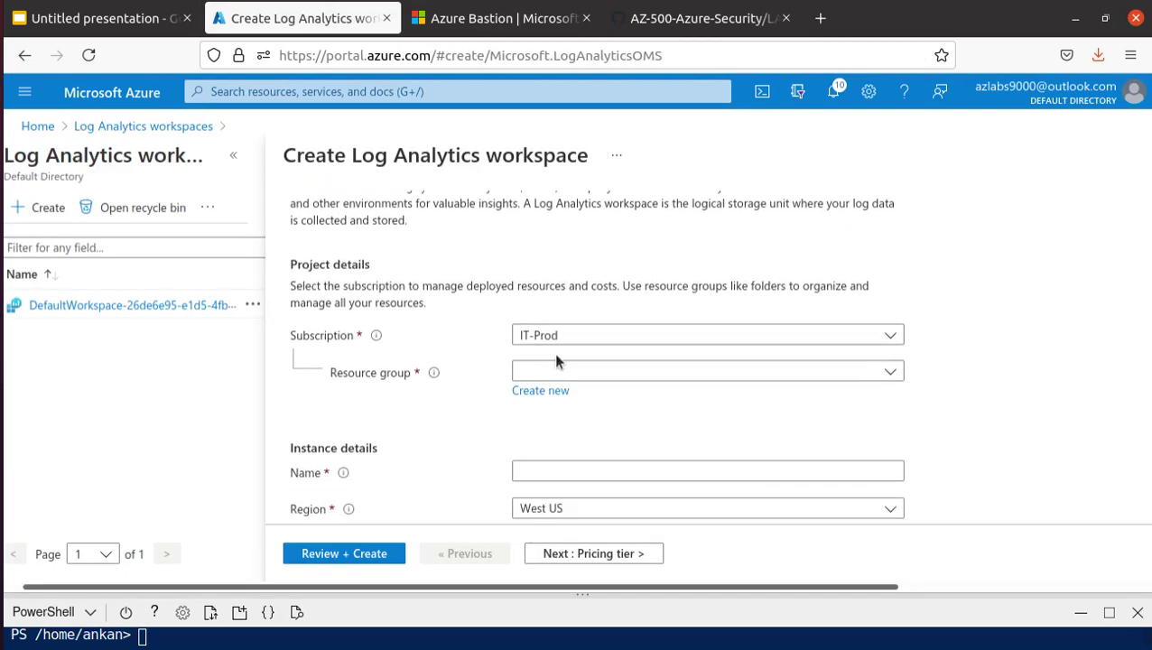
{"action": "left_click", "coordinate": [788, 333]}
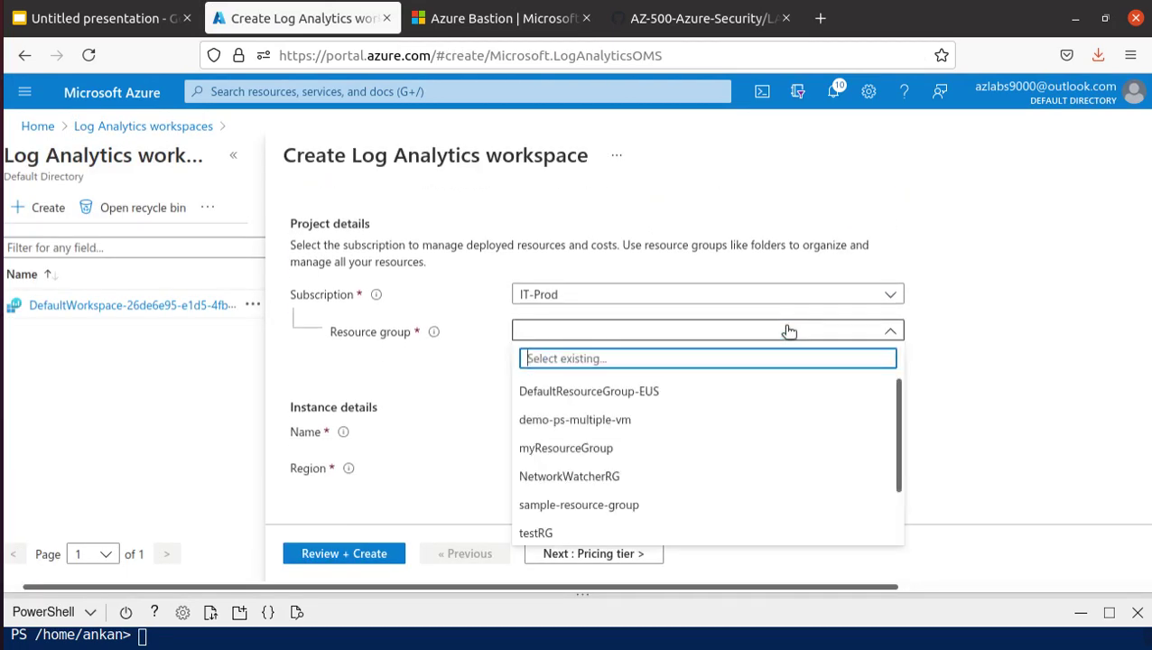
{"action": "scroll", "coordinate": [795, 481], "scroll_direction": "down", "scroll_amount": 2}
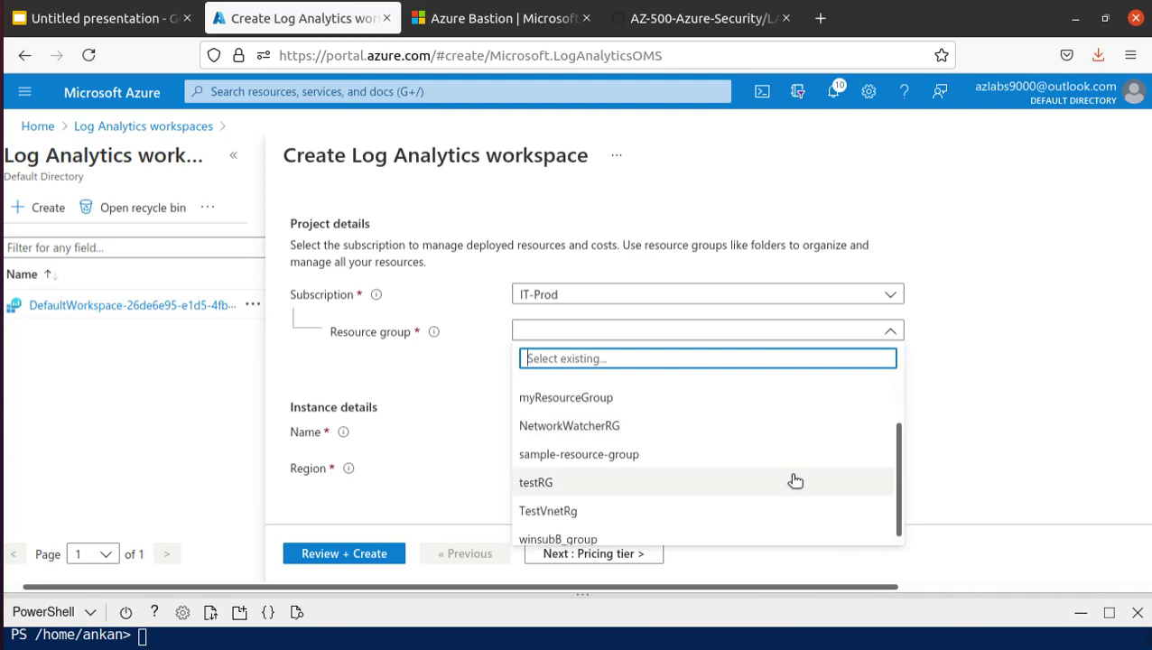
{"action": "scroll", "coordinate": [795, 480], "scroll_direction": "up", "scroll_amount": 2}
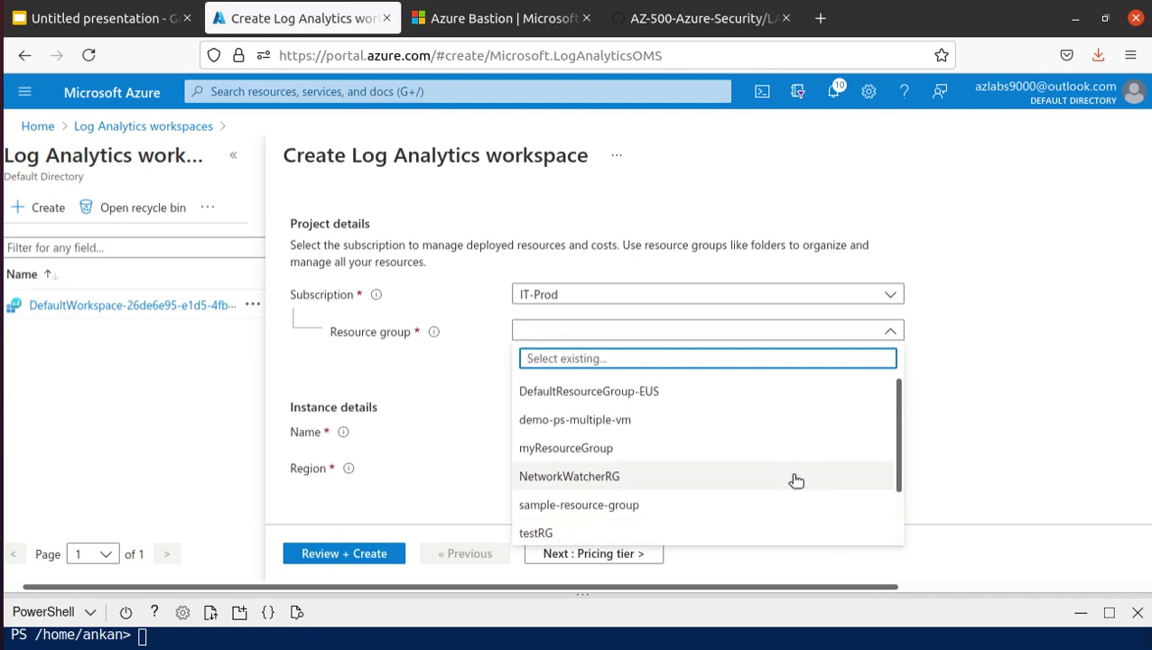
{"action": "left_click", "coordinate": [564, 450]}
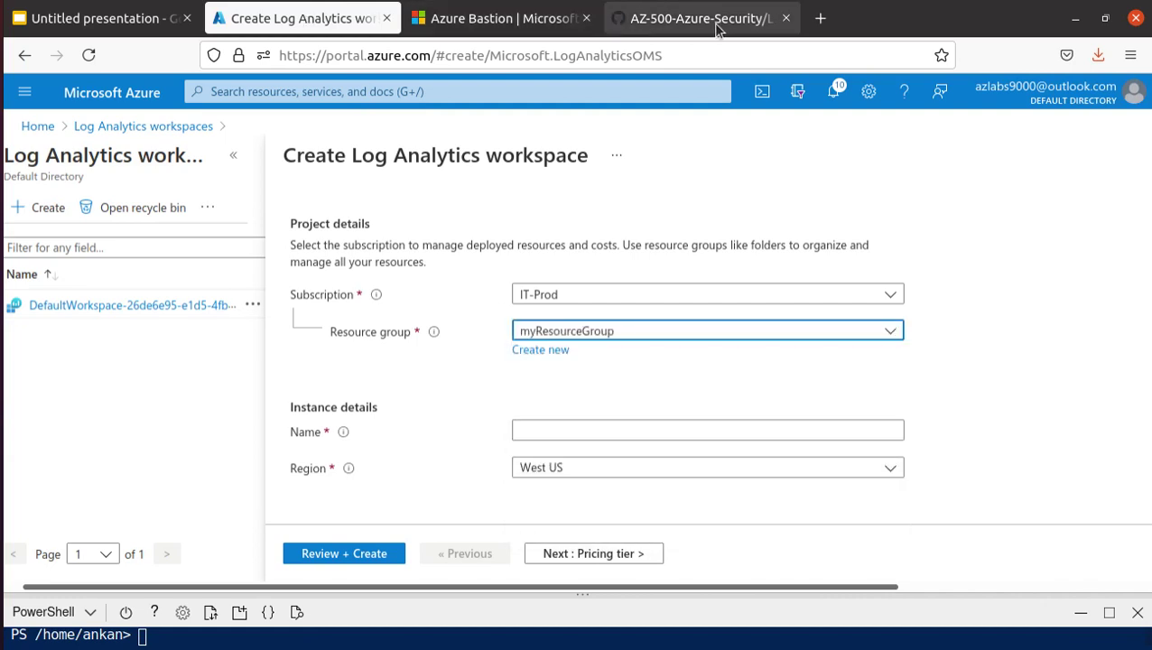
- Paste myWorkspaceDemo as the workspace name and set the region to East US
{"action": "left_click", "coordinate": [704, 18]}
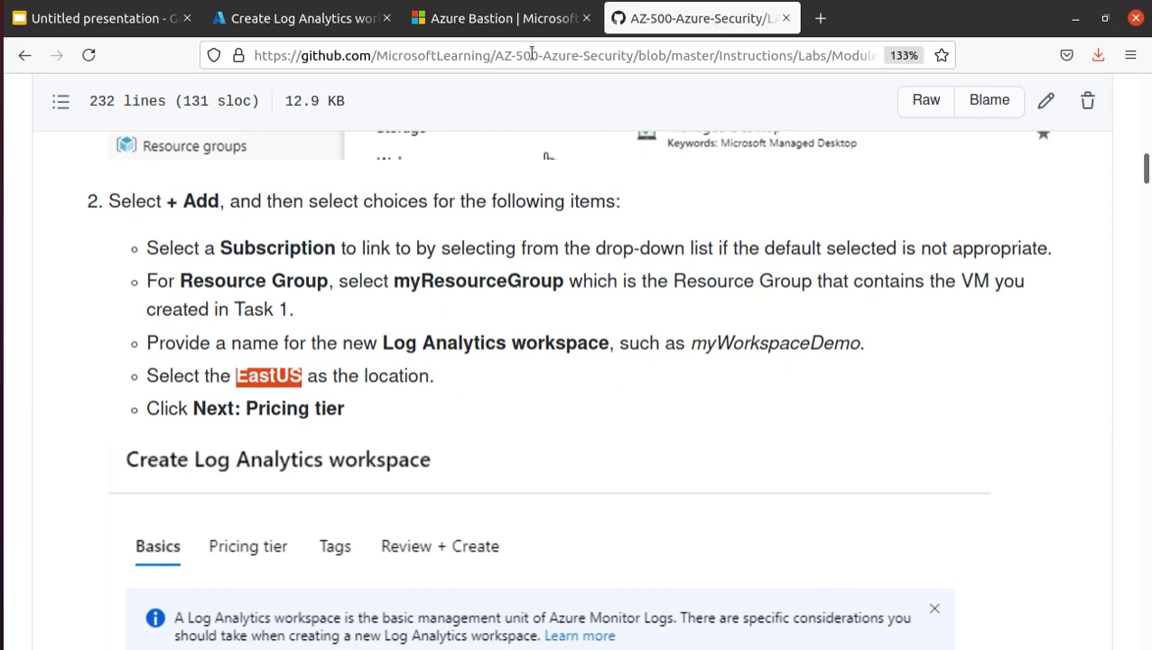
{"action": "left_click", "coordinate": [298, 18]}
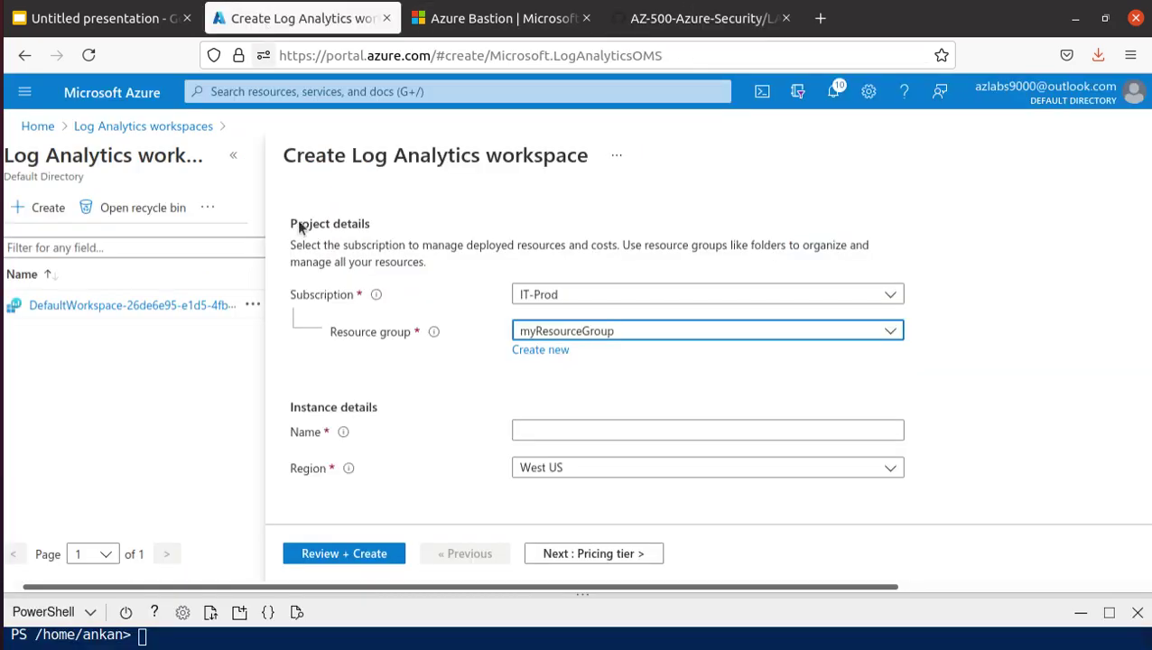
{"action": "right_click", "coordinate": [554, 432]}
{"action": "left_click", "coordinate": [613, 535]}
{"action": "left_click", "coordinate": [592, 468]}
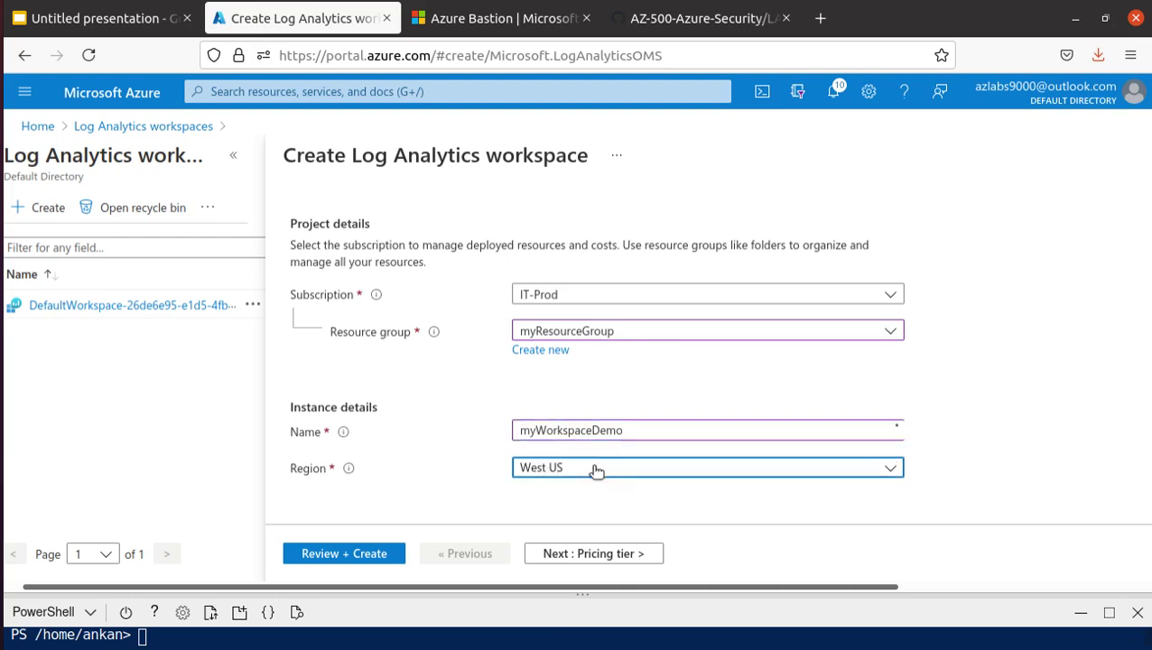
{"action": "scroll", "coordinate": [568, 231], "scroll_direction": "up", "scroll_amount": 15}
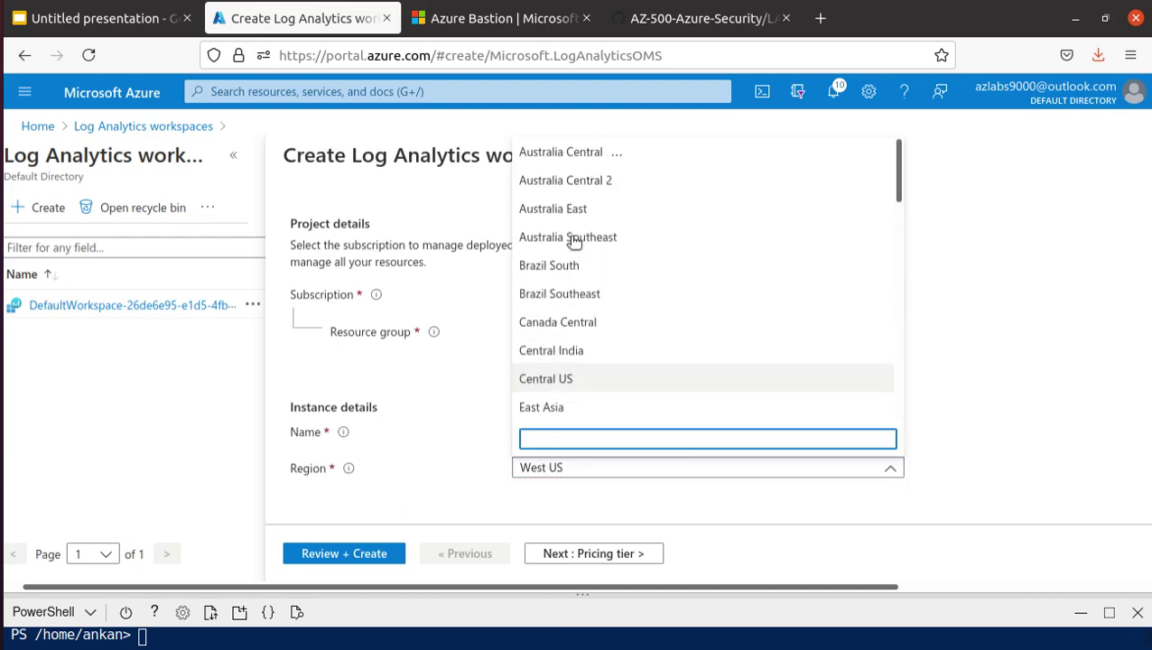
{"action": "scroll", "coordinate": [586, 392], "scroll_direction": "down", "scroll_amount": 1}
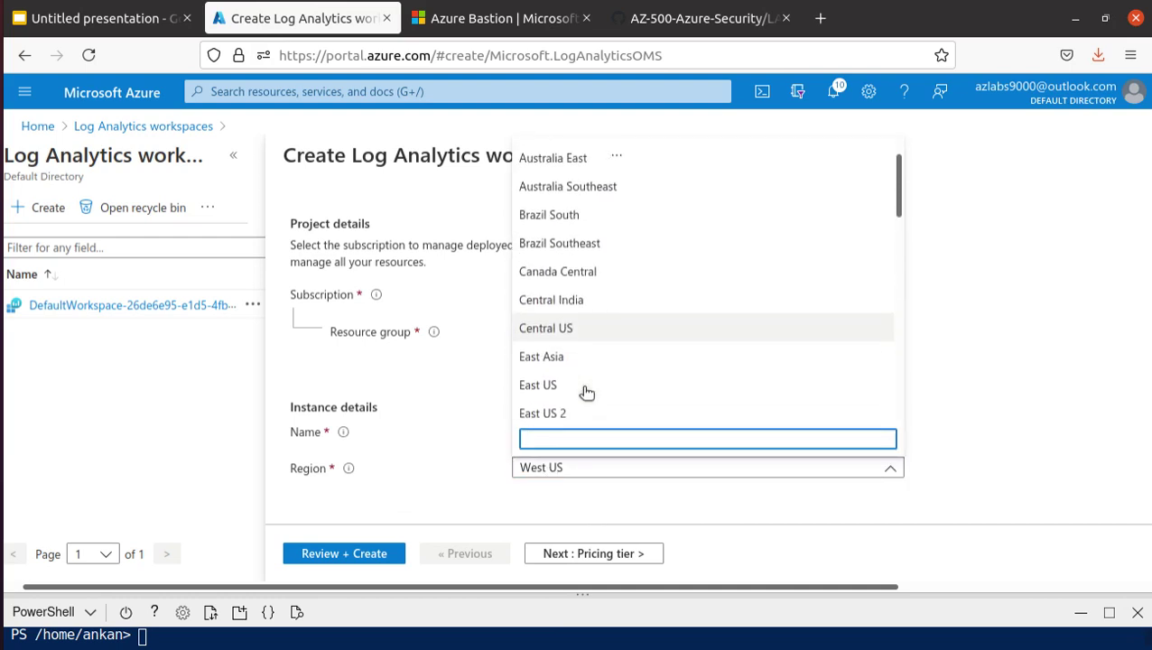
{"action": "left_click", "coordinate": [584, 387]}
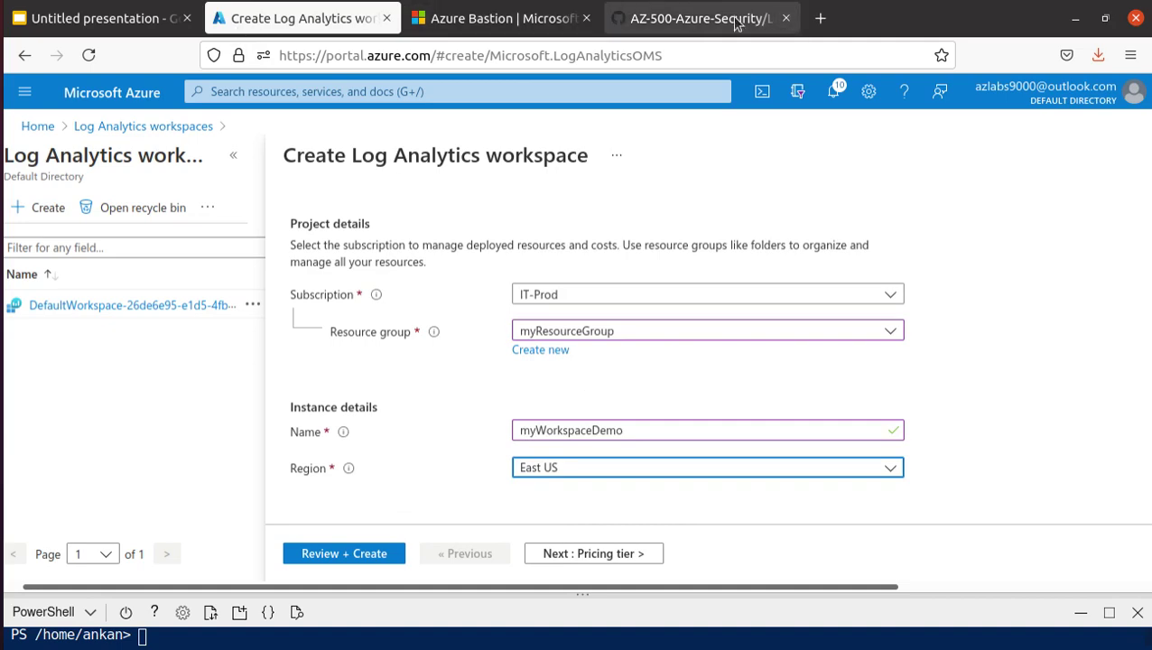
{"action": "left_click", "coordinate": [700, 18]}
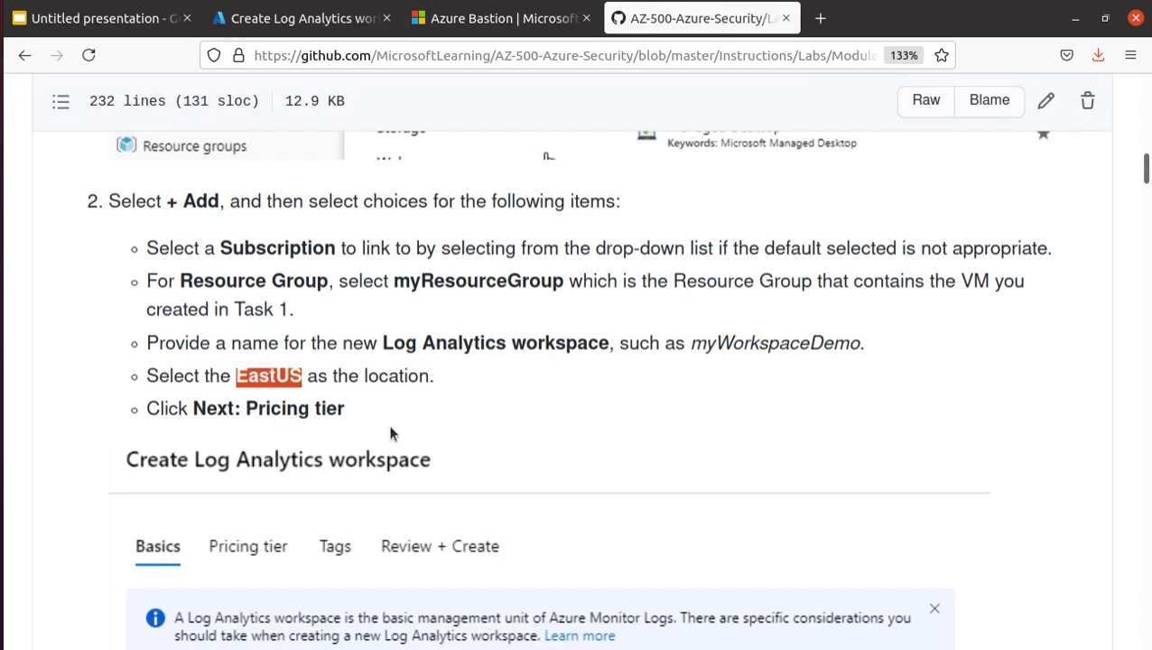
- Scroll to the Pricing tier step and highlight 'Tier as Per Gb (2018)'
{"action": "scroll", "coordinate": [390, 434], "scroll_direction": "down", "scroll_amount": 3}
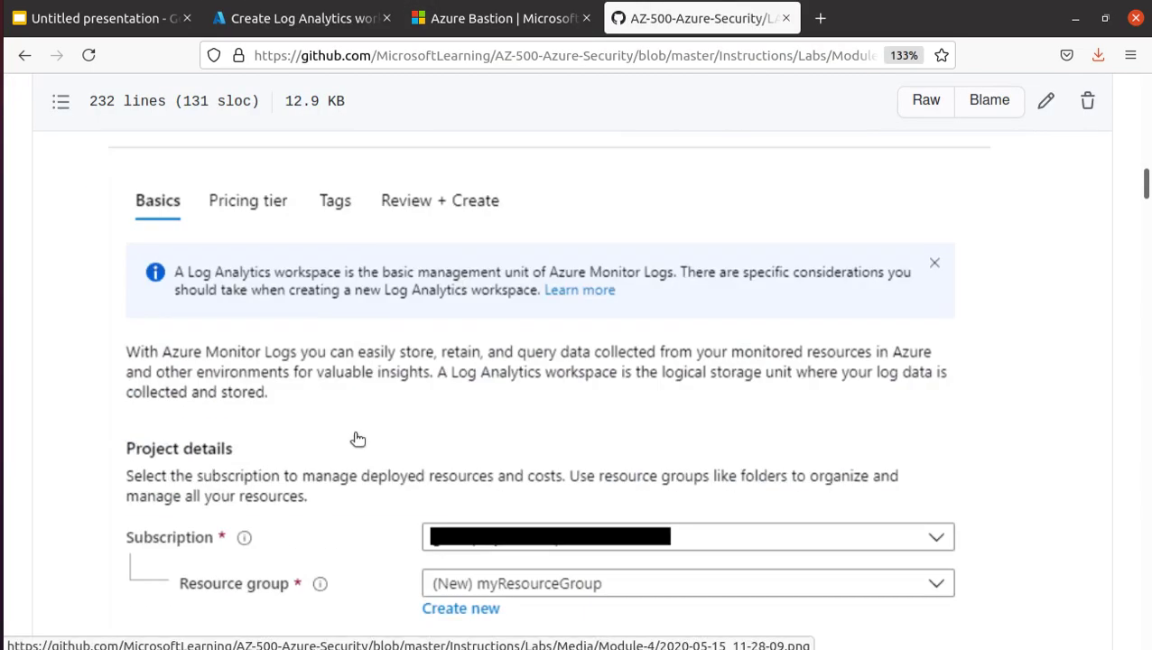
{"action": "scroll", "coordinate": [200, 420], "scroll_direction": "down", "scroll_amount": 3}
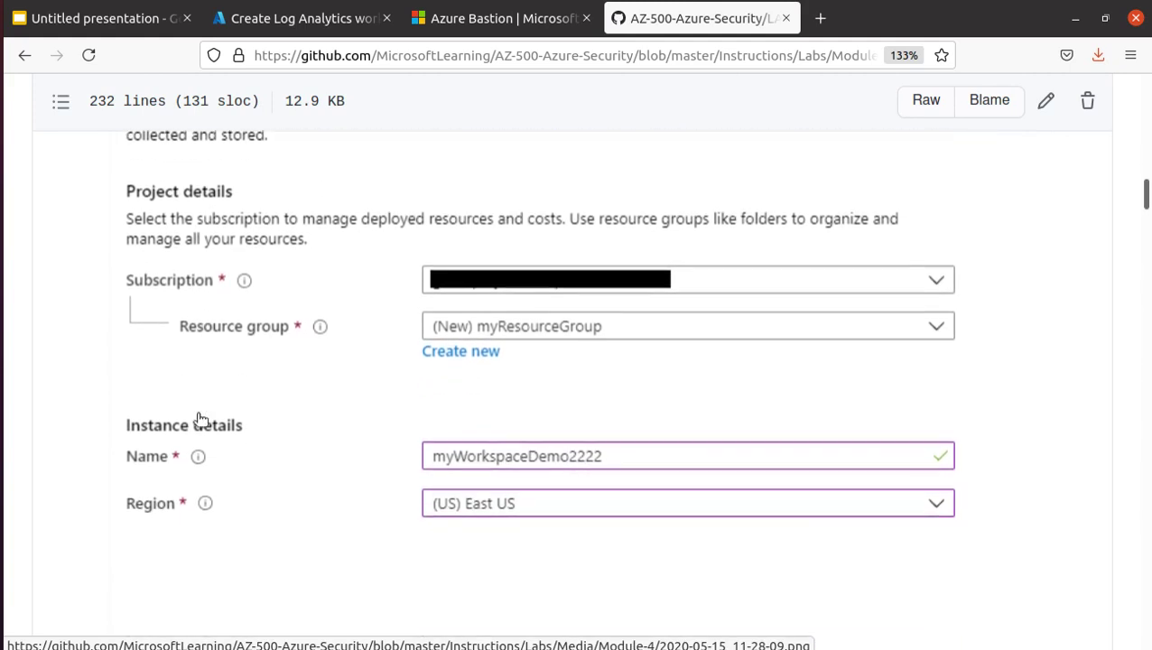
{"action": "scroll", "coordinate": [201, 420], "scroll_direction": "down", "scroll_amount": 3}
{"action": "scroll", "coordinate": [201, 420], "scroll_direction": "up", "scroll_amount": 3}
{"action": "scroll", "coordinate": [620, 342], "scroll_direction": "down", "scroll_amount": 3}
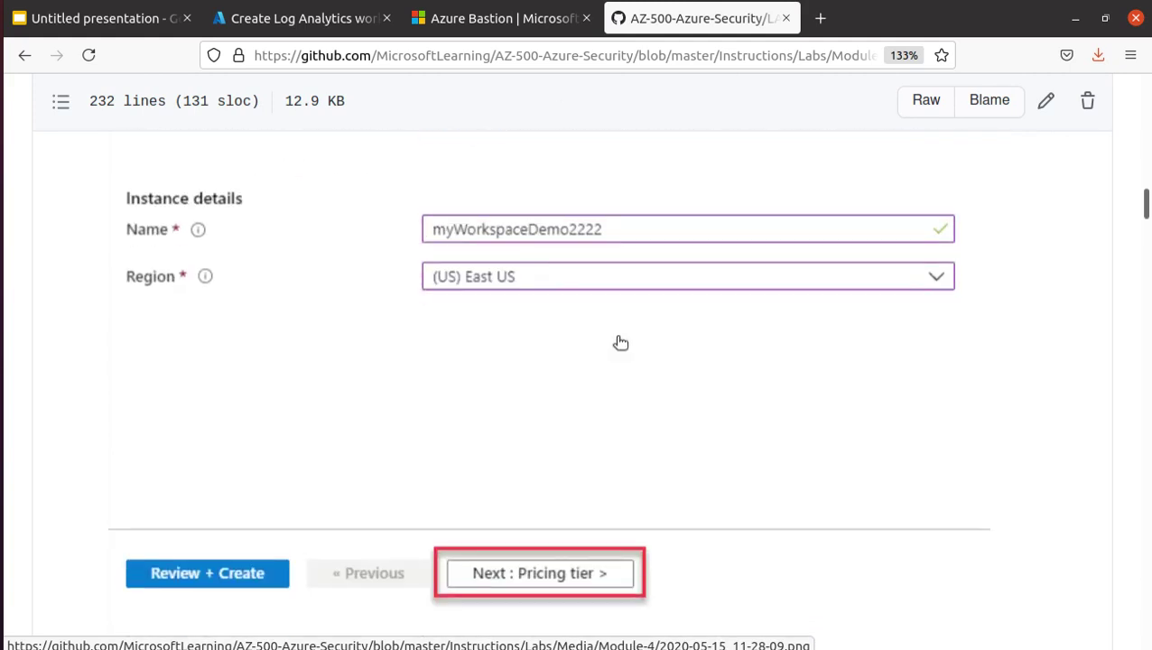
{"action": "scroll", "coordinate": [620, 342], "scroll_direction": "down", "scroll_amount": 3}
{"action": "scroll", "coordinate": [650, 380], "scroll_direction": "down", "scroll_amount": 3}
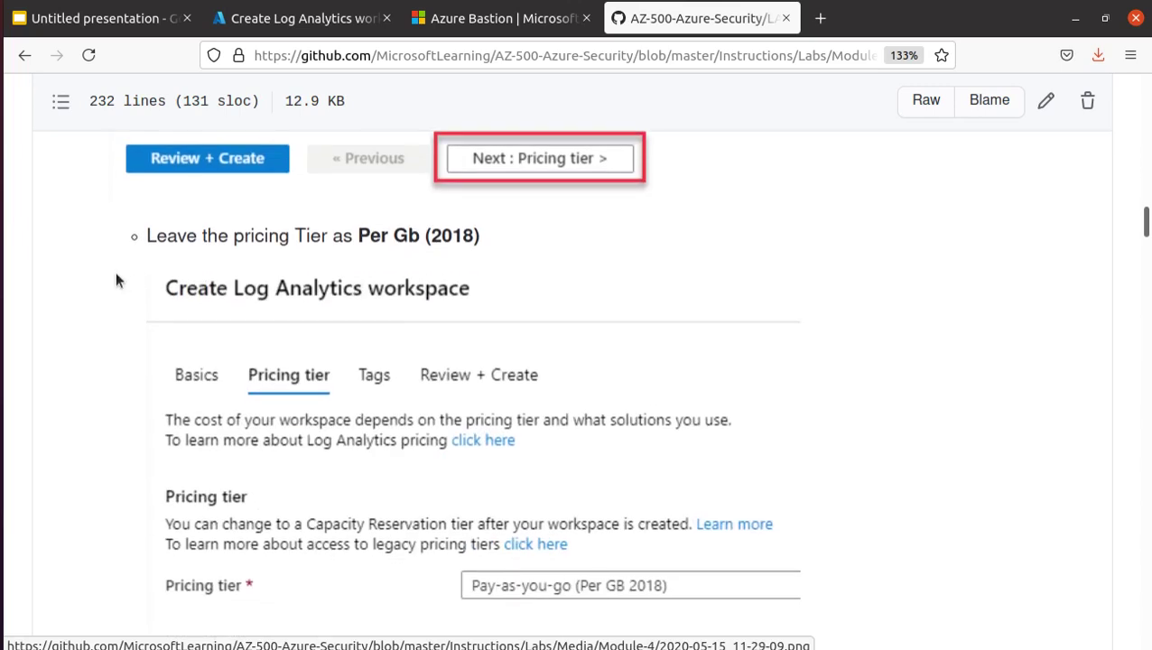
{"action": "left_click_drag", "start_coordinate": [295, 235], "coordinate": [527, 226]}
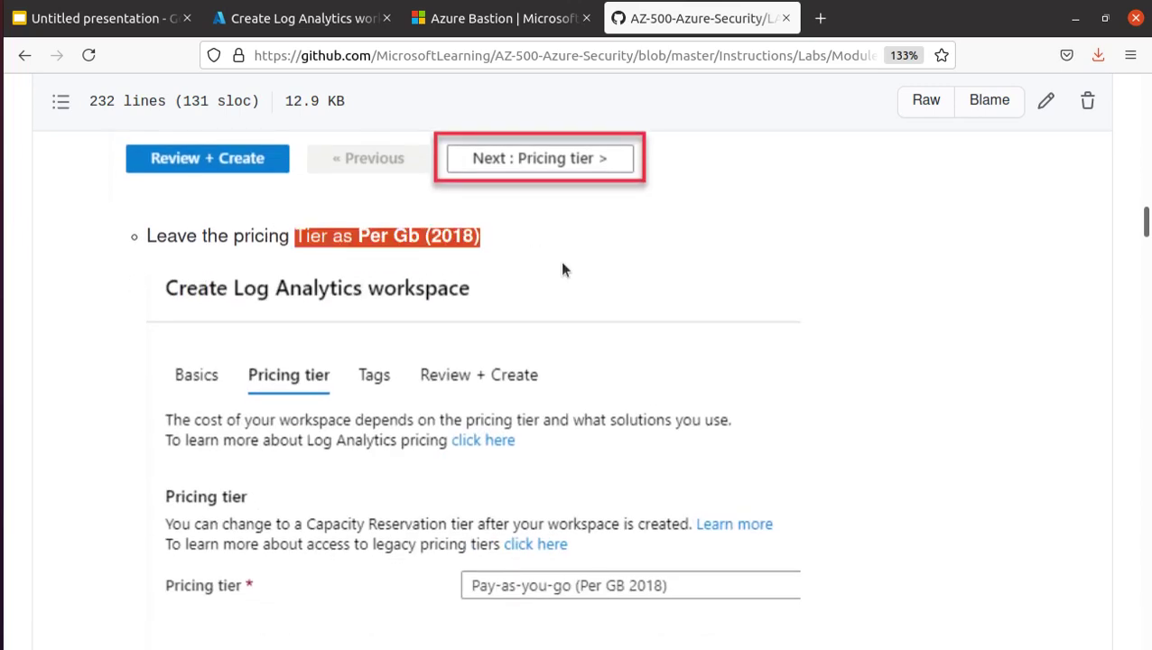
- Keep the Pay-as-you-go (Per GB 2018) pricing tier and advance the wizard to Tags
{"action": "left_click", "coordinate": [301, 22]}
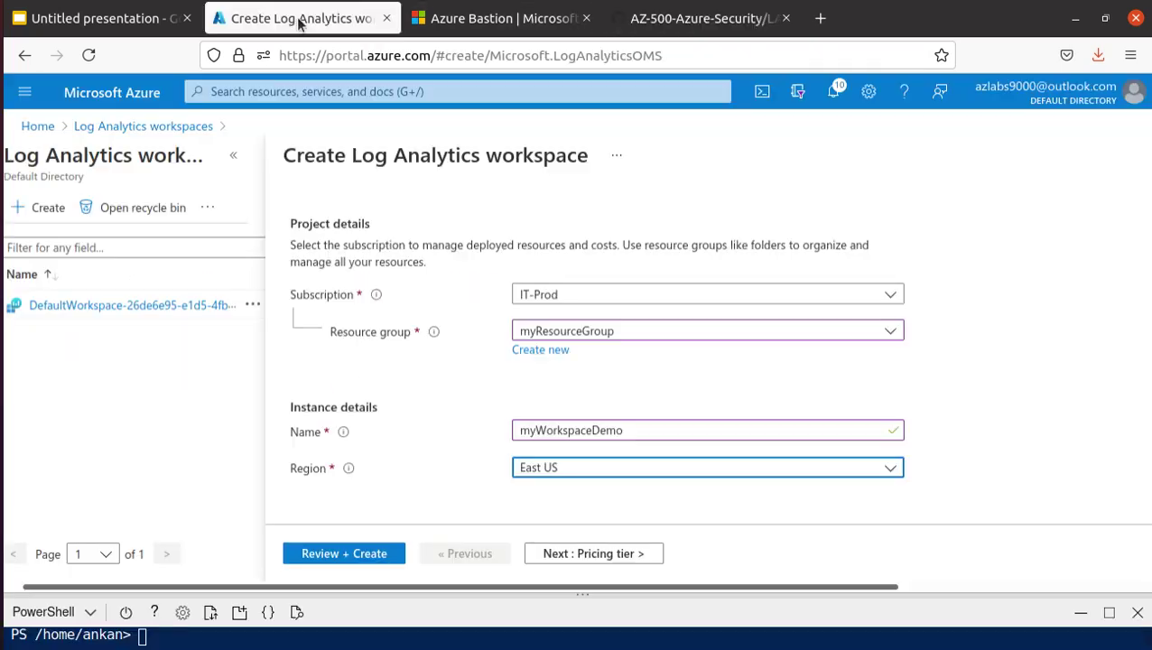
{"action": "left_click", "coordinate": [613, 563]}
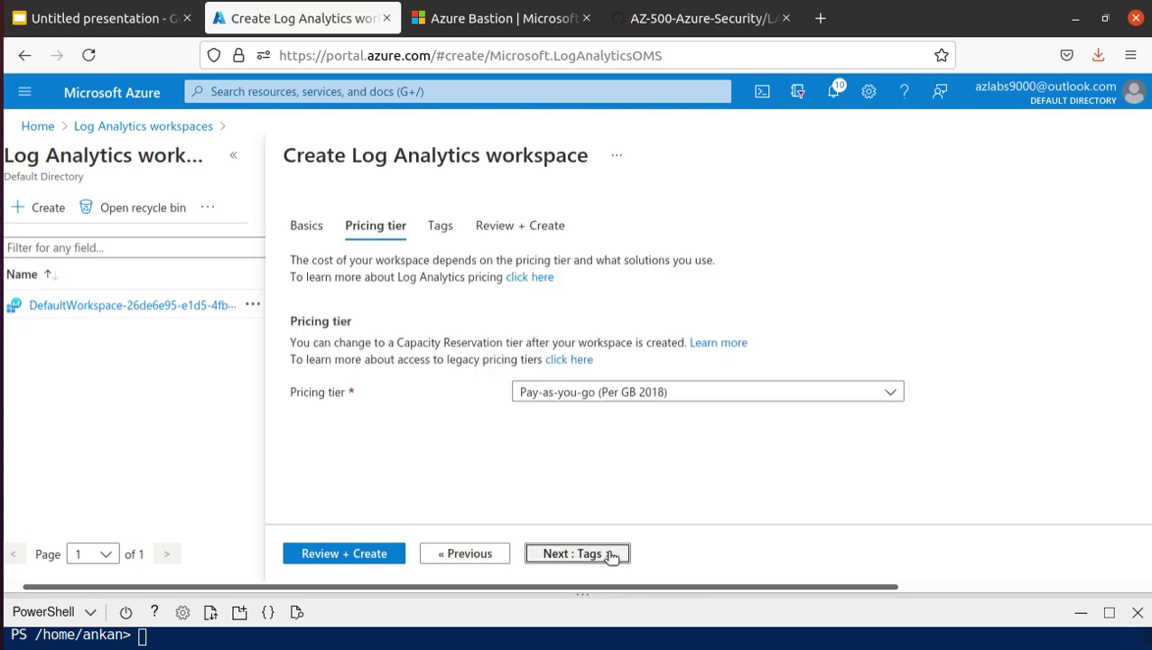
{"action": "left_click", "coordinate": [700, 393]}
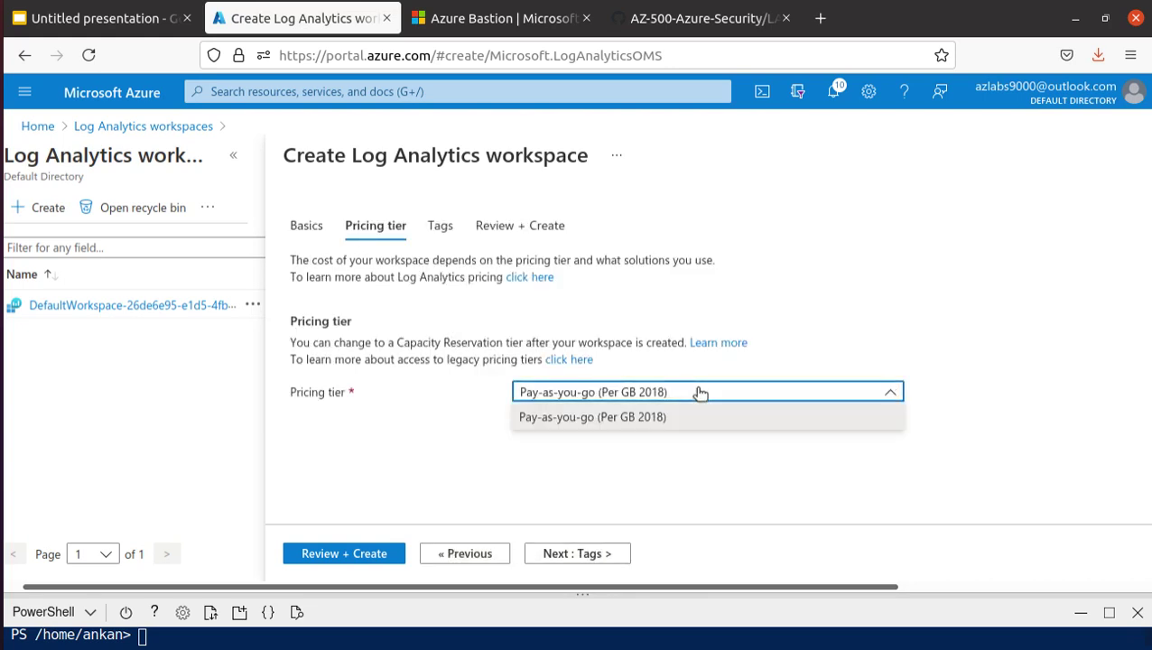
{"action": "left_click", "coordinate": [700, 394]}
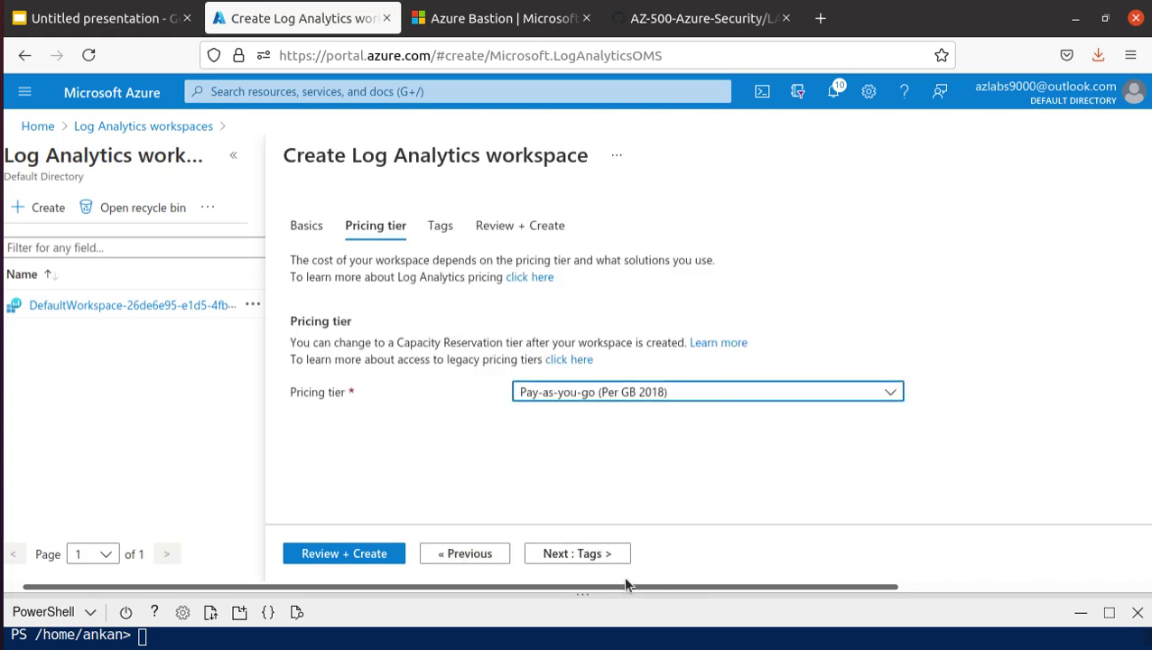
{"action": "left_click", "coordinate": [591, 551]}
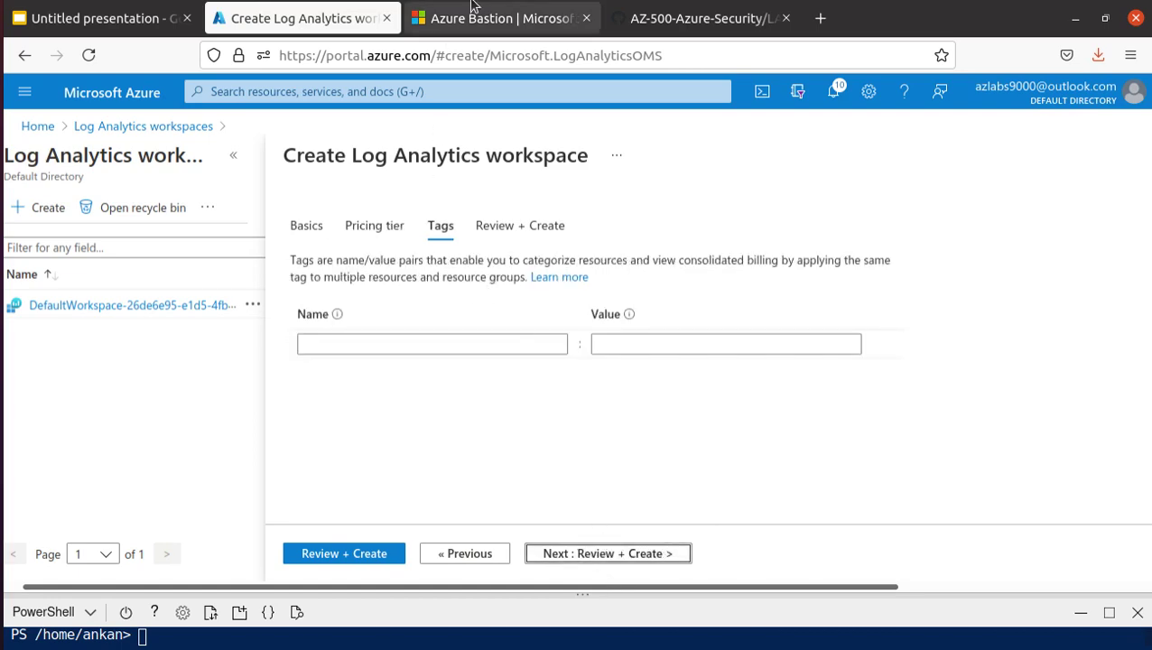
- Recheck the lab instructions, then return to the workspace creation wizard
{"action": "left_click", "coordinate": [675, 23]}
{"action": "scroll", "coordinate": [348, 454], "scroll_direction": "down", "scroll_amount": 6}
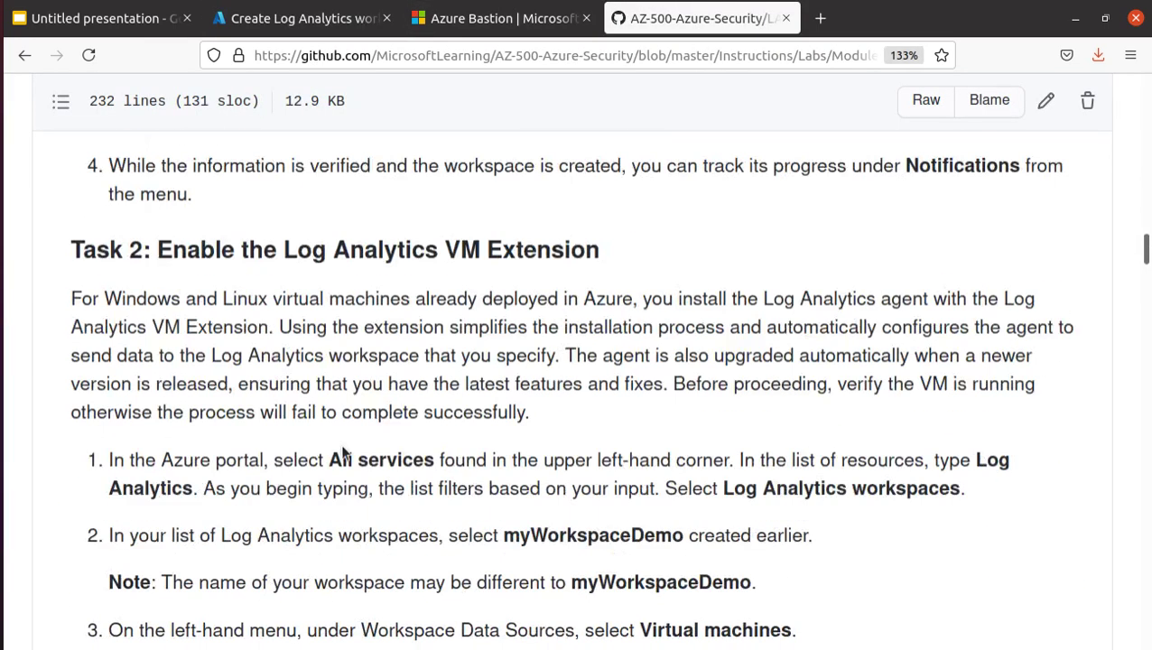
{"action": "scroll", "coordinate": [347, 454], "scroll_direction": "up", "scroll_amount": 2}
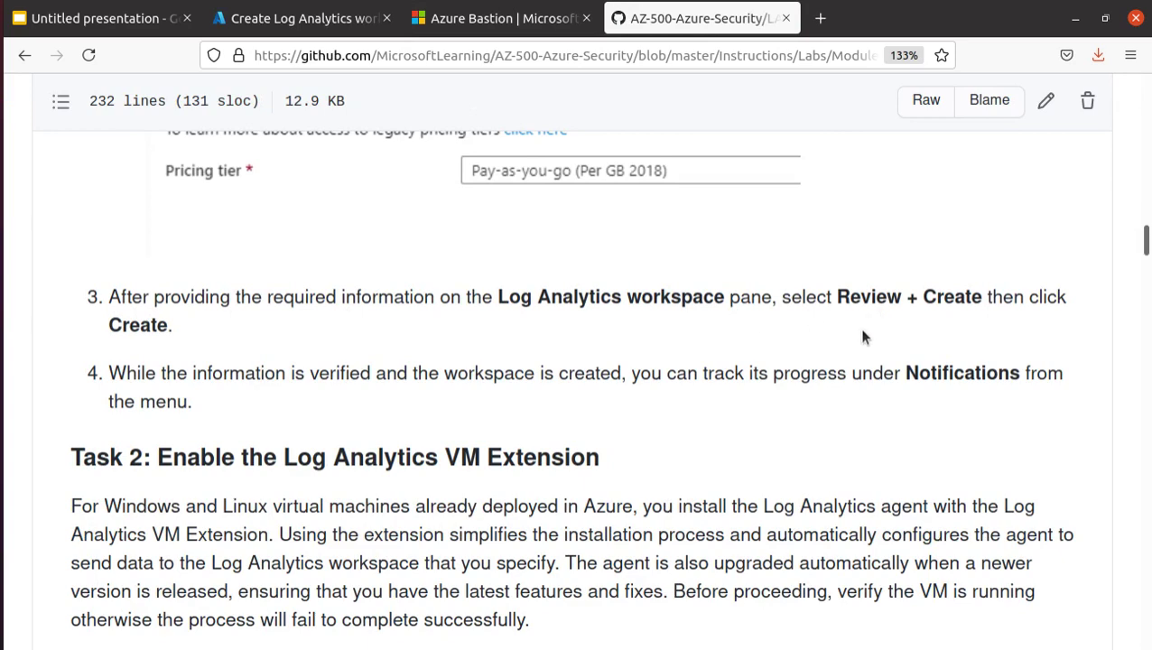
{"action": "scroll", "coordinate": [862, 336], "scroll_direction": "up", "scroll_amount": 2}
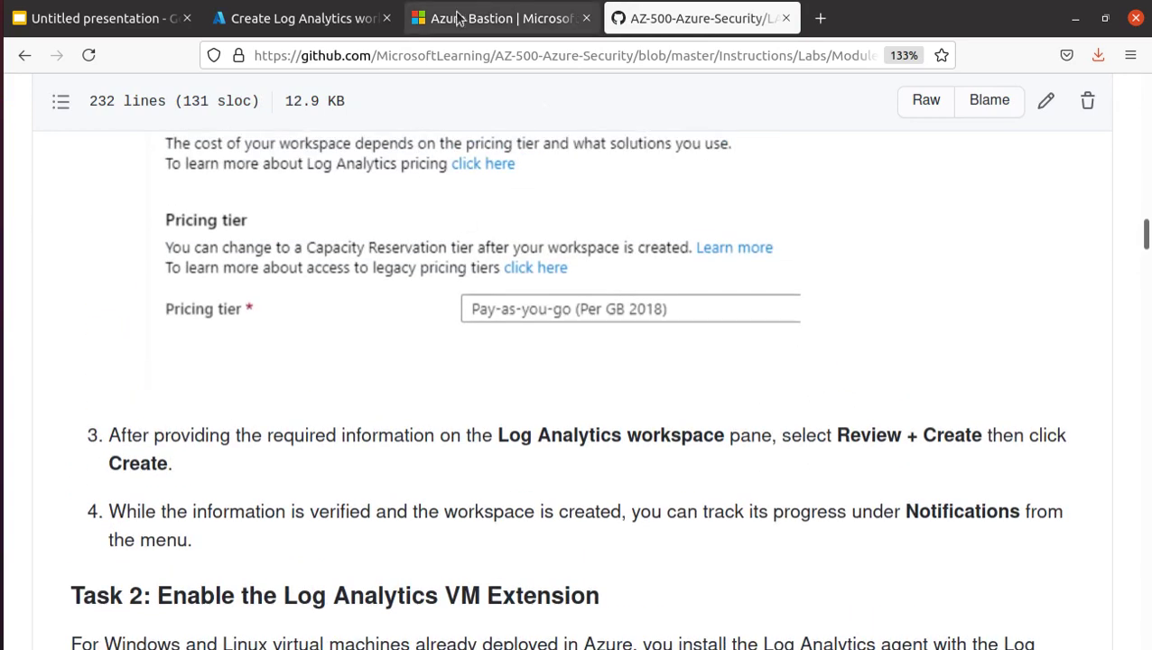
{"action": "left_click", "coordinate": [452, 20]}
{"action": "left_click", "coordinate": [712, 27]}
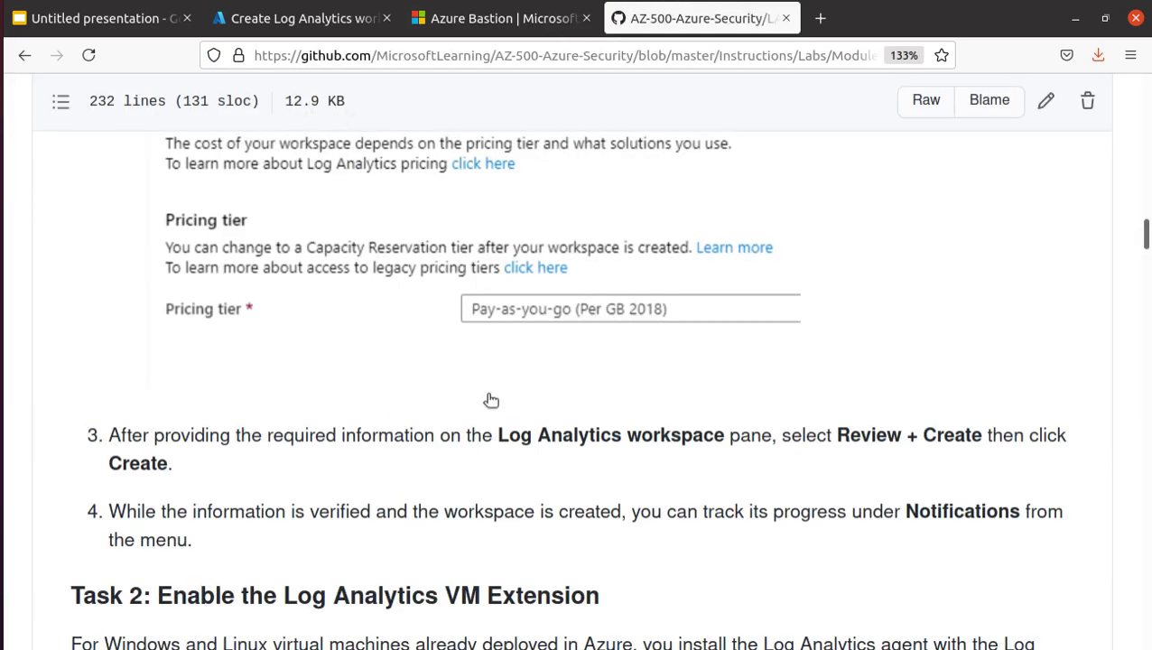
{"action": "left_click", "coordinate": [334, 38]}
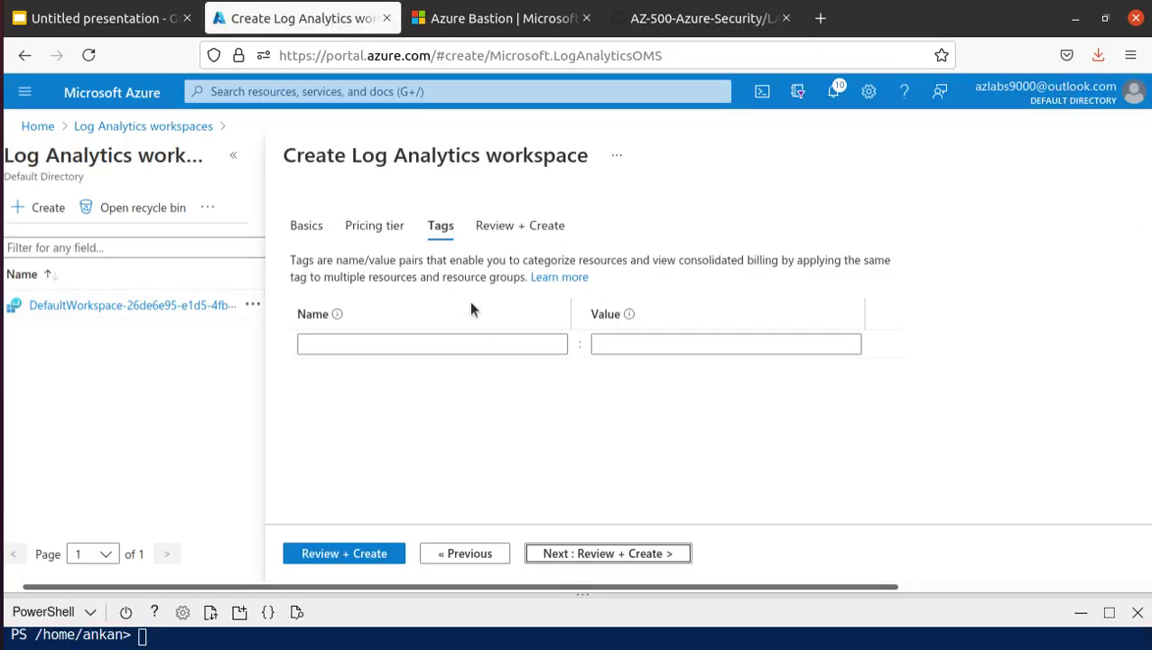
- Add the tag cloudsecuritytraining with value loganalytics, then review and create myWorkspaceDemo
{"action": "left_click", "coordinate": [481, 344]}
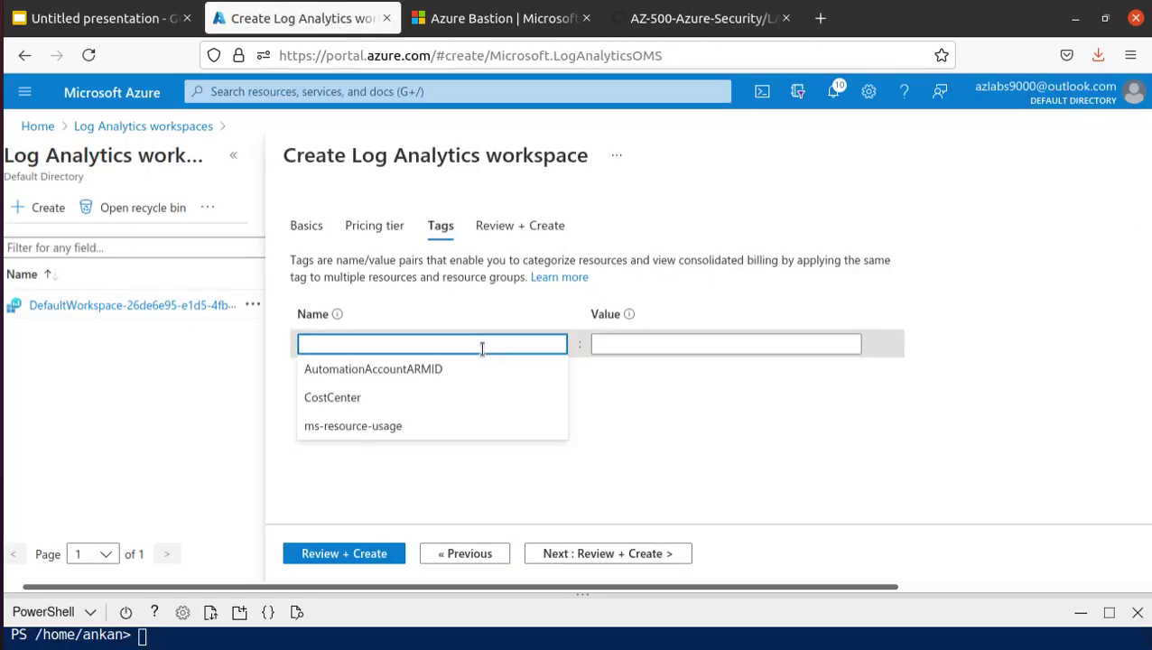
{"action": "type", "text": "cloudsecurityt"}
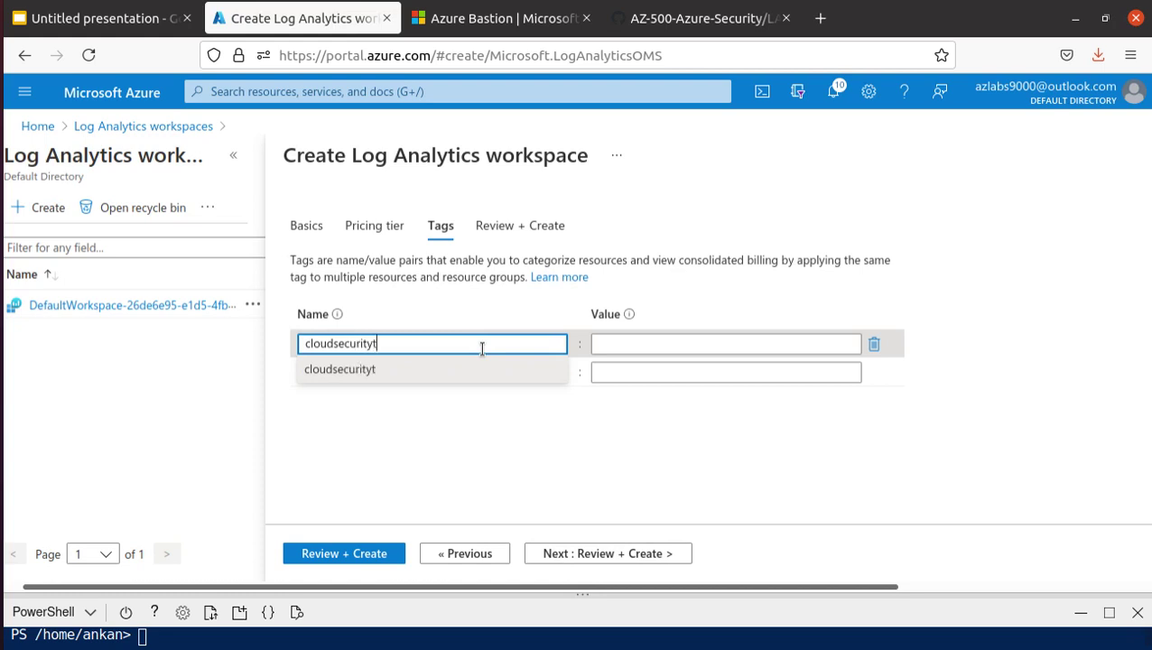
{"action": "type", "text": "raining"}
{"action": "key", "text": "Tab"}
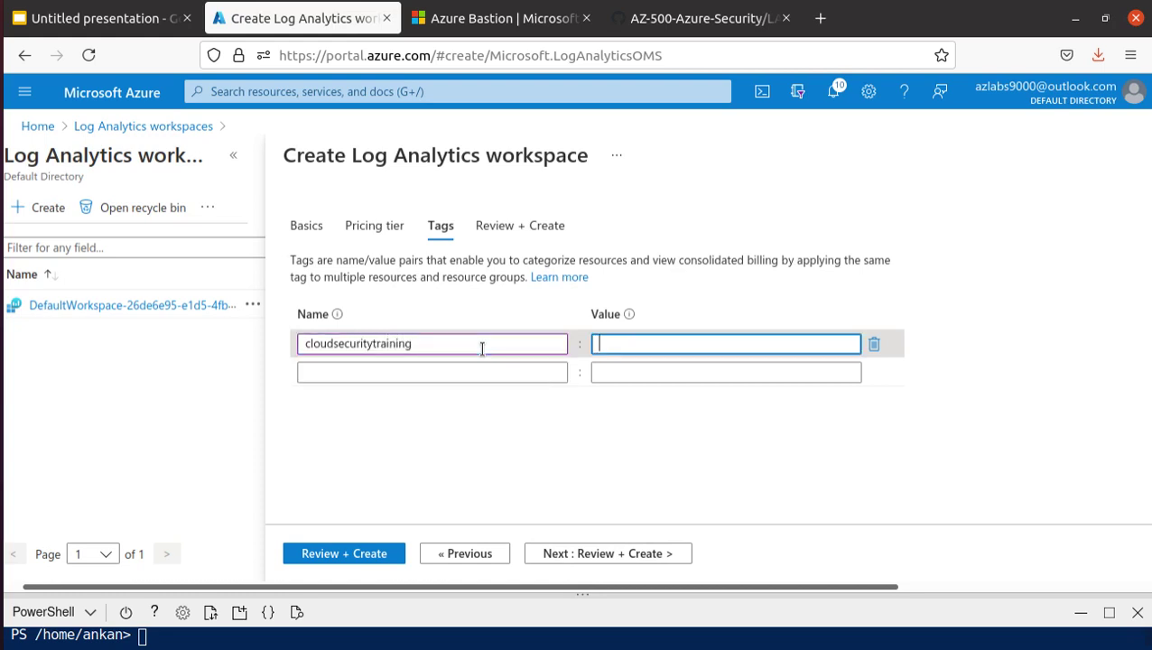
{"action": "type", "text": "loganal"}
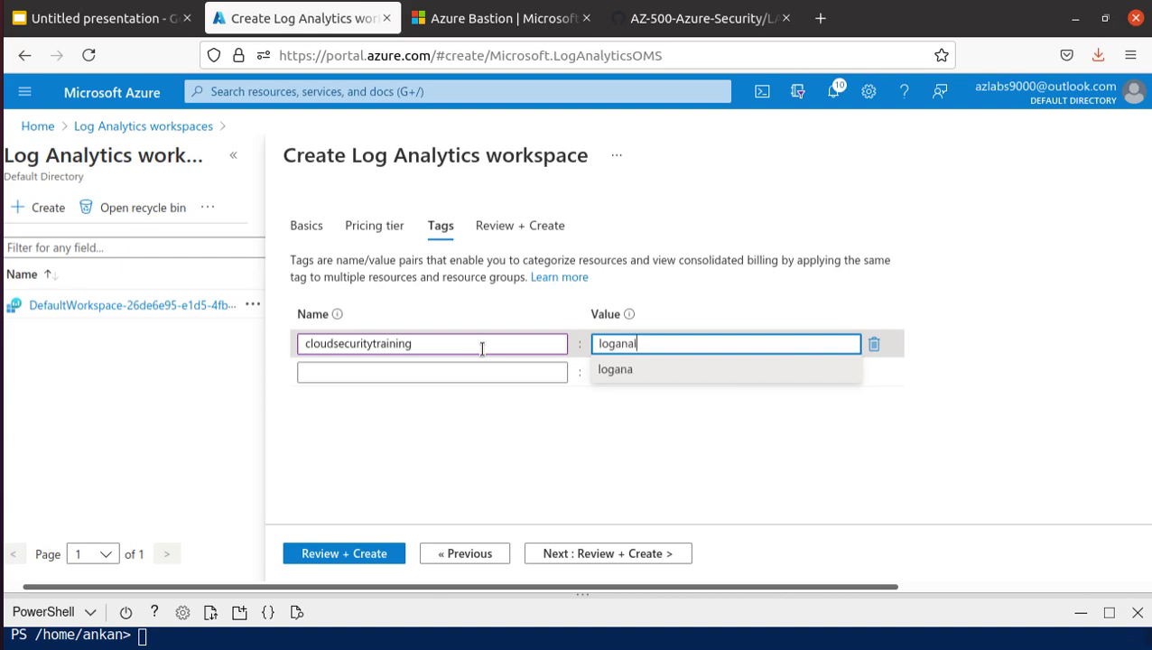
{"action": "type", "text": "ytics"}
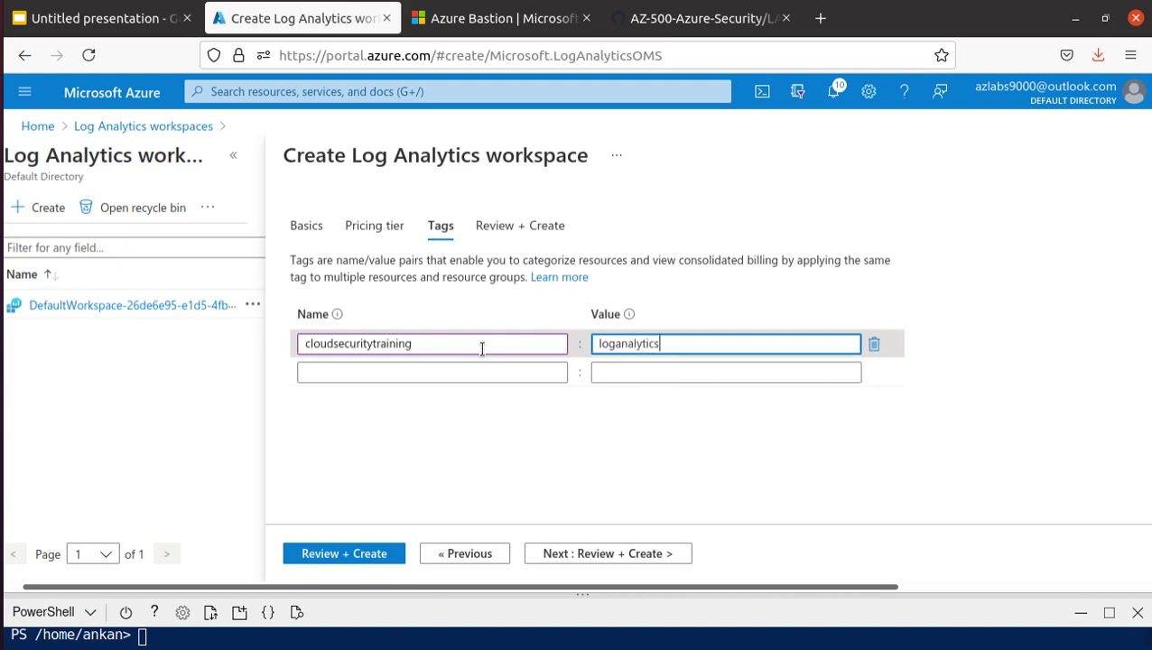
{"action": "left_click", "coordinate": [384, 555]}
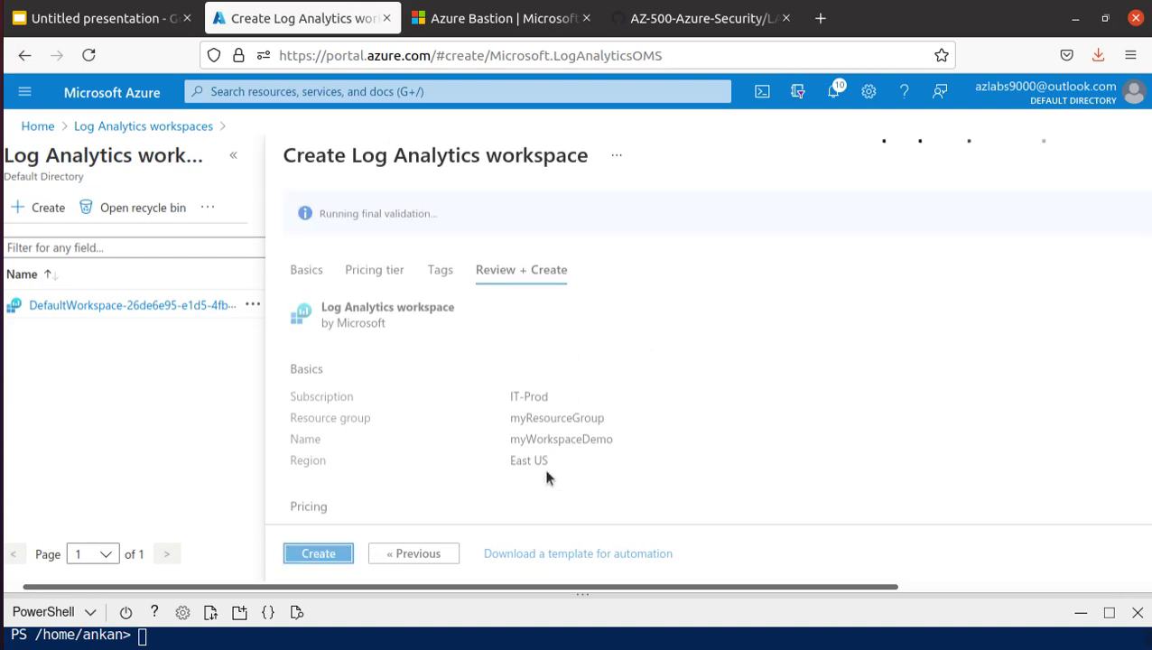
{"action": "left_click", "coordinate": [323, 550]}
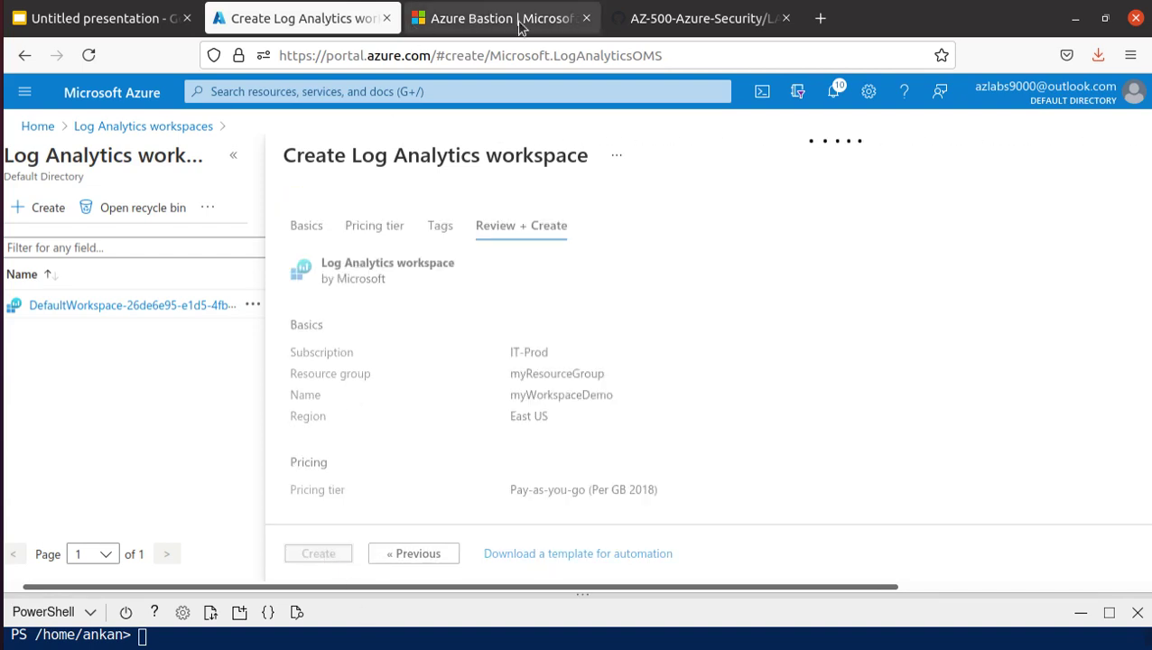
- Read Task 2's introduction on the Log Analytics VM Extension and automatic agent upgrades
{"action": "left_click", "coordinate": [740, 19]}
{"action": "scroll", "coordinate": [421, 418], "scroll_direction": "up", "scroll_amount": 15}
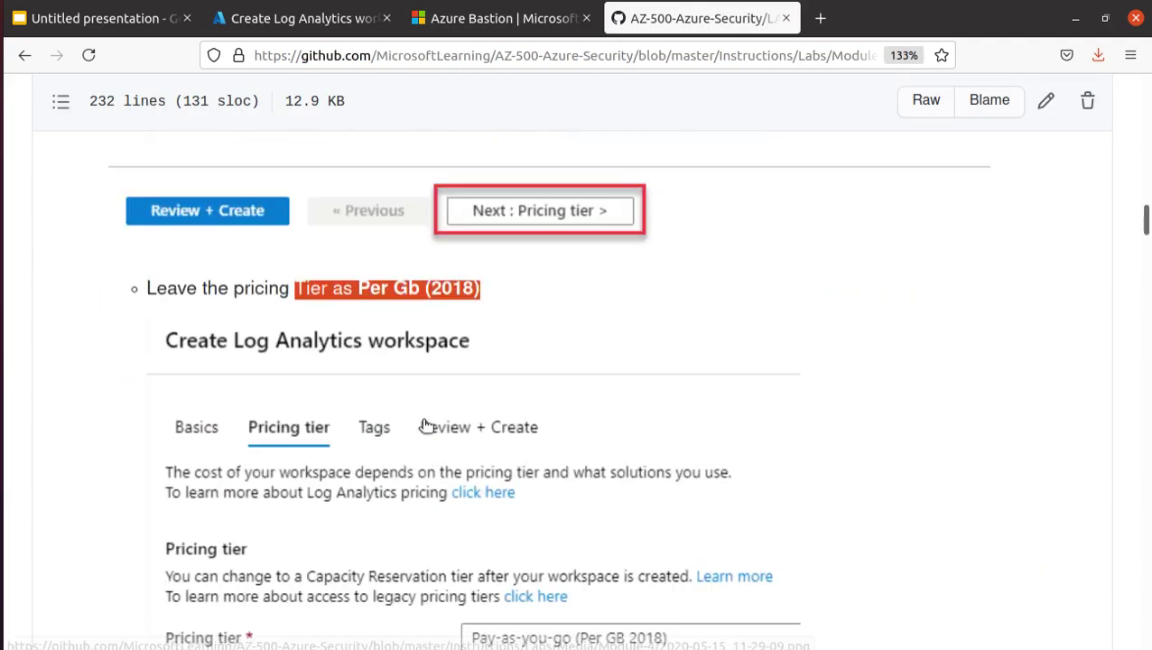
{"action": "scroll", "coordinate": [422, 429], "scroll_direction": "up", "scroll_amount": 5}
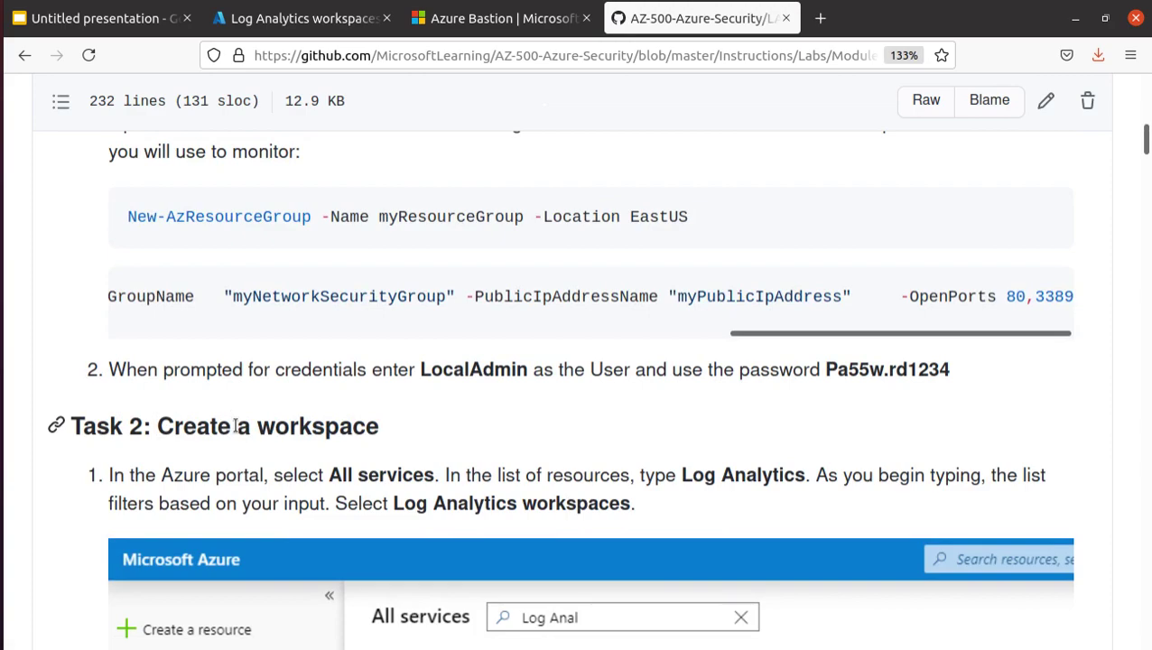
{"action": "scroll", "coordinate": [237, 429], "scroll_direction": "down", "scroll_amount": 20}
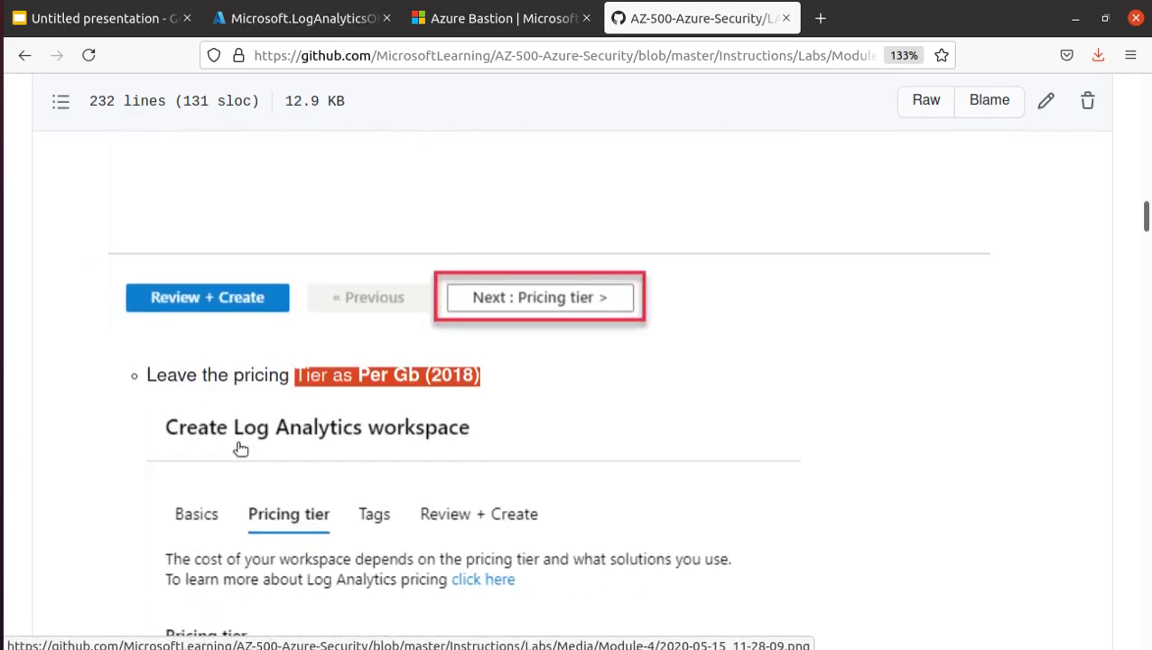
{"action": "scroll", "coordinate": [240, 447], "scroll_direction": "down", "scroll_amount": 10}
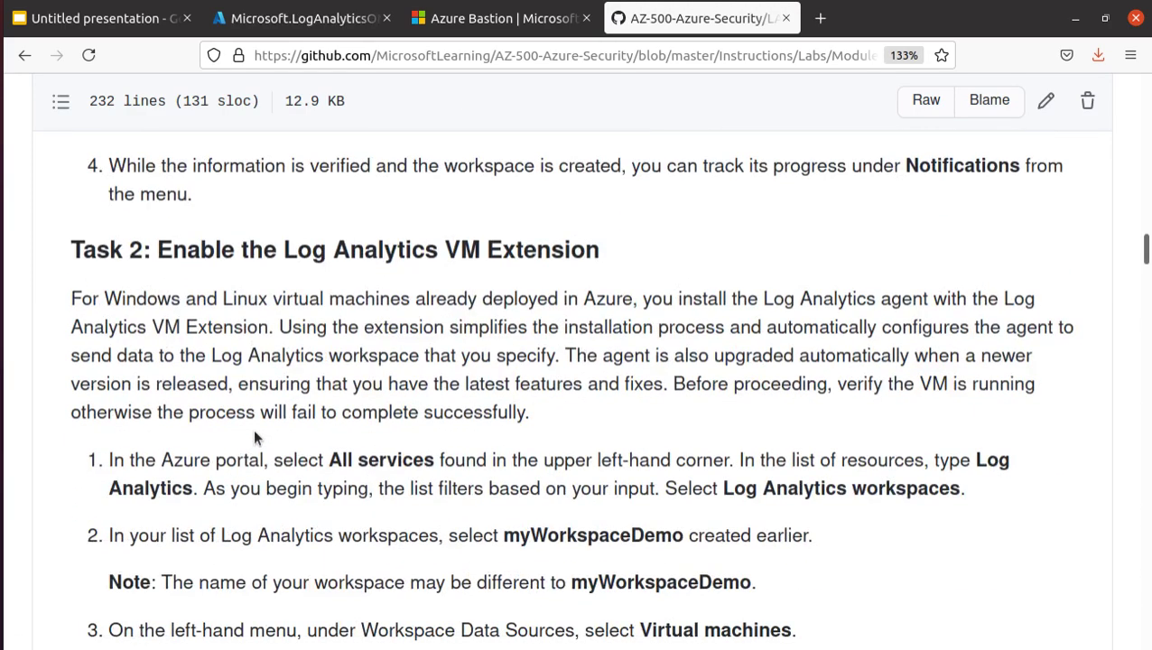
{"action": "triple_click", "coordinate": [513, 250]}
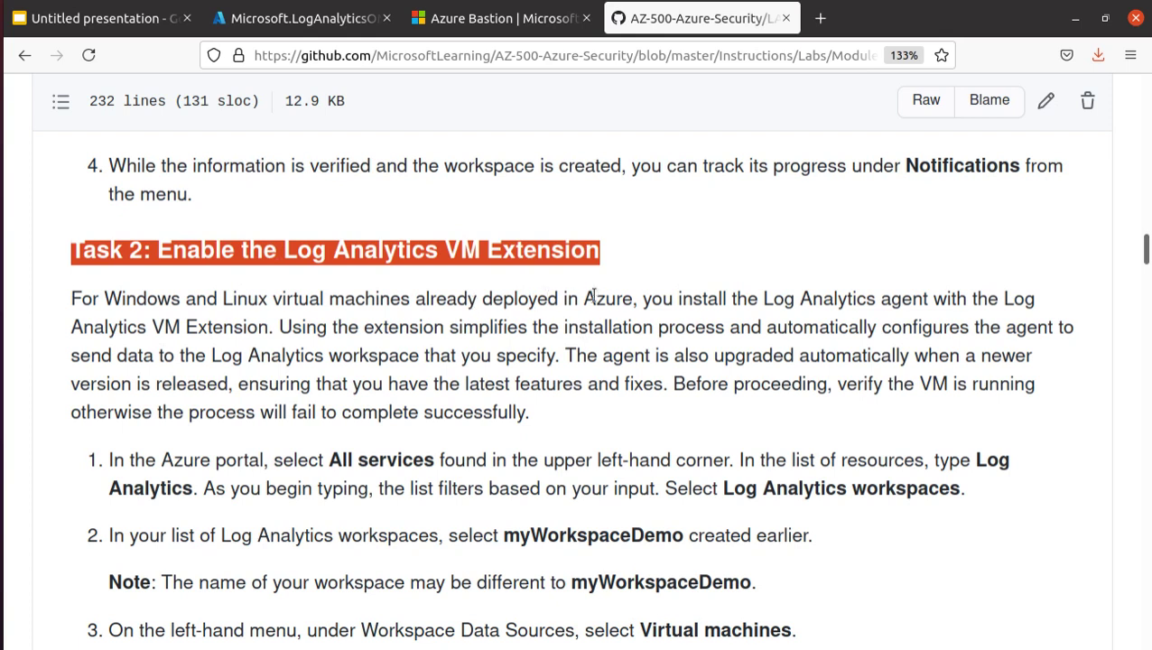
{"action": "left_click", "coordinate": [548, 301]}
{"action": "left_click_drag", "start_coordinate": [631, 300], "coordinate": [36, 303]}
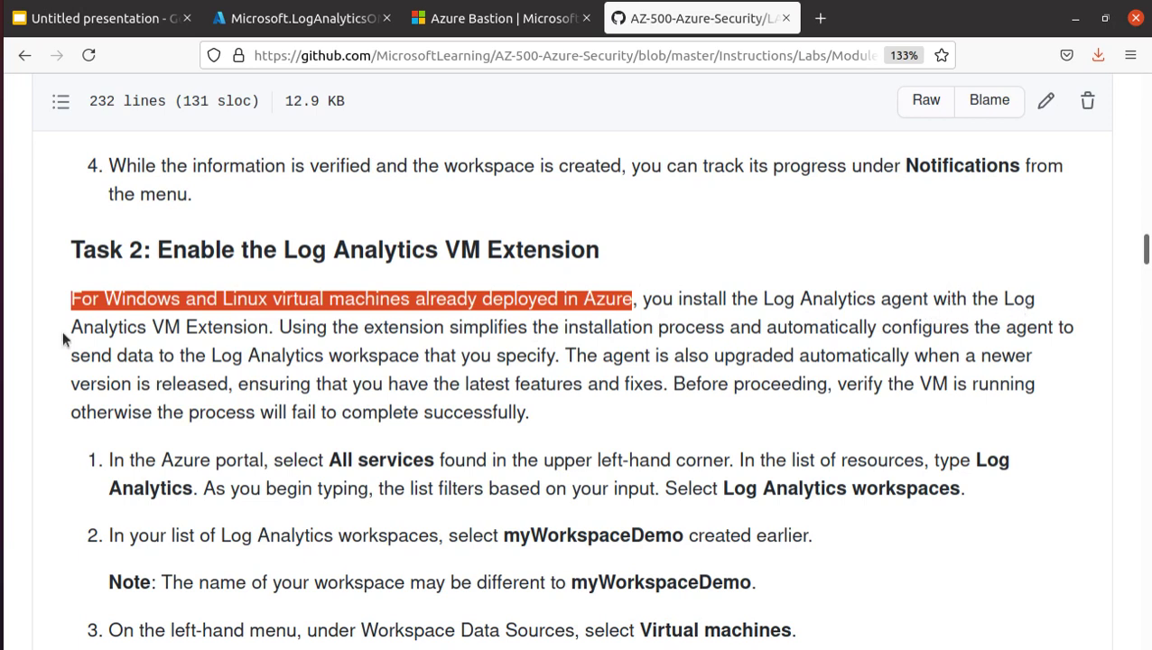
{"action": "left_click_drag", "start_coordinate": [268, 329], "coordinate": [36, 339]}
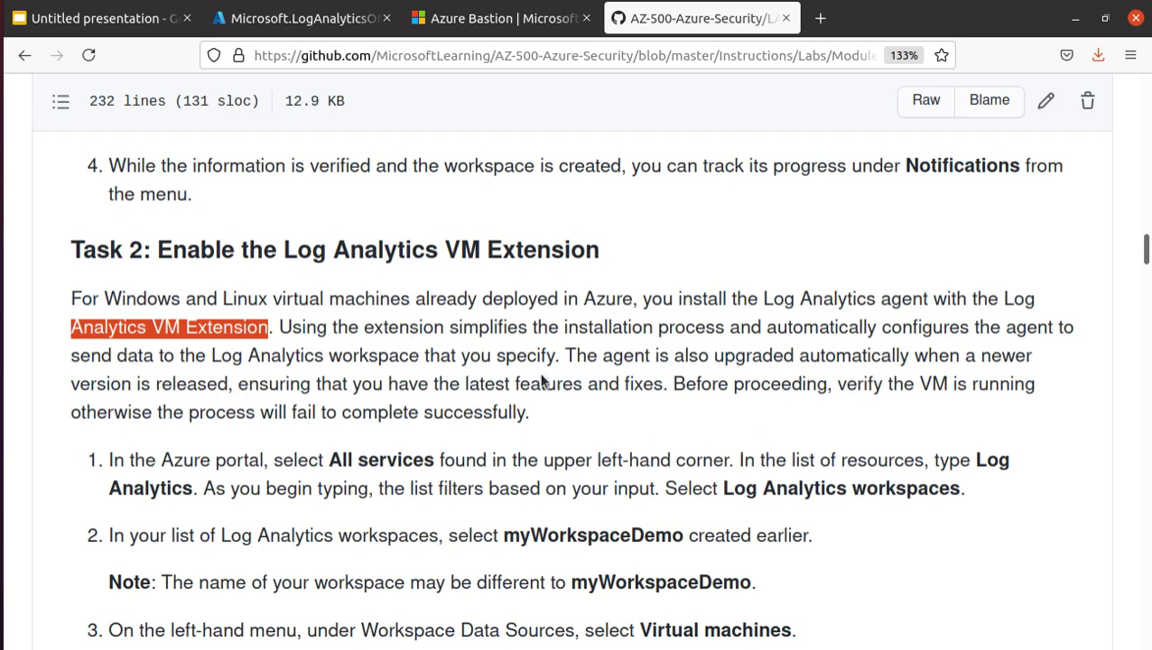
{"action": "left_click_drag", "start_coordinate": [563, 354], "coordinate": [232, 383]}
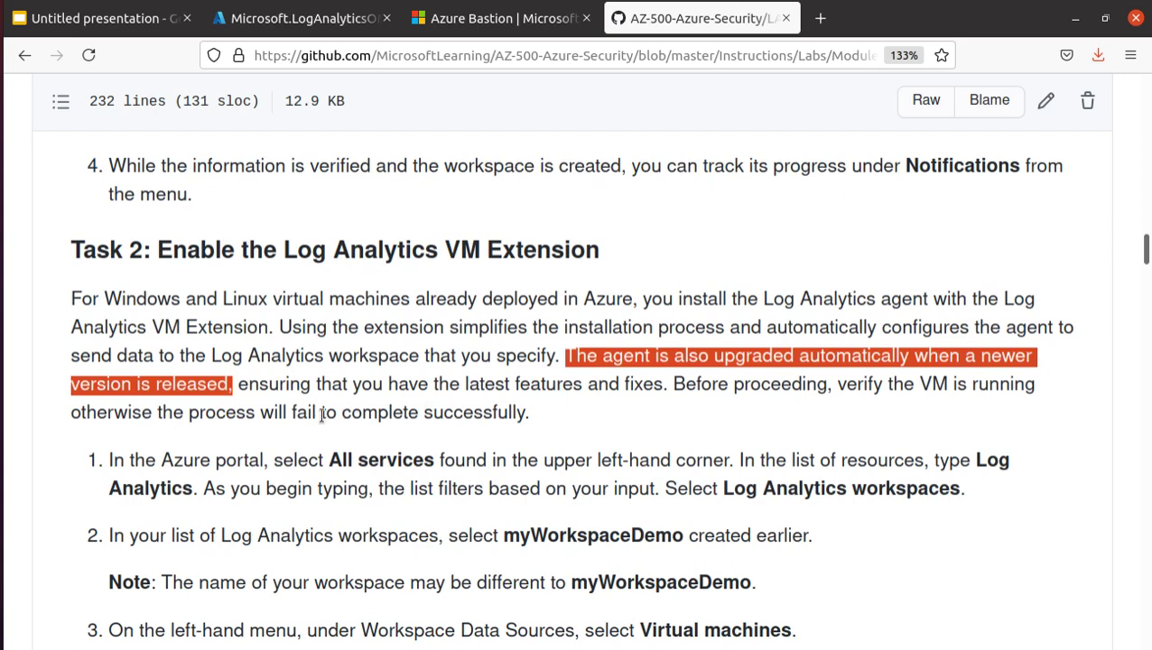
- Mark Task 2 steps 1–3 (myWorkspaceDemo, Virtual machines) and return to the completed deployment
{"action": "scroll", "coordinate": [321, 416], "scroll_direction": "down", "scroll_amount": 1}
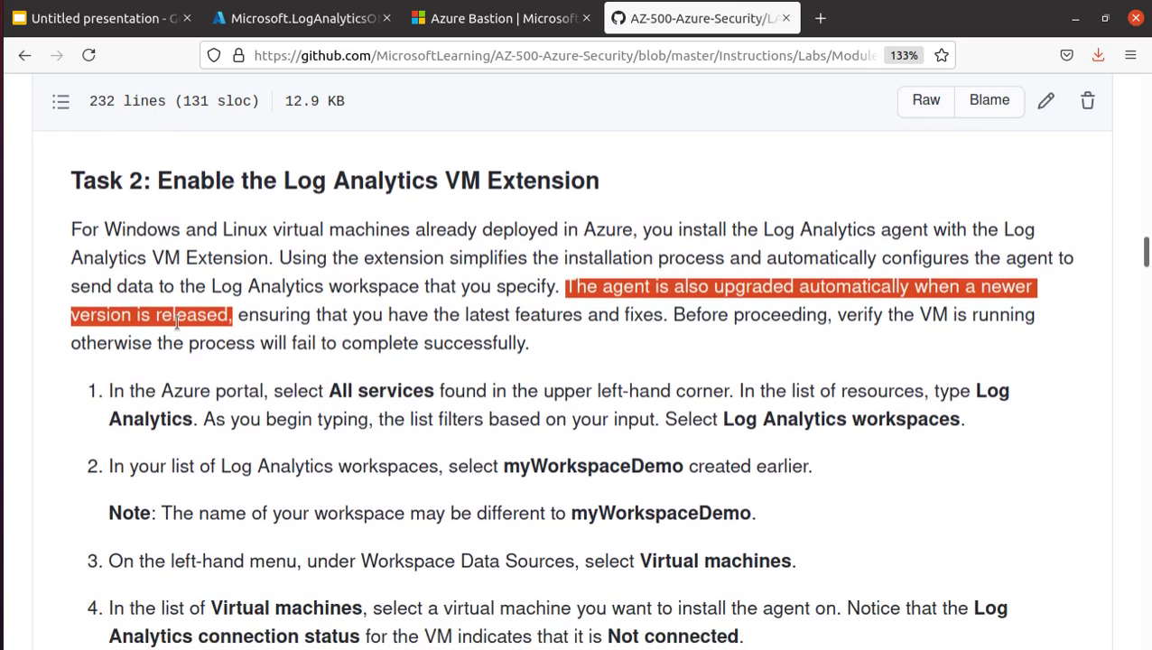
{"action": "left_click_drag", "start_coordinate": [838, 313], "coordinate": [530, 343]}
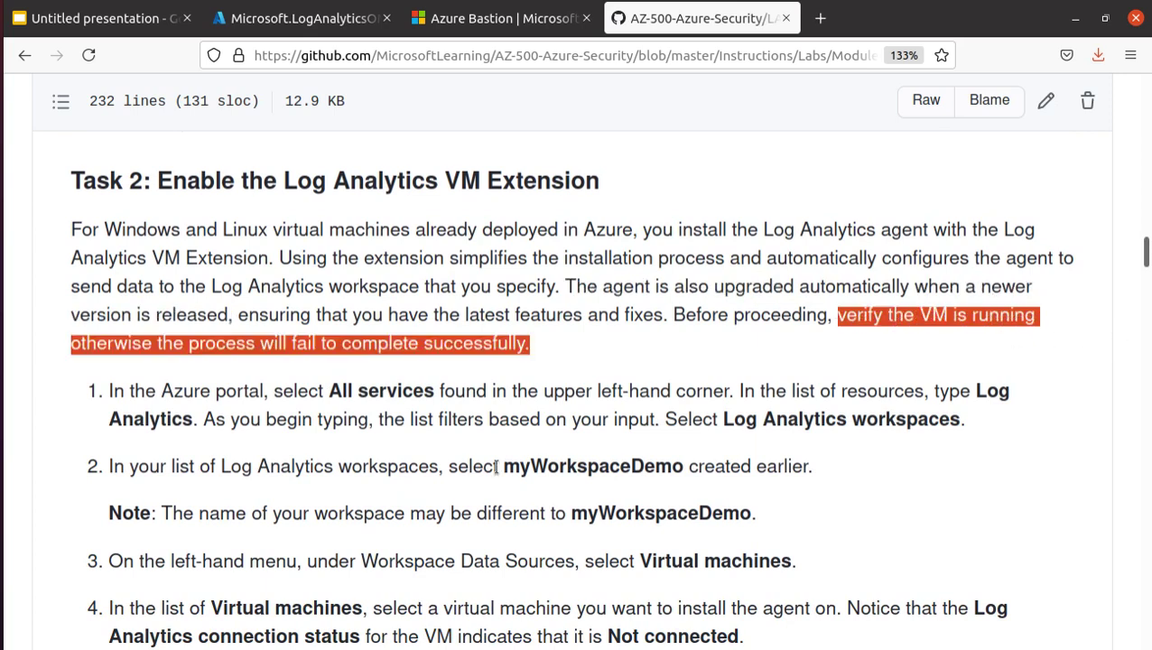
{"action": "scroll", "coordinate": [428, 449], "scroll_direction": "down", "scroll_amount": 3}
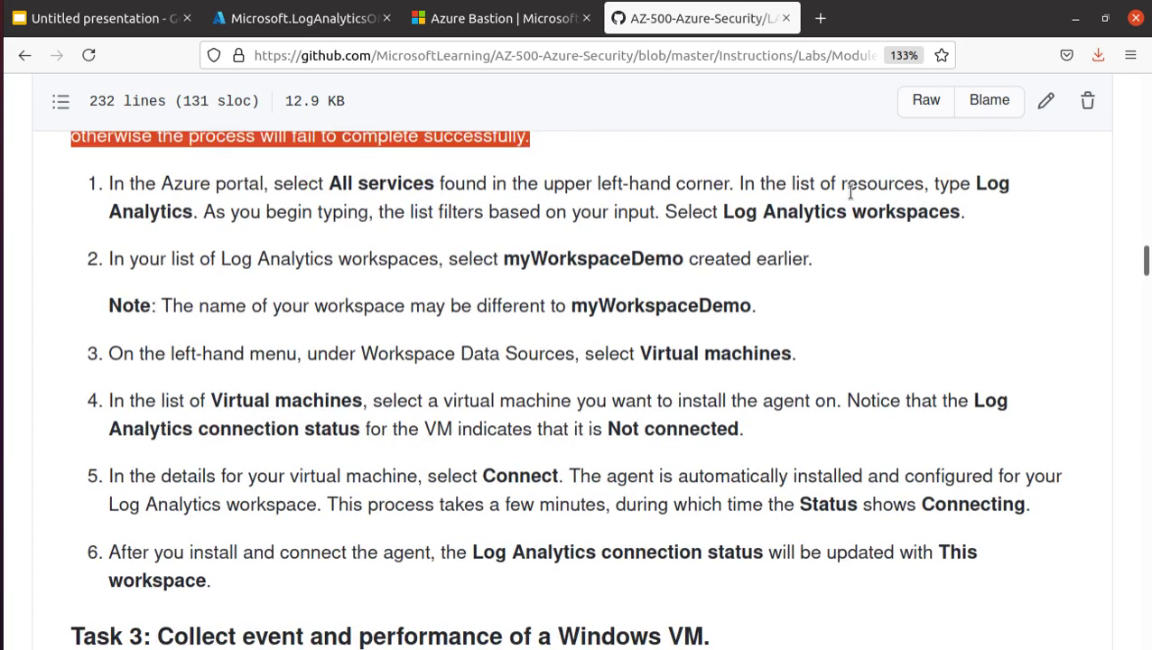
{"action": "triple_click", "coordinate": [888, 210]}
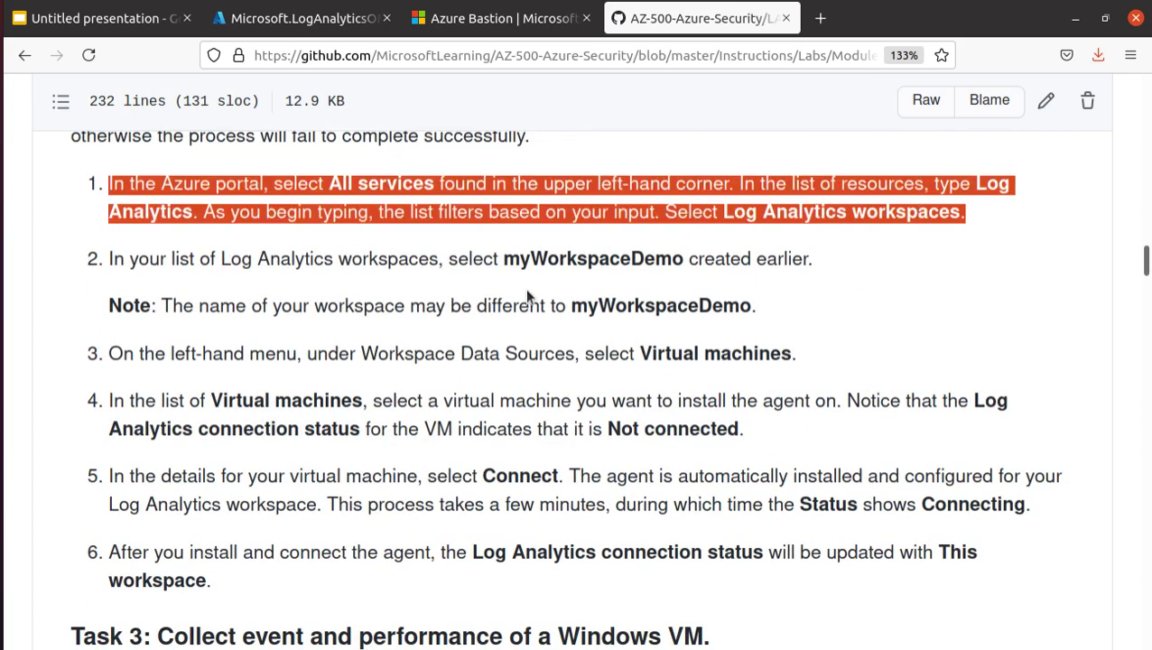
{"action": "left_click_drag", "start_coordinate": [503, 259], "coordinate": [683, 259]}
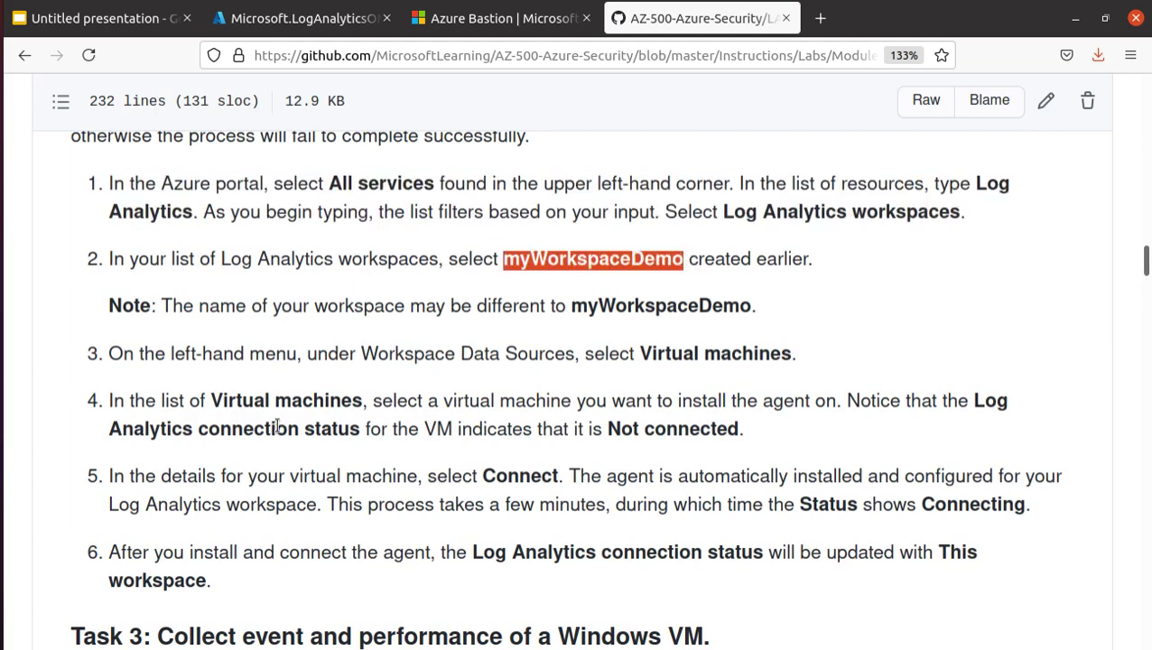
{"action": "left_click_drag", "start_coordinate": [639, 354], "coordinate": [804, 359]}
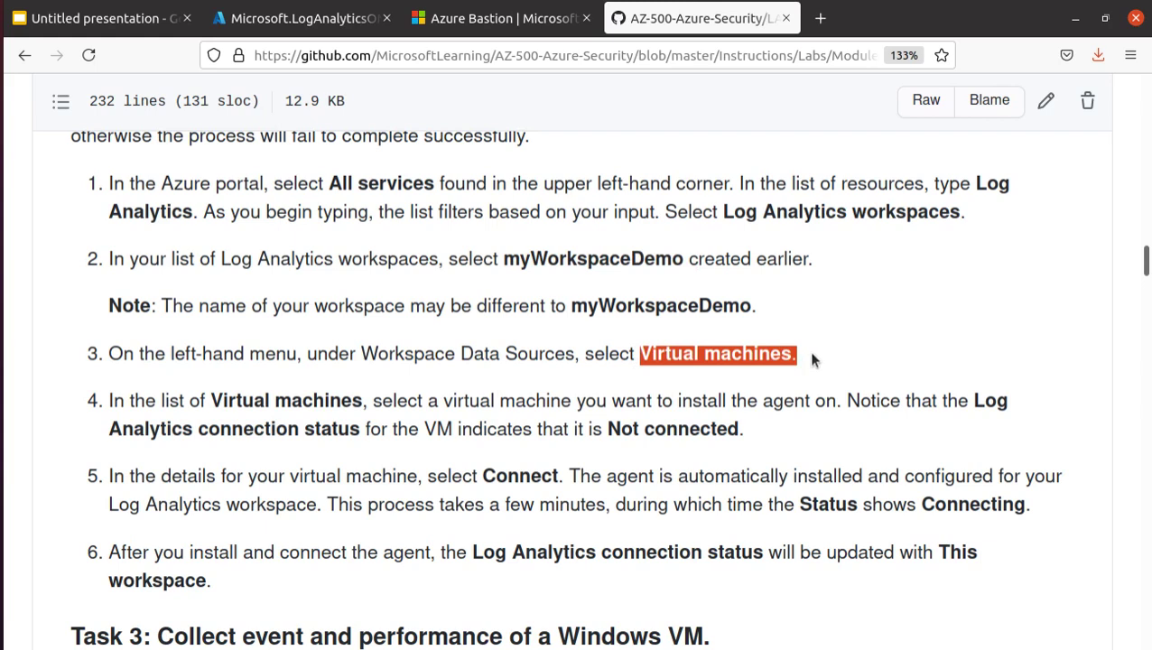
{"action": "left_click", "coordinate": [271, 20]}
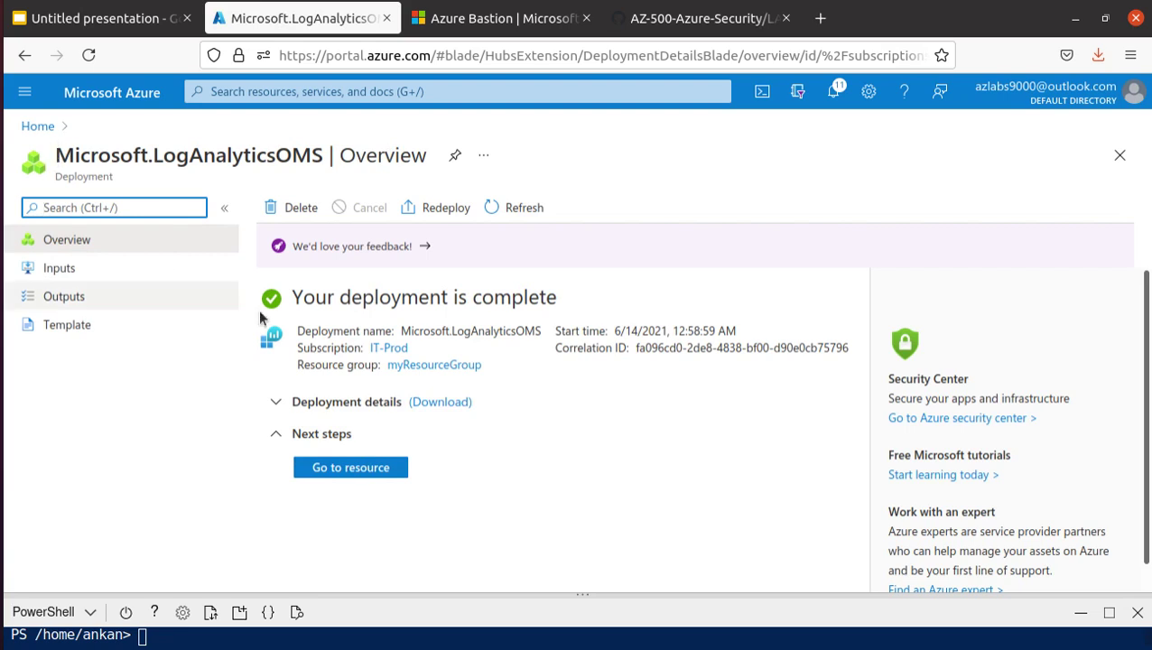
- Go to the myWorkspaceDemo resource and open Virtual machines under Workspace Data Sources
{"action": "left_click", "coordinate": [360, 479]}
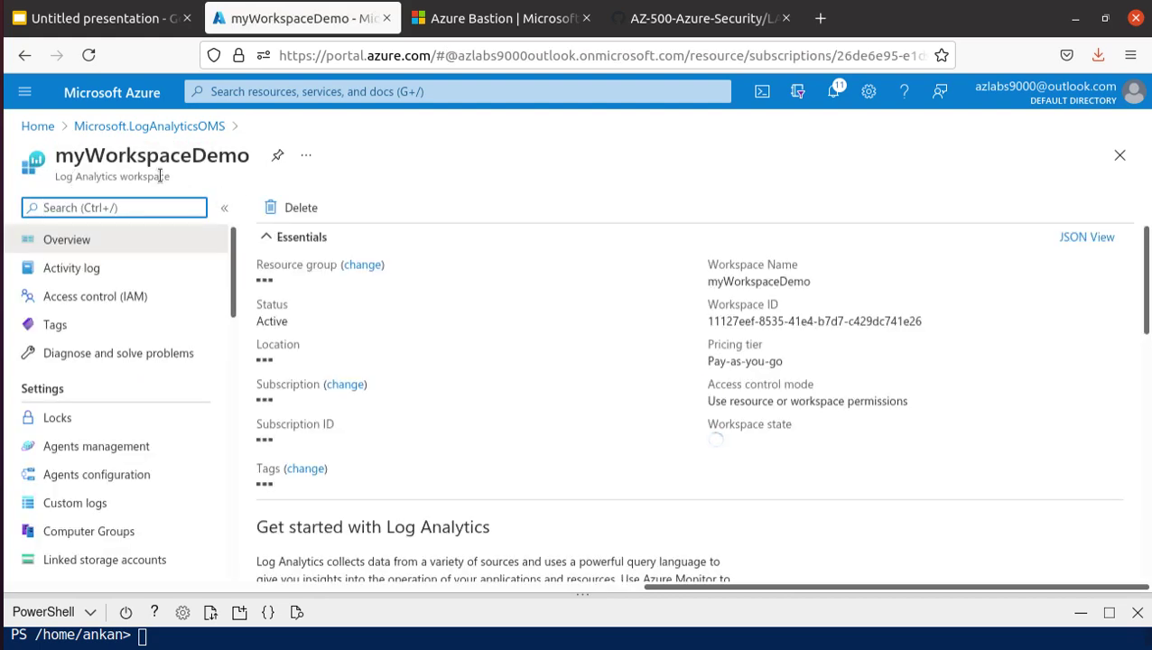
{"action": "scroll", "coordinate": [212, 343], "scroll_direction": "down", "scroll_amount": 3}
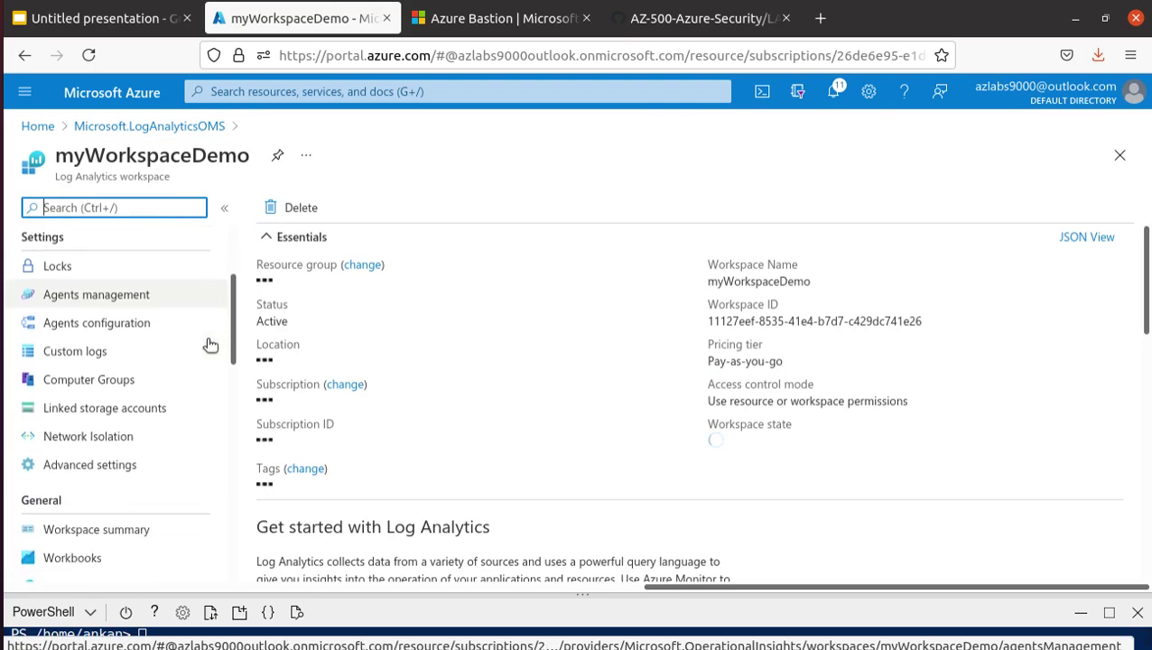
{"action": "scroll", "coordinate": [207, 345], "scroll_direction": "down", "scroll_amount": 3}
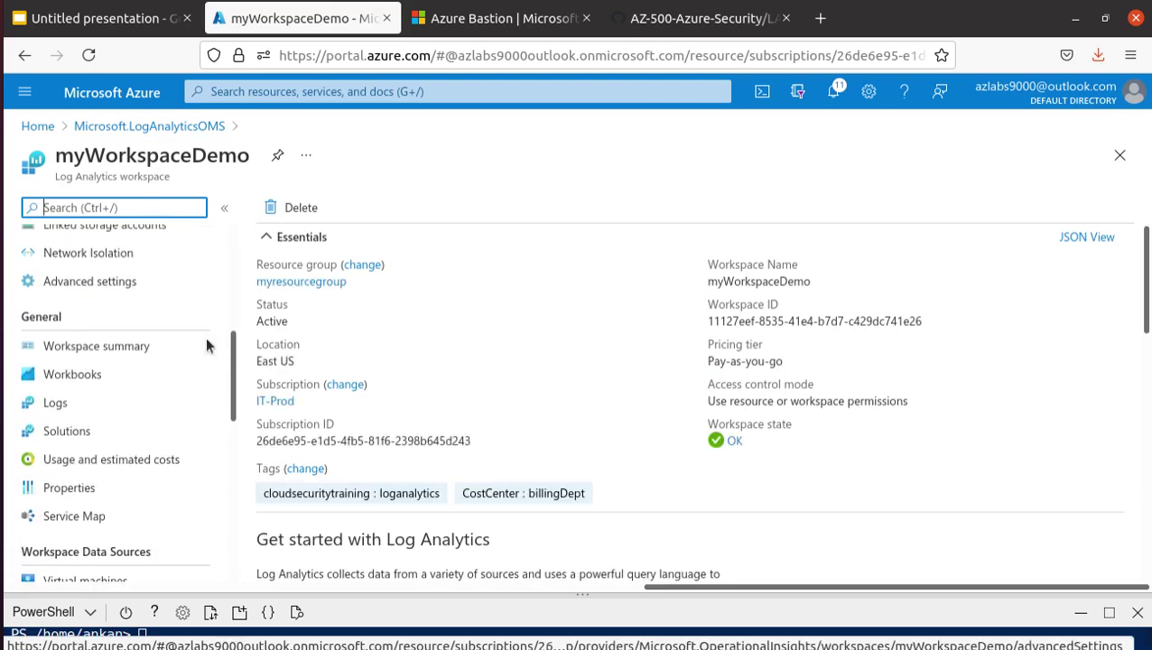
{"action": "scroll", "coordinate": [206, 343], "scroll_direction": "down", "scroll_amount": 4}
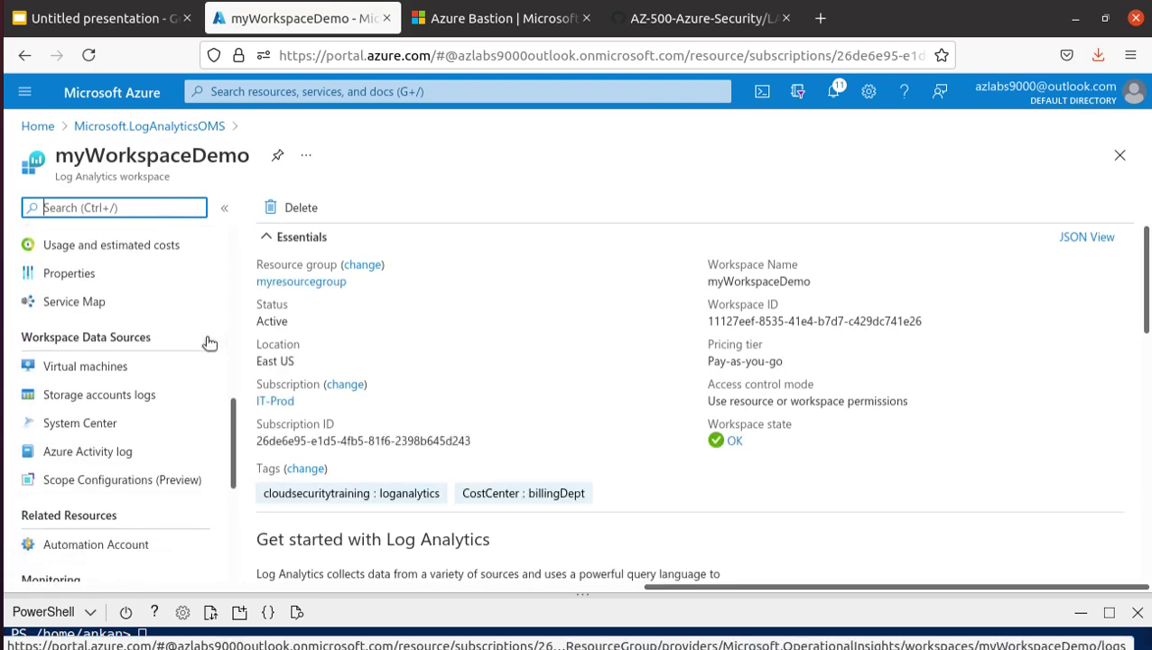
{"action": "left_click", "coordinate": [78, 358]}
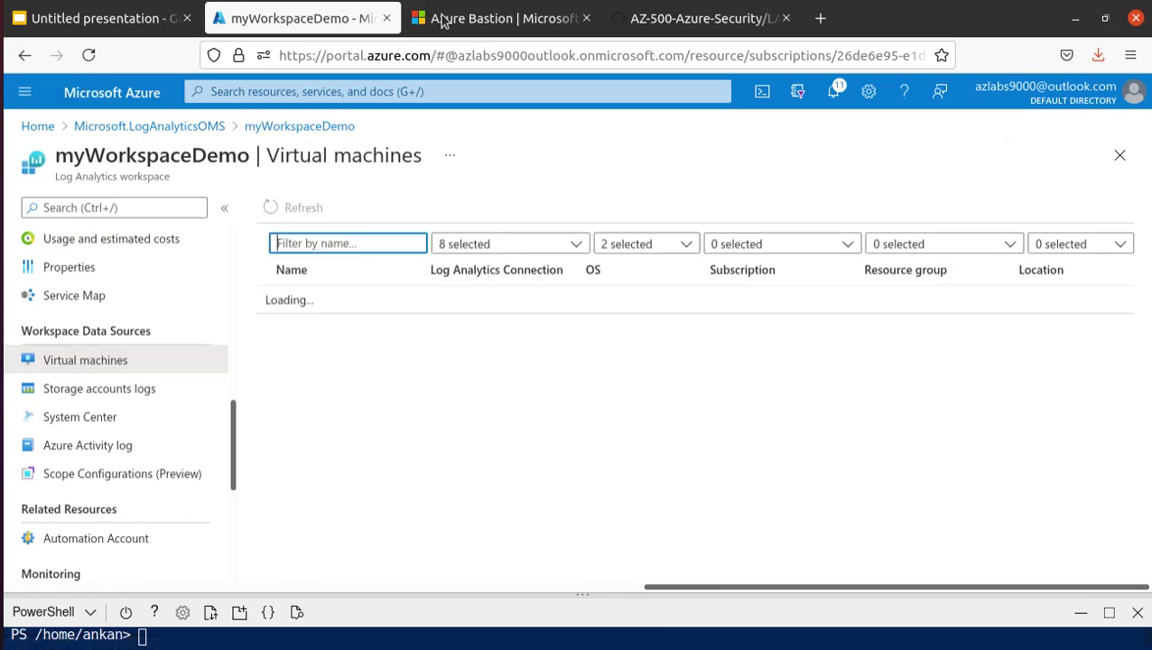
{"action": "left_click", "coordinate": [677, 20]}
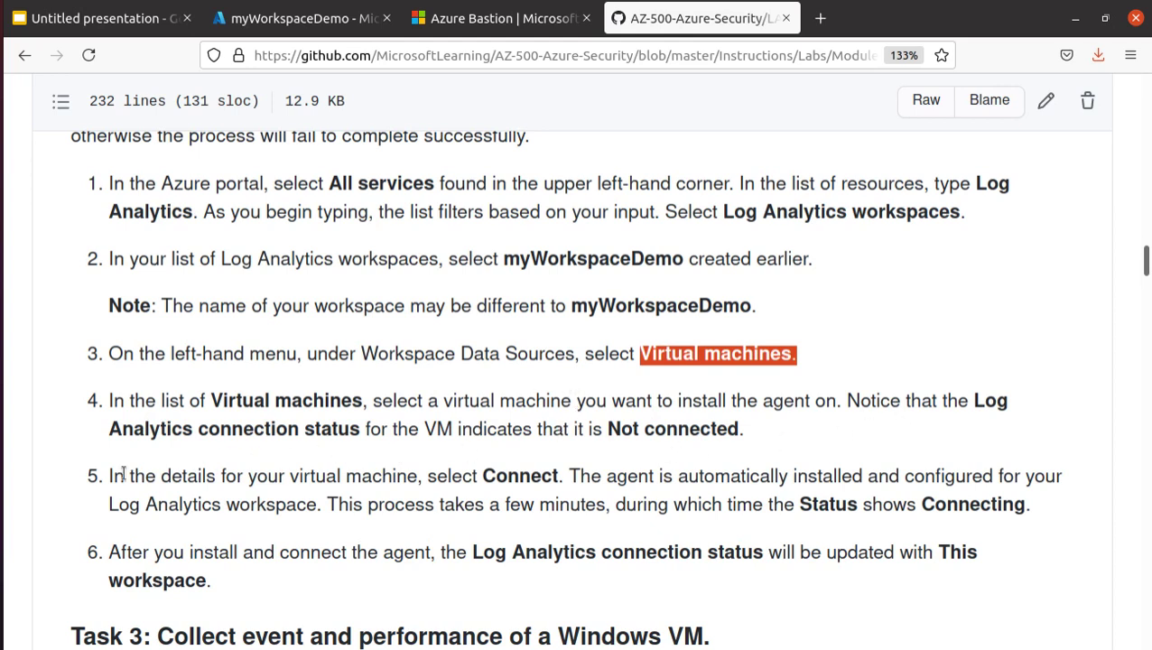
- Highlight lab step 4 on choosing a VM, then return to myWorkspaceDemo's Virtual machines list
{"action": "left_click_drag", "start_coordinate": [222, 399], "coordinate": [379, 400]}
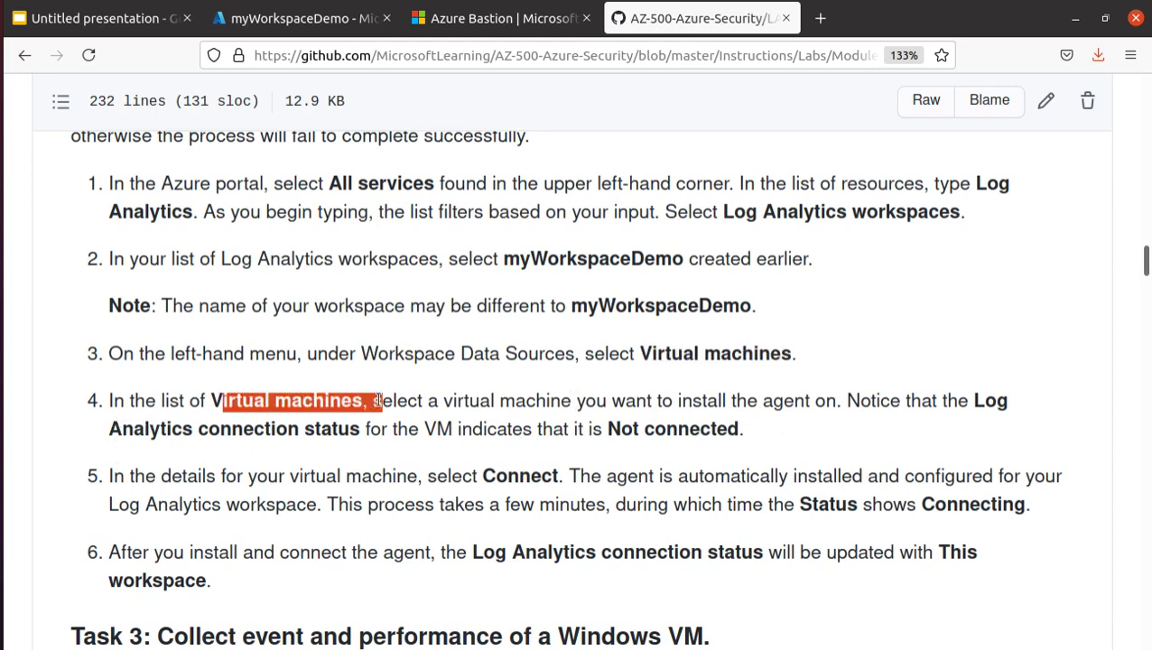
{"action": "left_click", "coordinate": [279, 448]}
{"action": "left_click_drag", "start_coordinate": [278, 451], "coordinate": [102, 415]}
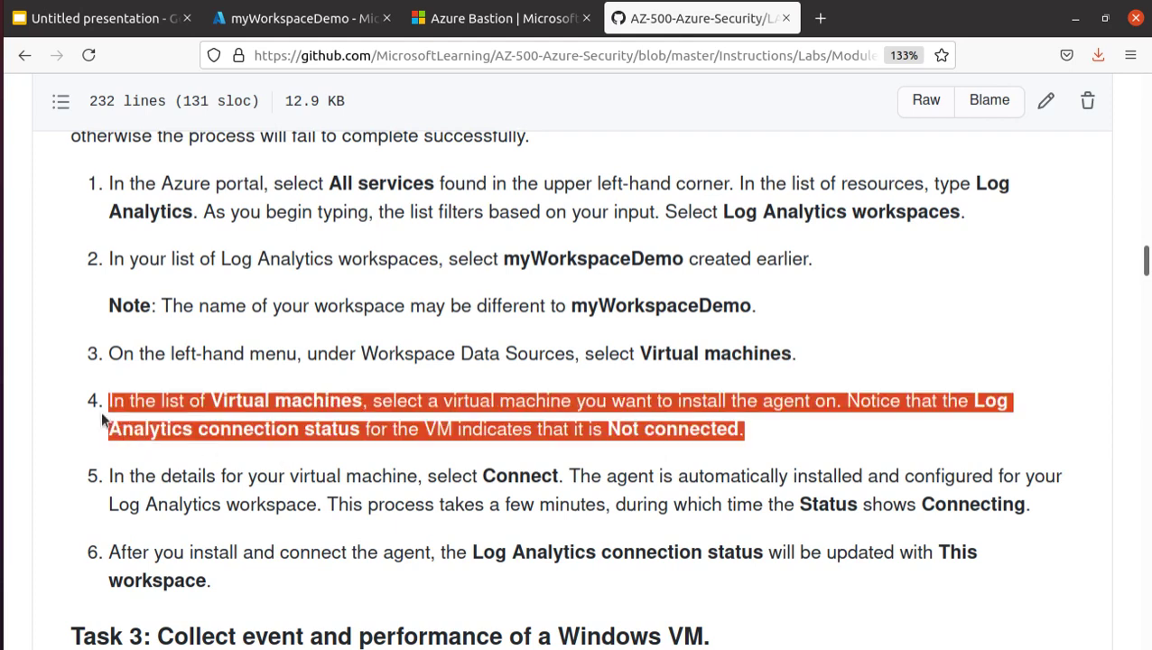
{"action": "left_click", "coordinate": [272, 20]}
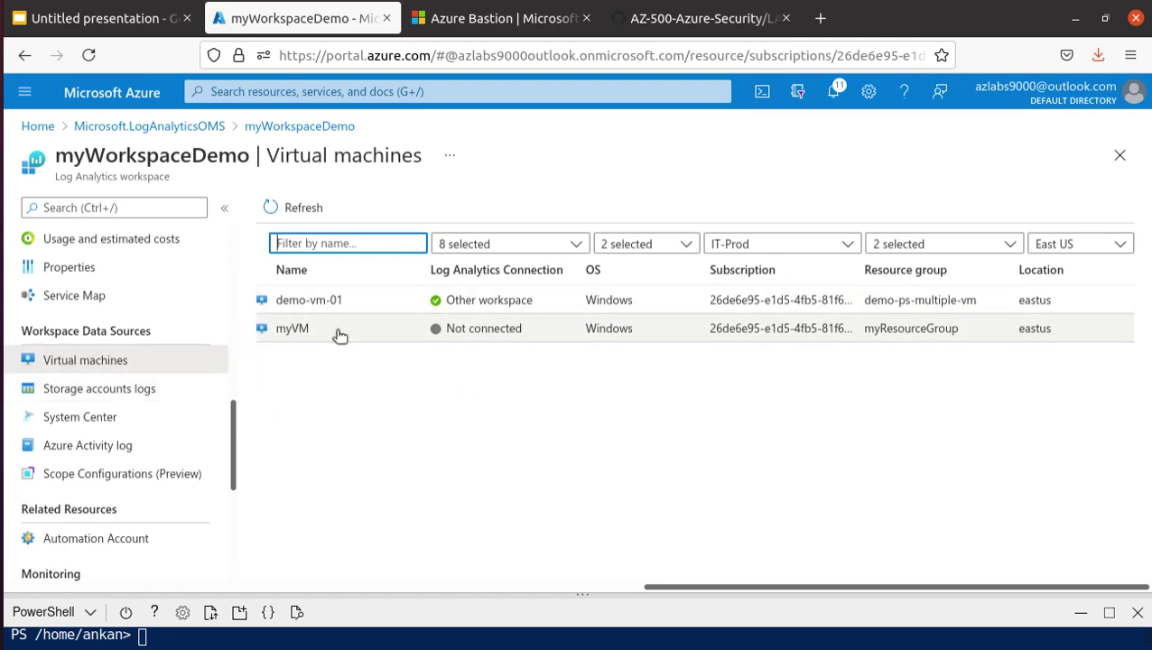
- Start connecting myVM to myWorkspaceDemo, then return to the lab instructions
{"action": "left_click", "coordinate": [515, 336]}
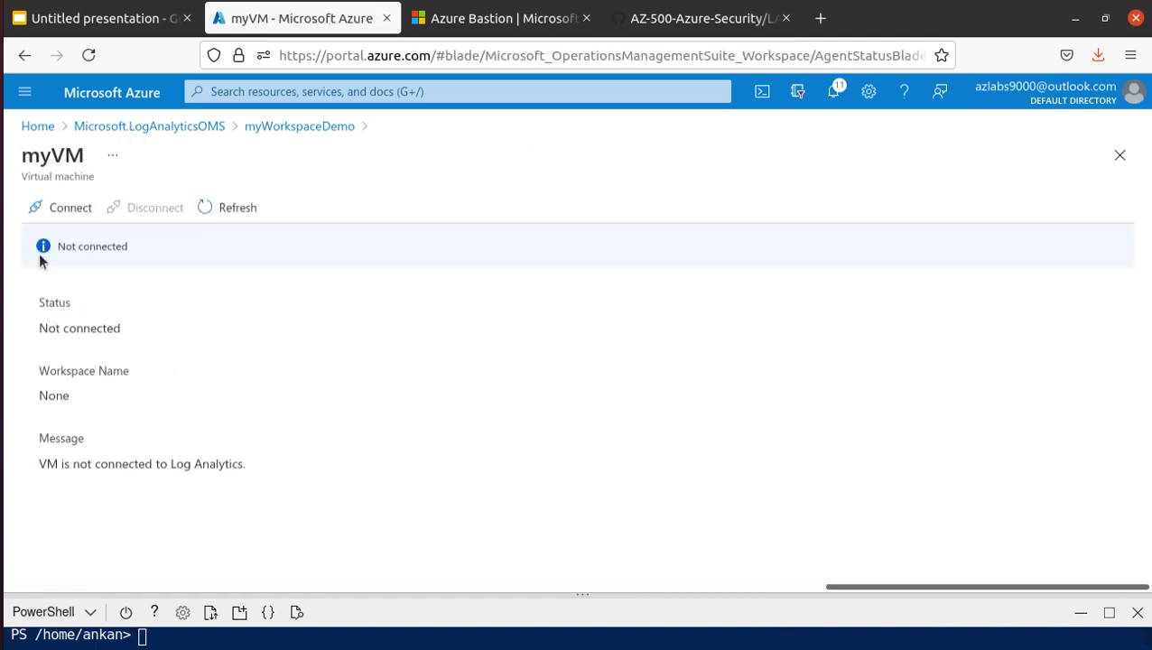
{"action": "left_click", "coordinate": [80, 210]}
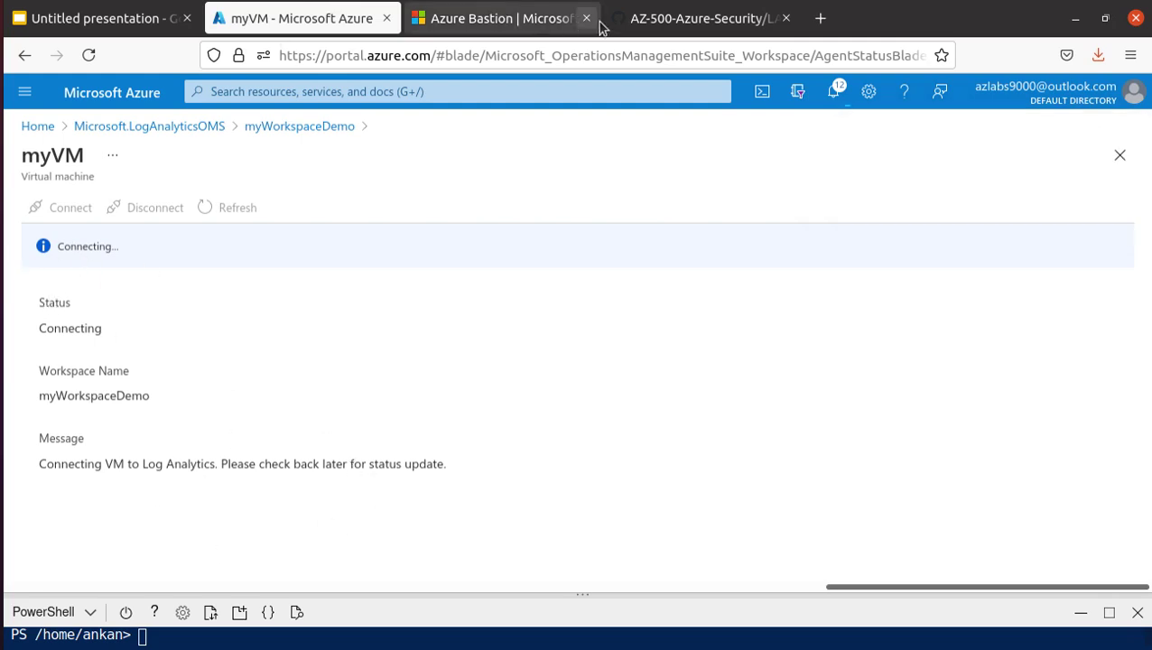
{"action": "left_click", "coordinate": [682, 22]}
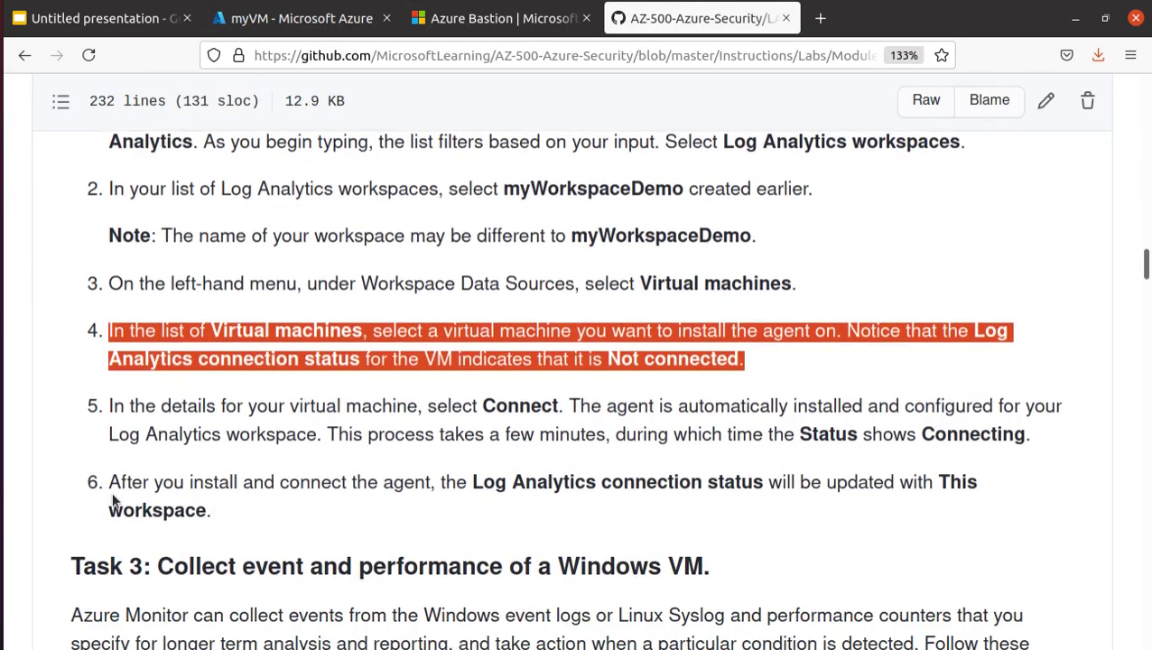
{"action": "scroll", "coordinate": [115, 501], "scroll_direction": "down", "scroll_amount": 1}
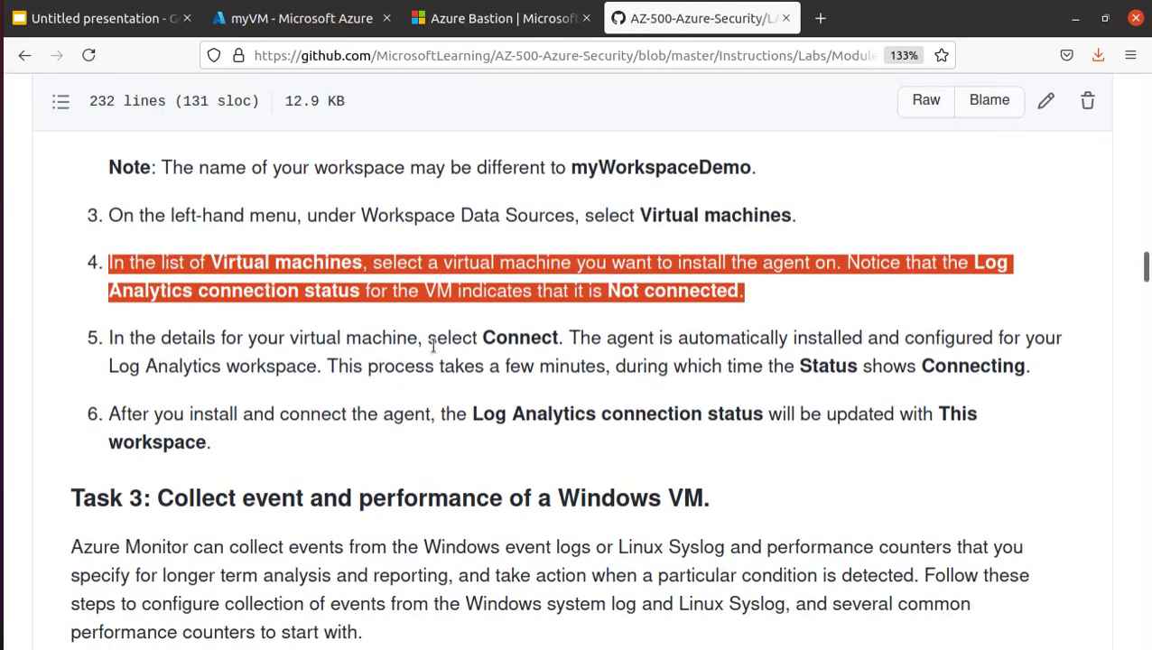
{"action": "left_click", "coordinate": [547, 344]}
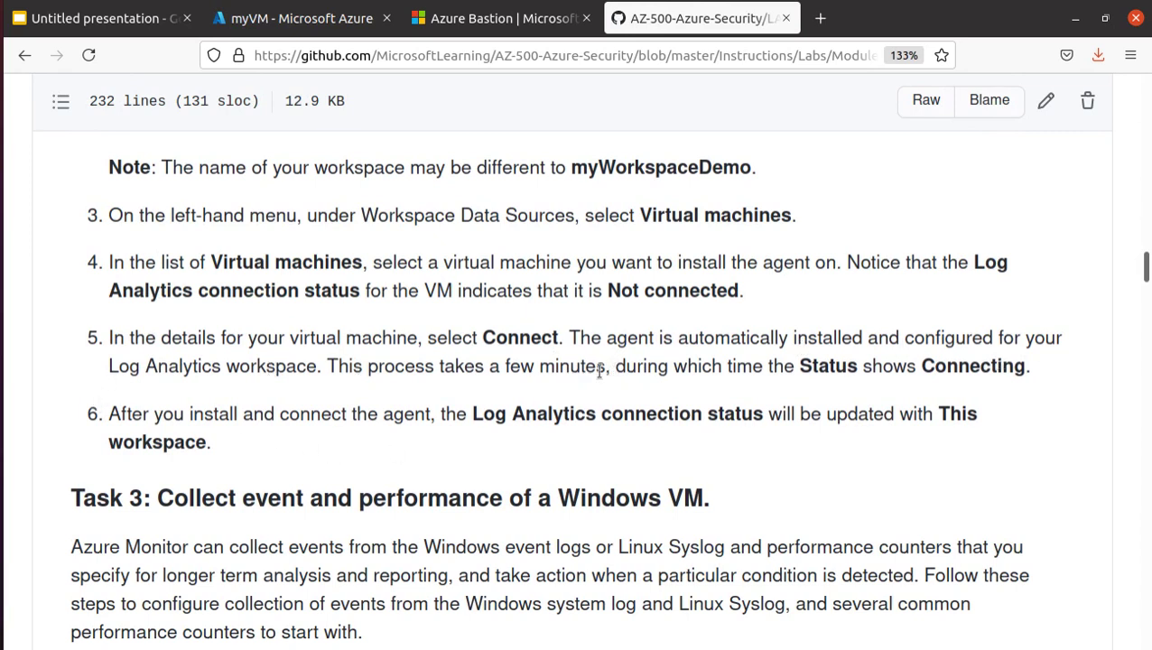
{"action": "left_click_drag", "start_coordinate": [614, 365], "coordinate": [3, 374]}
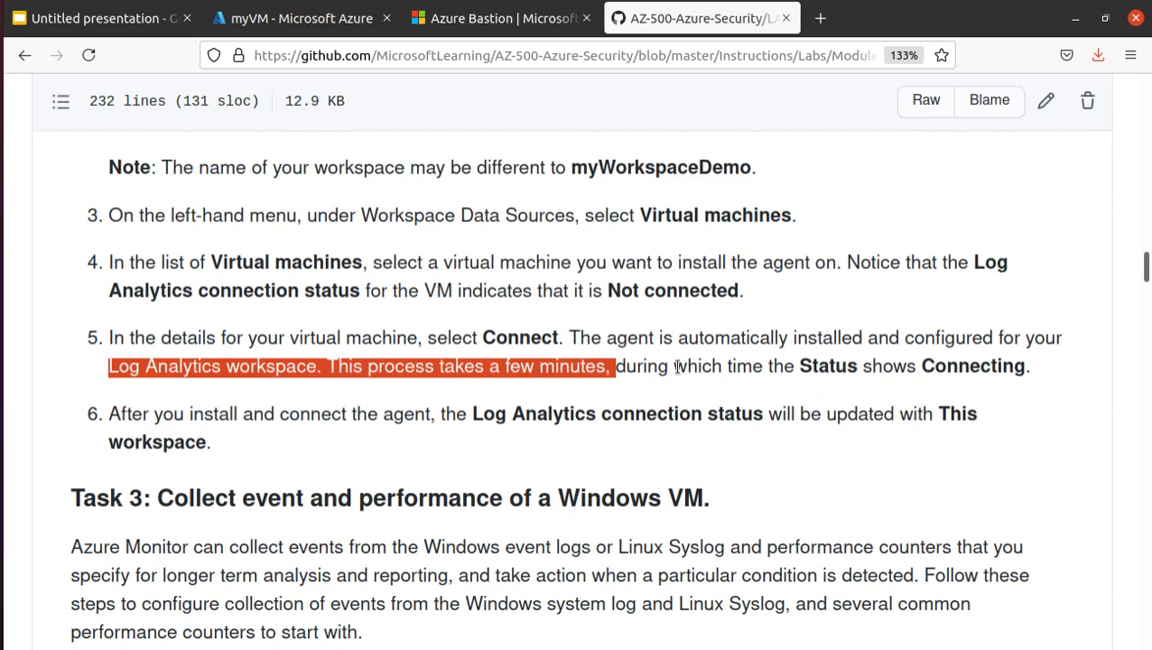
{"action": "left_click_drag", "start_coordinate": [1028, 367], "coordinate": [587, 368]}
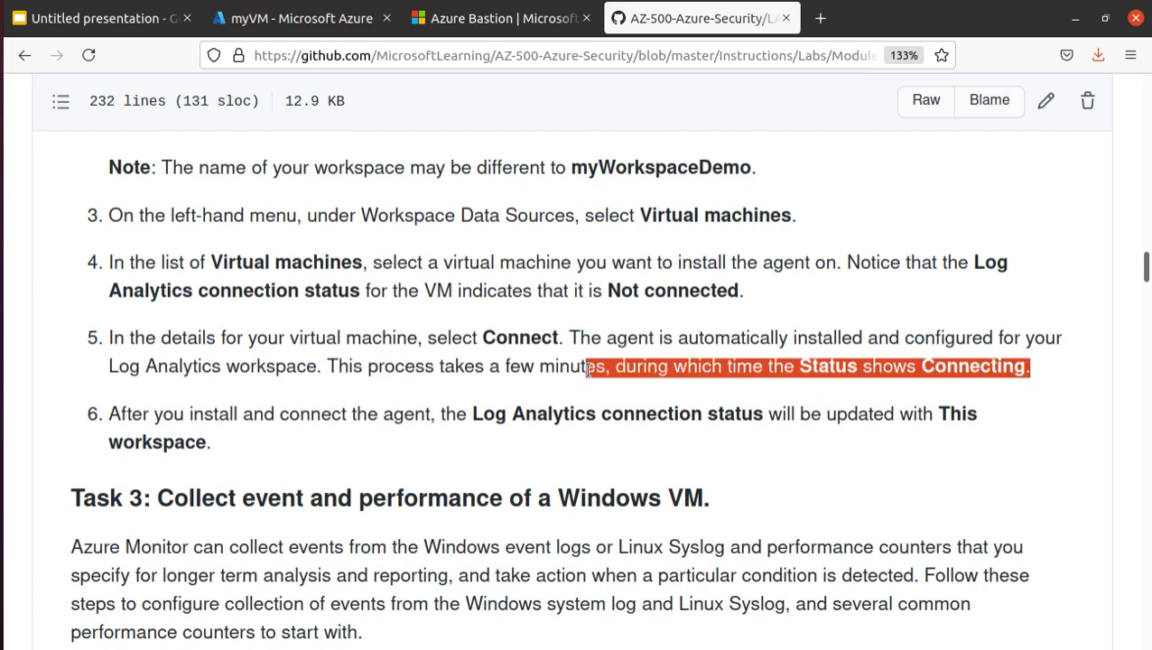
- Confirm myVM's status reads Connecting..., then scroll the lab page down to Task 3
{"action": "left_click", "coordinate": [302, 19]}
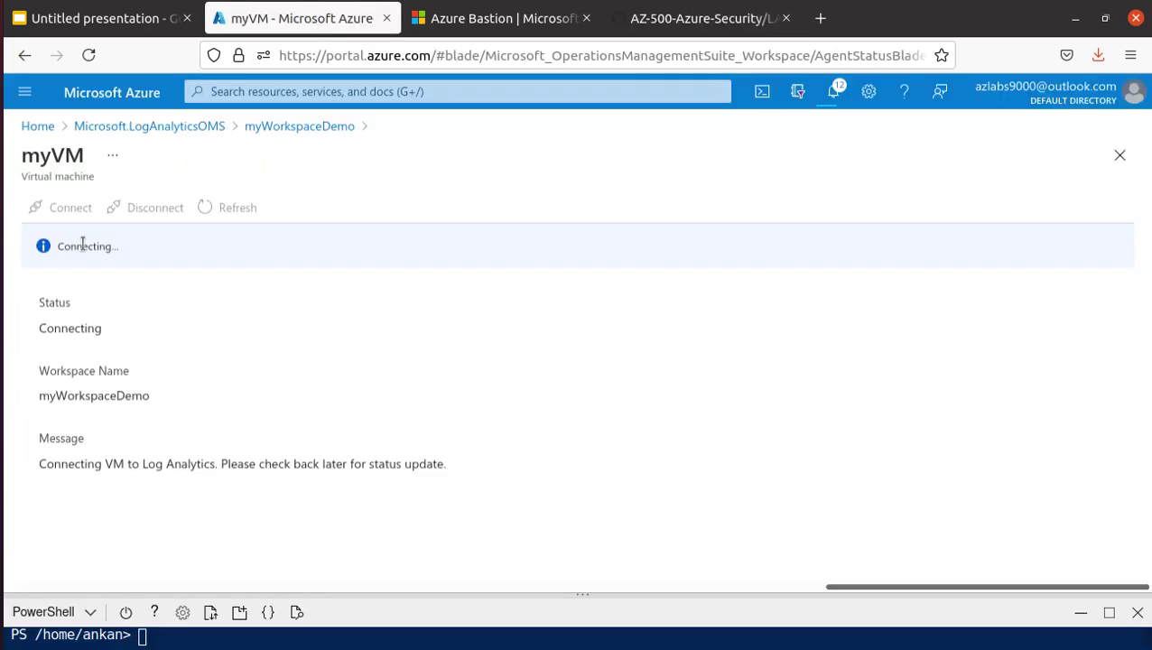
{"action": "left_click_drag", "start_coordinate": [123, 247], "coordinate": [45, 253]}
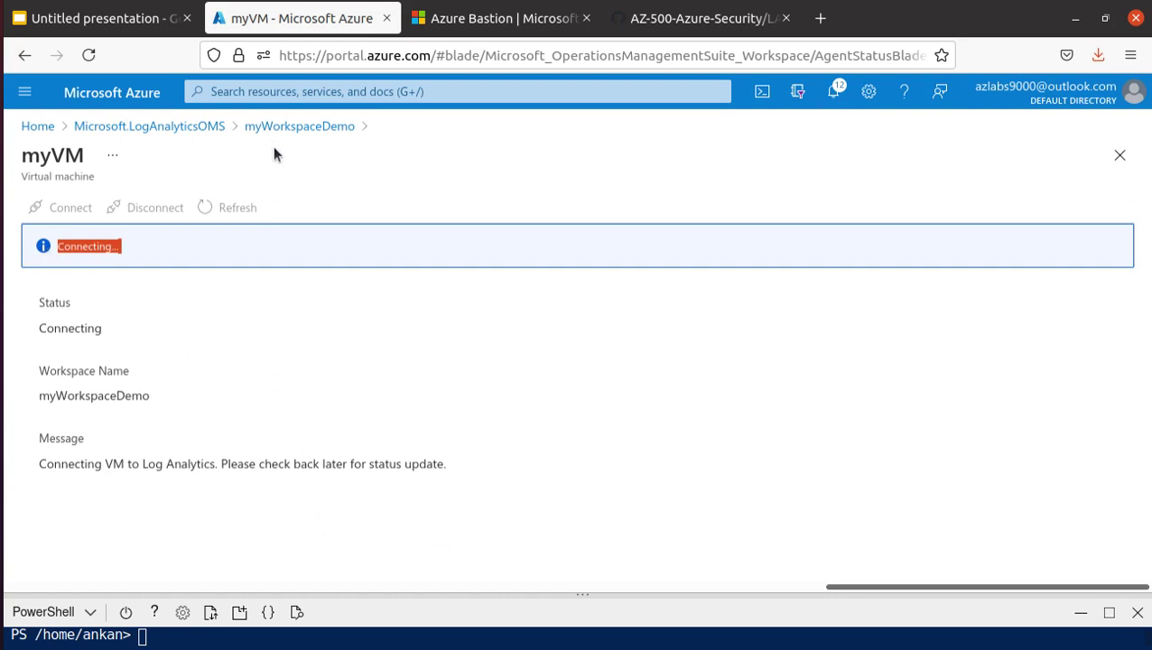
{"action": "left_click", "coordinate": [686, 18]}
{"action": "scroll", "coordinate": [482, 453], "scroll_direction": "down", "scroll_amount": 3}
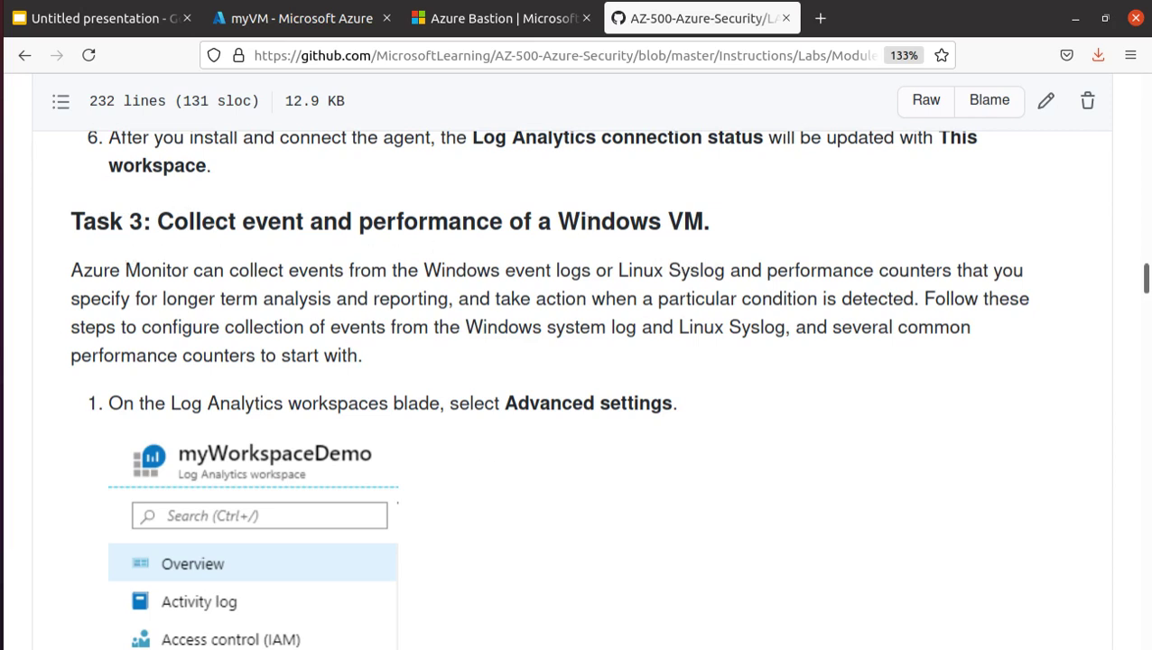
- Read the Task 3 introduction, marking Azure Monitor and Linux Syslog
{"action": "left_click_drag", "start_coordinate": [69, 270], "coordinate": [183, 273]}
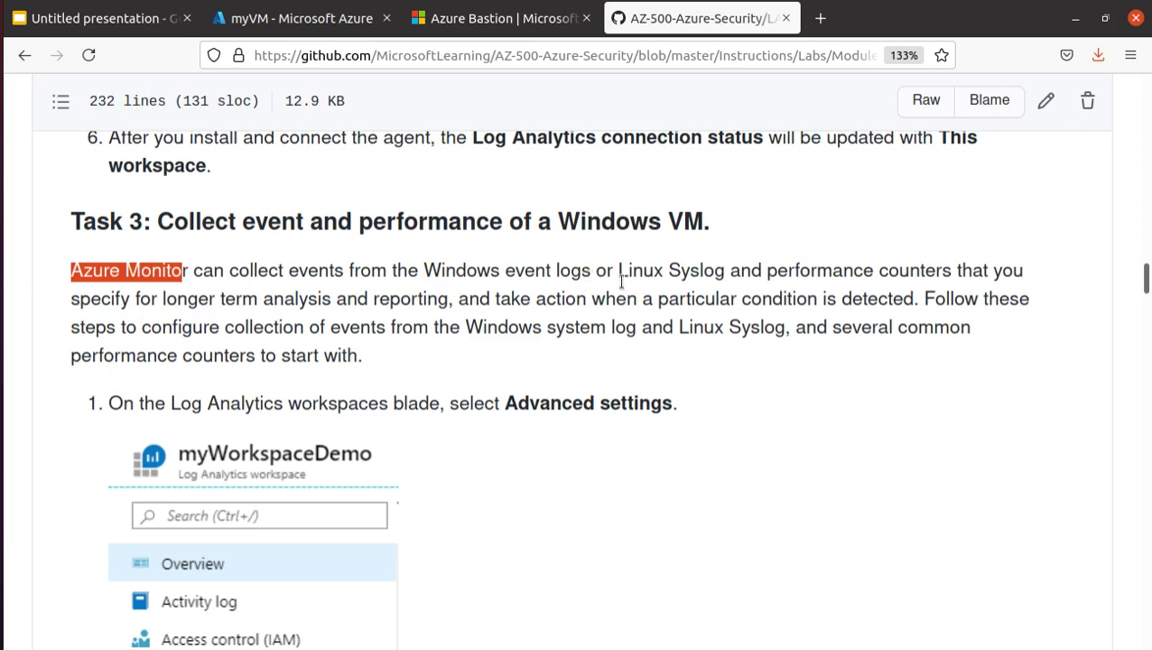
{"action": "left_click_drag", "start_coordinate": [623, 271], "coordinate": [713, 270]}
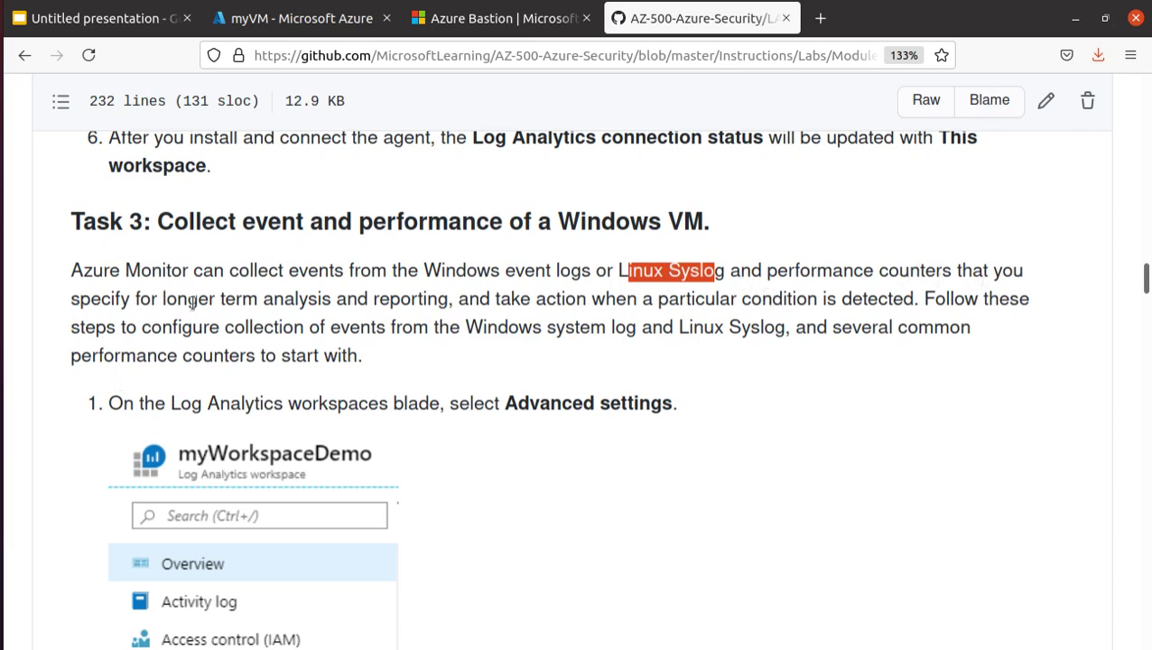
{"action": "left_click", "coordinate": [402, 301]}
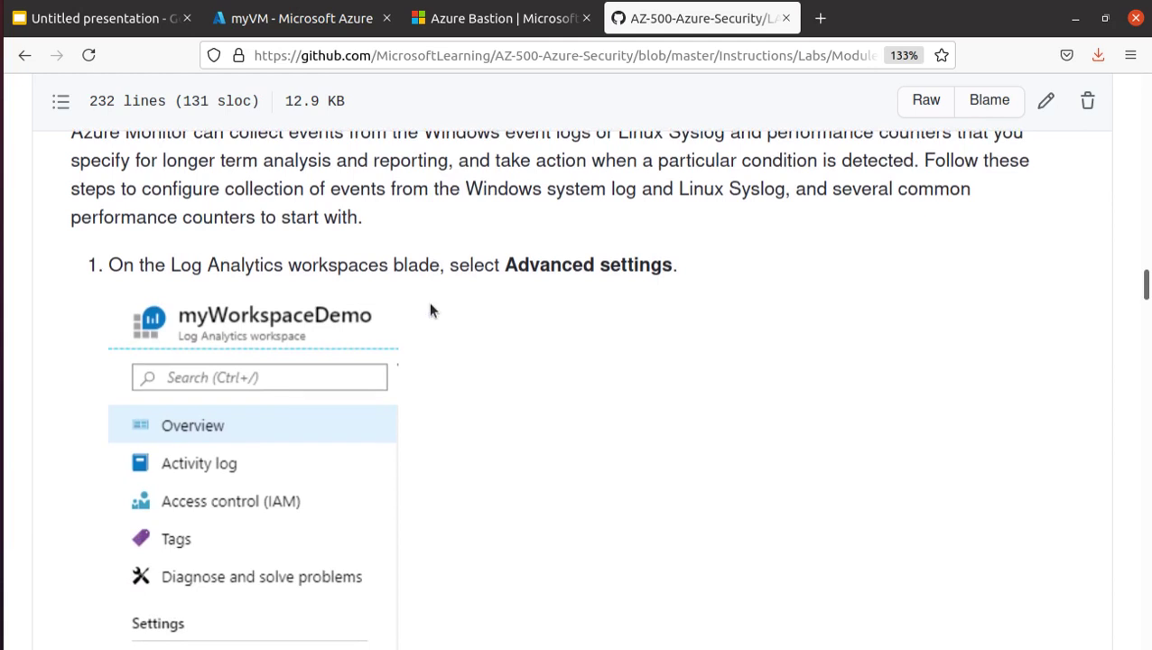
{"action": "scroll", "coordinate": [432, 312], "scroll_direction": "up", "scroll_amount": 1}
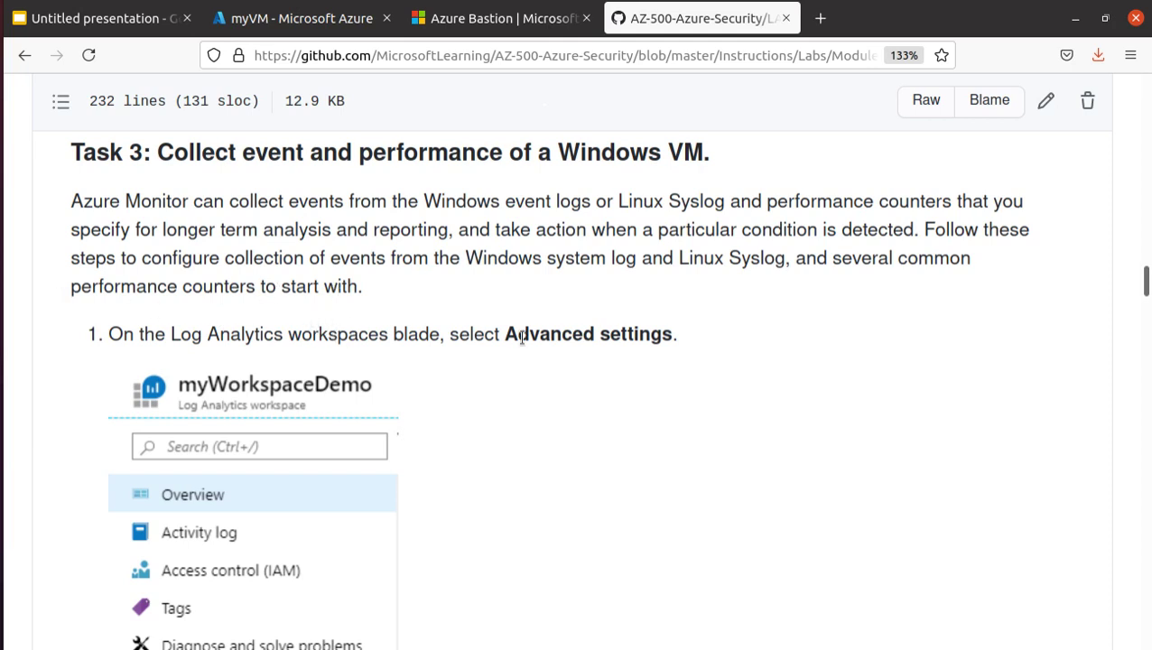
{"action": "scroll", "coordinate": [521, 338], "scroll_direction": "down", "scroll_amount": 3}
{"action": "scroll", "coordinate": [535, 345], "scroll_direction": "down", "scroll_amount": 2}
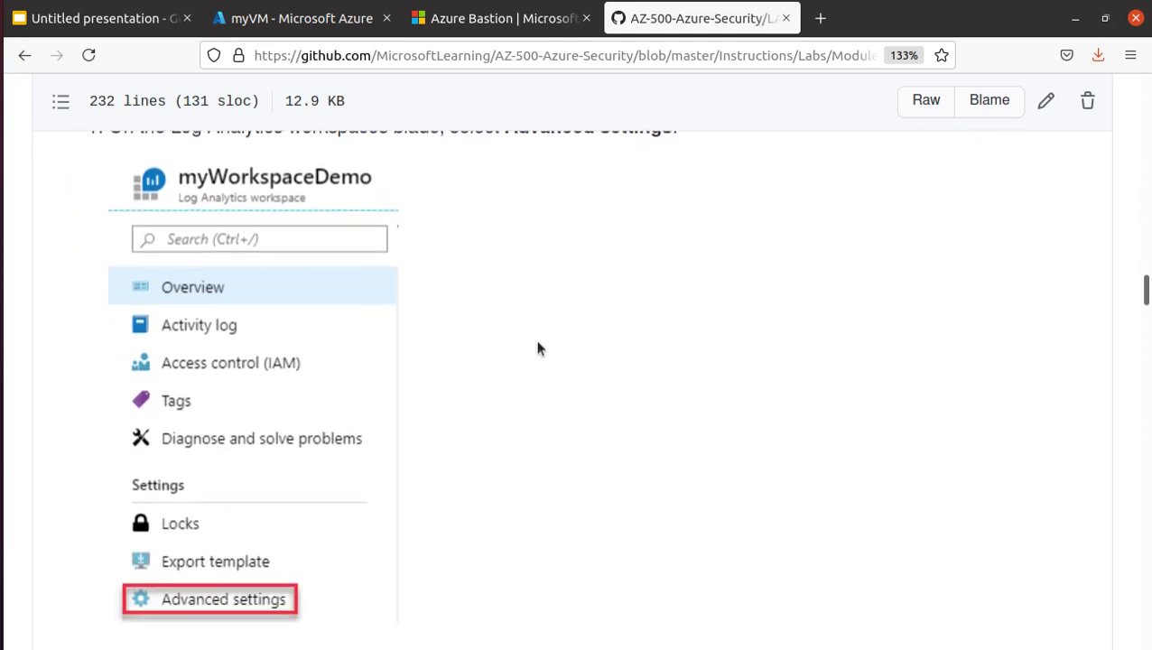
{"action": "scroll", "coordinate": [206, 456], "scroll_direction": "down", "scroll_amount": 6}
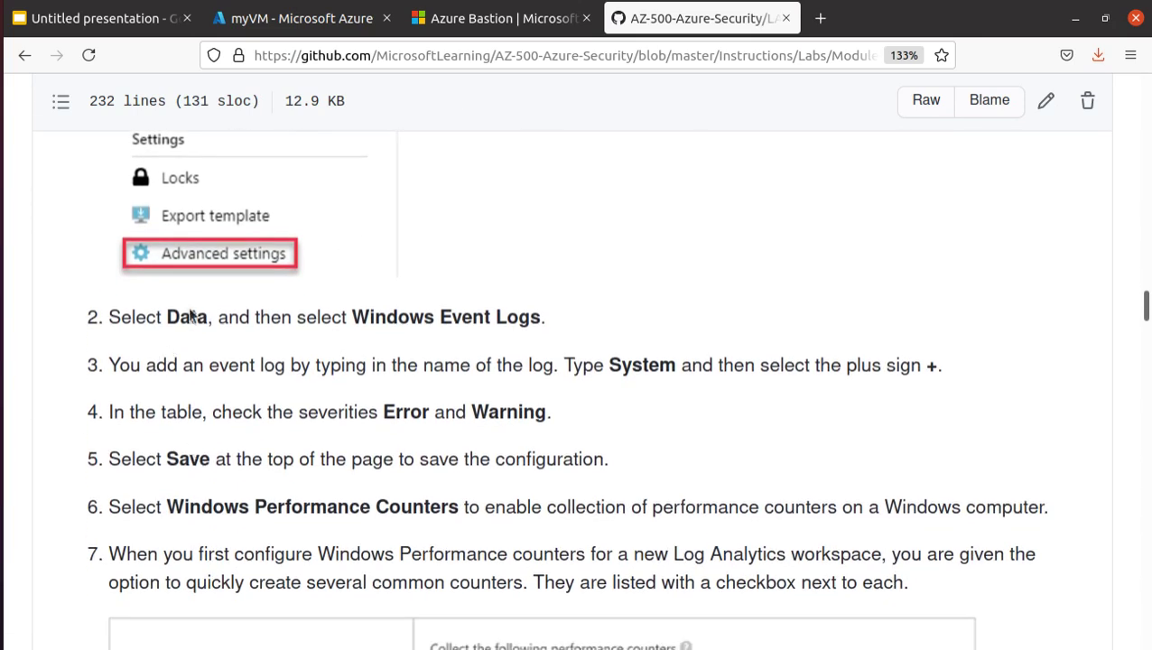
- Highlight step 2 about Data and Windows Event Logs, then go back to the myVM page
{"action": "double_click", "coordinate": [188, 315]}
{"action": "left_click", "coordinate": [434, 316]}
{"action": "triple_click", "coordinate": [435, 316]}
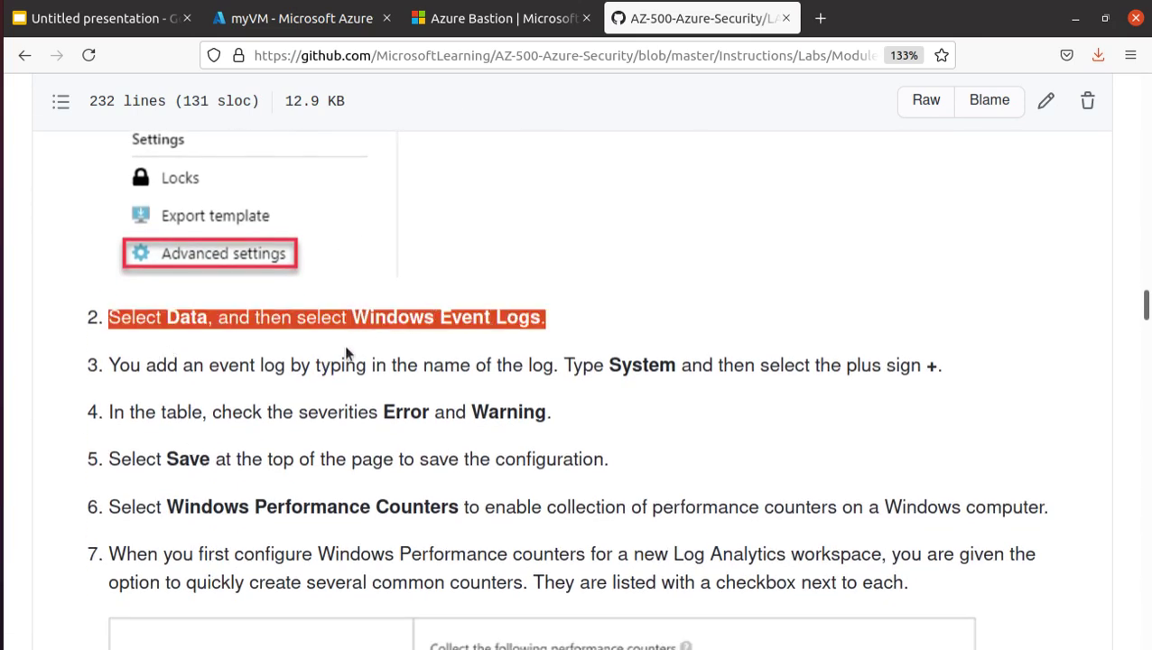
{"action": "left_click", "coordinate": [309, 18]}
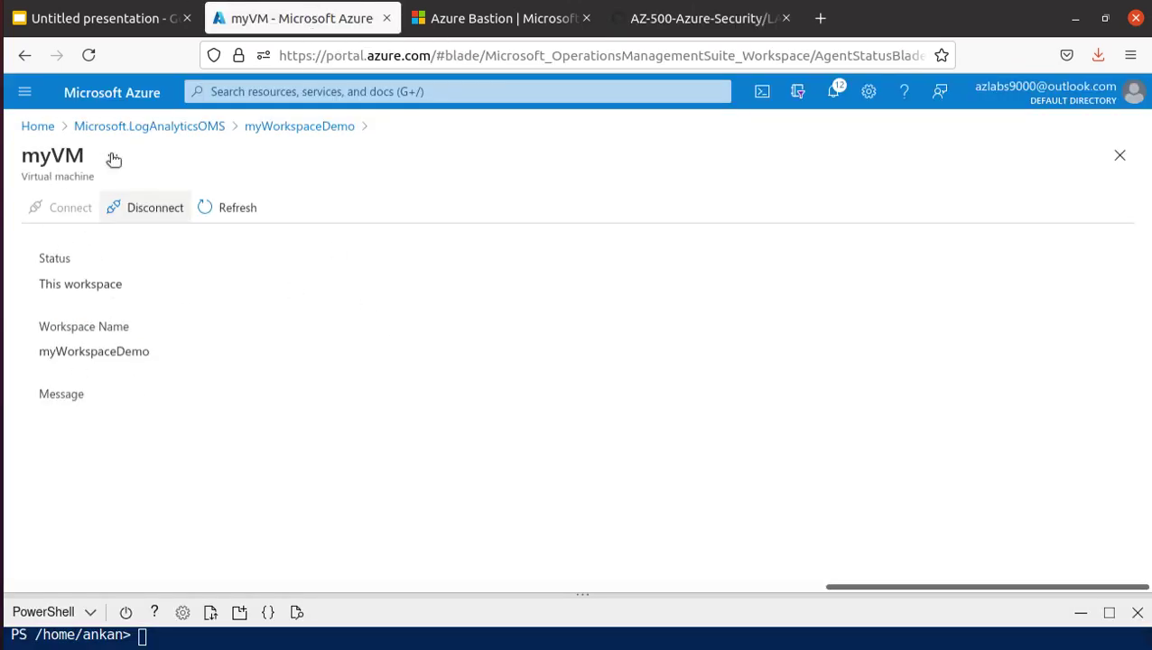
- Note myVM's 'This workspace' status, then open myWorkspaceDemo's Advanced settings
{"action": "left_click_drag", "start_coordinate": [136, 286], "coordinate": [11, 294]}
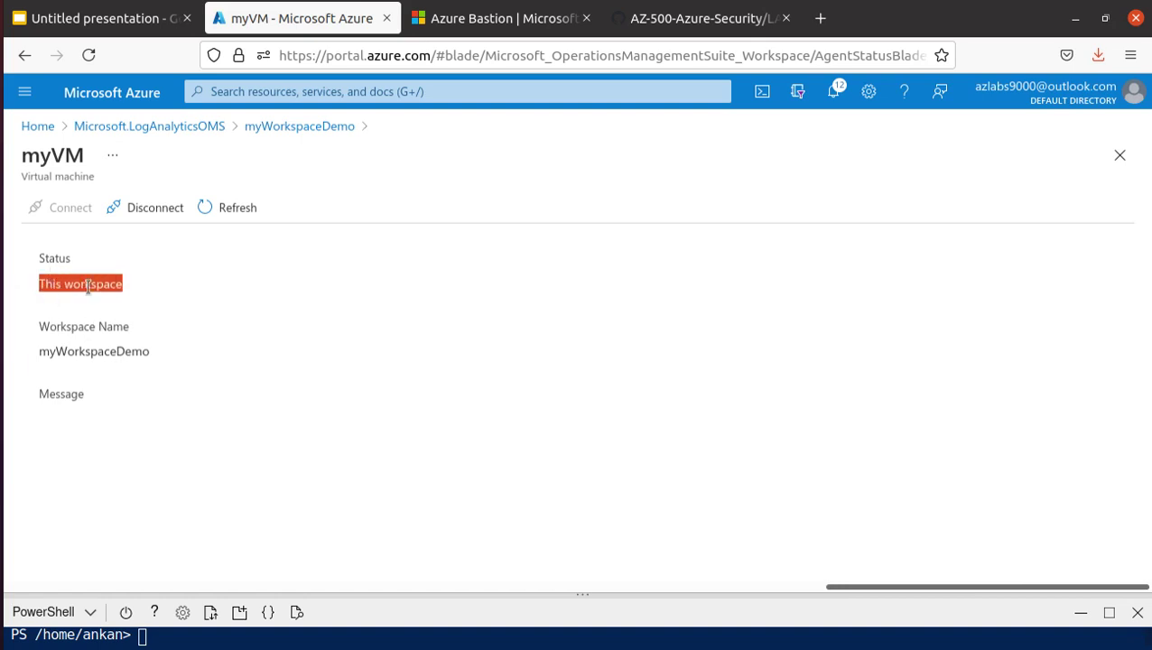
{"action": "left_click", "coordinate": [315, 129]}
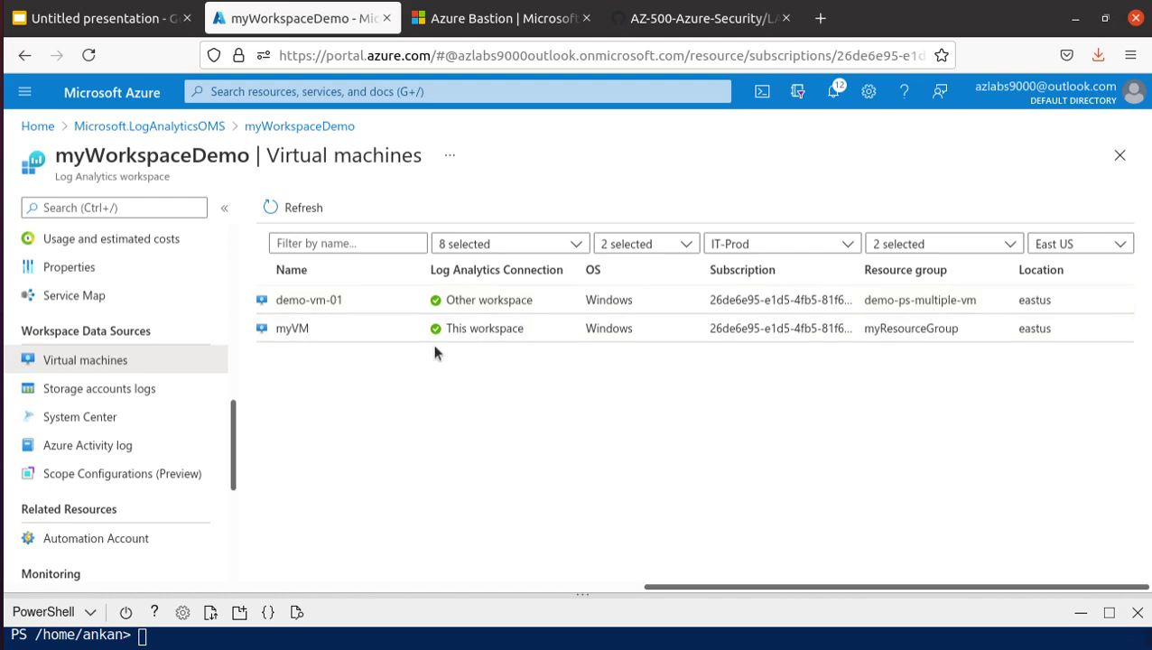
{"action": "scroll", "coordinate": [154, 422], "scroll_direction": "down", "scroll_amount": 3}
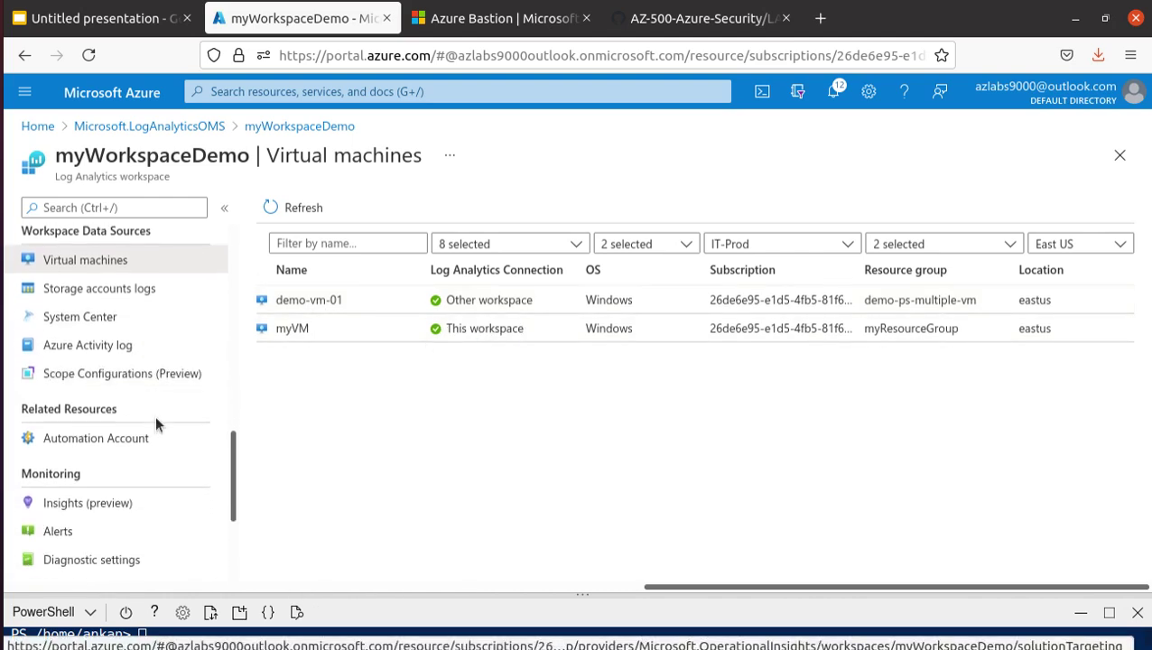
{"action": "scroll", "coordinate": [155, 420], "scroll_direction": "down", "scroll_amount": 2}
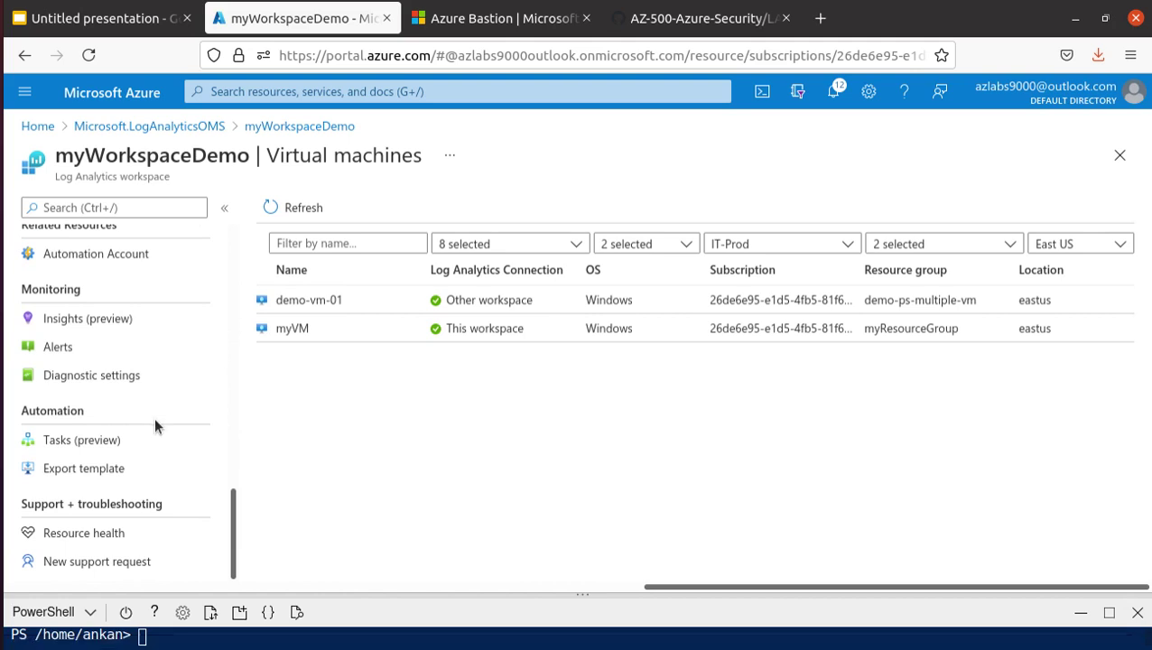
{"action": "scroll", "coordinate": [153, 417], "scroll_direction": "up", "scroll_amount": 4}
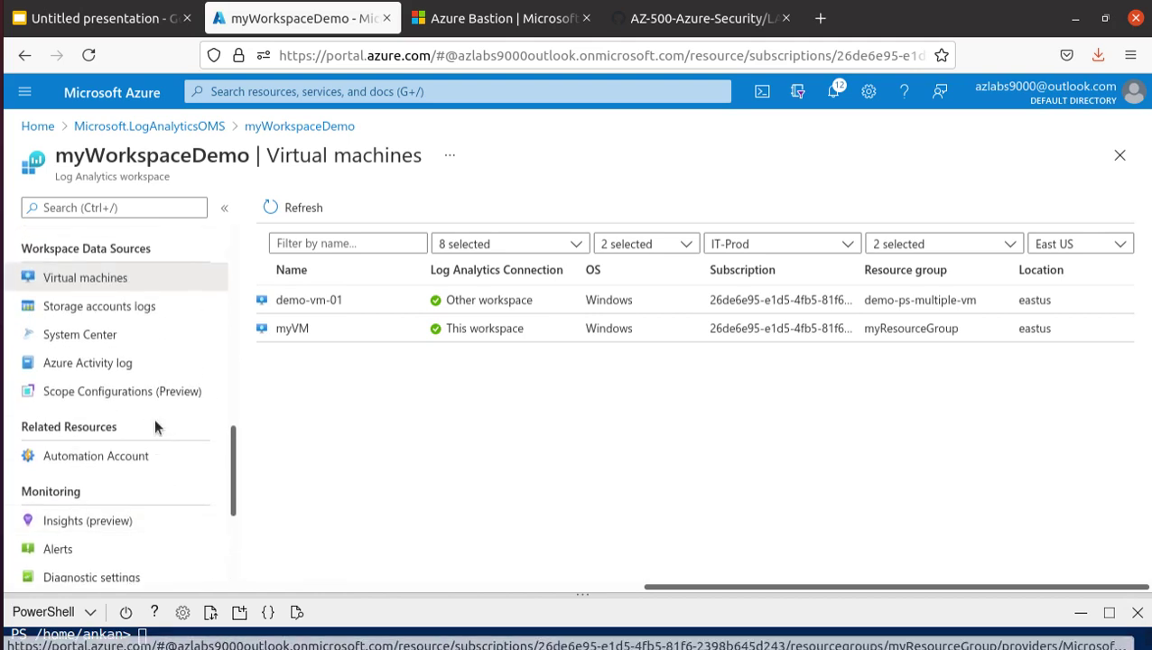
{"action": "scroll", "coordinate": [154, 418], "scroll_direction": "up", "scroll_amount": 5}
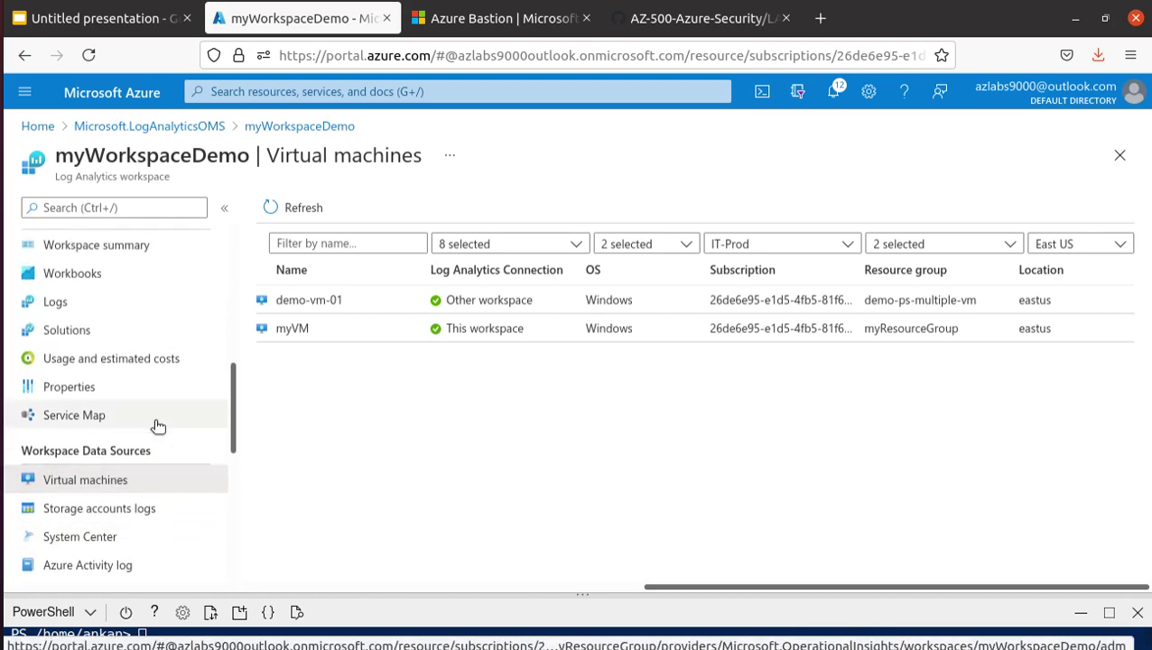
{"action": "scroll", "coordinate": [154, 433], "scroll_direction": "up", "scroll_amount": 3}
{"action": "left_click", "coordinate": [91, 434]}
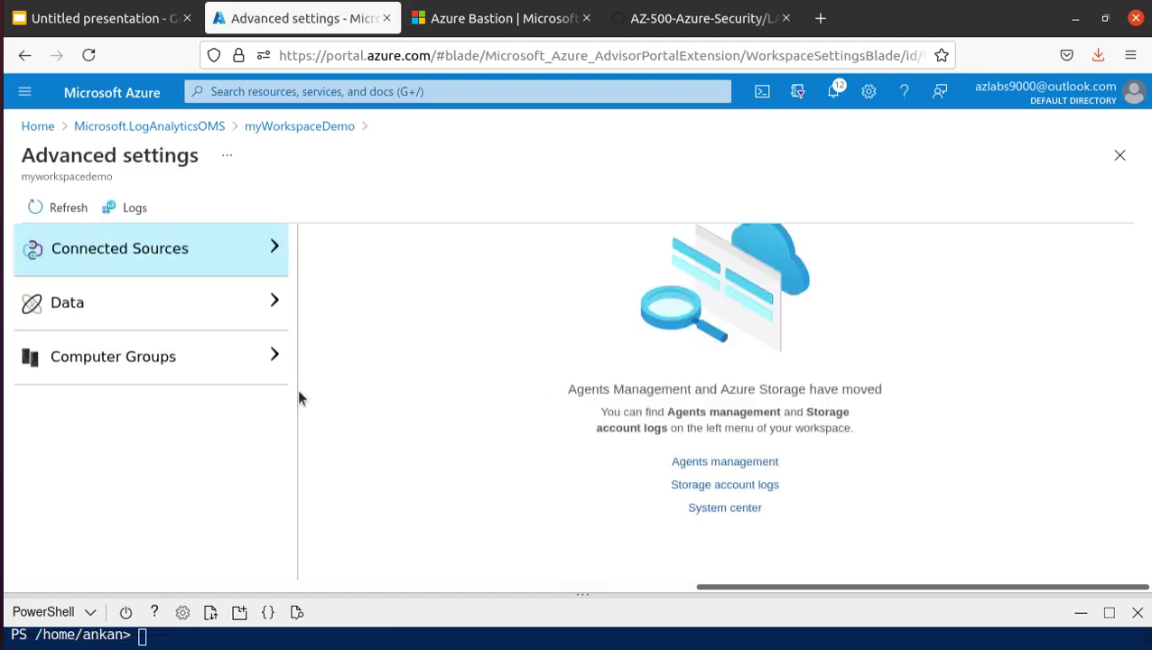
- Browse the workspace's Data sources, from Syslog through to Windows Event Logs
{"action": "left_click", "coordinate": [83, 303]}
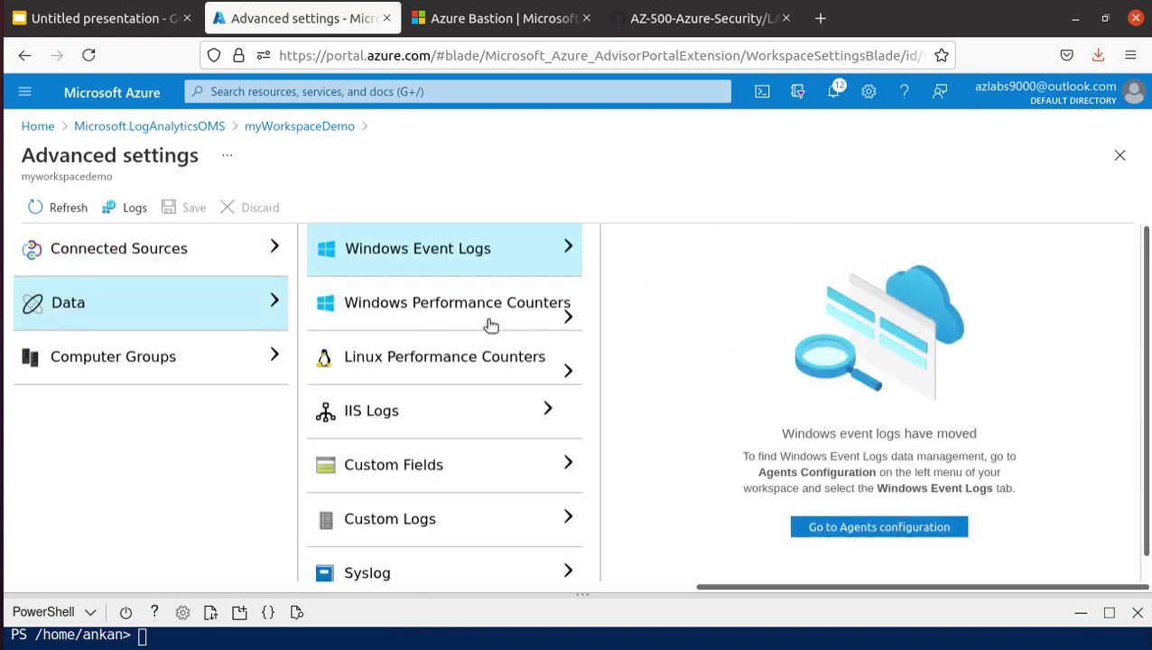
{"action": "scroll", "coordinate": [470, 488], "scroll_direction": "down", "scroll_amount": 1}
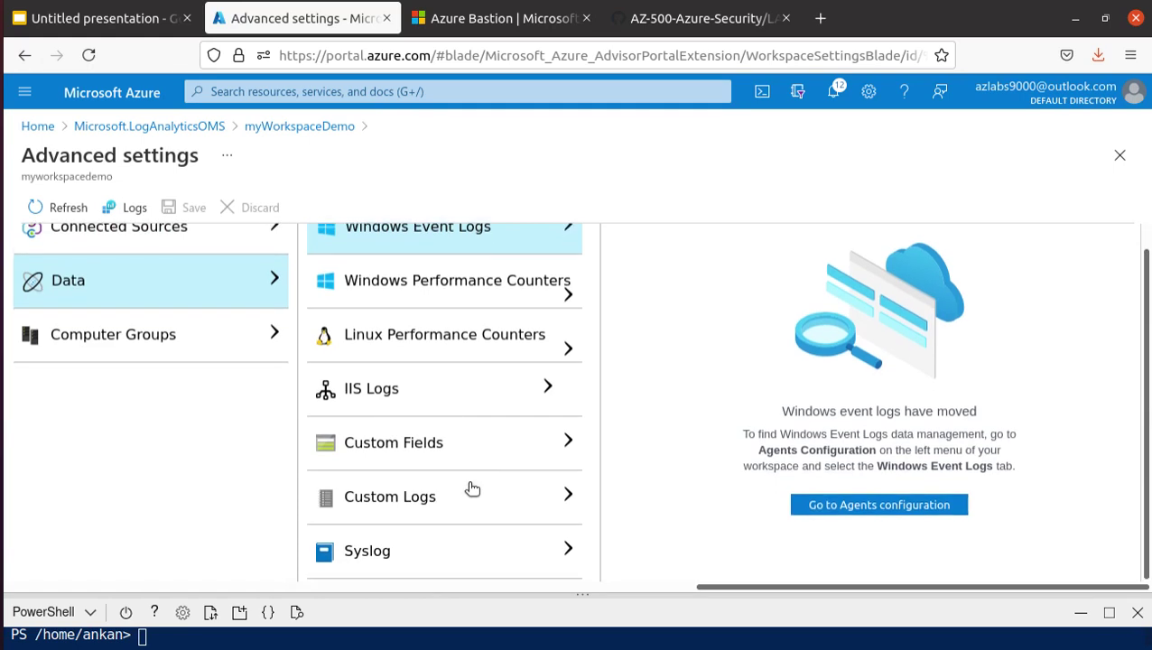
{"action": "scroll", "coordinate": [470, 489], "scroll_direction": "up", "scroll_amount": 1}
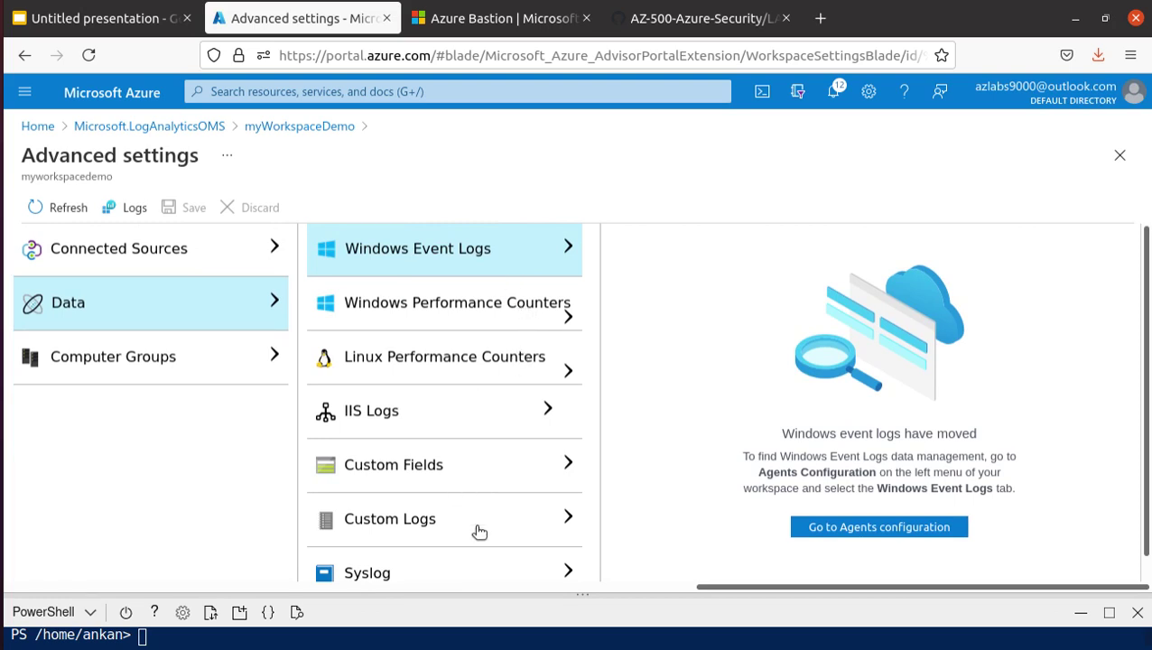
{"action": "left_click", "coordinate": [497, 574]}
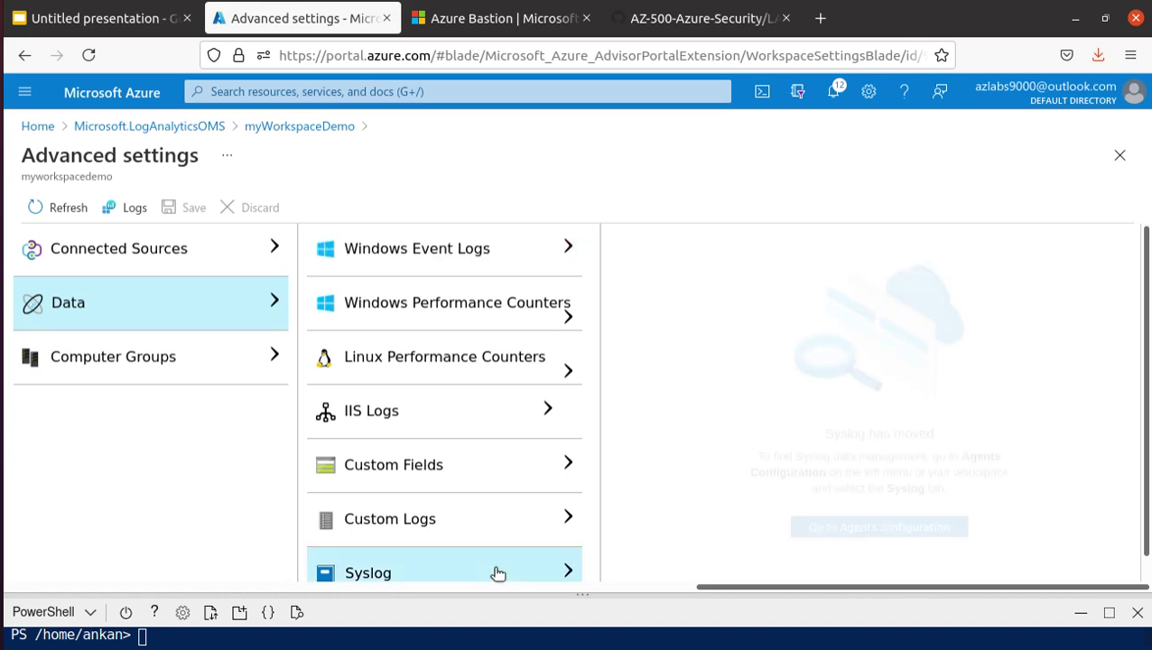
{"action": "left_click", "coordinate": [499, 530]}
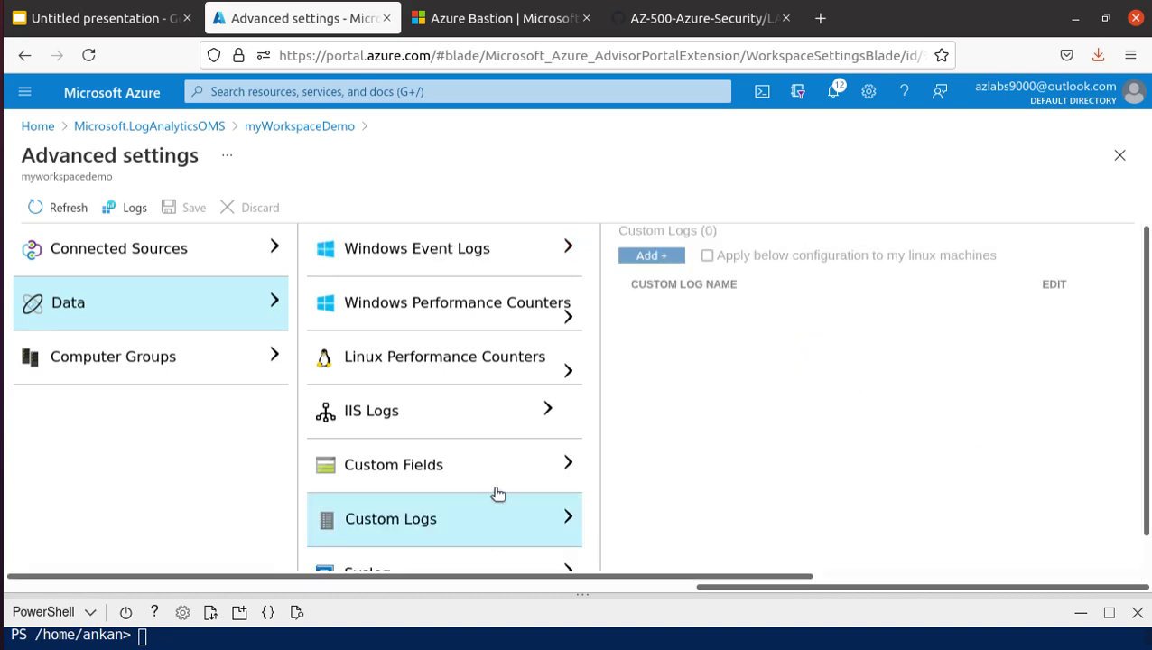
{"action": "left_click", "coordinate": [492, 465]}
{"action": "left_click", "coordinate": [483, 415]}
{"action": "left_click", "coordinate": [476, 353]}
{"action": "left_click", "coordinate": [471, 306]}
{"action": "left_click", "coordinate": [465, 255]}
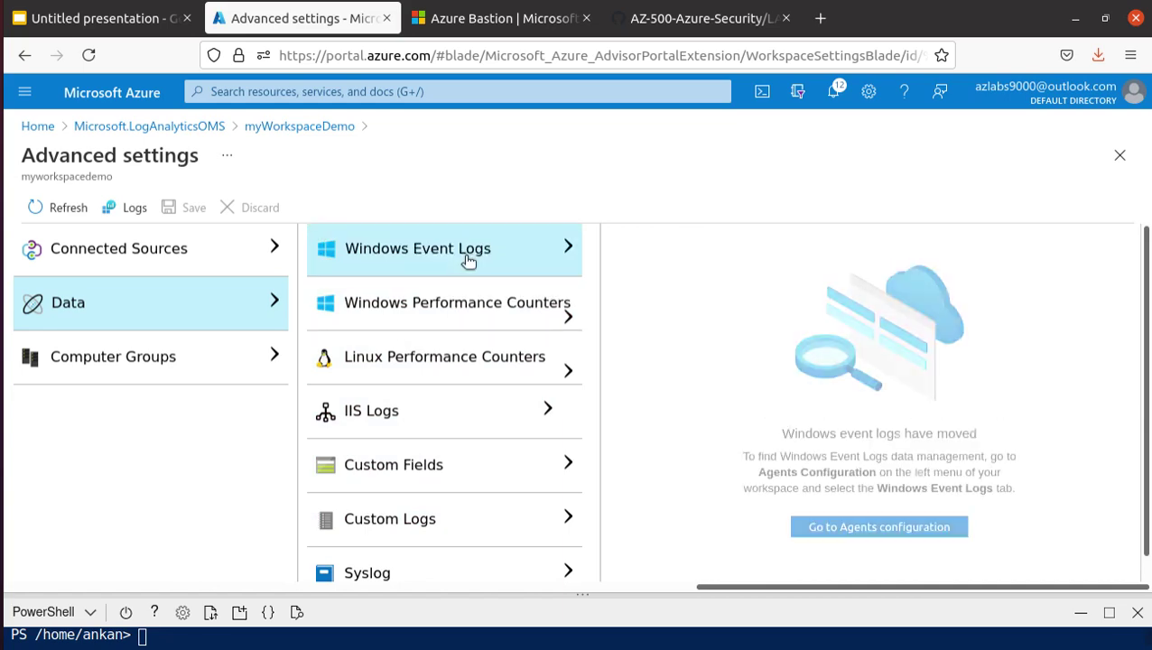
- Copy the log name 'System' from step 3 of the lab instructions
{"action": "left_click", "coordinate": [681, 21]}
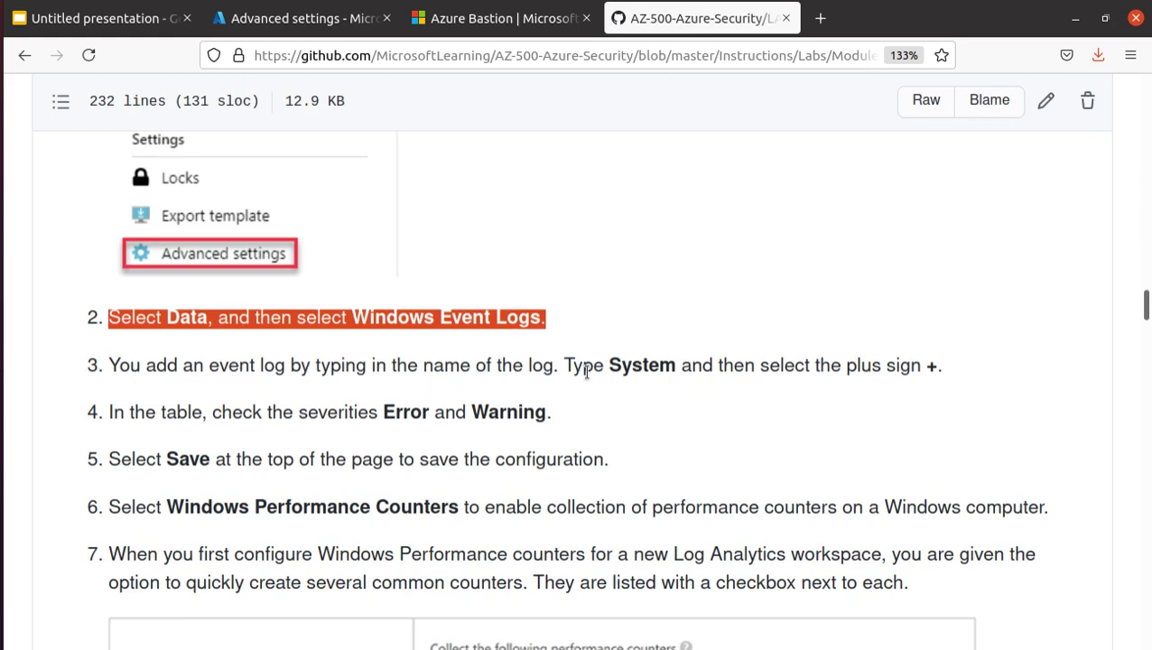
{"action": "left_click_drag", "start_coordinate": [609, 368], "coordinate": [675, 368]}
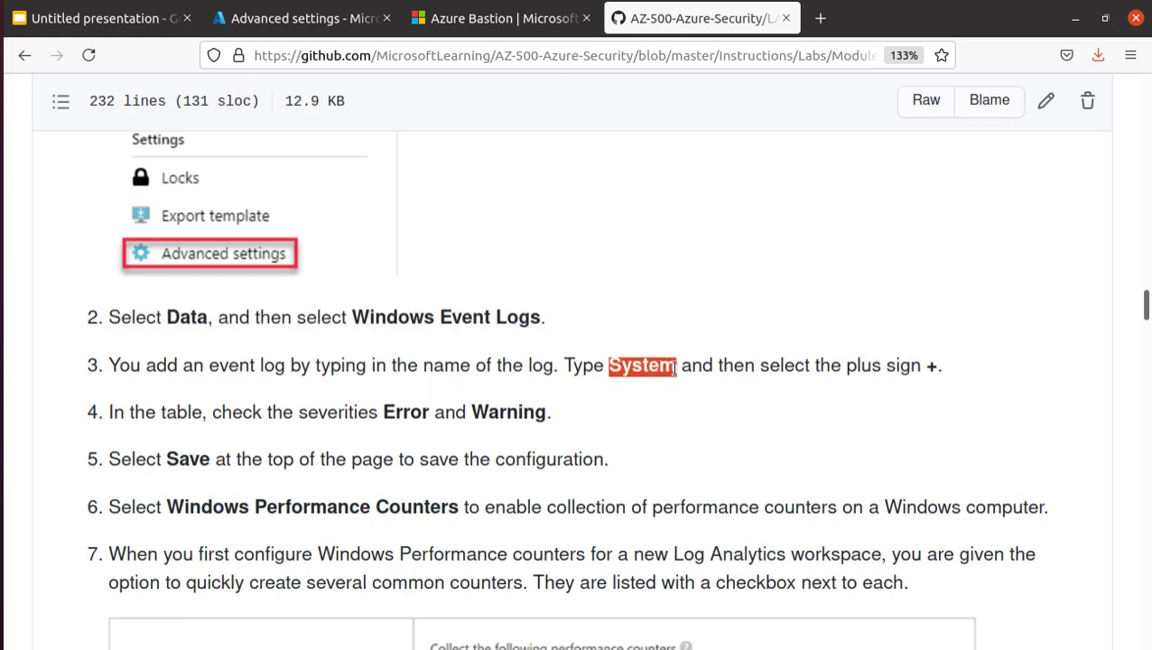
{"action": "right_click", "coordinate": [668, 369]}
{"action": "left_click", "coordinate": [693, 385]}
- Open the Agents configuration for Windows event logs
{"action": "left_click", "coordinate": [270, 21]}
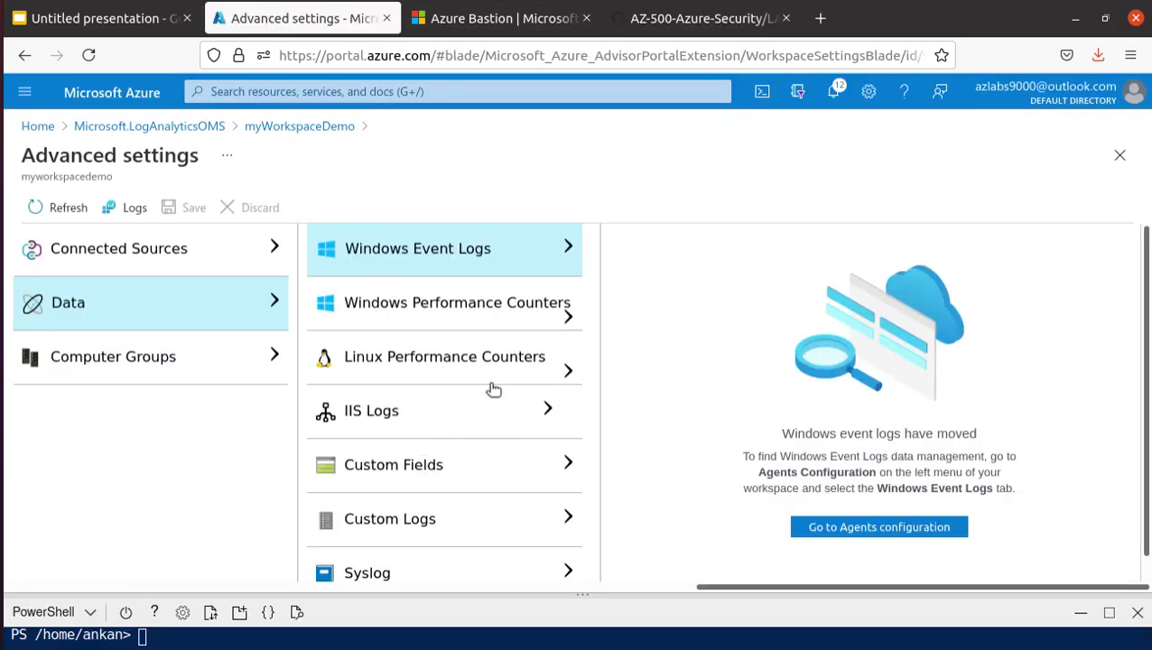
{"action": "scroll", "coordinate": [794, 430], "scroll_direction": "down", "scroll_amount": 1}
{"action": "scroll", "coordinate": [794, 430], "scroll_direction": "up", "scroll_amount": 1}
{"action": "left_click", "coordinate": [931, 531]}
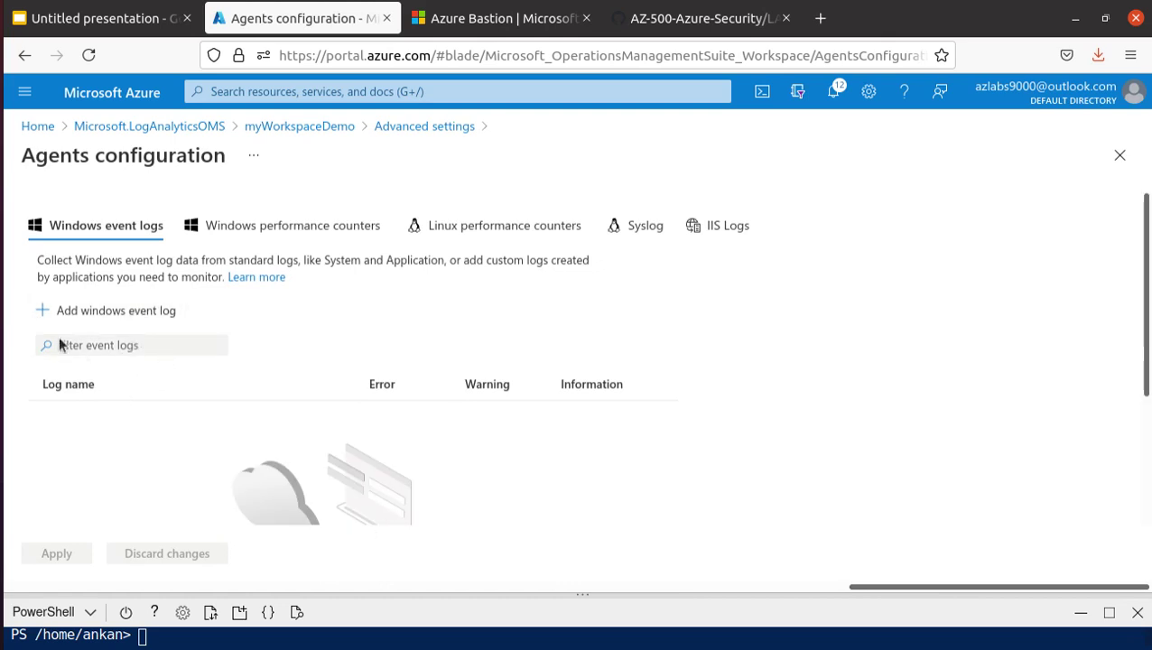
- Add a Windows event log entry, pasting and selecting System
{"action": "left_click", "coordinate": [116, 312]}
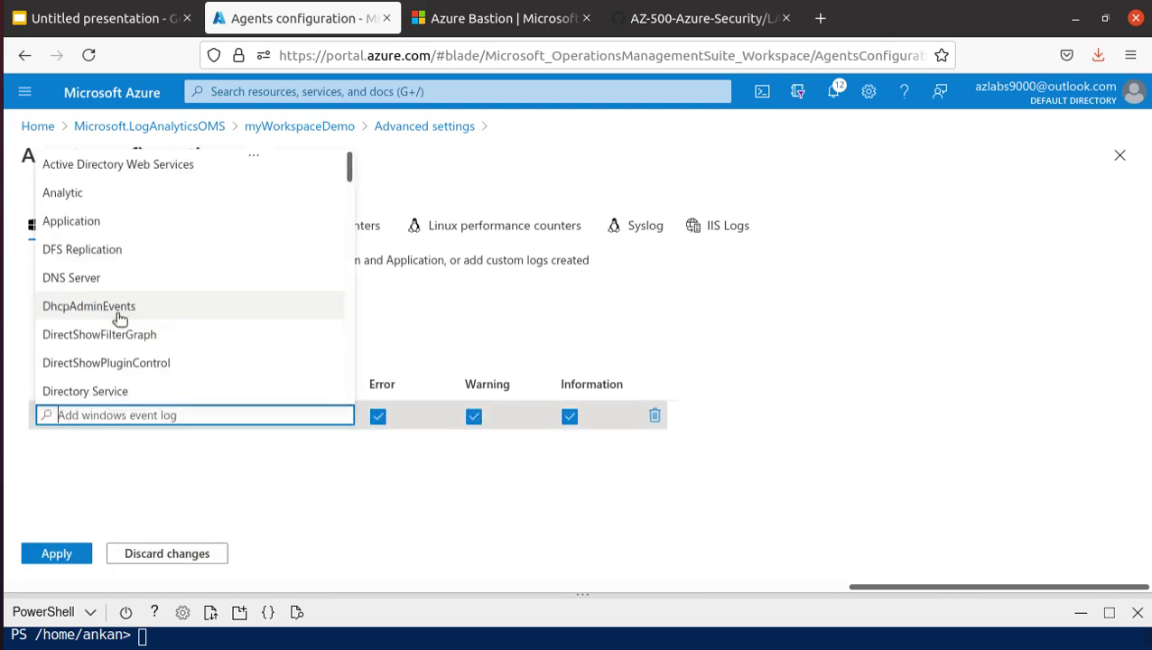
{"action": "right_click", "coordinate": [147, 415]}
{"action": "left_click", "coordinate": [213, 515]}
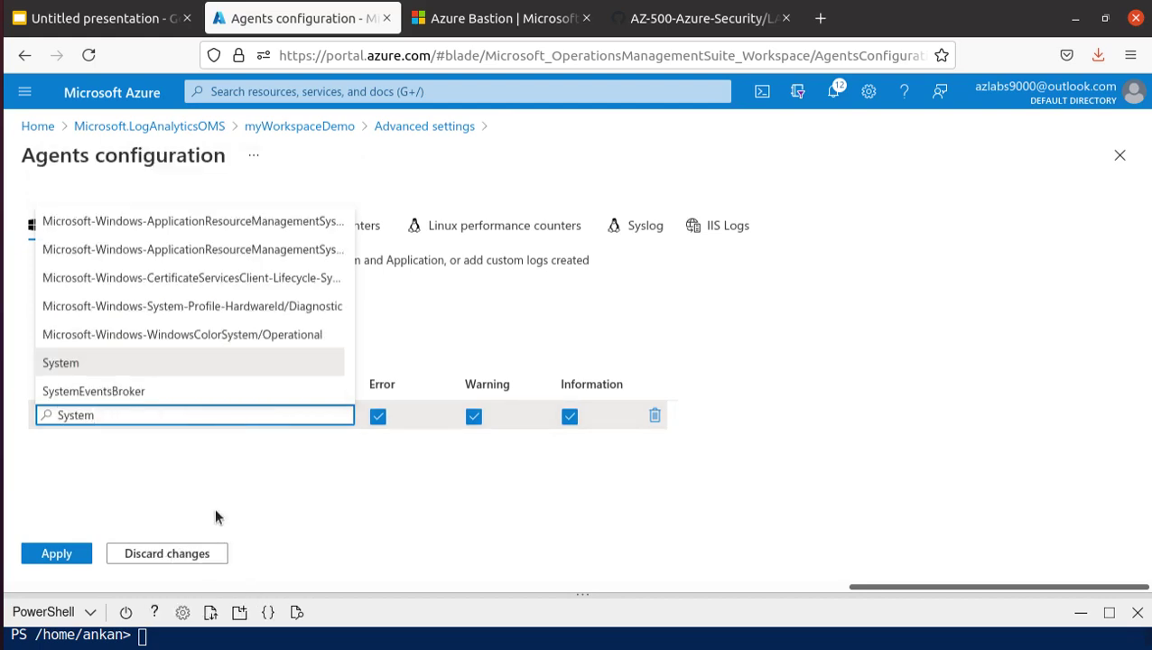
{"action": "left_click", "coordinate": [65, 364]}
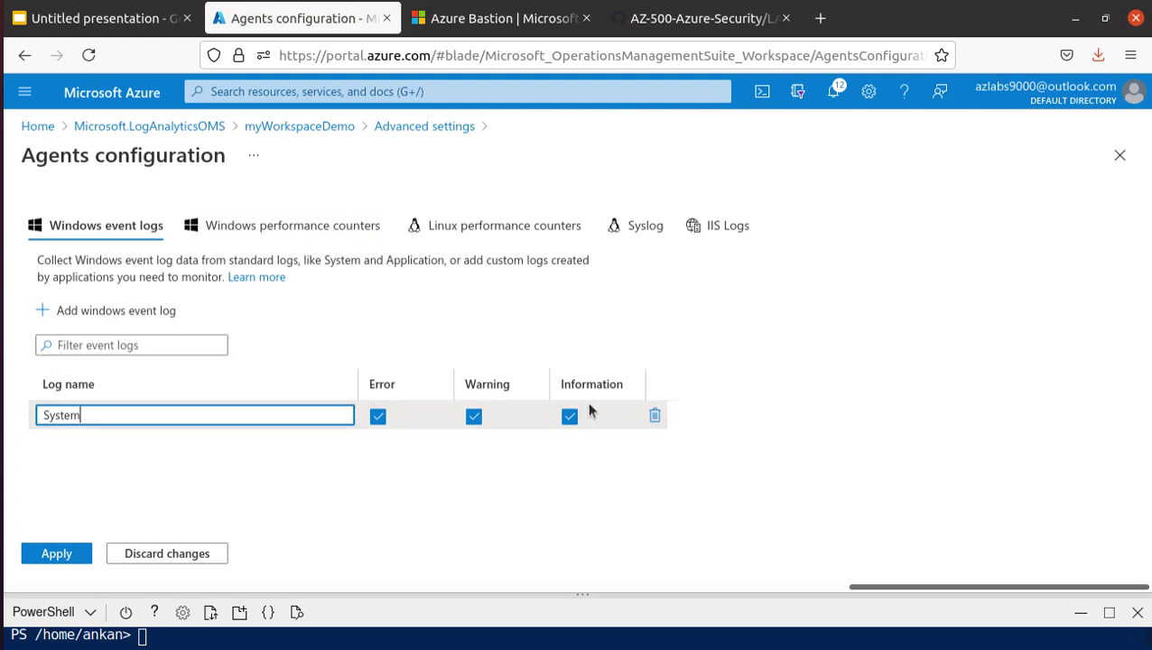
{"action": "left_click", "coordinate": [680, 25]}
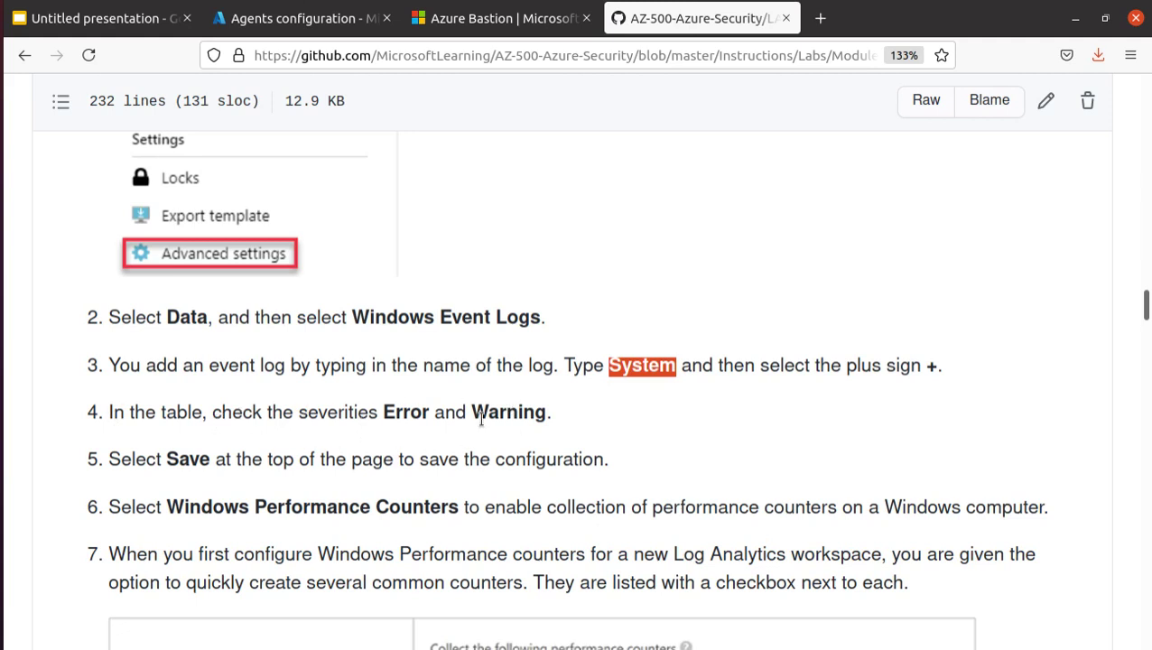
{"action": "left_click", "coordinate": [273, 17]}
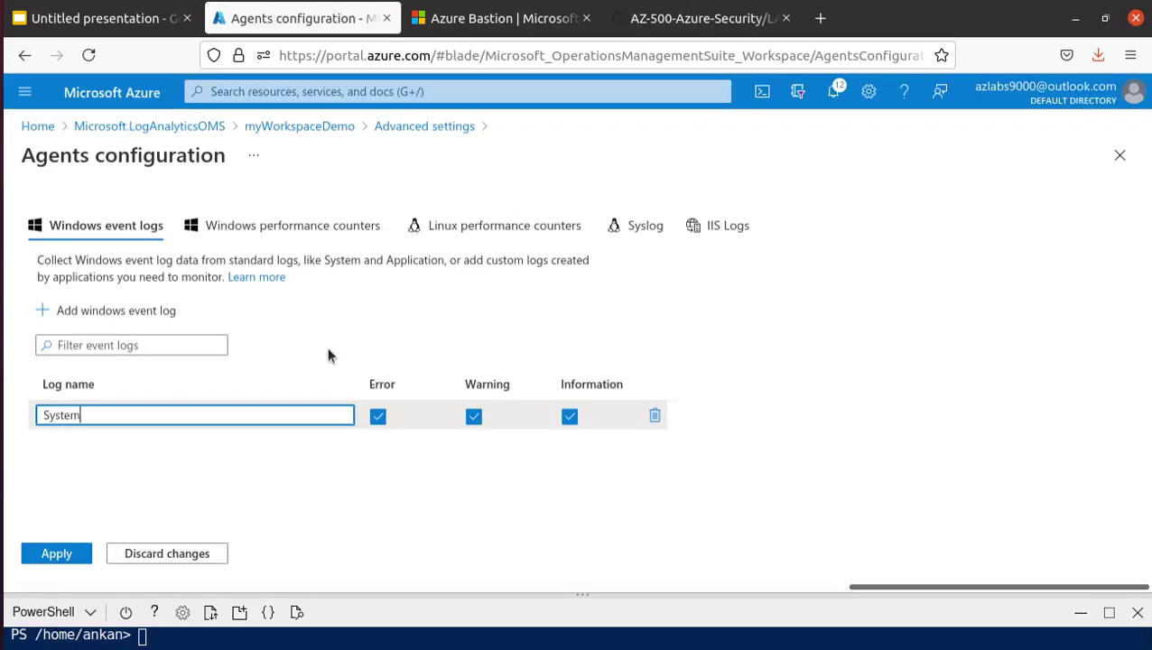
- Uncheck Information so System collects only Error and Warning, and apply the configuration
{"action": "left_click", "coordinate": [569, 416]}
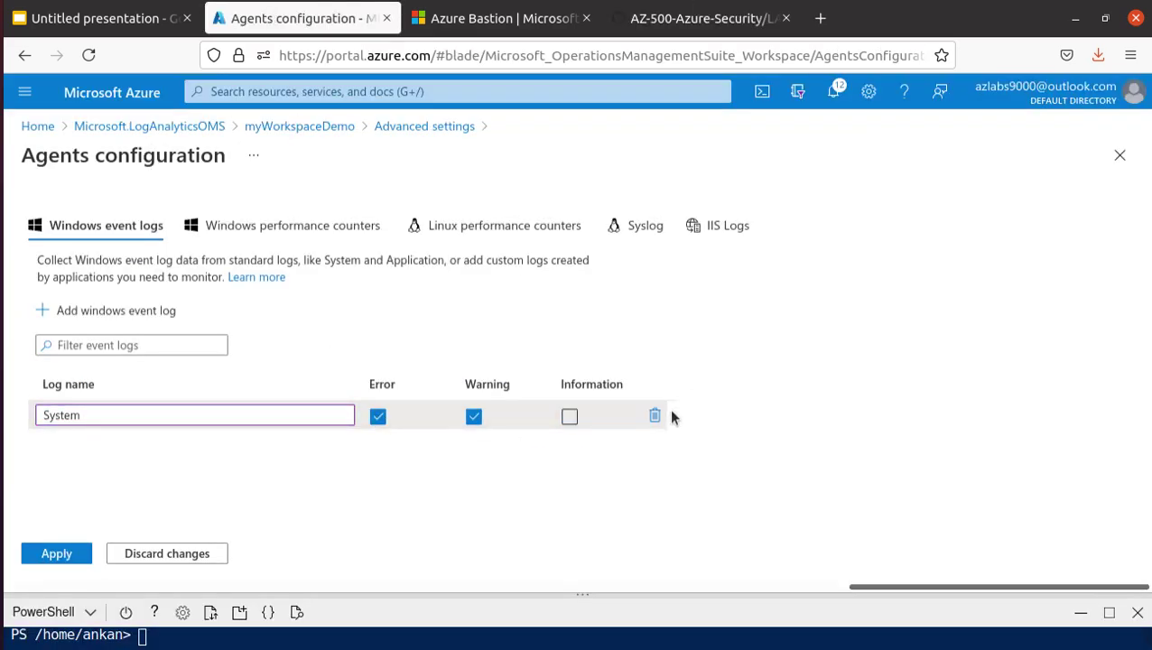
{"action": "left_click", "coordinate": [687, 18]}
{"action": "scroll", "coordinate": [207, 390], "scroll_direction": "down", "scroll_amount": 1}
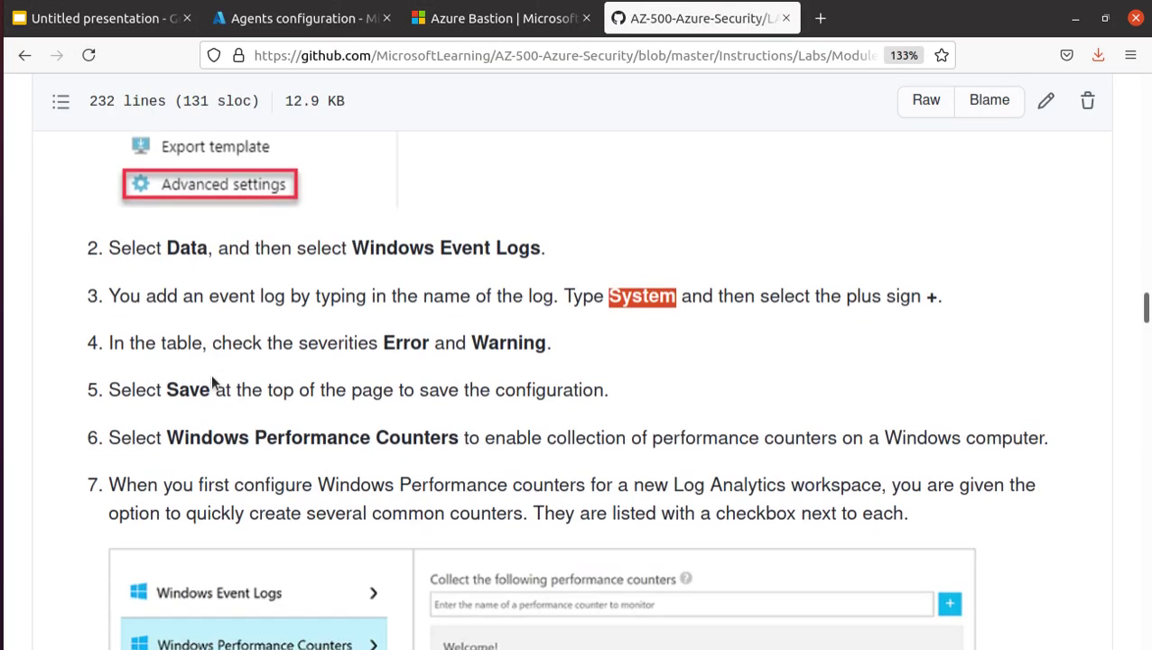
{"action": "triple_click", "coordinate": [570, 389]}
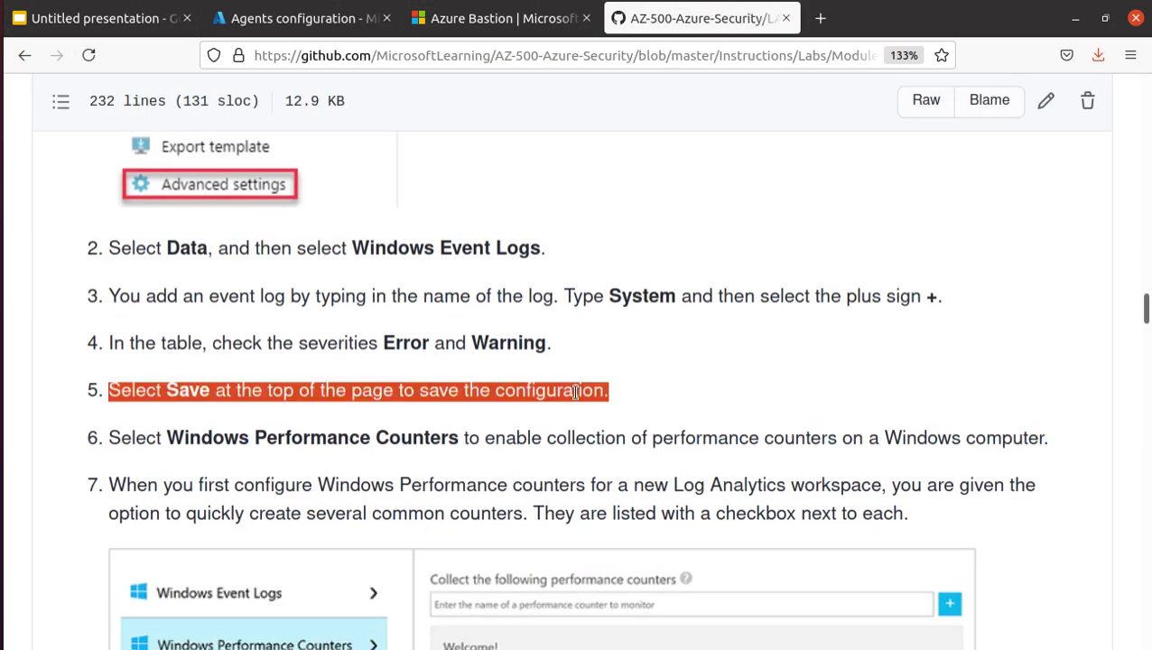
{"action": "left_click", "coordinate": [572, 389]}
{"action": "left_click", "coordinate": [298, 20]}
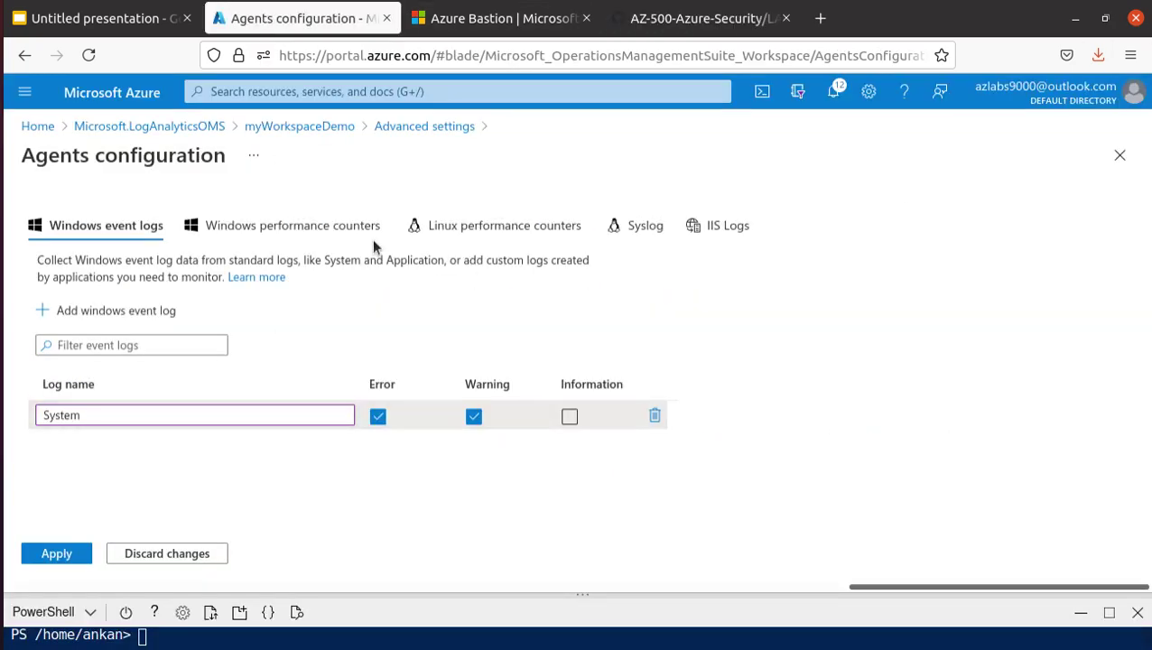
{"action": "left_click", "coordinate": [59, 557]}
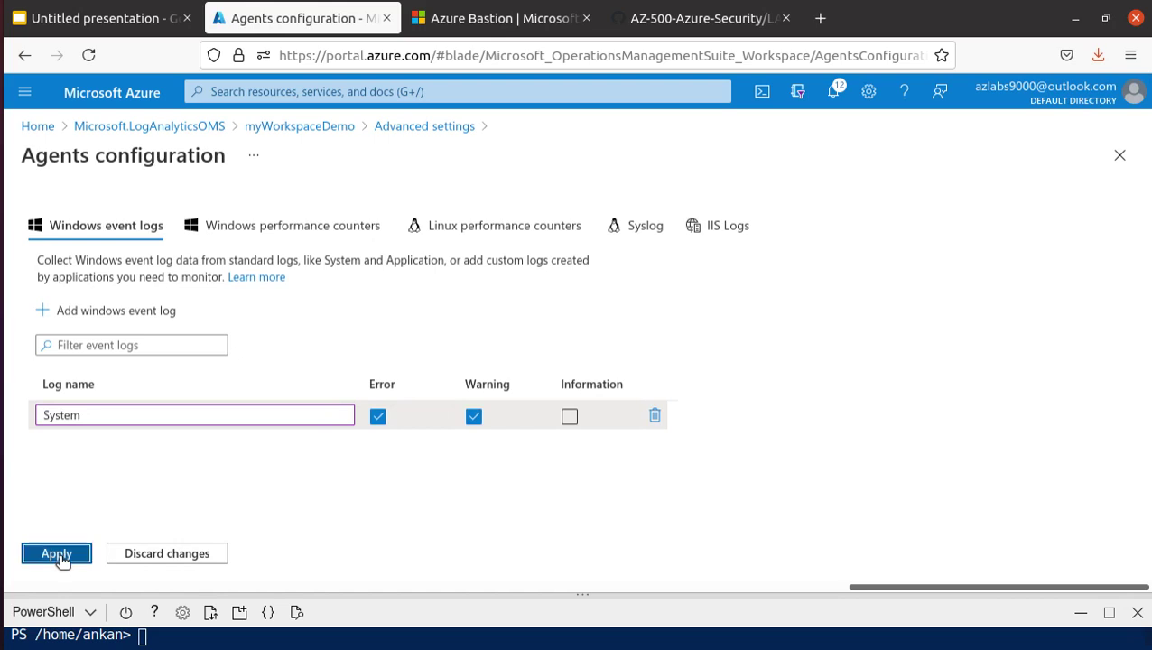
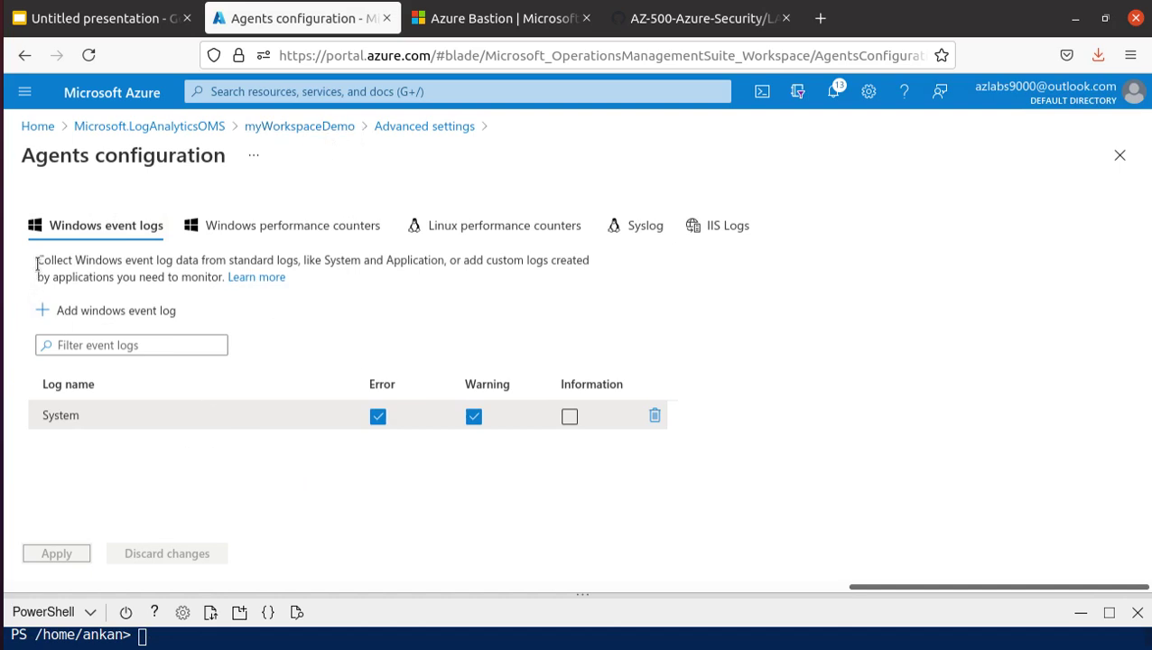
- Highlight the event log description and the lab's Windows Performance Counters step
{"action": "left_click_drag", "start_coordinate": [39, 259], "coordinate": [220, 280]}
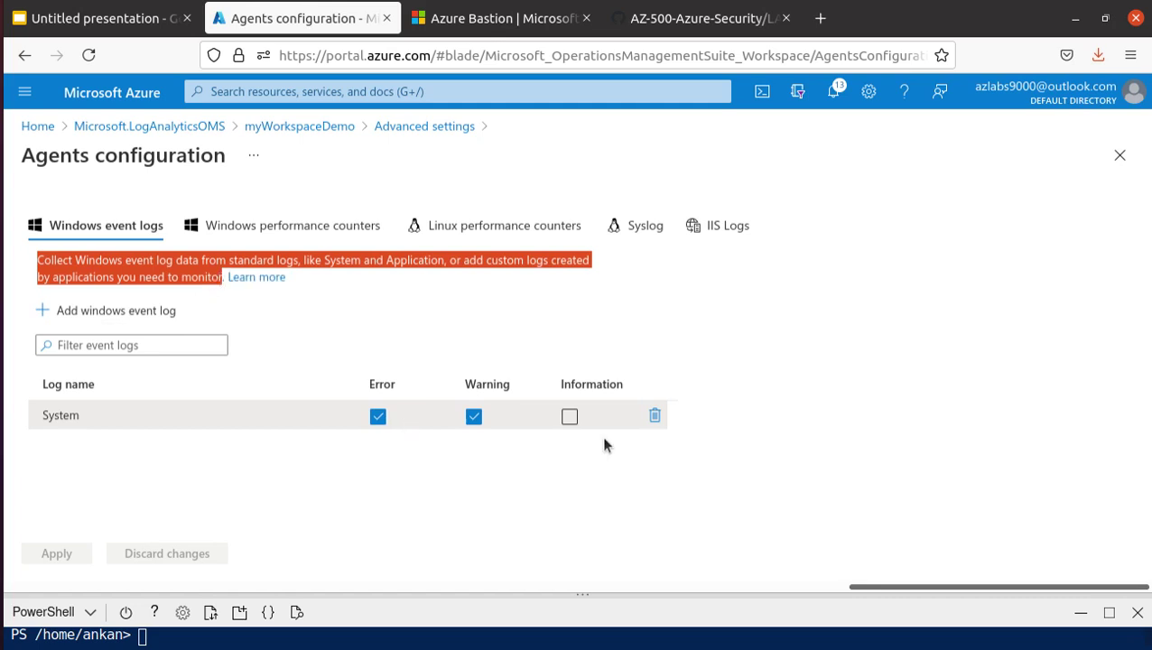
{"action": "left_click", "coordinate": [717, 20]}
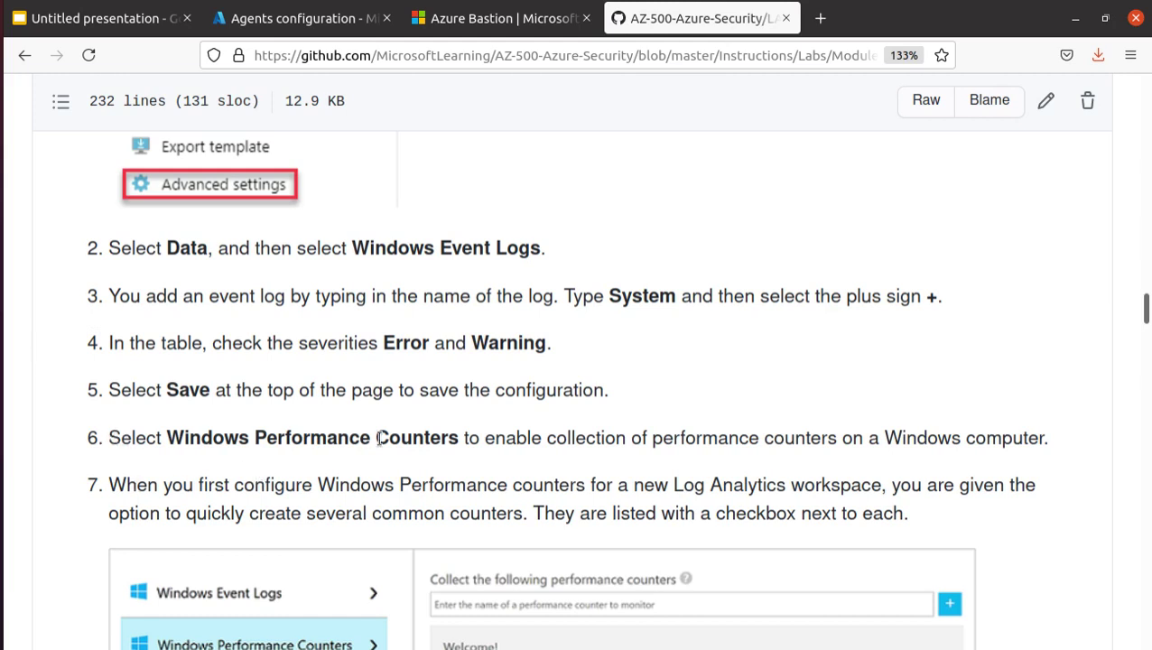
{"action": "left_click_drag", "start_coordinate": [468, 440], "coordinate": [63, 444]}
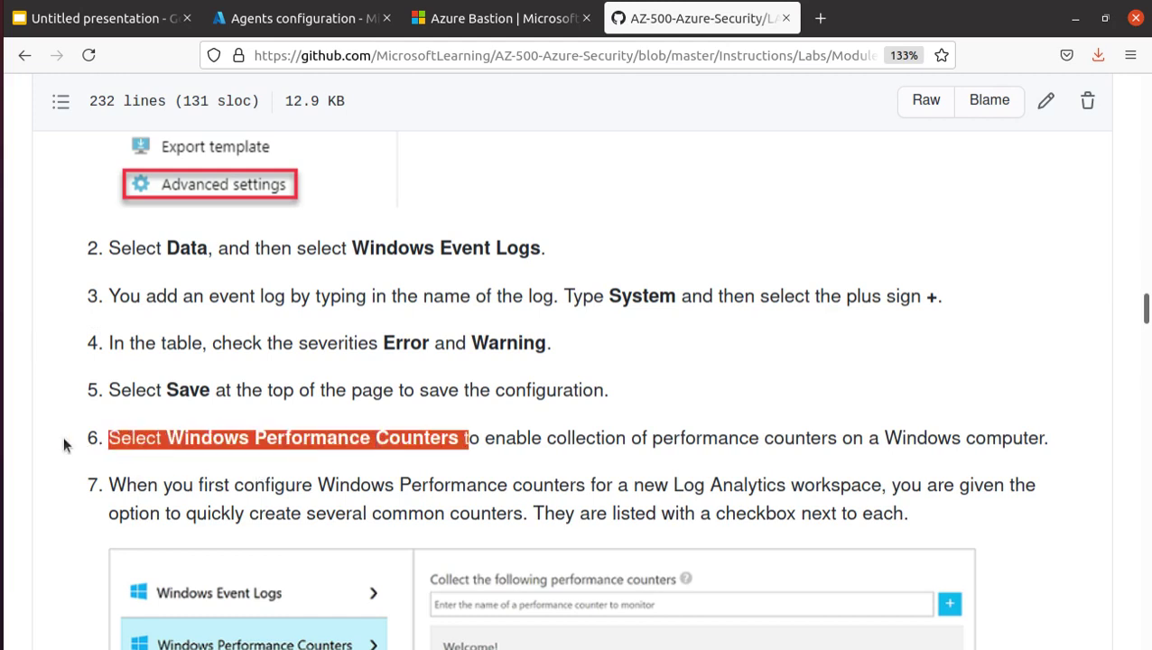
{"action": "left_click", "coordinate": [253, 18]}
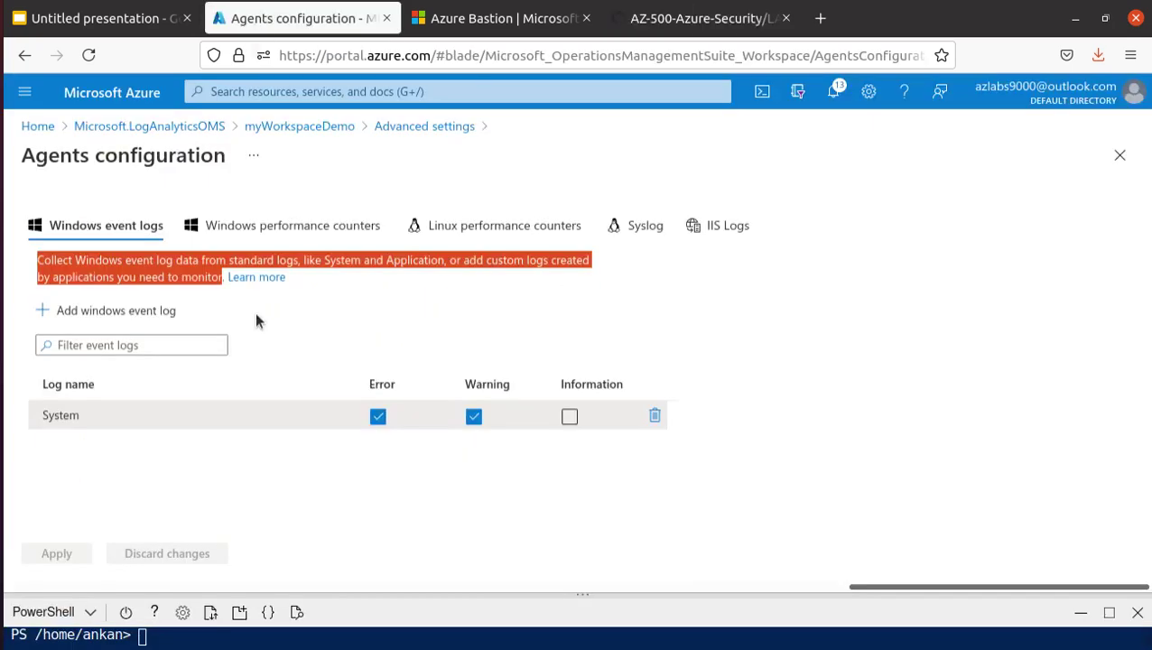
- Open the Windows performance counters settings and start a new counter row
{"action": "left_click", "coordinate": [320, 233]}
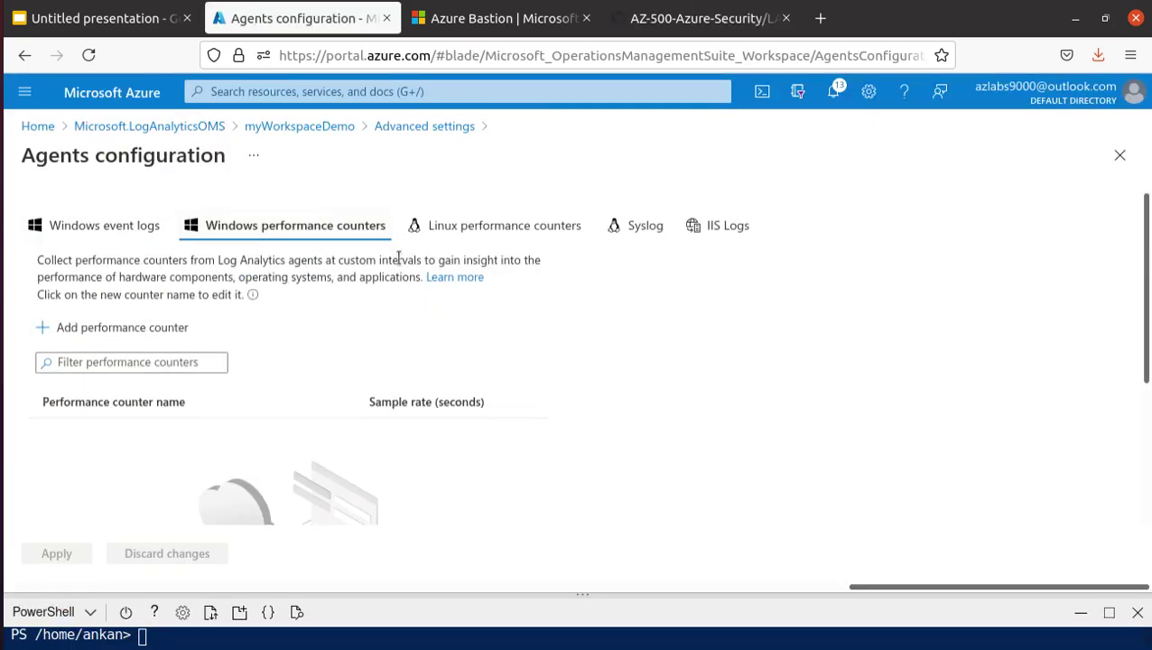
{"action": "left_click", "coordinate": [702, 18]}
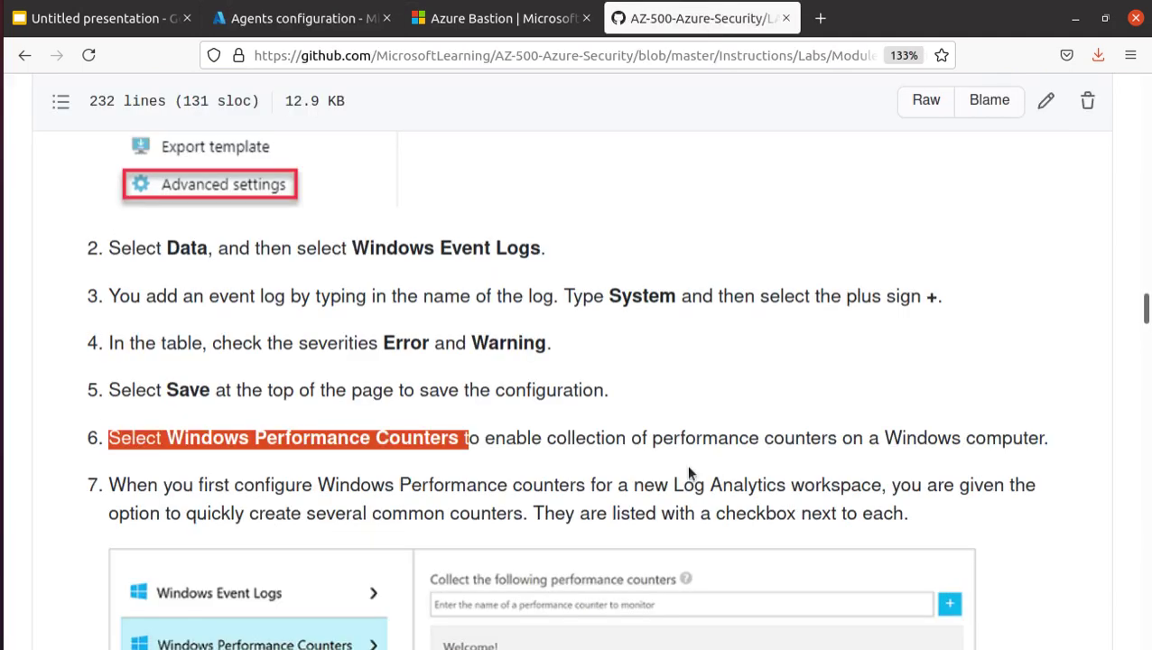
{"action": "scroll", "coordinate": [429, 424], "scroll_direction": "down", "scroll_amount": 3}
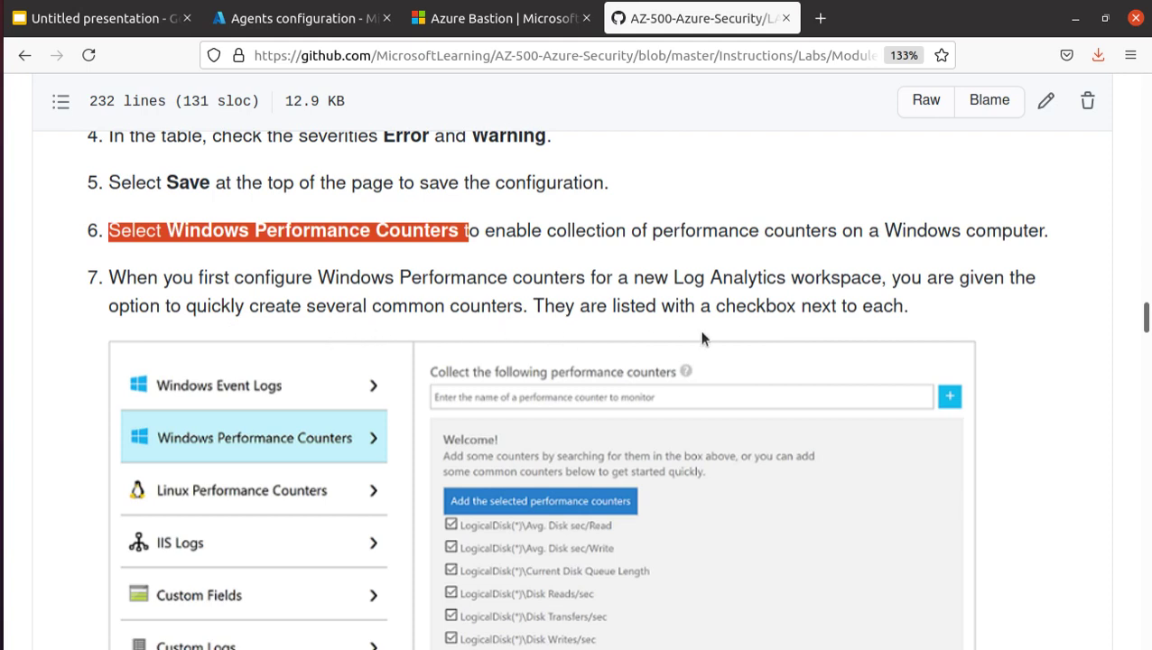
{"action": "scroll", "coordinate": [702, 338], "scroll_direction": "down", "scroll_amount": 3}
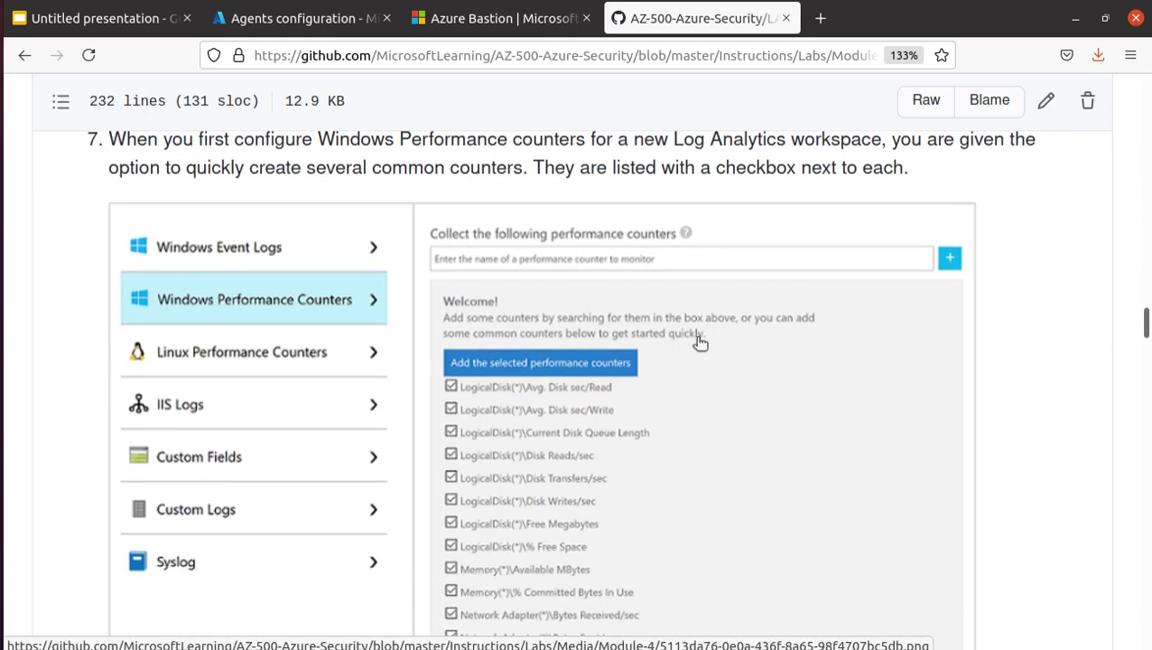
{"action": "scroll", "coordinate": [700, 341], "scroll_direction": "down", "scroll_amount": 5}
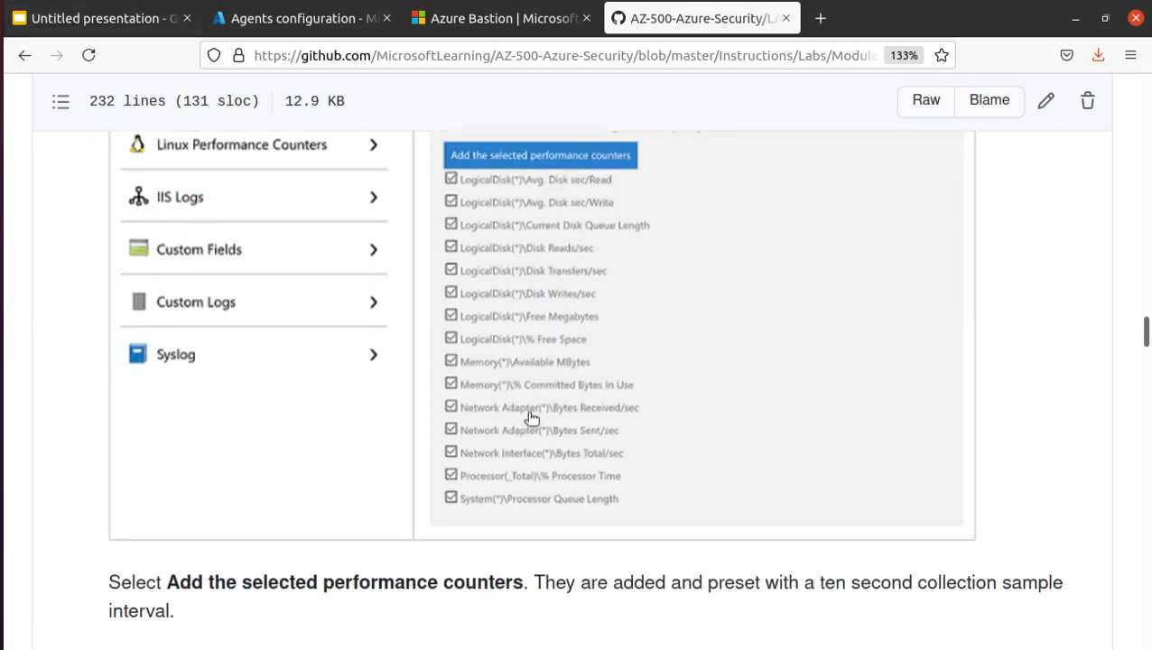
{"action": "left_click", "coordinate": [289, 20]}
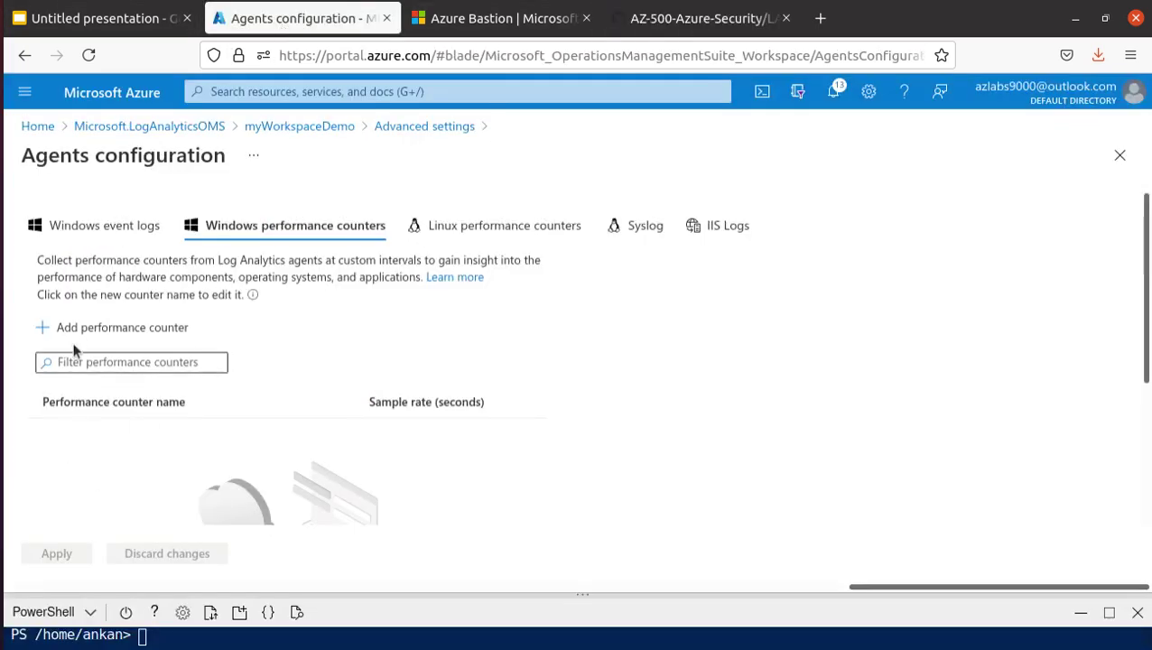
{"action": "left_click", "coordinate": [133, 328]}
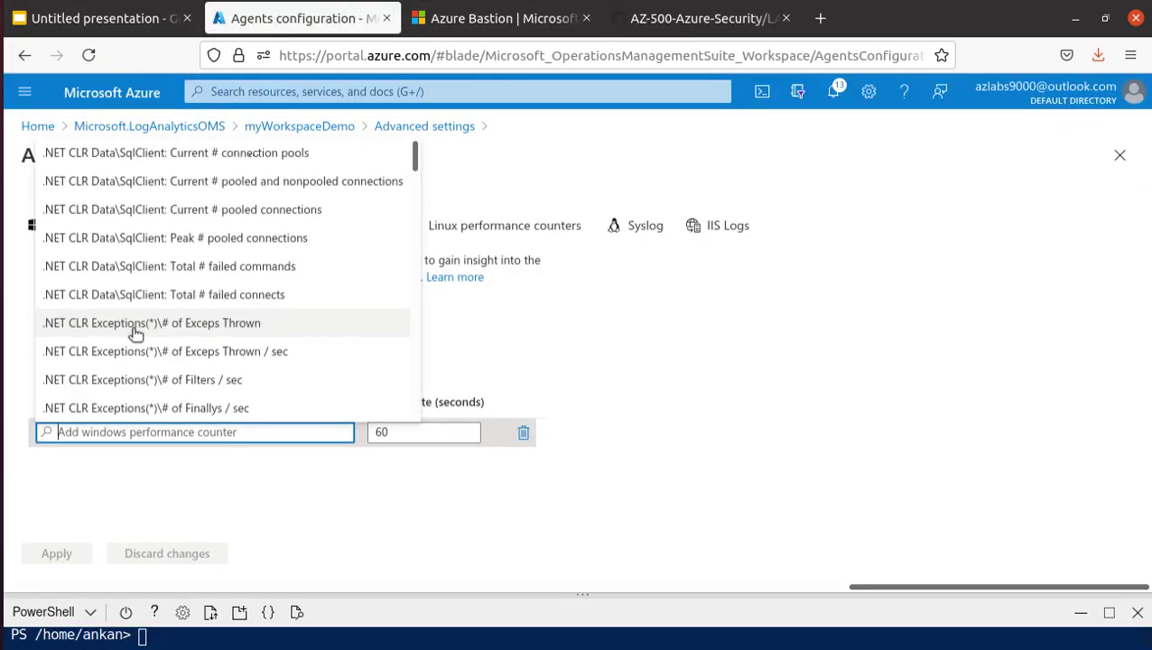
{"action": "left_click", "coordinate": [504, 341]}
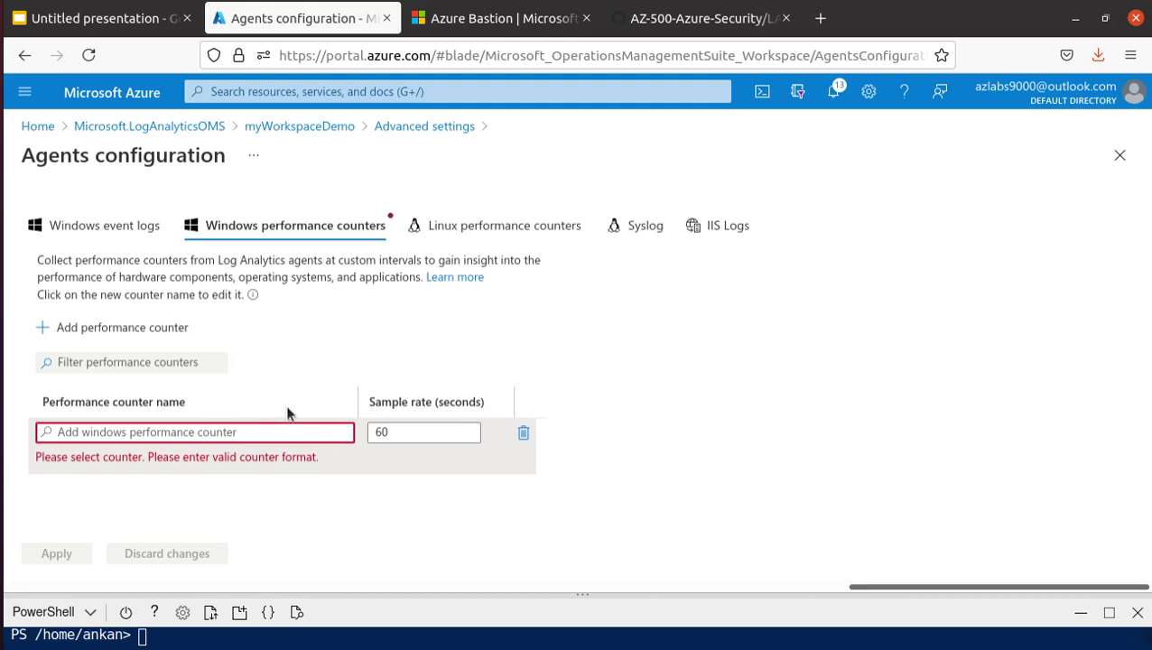
- Review the lab instructions for the required performance counters
{"action": "left_click", "coordinate": [721, 20]}
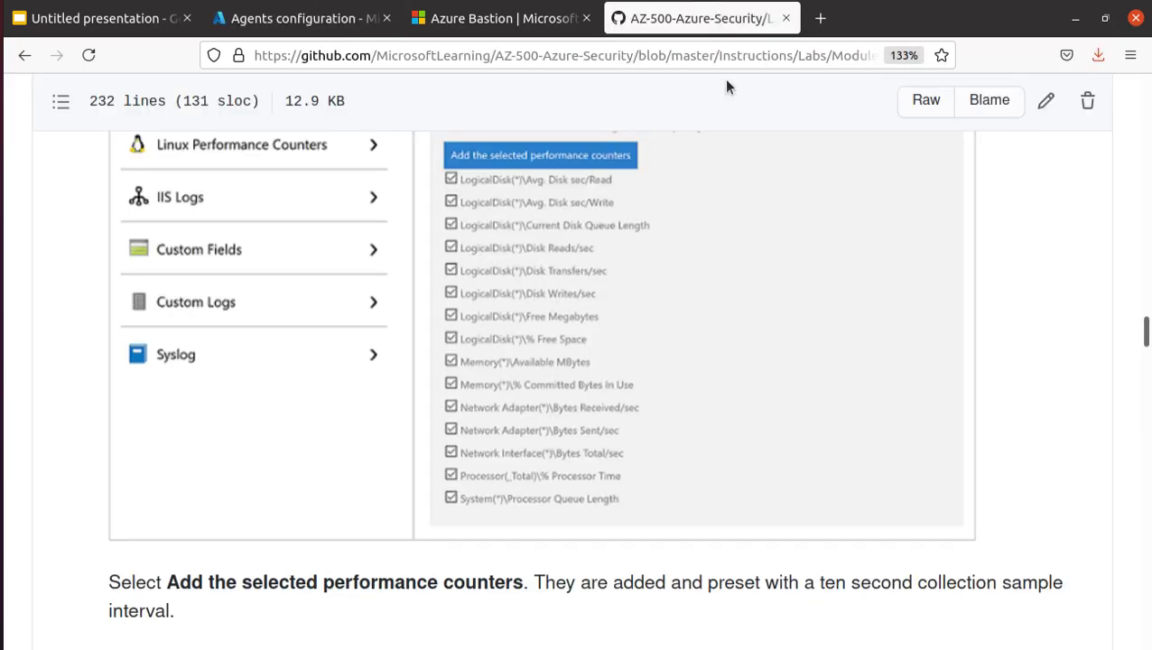
{"action": "scroll", "coordinate": [264, 367], "scroll_direction": "down", "scroll_amount": 2}
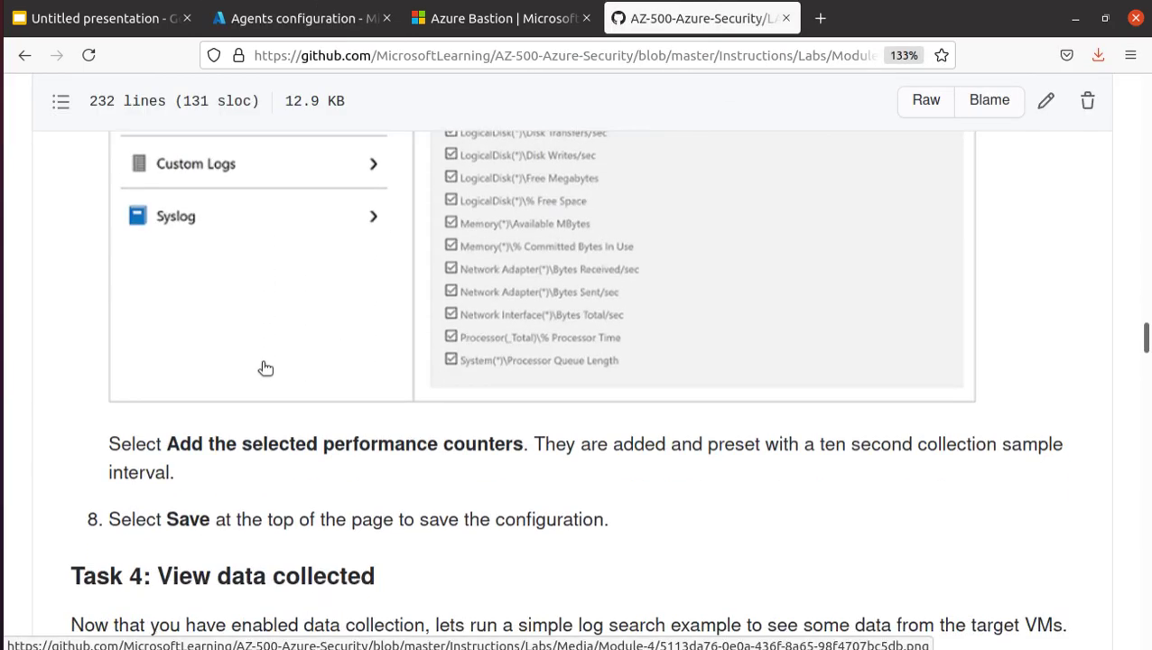
{"action": "scroll", "coordinate": [239, 353], "scroll_direction": "up", "scroll_amount": 2}
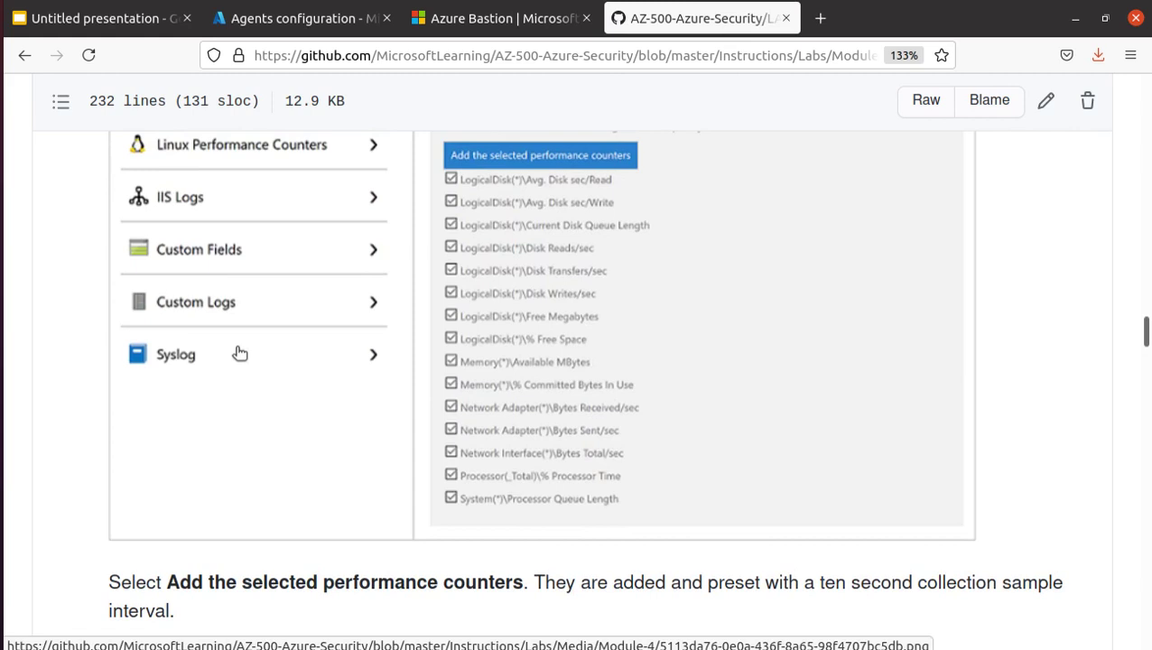
{"action": "scroll", "coordinate": [250, 358], "scroll_direction": "up", "scroll_amount": 1}
{"action": "scroll", "coordinate": [256, 362], "scroll_direction": "down", "scroll_amount": 1}
{"action": "scroll", "coordinate": [607, 388], "scroll_direction": "up", "scroll_amount": 2}
{"action": "scroll", "coordinate": [606, 406], "scroll_direction": "down", "scroll_amount": 1}
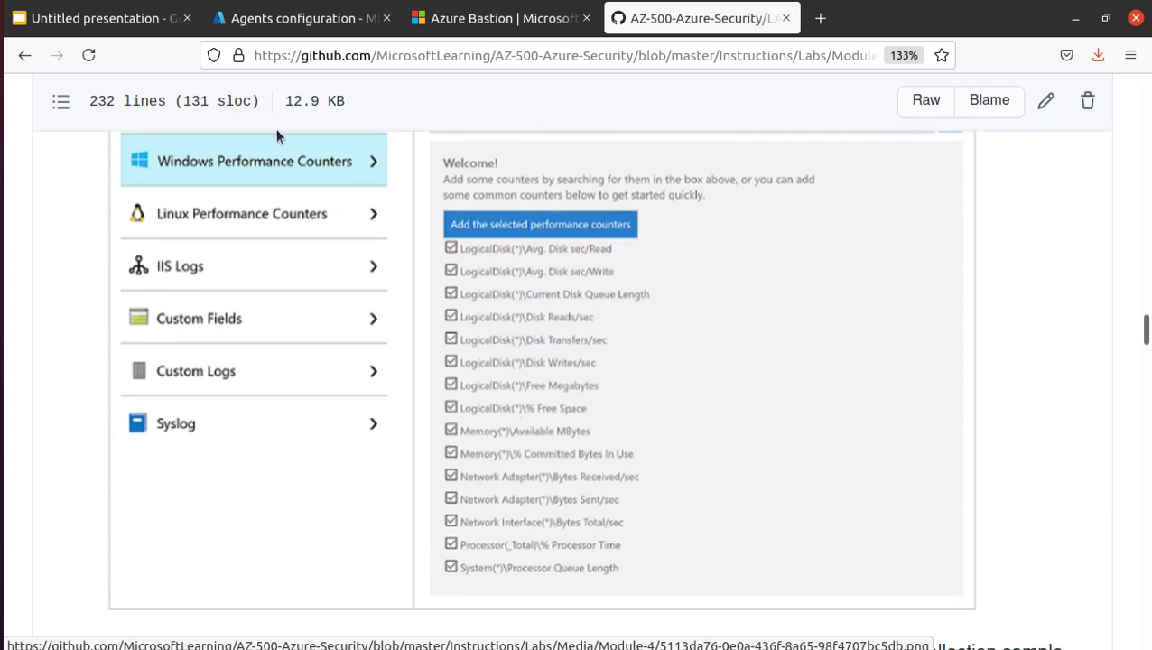
{"action": "left_click", "coordinate": [327, 17]}
- Search 'disk' and add the LogicalDisk(*)\% Disk Read Time counter at 60 seconds
{"action": "left_click", "coordinate": [181, 431]}
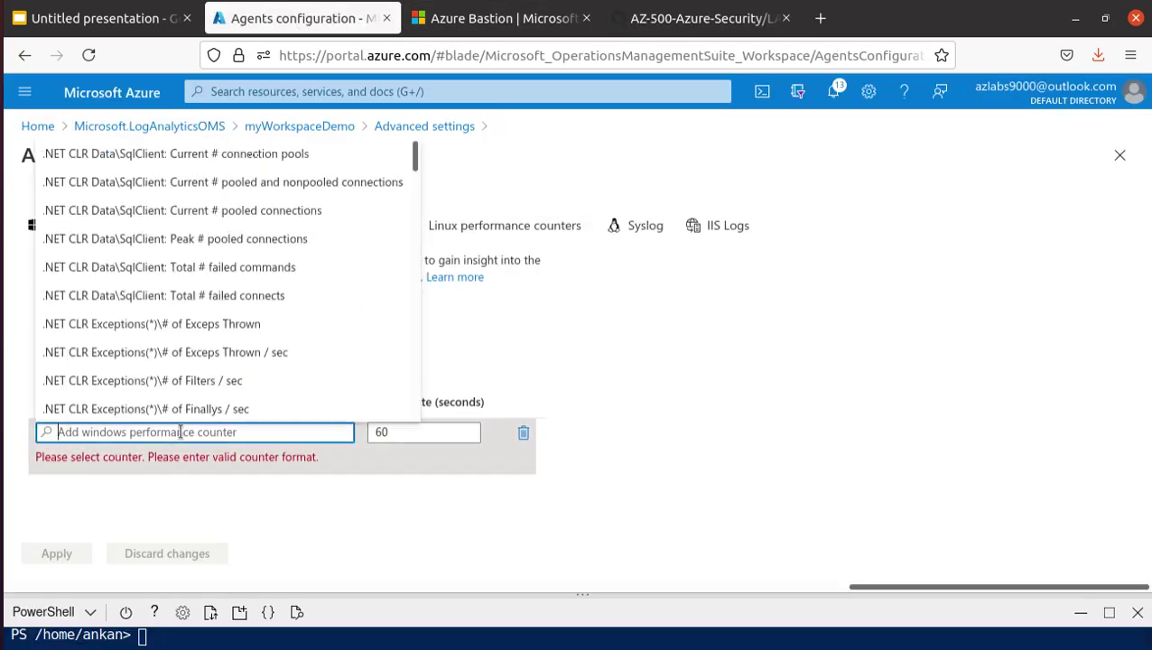
{"action": "type", "text": "disk"}
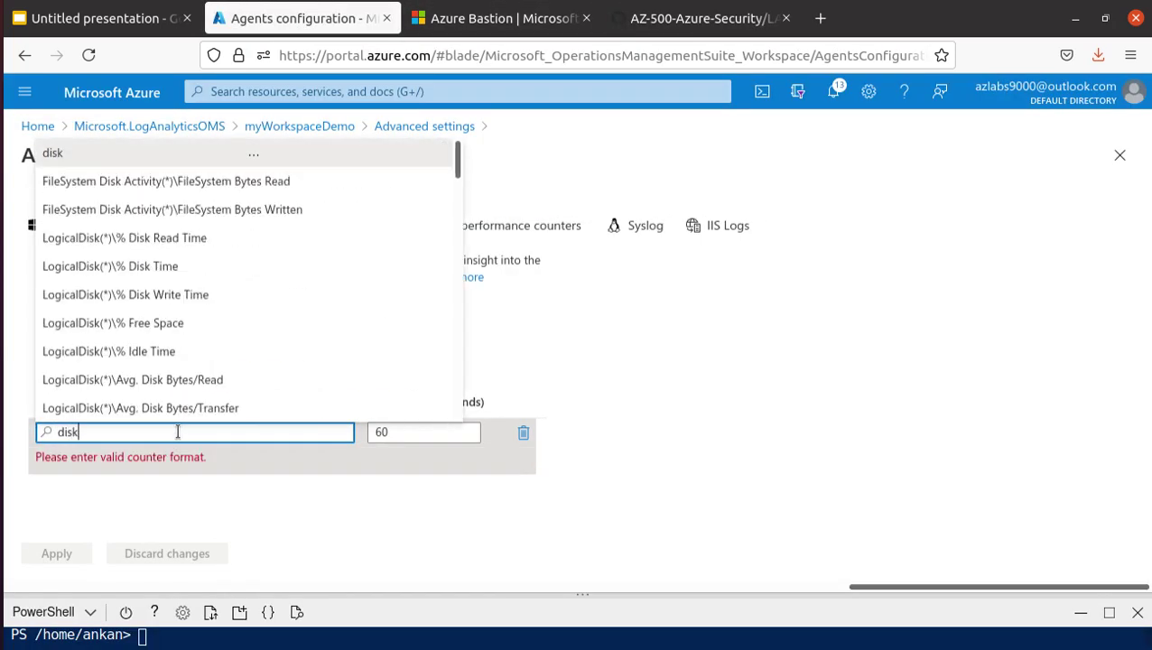
{"action": "left_click", "coordinate": [199, 241]}
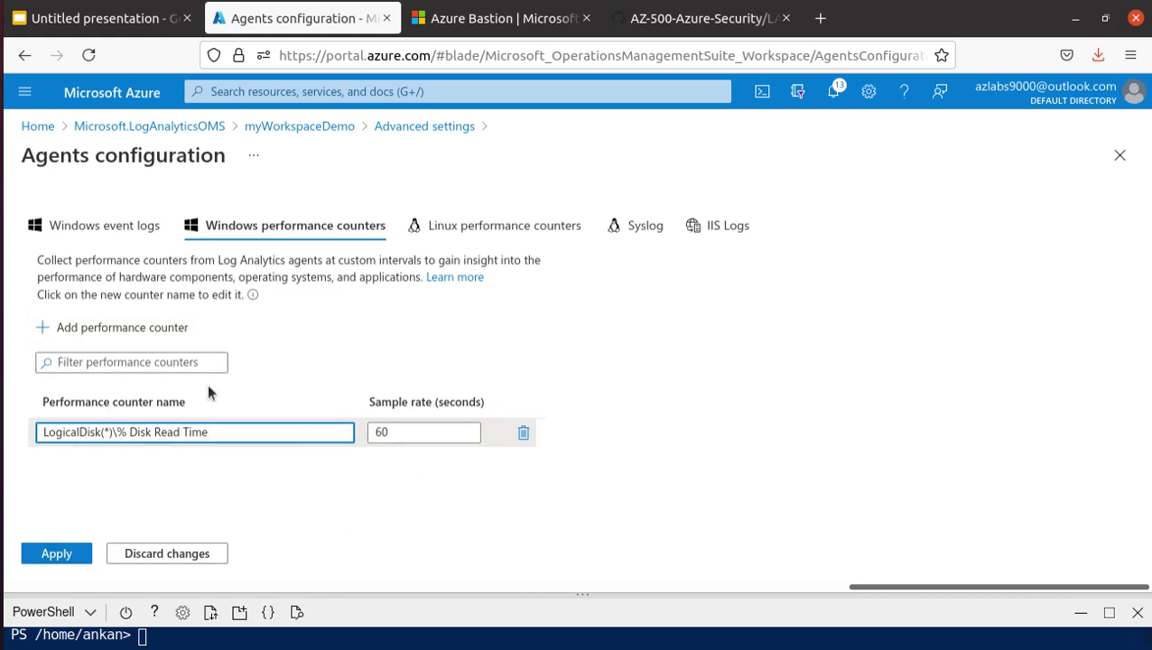
{"action": "left_click", "coordinate": [119, 328]}
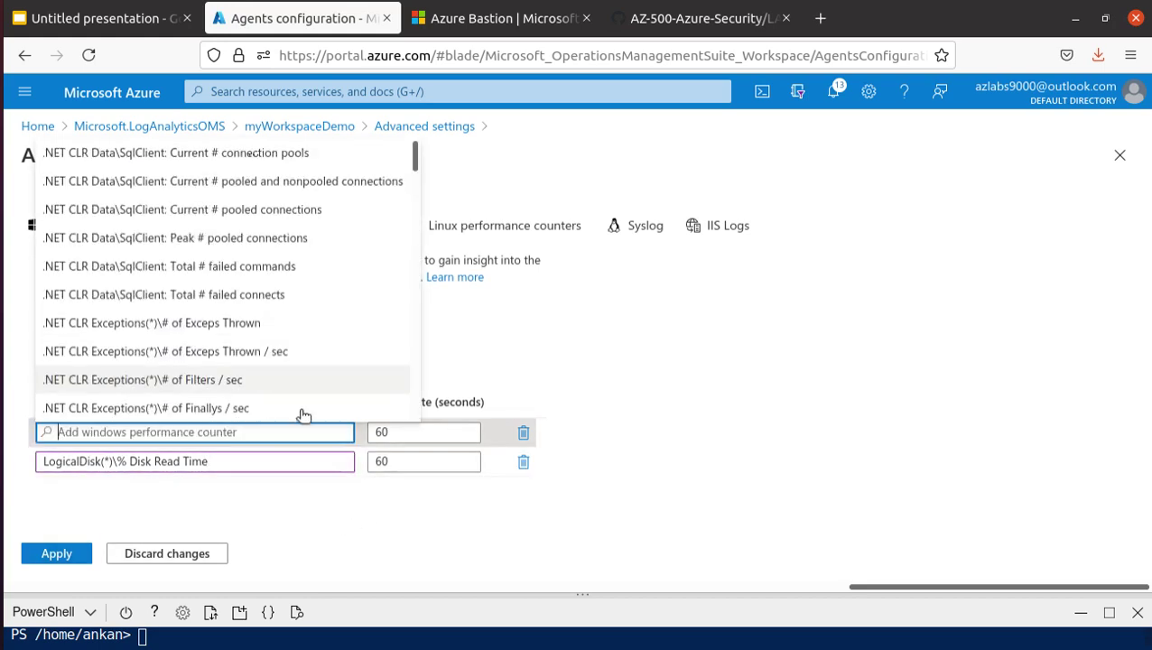
- Search 'logicaldis' and set the new row to LogicalDisk(*)\% Free Space
{"action": "scroll", "coordinate": [185, 391], "scroll_direction": "down", "scroll_amount": 3}
{"action": "scroll", "coordinate": [185, 373], "scroll_direction": "up", "scroll_amount": 3}
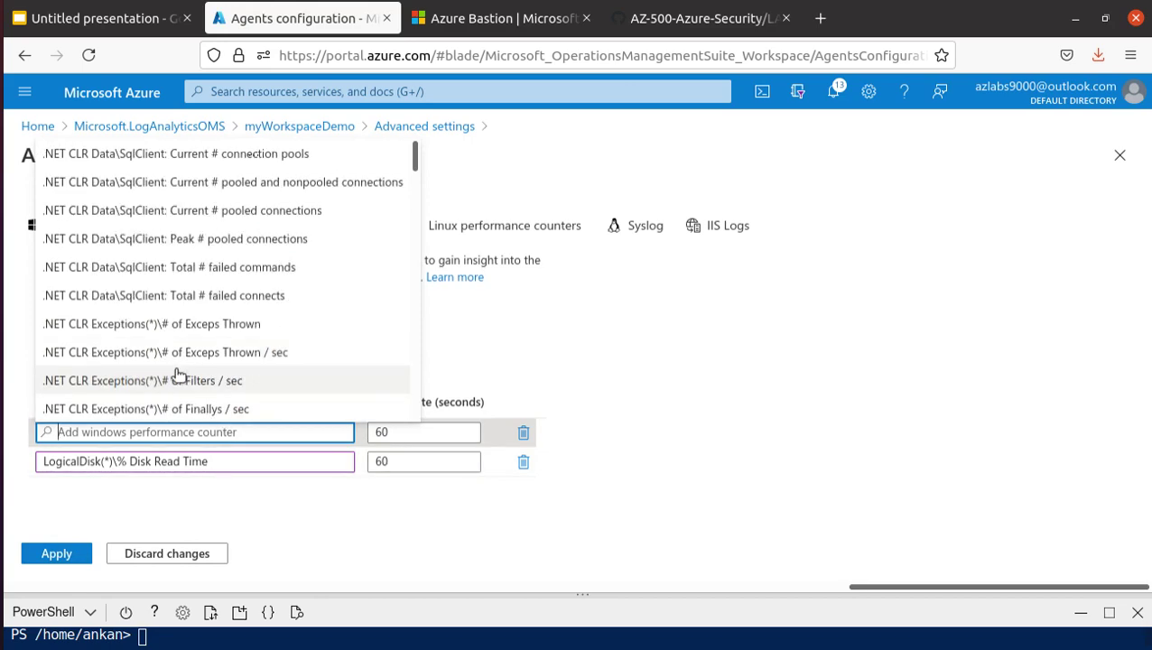
{"action": "scroll", "coordinate": [185, 372], "scroll_direction": "down", "scroll_amount": 3}
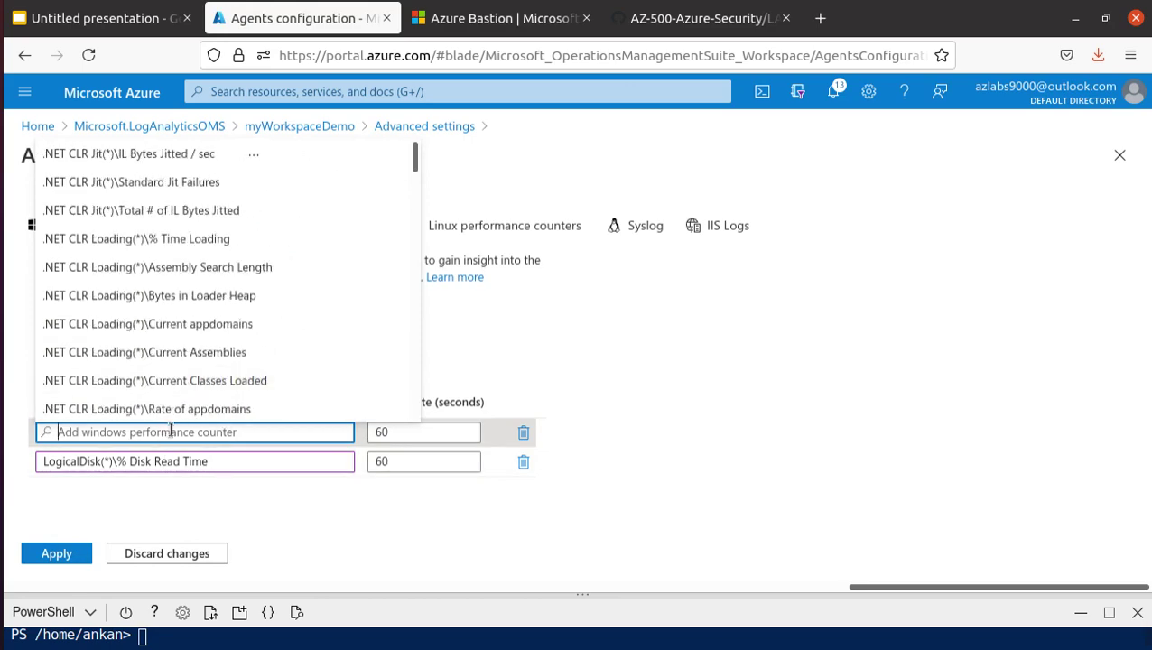
{"action": "type", "text": "logi"}
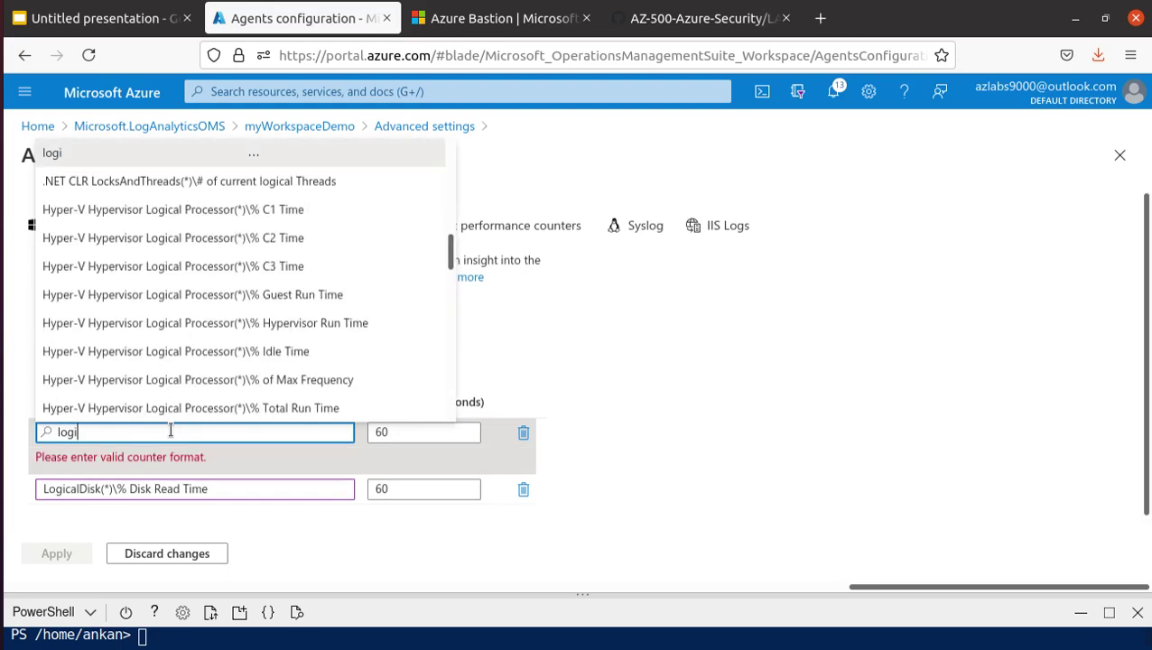
{"action": "type", "text": "cal"}
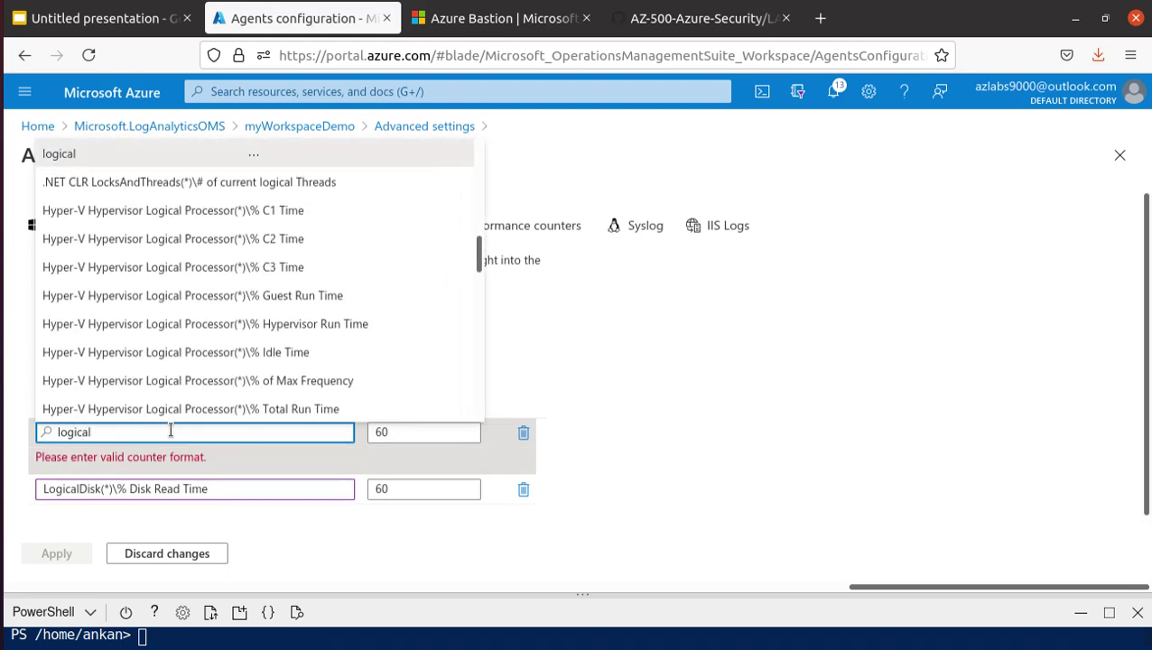
{"action": "type", "text": "dis"}
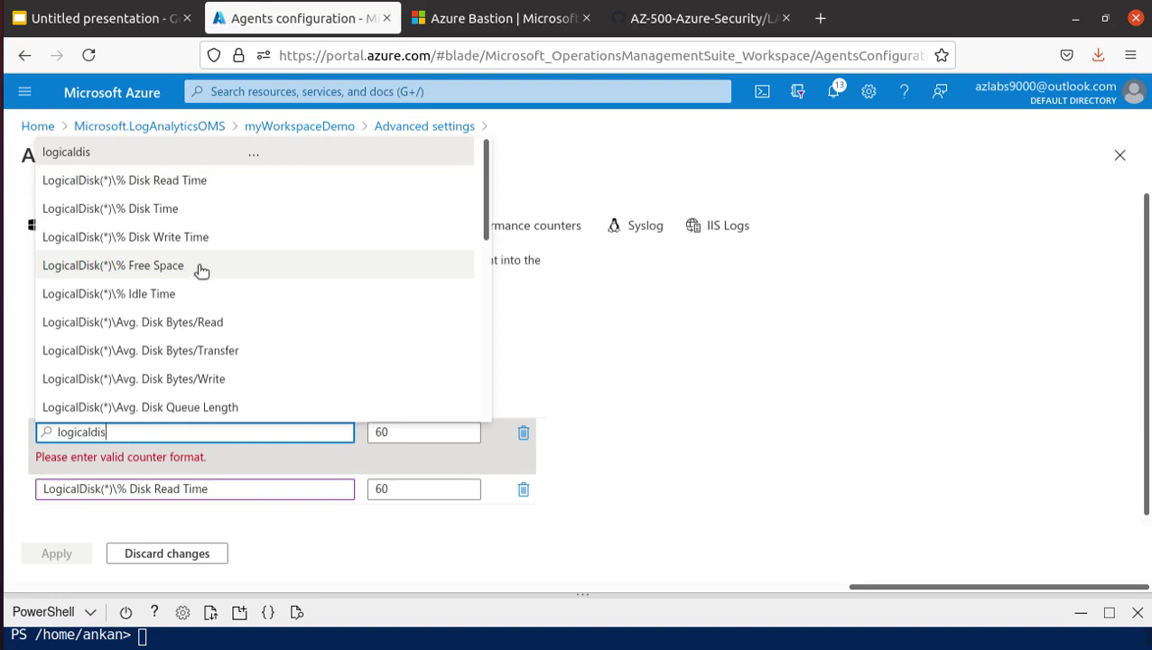
{"action": "left_click", "coordinate": [202, 265]}
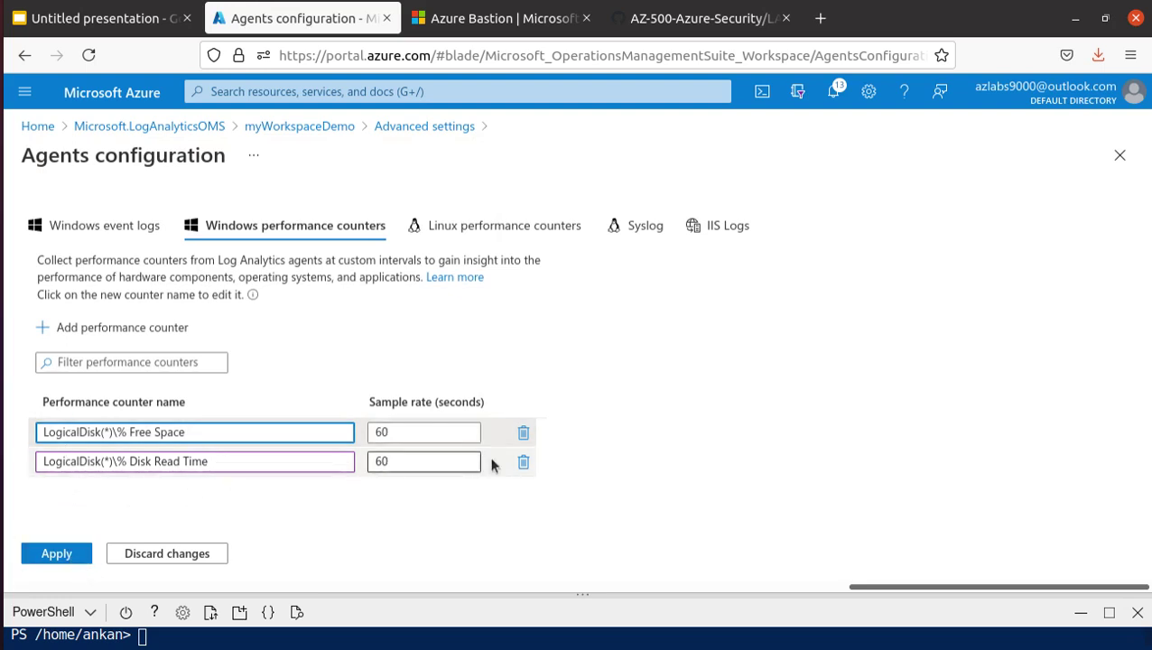
- Add a third counter row and search it for 'cpu' counters
{"action": "left_click", "coordinate": [115, 329]}
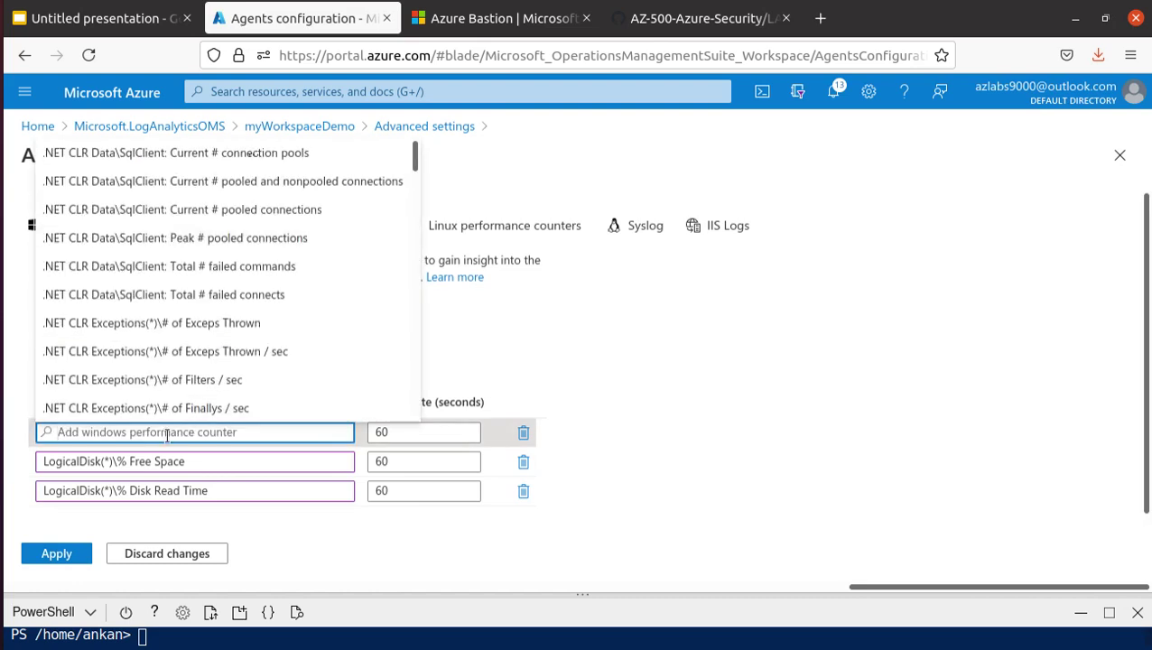
{"action": "type", "text": "cpu"}
{"action": "key", "text": "BackSpace"}
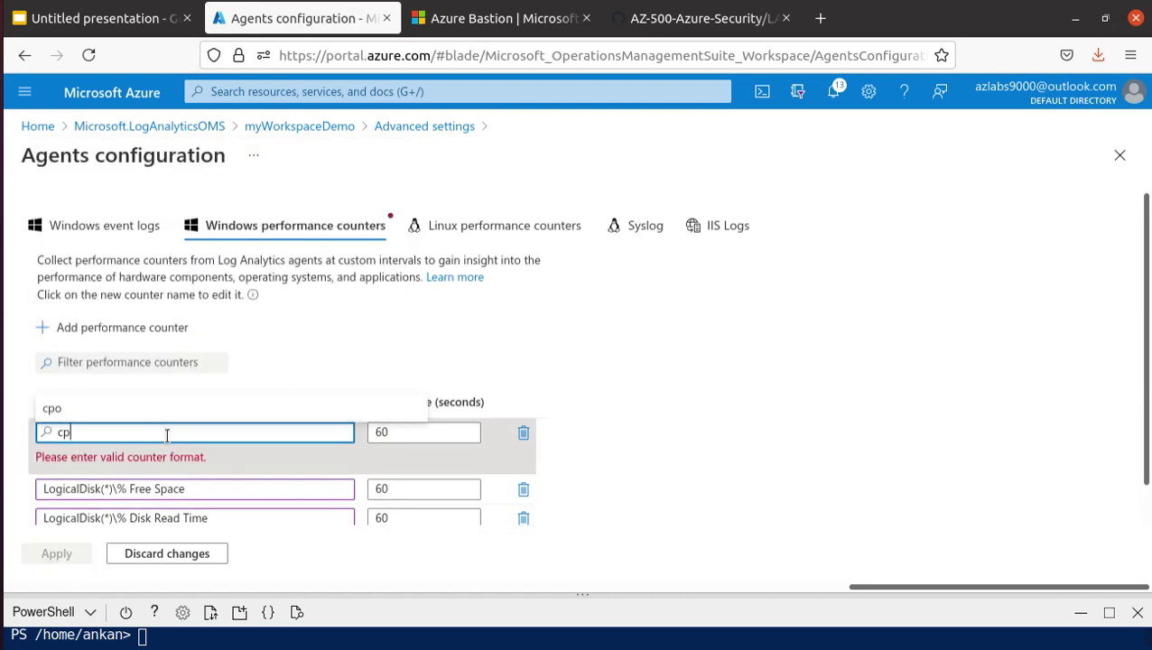
{"action": "type", "text": "u"}
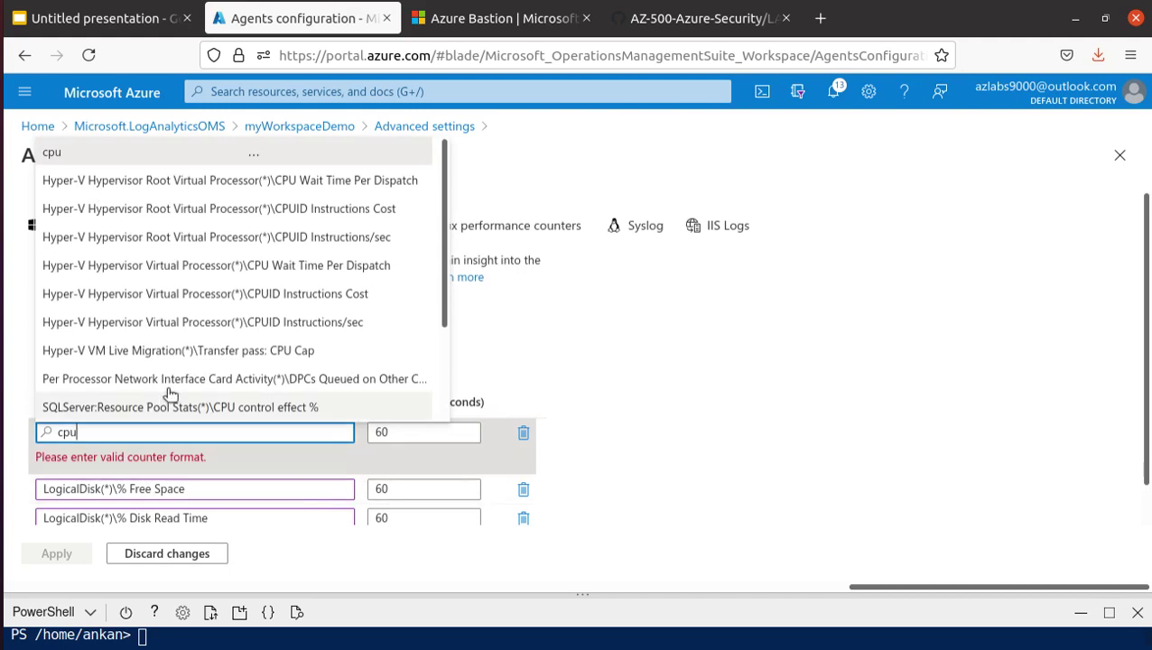
{"action": "scroll", "coordinate": [134, 320], "scroll_direction": "down", "scroll_amount": 2}
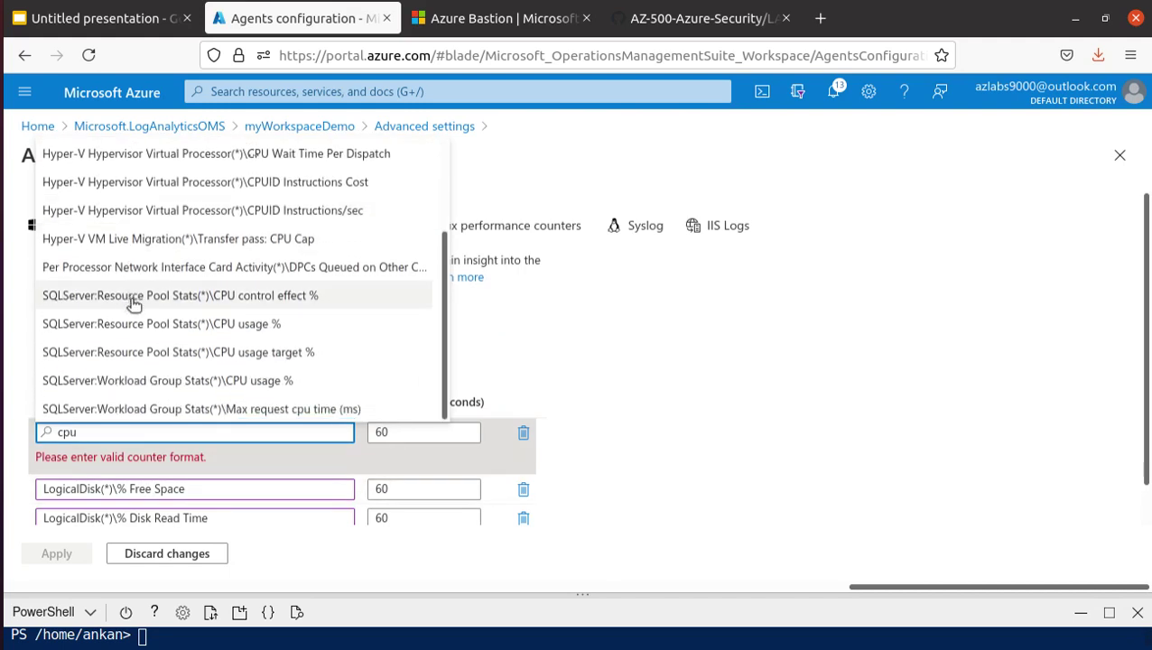
{"action": "key", "text": "Escape"}
- Replace the search with 'memory' and pick Memory(*)\Available Bytes
{"action": "double_click", "coordinate": [100, 441]}
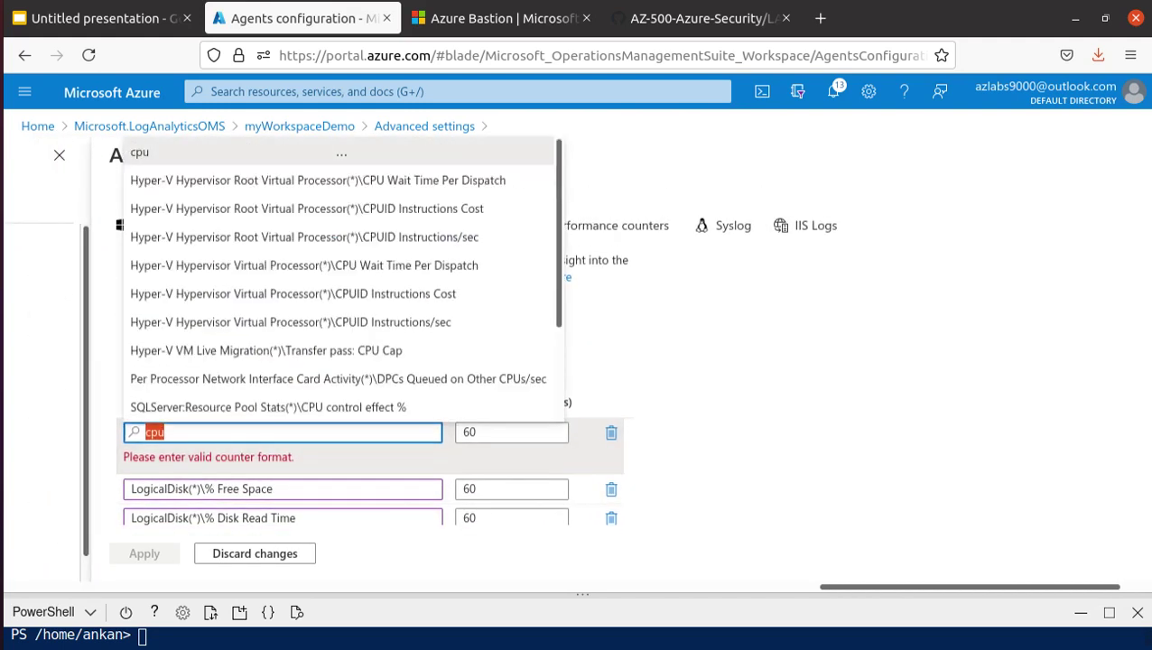
{"action": "type", "text": "monitor"}
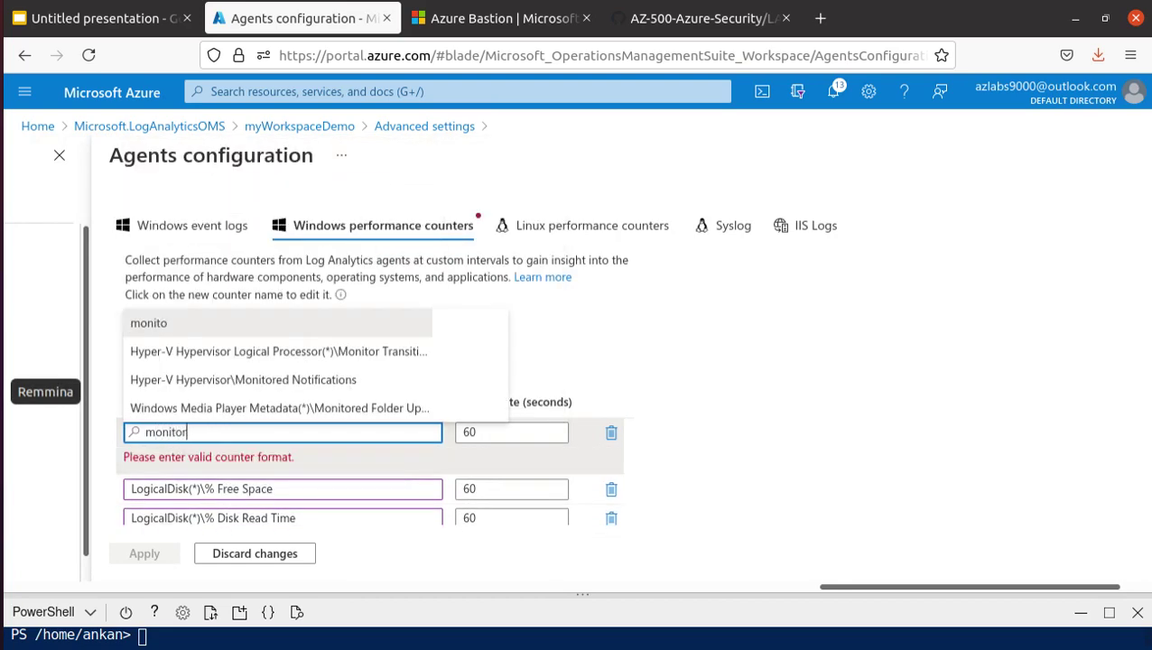
{"action": "key", "text": "BackSpace"}
{"action": "key", "text": "BackSpace"}
{"action": "key", "text": "BackSpace"}
{"action": "key", "text": "BackSpace"}
{"action": "key", "text": "BackSpace"}
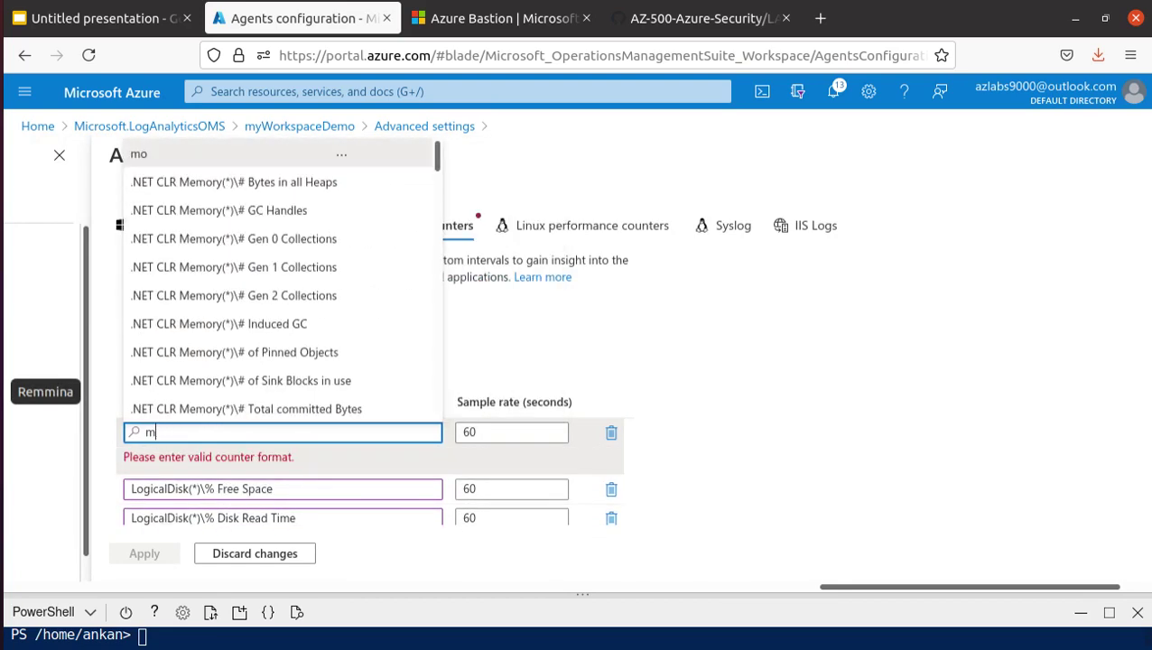
{"action": "type", "text": "emory"}
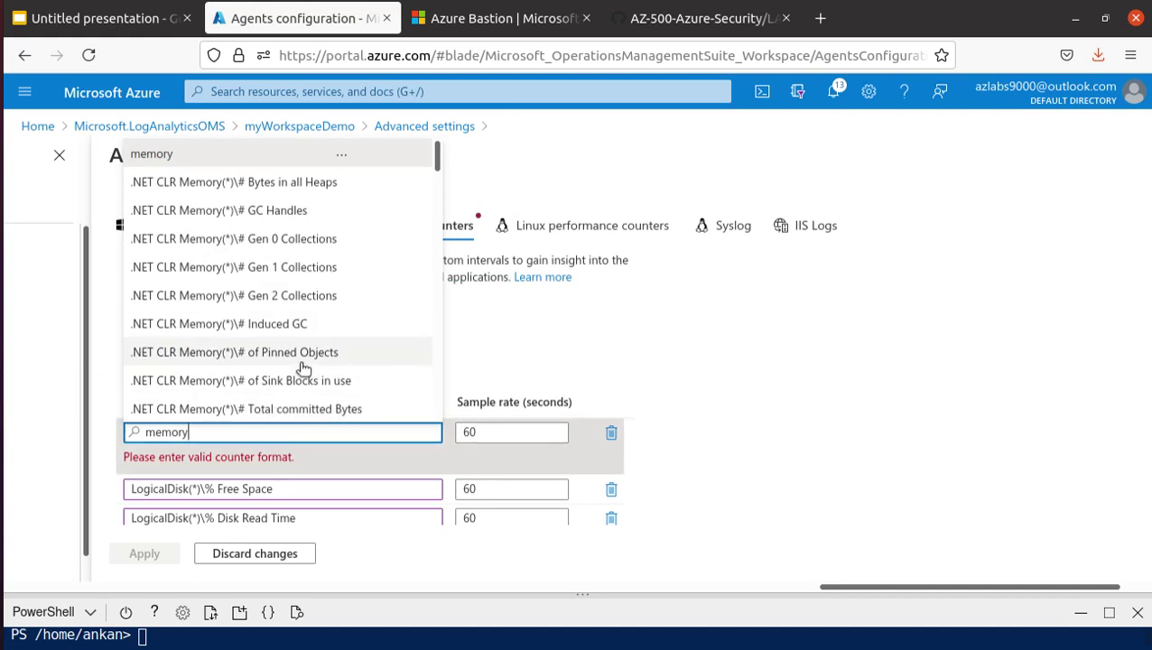
{"action": "scroll", "coordinate": [305, 368], "scroll_direction": "down", "scroll_amount": 6}
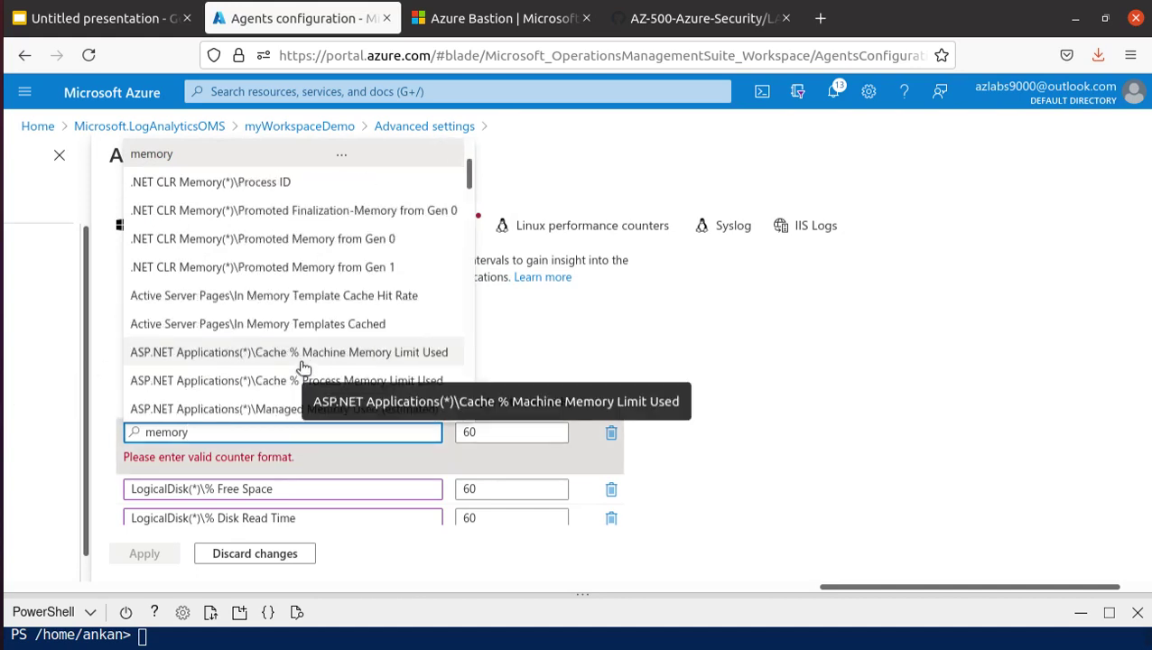
{"action": "scroll", "coordinate": [304, 367], "scroll_direction": "up", "scroll_amount": 1}
{"action": "scroll", "coordinate": [304, 367], "scroll_direction": "up", "scroll_amount": 2}
{"action": "scroll", "coordinate": [304, 367], "scroll_direction": "down", "scroll_amount": 10}
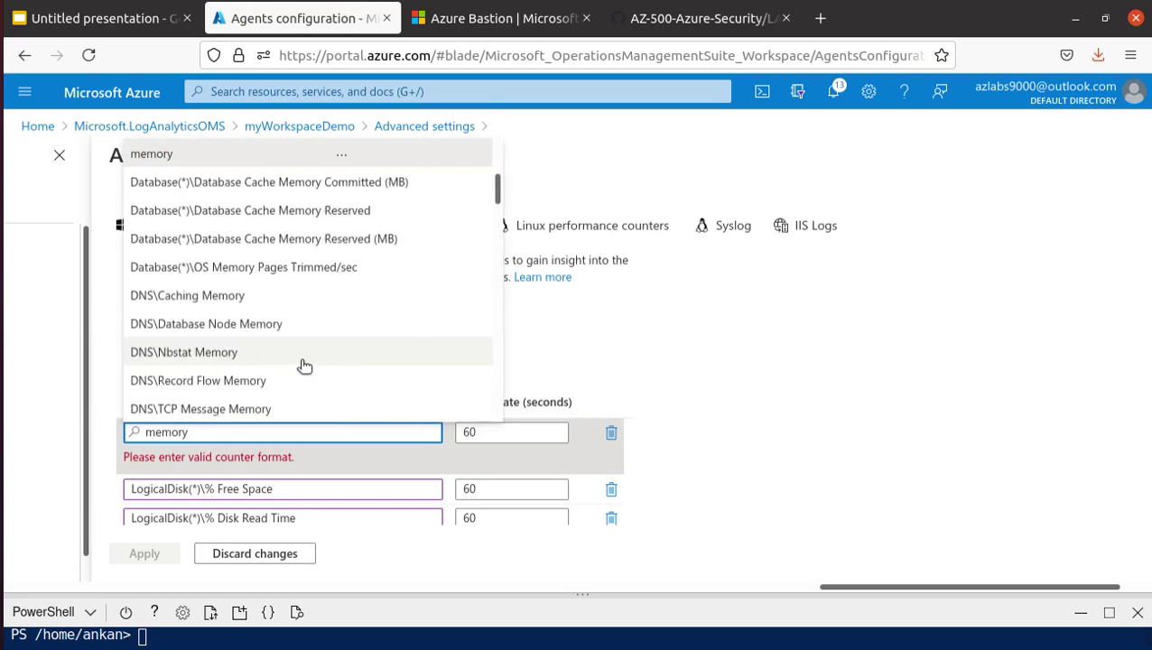
{"action": "scroll", "coordinate": [305, 366], "scroll_direction": "up", "scroll_amount": 3}
{"action": "scroll", "coordinate": [304, 366], "scroll_direction": "down", "scroll_amount": 5}
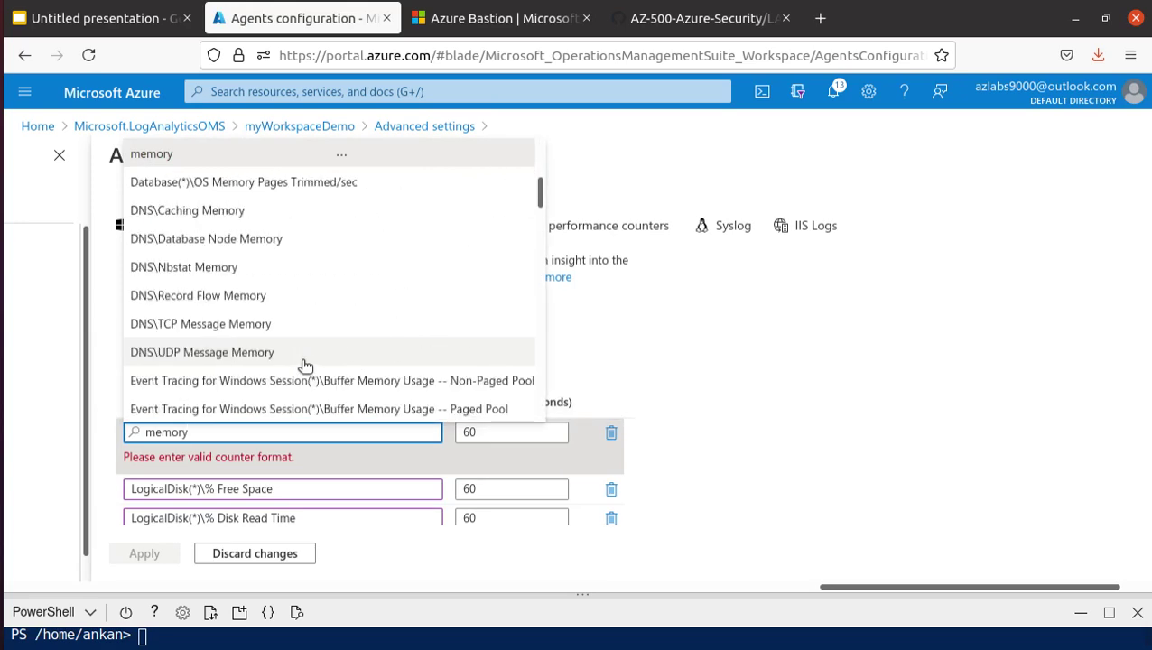
{"action": "scroll", "coordinate": [304, 366], "scroll_direction": "down", "scroll_amount": 9}
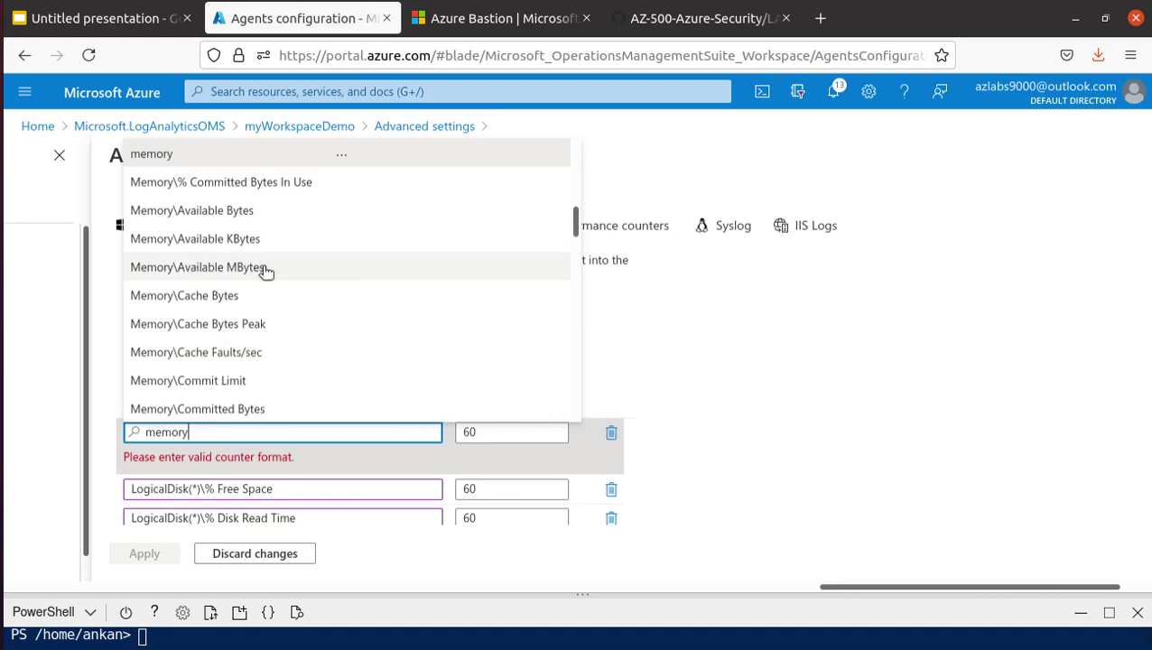
{"action": "scroll", "coordinate": [266, 269], "scroll_direction": "up", "scroll_amount": 2}
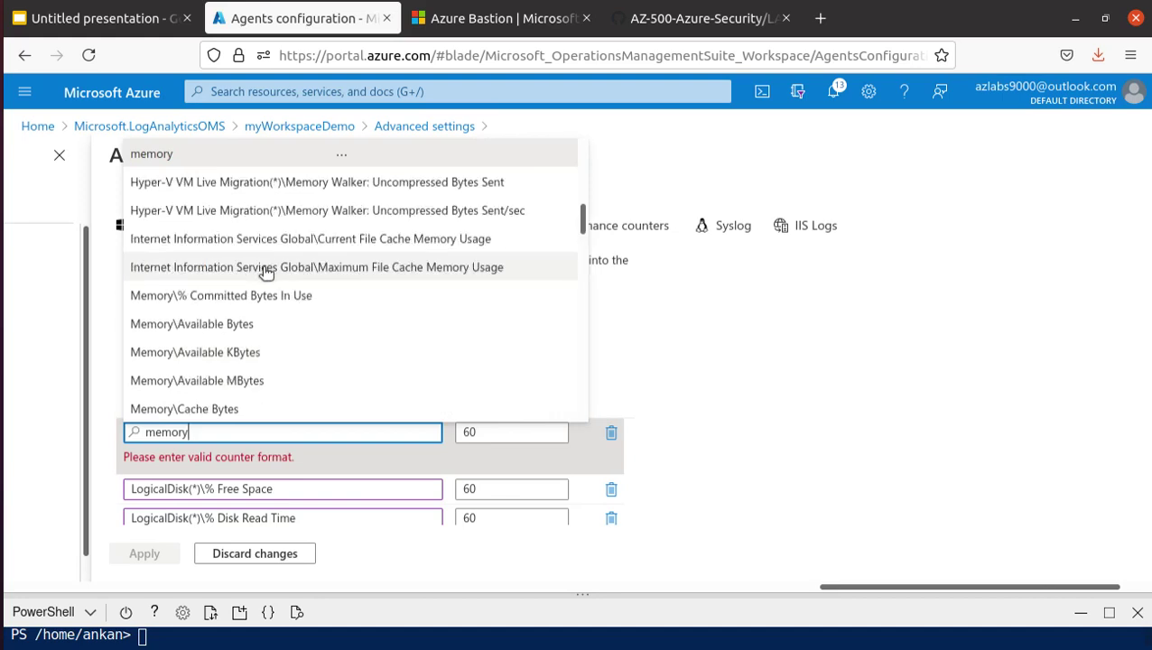
{"action": "left_click", "coordinate": [306, 326]}
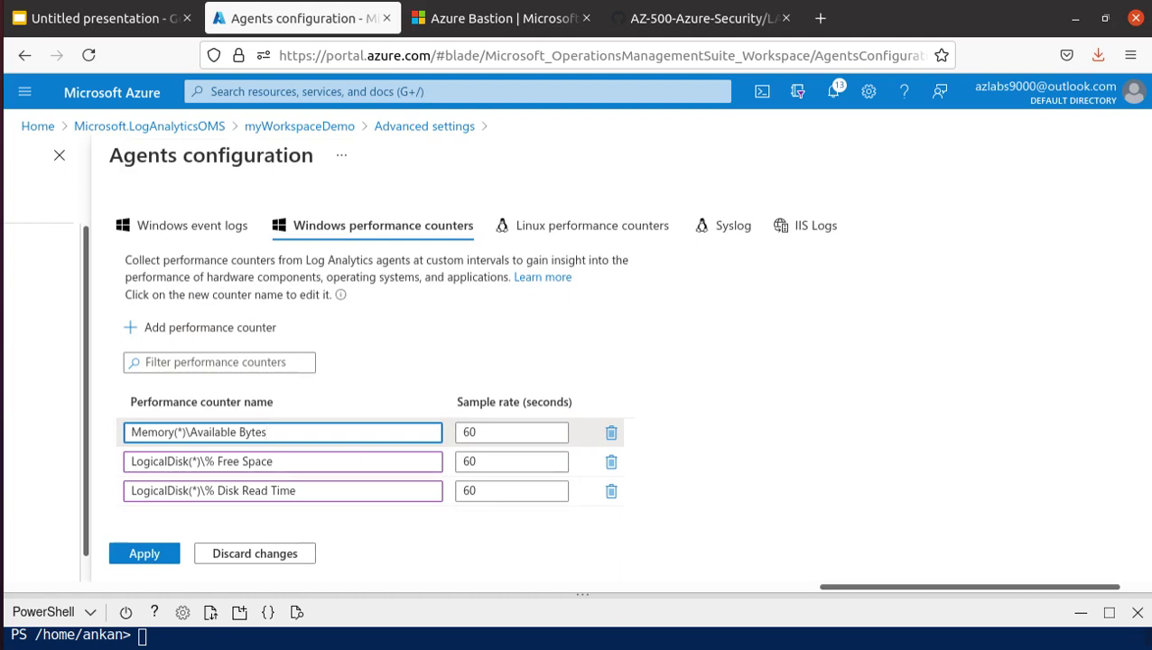
- Check the lab's recommended counters and filter the listed counters by 'p'
{"action": "left_click", "coordinate": [690, 20]}
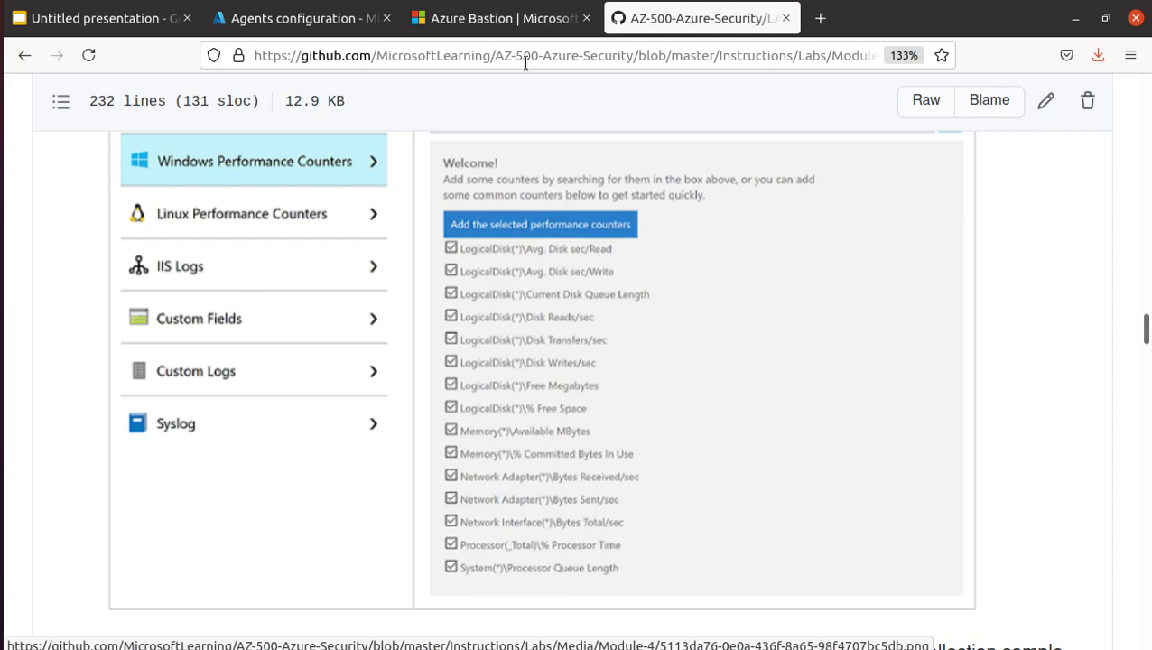
{"action": "left_click", "coordinate": [341, 27]}
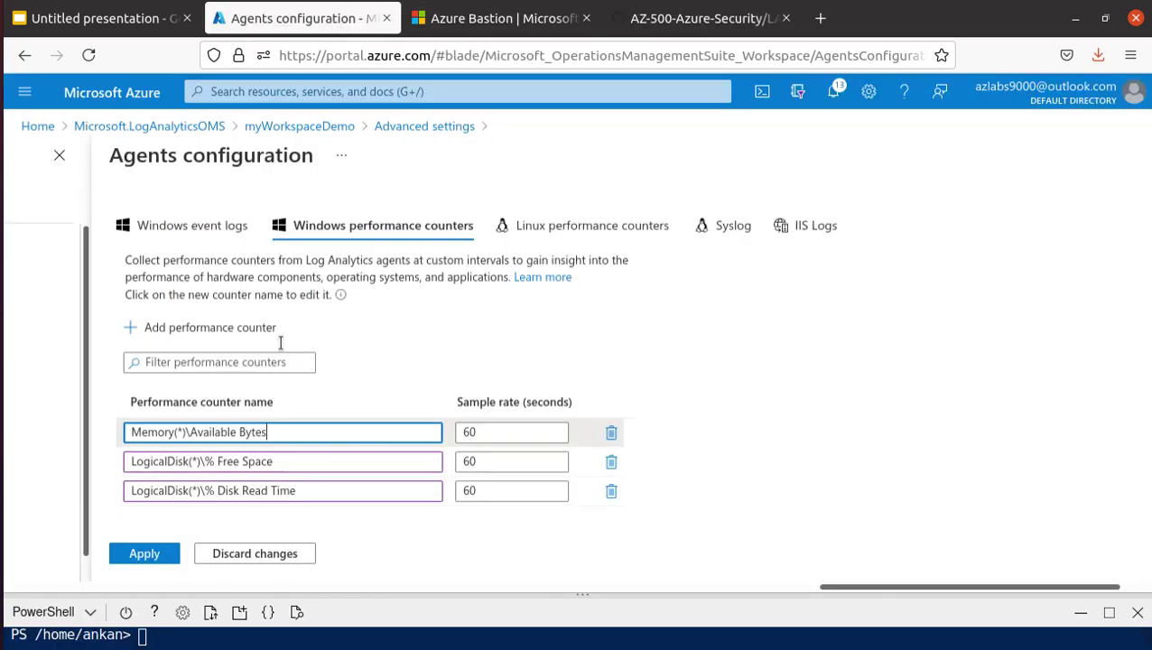
{"action": "left_click", "coordinate": [216, 362]}
{"action": "type", "text": "process"}
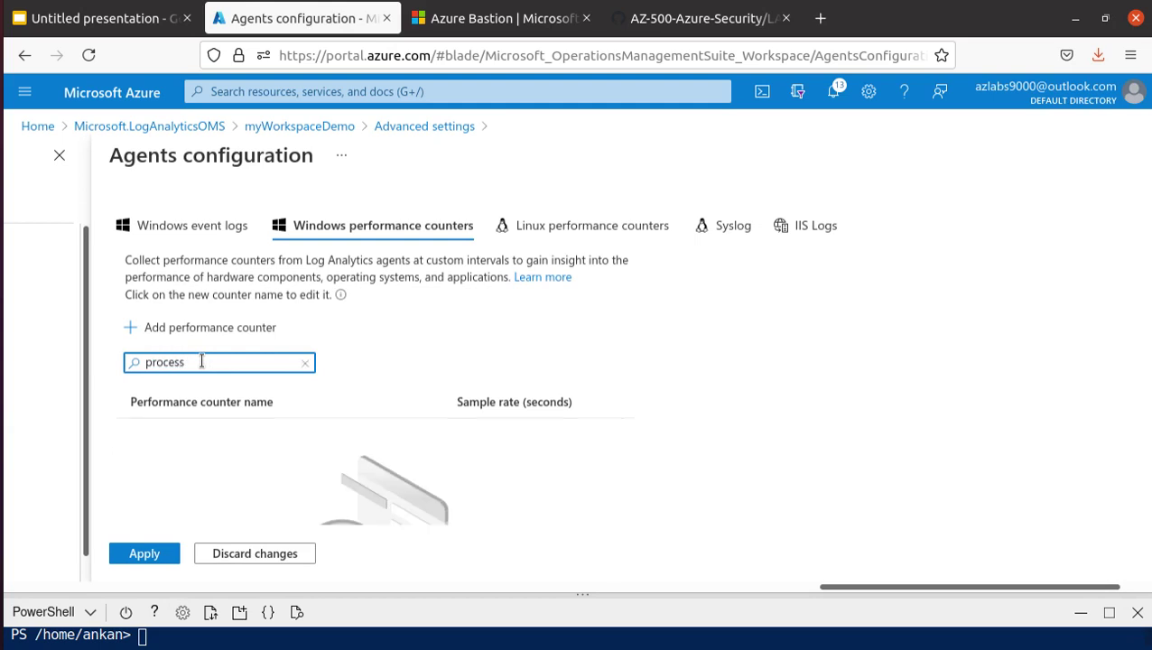
- Add a Process(*)\% Processor Time counter by searching 'processor'
{"action": "left_click", "coordinate": [229, 328]}
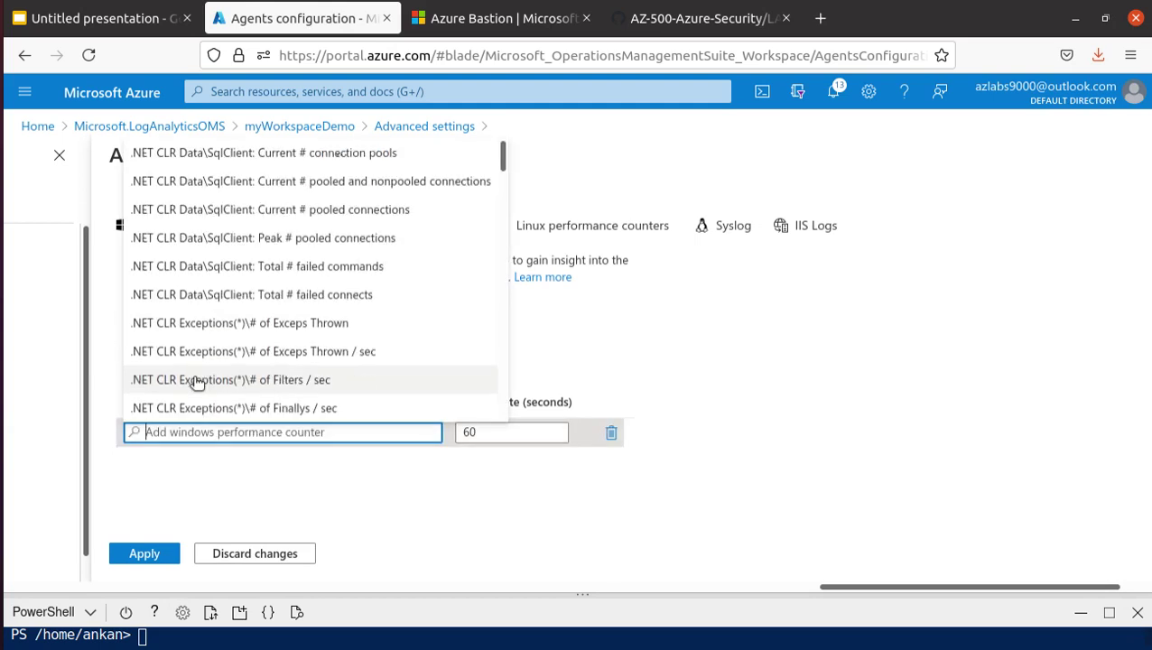
{"action": "type", "text": "processp"}
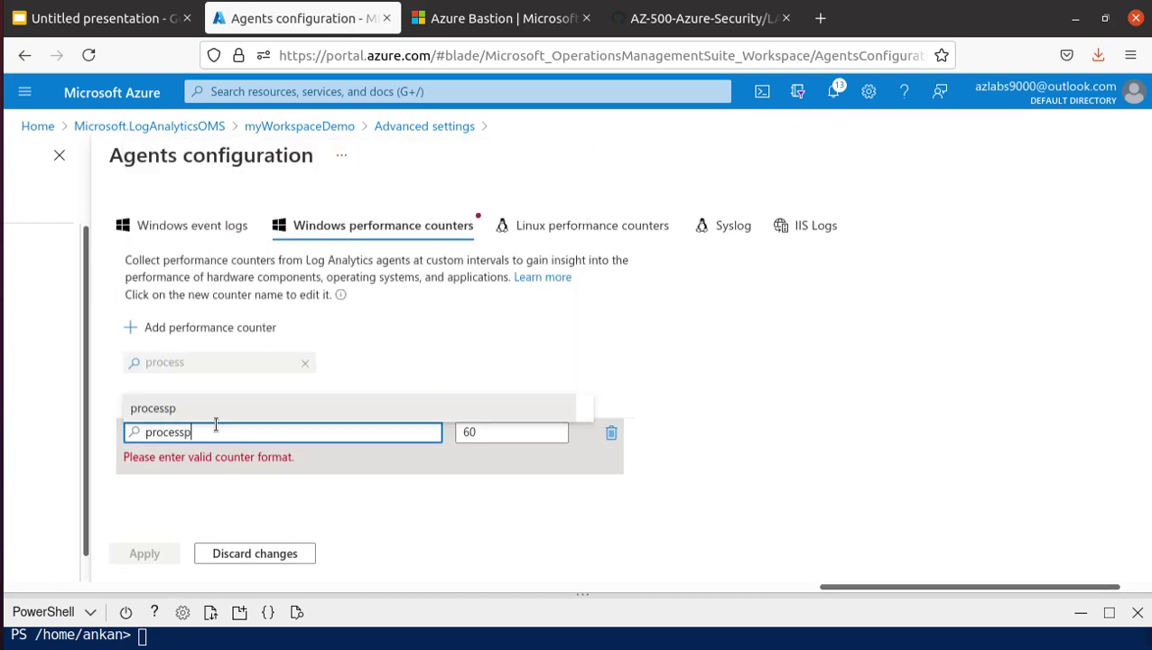
{"action": "key", "text": "BackSpace"}
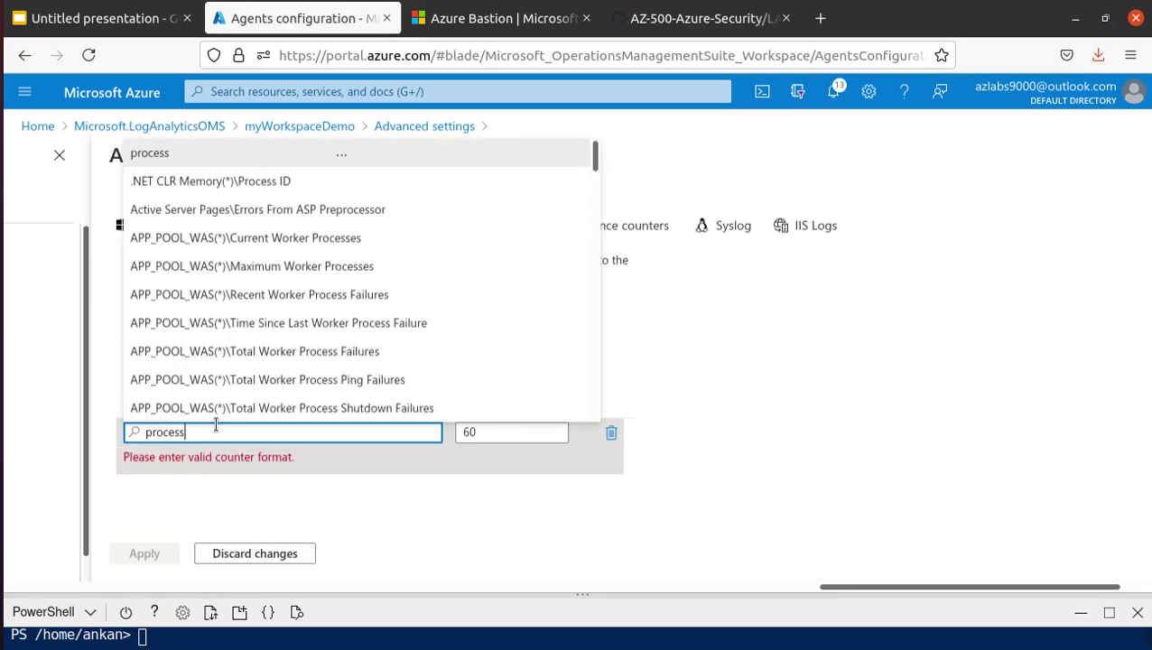
{"action": "type", "text": "or"}
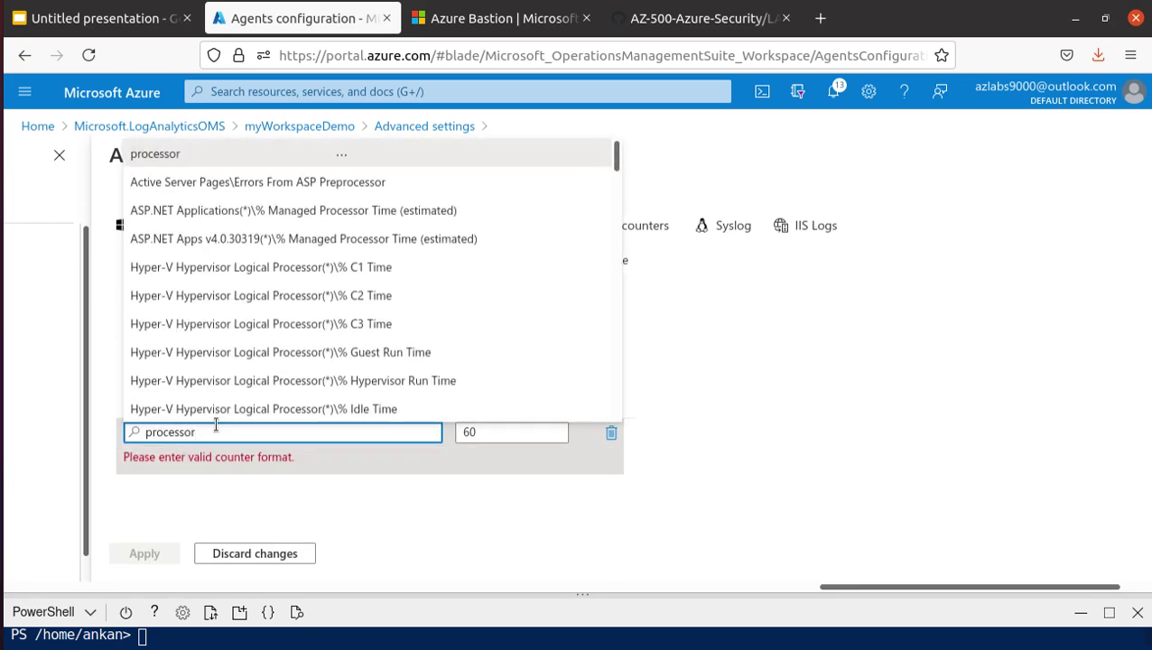
{"action": "scroll", "coordinate": [394, 276], "scroll_direction": "down", "scroll_amount": 10}
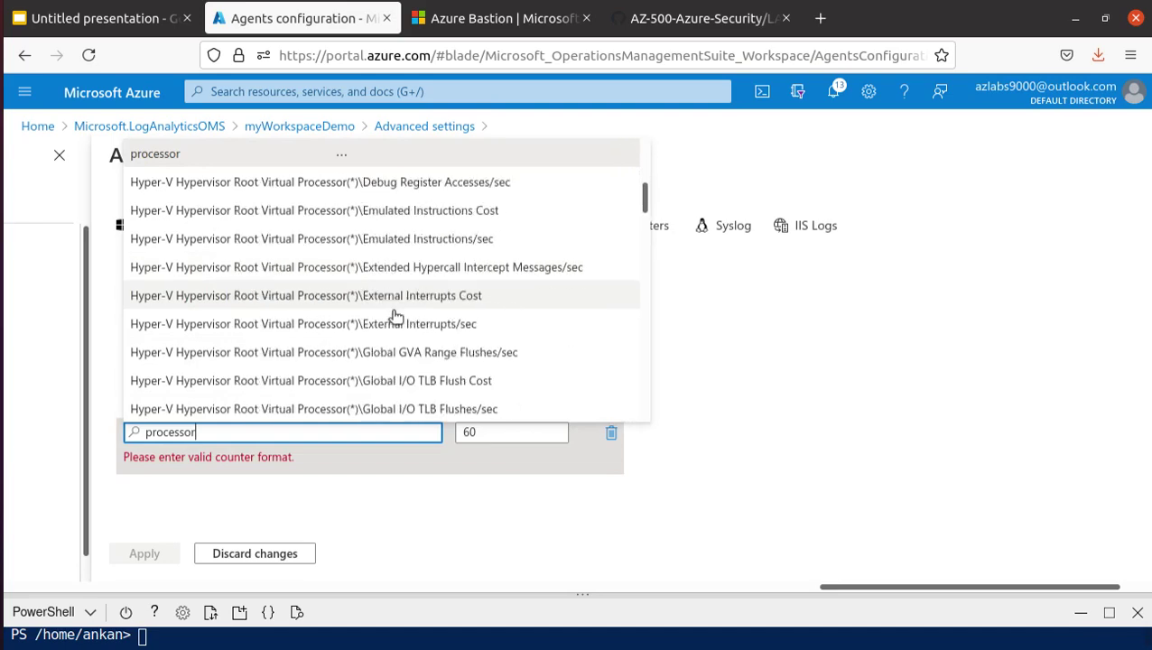
{"action": "scroll", "coordinate": [395, 321], "scroll_direction": "down", "scroll_amount": 15}
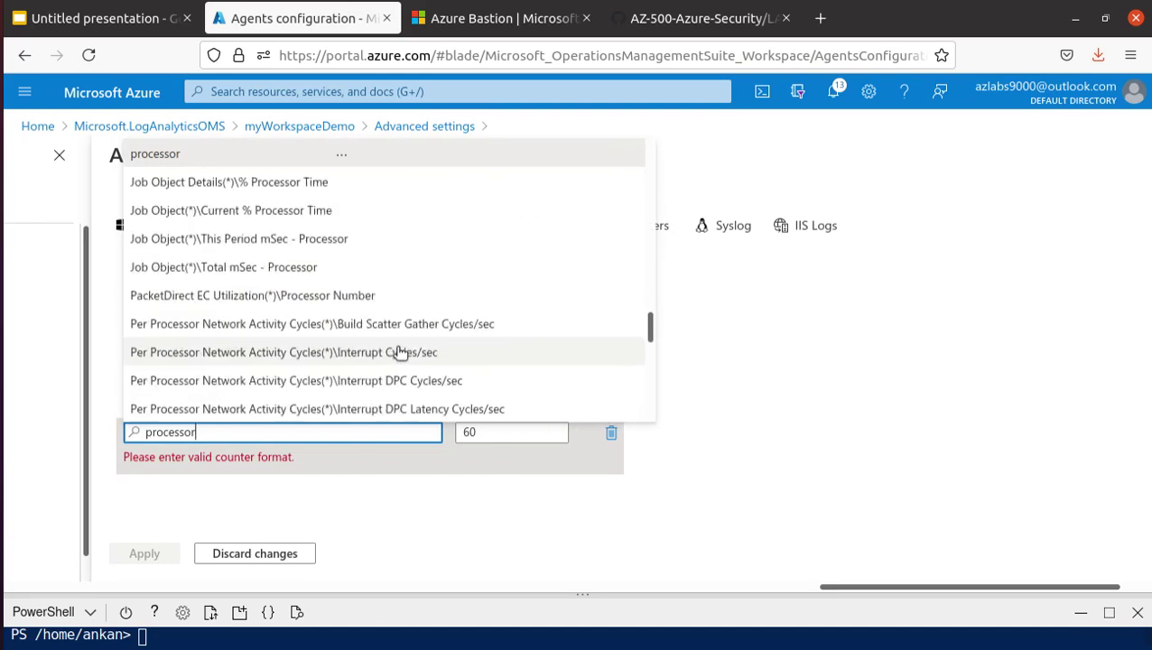
{"action": "scroll", "coordinate": [400, 352], "scroll_direction": "down", "scroll_amount": 3}
{"action": "scroll", "coordinate": [400, 352], "scroll_direction": "up", "scroll_amount": 3}
{"action": "scroll", "coordinate": [400, 352], "scroll_direction": "down", "scroll_amount": 6}
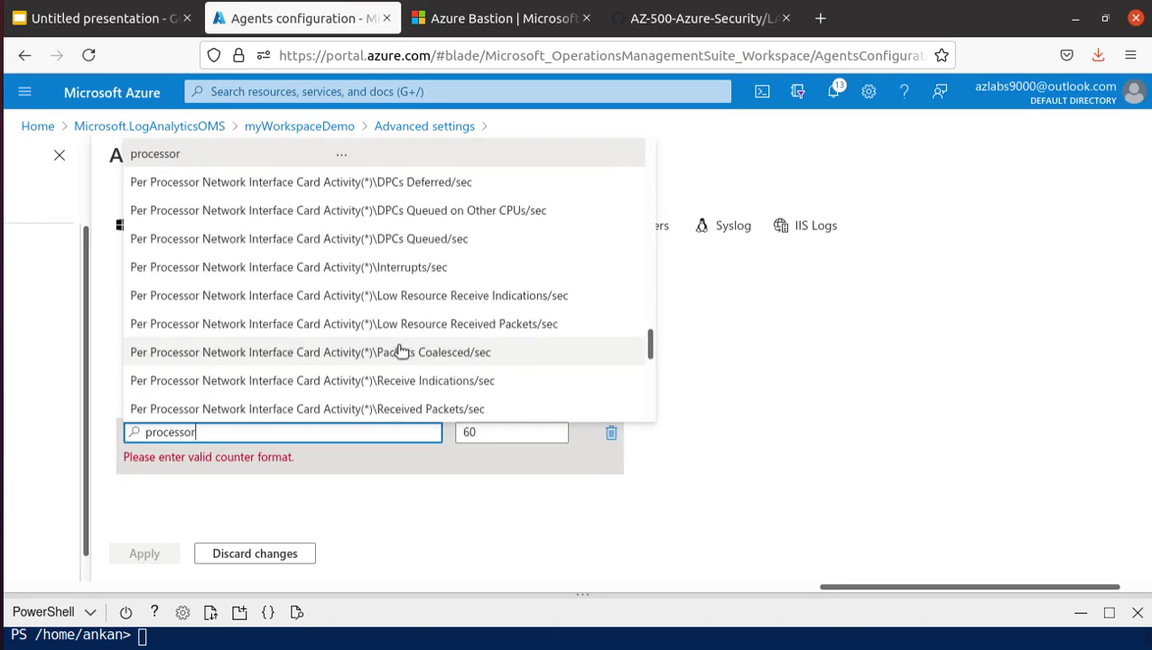
{"action": "scroll", "coordinate": [399, 352], "scroll_direction": "down", "scroll_amount": 5}
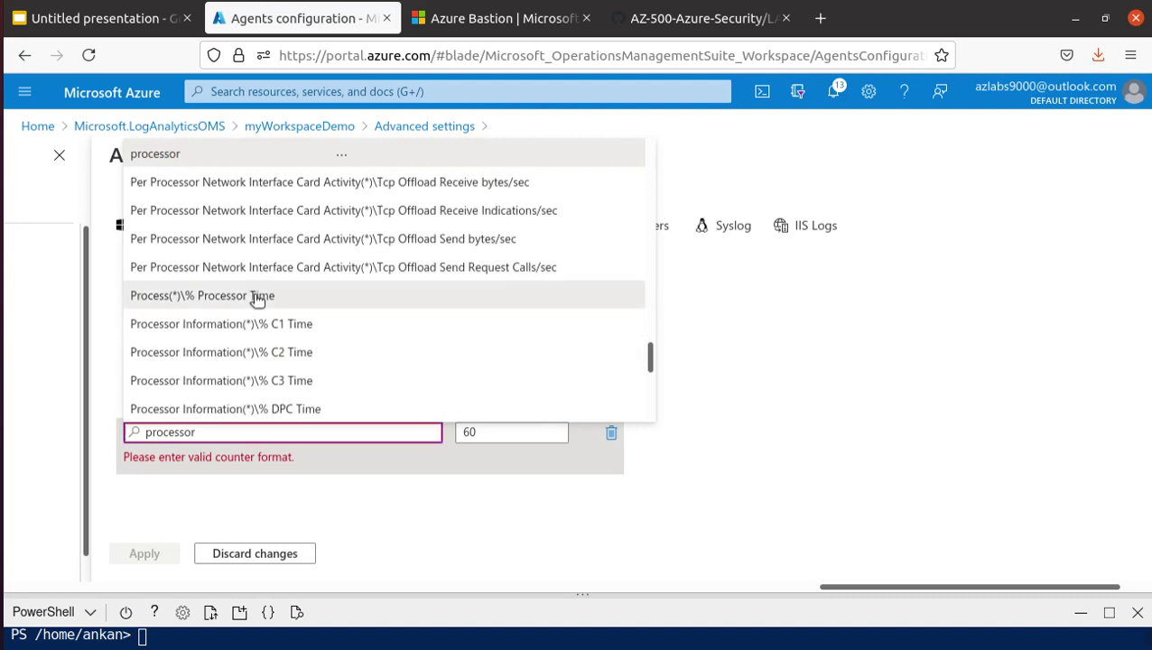
{"action": "left_click", "coordinate": [257, 299]}
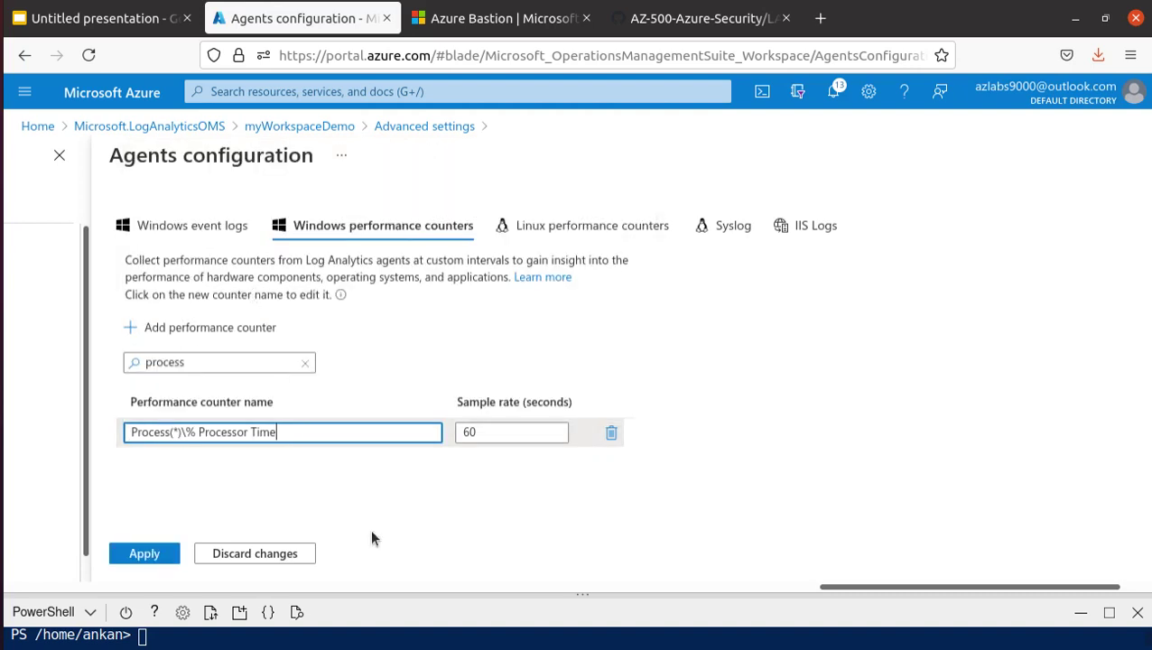
- Clear the filter, confirm the Memory(*)\Available Bytes entry, and apply the four-counter configuration
{"action": "left_click", "coordinate": [305, 362]}
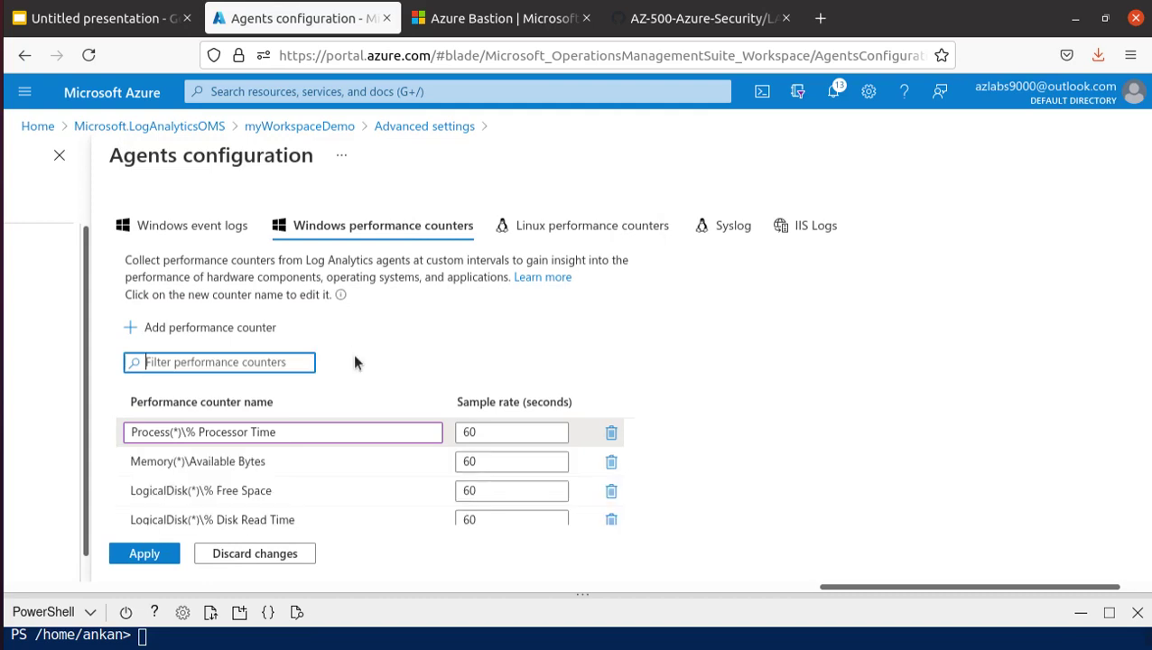
{"action": "scroll", "coordinate": [516, 398], "scroll_direction": "down", "scroll_amount": 1}
{"action": "scroll", "coordinate": [181, 415], "scroll_direction": "up", "scroll_amount": 1}
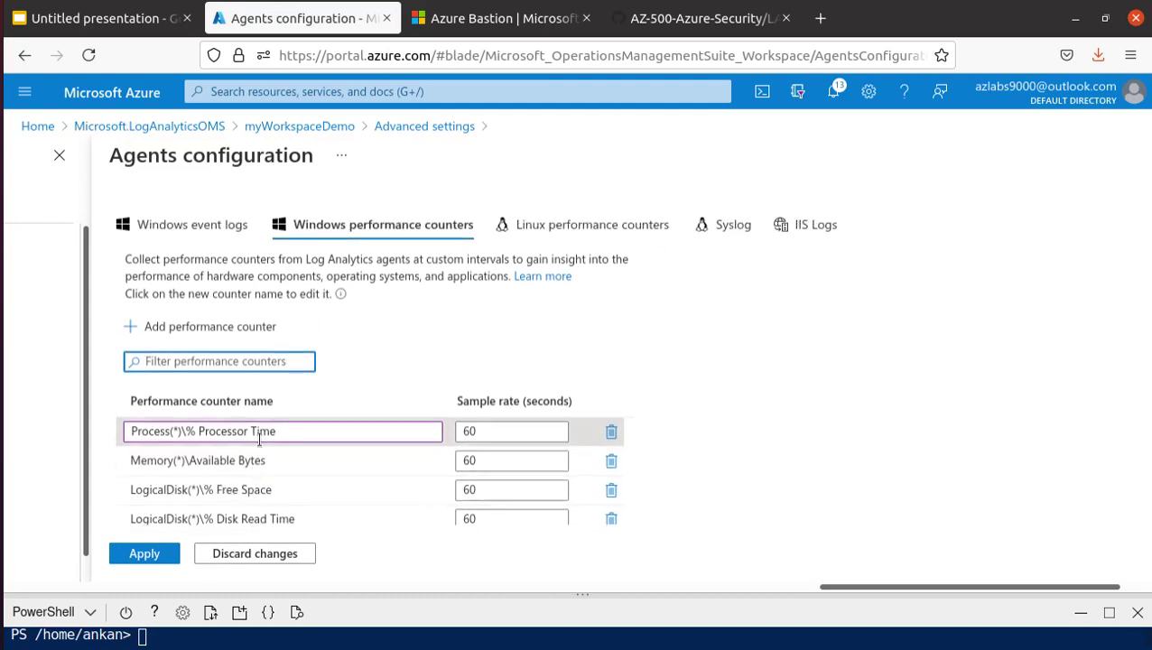
{"action": "scroll", "coordinate": [288, 433], "scroll_direction": "down", "scroll_amount": 1}
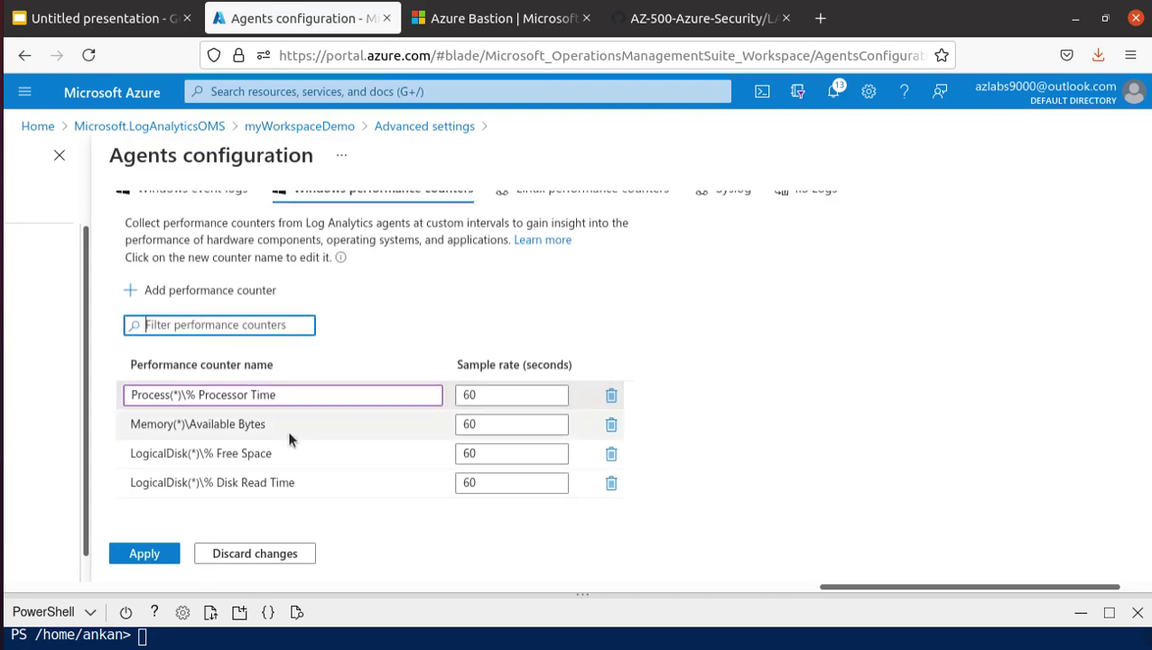
{"action": "left_click", "coordinate": [290, 426]}
{"action": "left_click", "coordinate": [153, 556]}
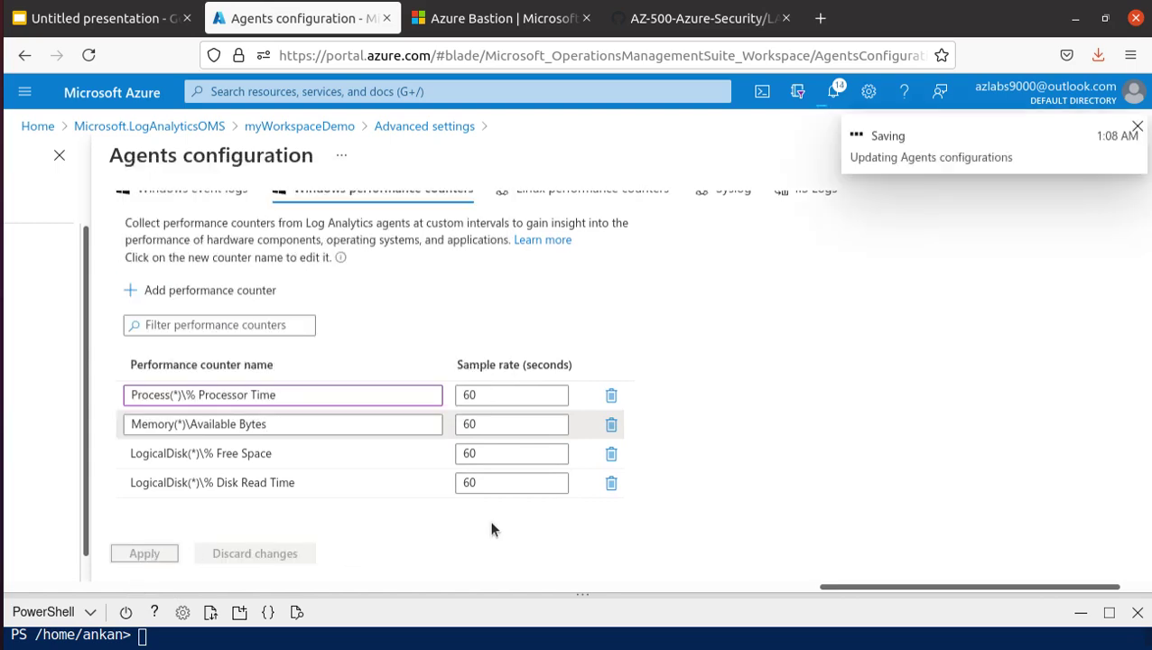
- Highlight the lab's sentence about the ten-second sample interval
{"action": "left_click", "coordinate": [679, 22]}
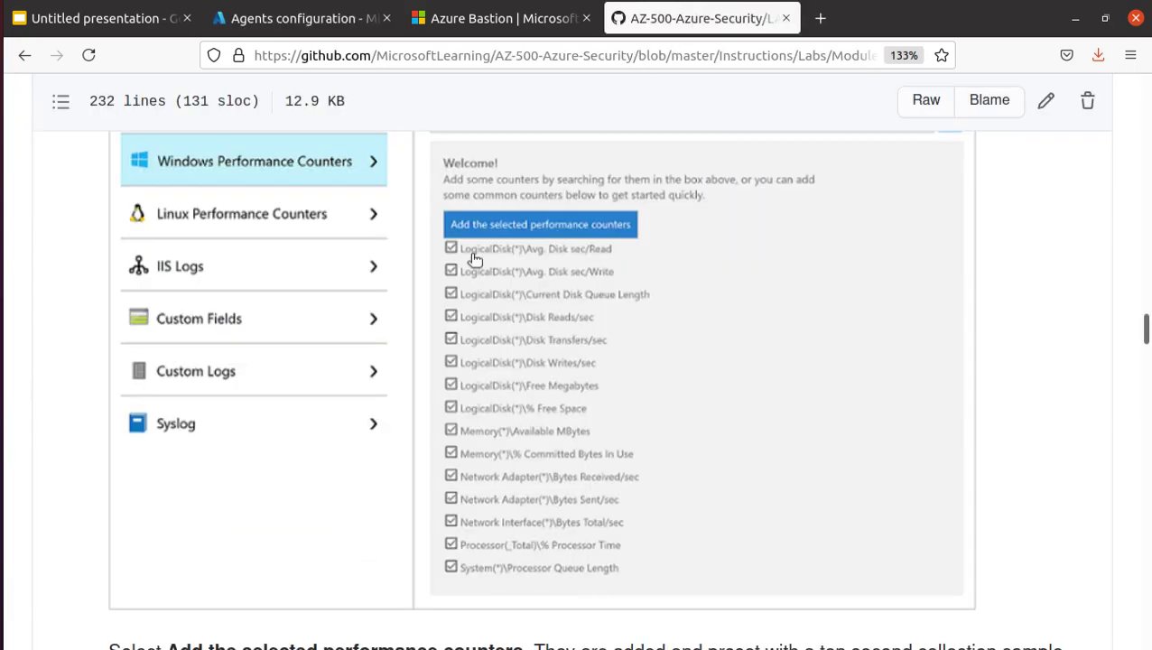
{"action": "scroll", "coordinate": [353, 352], "scroll_direction": "down", "scroll_amount": 5}
{"action": "scroll", "coordinate": [355, 350], "scroll_direction": "down", "scroll_amount": 1}
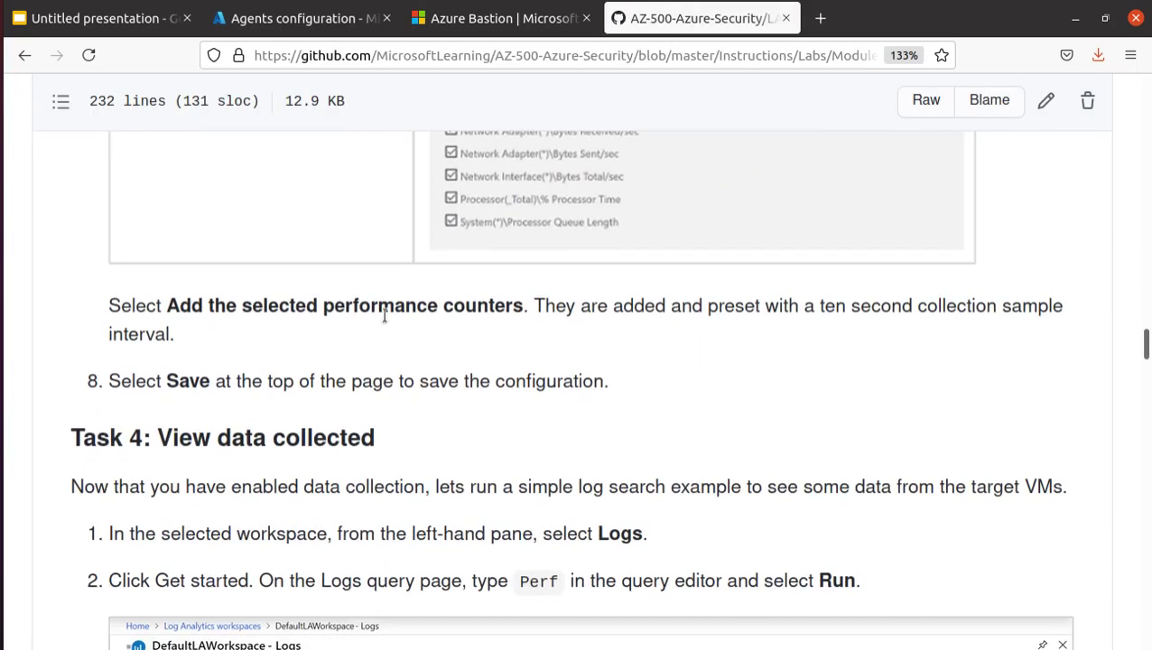
{"action": "left_click_drag", "start_coordinate": [537, 305], "coordinate": [1106, 318]}
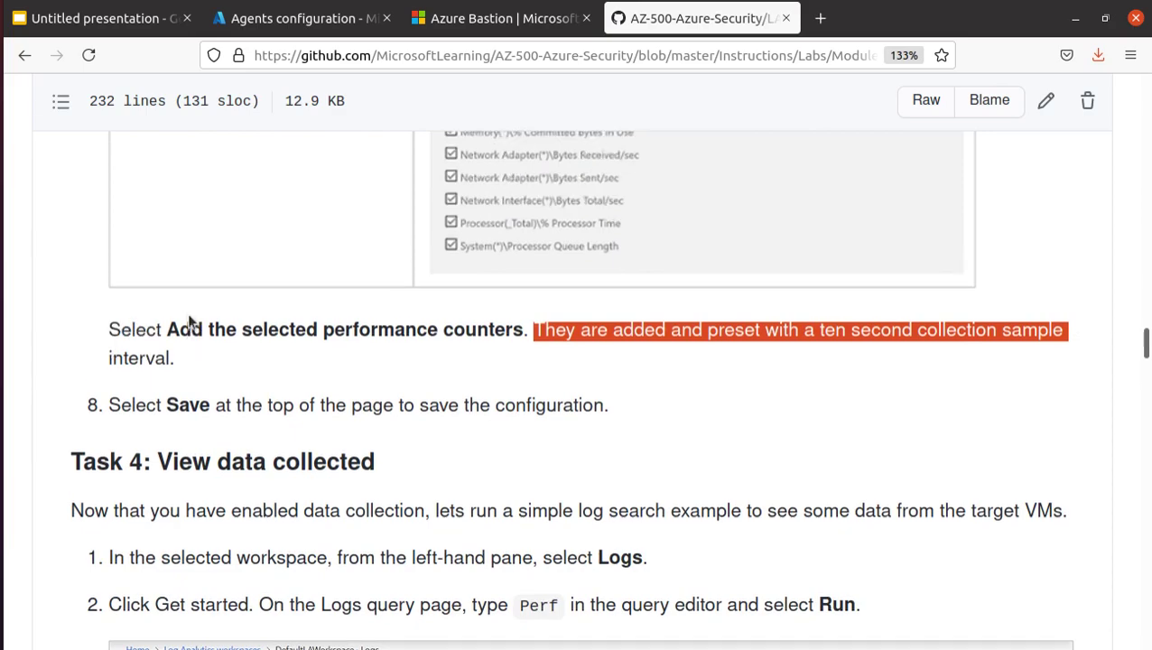
- Highlight the Task 4: View data collected heading and return to Agents configuration
{"action": "scroll", "coordinate": [190, 327], "scroll_direction": "up", "scroll_amount": 10}
{"action": "scroll", "coordinate": [193, 316], "scroll_direction": "up", "scroll_amount": 5}
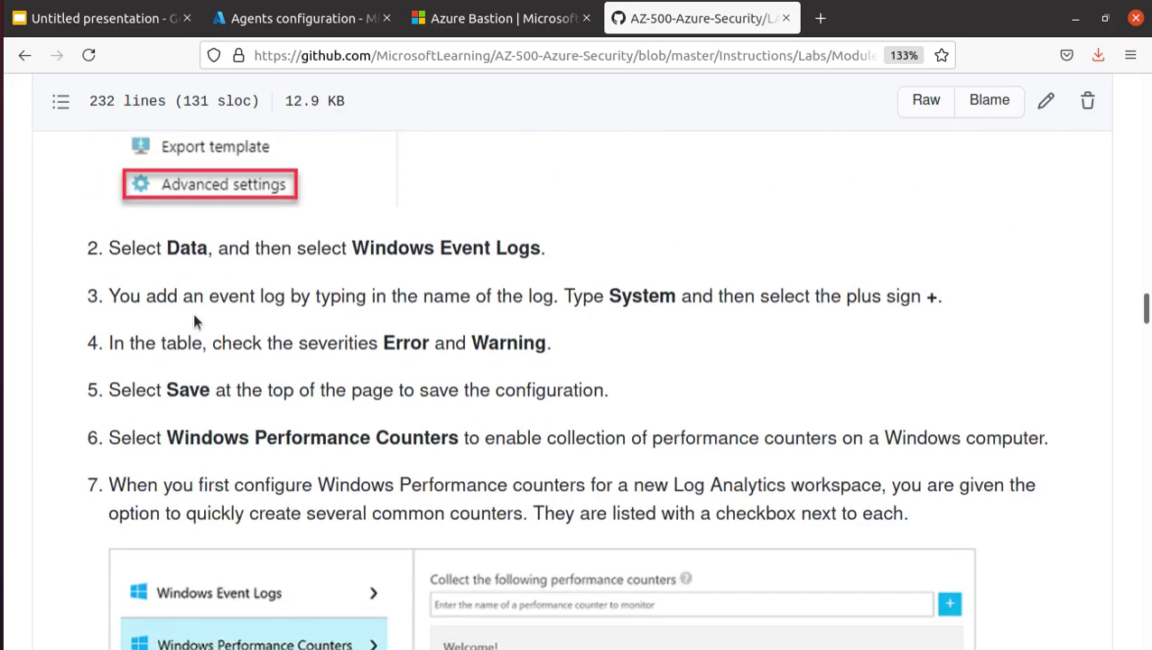
{"action": "scroll", "coordinate": [193, 316], "scroll_direction": "down", "scroll_amount": 20}
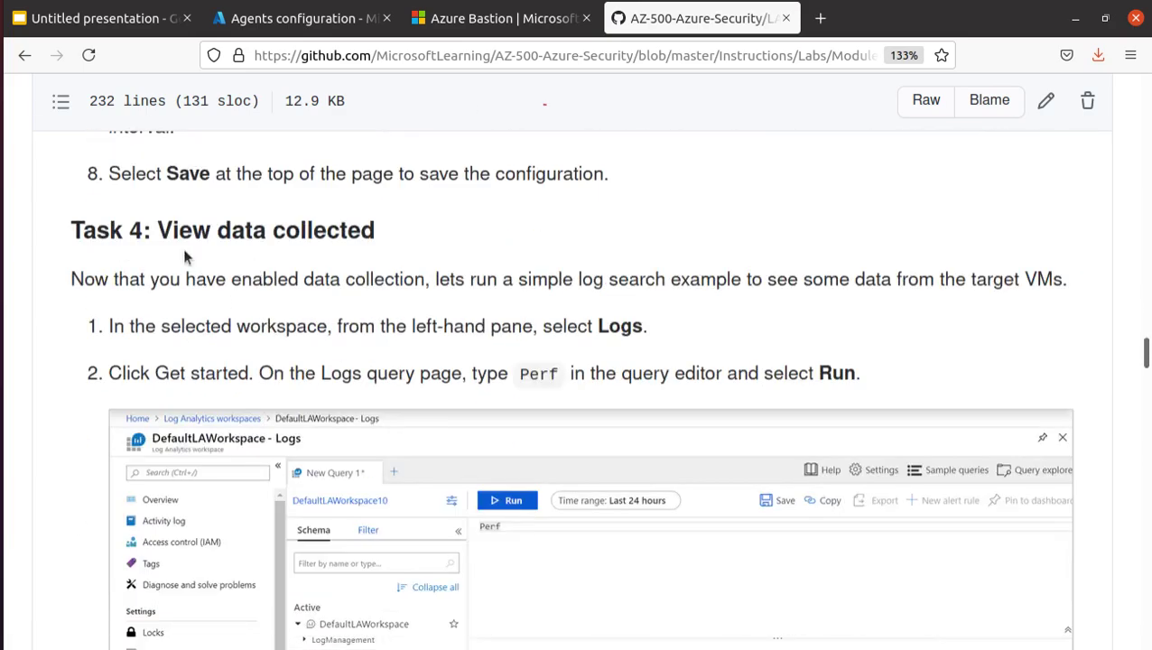
{"action": "left_click_drag", "start_coordinate": [77, 234], "coordinate": [382, 242]}
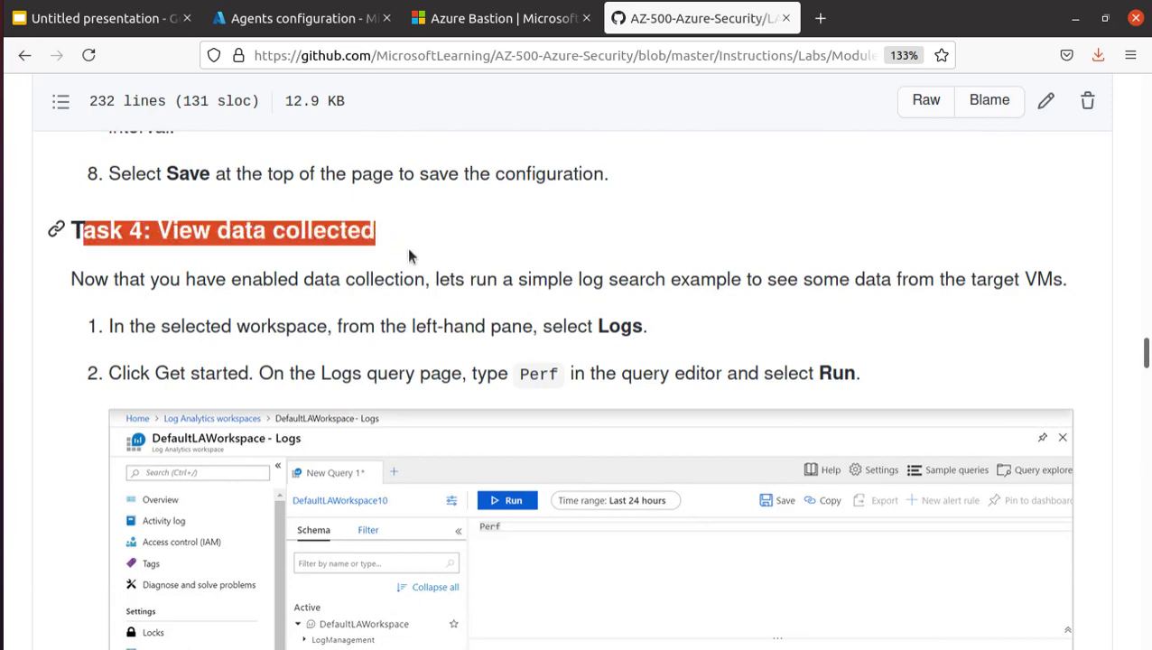
{"action": "scroll", "coordinate": [408, 256], "scroll_direction": "down", "scroll_amount": 3}
{"action": "scroll", "coordinate": [408, 257], "scroll_direction": "up", "scroll_amount": 2}
{"action": "left_click", "coordinate": [320, 25]}
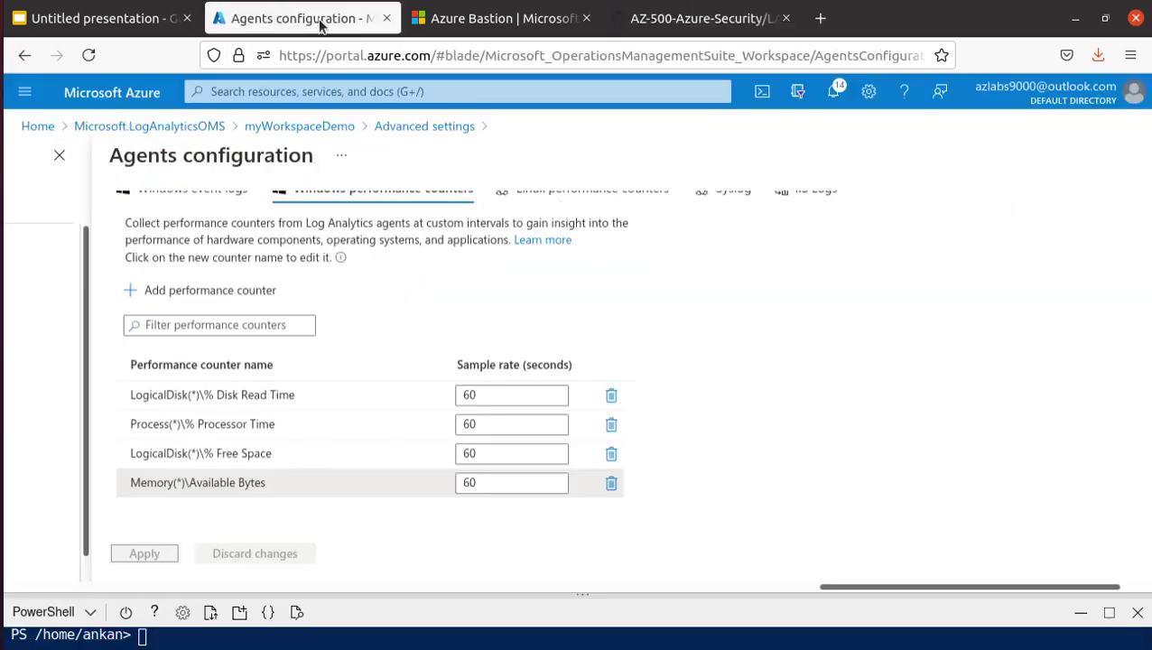
- Check the Linux performance counters and IIS Logs tabs, then go to the myWorkspaceDemo overview
{"action": "scroll", "coordinate": [630, 516], "scroll_direction": "up", "scroll_amount": 1}
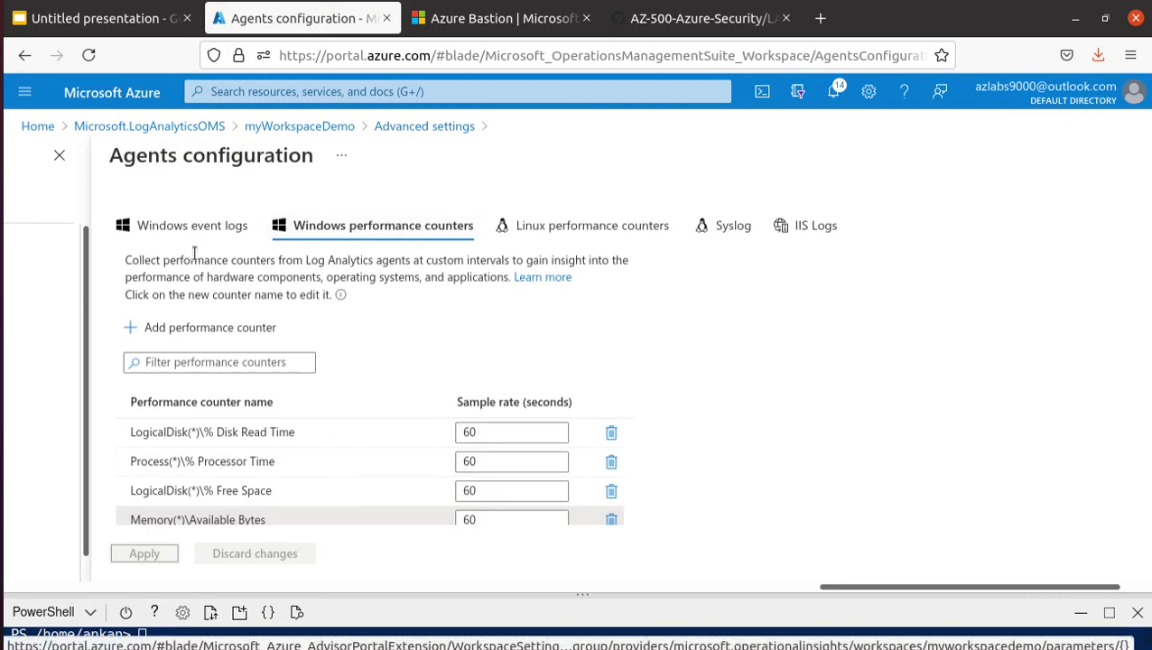
{"action": "left_click", "coordinate": [623, 231]}
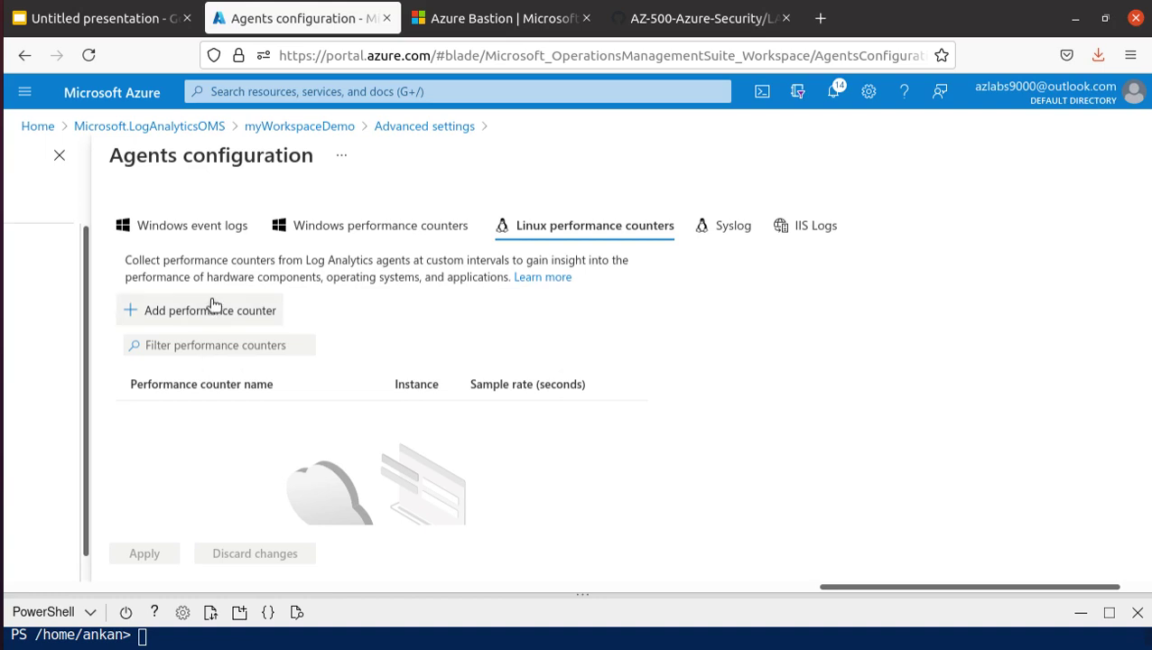
{"action": "left_click", "coordinate": [823, 230]}
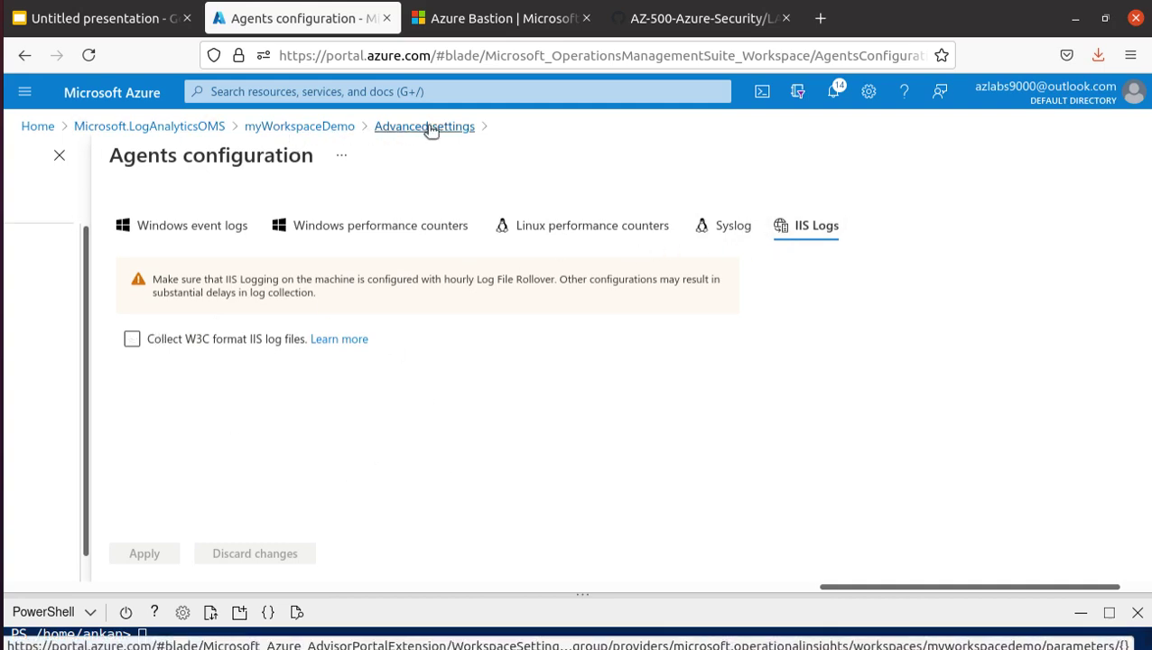
{"action": "left_click", "coordinate": [316, 131]}
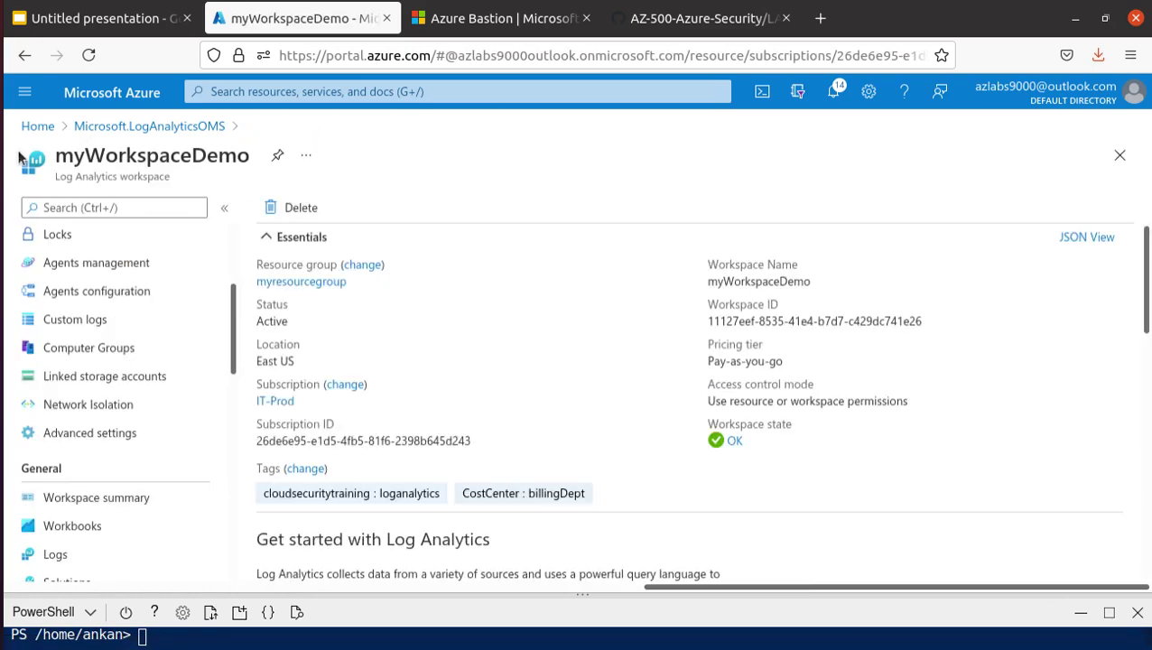
- Highlight the Task 4 introduction, 'Logs' and the 'Perf' query word, then return to the portal
{"action": "left_click", "coordinate": [690, 20]}
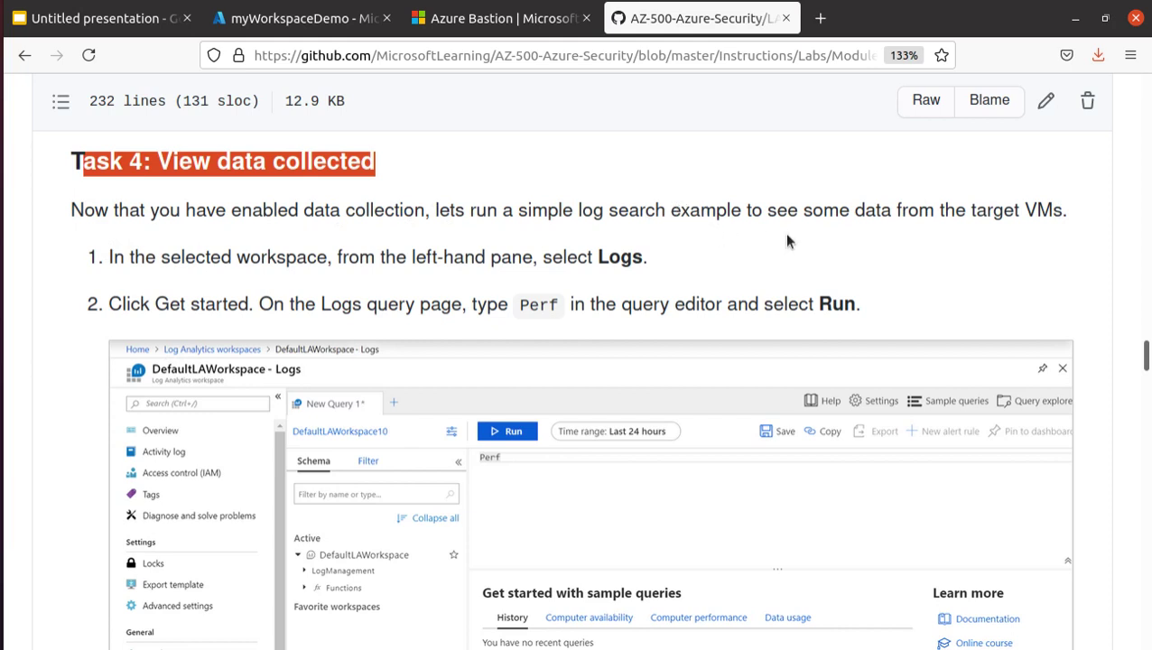
{"action": "triple_click", "coordinate": [1036, 208]}
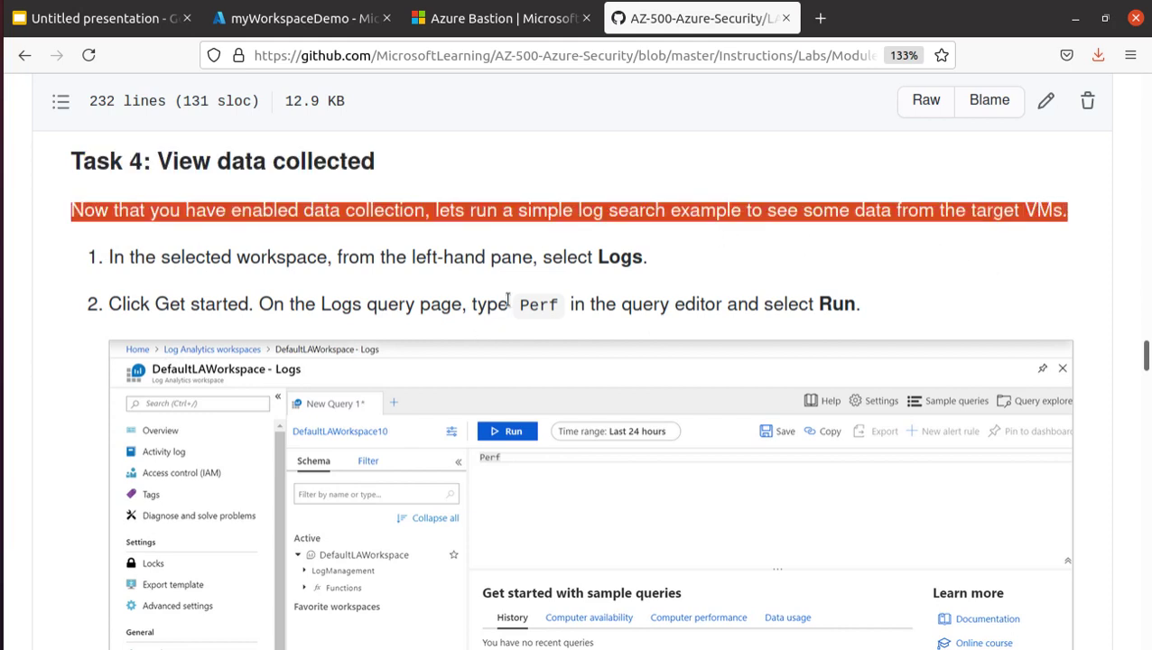
{"action": "double_click", "coordinate": [622, 258]}
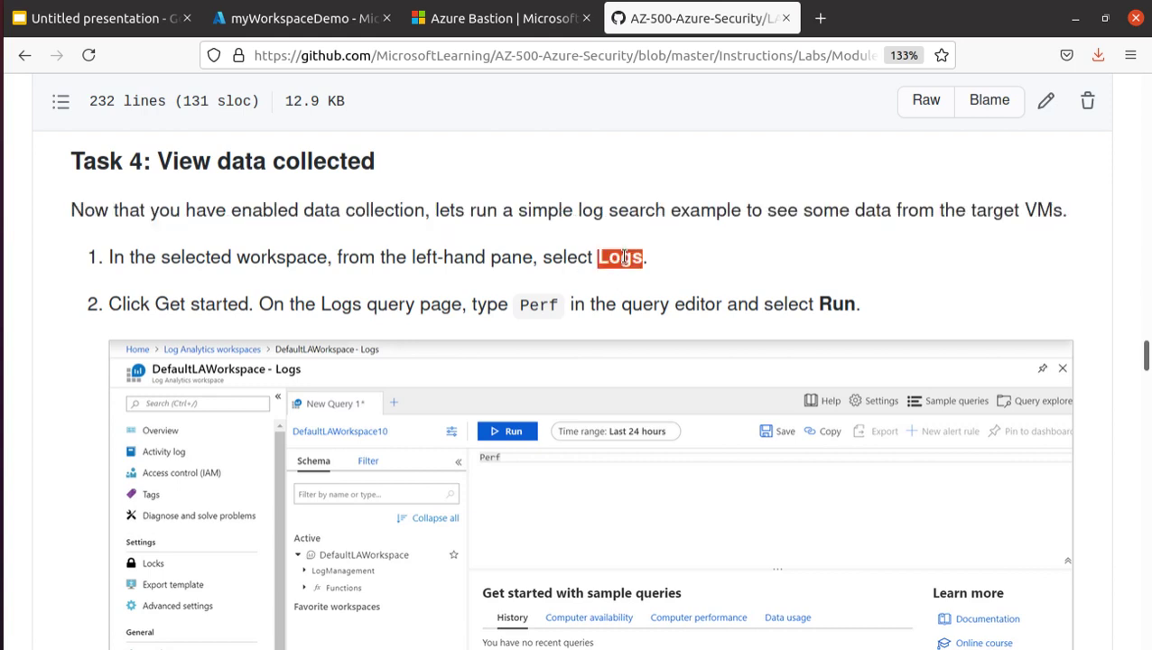
{"action": "left_click", "coordinate": [526, 305]}
{"action": "double_click", "coordinate": [521, 306]}
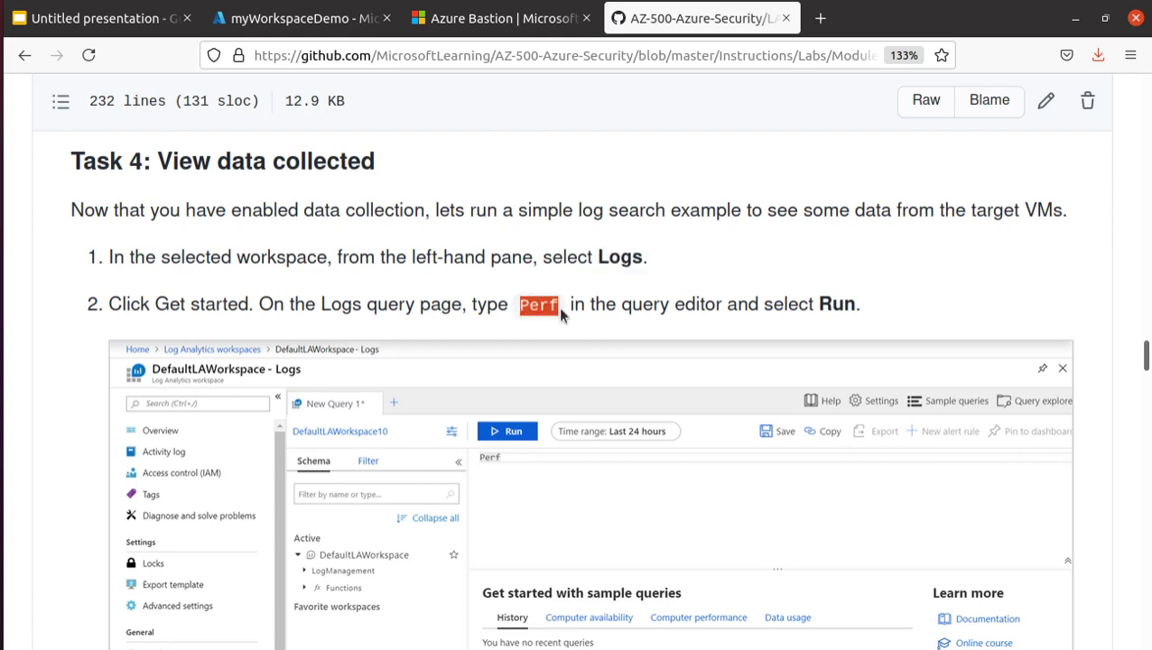
{"action": "right_click", "coordinate": [559, 312]}
{"action": "left_click", "coordinate": [595, 322]}
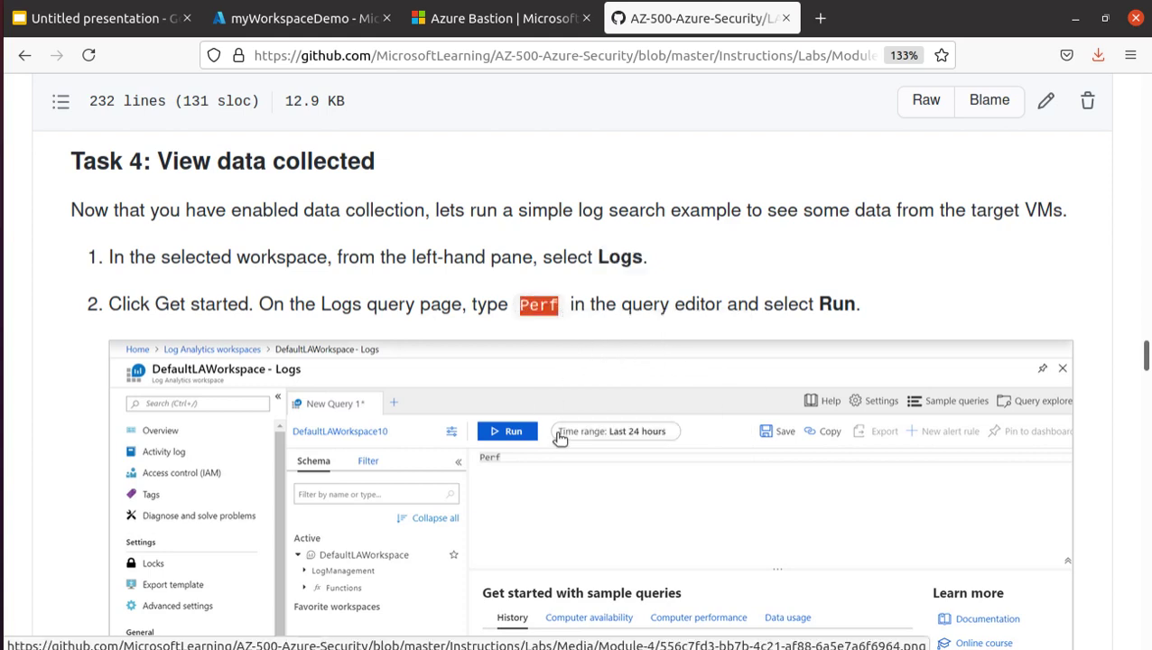
{"action": "left_click", "coordinate": [298, 18]}
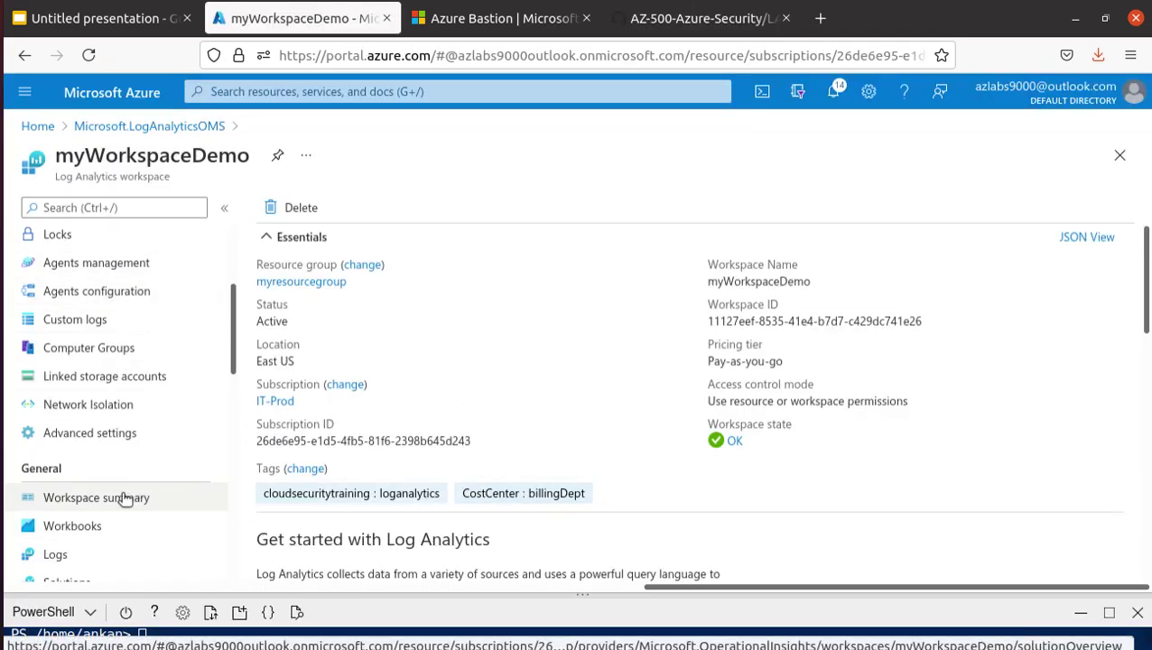
- Open the myWorkspaceDemo Logs page and dismiss the video feedback prompt
{"action": "scroll", "coordinate": [127, 499], "scroll_direction": "down", "scroll_amount": 2}
{"action": "left_click", "coordinate": [72, 454]}
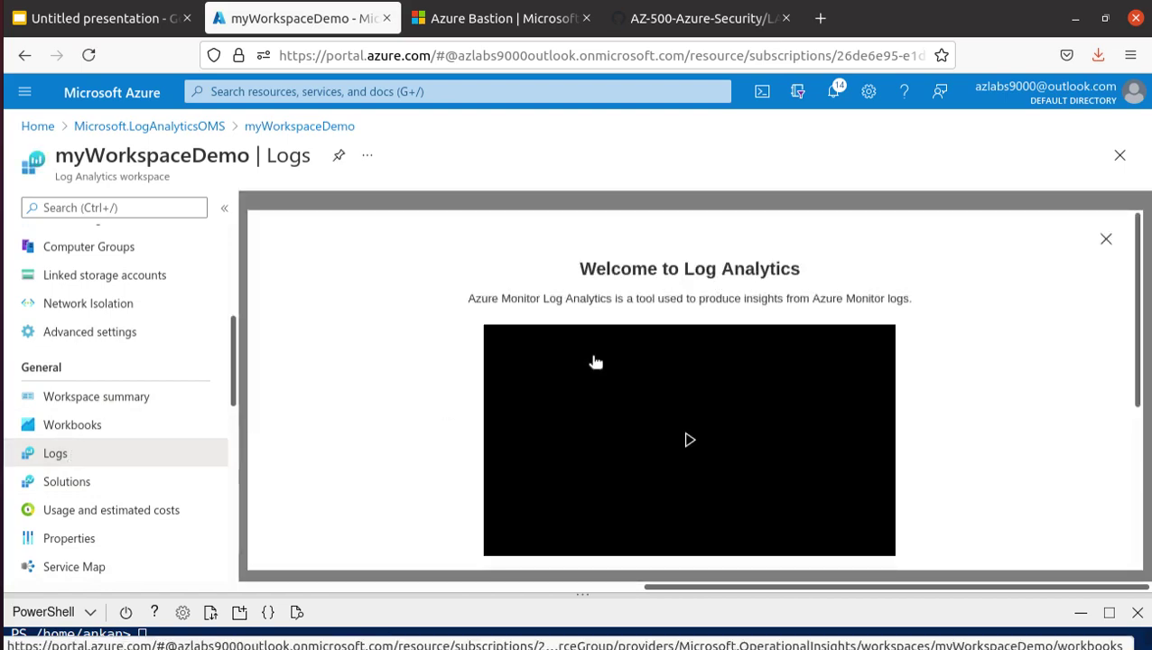
{"action": "scroll", "coordinate": [395, 370], "scroll_direction": "down", "scroll_amount": 5}
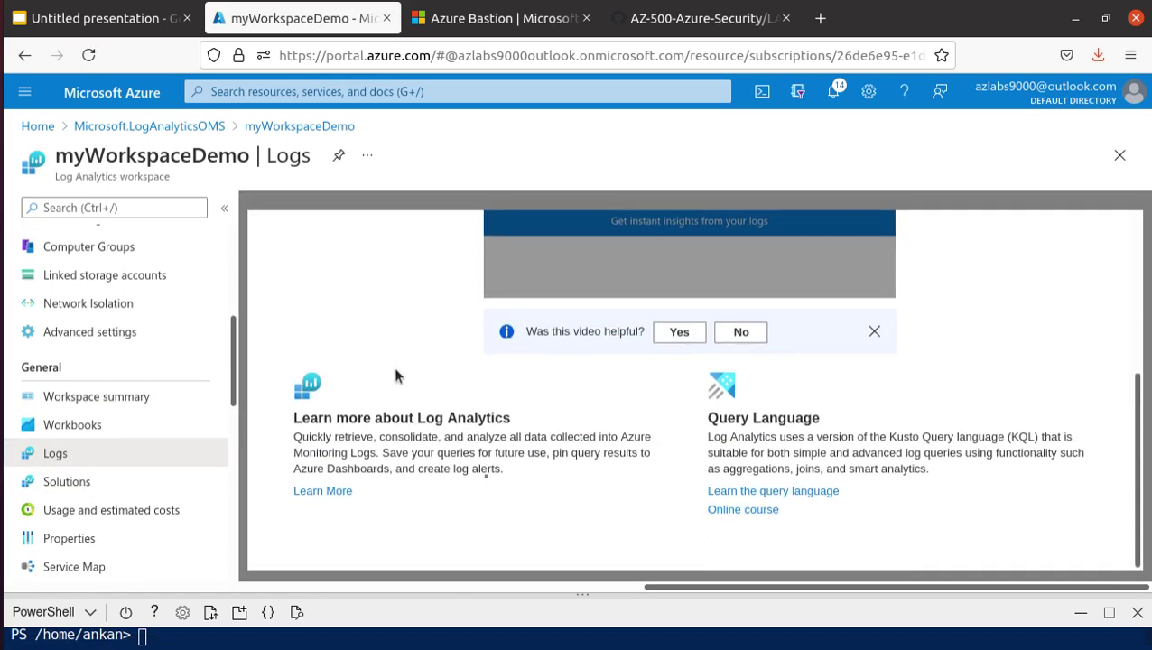
{"action": "scroll", "coordinate": [394, 366], "scroll_direction": "up", "scroll_amount": 1}
{"action": "scroll", "coordinate": [394, 369], "scroll_direction": "down", "scroll_amount": 1}
{"action": "scroll", "coordinate": [394, 365], "scroll_direction": "up", "scroll_amount": 5}
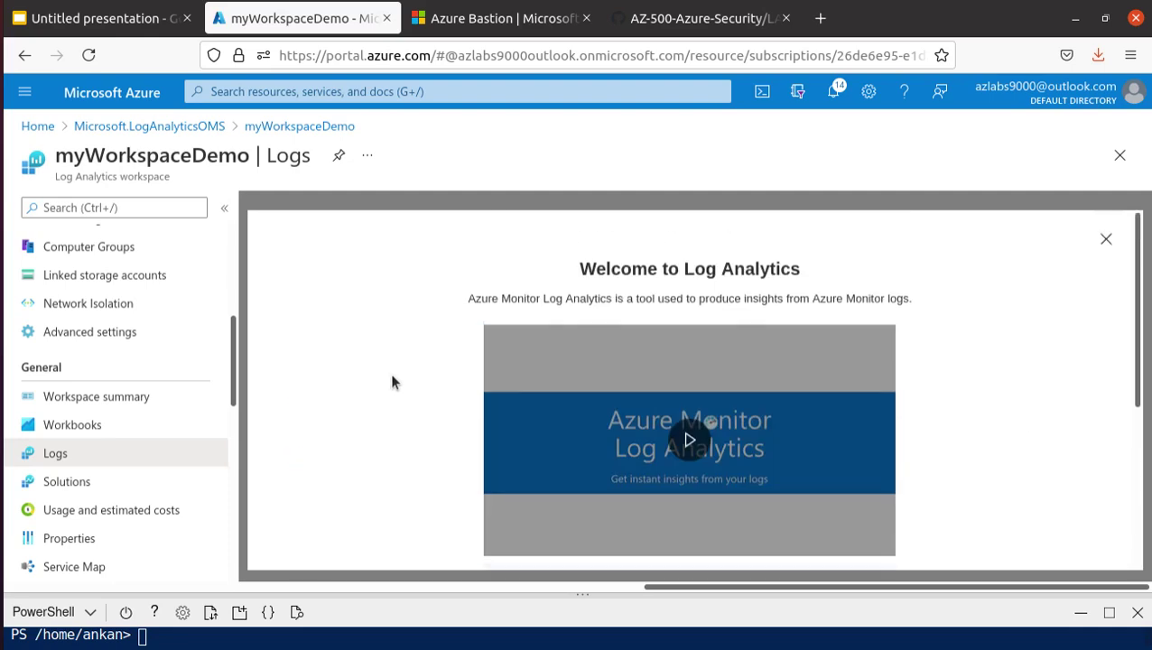
{"action": "scroll", "coordinate": [391, 375], "scroll_direction": "down", "scroll_amount": 5}
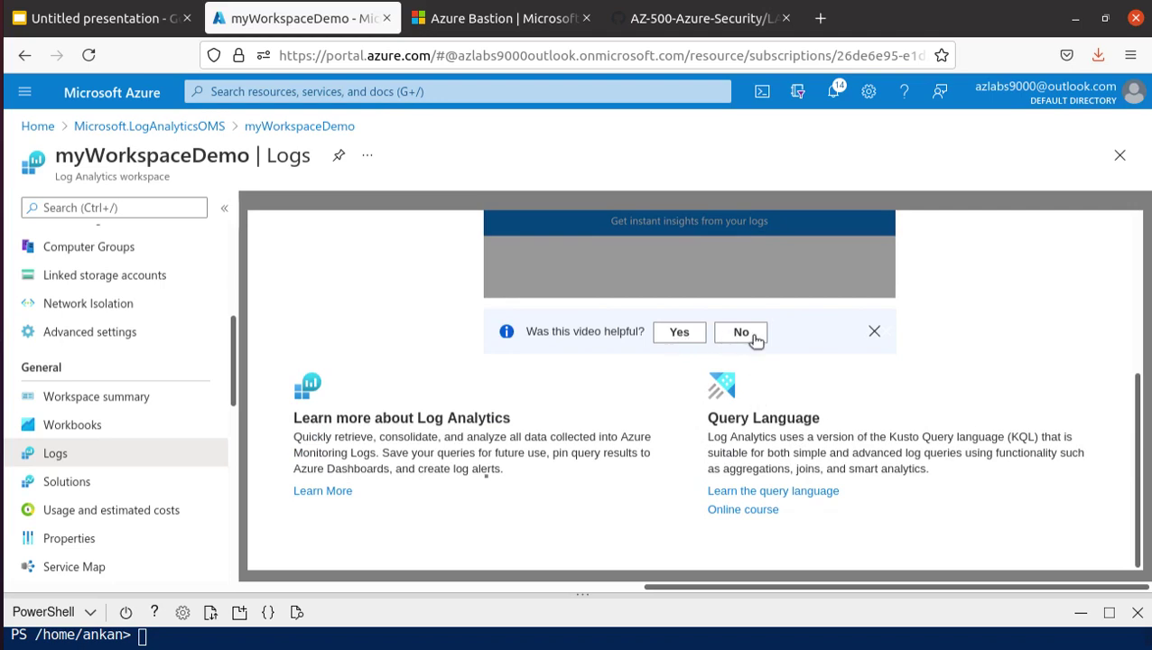
{"action": "left_click", "coordinate": [874, 332]}
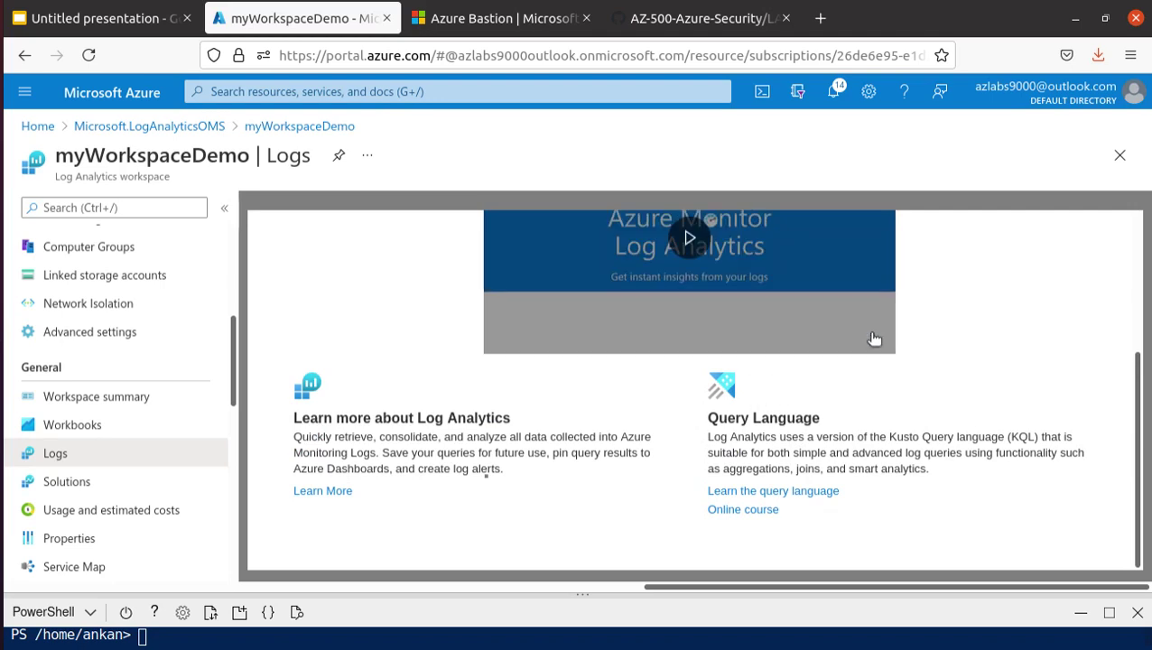
- Open the query language documentation in a new tab, then close the Welcome to Log Analytics panel
{"action": "left_click", "coordinate": [799, 491]}
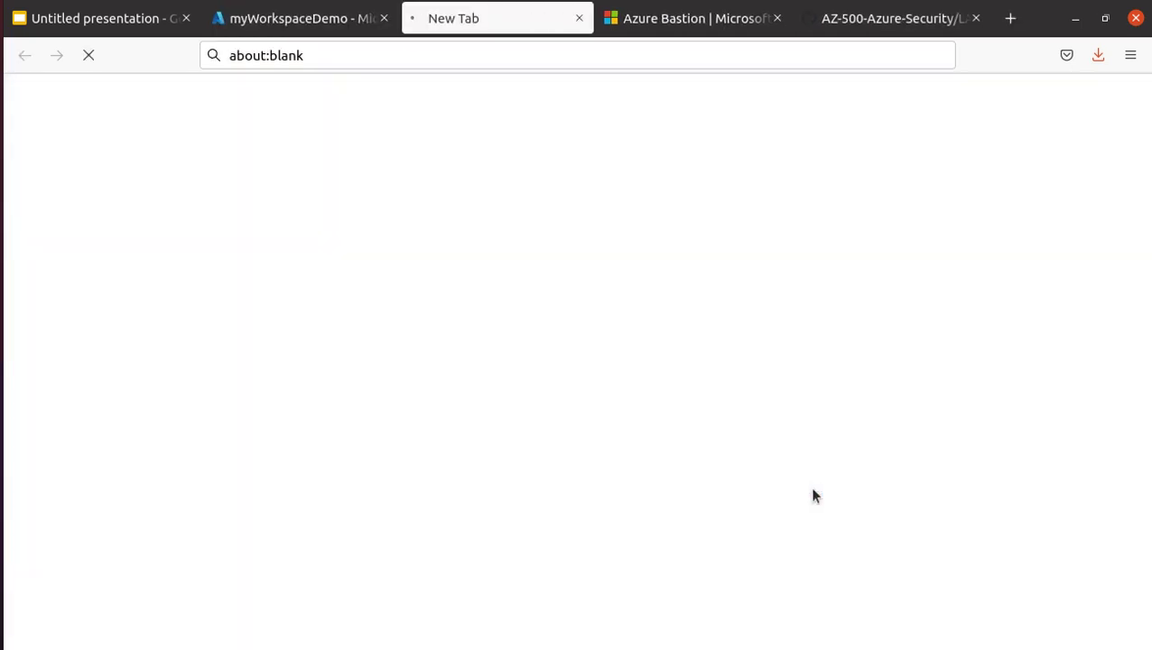
{"action": "left_click", "coordinate": [317, 23]}
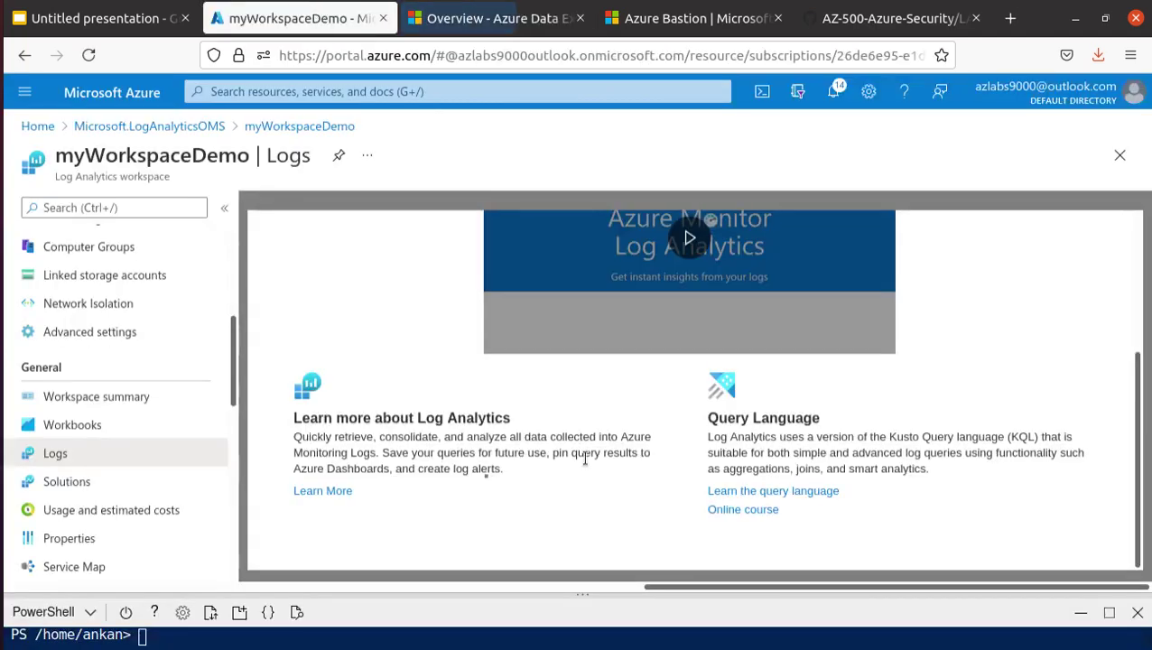
{"action": "scroll", "coordinate": [527, 430], "scroll_direction": "up", "scroll_amount": 3}
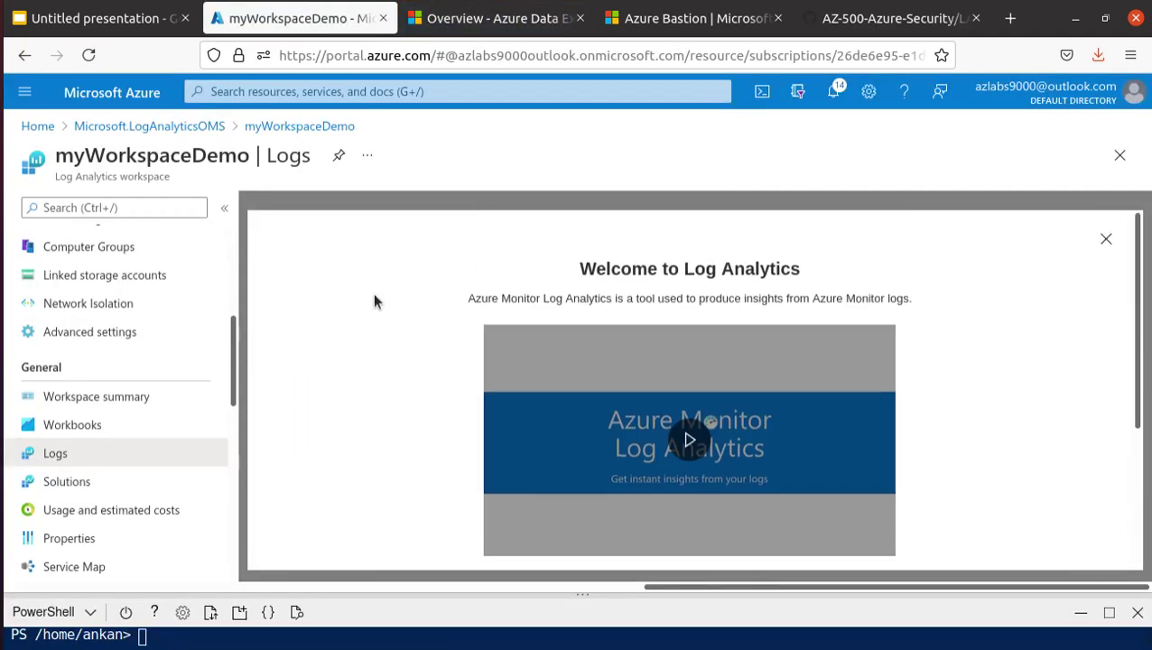
{"action": "left_click", "coordinate": [1108, 239]}
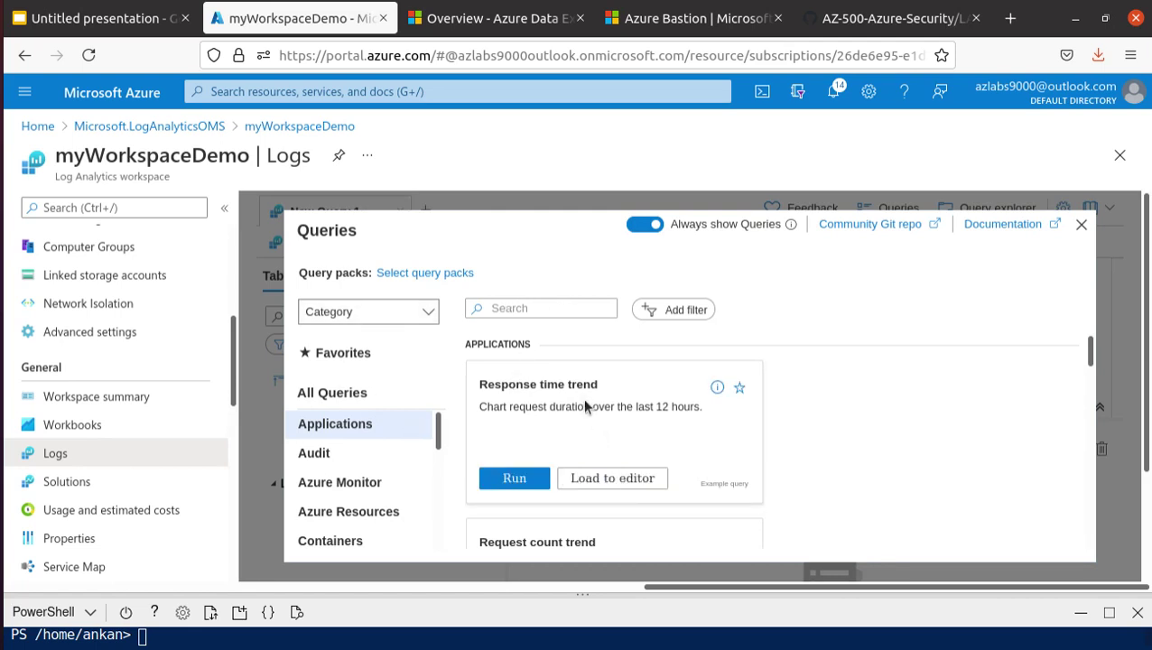
- Scroll through the Applications example query cards and close the Queries gallery
{"action": "scroll", "coordinate": [585, 403], "scroll_direction": "down", "scroll_amount": 2}
{"action": "scroll", "coordinate": [613, 415], "scroll_direction": "up", "scroll_amount": 2}
{"action": "scroll", "coordinate": [670, 388], "scroll_direction": "down", "scroll_amount": 5}
{"action": "scroll", "coordinate": [677, 397], "scroll_direction": "down", "scroll_amount": 10}
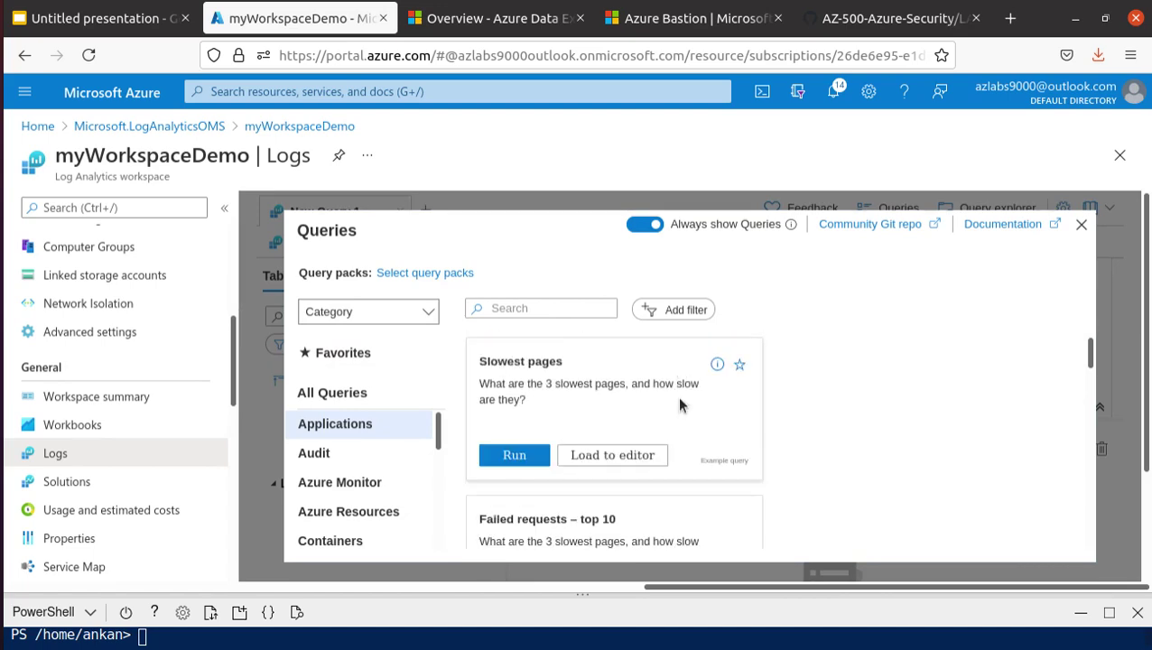
{"action": "scroll", "coordinate": [683, 402], "scroll_direction": "down", "scroll_amount": 2}
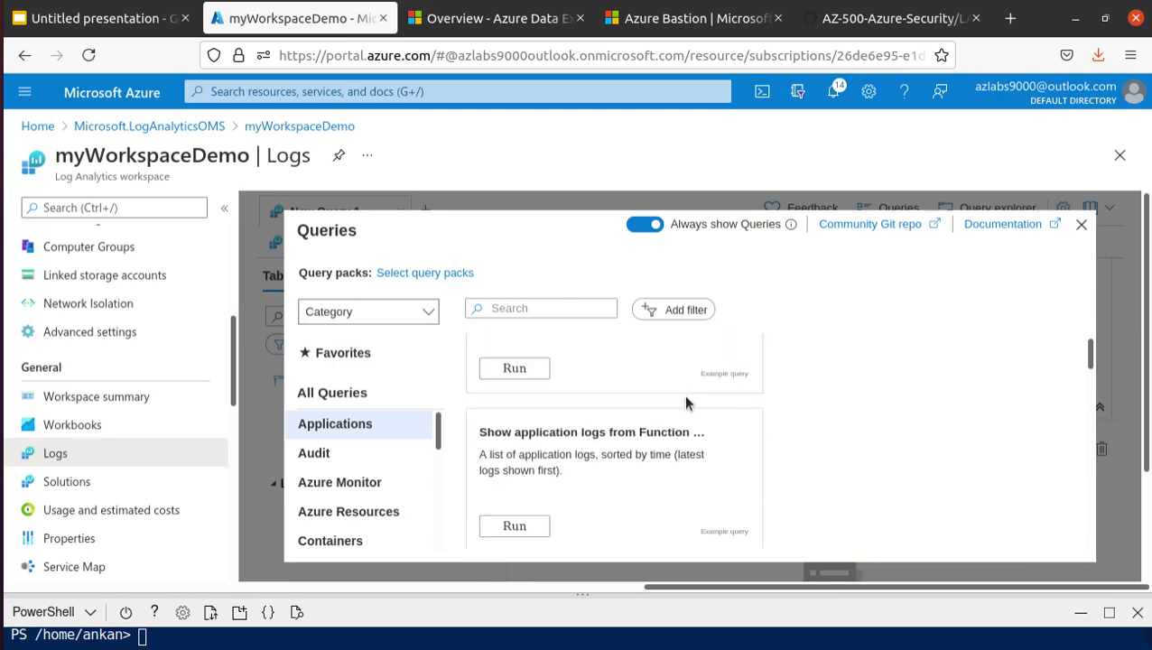
{"action": "scroll", "coordinate": [683, 397], "scroll_direction": "up", "scroll_amount": 8}
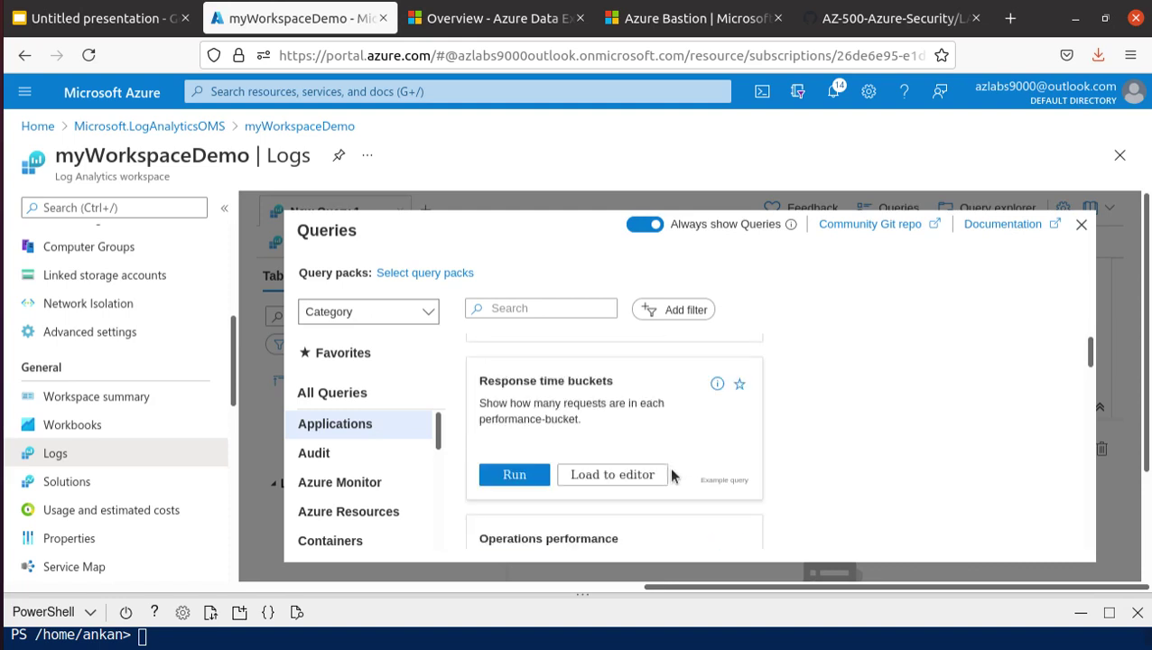
{"action": "scroll", "coordinate": [671, 476], "scroll_direction": "up", "scroll_amount": 3}
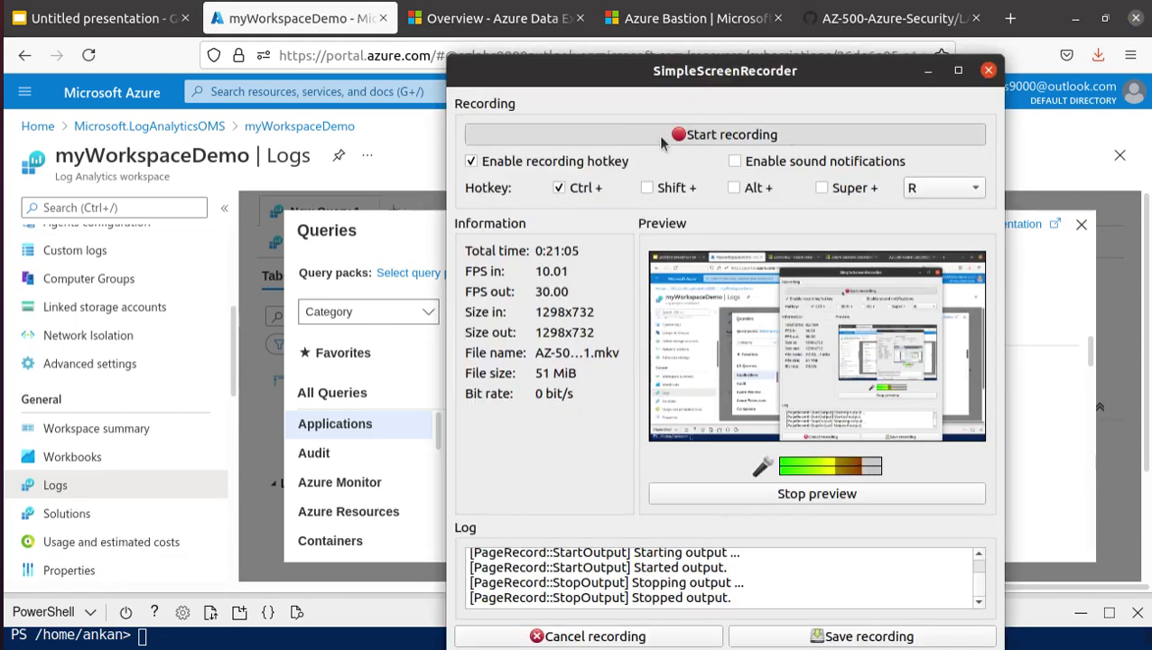
{"action": "left_click", "coordinate": [658, 135]}
{"action": "left_click", "coordinate": [927, 70]}
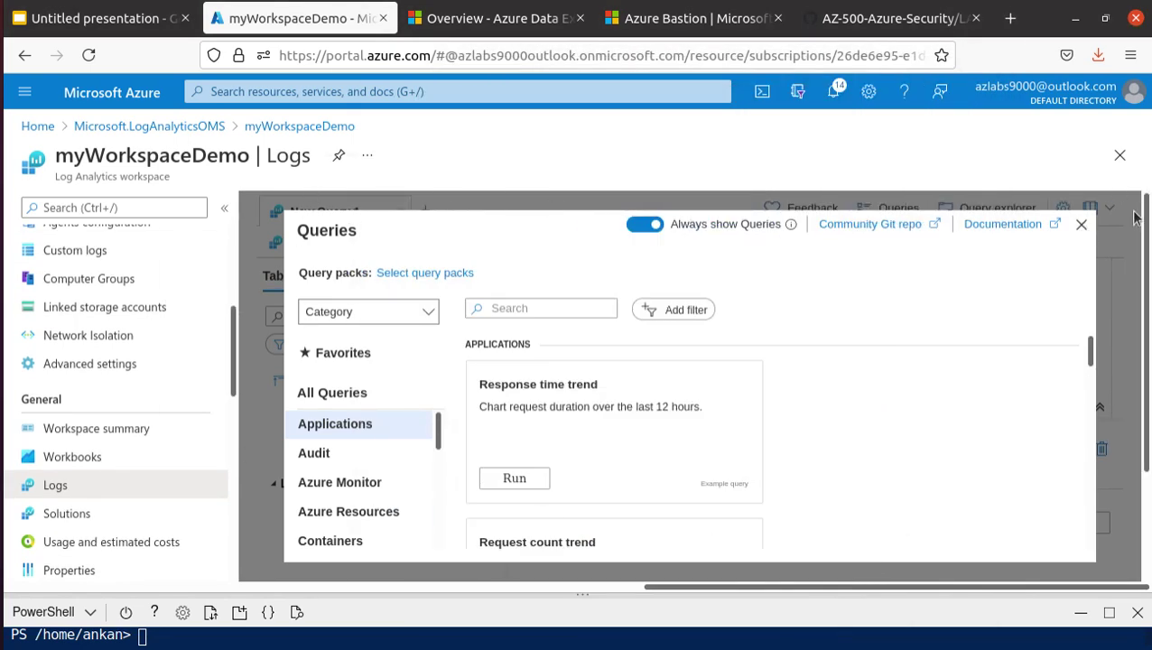
{"action": "scroll", "coordinate": [601, 463], "scroll_direction": "down", "scroll_amount": 2}
{"action": "scroll", "coordinate": [601, 462], "scroll_direction": "up", "scroll_amount": 2}
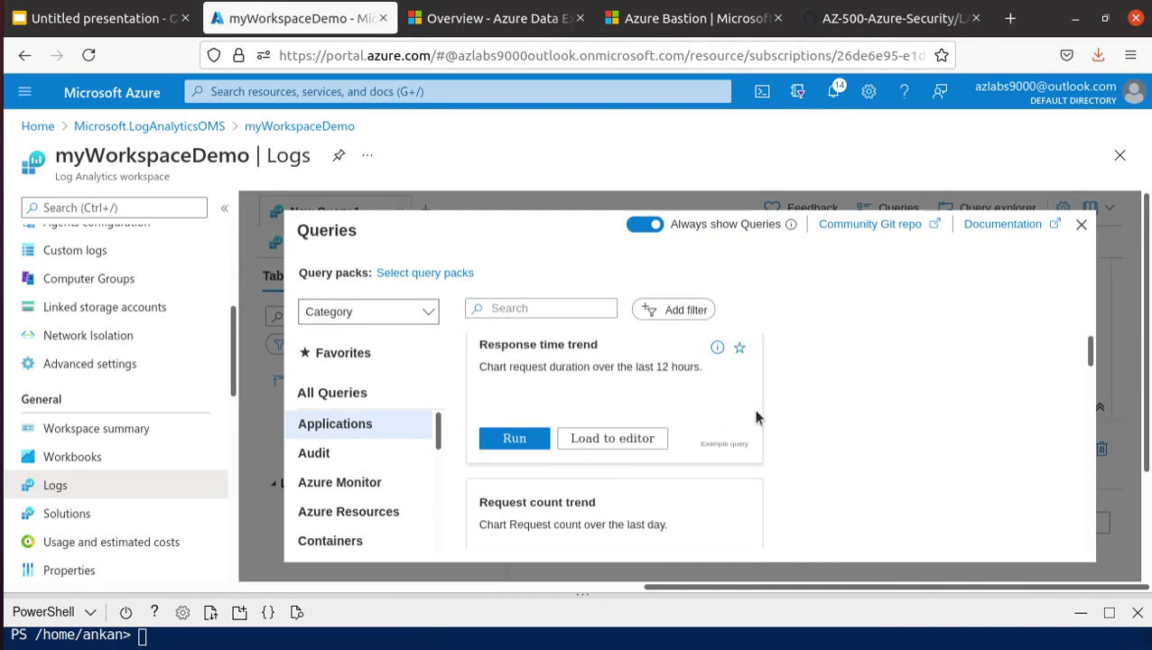
{"action": "left_click", "coordinate": [1082, 225]}
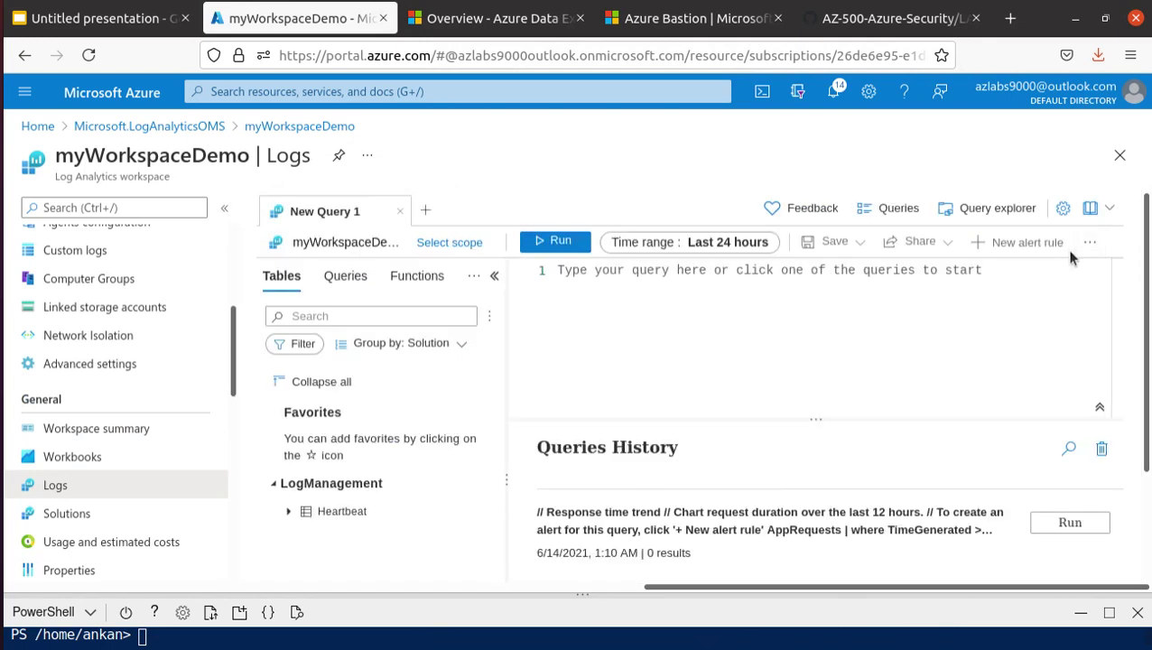
- Run 'Perf' in the query editor, getting no results, and return to the lab's Task 4
{"action": "left_click", "coordinate": [674, 283]}
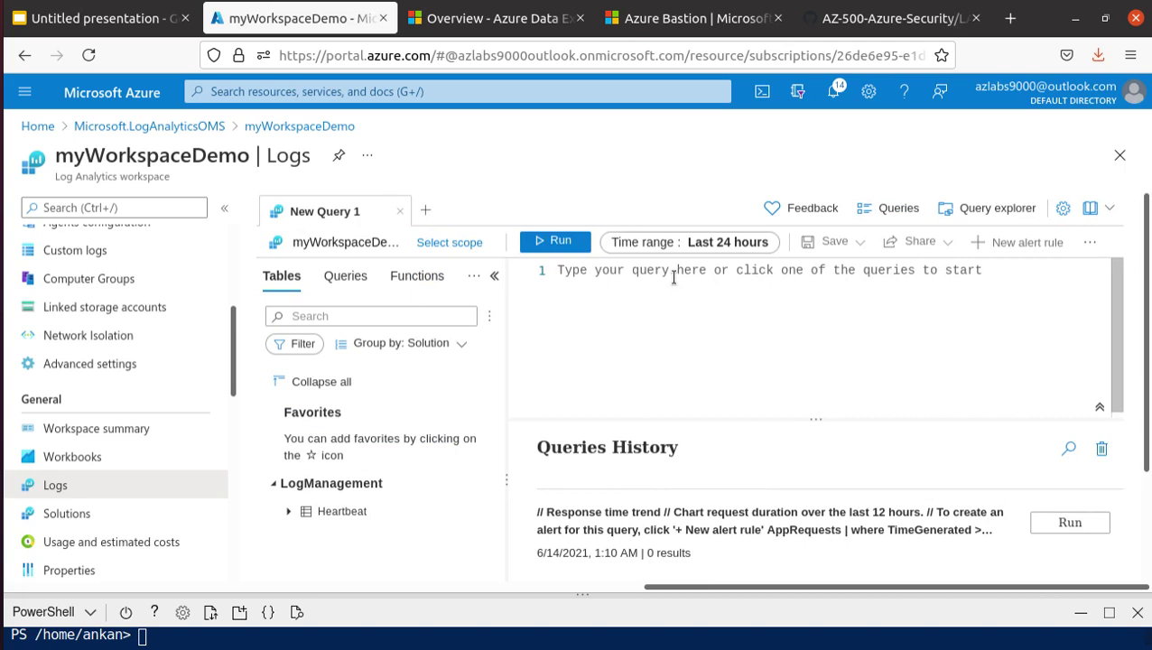
{"action": "type", "text": "Perf"}
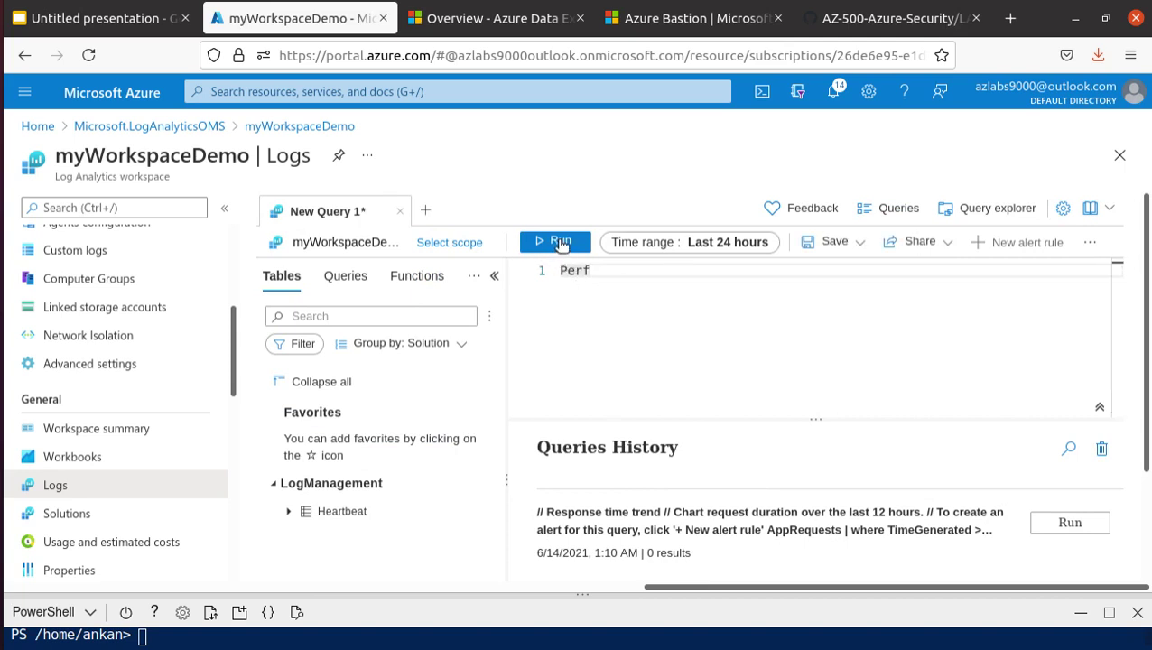
{"action": "left_click", "coordinate": [560, 244]}
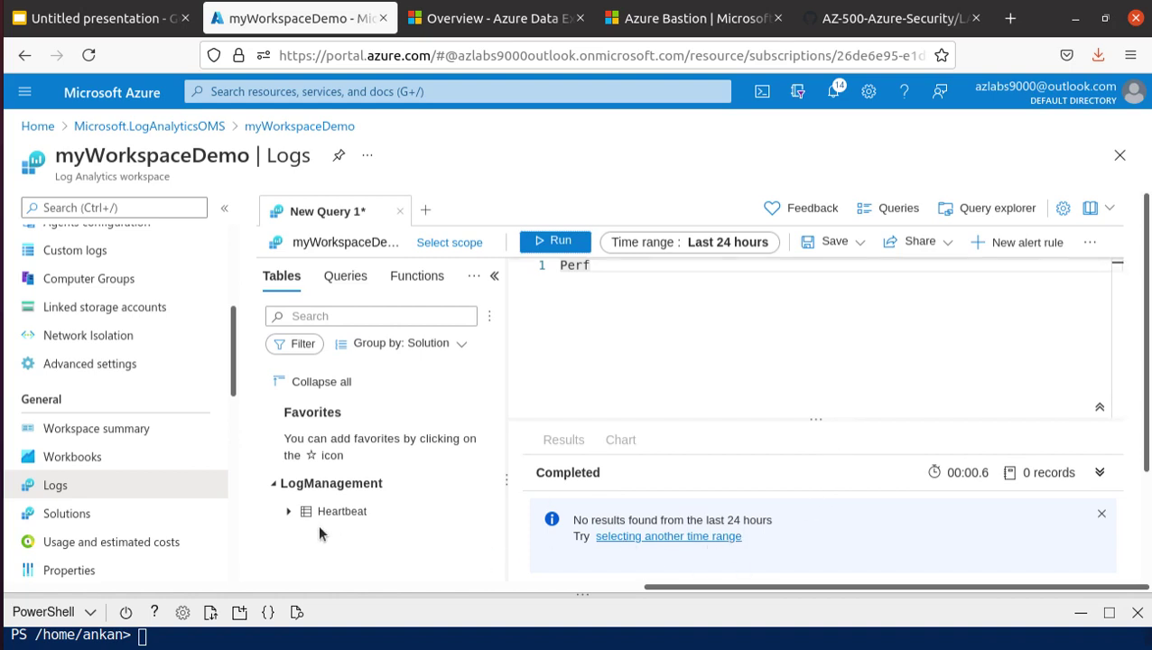
{"action": "left_click", "coordinate": [879, 20]}
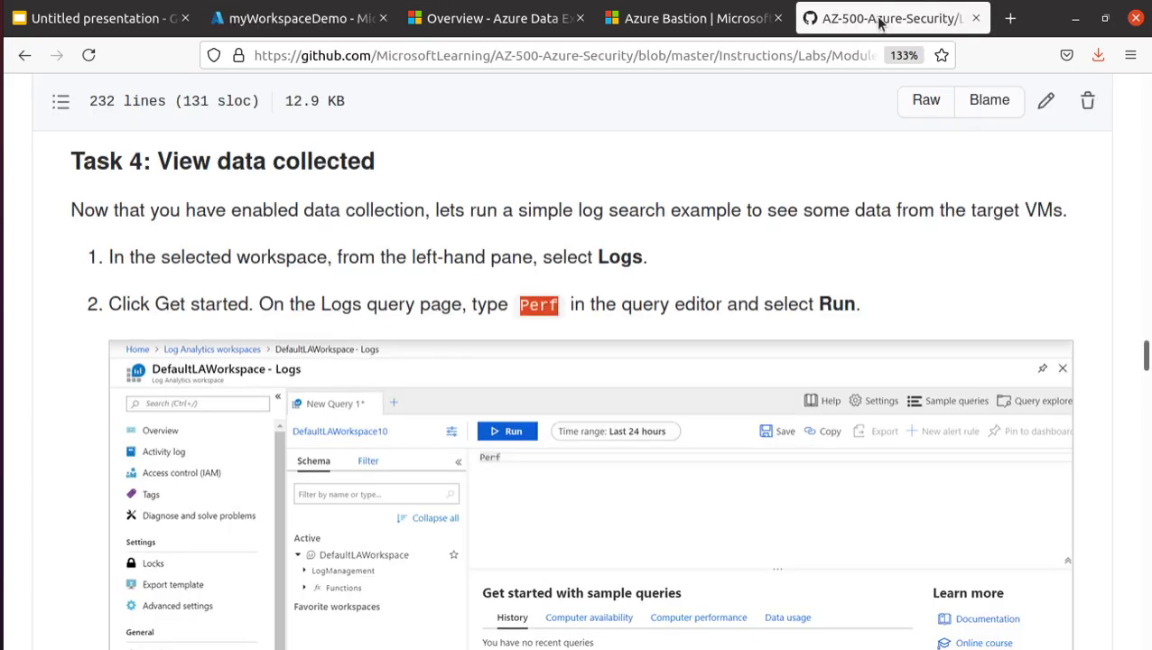
- Highlight the lab's note that the example Perf query returned 10,000 records
{"action": "scroll", "coordinate": [778, 338], "scroll_direction": "down", "scroll_amount": 3}
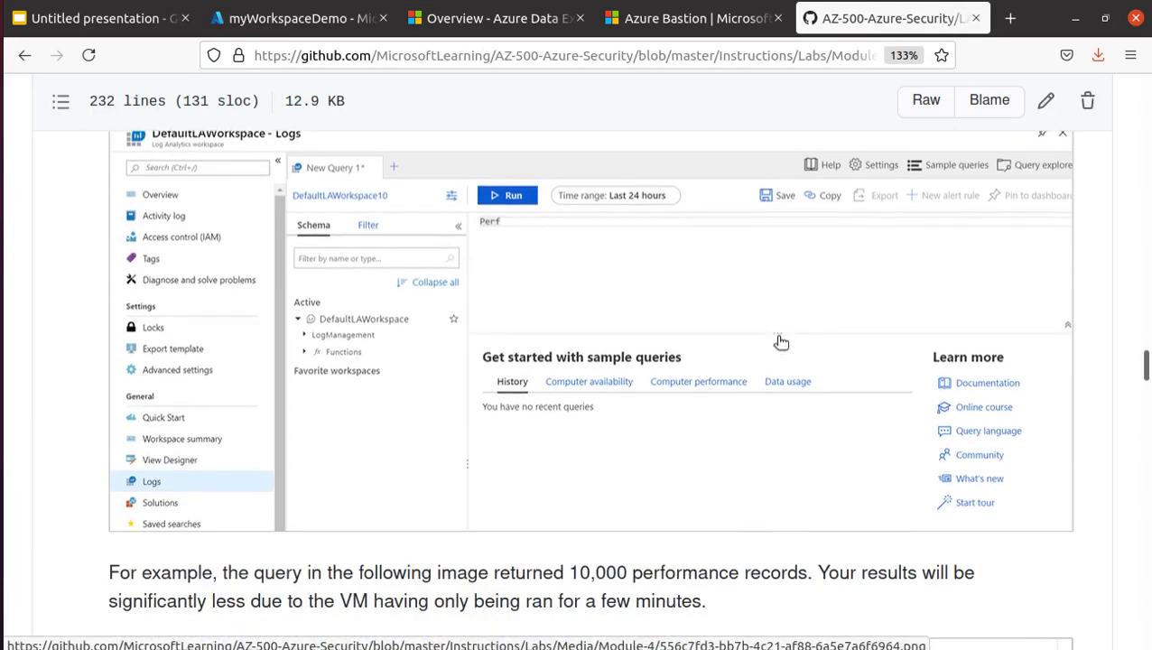
{"action": "scroll", "coordinate": [781, 342], "scroll_direction": "down", "scroll_amount": 1}
{"action": "scroll", "coordinate": [788, 408], "scroll_direction": "up", "scroll_amount": 1}
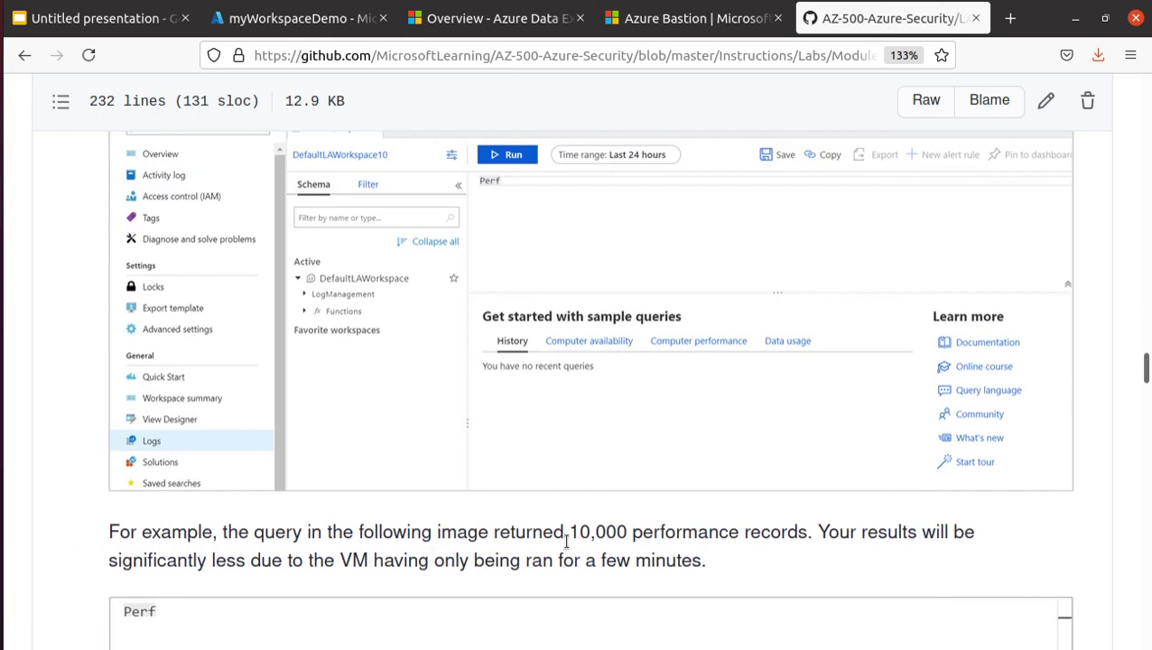
{"action": "left_click_drag", "start_coordinate": [563, 531], "coordinate": [886, 577]}
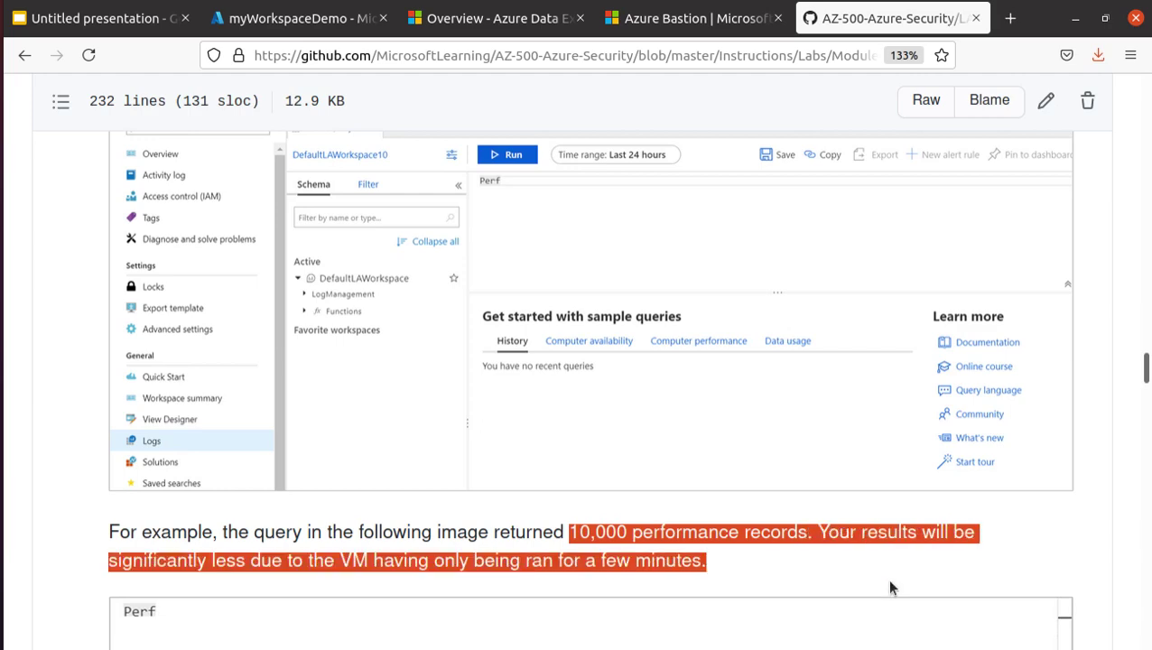
- Scroll down to Exercise 2: Monitor Websites with Azure Monitor Application Insights and view the slides
{"action": "scroll", "coordinate": [415, 574], "scroll_direction": "down", "scroll_amount": 2}
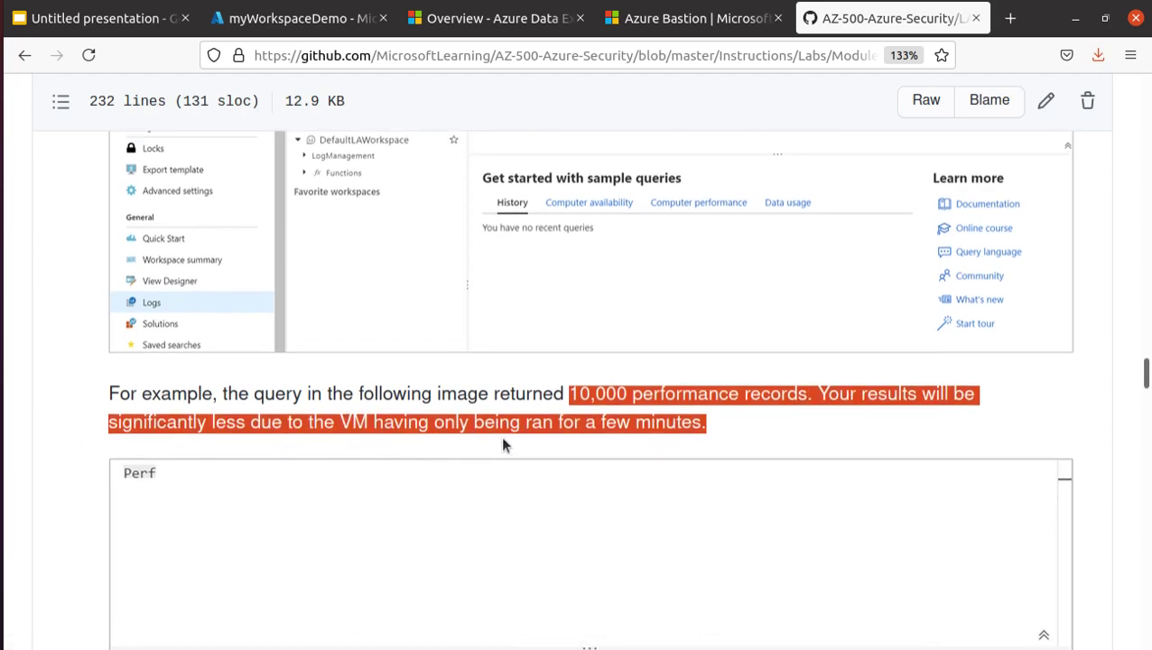
{"action": "scroll", "coordinate": [619, 429], "scroll_direction": "down", "scroll_amount": 4}
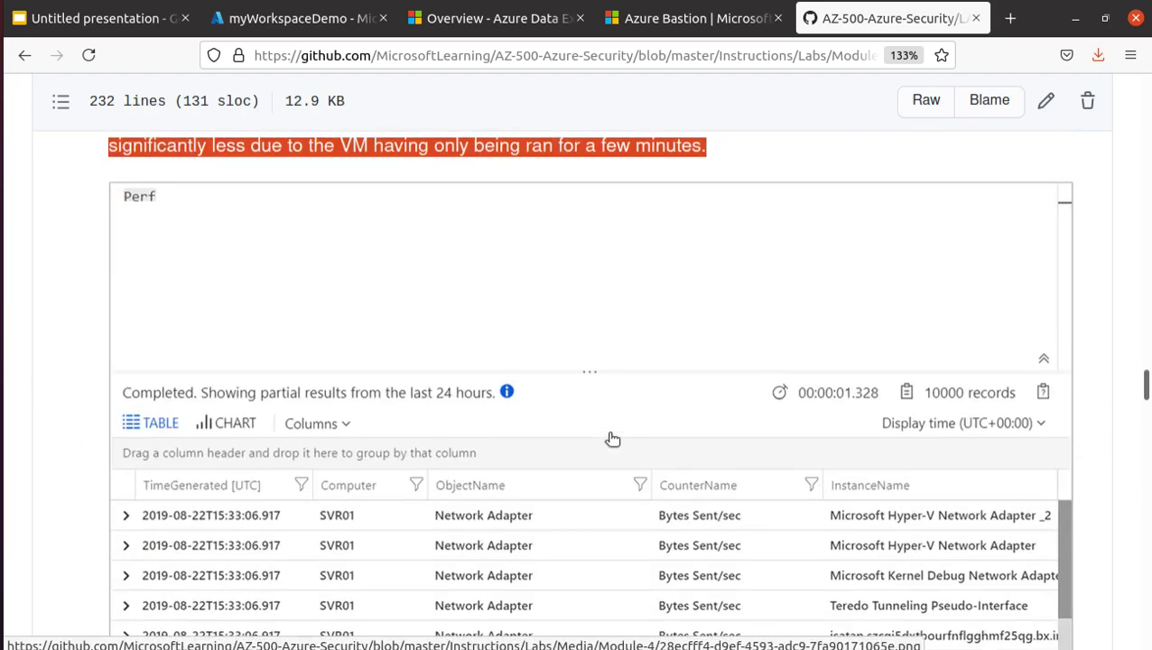
{"action": "scroll", "coordinate": [612, 439], "scroll_direction": "down", "scroll_amount": 3}
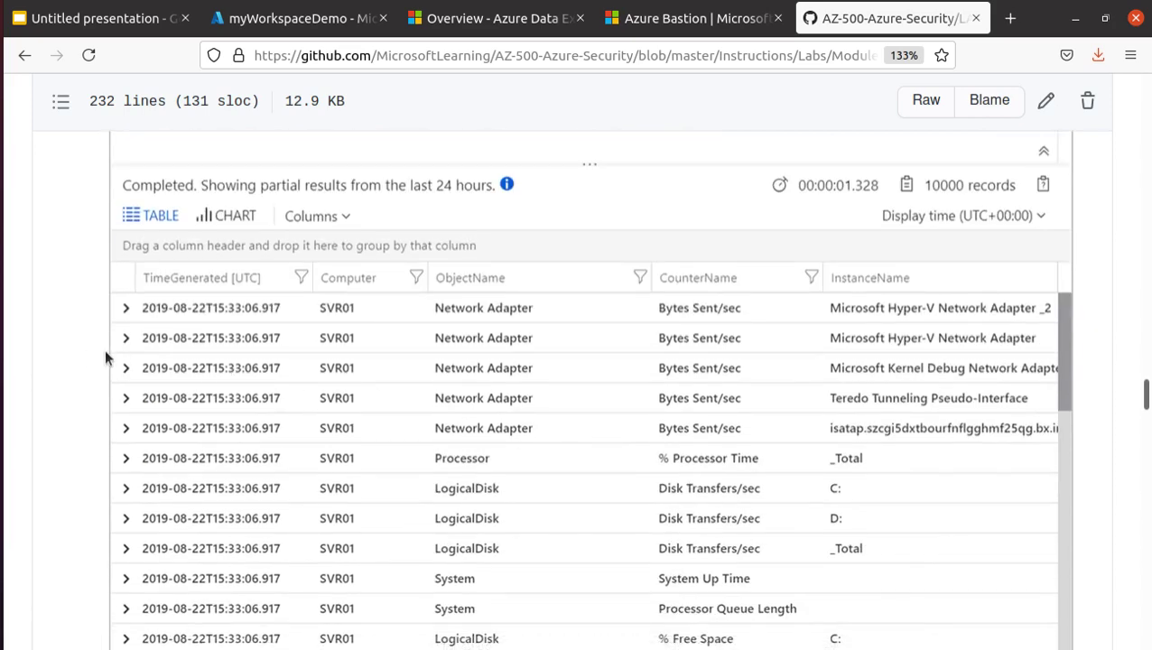
{"action": "scroll", "coordinate": [469, 397], "scroll_direction": "down", "scroll_amount": 2}
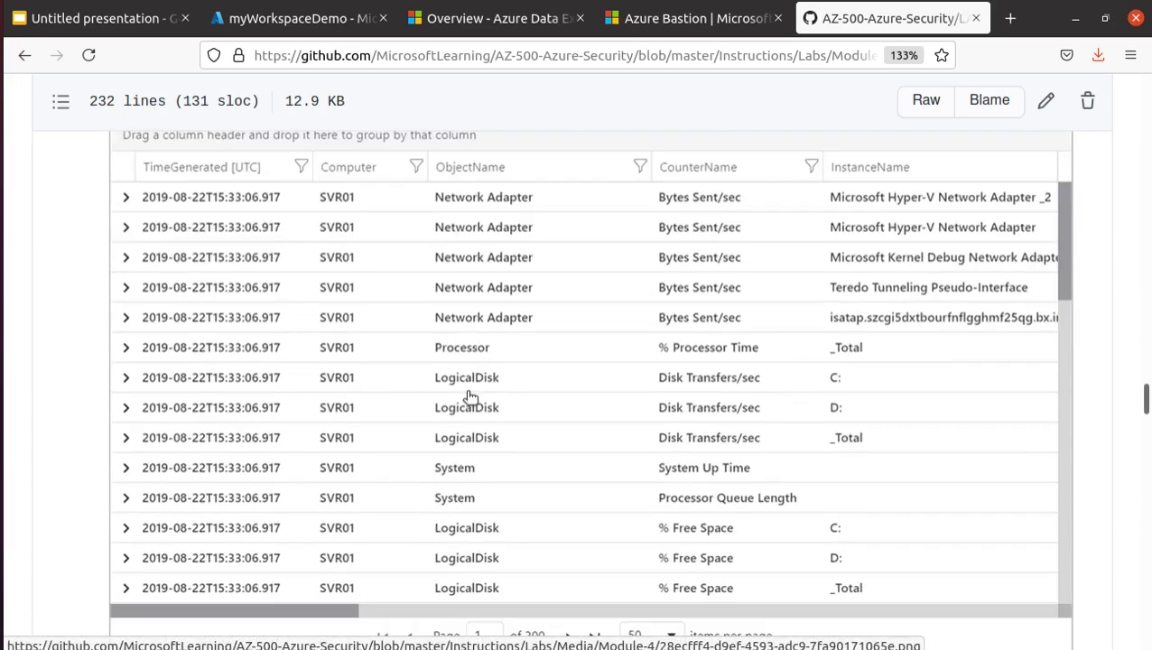
{"action": "scroll", "coordinate": [470, 397], "scroll_direction": "down", "scroll_amount": 4}
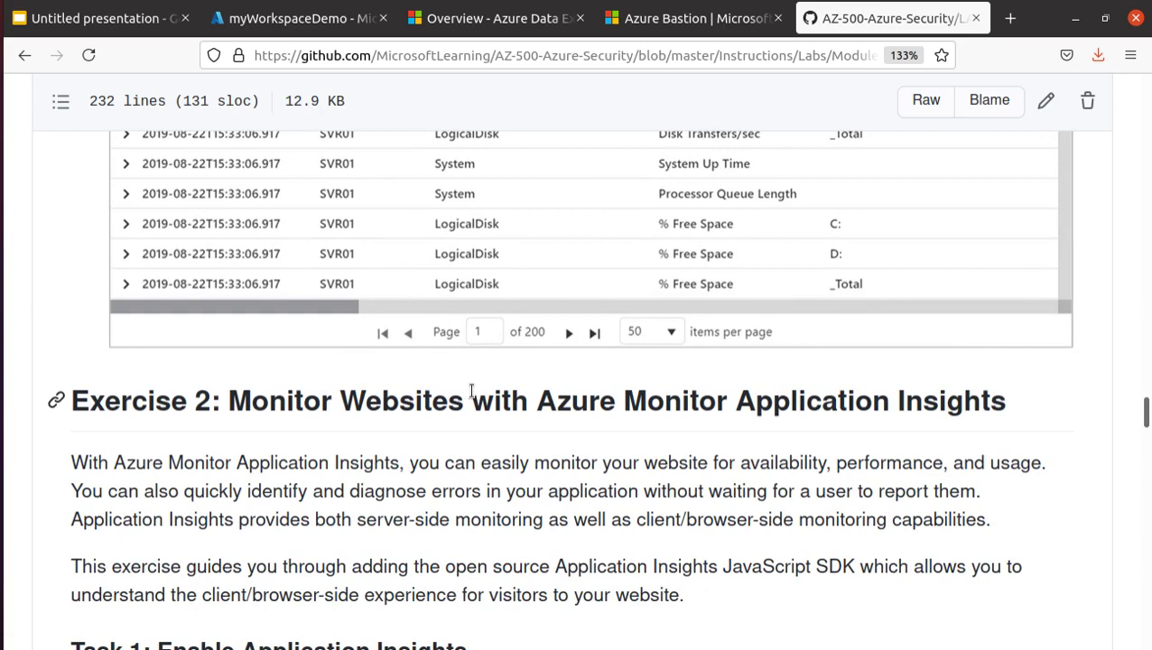
{"action": "scroll", "coordinate": [471, 392], "scroll_direction": "up", "scroll_amount": 5}
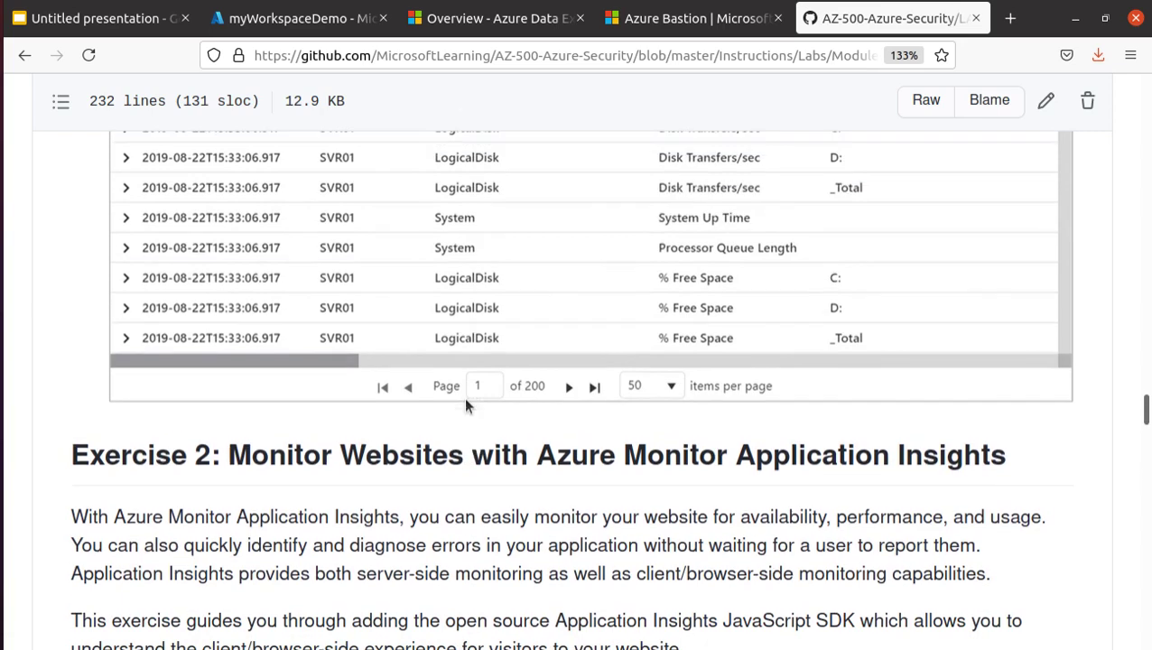
{"action": "scroll", "coordinate": [485, 399], "scroll_direction": "down", "scroll_amount": 4}
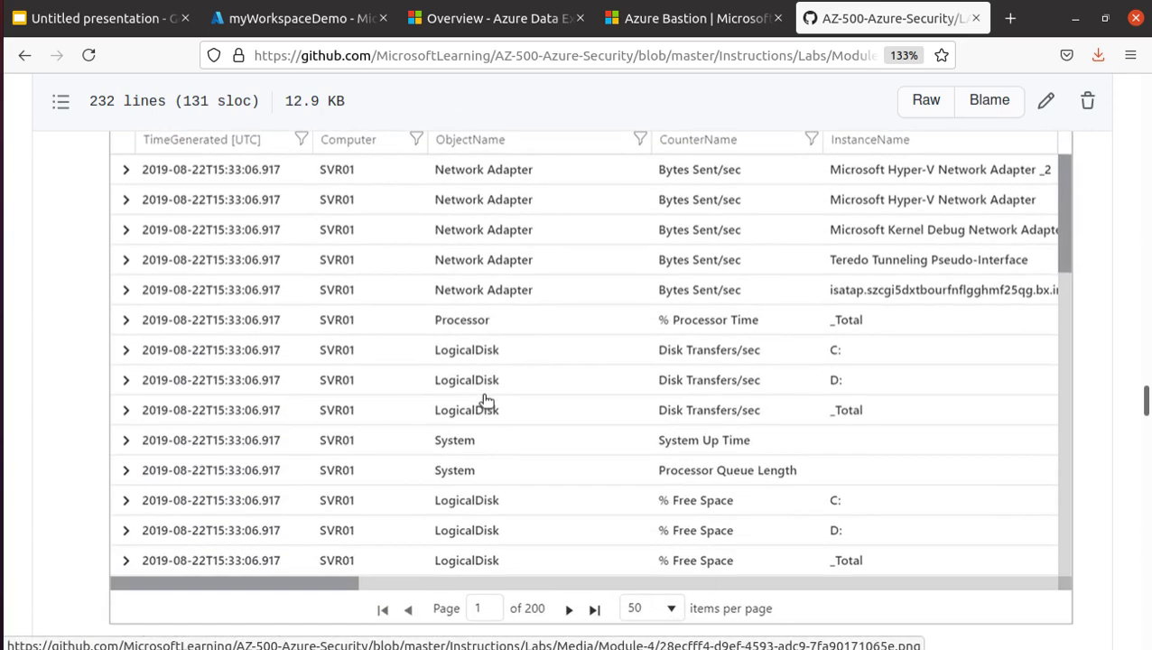
{"action": "scroll", "coordinate": [486, 400], "scroll_direction": "up", "scroll_amount": 4}
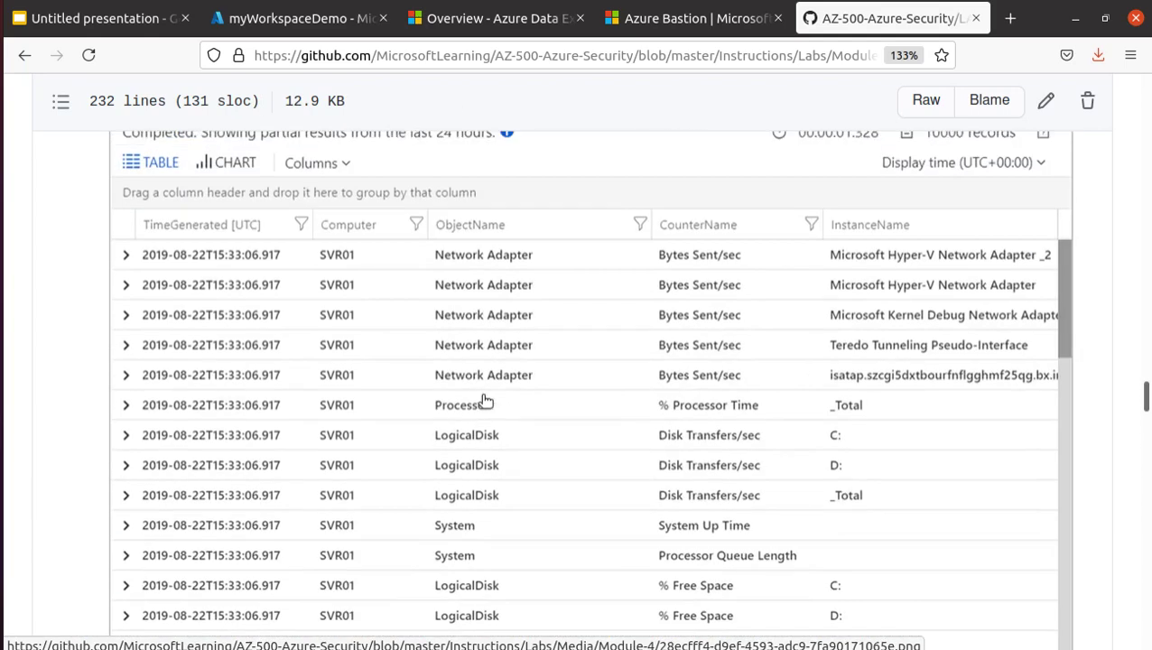
{"action": "key", "text": "alt+Tab"}
{"action": "key", "text": "alt+Tab"}
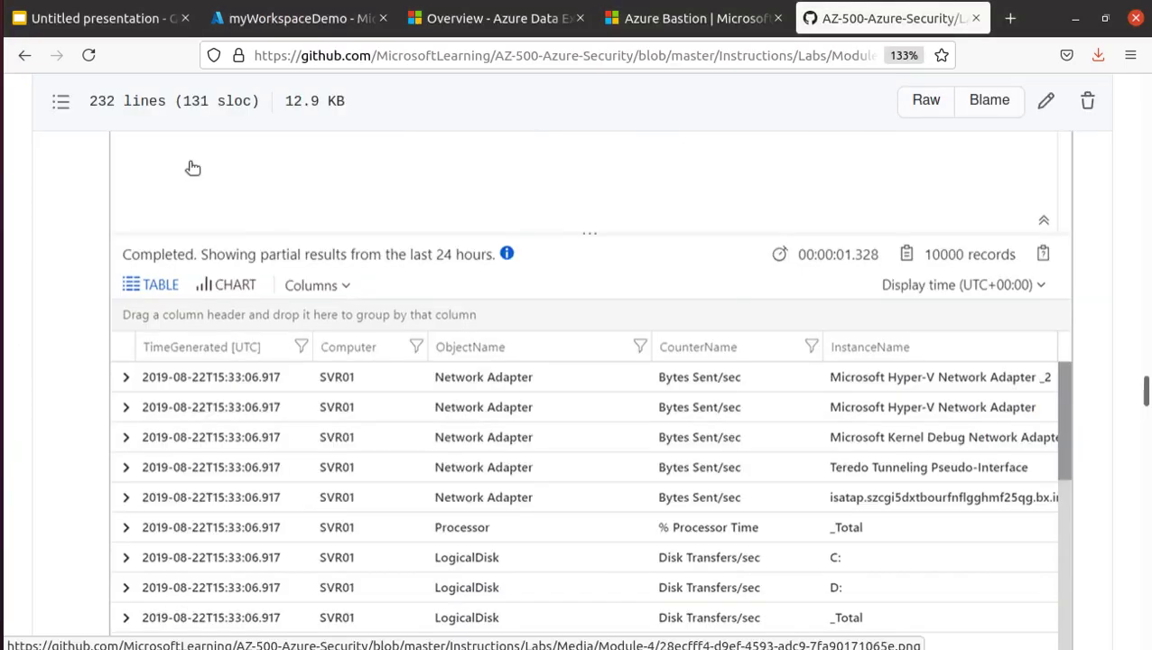
{"action": "scroll", "coordinate": [519, 365], "scroll_direction": "down", "scroll_amount": 4}
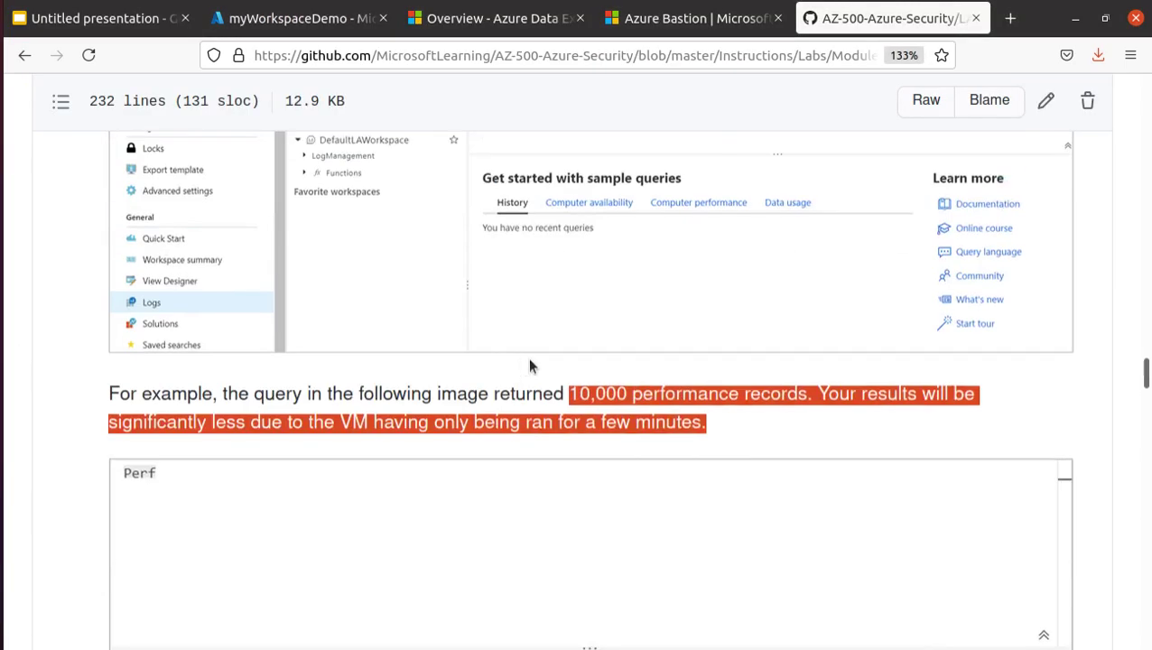
{"action": "scroll", "coordinate": [545, 581], "scroll_direction": "up", "scroll_amount": 2}
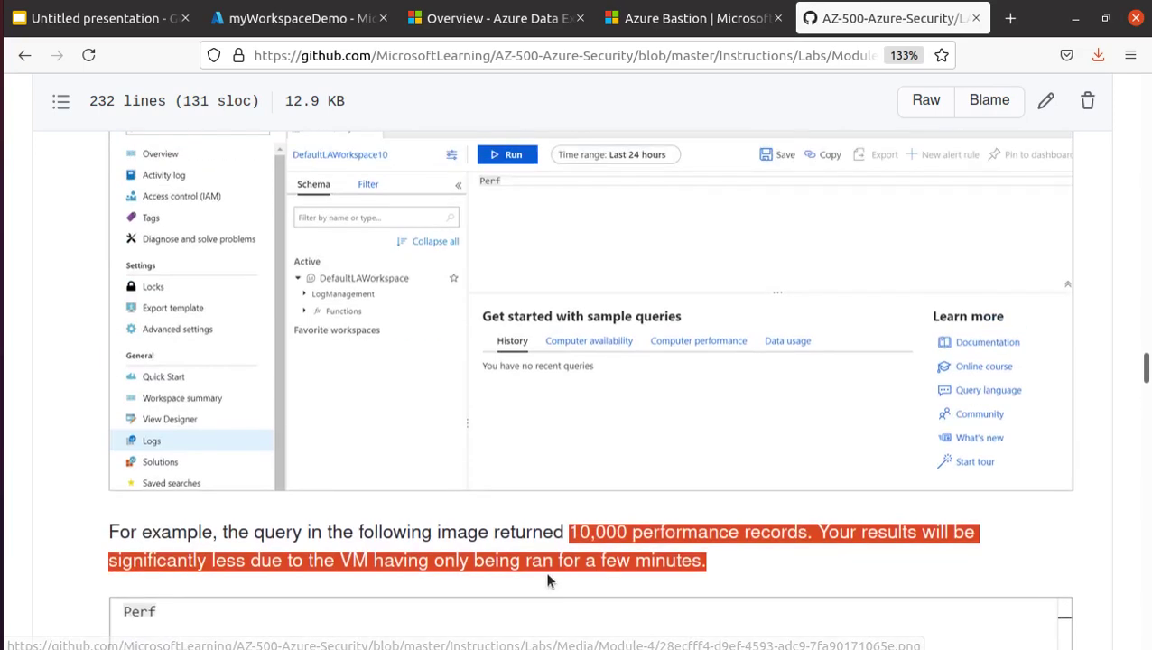
{"action": "scroll", "coordinate": [544, 571], "scroll_direction": "down", "scroll_amount": 14}
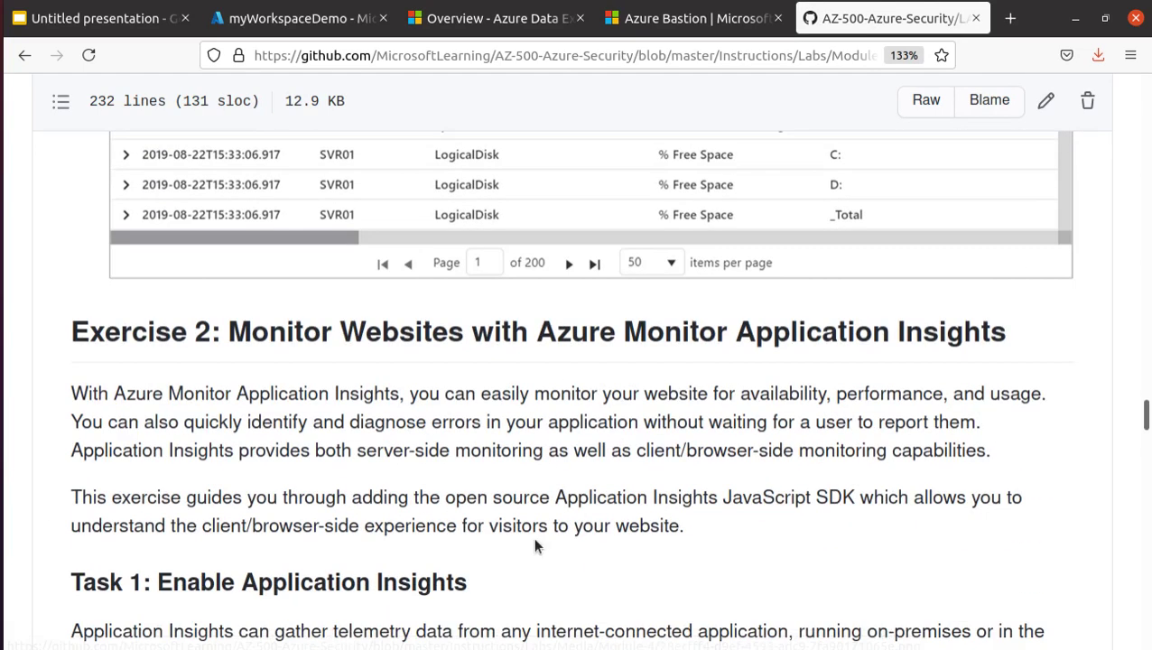
{"action": "triple_click", "coordinate": [414, 337]}
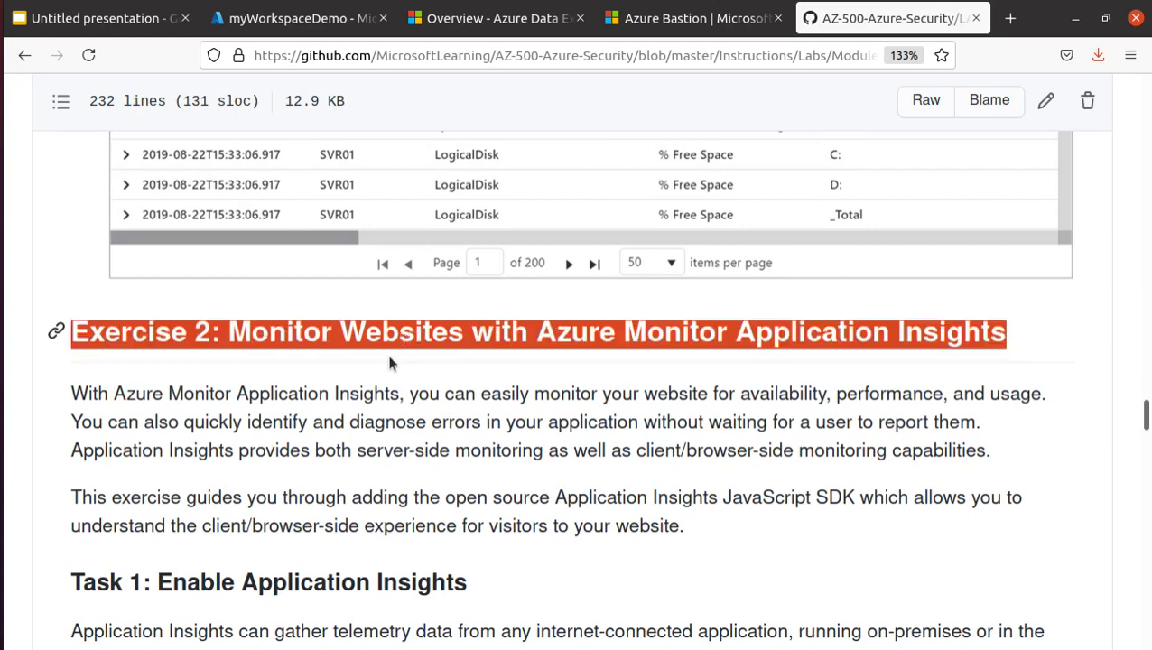
{"action": "left_click", "coordinate": [291, 428]}
{"action": "left_click_drag", "start_coordinate": [581, 331], "coordinate": [1021, 356]}
{"action": "scroll", "coordinate": [630, 550], "scroll_direction": "down", "scroll_amount": 3}
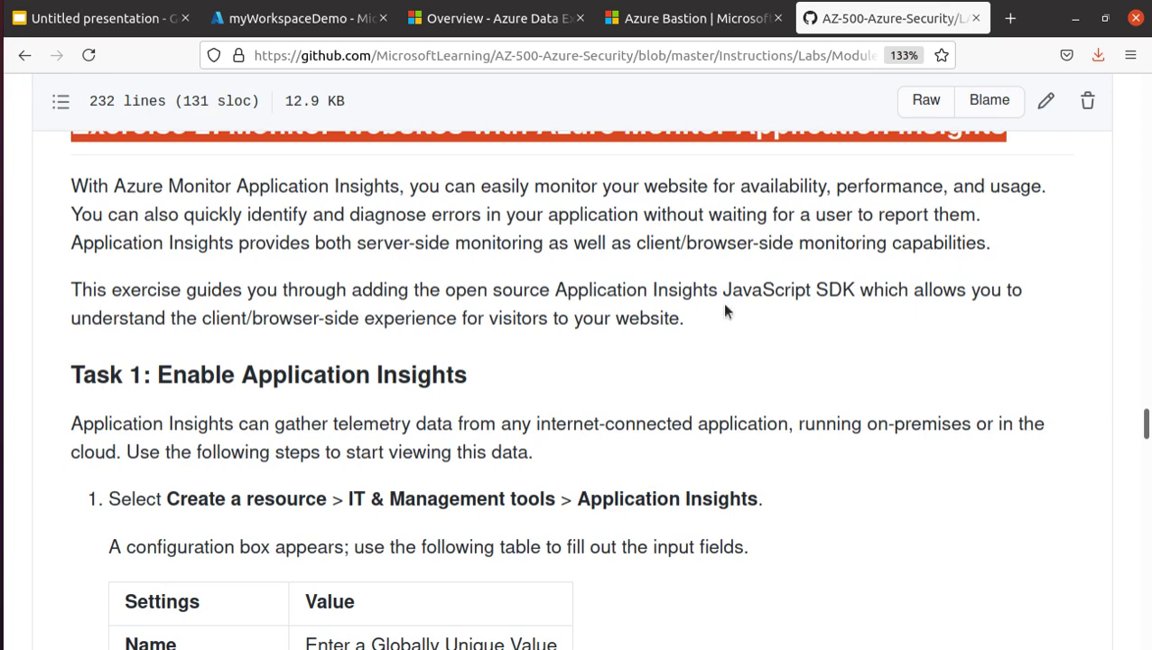
{"action": "left_click_drag", "start_coordinate": [854, 291], "coordinate": [874, 291]}
{"action": "left_click_drag", "start_coordinate": [773, 293], "coordinate": [462, 290]}
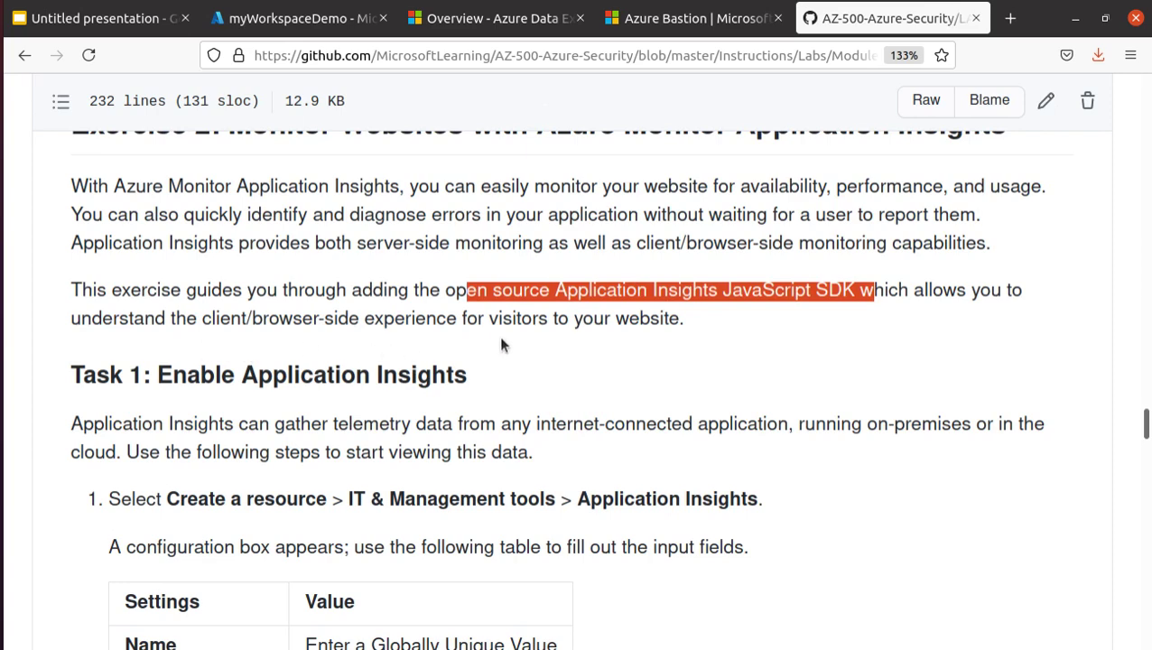
- Scroll the AZ-500 lab page down to Task 1's Application Insights creation instructions
{"action": "scroll", "coordinate": [475, 339], "scroll_direction": "down", "scroll_amount": 5}
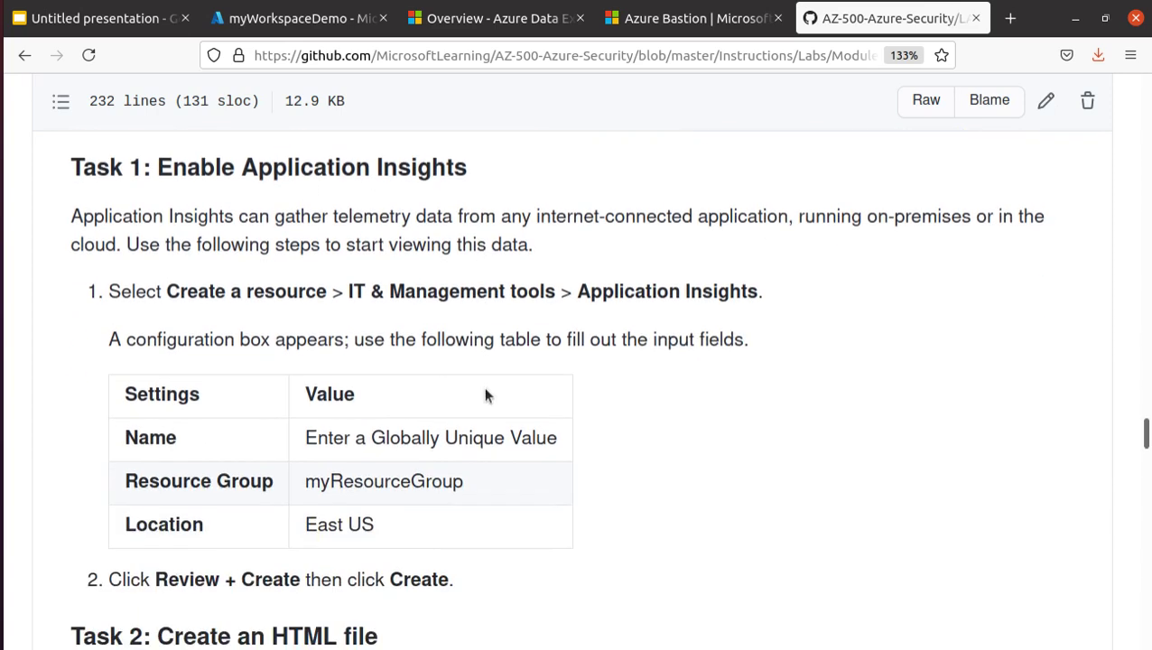
{"action": "scroll", "coordinate": [743, 535], "scroll_direction": "down", "scroll_amount": 2}
{"action": "scroll", "coordinate": [744, 532], "scroll_direction": "down", "scroll_amount": 8}
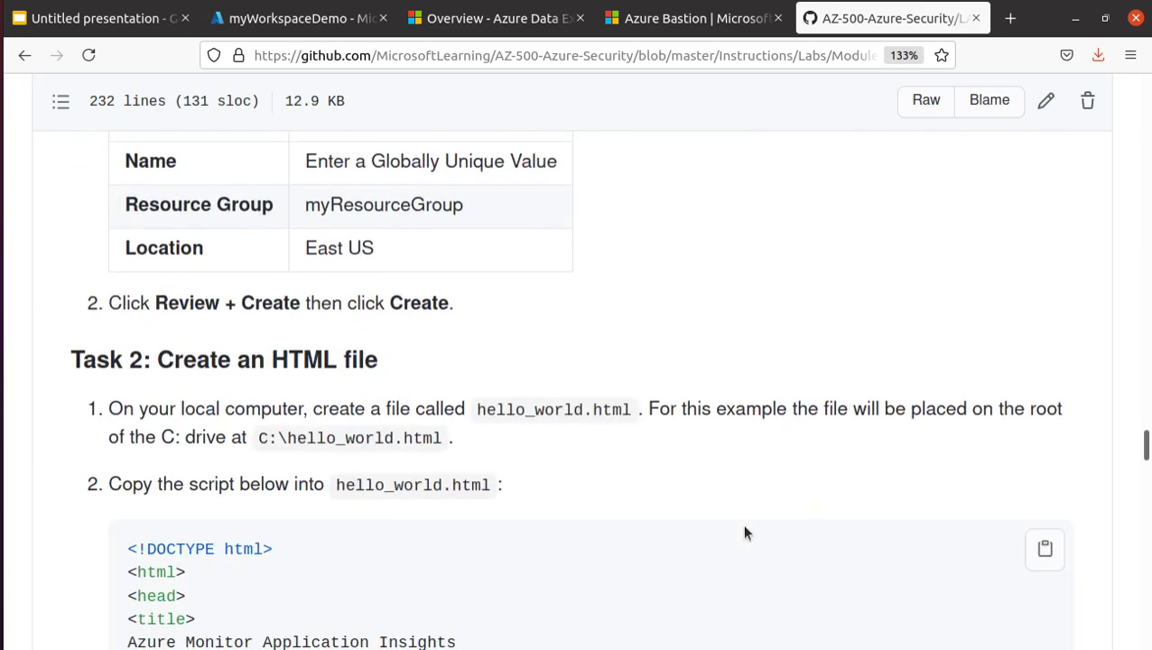
{"action": "scroll", "coordinate": [744, 532], "scroll_direction": "up", "scroll_amount": 6}
{"action": "scroll", "coordinate": [742, 532], "scroll_direction": "down", "scroll_amount": 15}
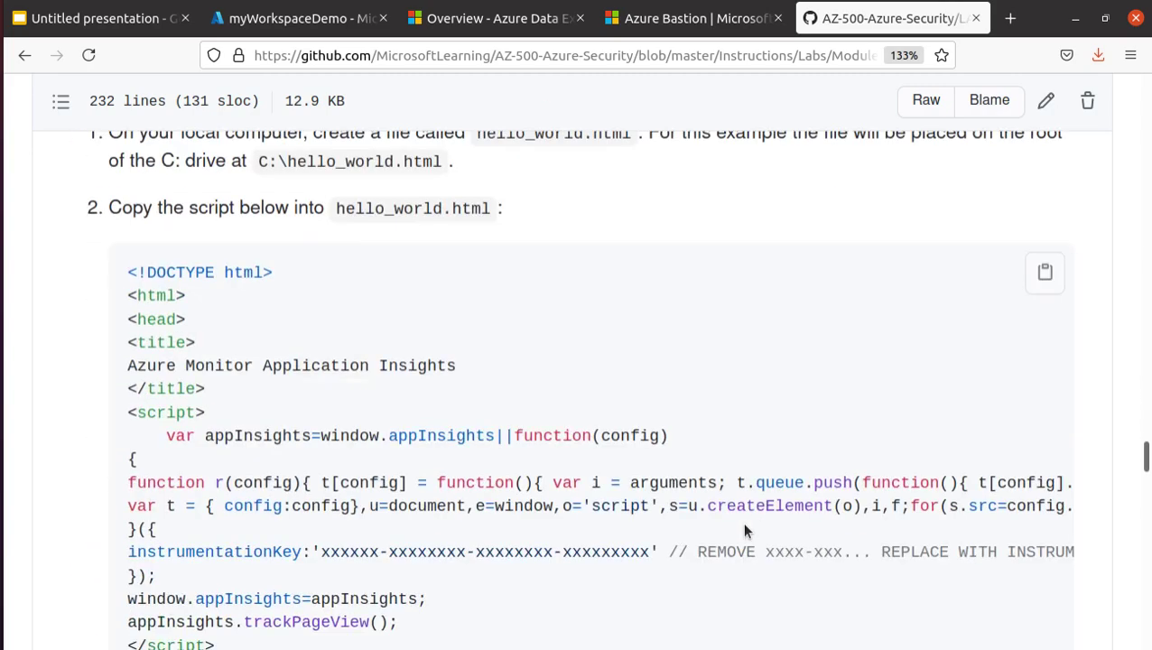
{"action": "scroll", "coordinate": [743, 525], "scroll_direction": "down", "scroll_amount": 3}
{"action": "scroll", "coordinate": [720, 525], "scroll_direction": "up", "scroll_amount": 10}
{"action": "scroll", "coordinate": [707, 527], "scroll_direction": "down", "scroll_amount": 13}
{"action": "scroll", "coordinate": [709, 510], "scroll_direction": "down", "scroll_amount": 9}
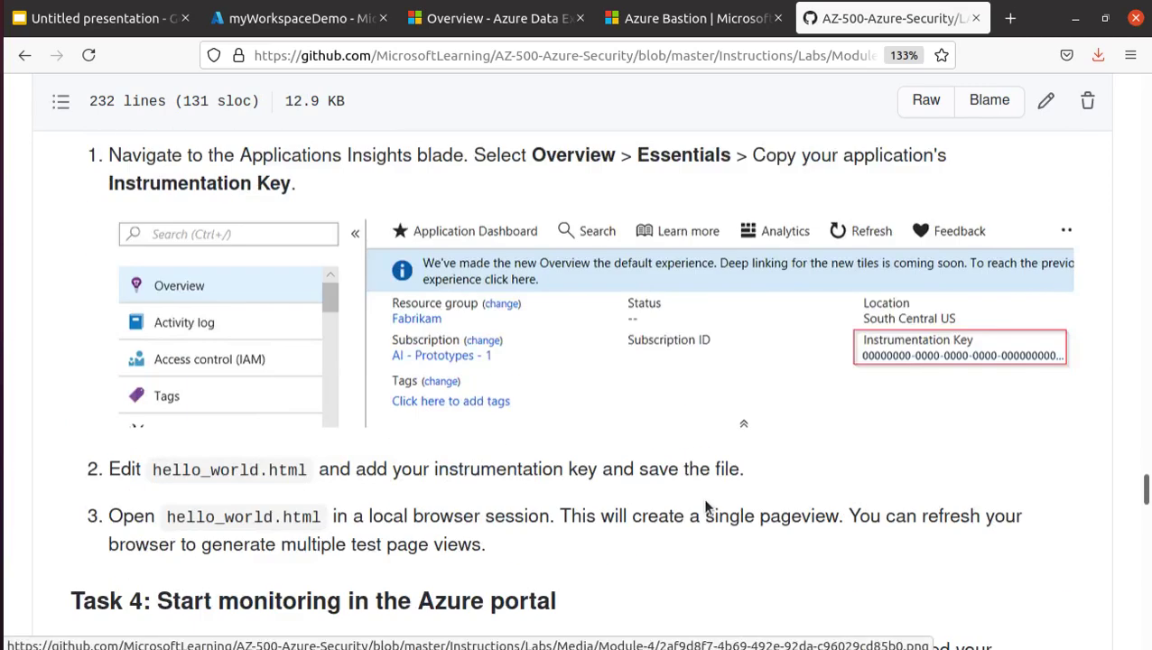
{"action": "scroll", "coordinate": [708, 511], "scroll_direction": "up", "scroll_amount": 7}
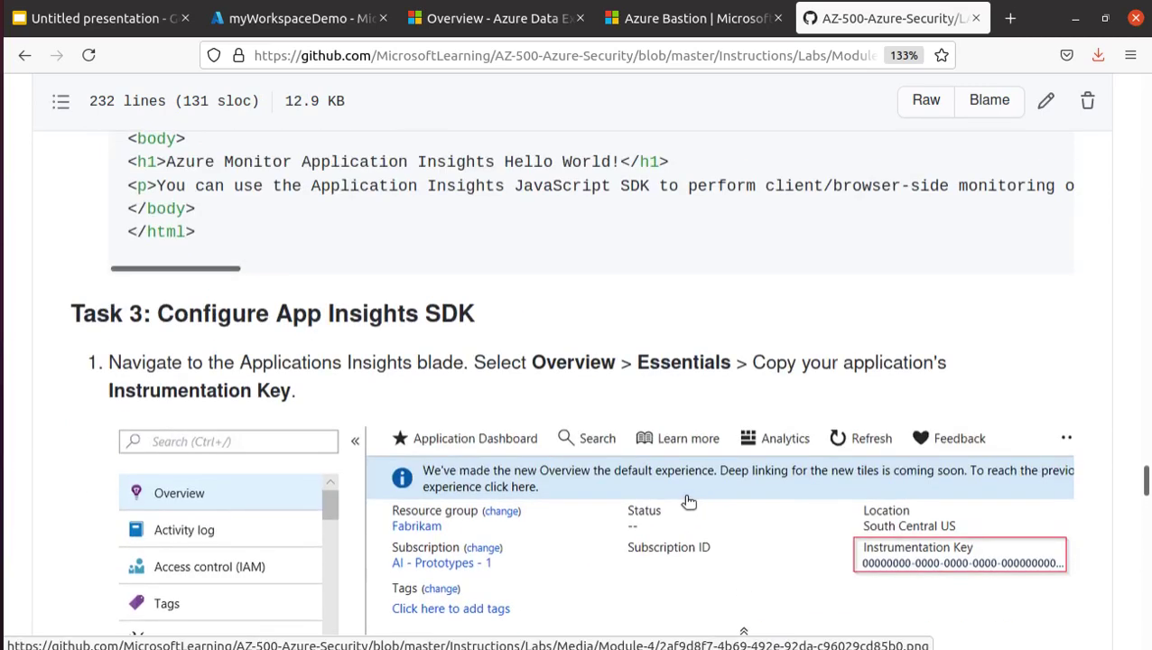
{"action": "left_click_drag", "start_coordinate": [150, 313], "coordinate": [509, 302]}
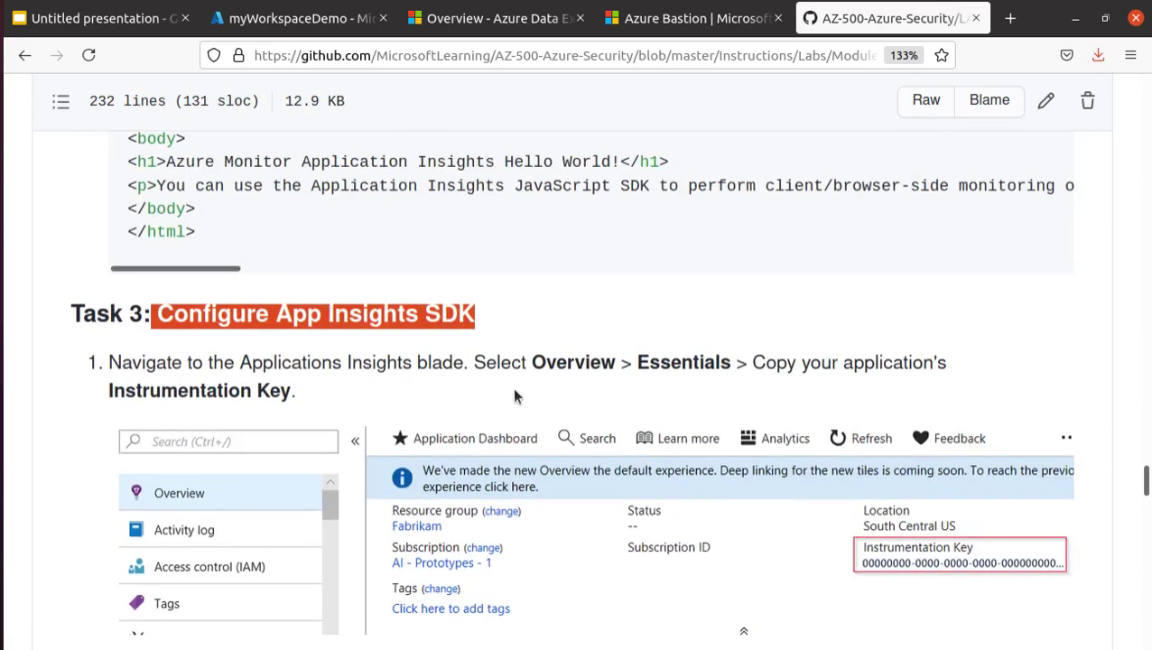
{"action": "scroll", "coordinate": [512, 387], "scroll_direction": "down", "scroll_amount": 3}
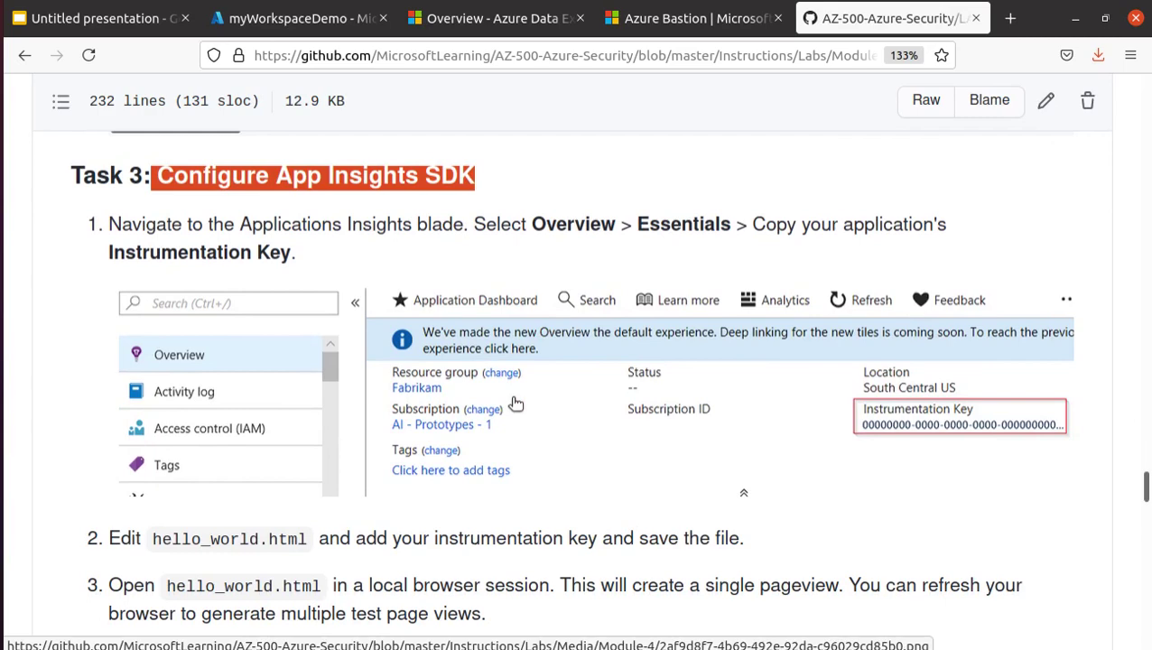
{"action": "scroll", "coordinate": [514, 403], "scroll_direction": "down", "scroll_amount": 8}
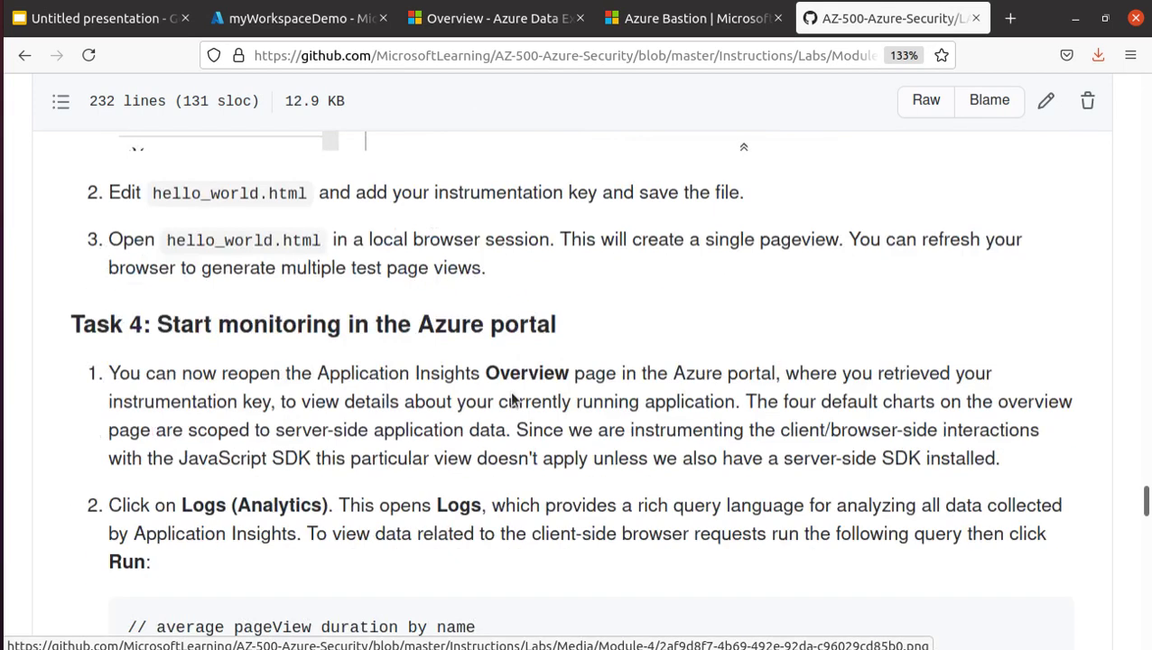
{"action": "scroll", "coordinate": [512, 400], "scroll_direction": "up", "scroll_amount": 2}
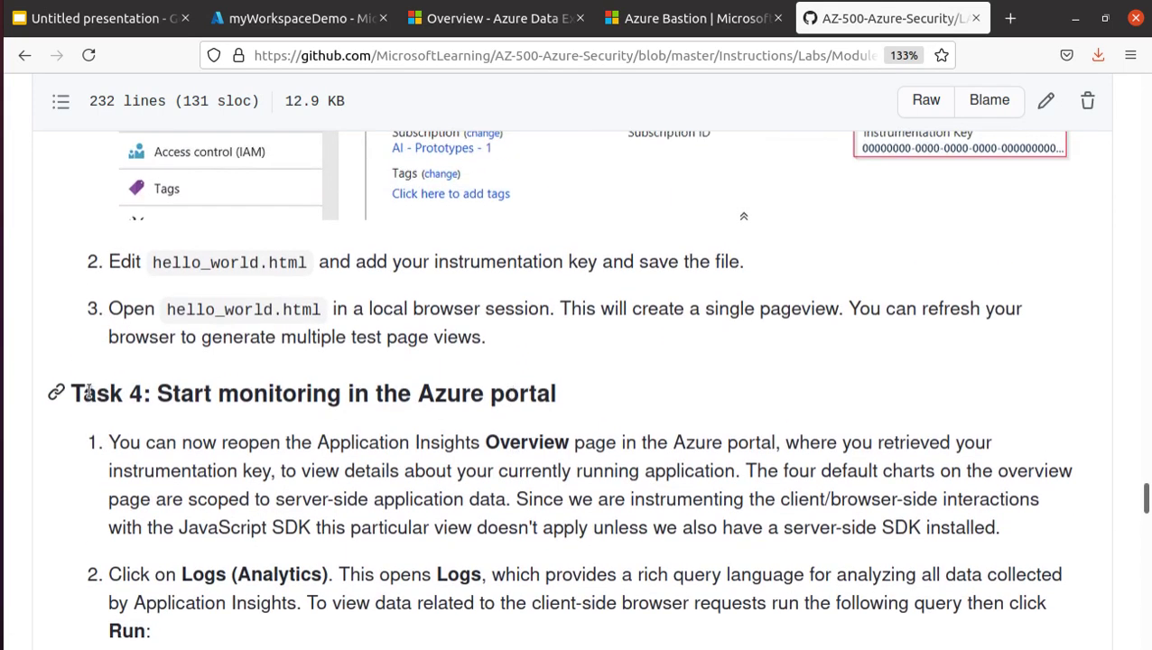
{"action": "scroll", "coordinate": [288, 471], "scroll_direction": "down", "scroll_amount": 2}
{"action": "left_click_drag", "start_coordinate": [153, 325], "coordinate": [562, 332]}
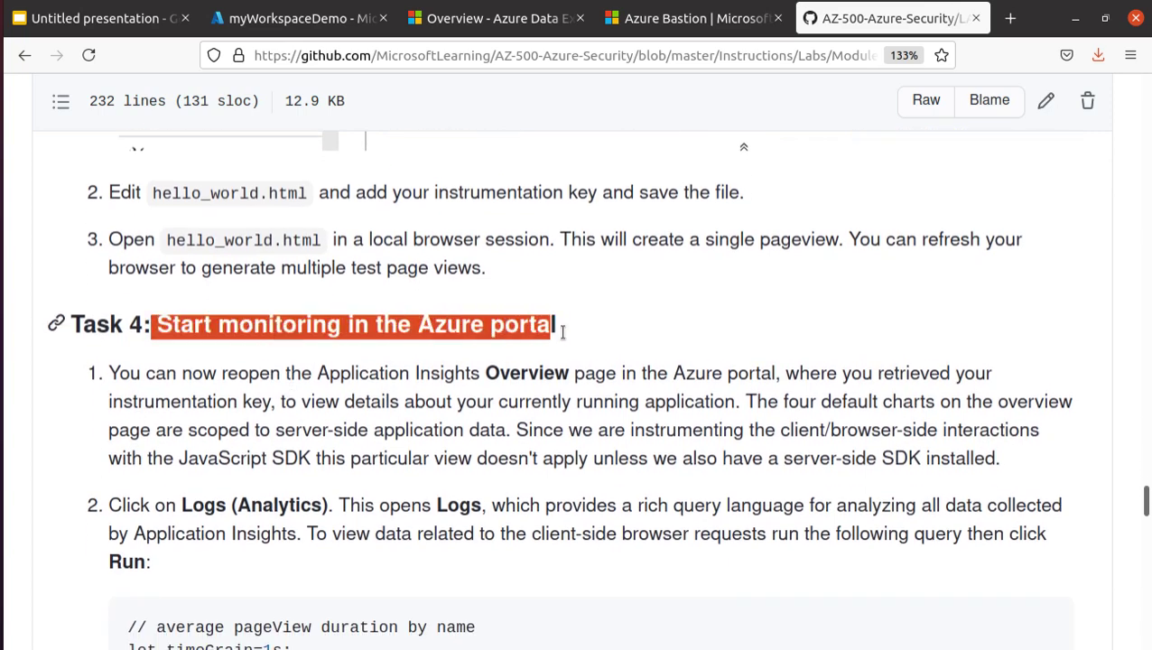
{"action": "scroll", "coordinate": [578, 361], "scroll_direction": "down", "scroll_amount": 6}
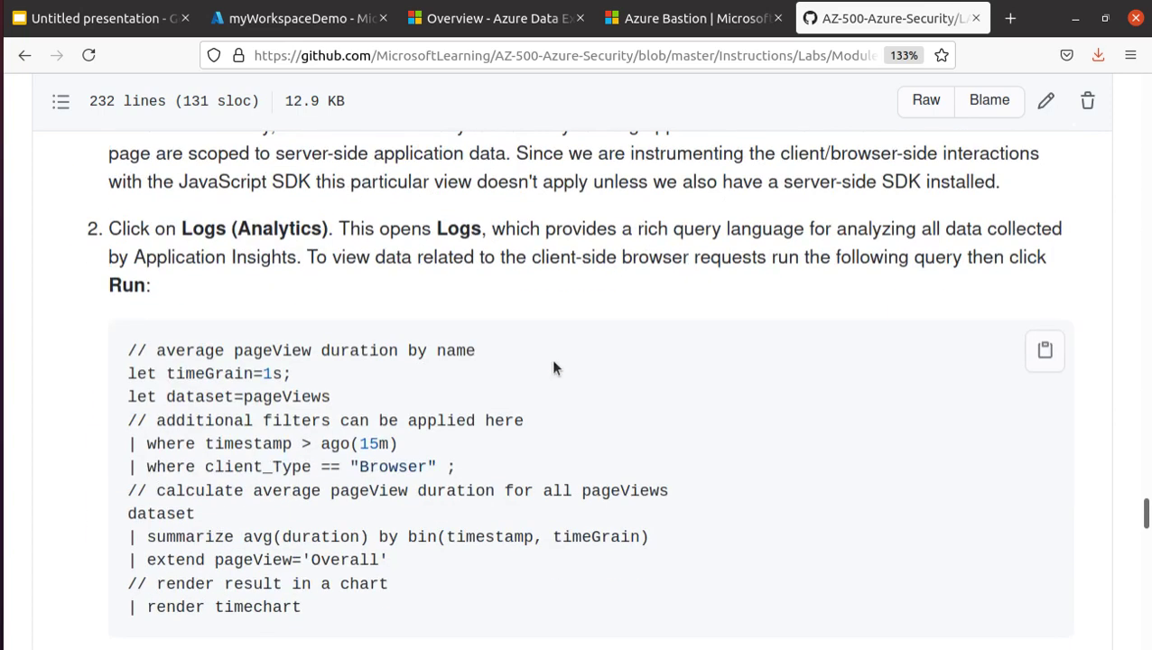
{"action": "scroll", "coordinate": [553, 367], "scroll_direction": "down", "scroll_amount": 20}
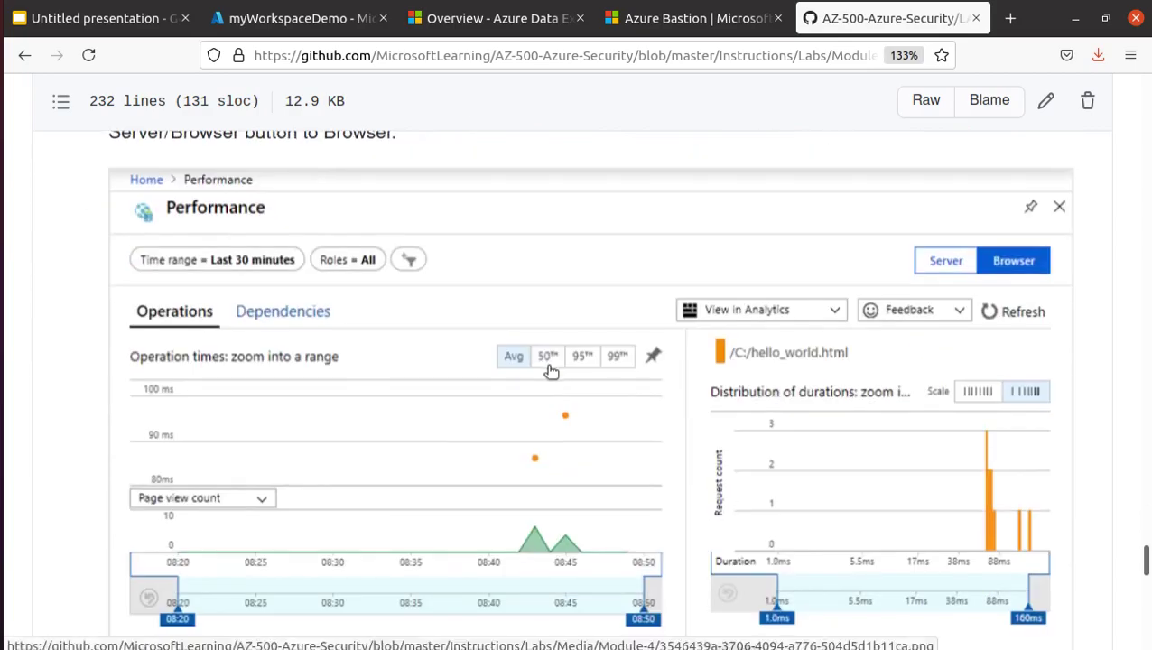
{"action": "scroll", "coordinate": [550, 370], "scroll_direction": "down", "scroll_amount": 20}
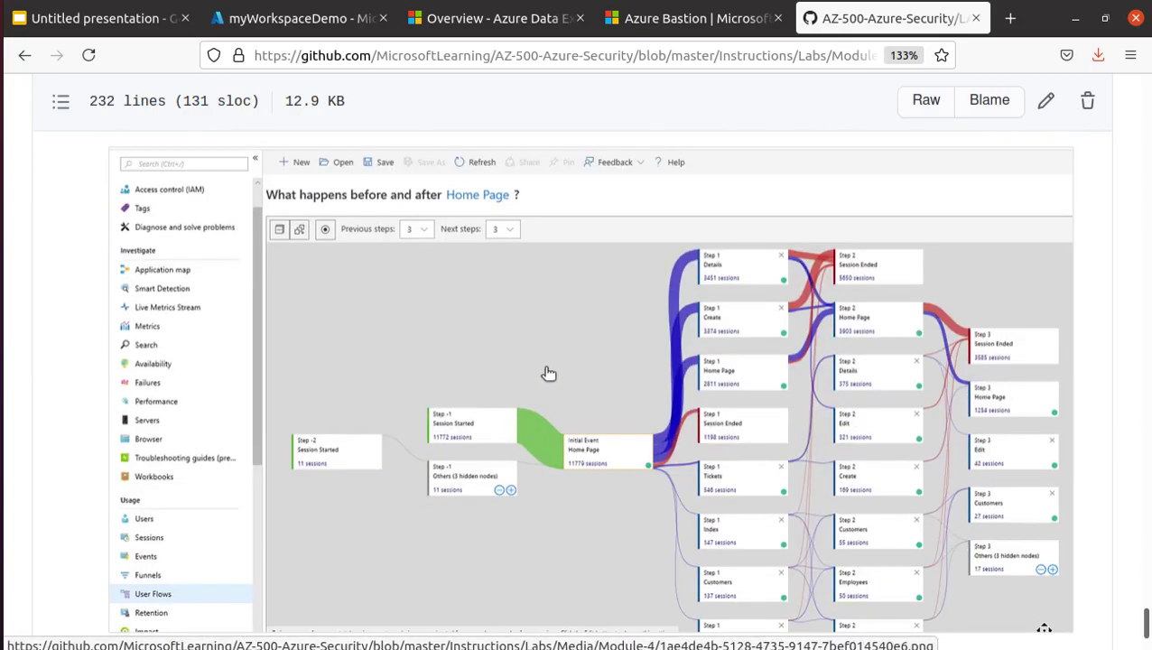
{"action": "scroll", "coordinate": [547, 373], "scroll_direction": "down", "scroll_amount": 8}
{"action": "scroll", "coordinate": [545, 380], "scroll_direction": "up", "scroll_amount": 20}
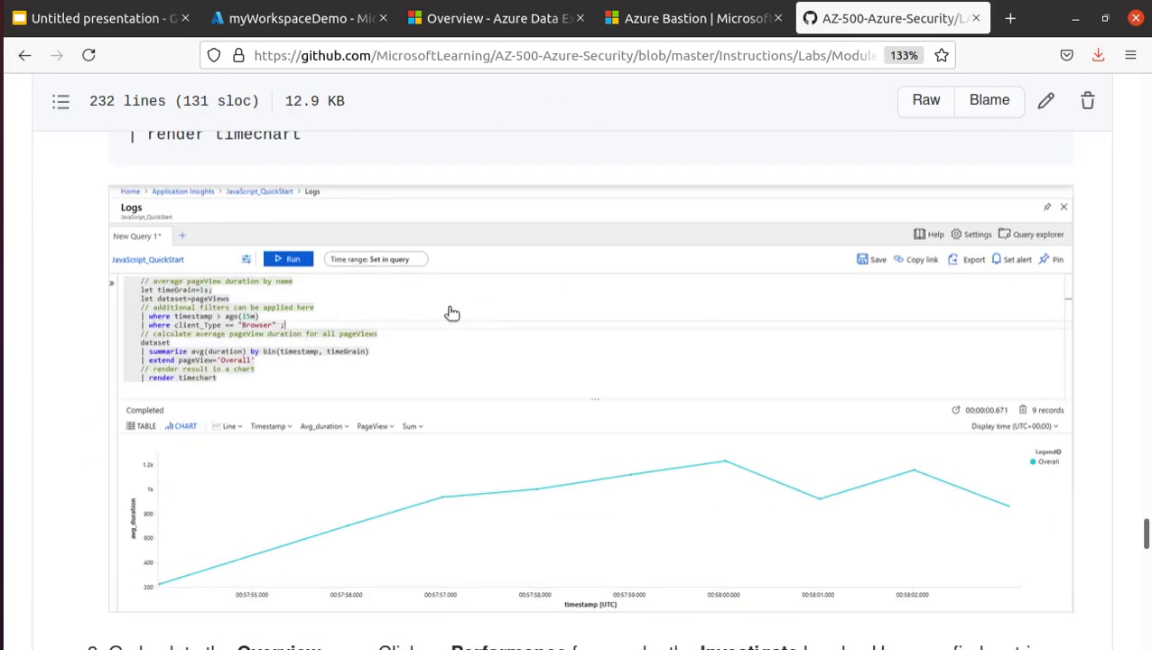
{"action": "scroll", "coordinate": [451, 313], "scroll_direction": "up", "scroll_amount": 20}
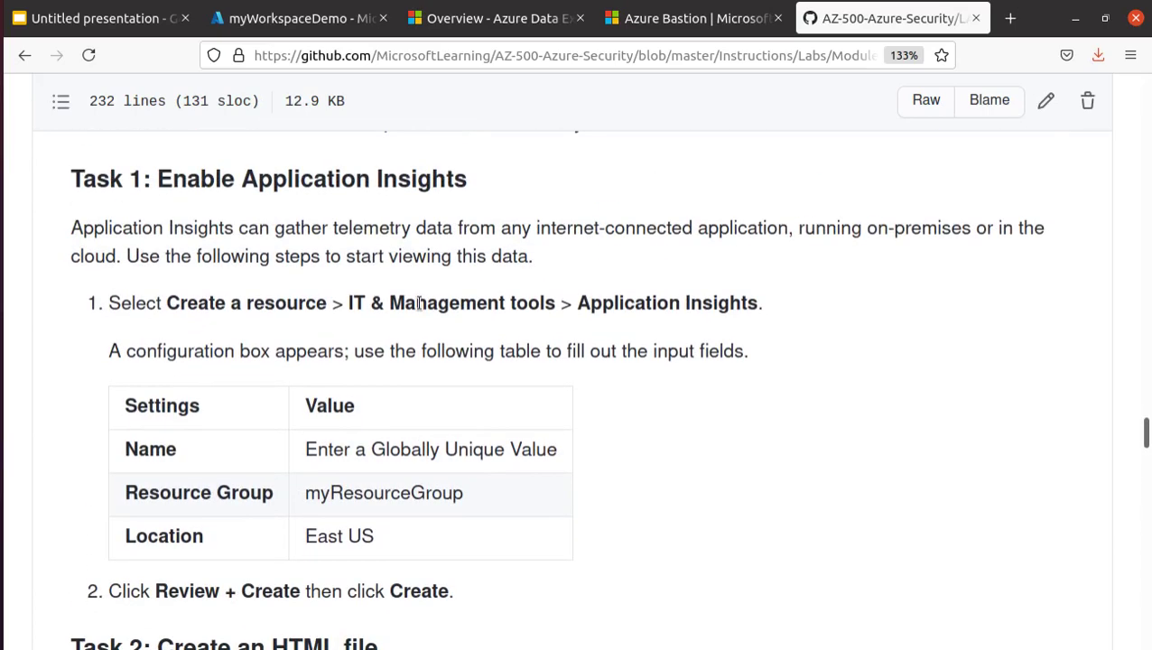
{"action": "scroll", "coordinate": [421, 306], "scroll_direction": "up", "scroll_amount": 3}
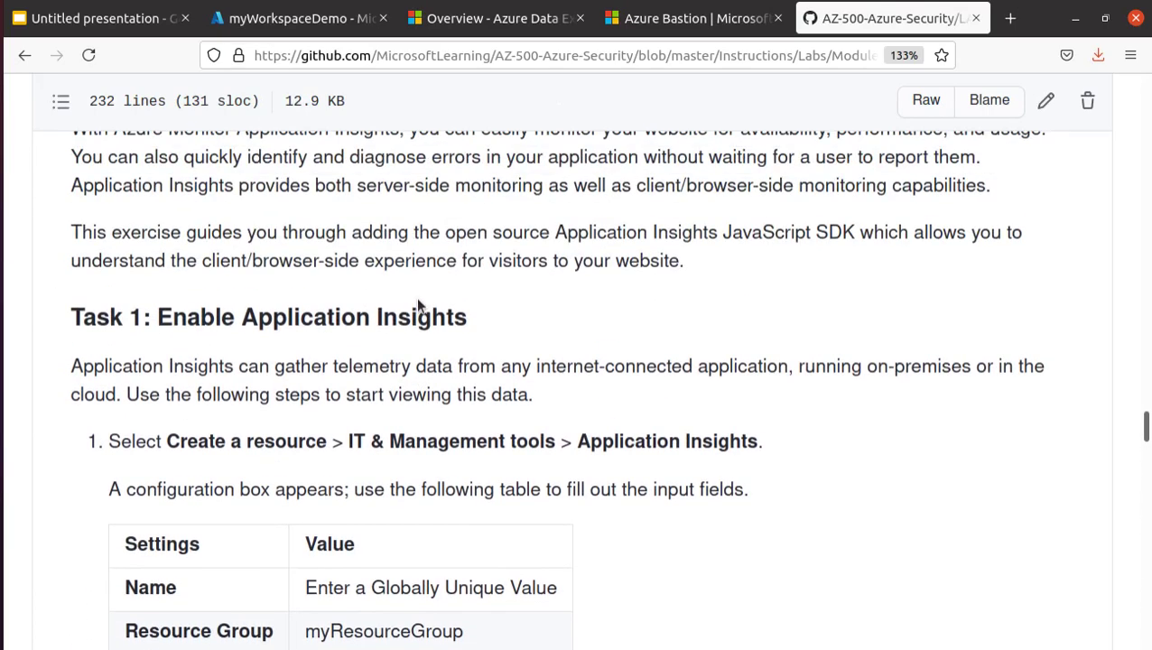
{"action": "scroll", "coordinate": [421, 303], "scroll_direction": "up", "scroll_amount": 5}
{"action": "scroll", "coordinate": [420, 298], "scroll_direction": "down", "scroll_amount": 5}
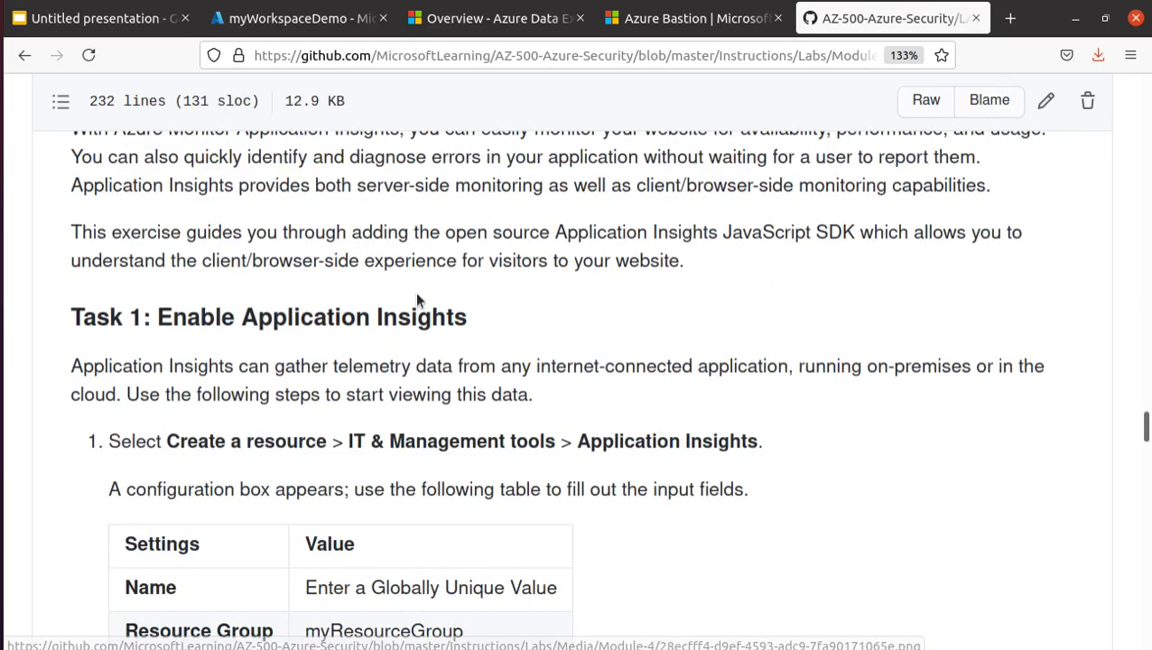
- Copy the words 'Application Insights' from Task 1 and go back to the myWorkspaceDemo portal page
{"action": "left_click_drag", "start_coordinate": [163, 371], "coordinate": [781, 374]}
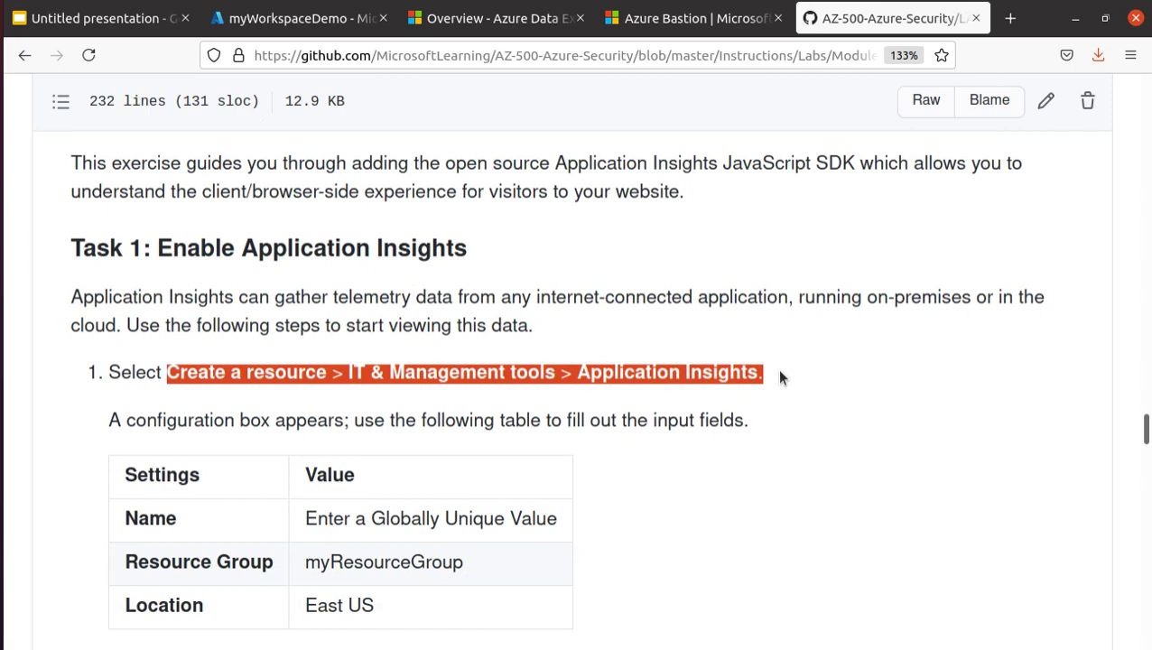
{"action": "left_click_drag", "start_coordinate": [572, 372], "coordinate": [781, 379]}
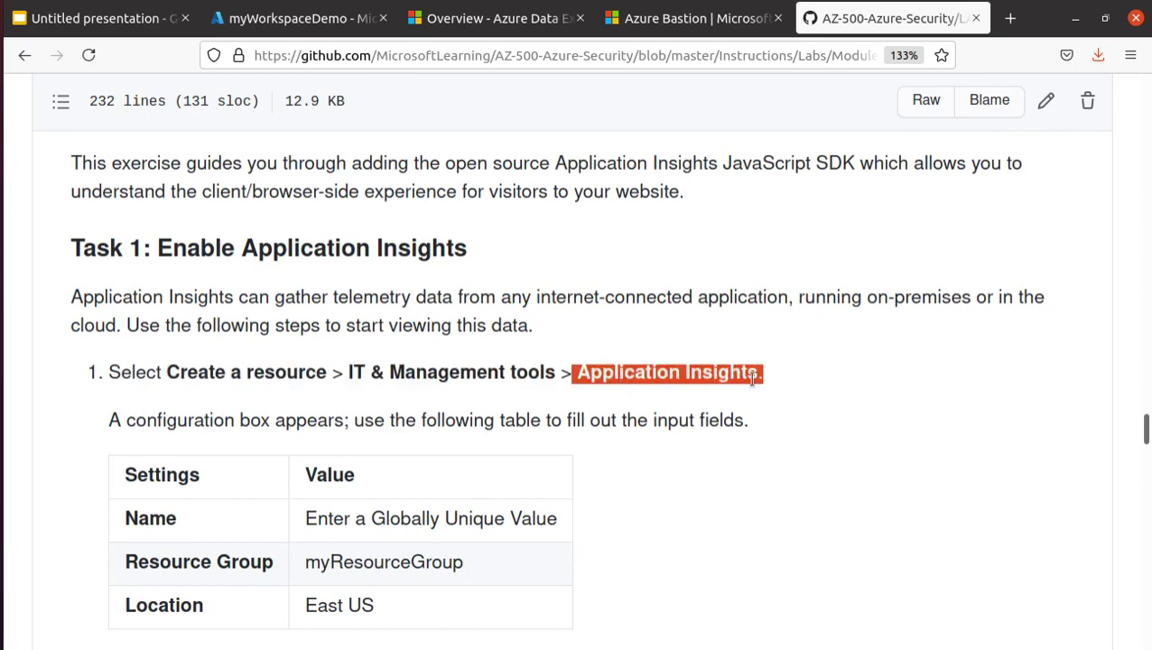
{"action": "right_click", "coordinate": [733, 372]}
{"action": "left_click", "coordinate": [764, 390]}
{"action": "left_click", "coordinate": [217, 11]}
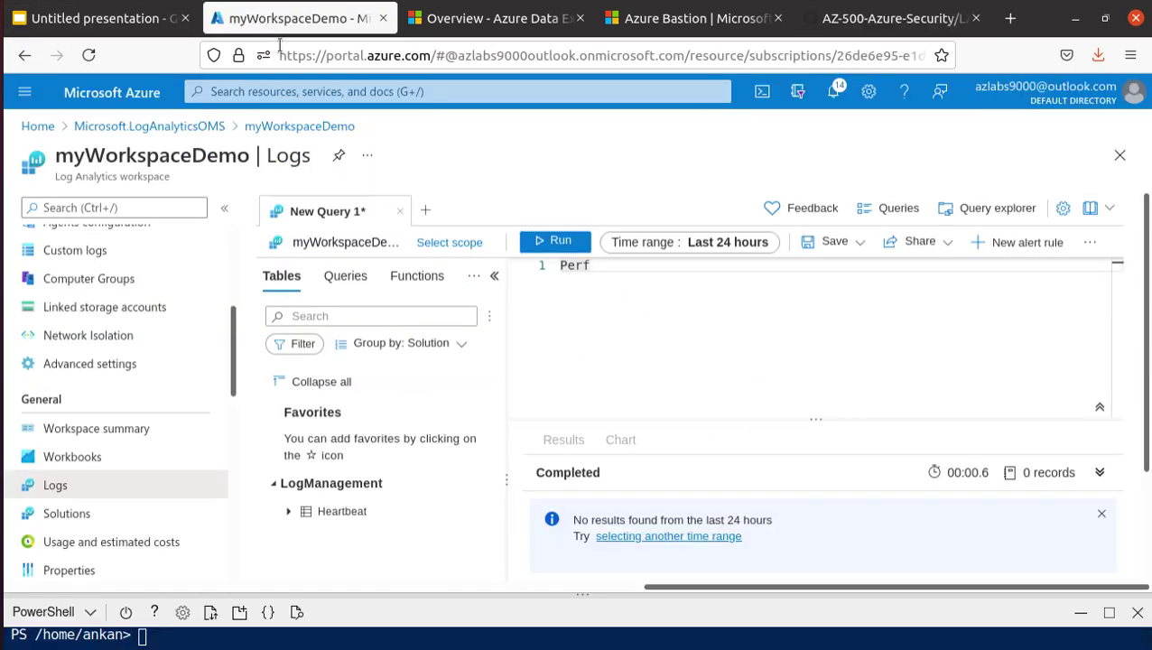
- Search the portal for Application Insights and start creating a new resource
{"action": "left_click", "coordinate": [294, 91]}
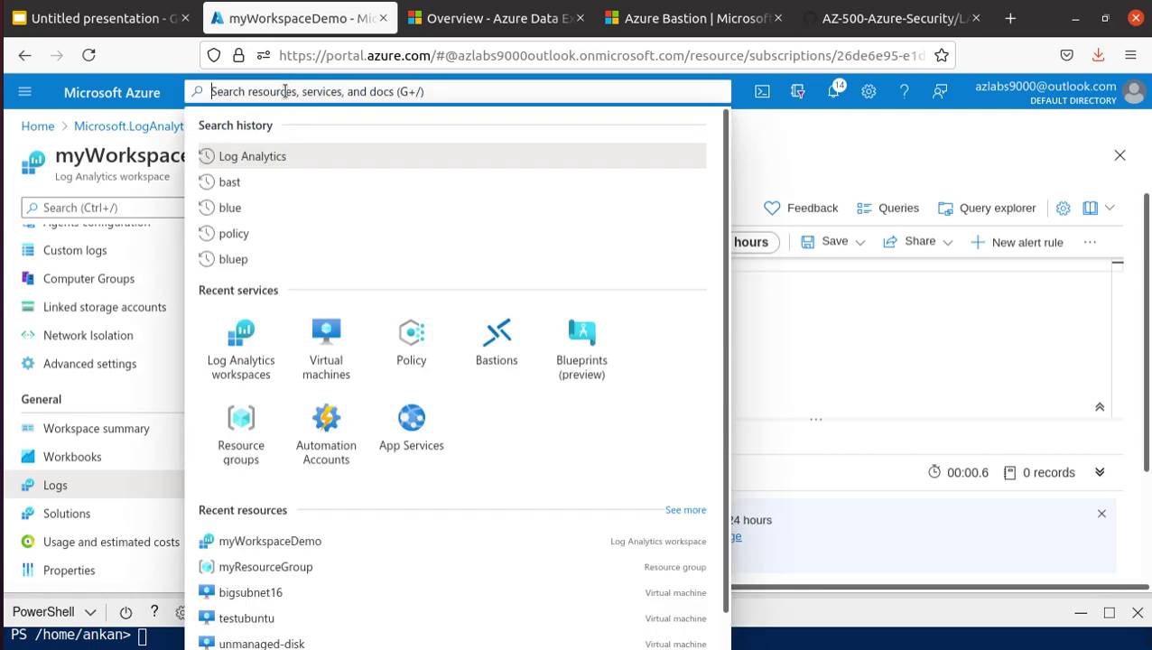
{"action": "key", "text": "ctrl+v"}
{"action": "key", "text": "BackSpace"}
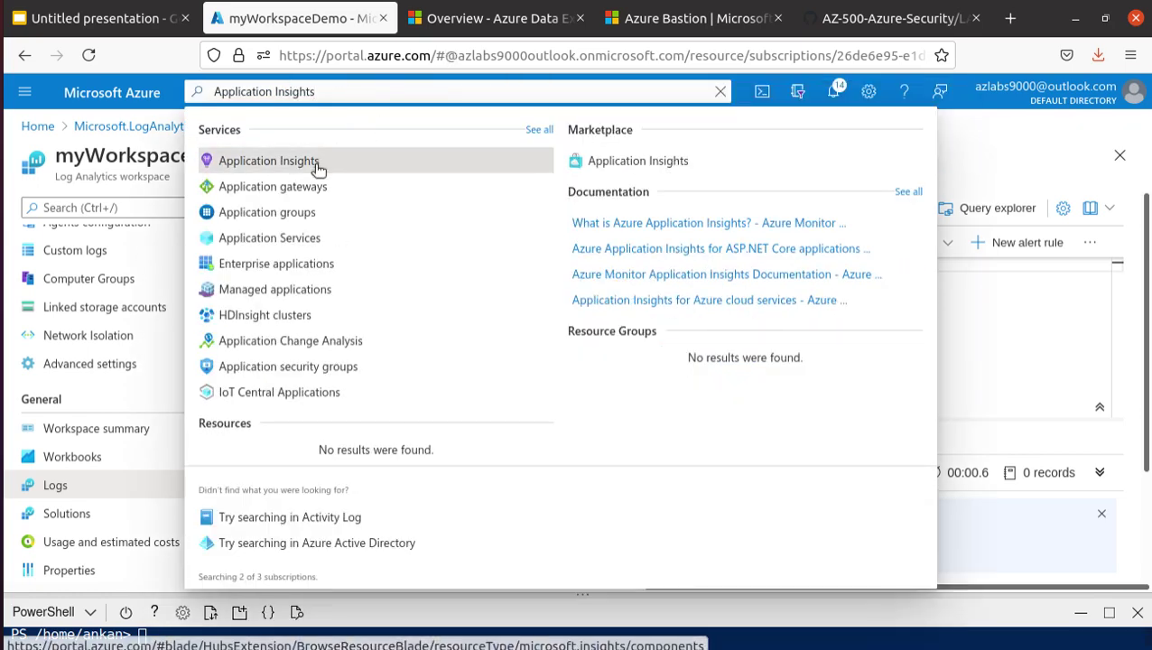
{"action": "left_click", "coordinate": [297, 163]}
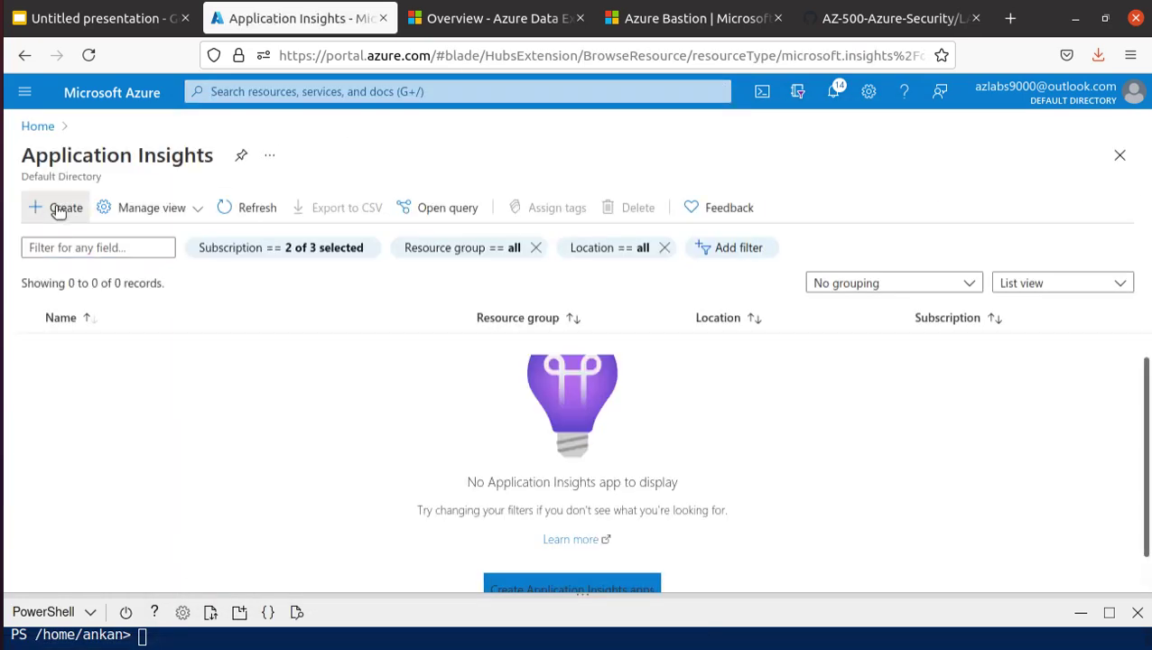
{"action": "left_click", "coordinate": [55, 207]}
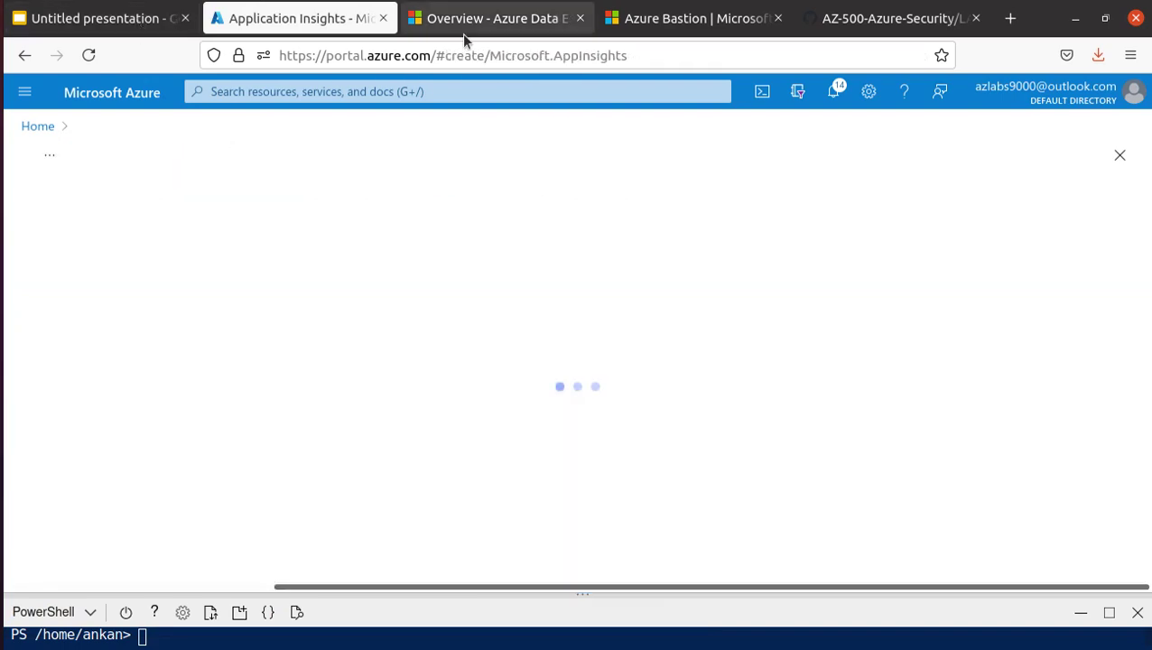
- Look up the suggested Name value in the lab, then review the form's resource group list
{"action": "left_click", "coordinate": [864, 25]}
{"action": "scroll", "coordinate": [412, 456], "scroll_direction": "down", "scroll_amount": 3}
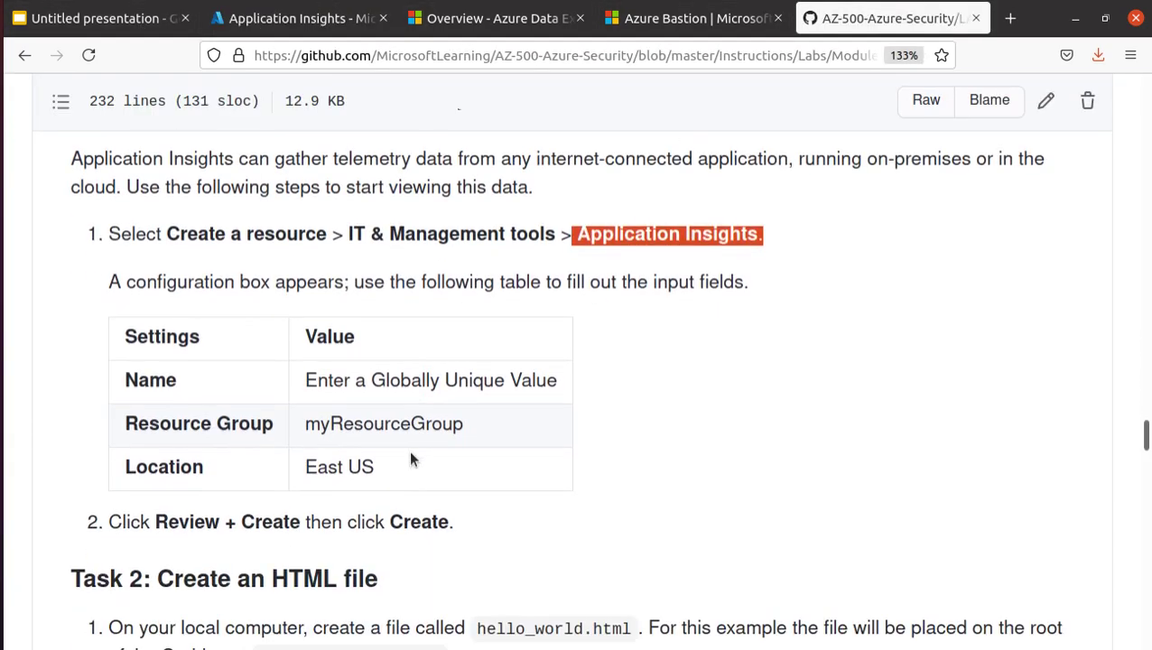
{"action": "double_click", "coordinate": [443, 379]}
{"action": "triple_click", "coordinate": [443, 379]}
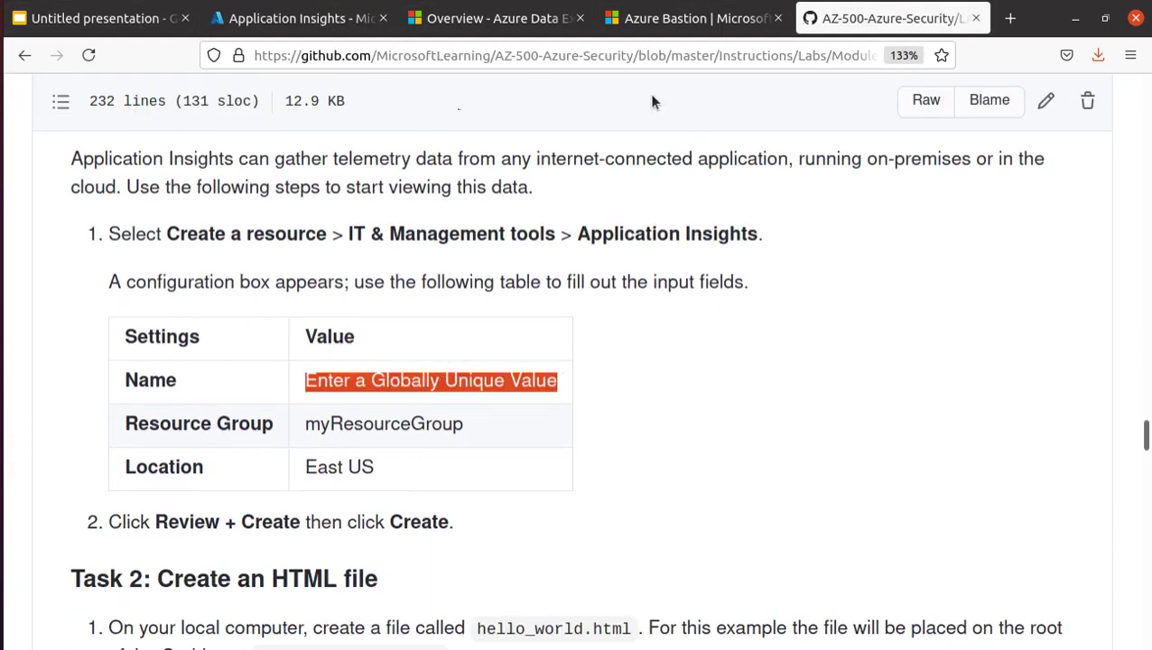
{"action": "left_click", "coordinate": [290, 18]}
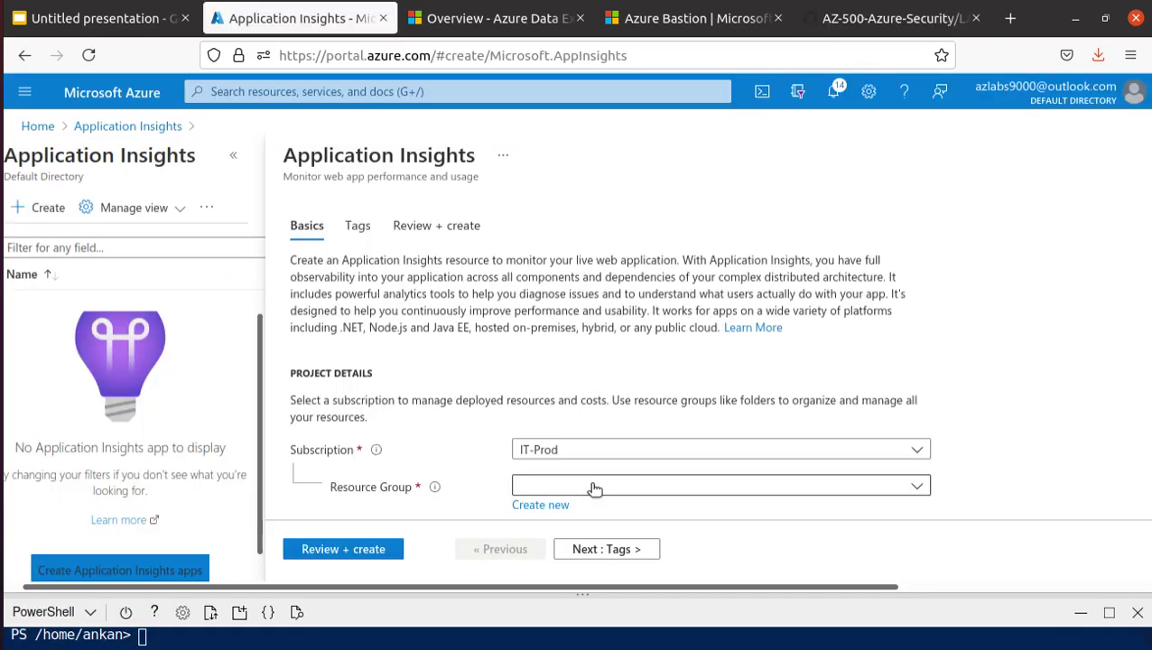
{"action": "left_click", "coordinate": [591, 484]}
{"action": "left_click", "coordinate": [468, 485]}
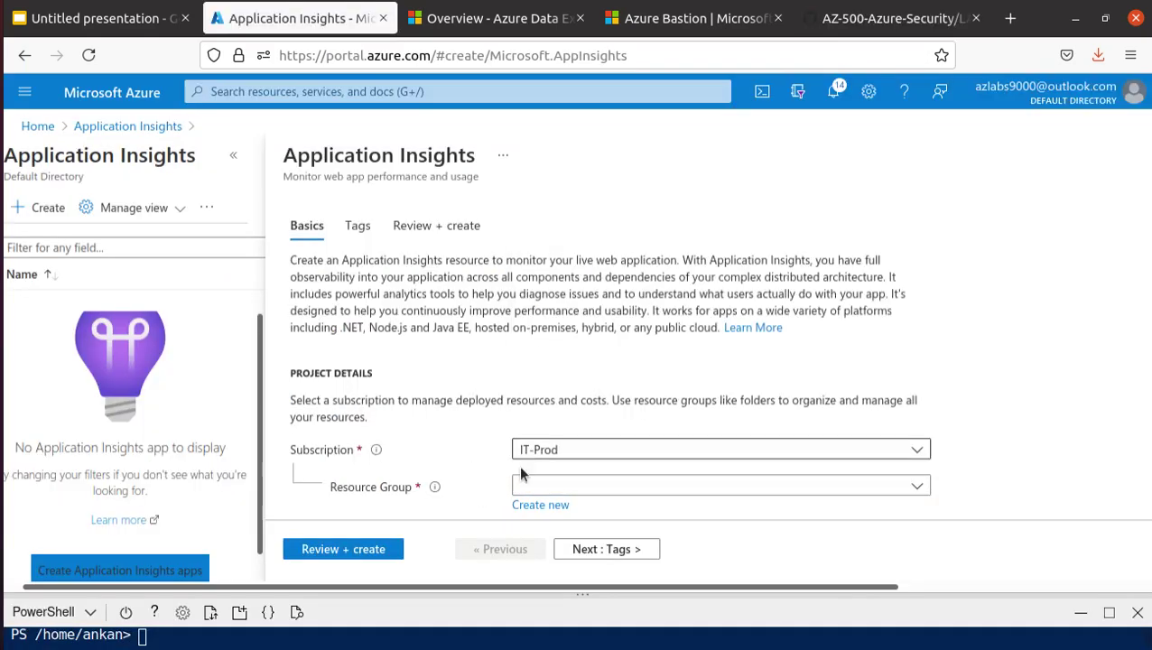
{"action": "scroll", "coordinate": [505, 397], "scroll_direction": "down", "scroll_amount": 3}
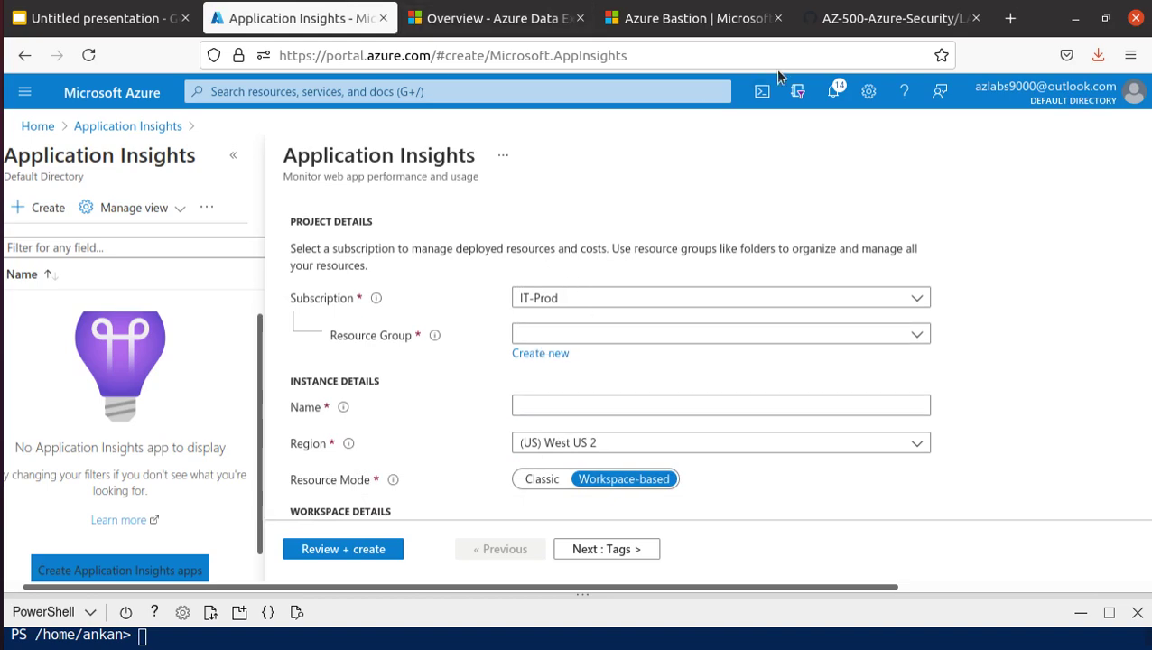
{"action": "left_click", "coordinate": [851, 27]}
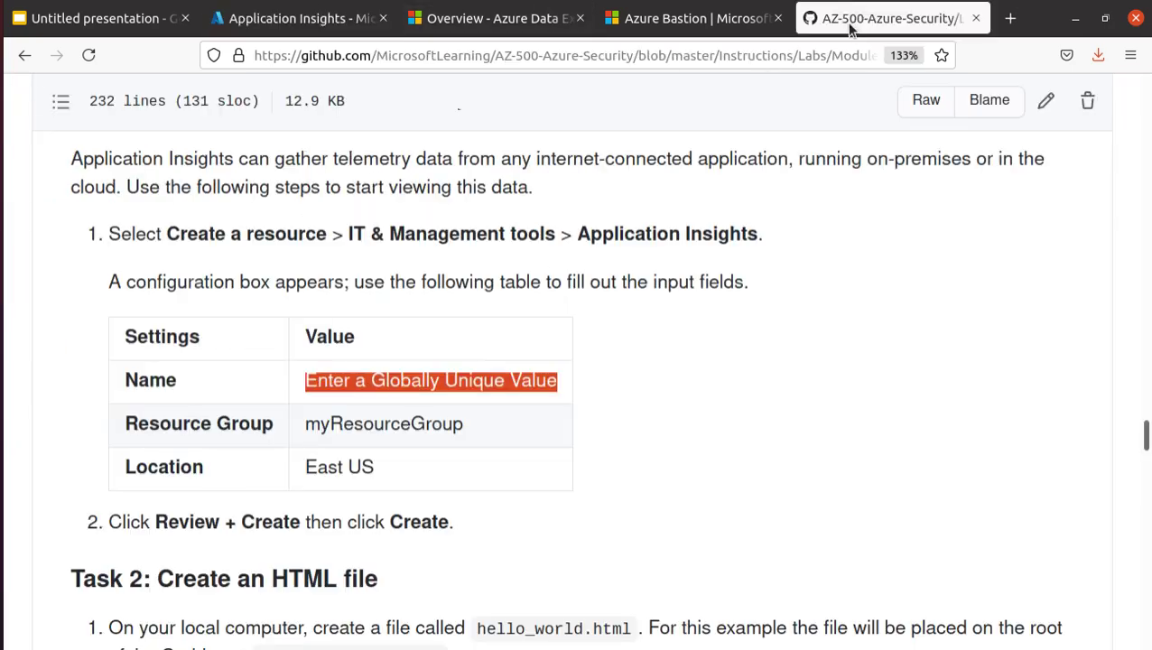
- Set the resource group to myResourceGroup, copied from the lab's table
{"action": "double_click", "coordinate": [440, 423]}
{"action": "right_click", "coordinate": [441, 426]}
{"action": "left_click", "coordinate": [477, 437]}
{"action": "left_click", "coordinate": [298, 18]}
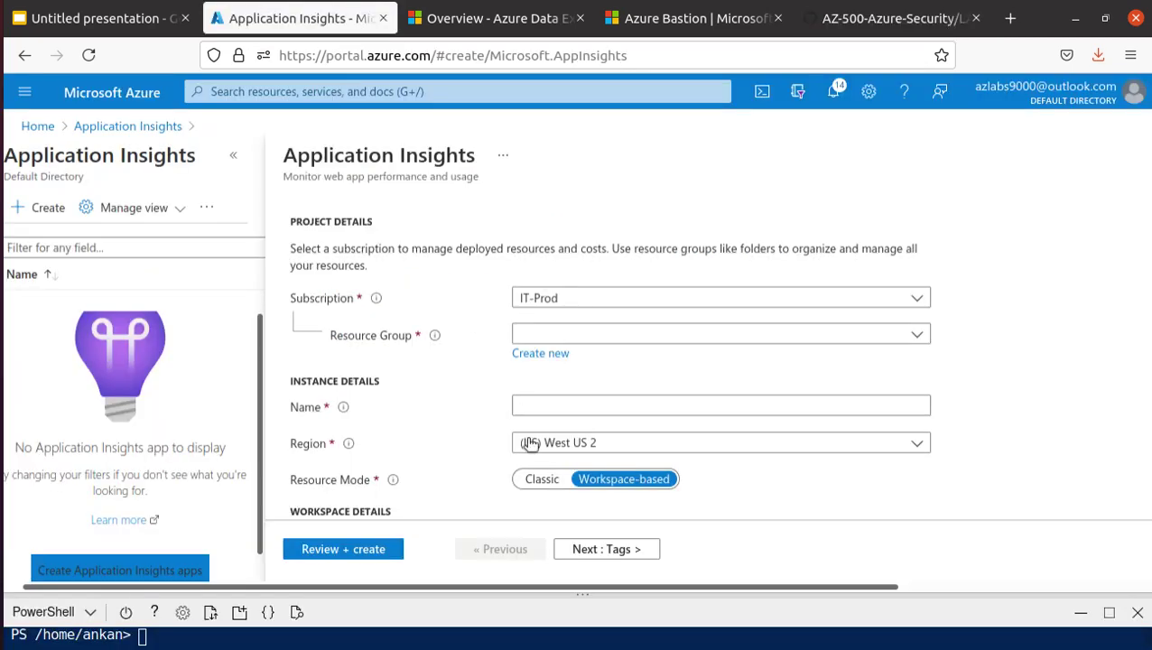
{"action": "left_click", "coordinate": [560, 332]}
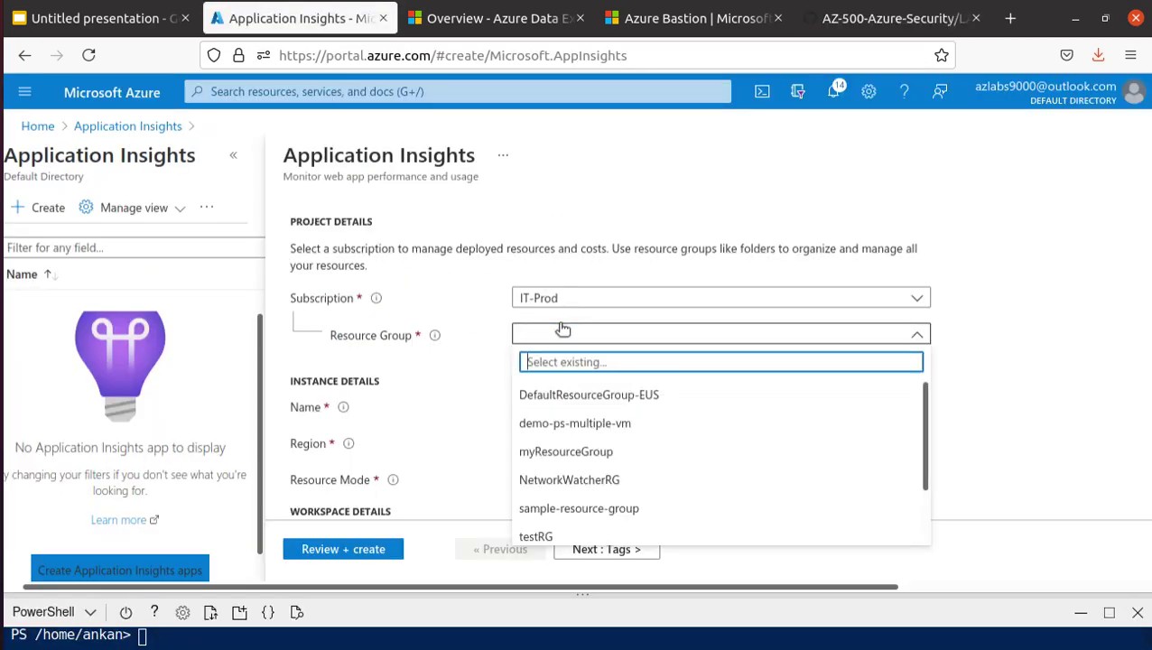
{"action": "key", "text": "ctrl+v"}
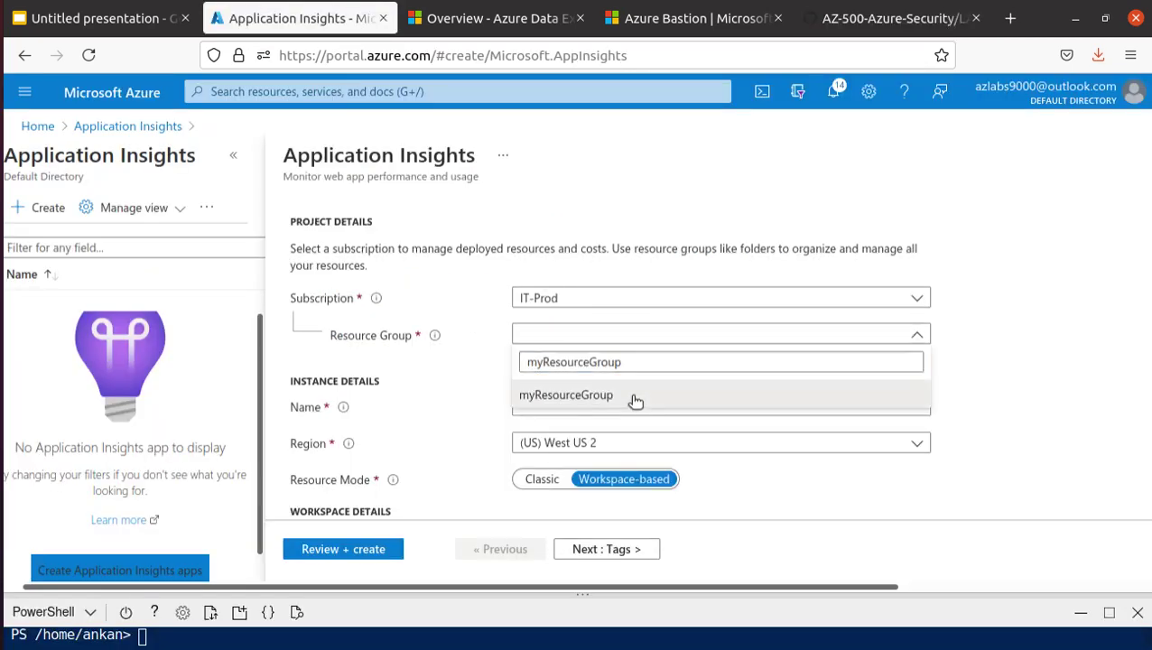
{"action": "left_click", "coordinate": [633, 397]}
- Name the Application Insights resource cloudsecuritytraining
{"action": "left_click", "coordinate": [606, 406]}
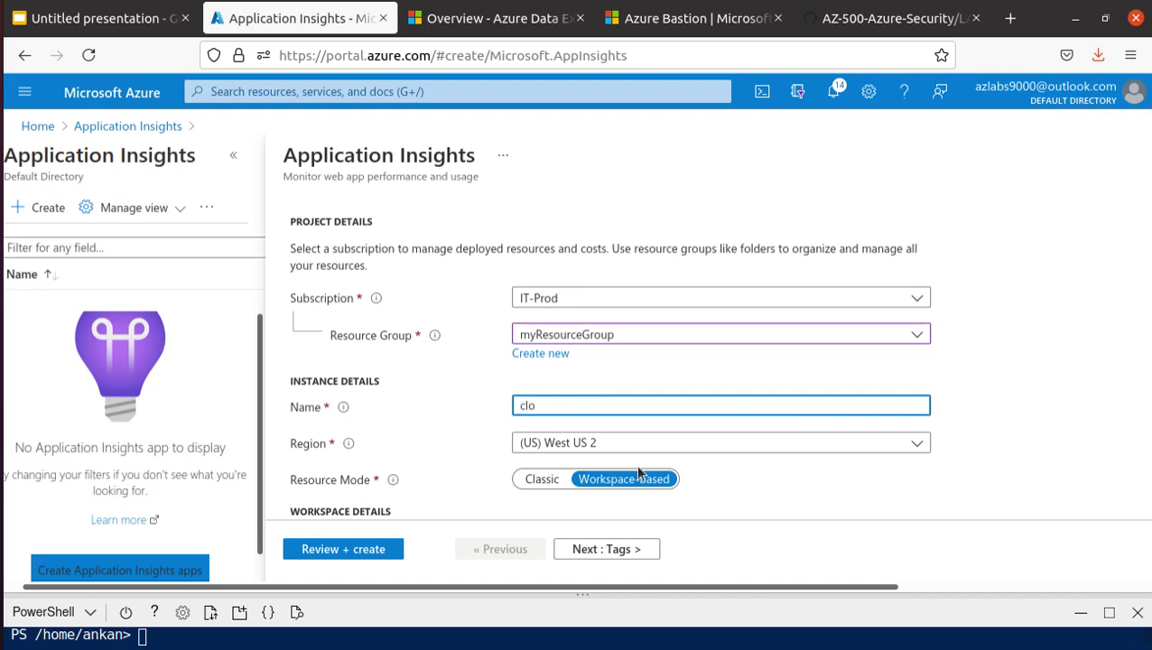
{"action": "type", "text": "cloudsecuritytraining"}
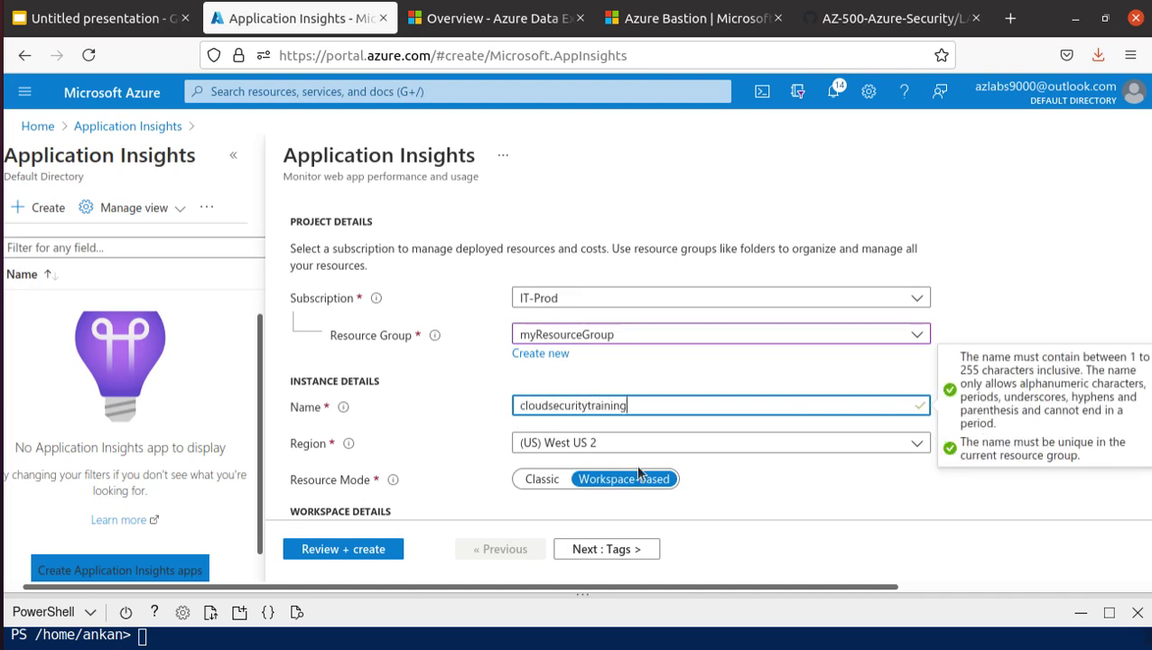
{"action": "left_click", "coordinate": [758, 361]}
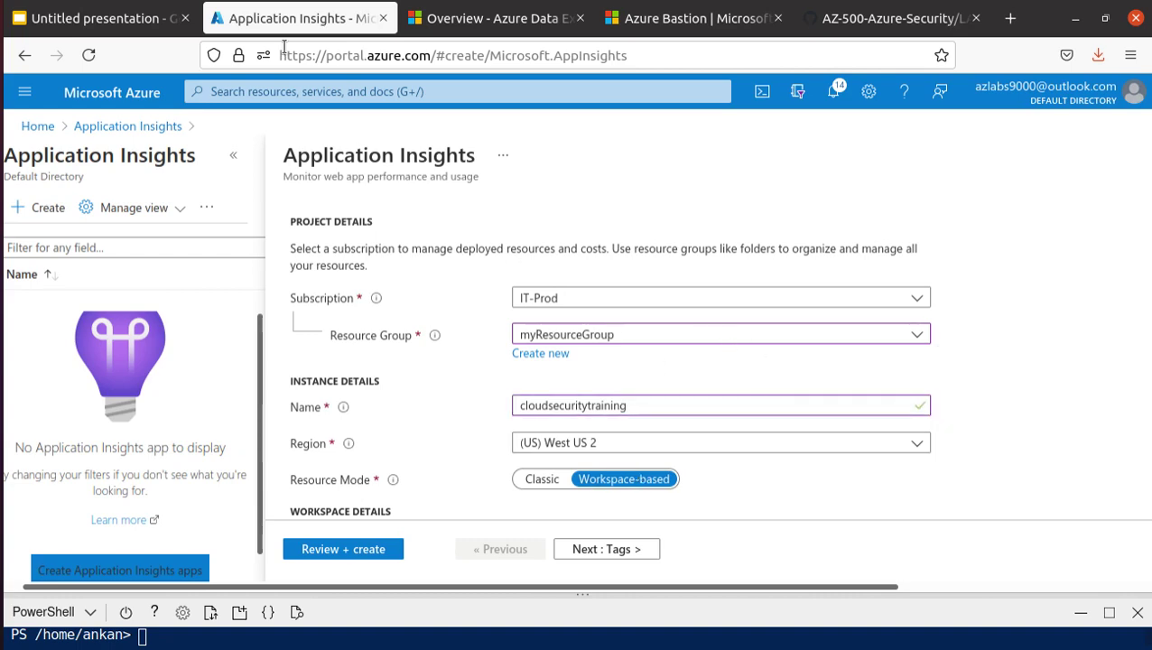
{"action": "left_click", "coordinate": [889, 18]}
{"action": "left_click", "coordinate": [343, 468]}
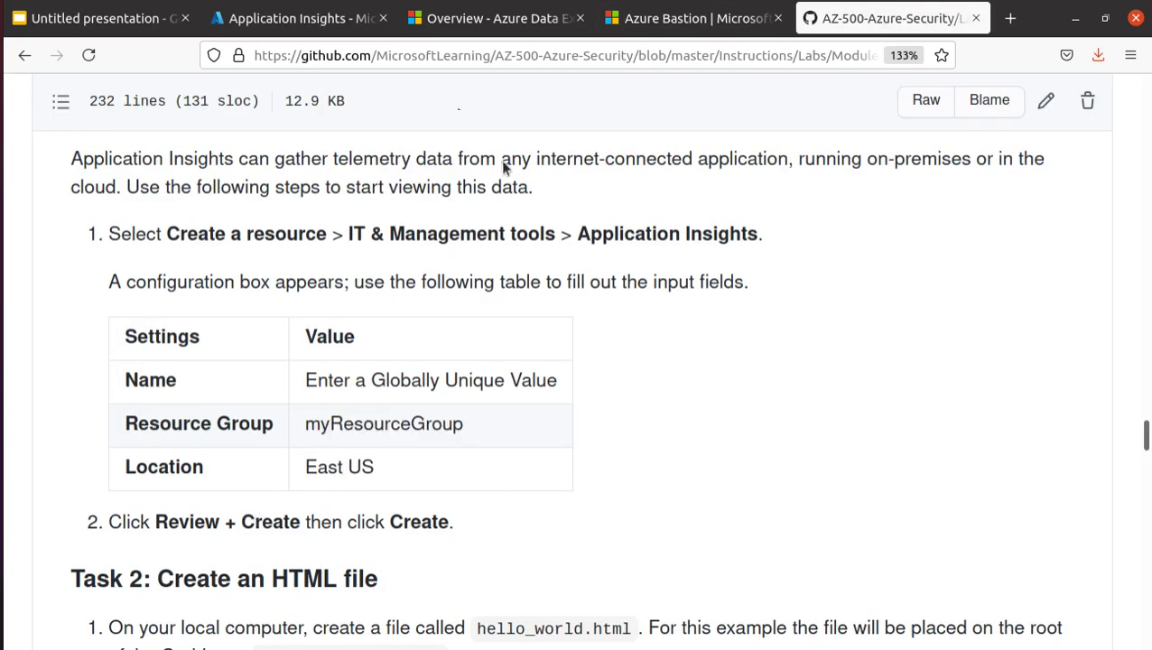
{"action": "left_click", "coordinate": [334, 18]}
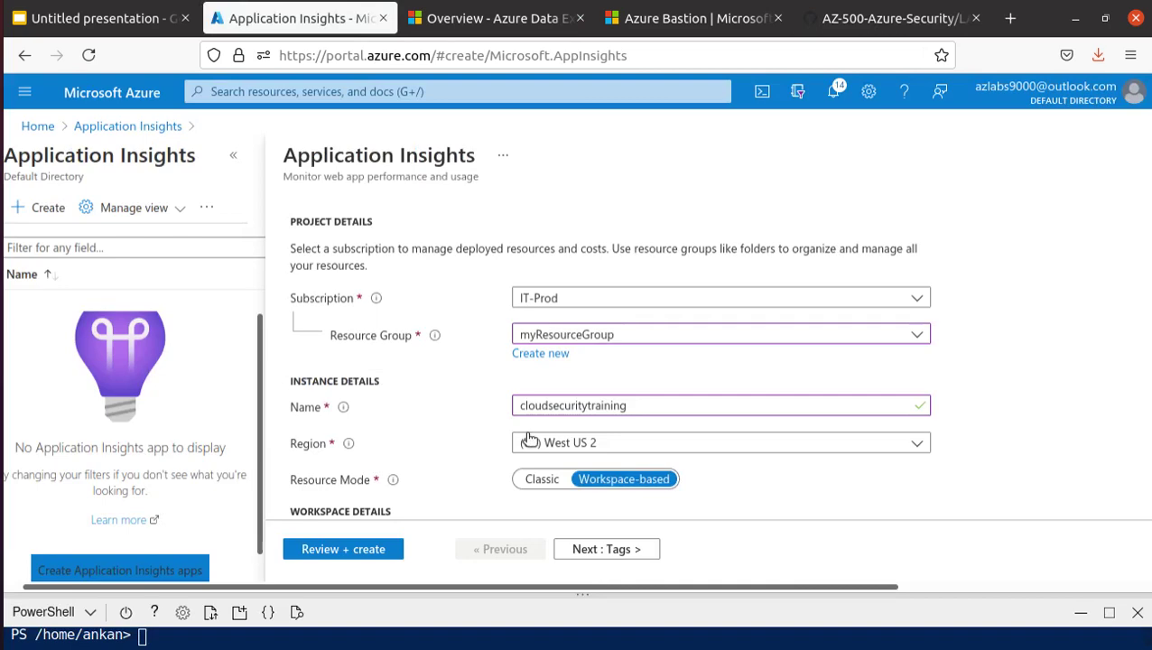
- Set the region to (US) East US
{"action": "left_click", "coordinate": [616, 443]}
{"action": "left_click", "coordinate": [610, 181]}
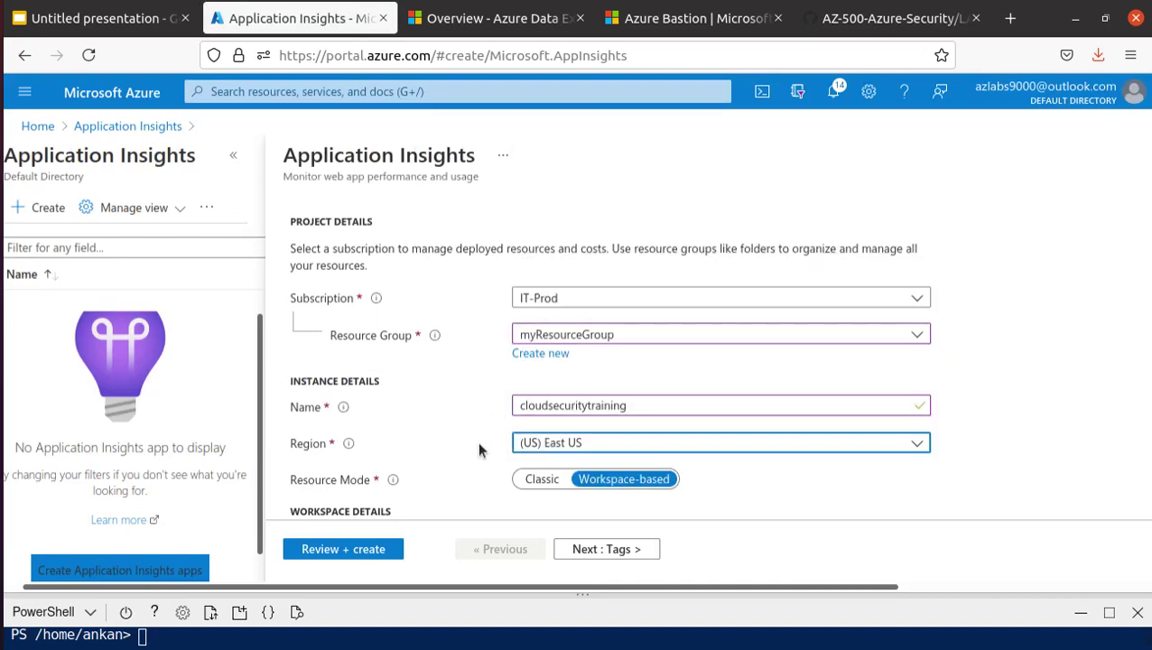
{"action": "scroll", "coordinate": [424, 501], "scroll_direction": "up", "scroll_amount": 1}
{"action": "scroll", "coordinate": [417, 498], "scroll_direction": "down", "scroll_amount": 3}
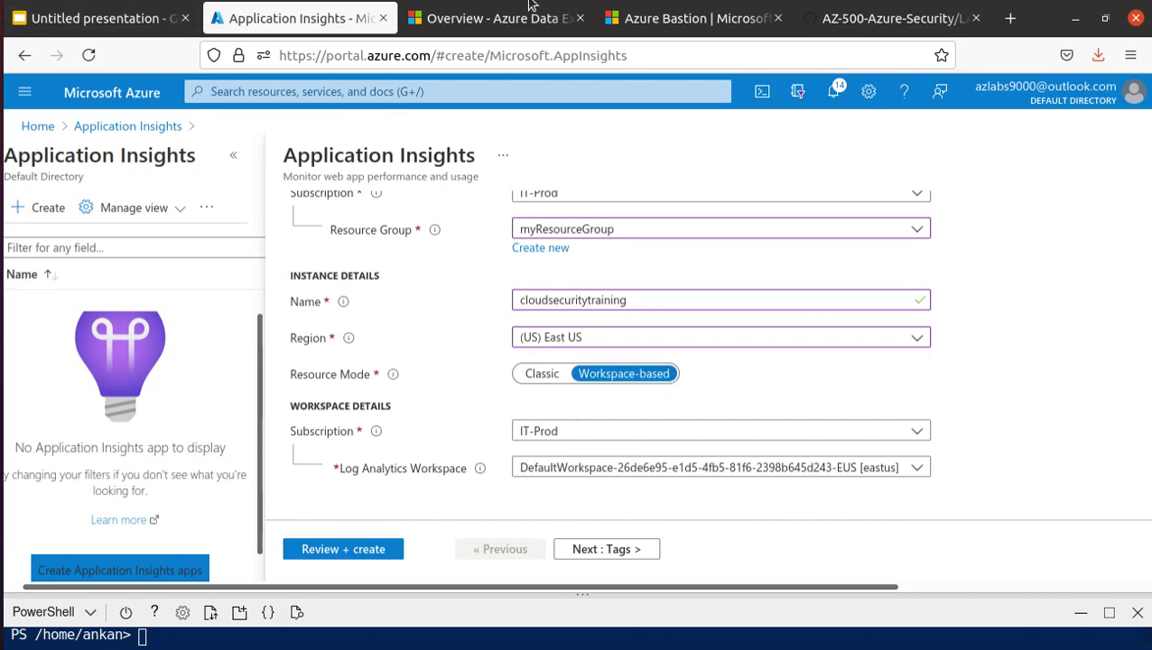
- Check the lab's workspace settings, then select myWorkspaceDemo [eastus] as the Log Analytics workspace
{"action": "left_click", "coordinate": [896, 28]}
{"action": "scroll", "coordinate": [377, 515], "scroll_direction": "down", "scroll_amount": 3}
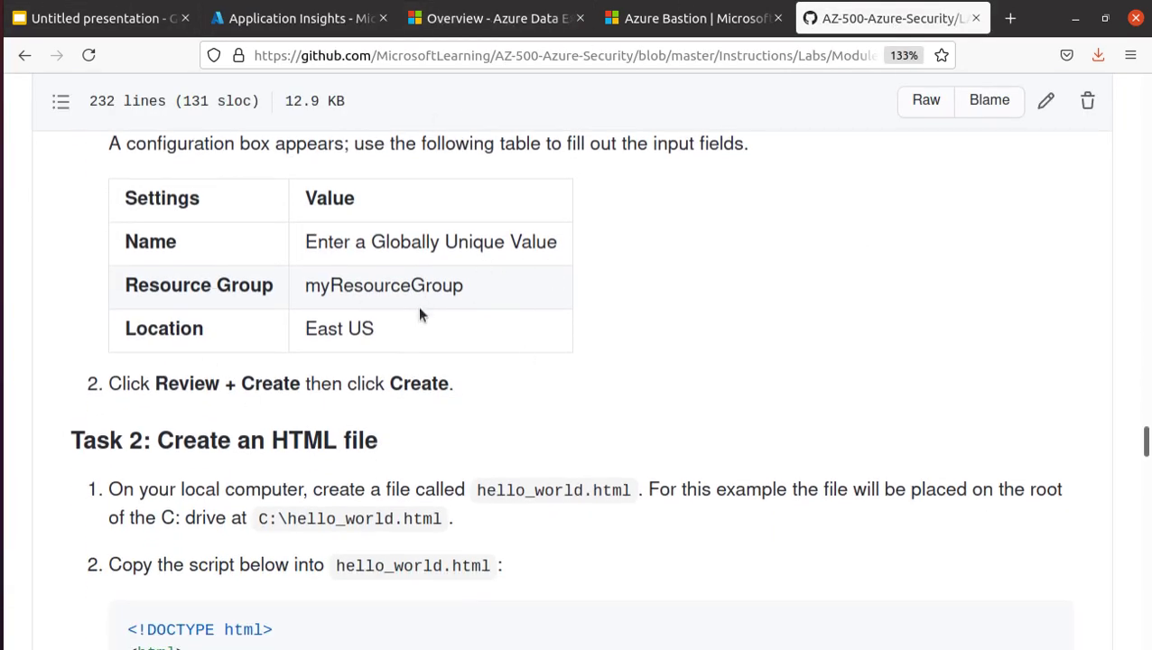
{"action": "scroll", "coordinate": [469, 408], "scroll_direction": "down", "scroll_amount": 3}
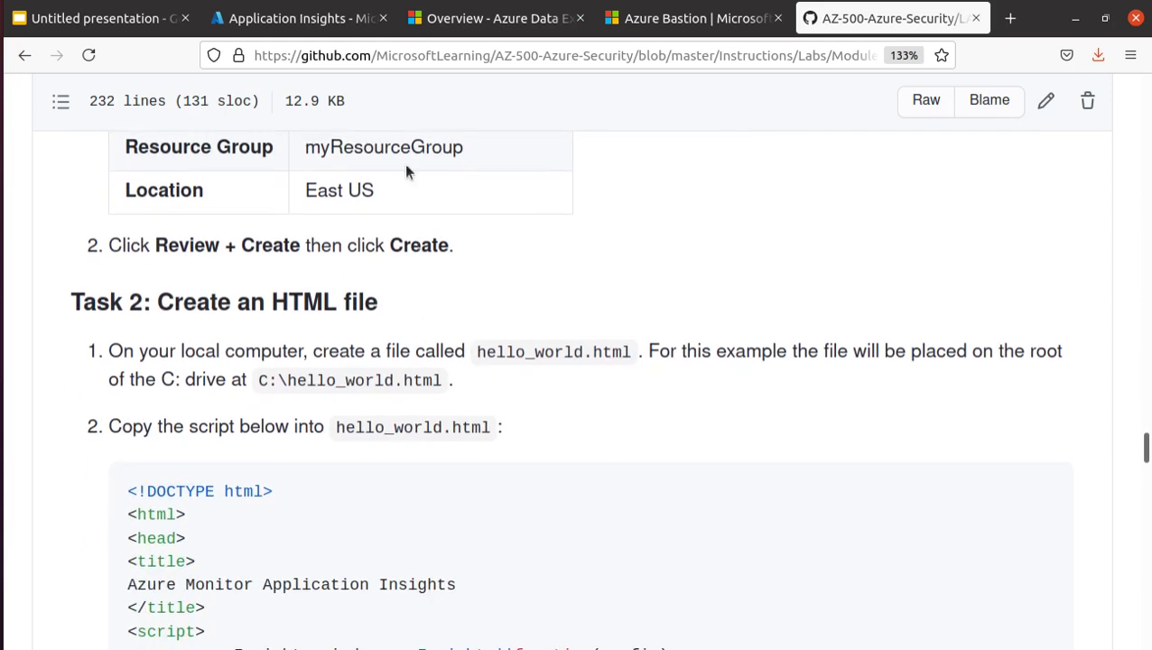
{"action": "left_click", "coordinate": [308, 7]}
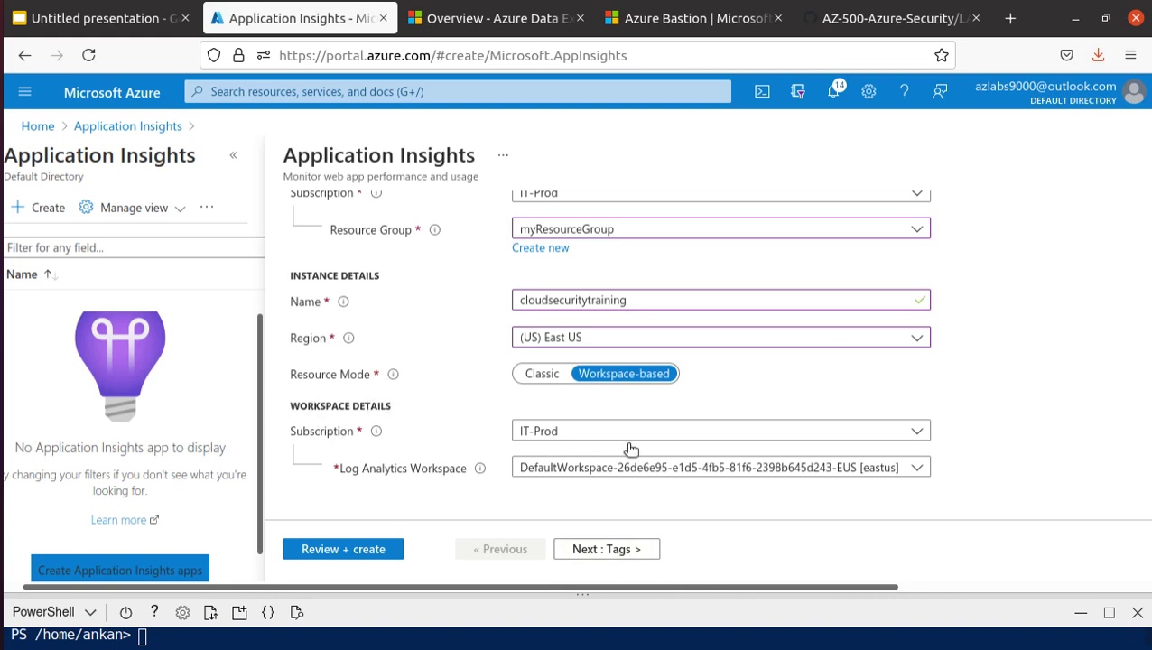
{"action": "left_click", "coordinate": [785, 468]}
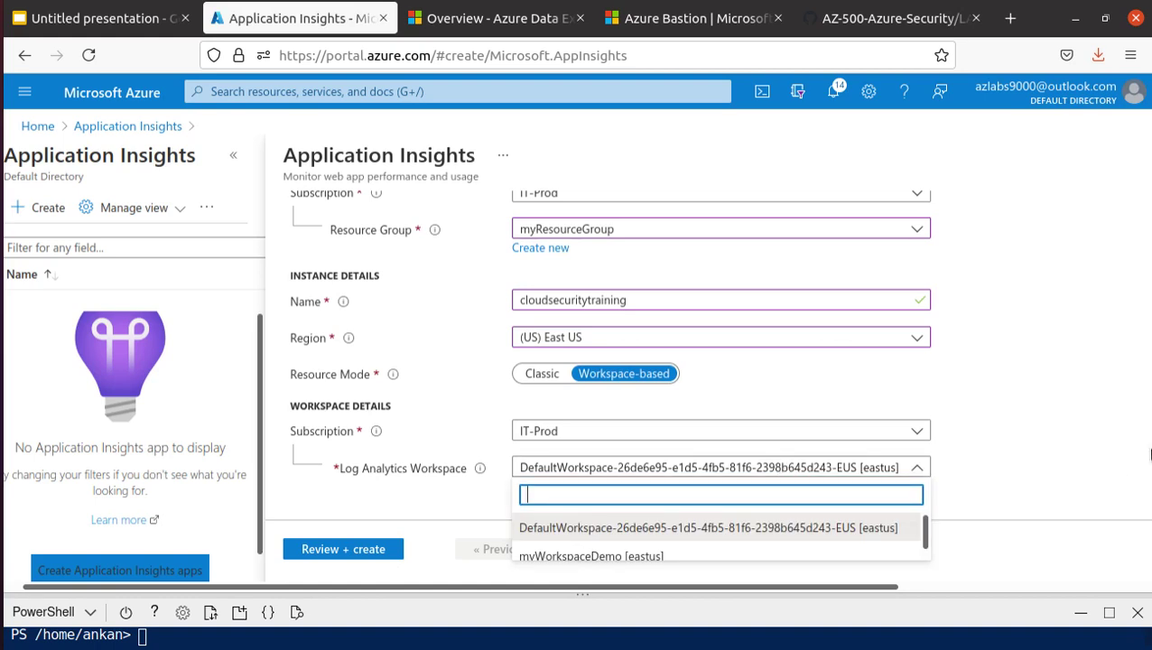
{"action": "left_click", "coordinate": [1128, 430]}
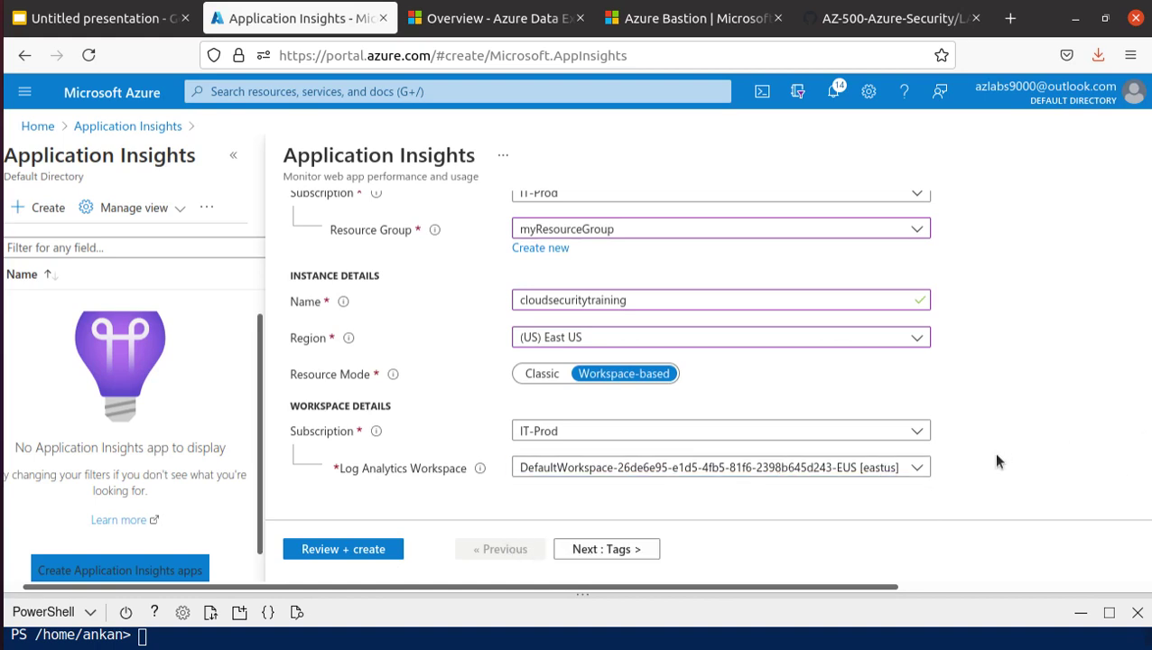
{"action": "left_click", "coordinate": [917, 465]}
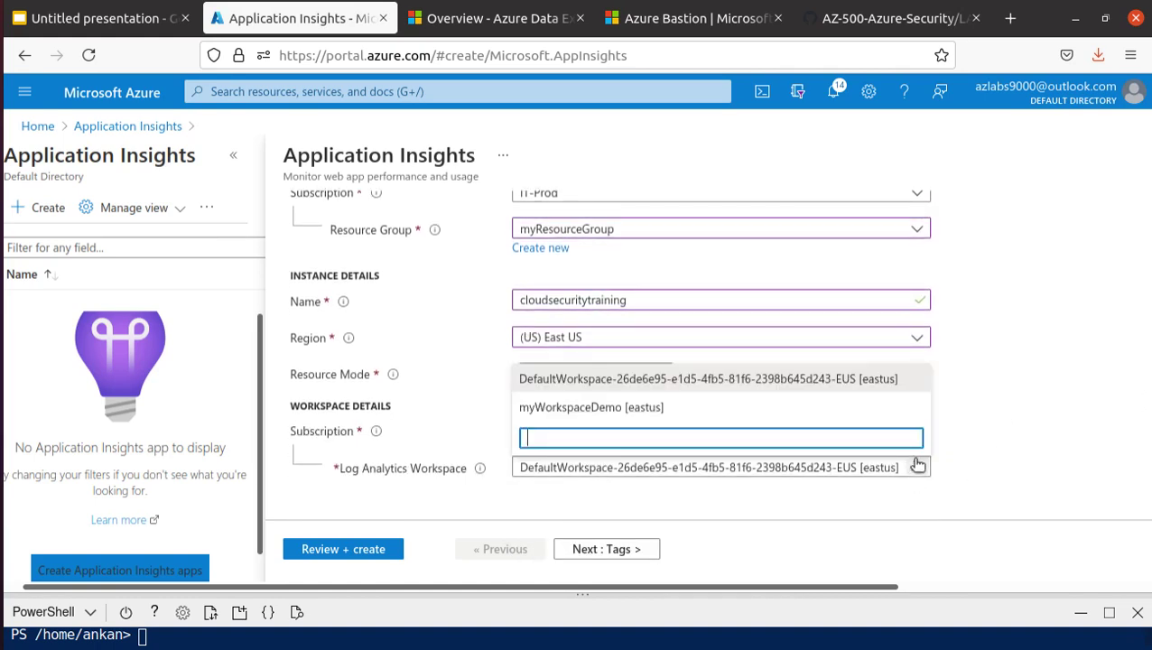
{"action": "left_click", "coordinate": [622, 407]}
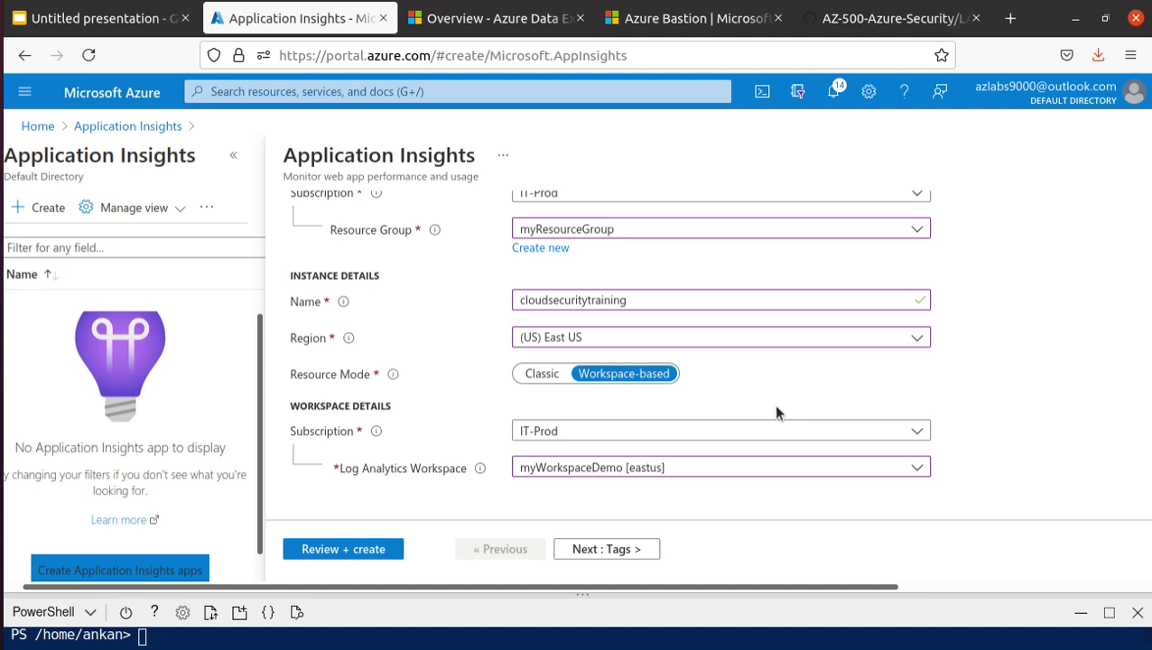
- Go through Tags and Review + create, then create the cloudsecuritytraining resource
{"action": "left_click", "coordinate": [619, 550]}
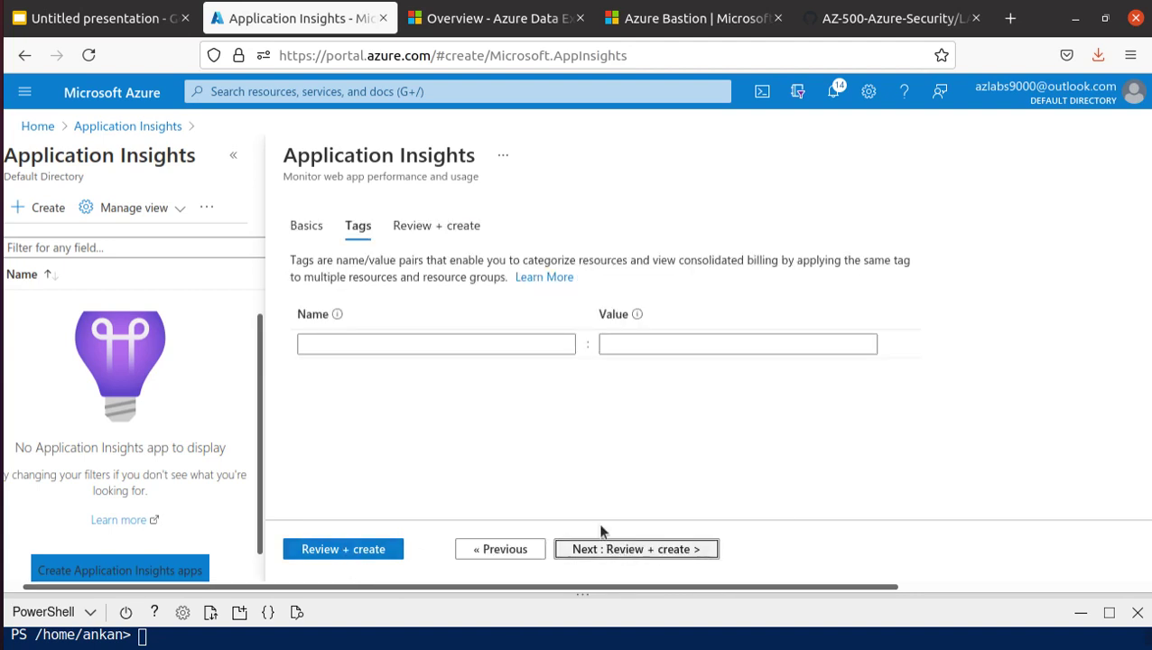
{"action": "left_click", "coordinate": [375, 550]}
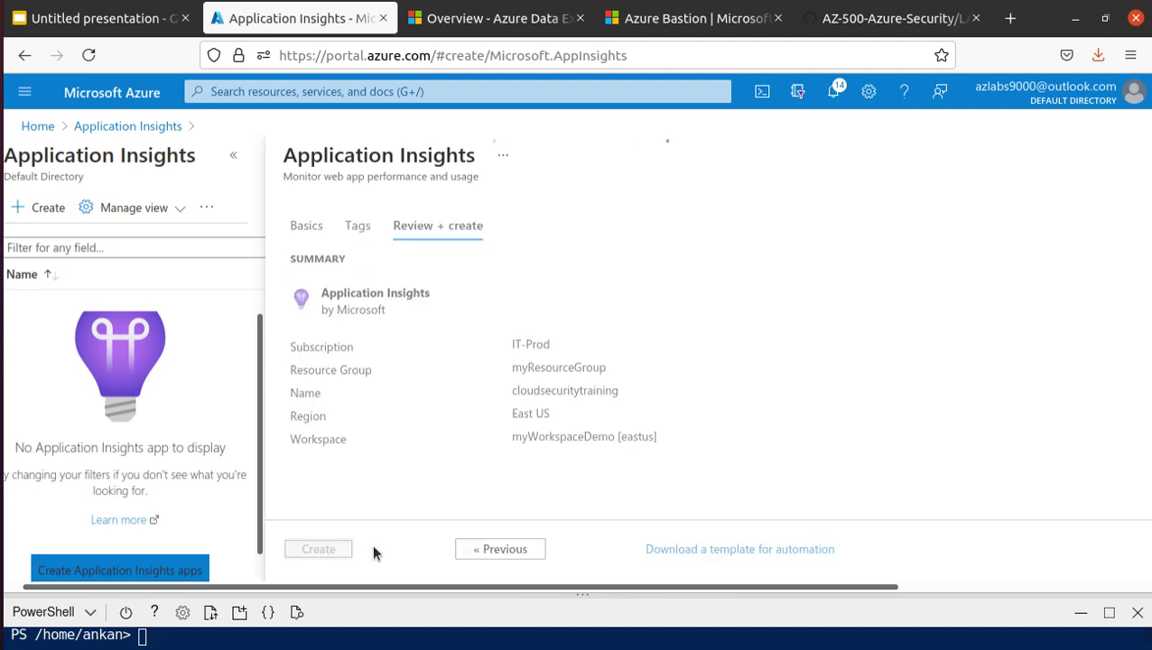
{"action": "left_click", "coordinate": [333, 548]}
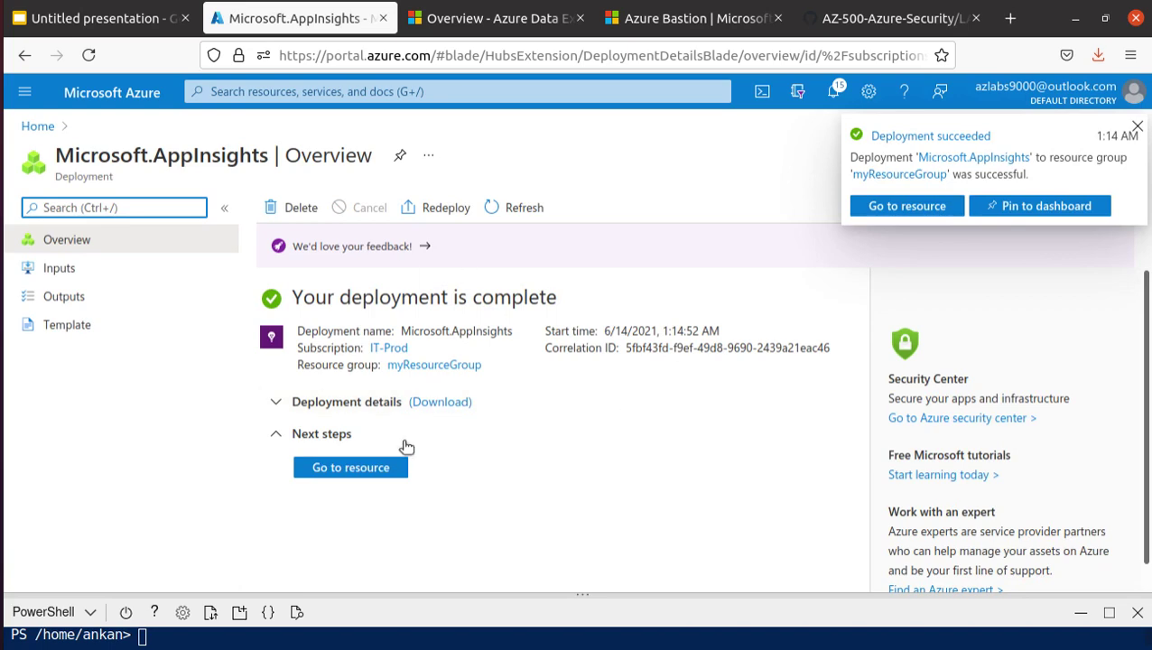
- Open the new cloudsecuritytraining resource's Overview, then return to the lab instructions
{"action": "left_click", "coordinate": [372, 470]}
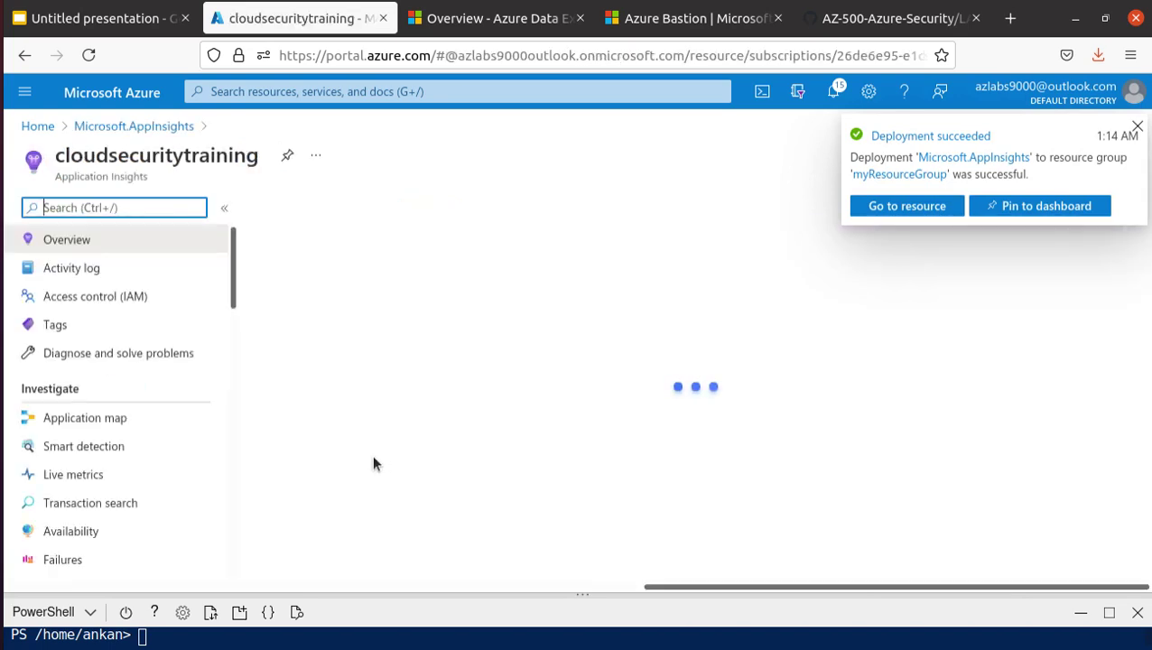
{"action": "triple_click", "coordinate": [108, 176]}
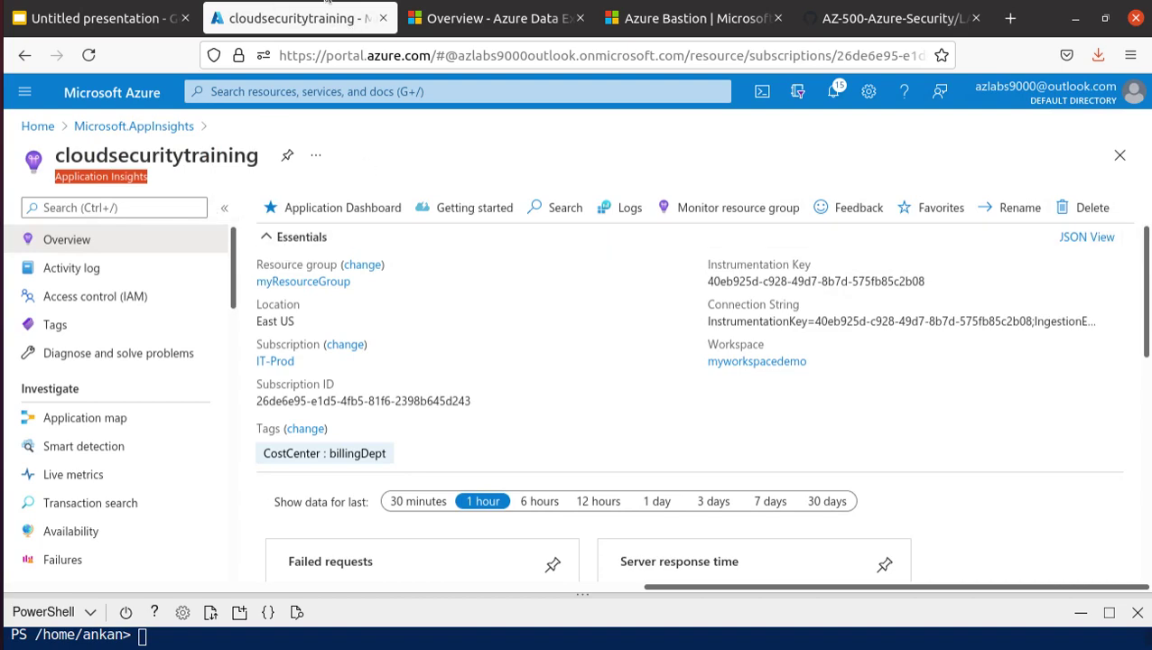
{"action": "left_click", "coordinate": [880, 18]}
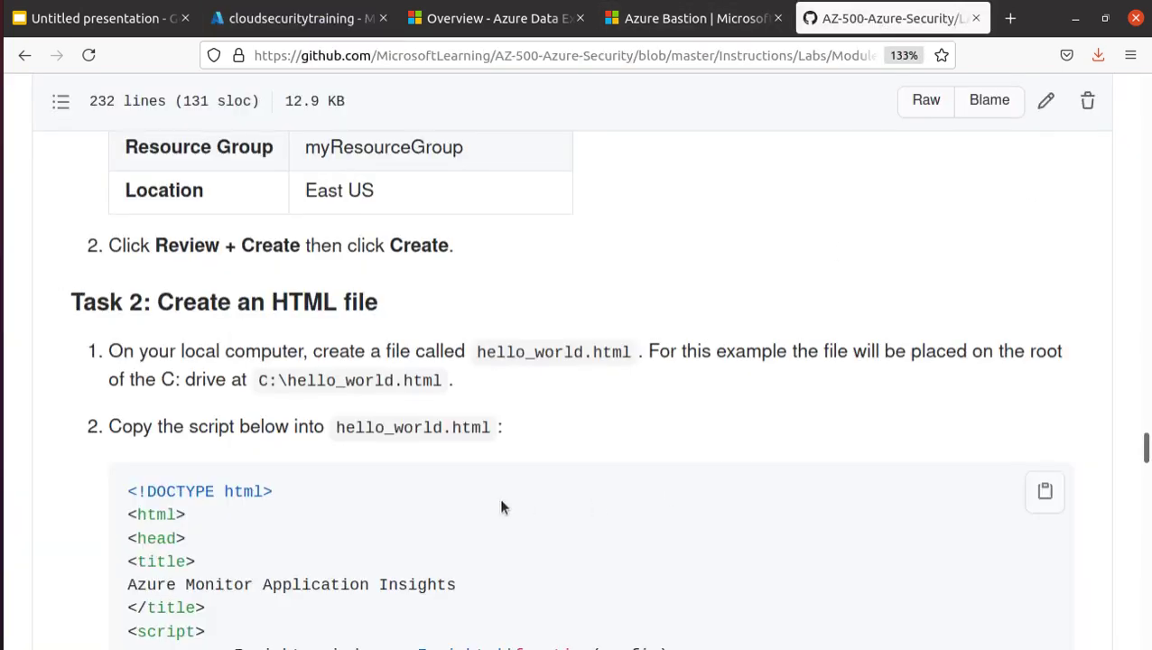
- Copy the file name hello_world.html from Task 2's step 2 and bring up Visual Studio Code
{"action": "left_click_drag", "start_coordinate": [110, 350], "coordinate": [627, 361]}
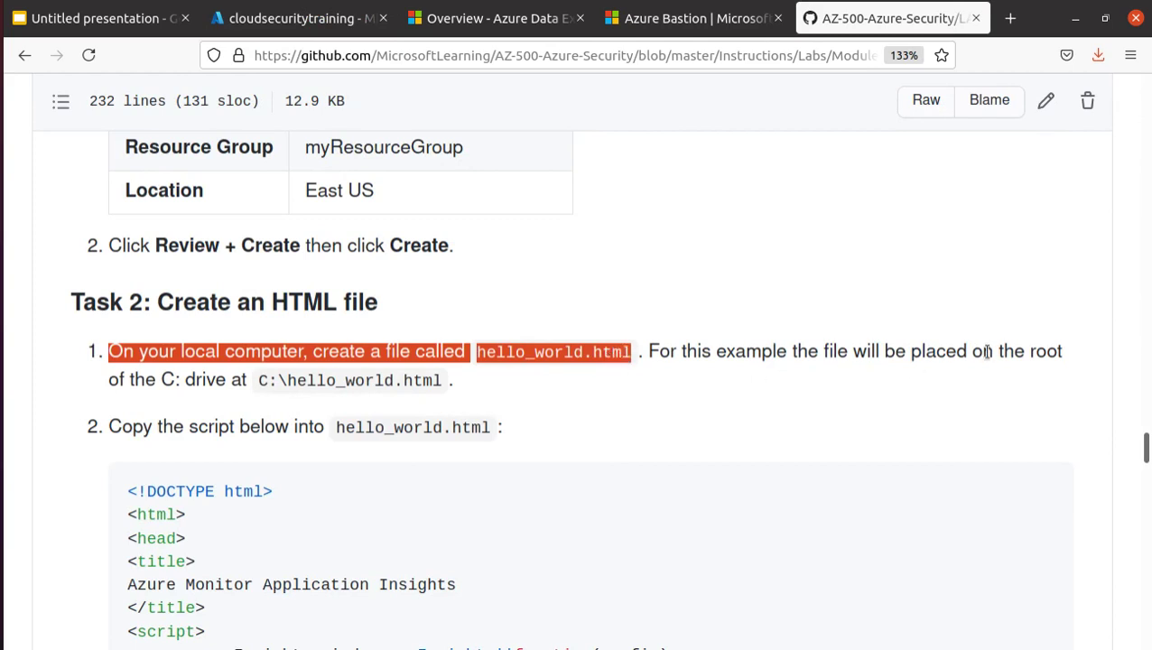
{"action": "scroll", "coordinate": [340, 463], "scroll_direction": "down", "scroll_amount": 2}
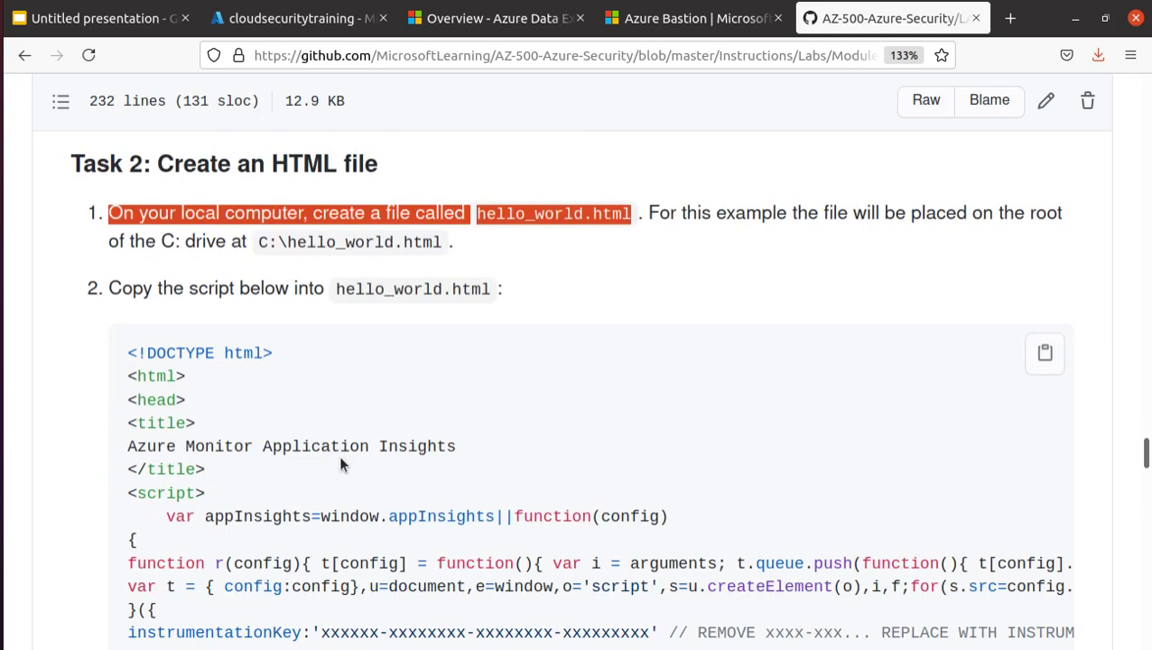
{"action": "scroll", "coordinate": [340, 463], "scroll_direction": "down", "scroll_amount": 1}
{"action": "left_click_drag", "start_coordinate": [334, 222], "coordinate": [492, 222]}
{"action": "right_click", "coordinate": [494, 222]}
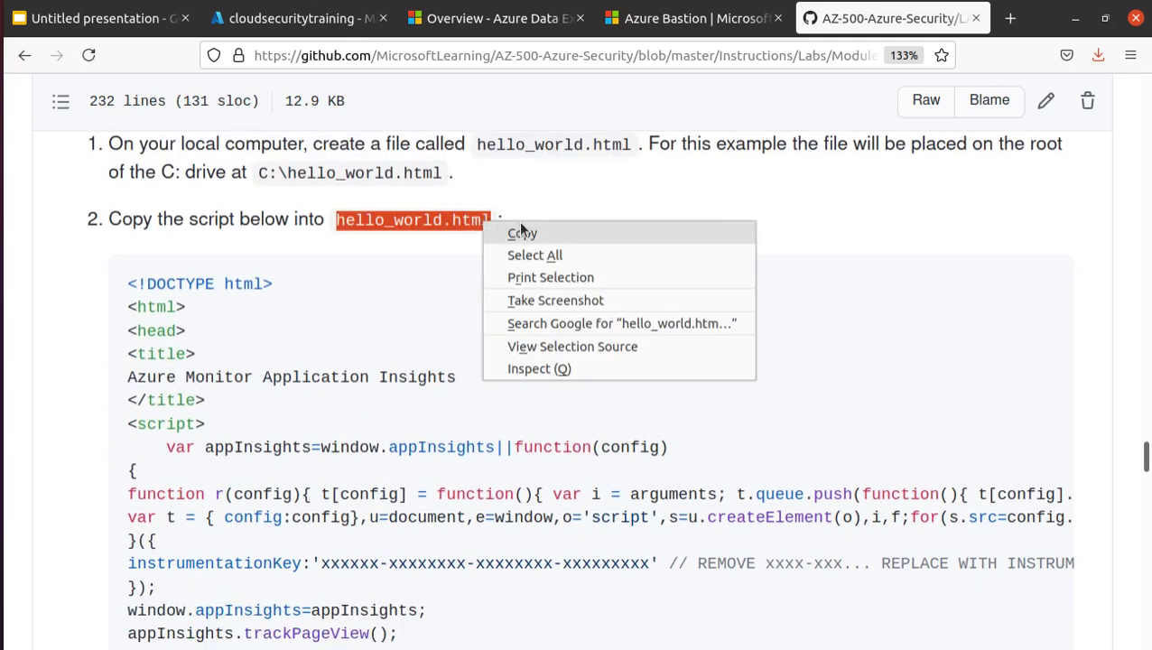
{"action": "left_click", "coordinate": [528, 232]}
{"action": "left_click", "coordinate": [18, 502]}
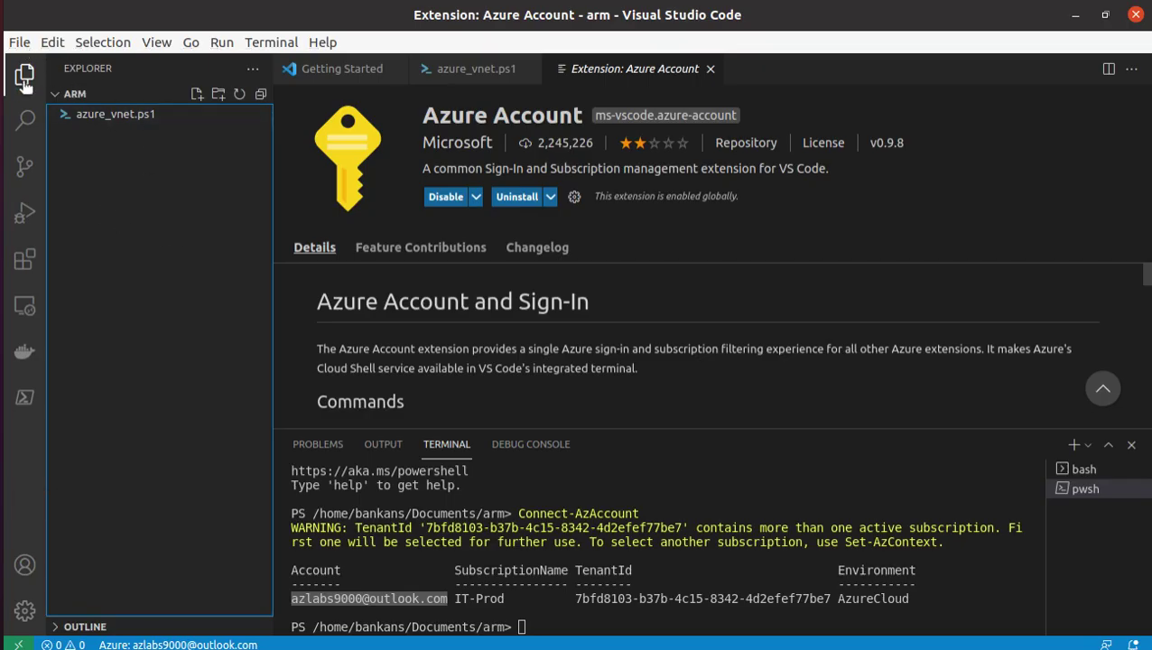
- Create a new file and save it as hello_world.html in Downloads
{"action": "left_click", "coordinate": [18, 43]}
{"action": "left_click", "coordinate": [45, 64]}
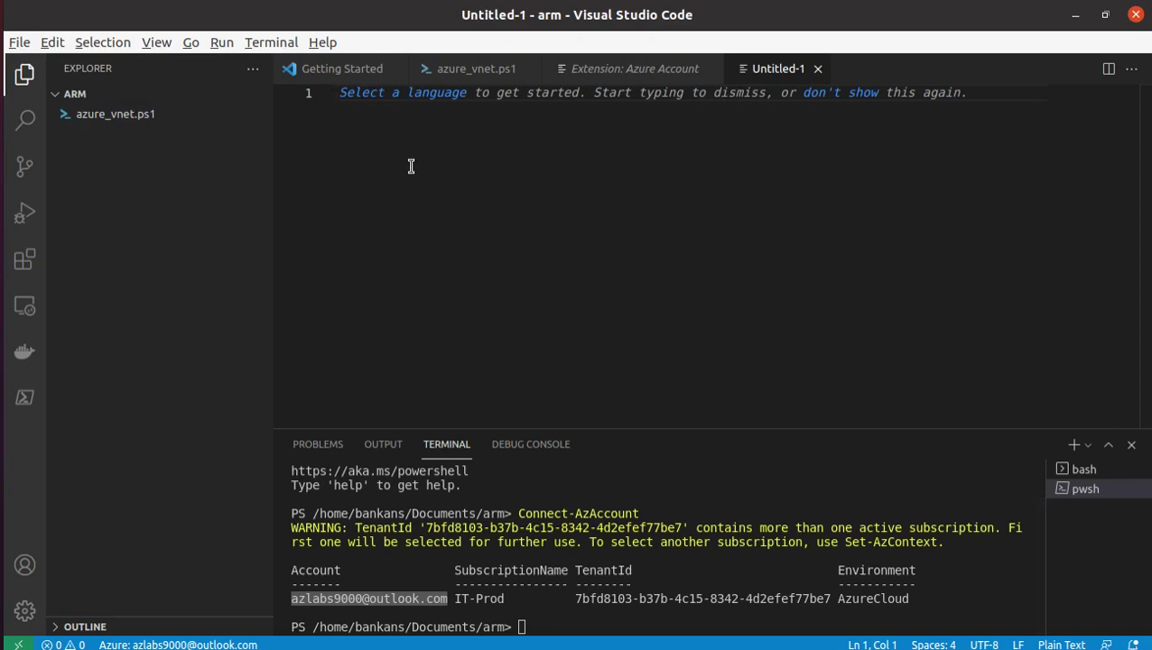
{"action": "key", "text": "ctrl+s"}
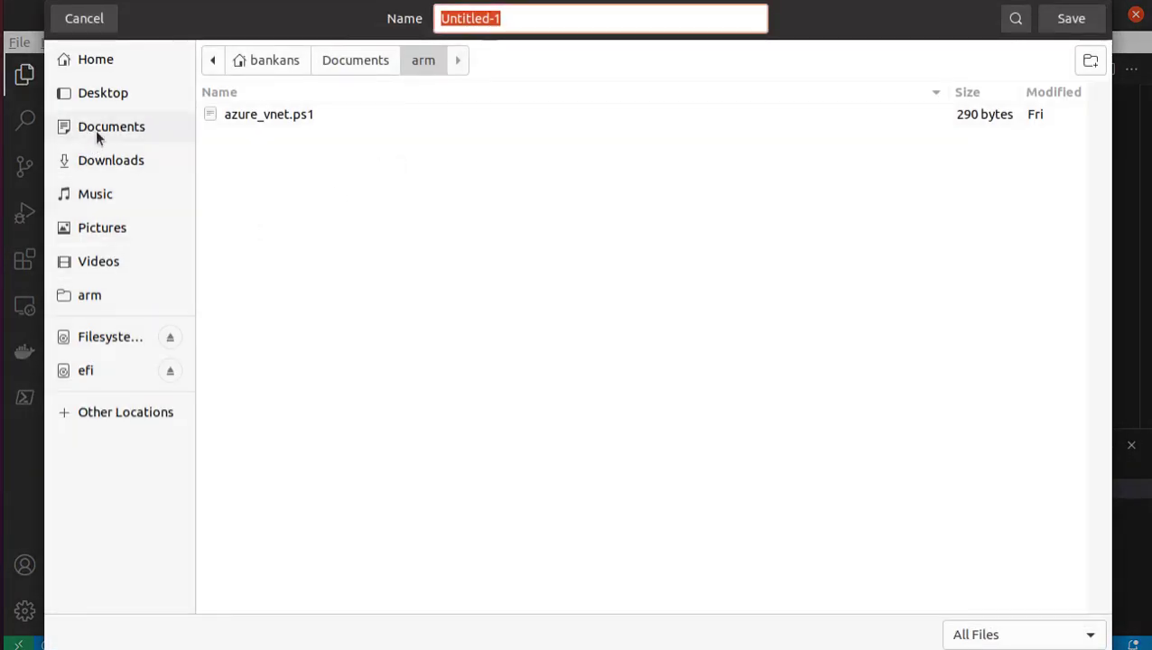
{"action": "left_click", "coordinate": [127, 170]}
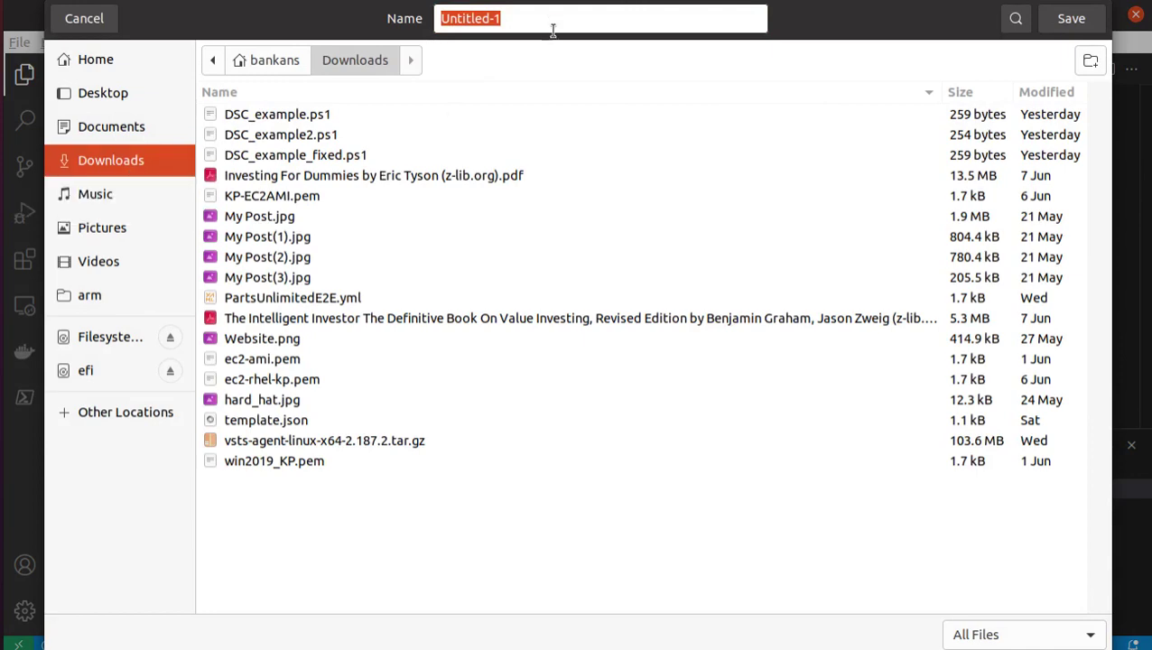
{"action": "type", "text": "hello_world.html"}
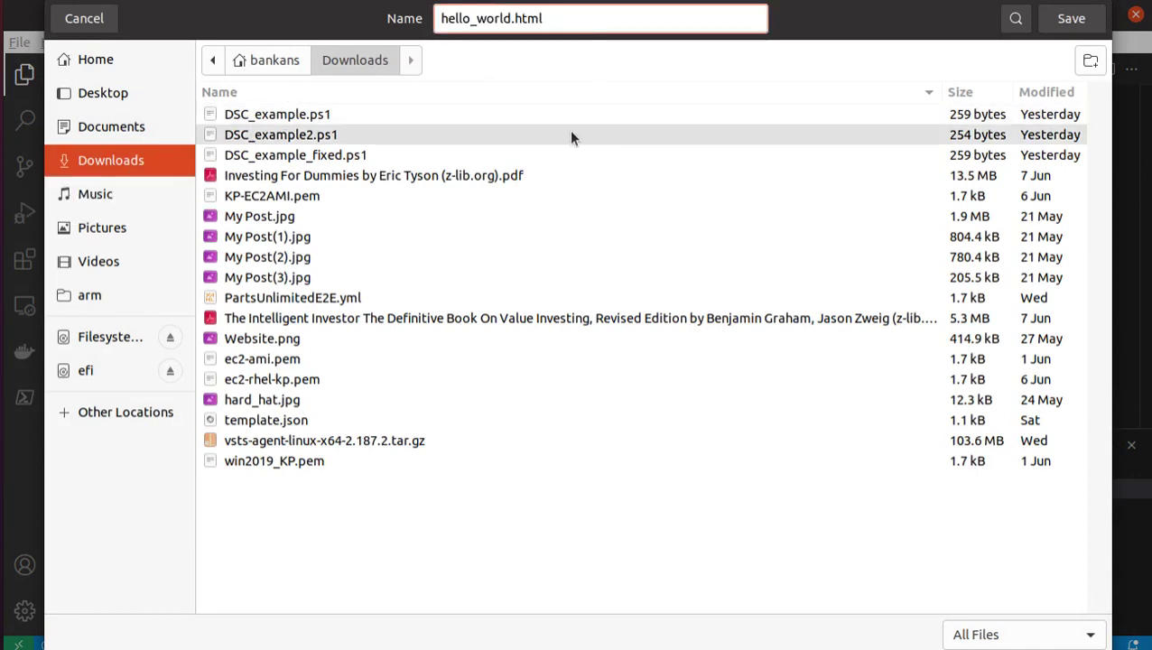
{"action": "key", "text": "Return"}
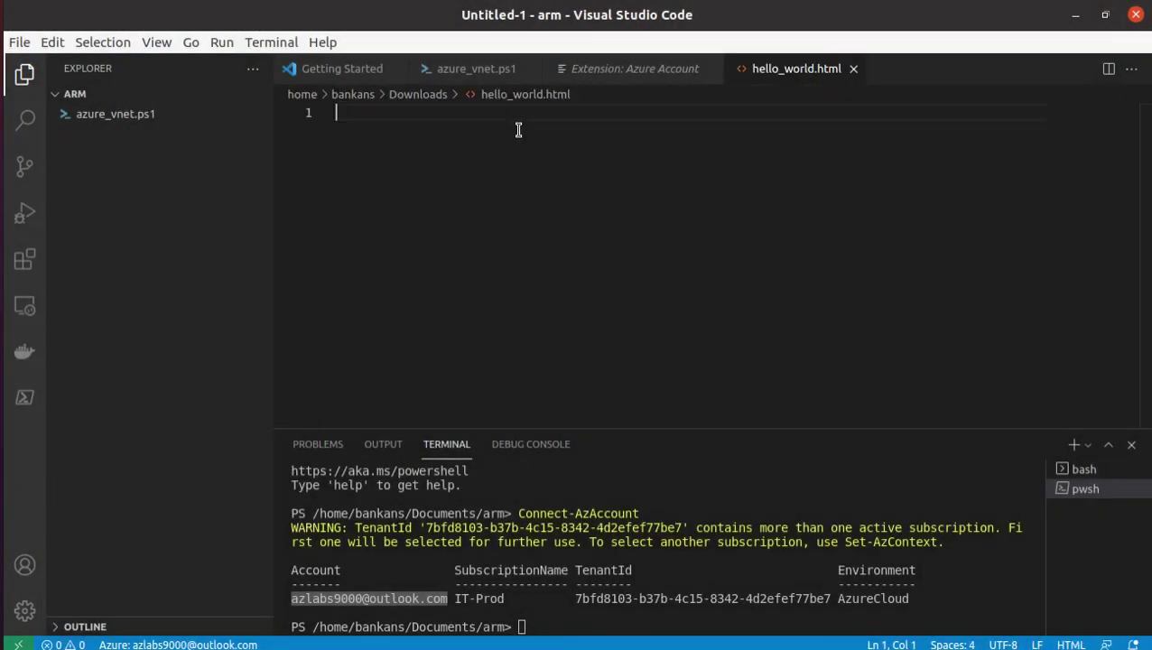
- Copy the lab's Application Insights HTML script and paste it into hello_world.html
{"action": "key", "text": "alt+Tab"}
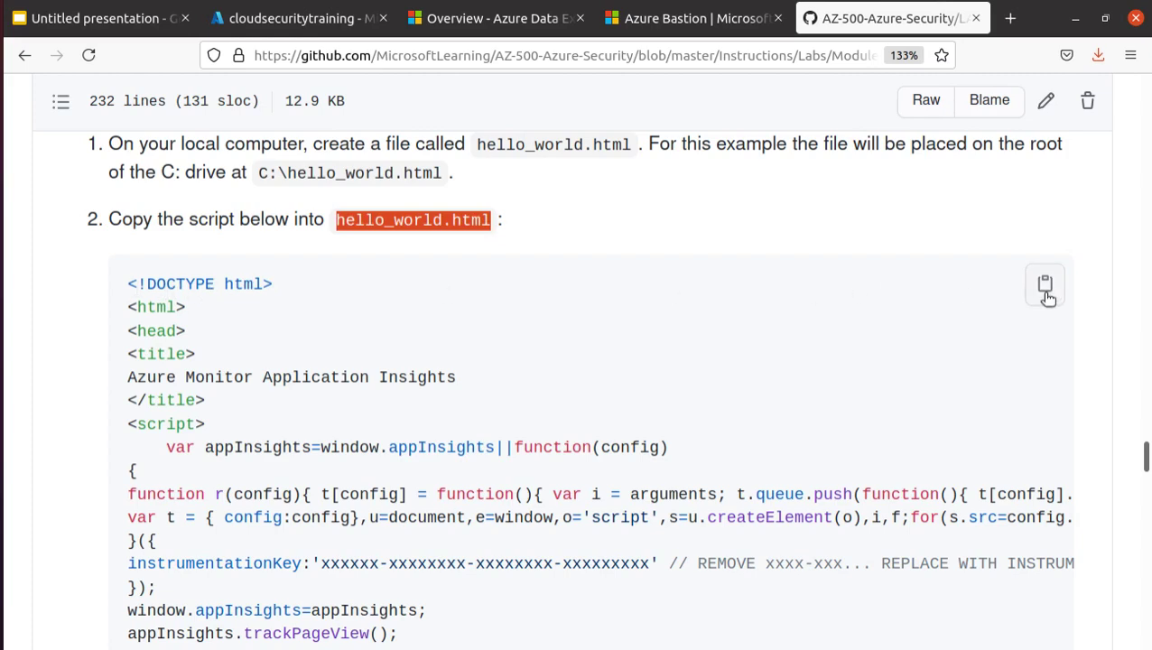
{"action": "left_click", "coordinate": [1044, 283]}
{"action": "key", "text": "alt+Tab"}
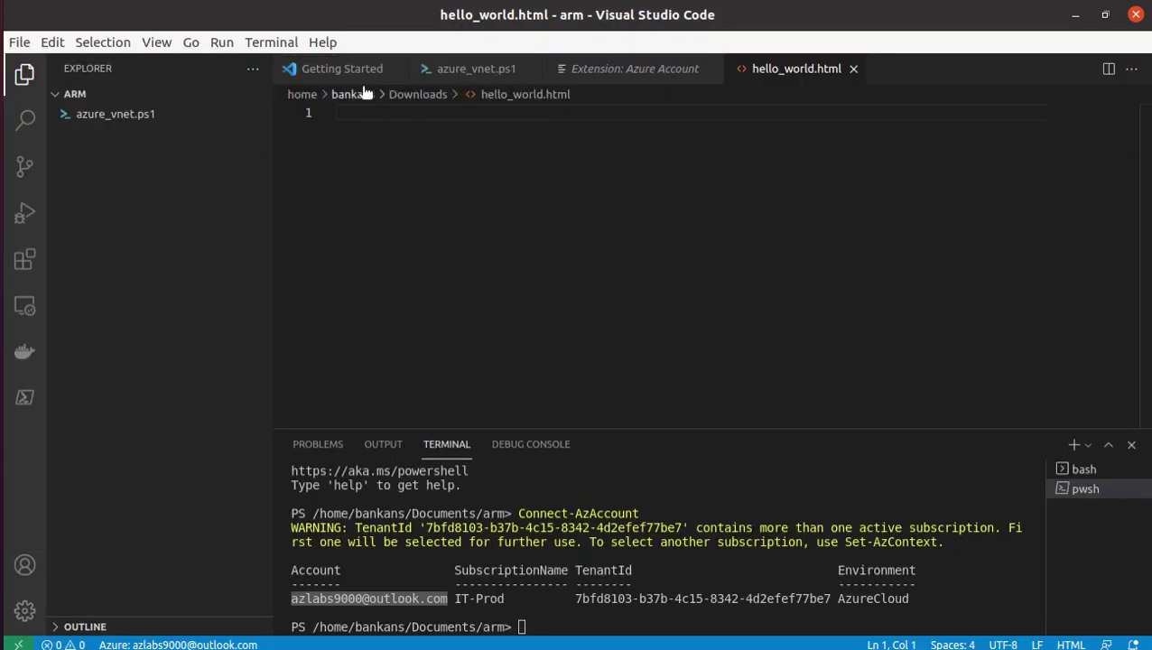
{"action": "key", "text": "ctrl+v"}
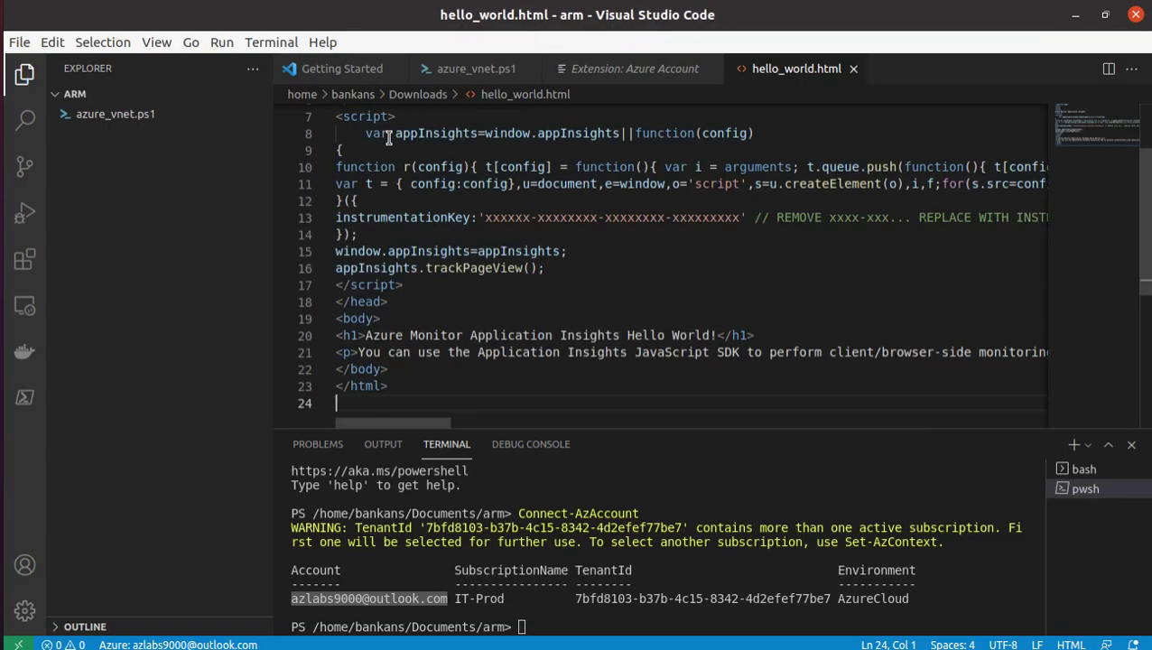
{"action": "key", "text": "alt+Tab"}
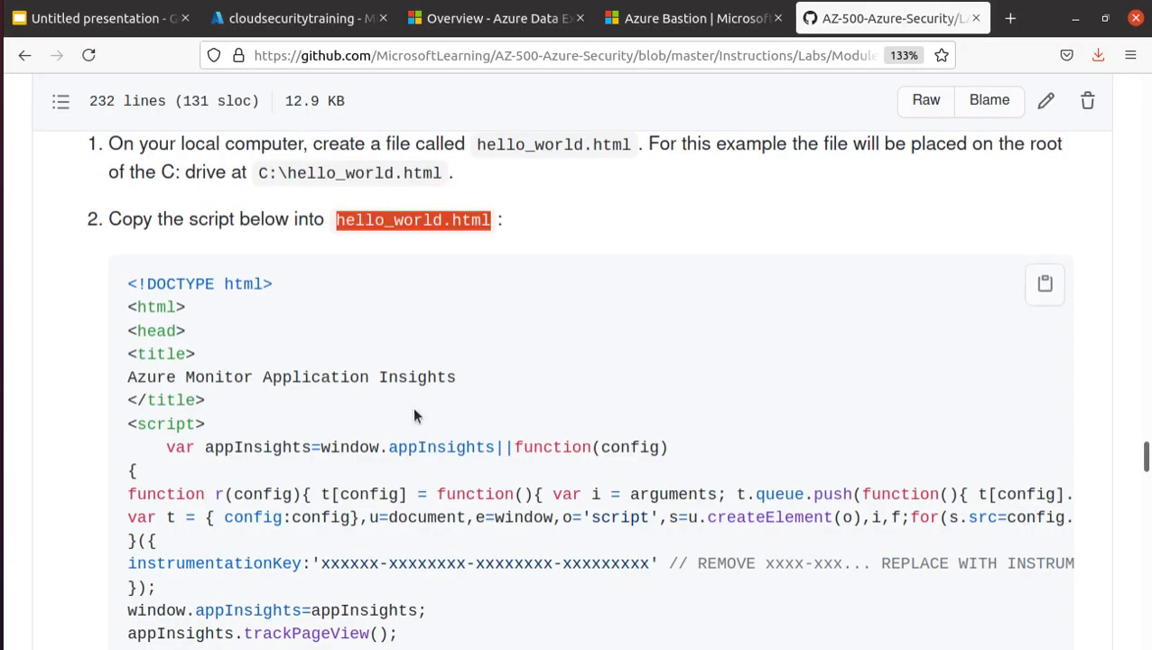
- Scroll the lab to Task 3: Configure App Insights SDK and mark its heading and Application Insights blade step
{"action": "scroll", "coordinate": [414, 414], "scroll_direction": "down", "scroll_amount": 2}
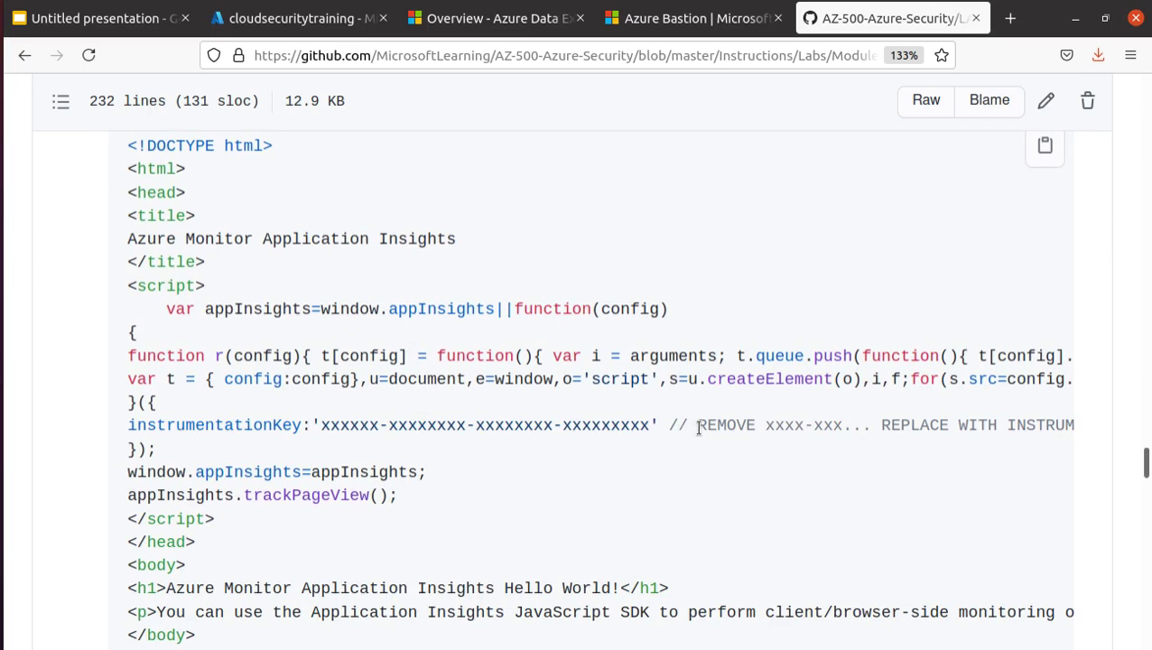
{"action": "left_click_drag", "start_coordinate": [698, 427], "coordinate": [657, 440]}
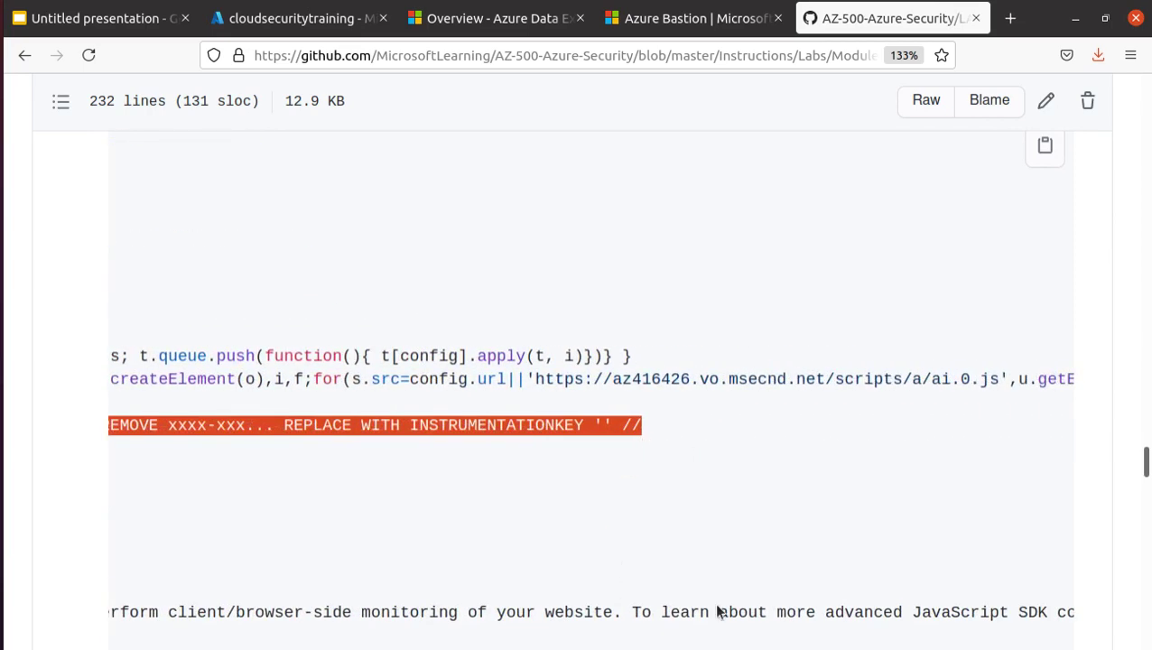
{"action": "left_click", "coordinate": [912, 493]}
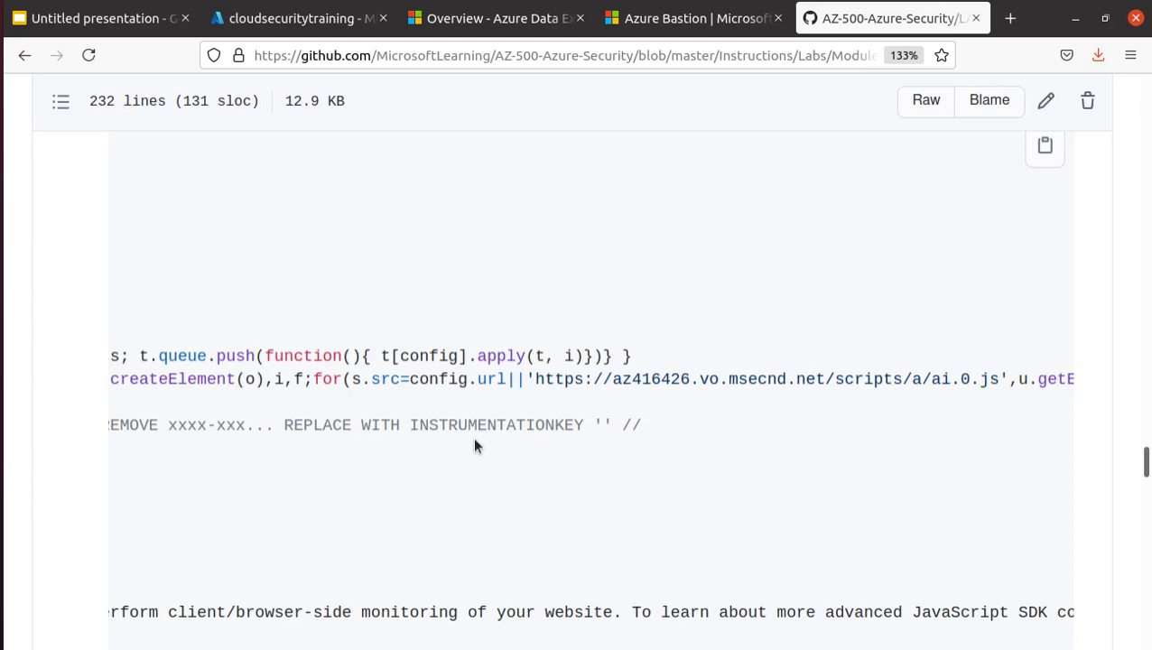
{"action": "left_click_drag", "start_coordinate": [490, 423], "coordinate": [112, 424]}
{"action": "scroll", "coordinate": [358, 337], "scroll_direction": "down", "scroll_amount": 5}
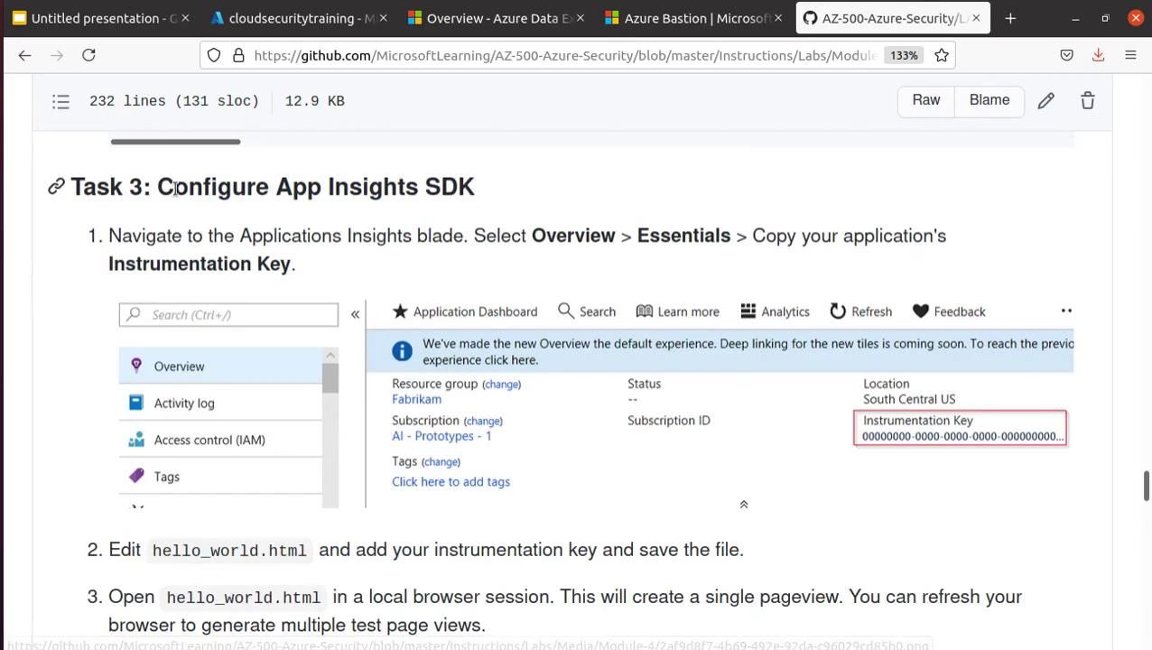
{"action": "left_click_drag", "start_coordinate": [152, 187], "coordinate": [485, 198]}
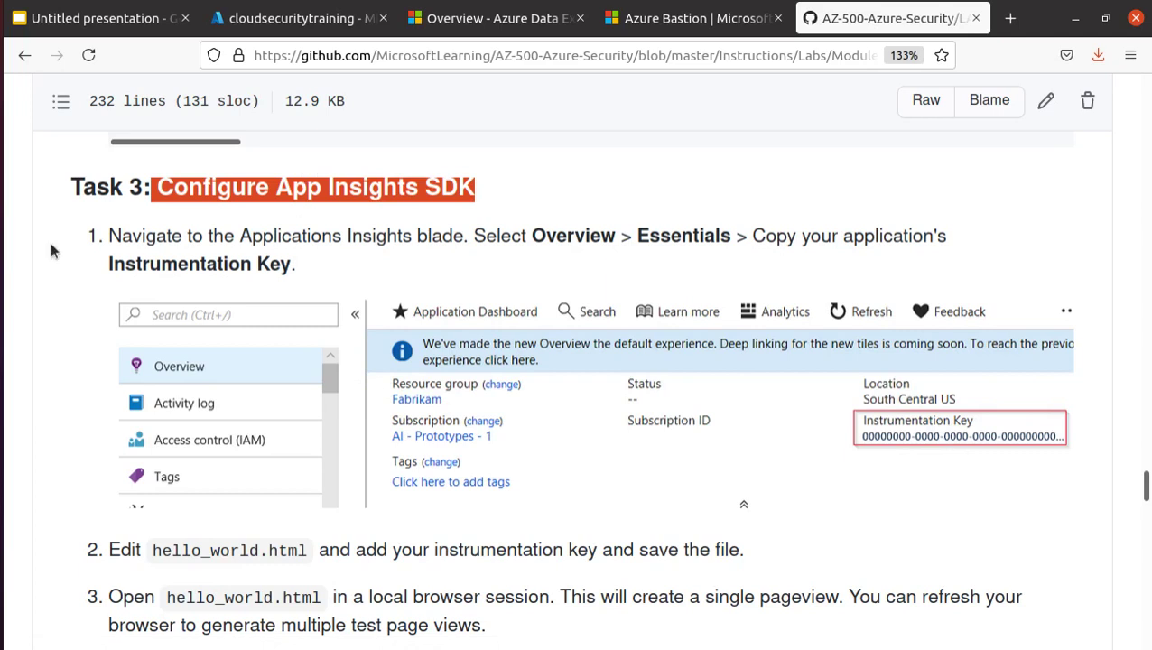
{"action": "left_click_drag", "start_coordinate": [238, 235], "coordinate": [460, 231]}
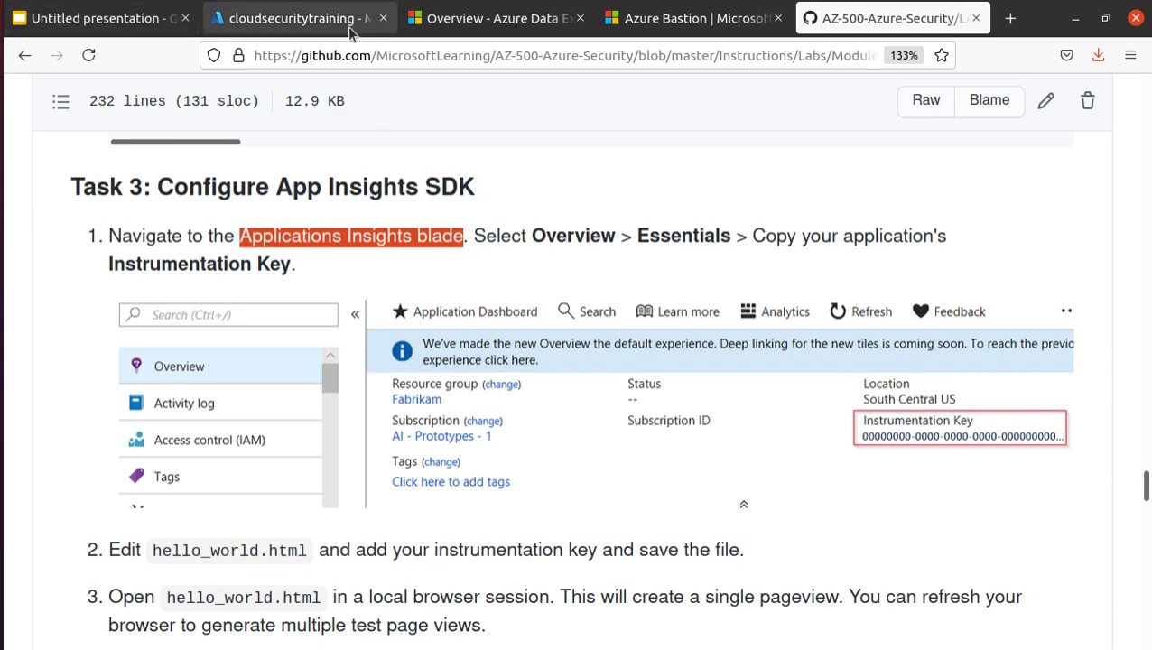
- Copy the connection string from the cloudsecuritytraining Overview and switch to hello_world.html in VS Code
{"action": "left_click", "coordinate": [278, 20]}
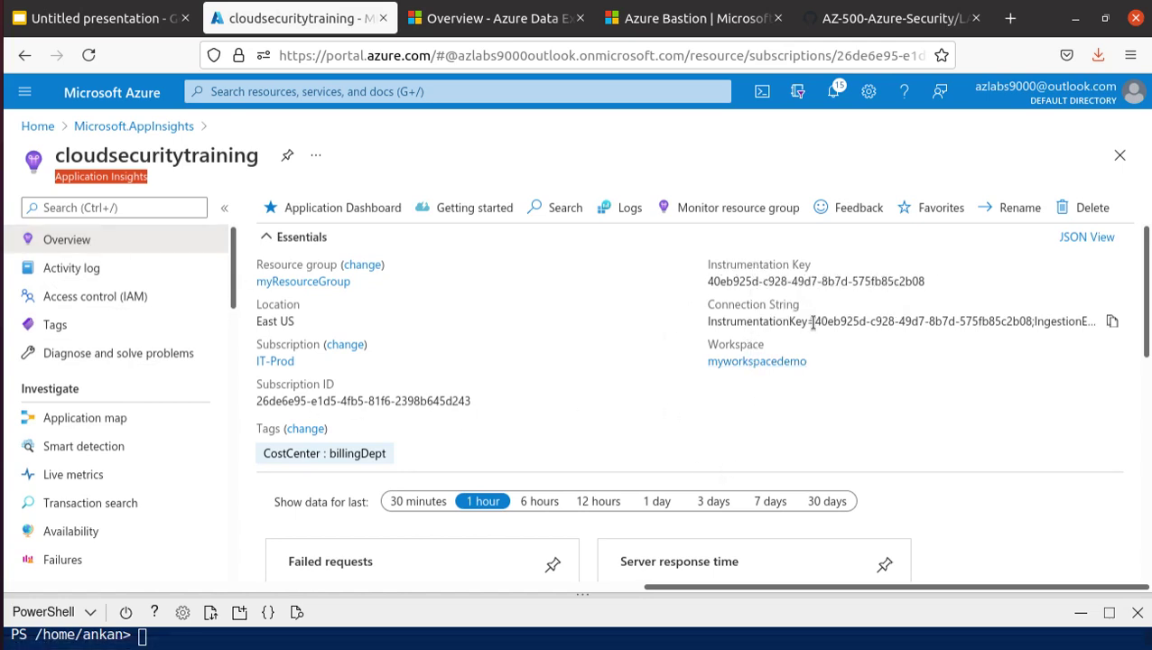
{"action": "left_click", "coordinate": [1112, 322]}
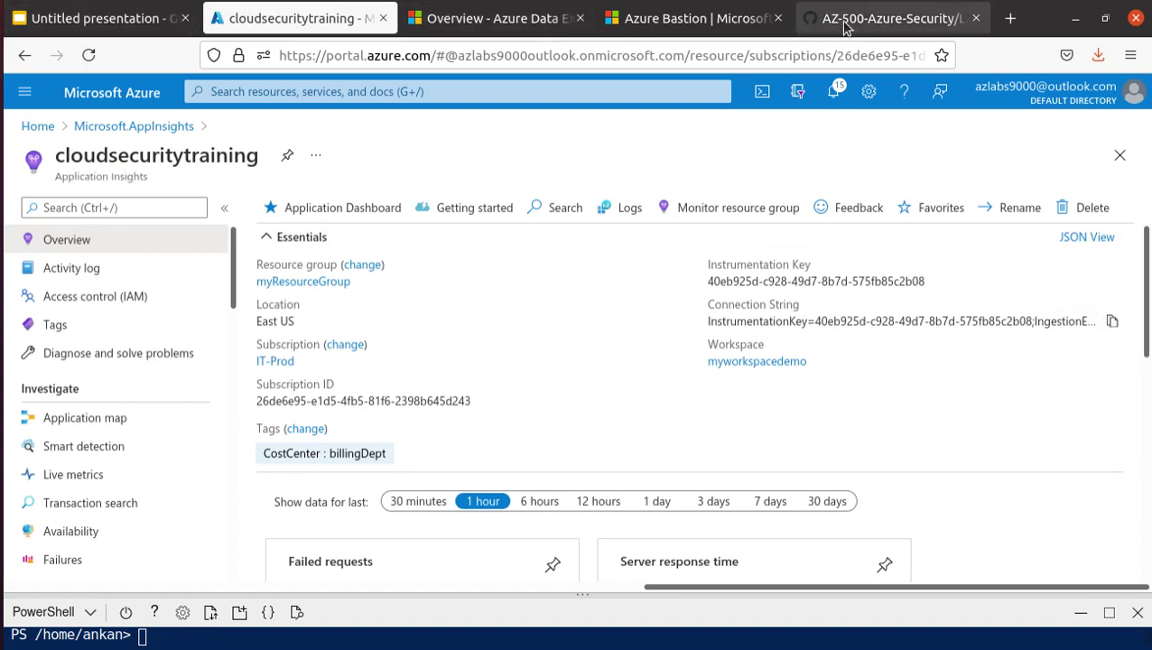
{"action": "key", "text": "alt+Tab"}
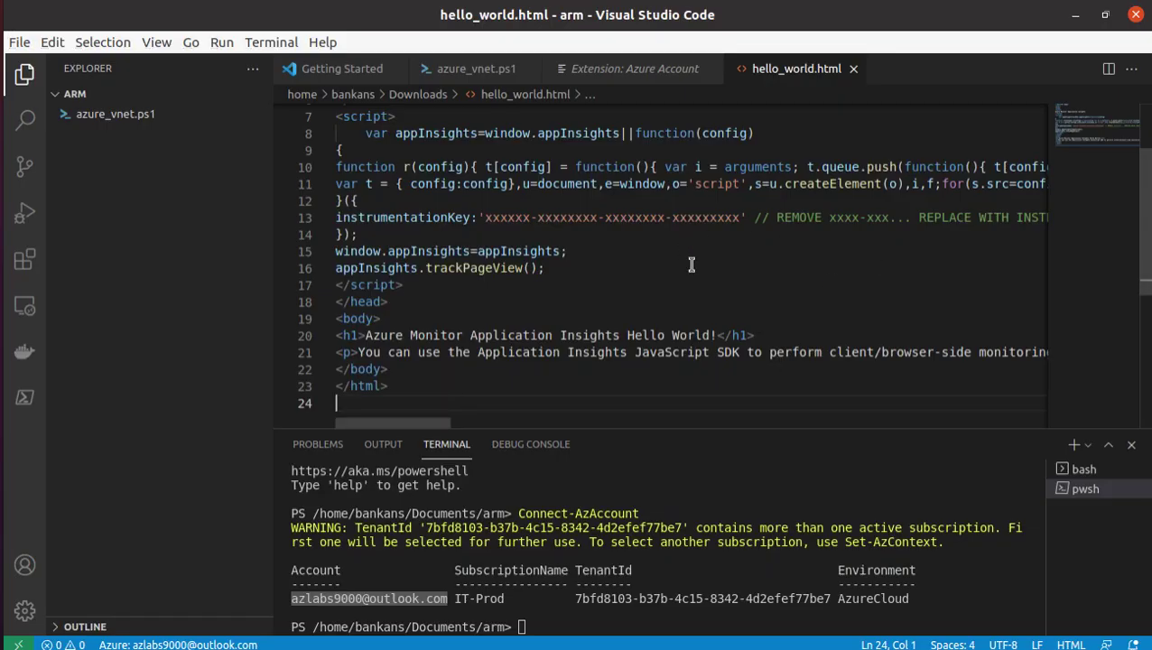
- Paste the copied connection string onto a new line 14 below the instrumentationKey line
{"action": "left_click", "coordinate": [737, 216]}
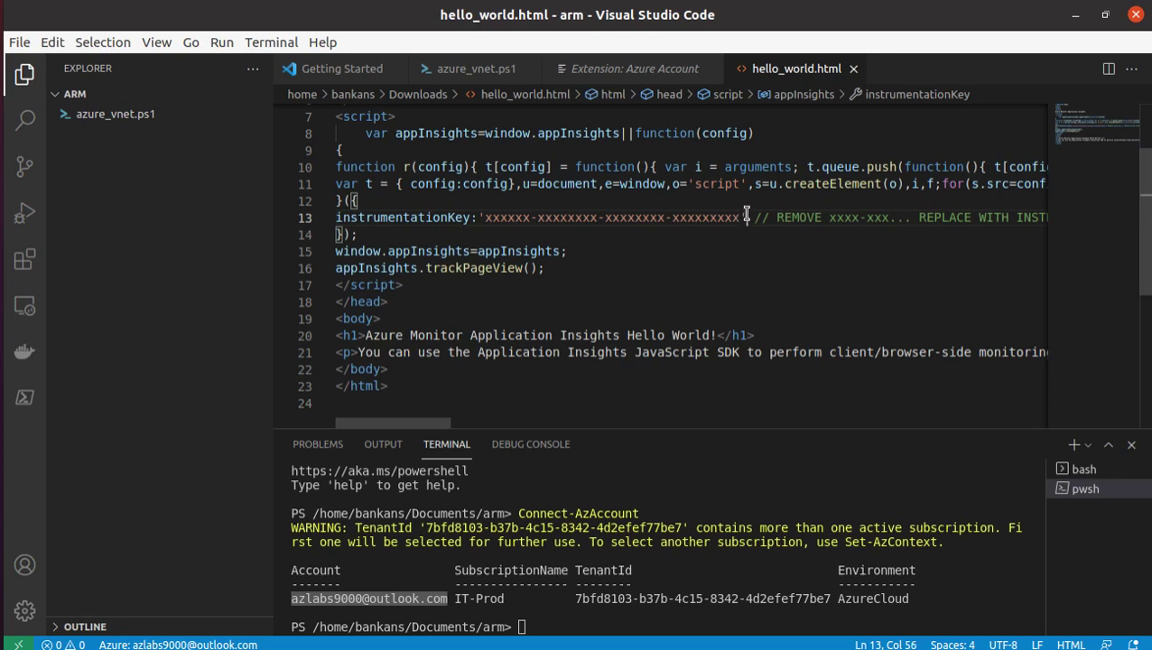
{"action": "left_click_drag", "start_coordinate": [745, 217], "coordinate": [337, 217]}
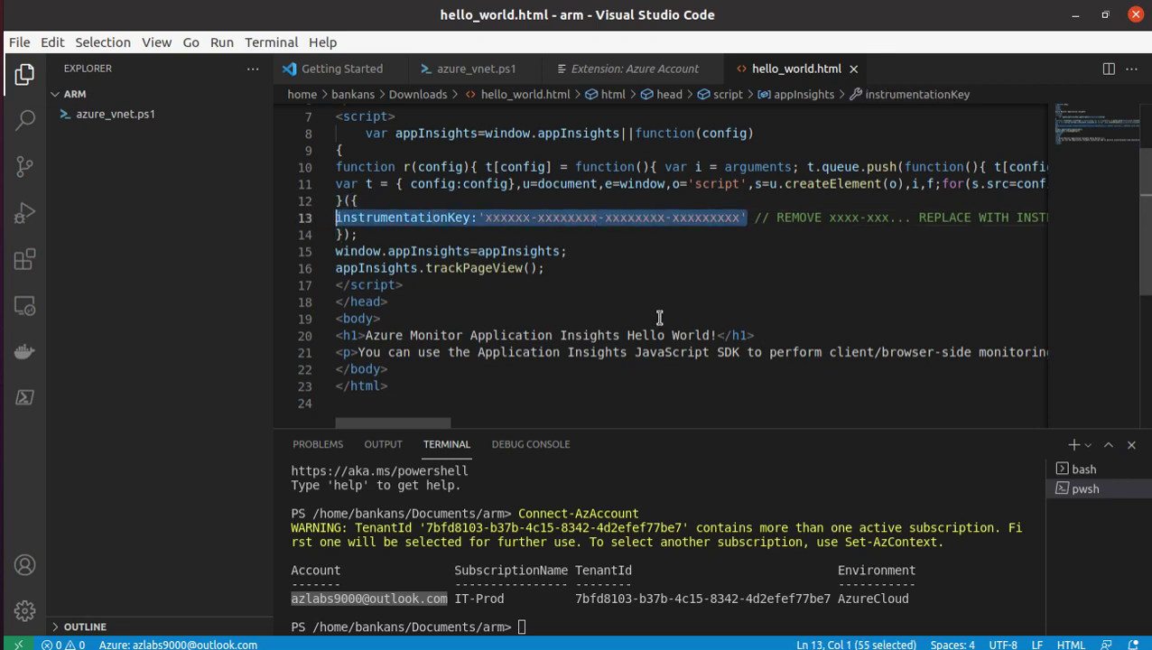
{"action": "key", "text": "ctrl+v"}
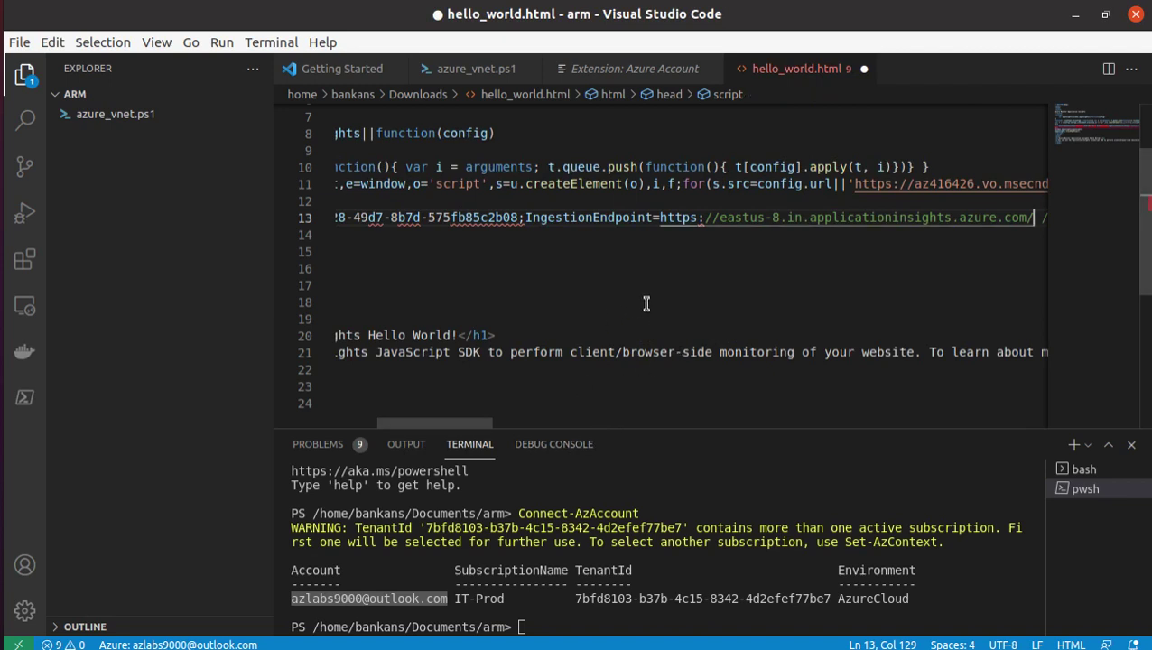
{"action": "key", "text": "Left"}
{"action": "key", "text": "Left"}
{"action": "key", "text": "Left"}
{"action": "key", "text": "Left"}
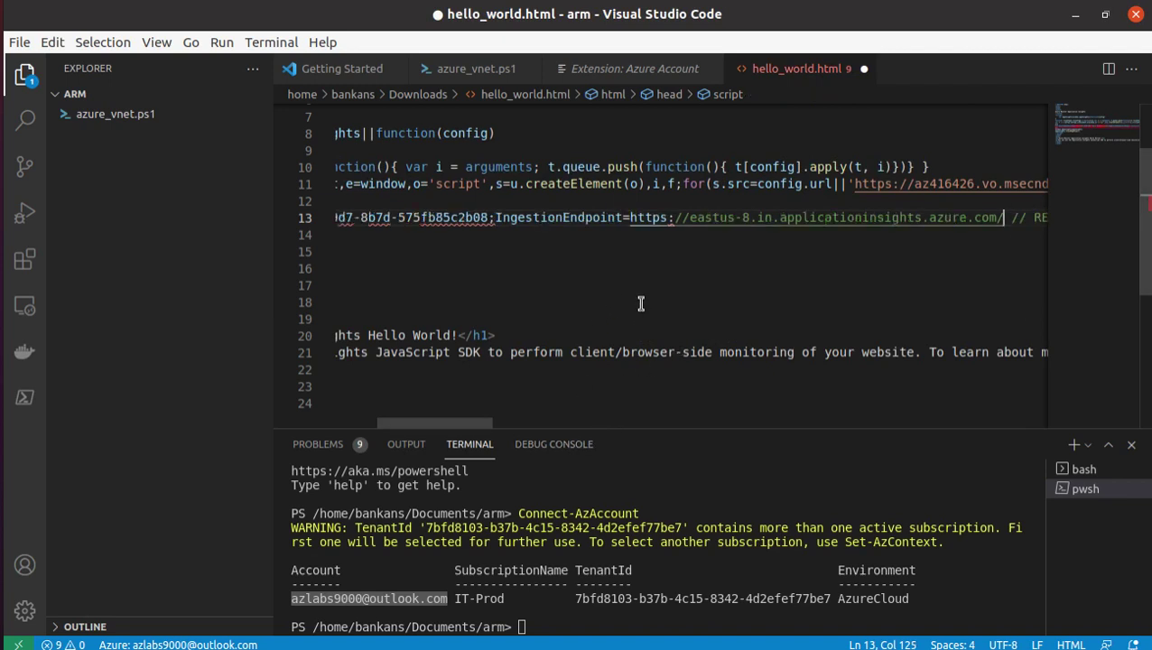
{"action": "key", "text": "ctrl+z"}
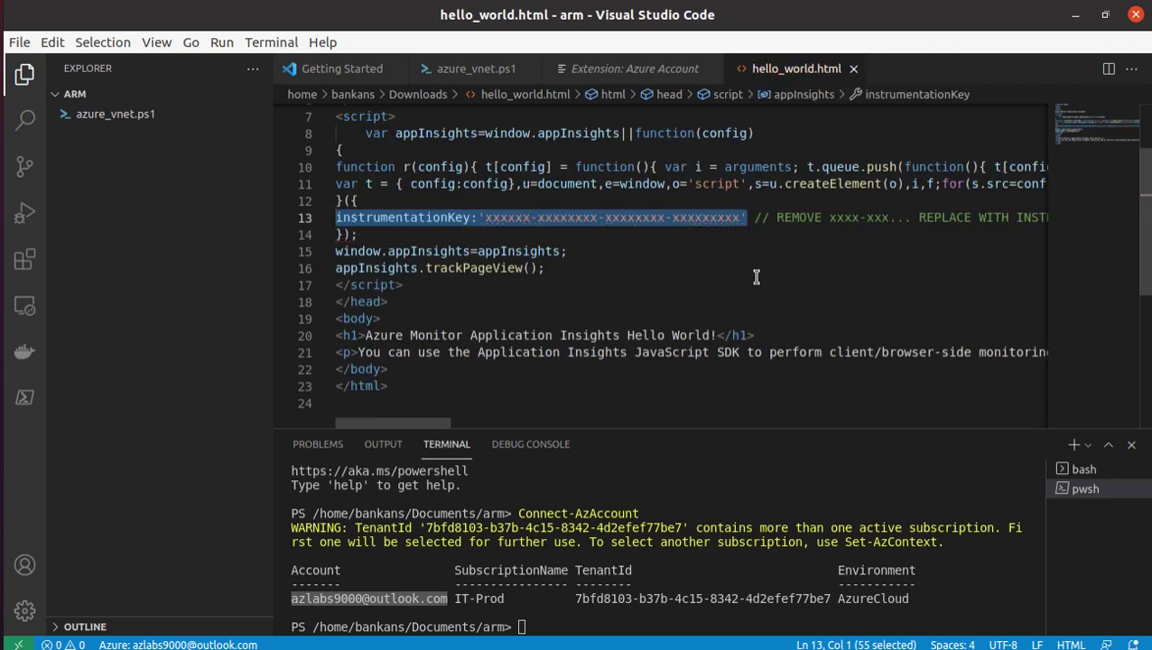
{"action": "left_click", "coordinate": [325, 237]}
{"action": "key", "text": "Return"}
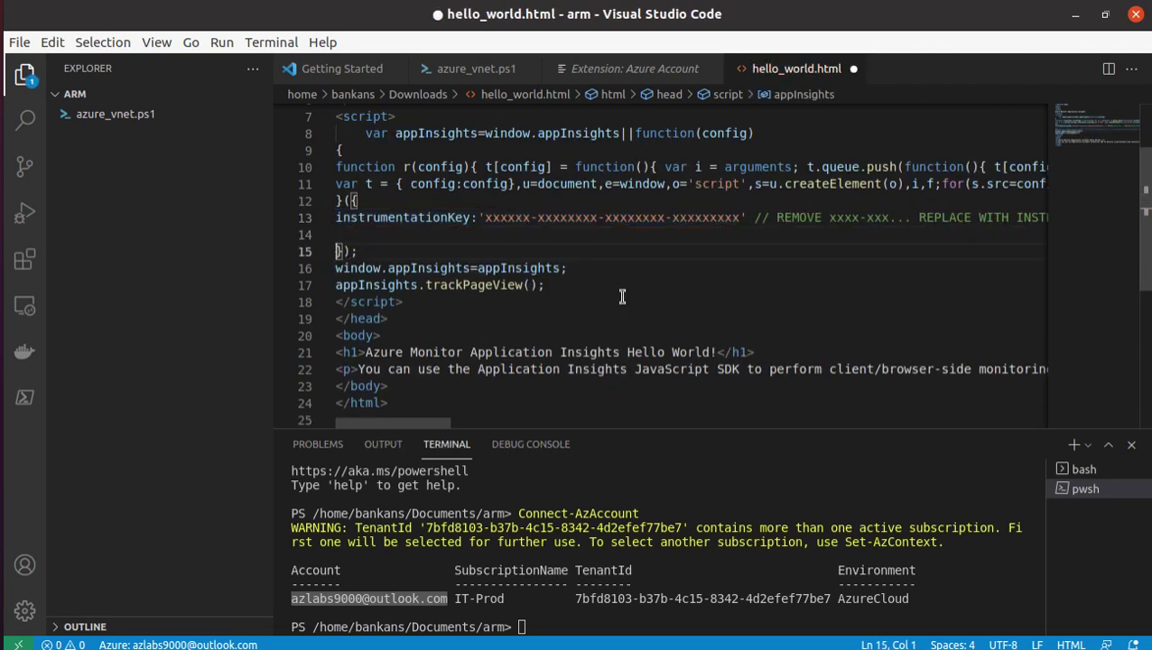
{"action": "key", "text": "Up"}
{"action": "key", "text": "ctrl+v"}
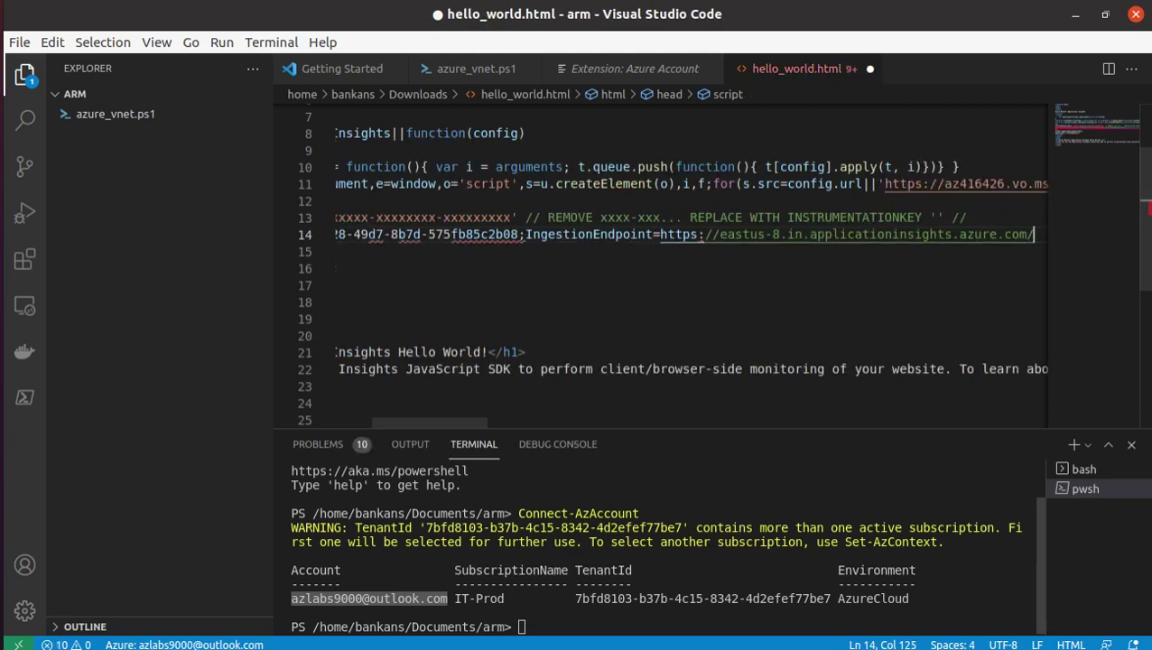
{"action": "left_click_drag", "start_coordinate": [672, 239], "coordinate": [251, 239]}
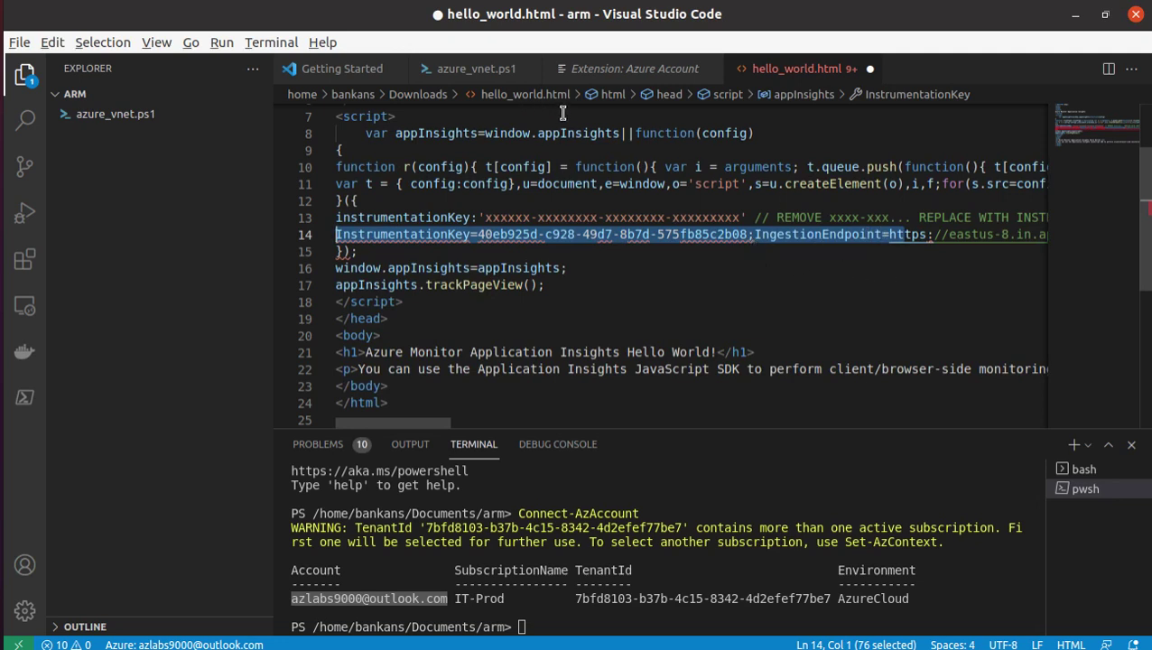
- Copy the instrumentation key from the portal's connection string and paste it over the line 13 placeholder
{"action": "key", "text": "alt+Tab"}
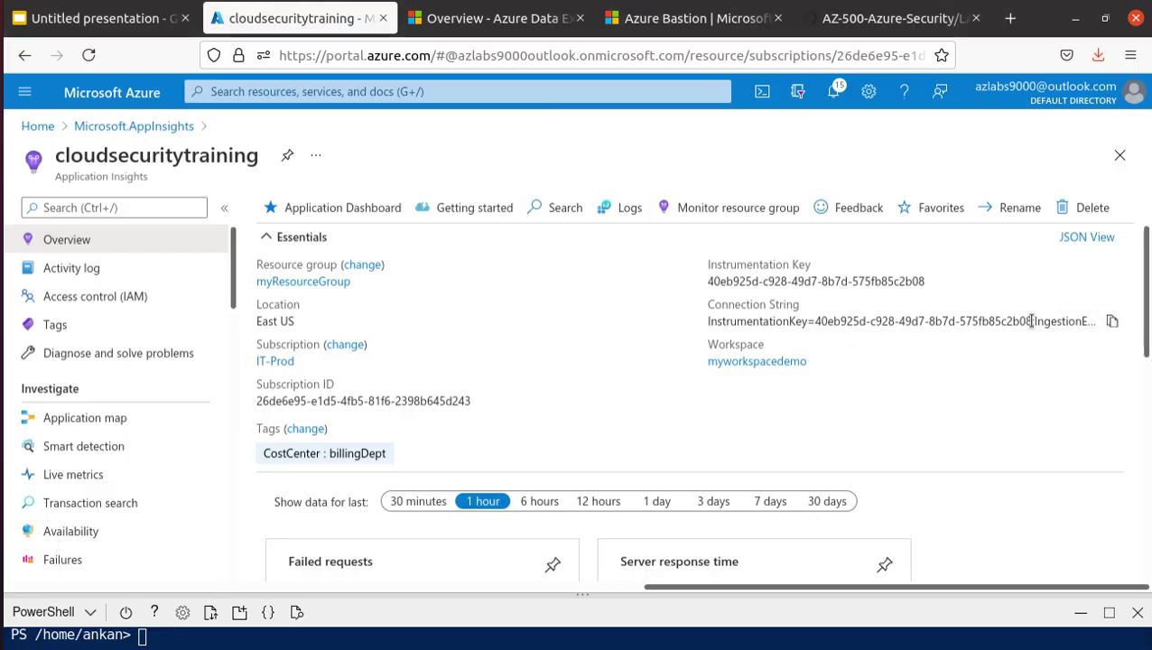
{"action": "left_click_drag", "start_coordinate": [1030, 322], "coordinate": [816, 322]}
{"action": "right_click", "coordinate": [818, 321]}
{"action": "left_click", "coordinate": [872, 336]}
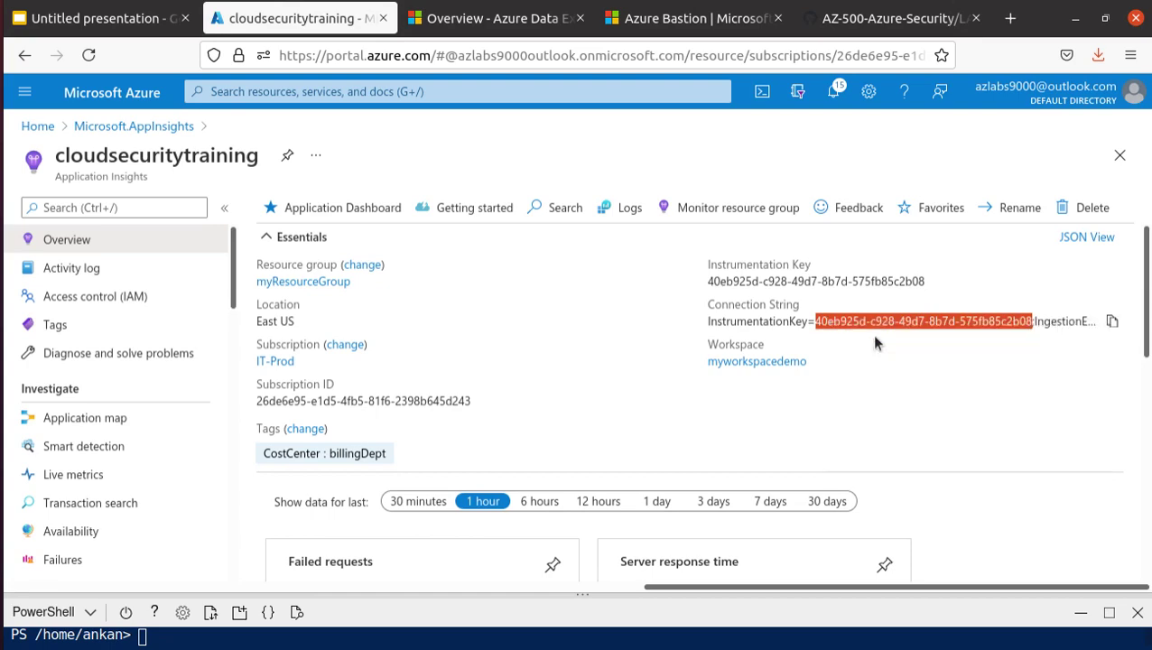
{"action": "key", "text": "alt+Tab"}
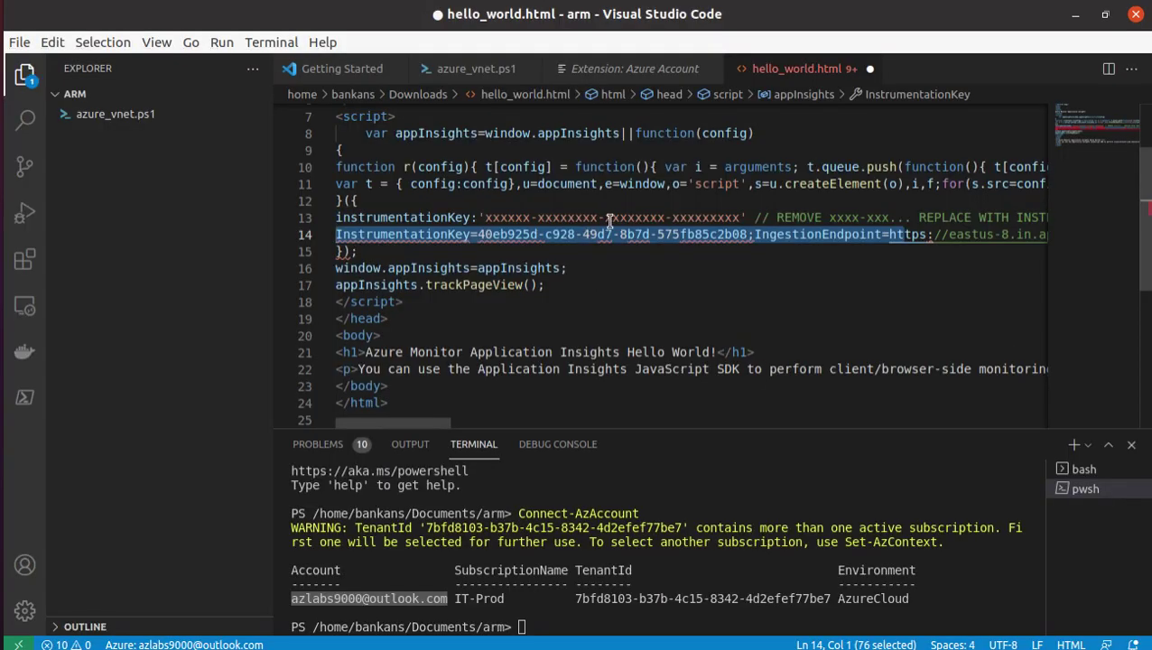
{"action": "left_click_drag", "start_coordinate": [740, 217], "coordinate": [484, 221]}
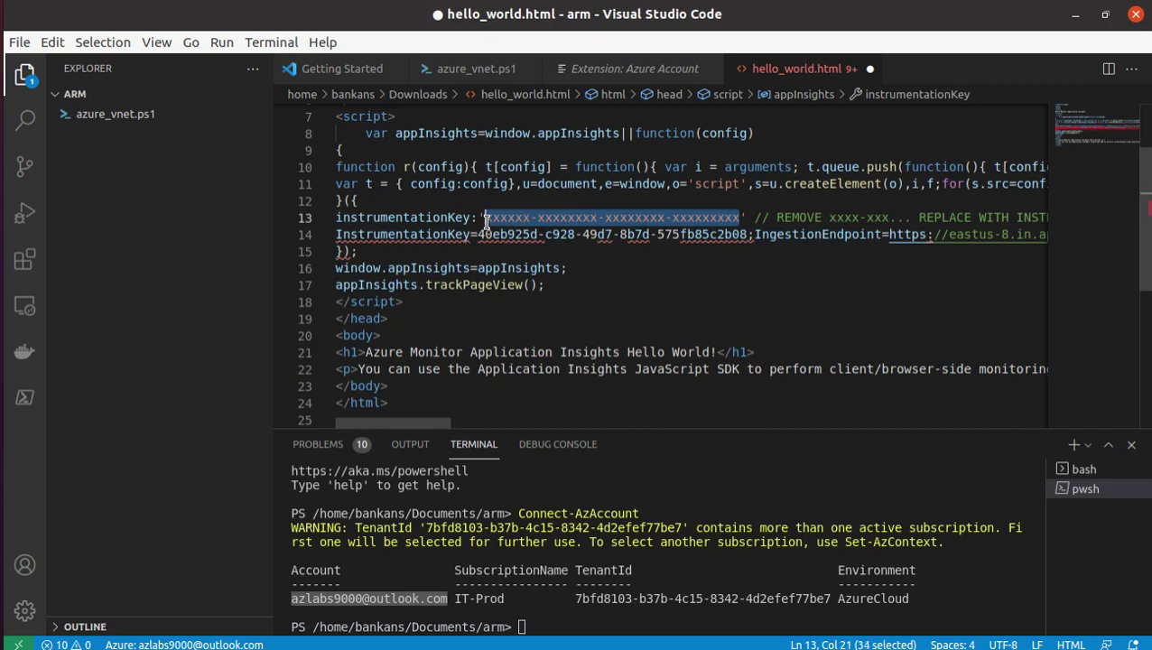
{"action": "key", "text": "ctrl+v"}
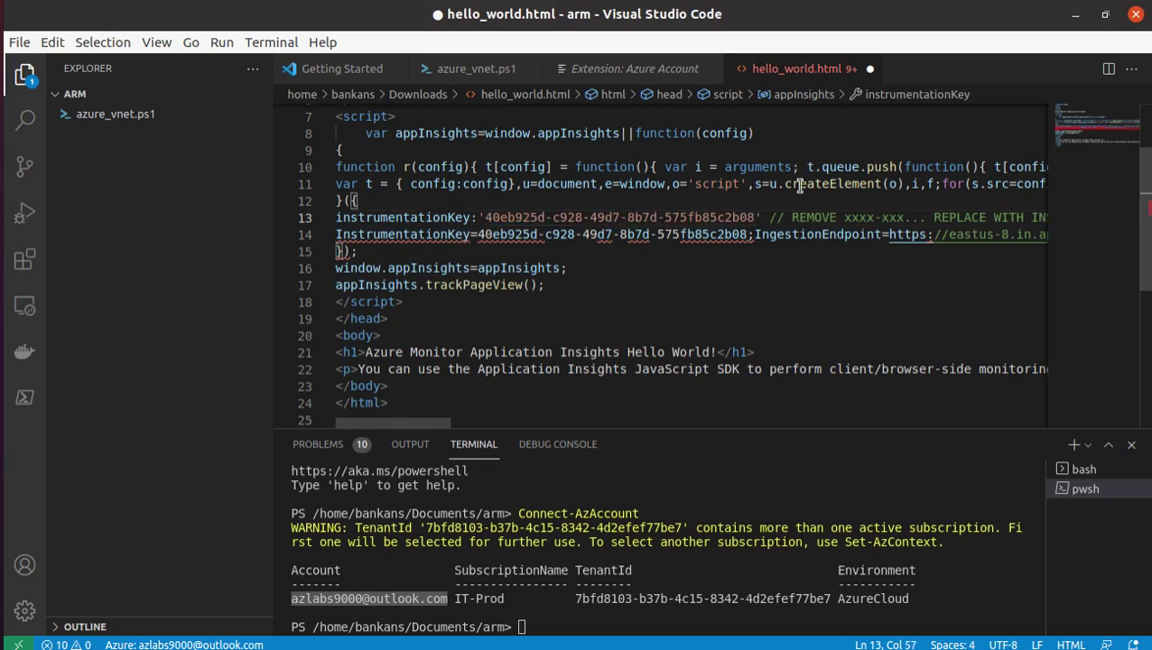
- Comment out the connection string line with // and save hello_world.html
{"action": "left_click", "coordinate": [337, 234]}
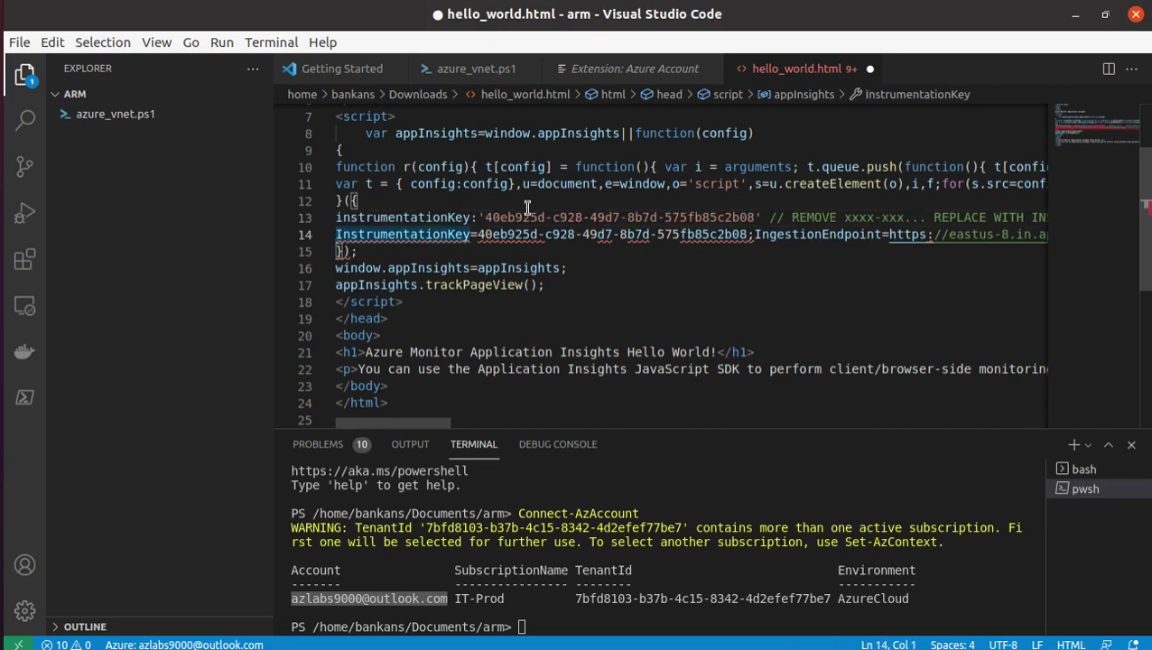
{"action": "key", "text": "Left"}
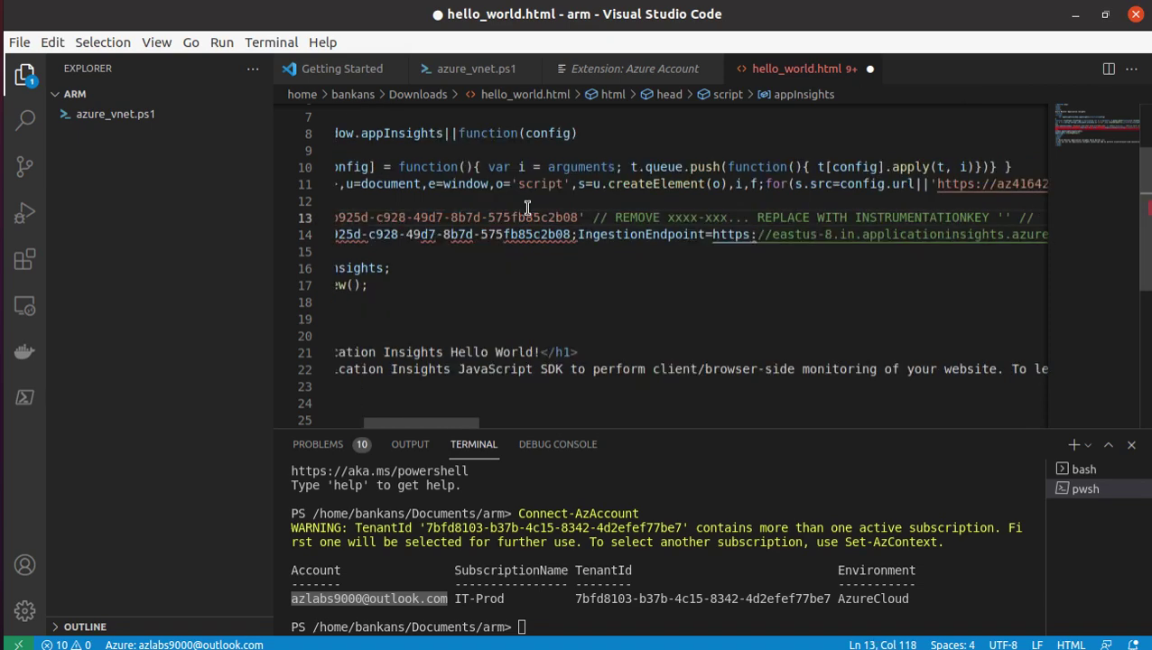
{"action": "key", "text": "Return"}
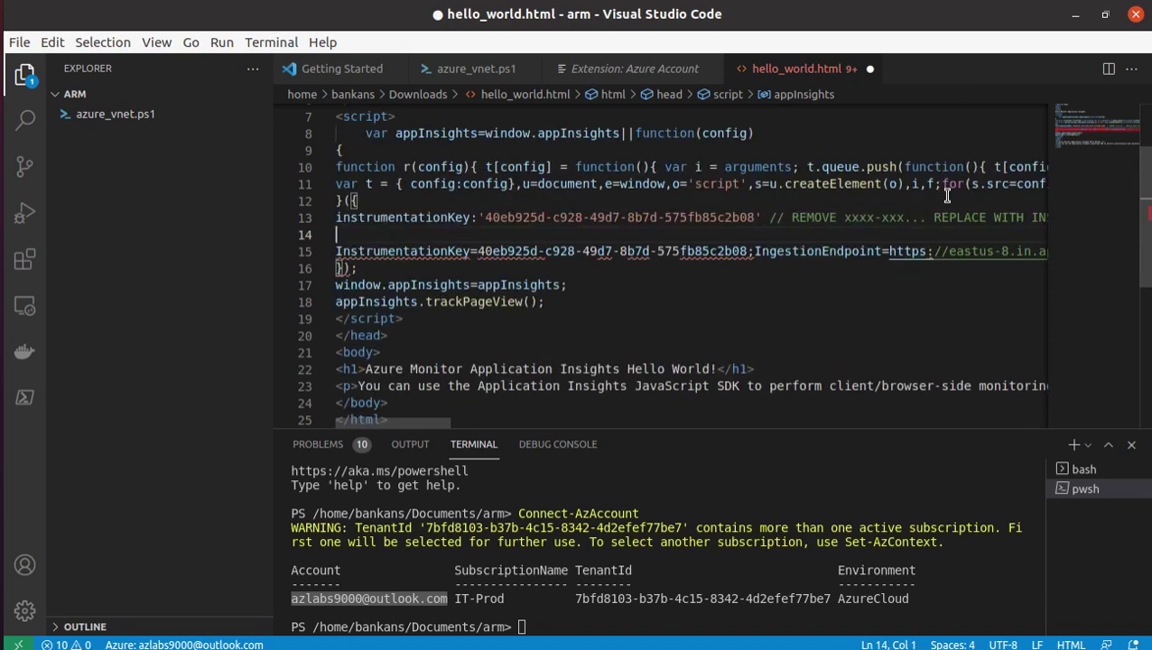
{"action": "key", "text": "Down"}
{"action": "type", "text": "//"}
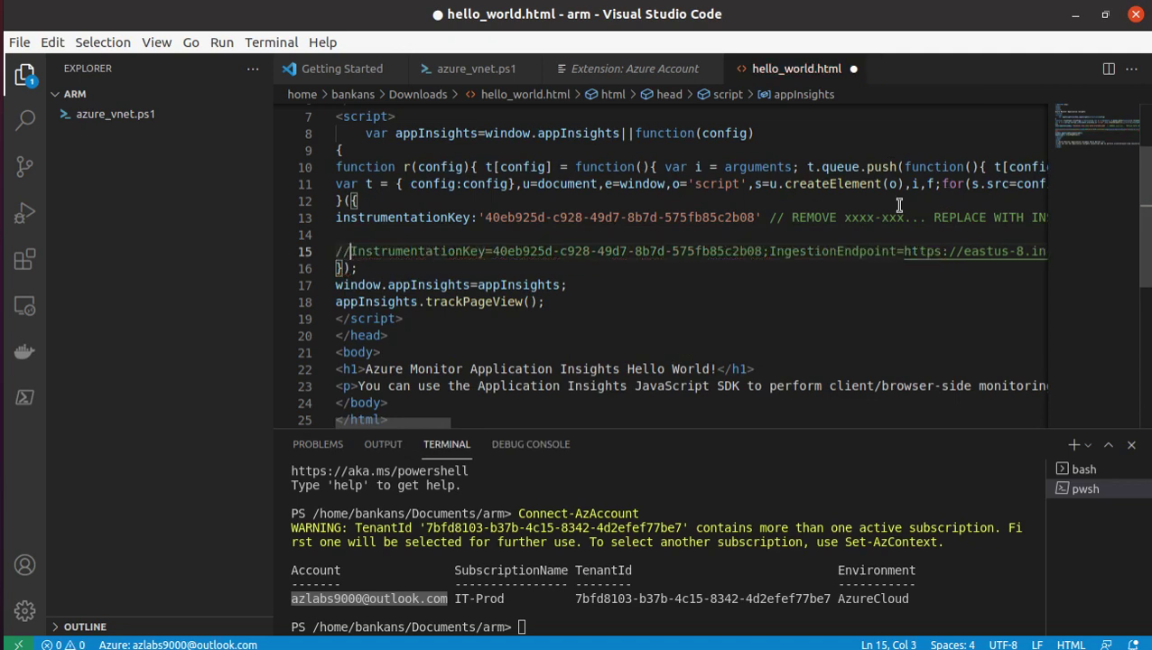
{"action": "key", "text": "ctrl+s"}
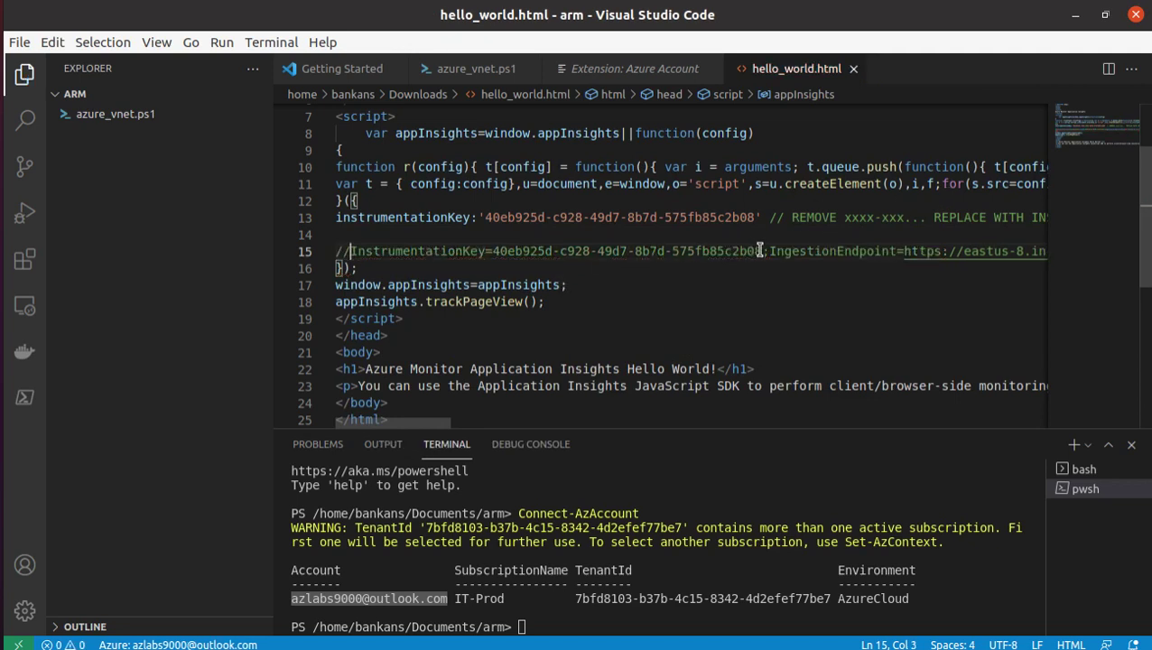
{"action": "left_click_drag", "start_coordinate": [761, 251], "coordinate": [492, 252]}
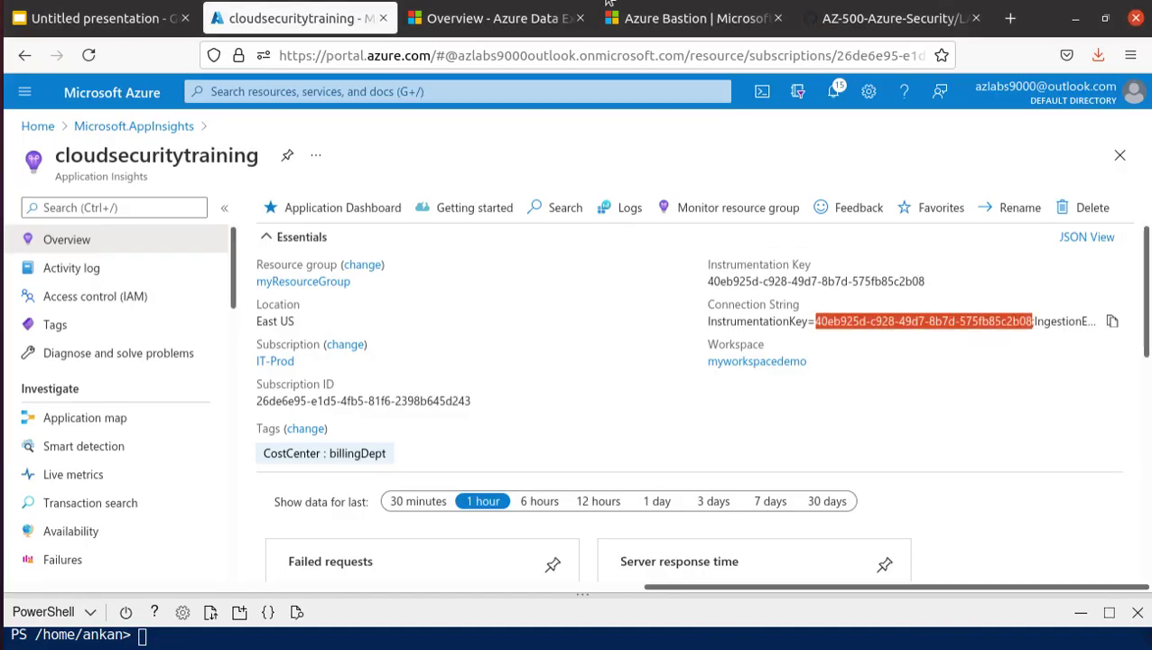
- Review Task 3 steps 2 and 3 on editing hello_world.html and opening it in a local browser
{"action": "left_click", "coordinate": [889, 18]}
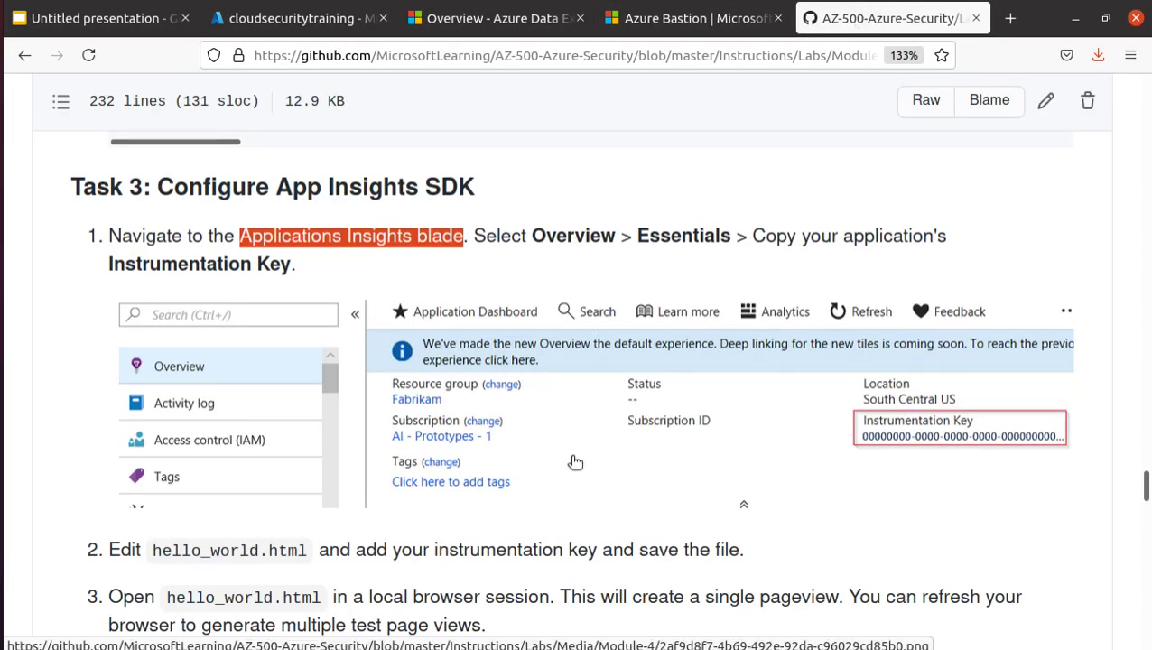
{"action": "scroll", "coordinate": [565, 456], "scroll_direction": "down", "scroll_amount": 4}
{"action": "left_click_drag", "start_coordinate": [108, 343], "coordinate": [819, 350]}
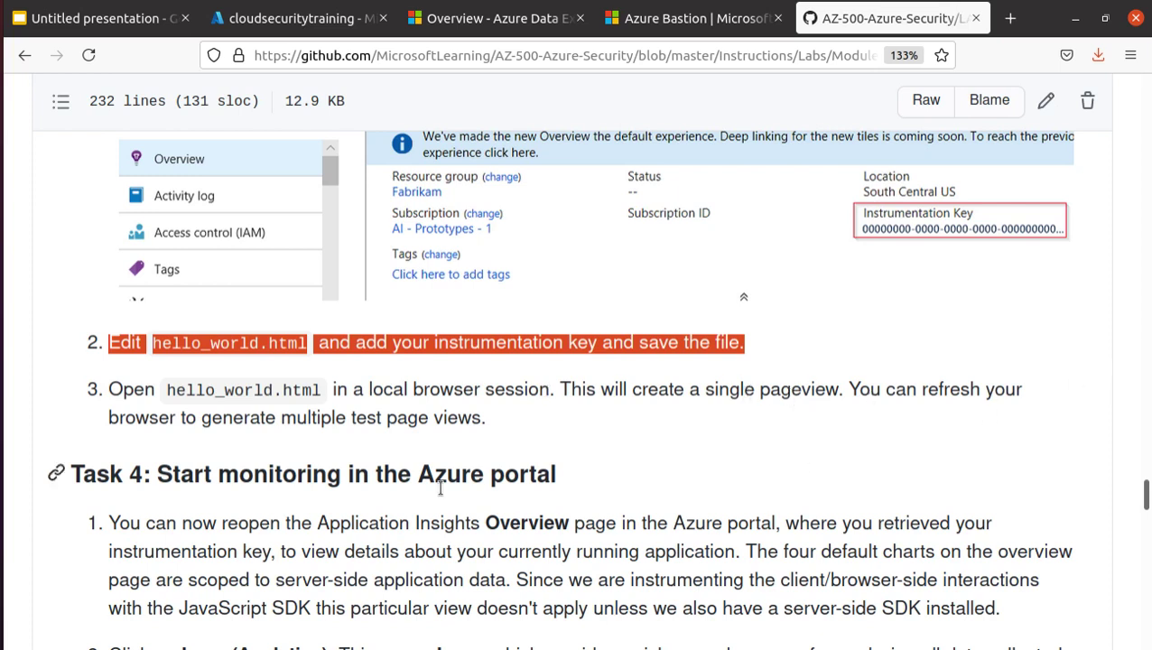
{"action": "left_click_drag", "start_coordinate": [506, 427], "coordinate": [109, 387]}
{"action": "scroll", "coordinate": [603, 394], "scroll_direction": "down", "scroll_amount": 1}
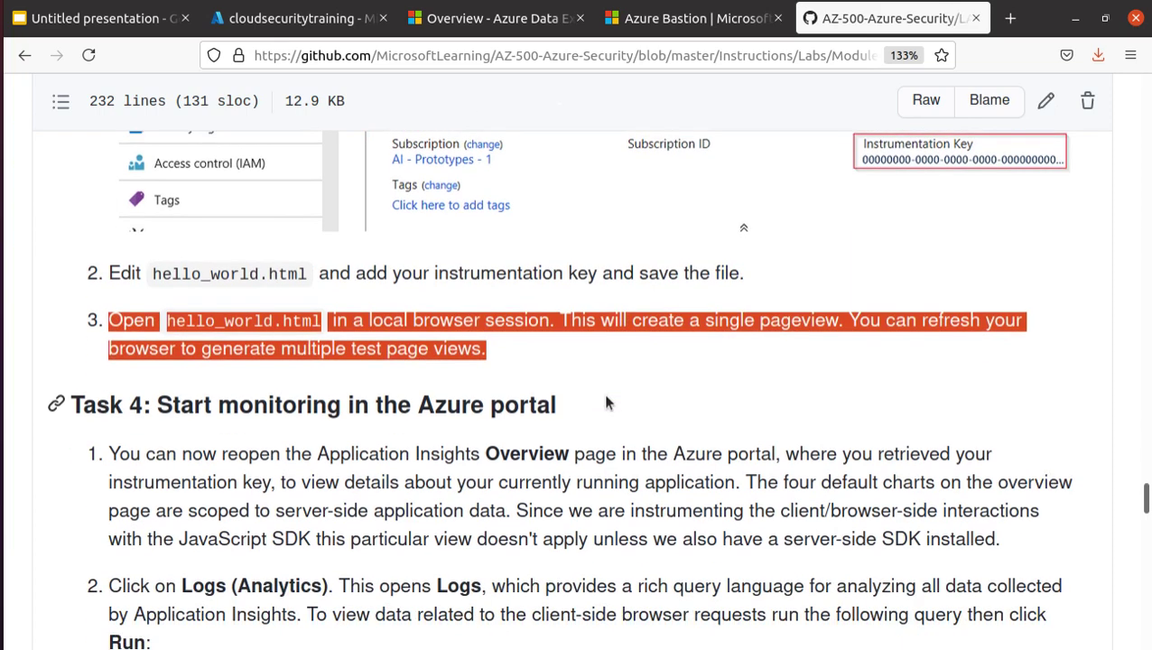
{"action": "scroll", "coordinate": [603, 394], "scroll_direction": "up", "scroll_amount": 1}
{"action": "key", "text": "alt+Tab"}
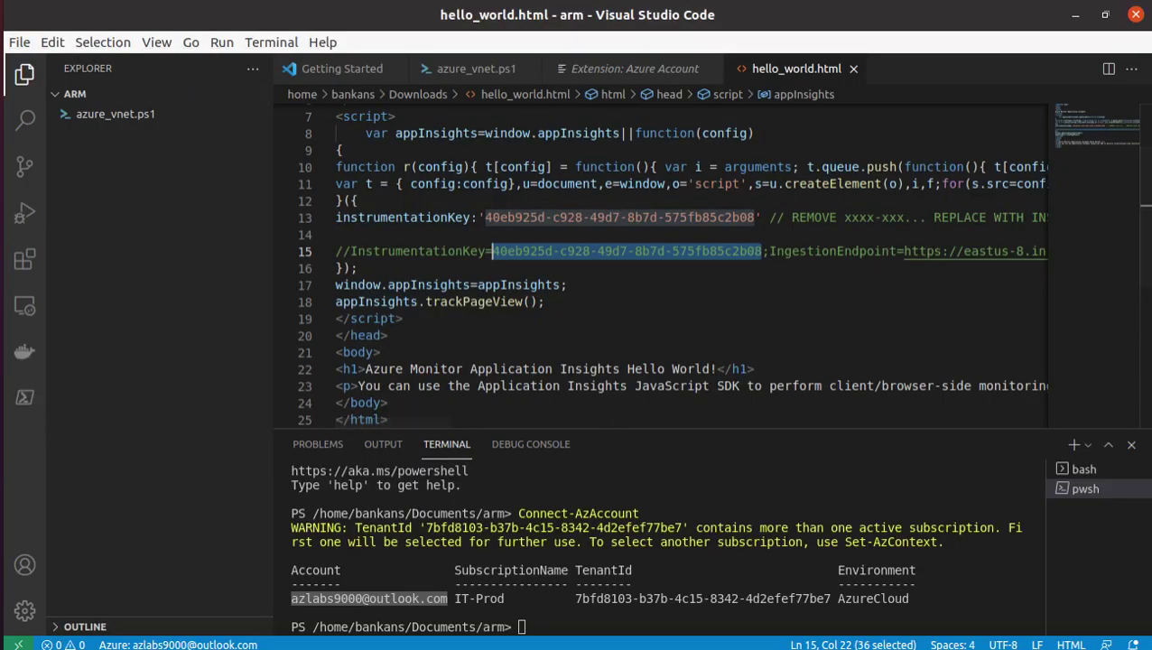
- Open hello_world.html from Downloads so Firefox shows the Application Insights Hello World! page
{"action": "key", "text": "alt+Tab"}
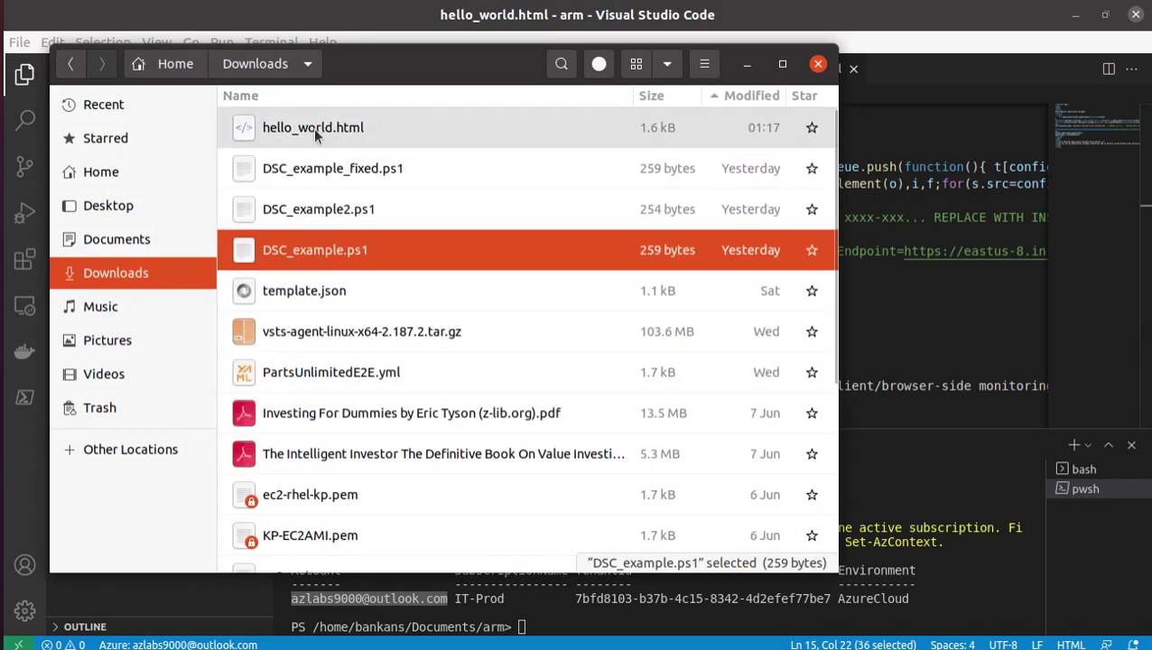
{"action": "left_click", "coordinate": [315, 128]}
{"action": "double_click", "coordinate": [315, 128]}
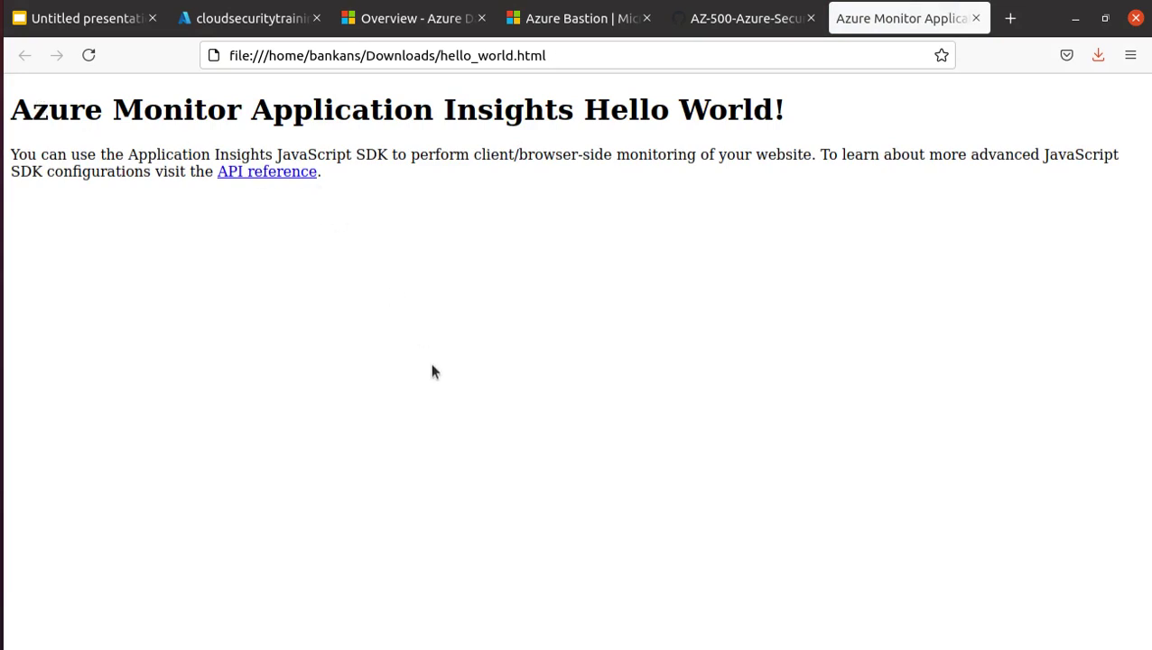
- Read the lab note that each local browser session load creates a single pageview
{"action": "key", "text": "alt+Tab"}
{"action": "key", "text": "alt+Tab"}
{"action": "left_click", "coordinate": [251, 23]}
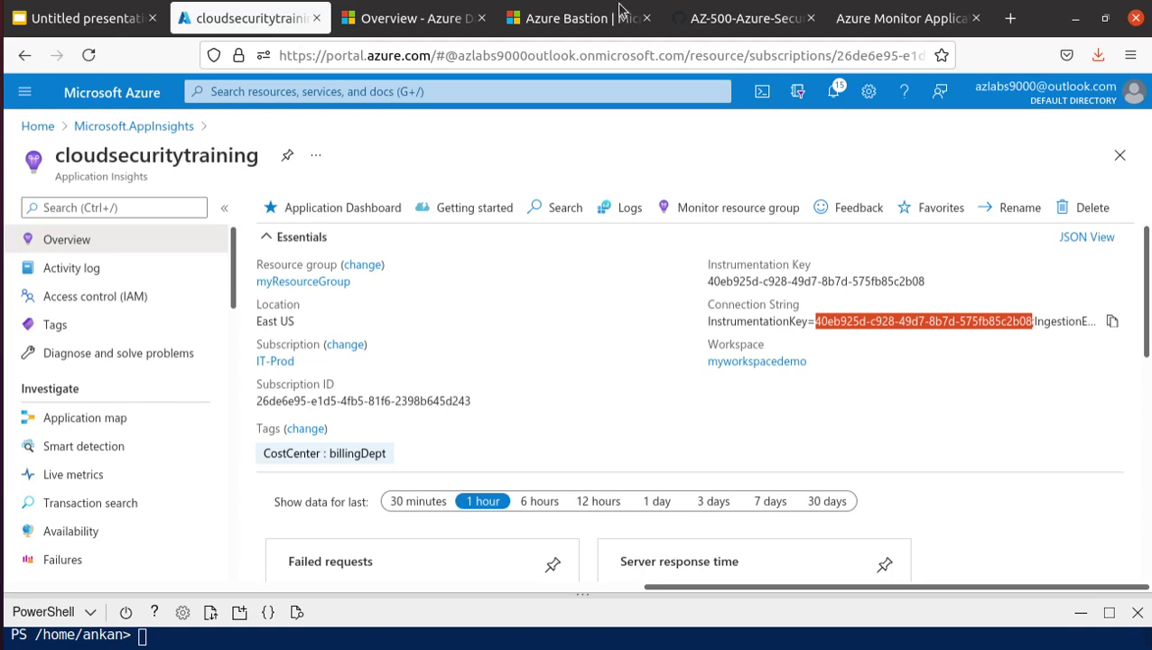
{"action": "left_click", "coordinate": [900, 18]}
{"action": "left_click", "coordinate": [696, 27]}
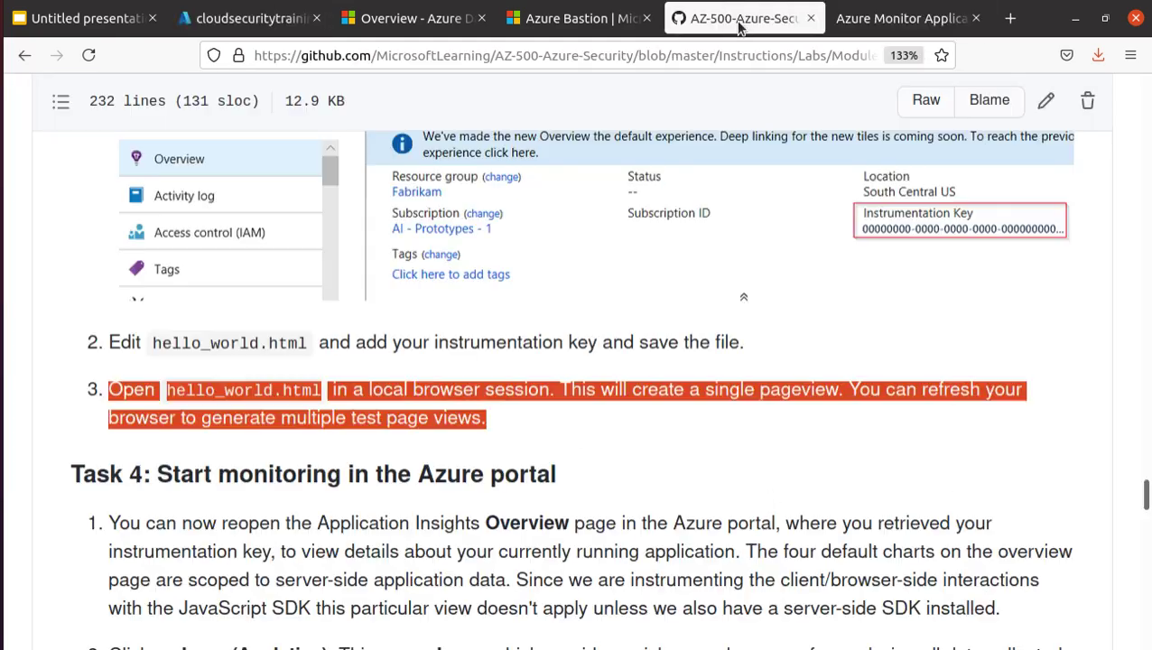
{"action": "left_click", "coordinate": [457, 415]}
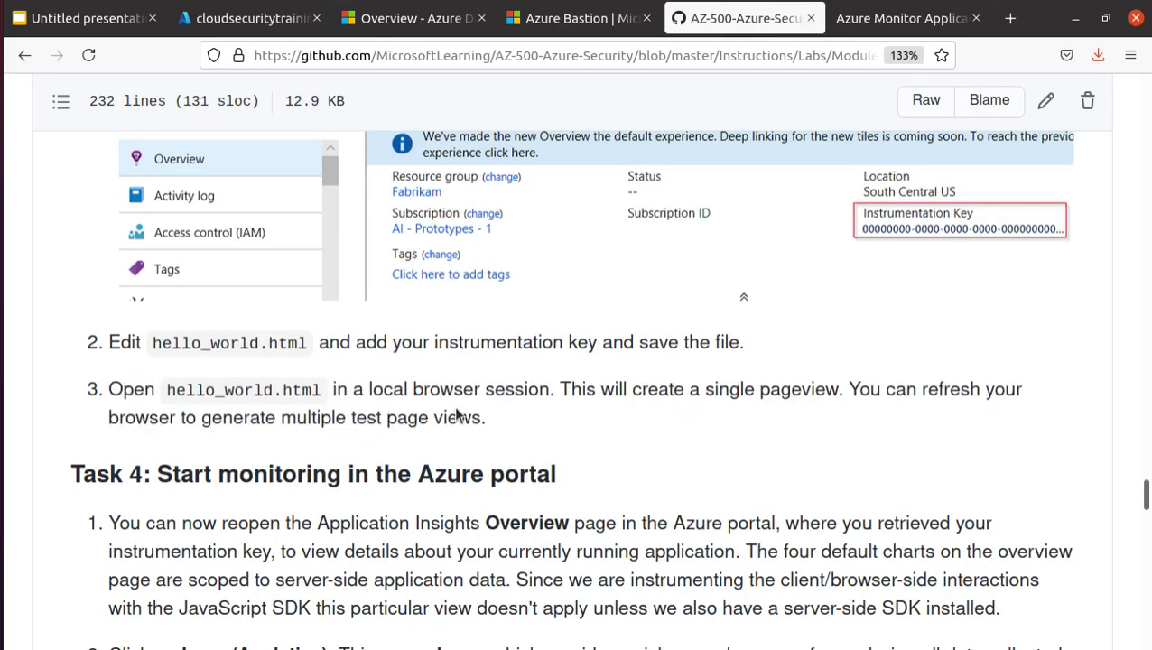
{"action": "left_click_drag", "start_coordinate": [365, 388], "coordinate": [551, 387]}
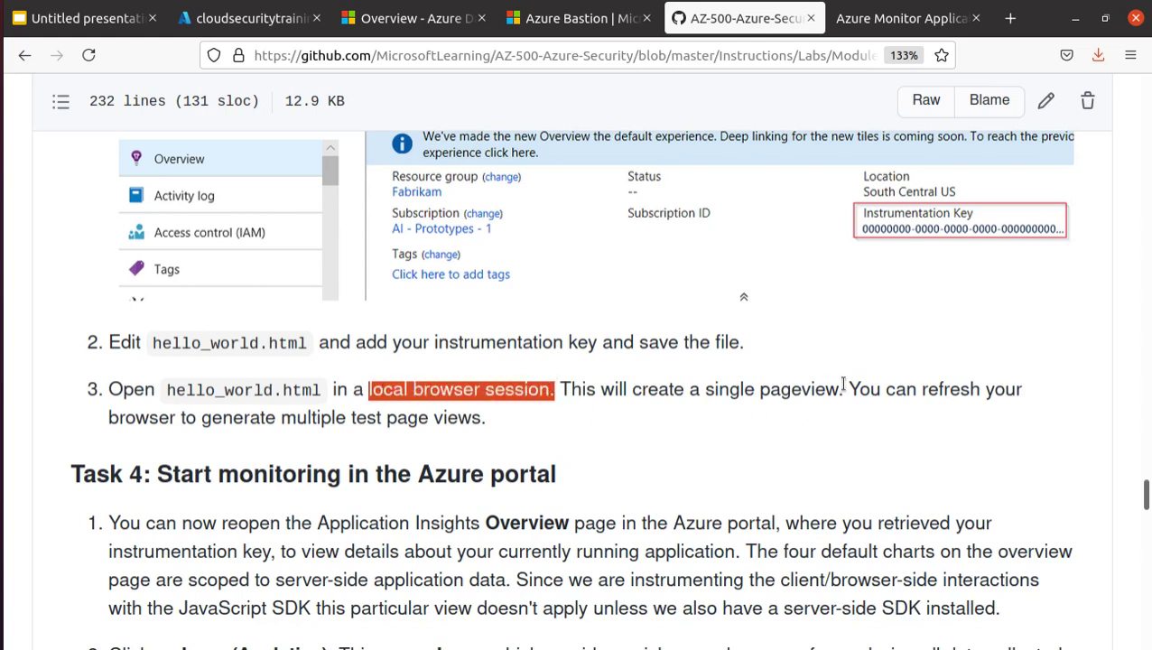
{"action": "left_click_drag", "start_coordinate": [841, 389], "coordinate": [561, 383]}
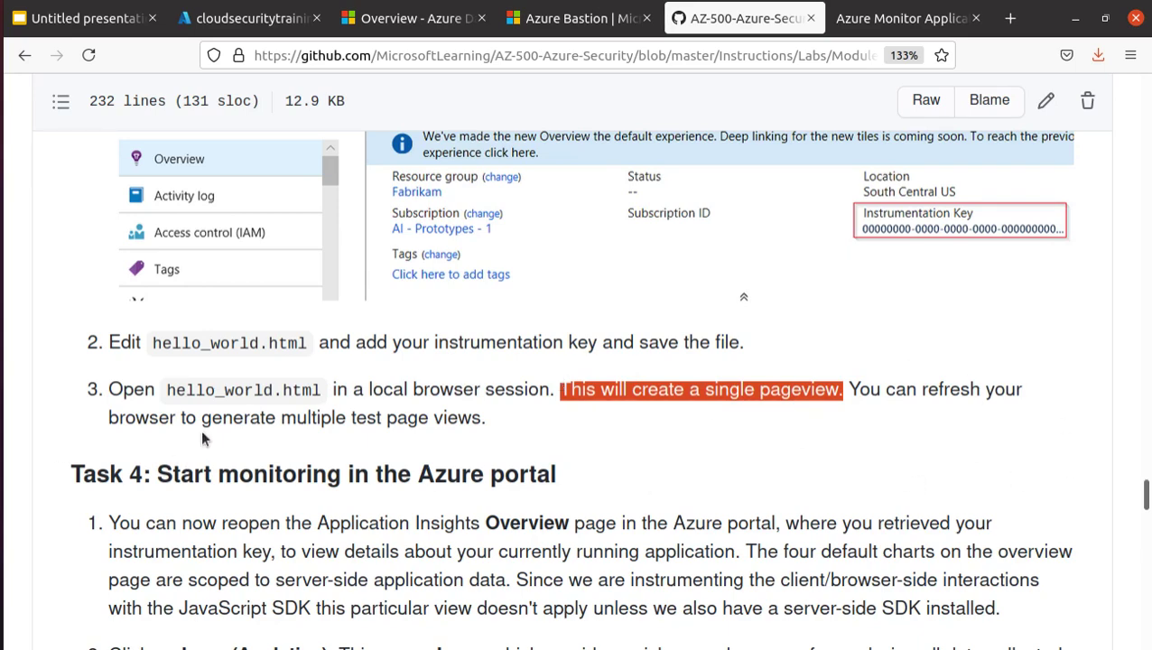
- Reload the local hello_world page four times to send extra pageviews to Application Insights
{"action": "left_click", "coordinate": [906, 27]}
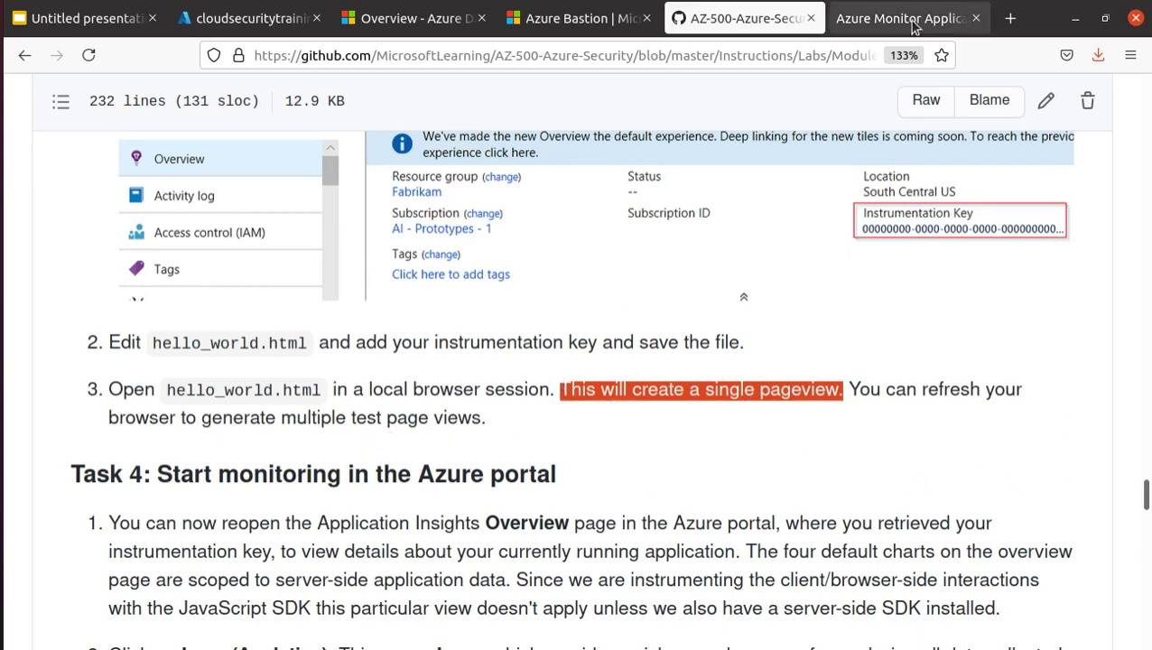
{"action": "left_click", "coordinate": [92, 56]}
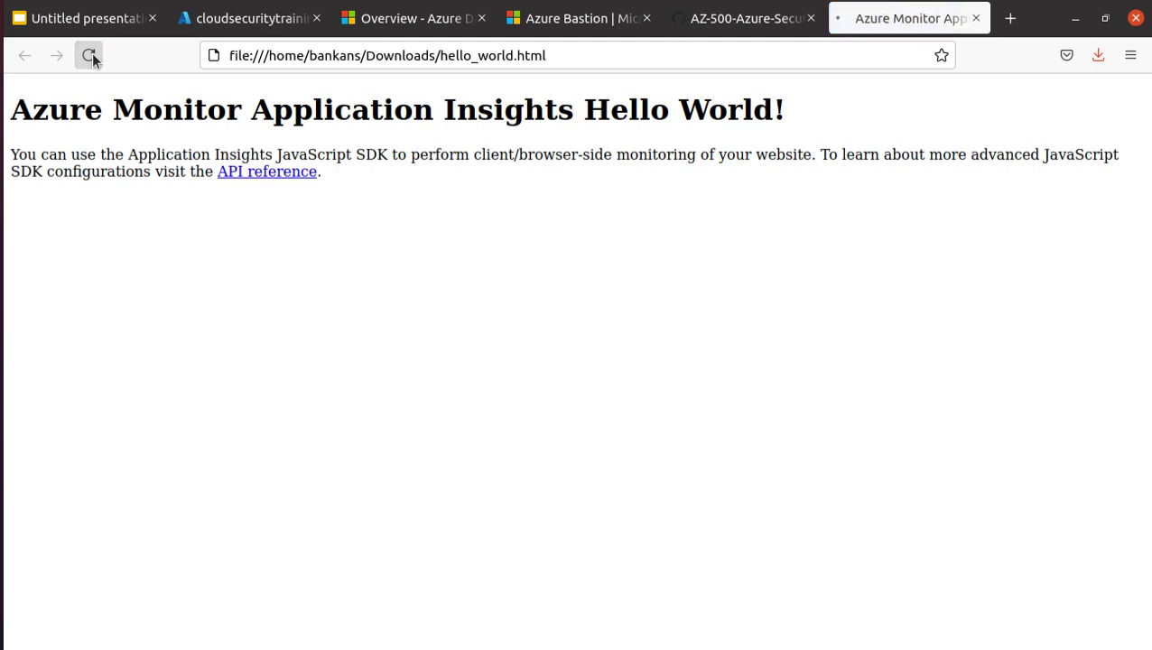
{"action": "left_click", "coordinate": [92, 56]}
{"action": "left_click", "coordinate": [92, 56]}
{"action": "left_click", "coordinate": [92, 54]}
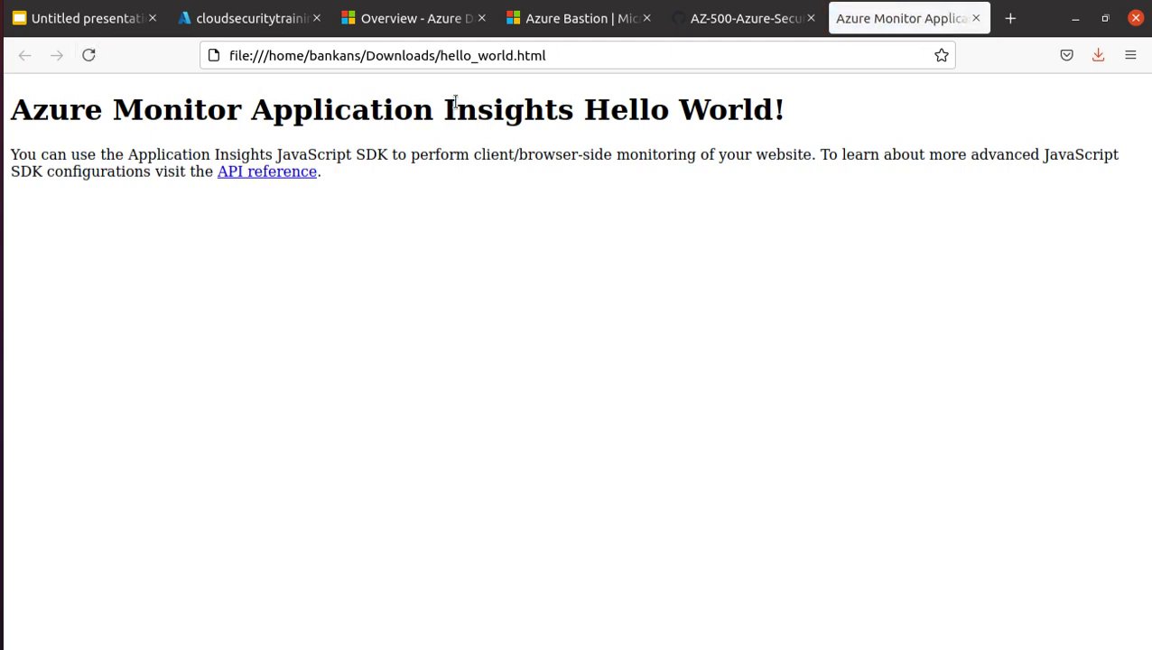
{"action": "key", "text": "alt+Tab"}
{"action": "key", "text": "alt+Tab"}
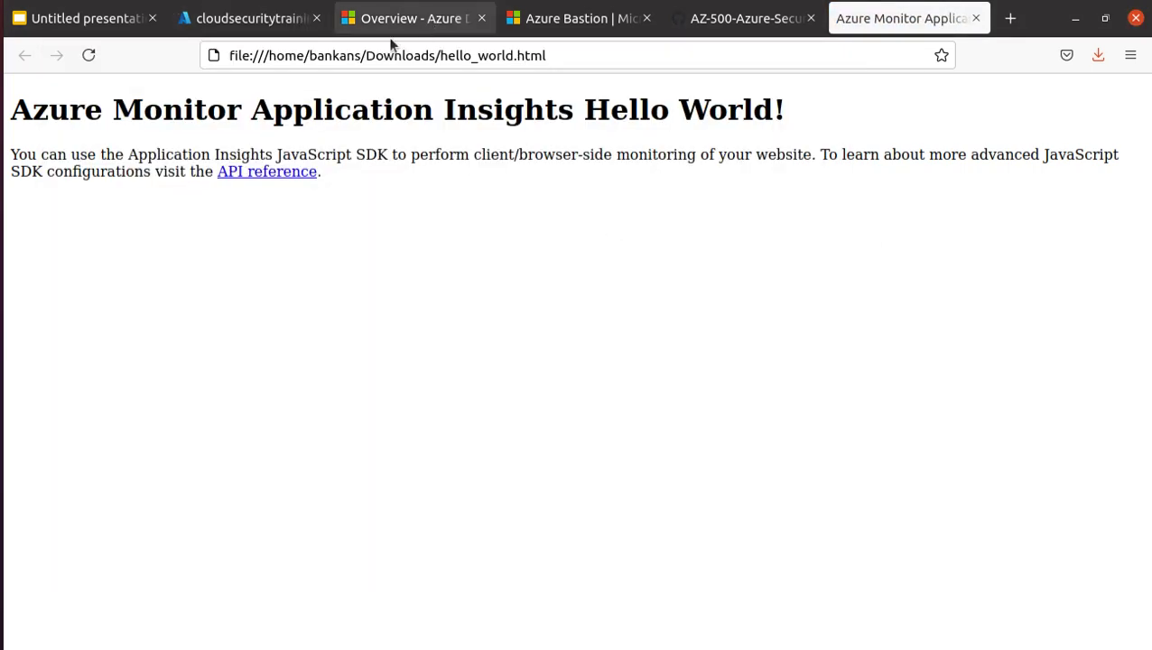
{"action": "left_click", "coordinate": [755, 27]}
{"action": "scroll", "coordinate": [338, 519], "scroll_direction": "down", "scroll_amount": 3}
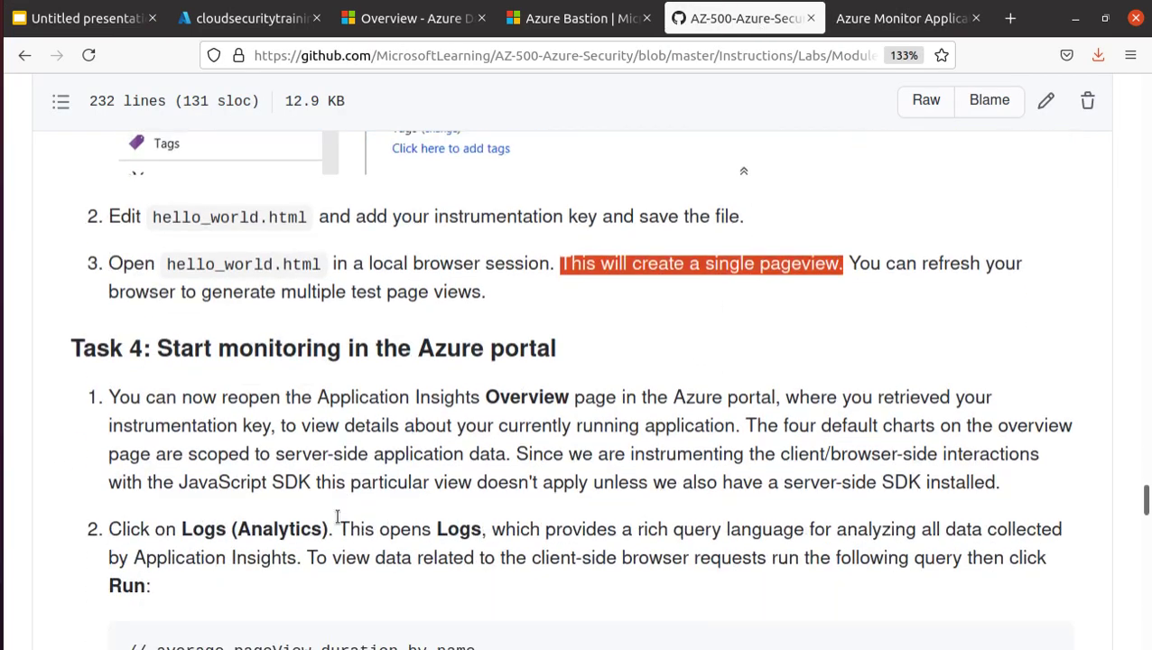
- Read Task 4 step 1 about checking the Application Insights Overview
{"action": "left_click_drag", "start_coordinate": [158, 266], "coordinate": [591, 271]}
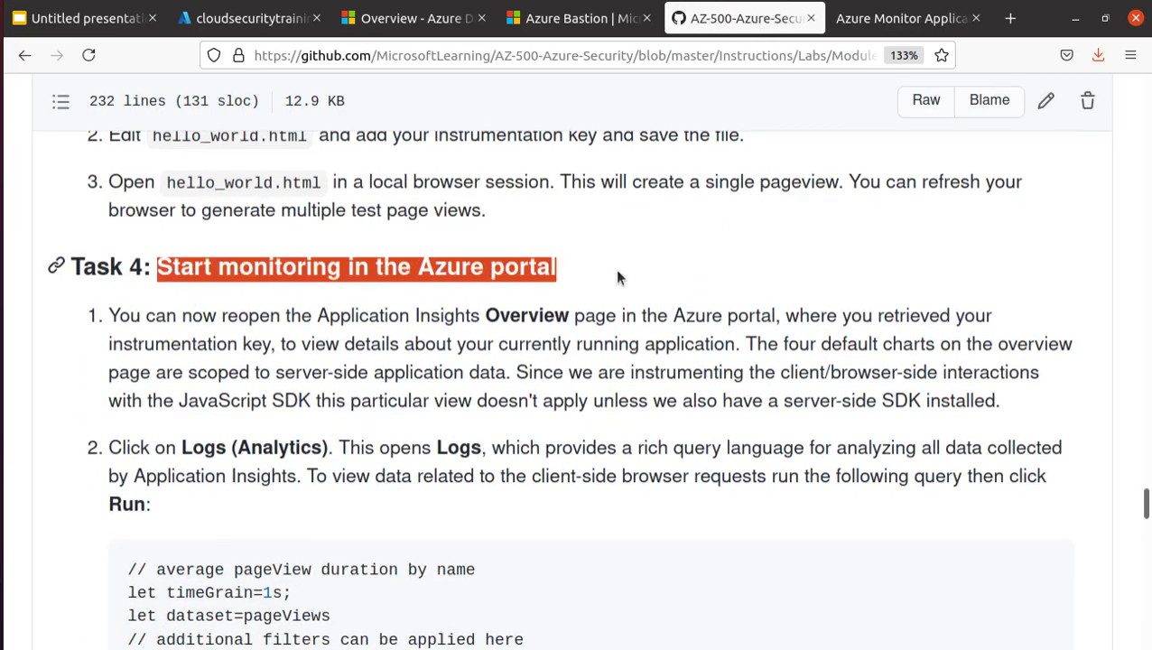
{"action": "scroll", "coordinate": [451, 280], "scroll_direction": "down", "scroll_amount": 1}
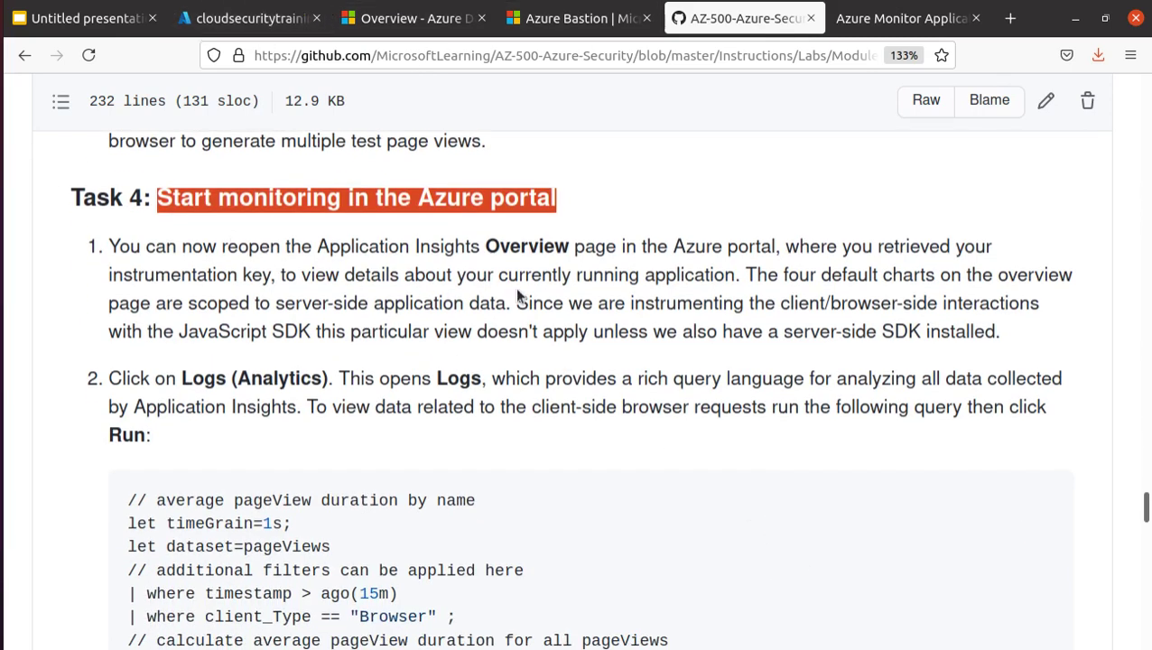
{"action": "left_click_drag", "start_coordinate": [470, 239], "coordinate": [578, 239]}
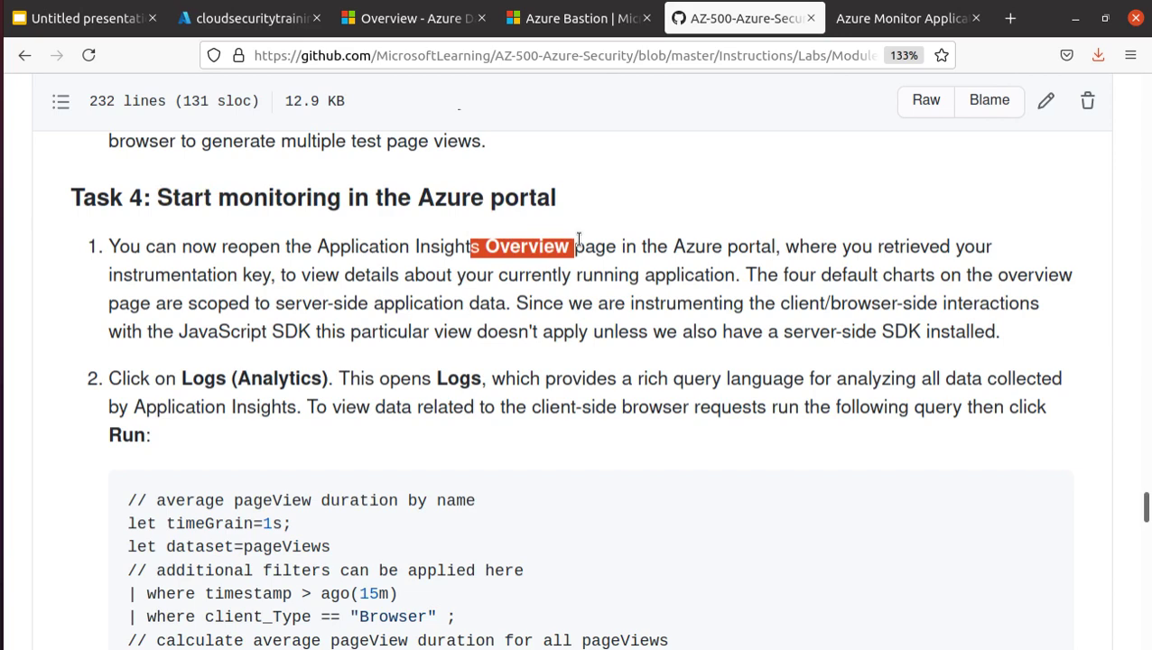
- Reopen cloudsecuritytraining via the Microsoft.AppInsights deployment and show Overview charts for the last 30 minutes
{"action": "left_click", "coordinate": [230, 19]}
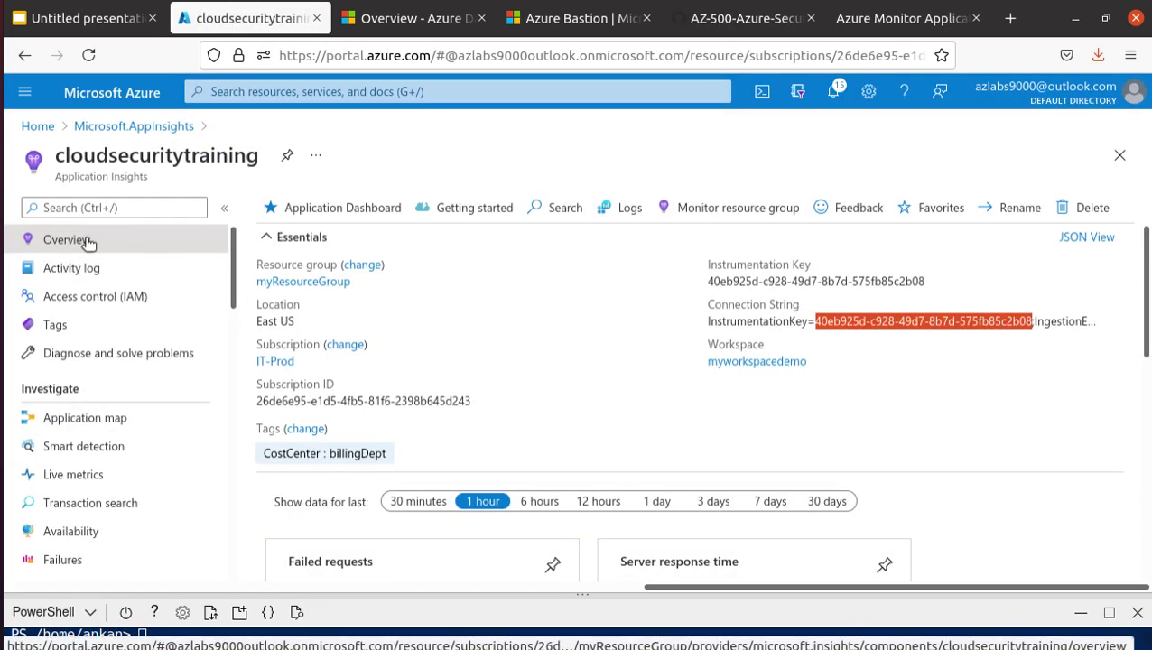
{"action": "left_click", "coordinate": [153, 125]}
{"action": "left_click", "coordinate": [349, 471]}
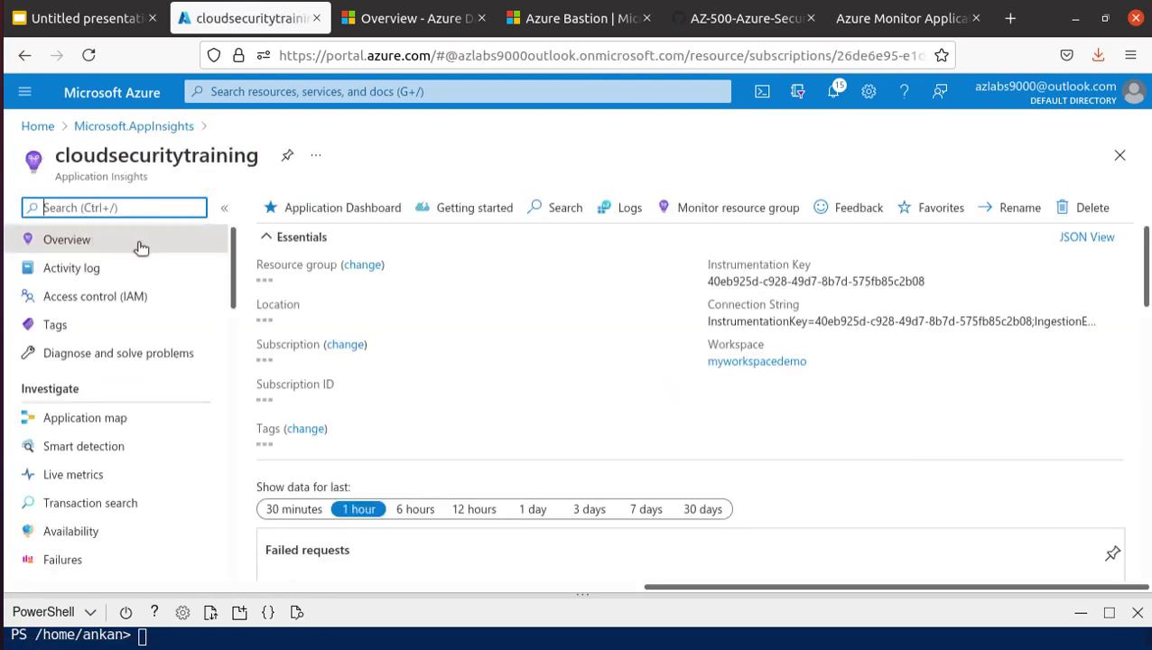
{"action": "scroll", "coordinate": [571, 360], "scroll_direction": "down", "scroll_amount": 5}
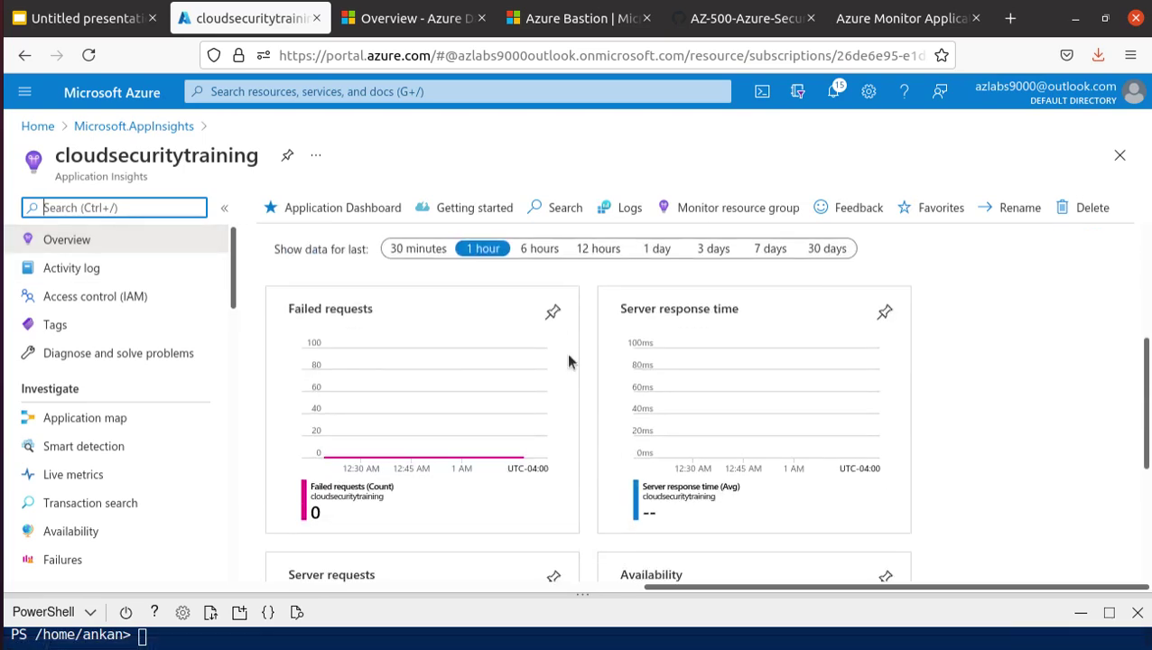
{"action": "scroll", "coordinate": [571, 360], "scroll_direction": "down", "scroll_amount": 1}
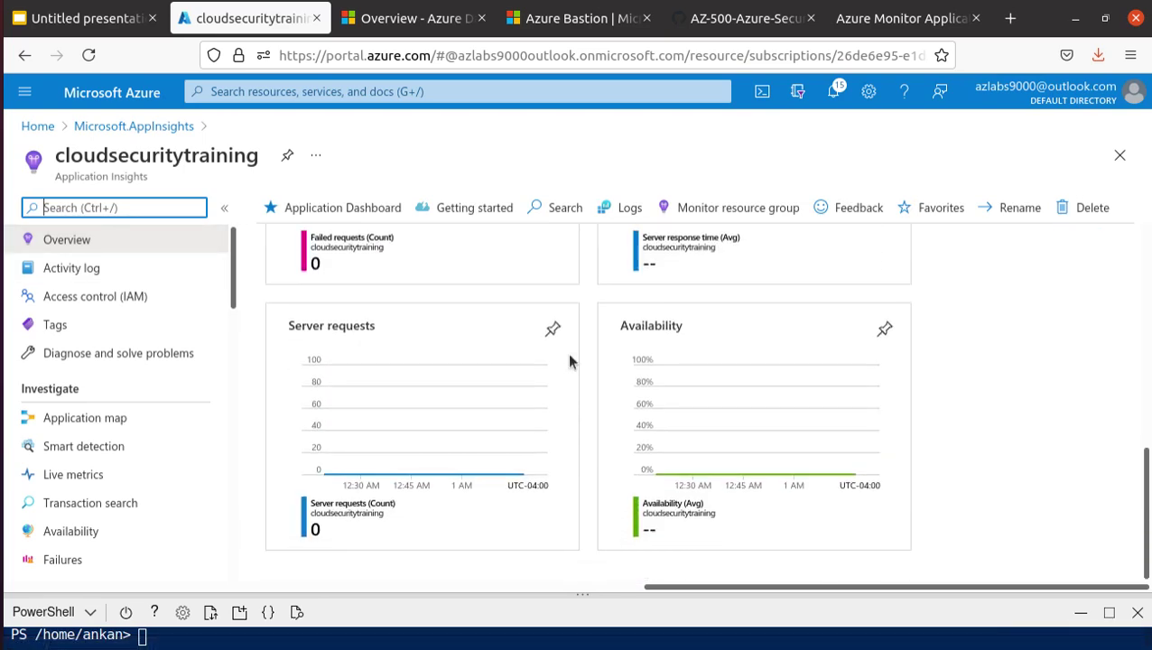
{"action": "scroll", "coordinate": [569, 360], "scroll_direction": "up", "scroll_amount": 10}
{"action": "scroll", "coordinate": [558, 355], "scroll_direction": "down", "scroll_amount": 1}
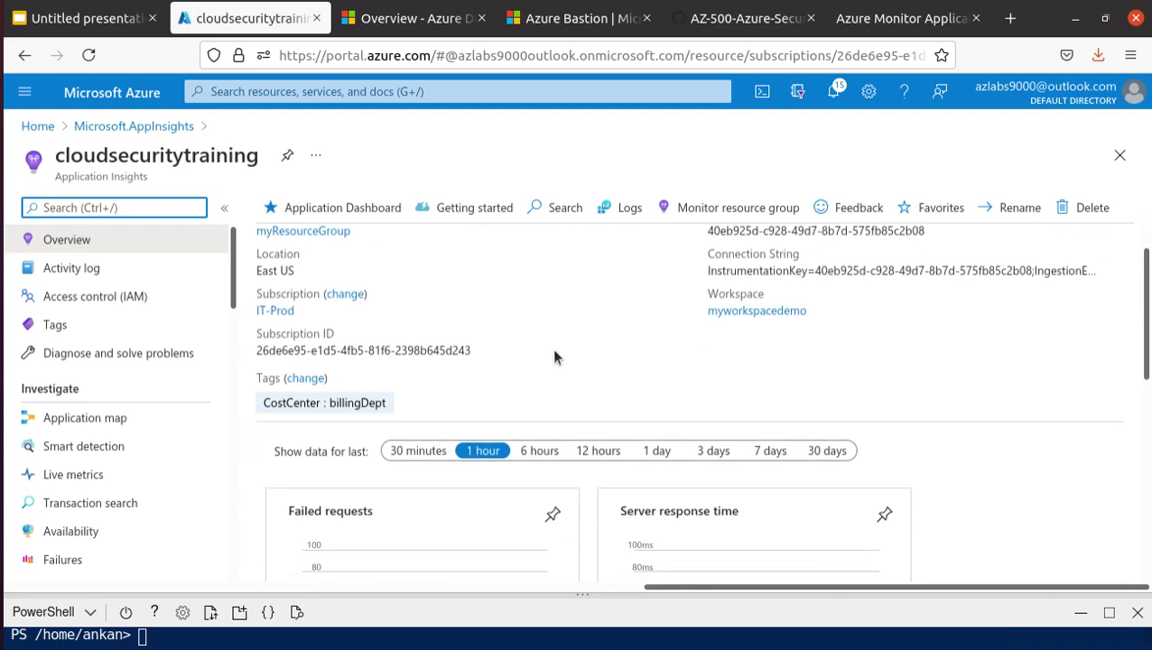
{"action": "left_click", "coordinate": [411, 450]}
{"action": "scroll", "coordinate": [452, 329], "scroll_direction": "down", "scroll_amount": 3}
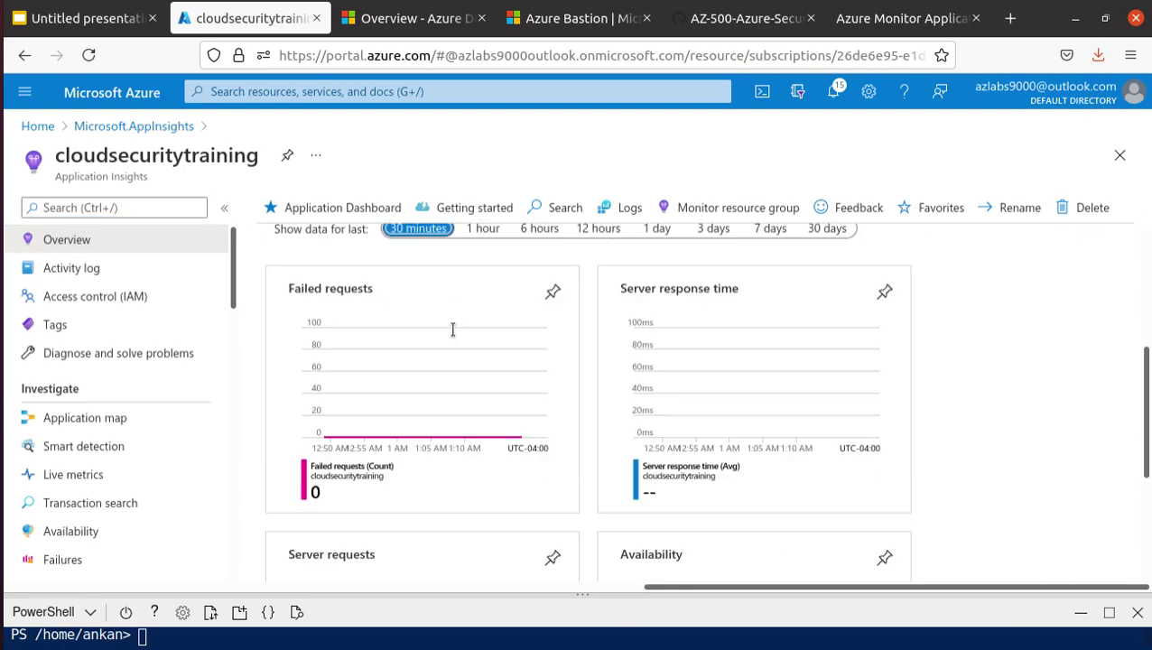
{"action": "left_click", "coordinate": [892, 19]}
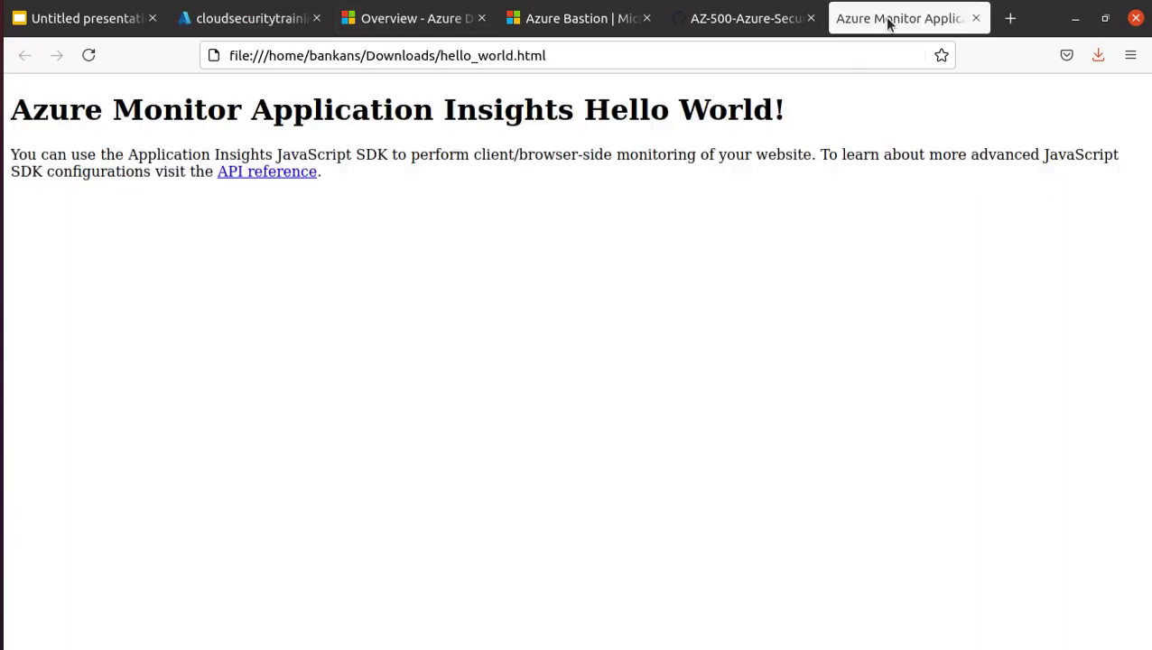
{"action": "left_click", "coordinate": [760, 16]}
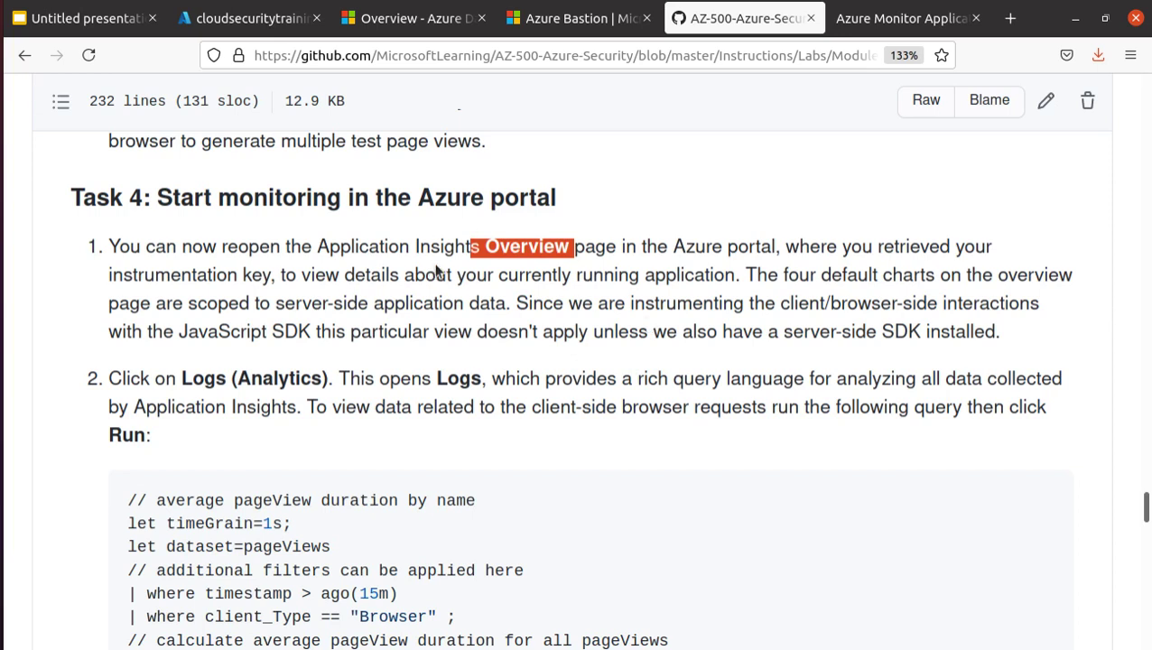
- Mark the lab's Logs step, then open Logs under Monitoring for cloudsecuritytraining
{"action": "scroll", "coordinate": [437, 272], "scroll_direction": "down", "scroll_amount": 1}
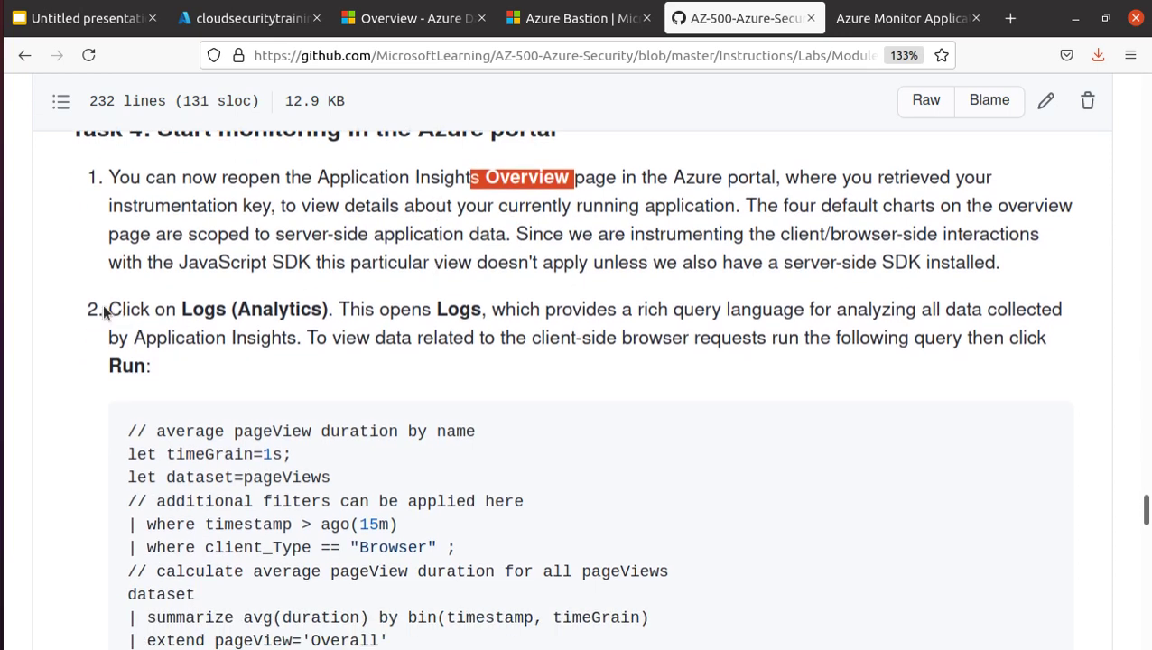
{"action": "left_click_drag", "start_coordinate": [181, 310], "coordinate": [323, 310]}
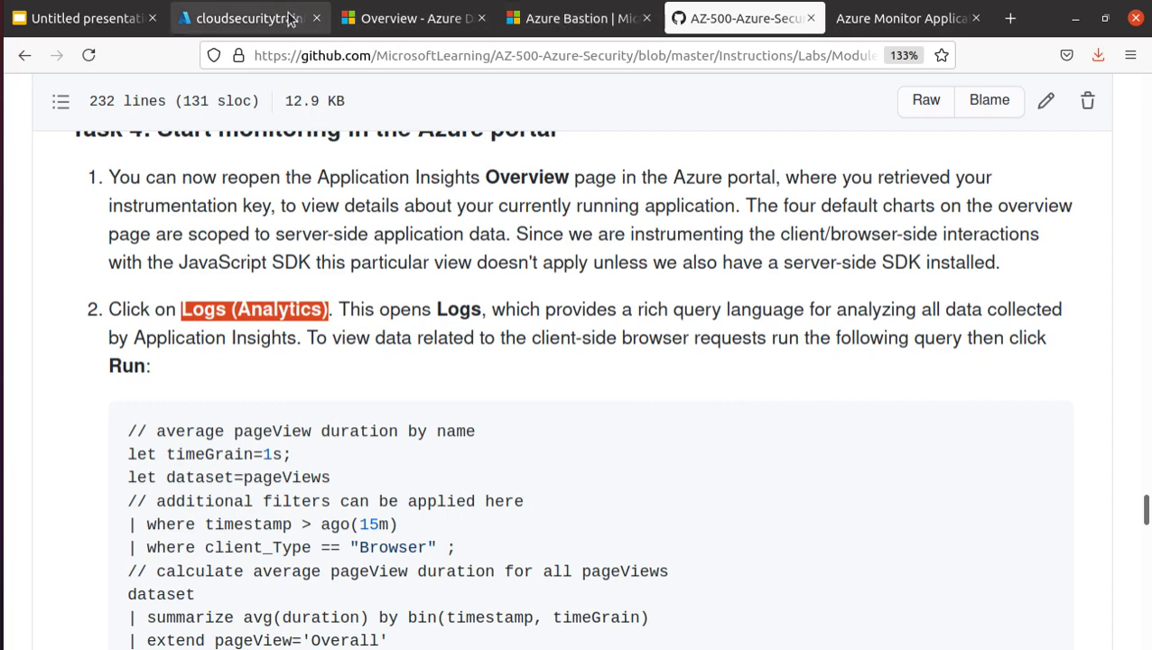
{"action": "left_click", "coordinate": [261, 26]}
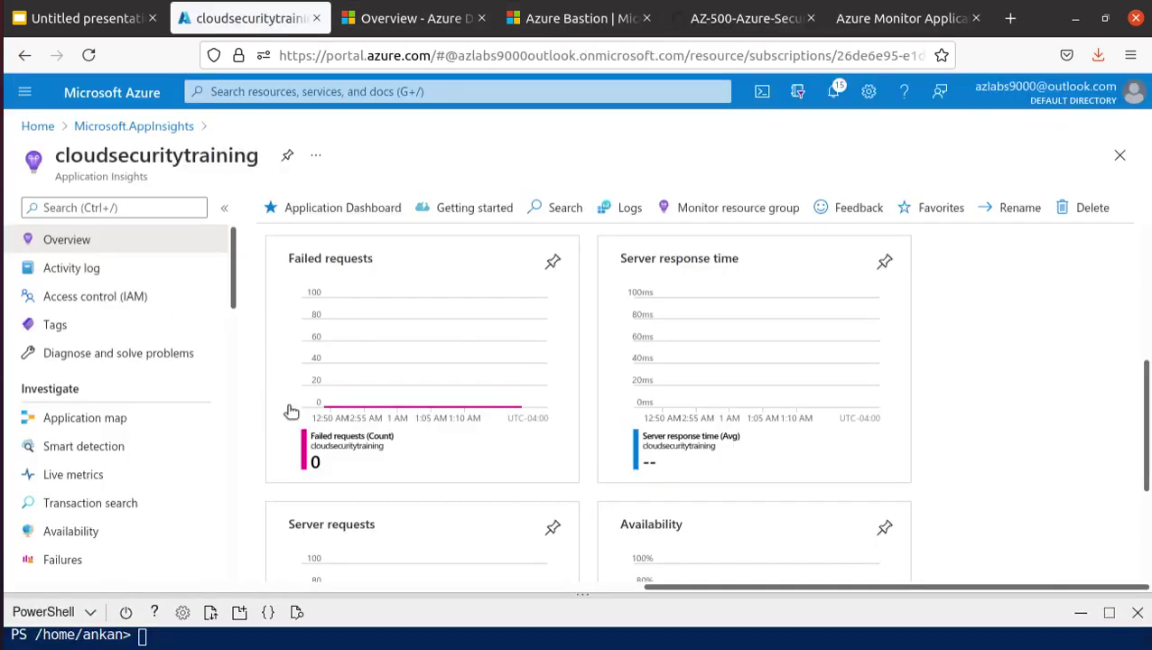
{"action": "scroll", "coordinate": [218, 400], "scroll_direction": "down", "scroll_amount": 5}
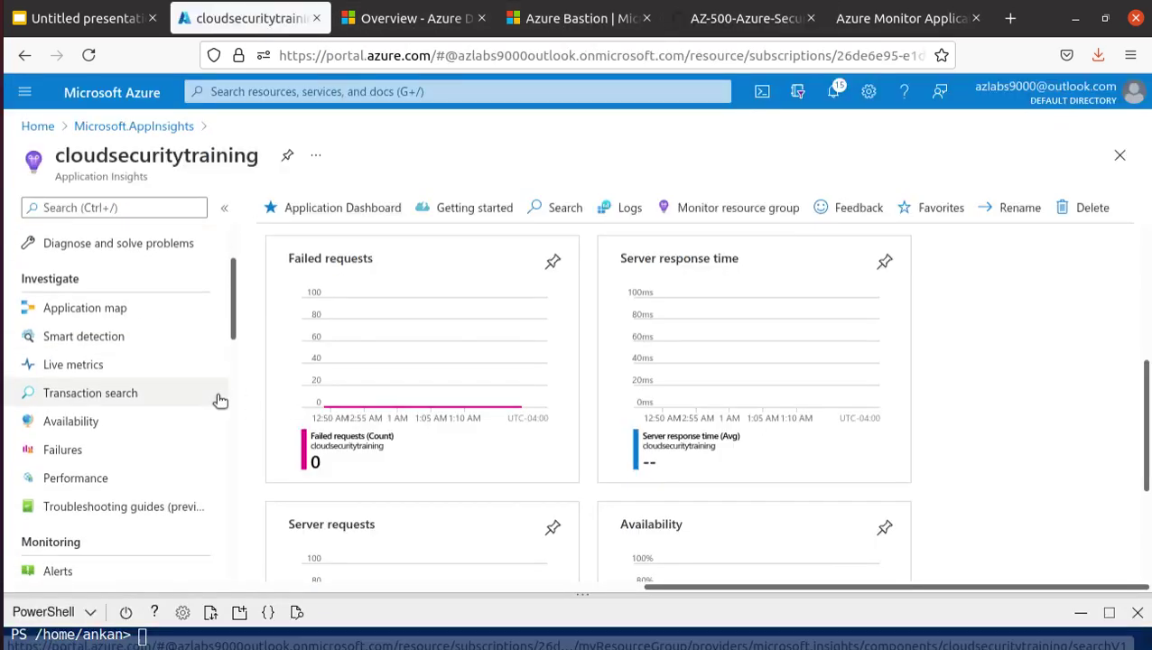
{"action": "scroll", "coordinate": [219, 401], "scroll_direction": "down", "scroll_amount": 3}
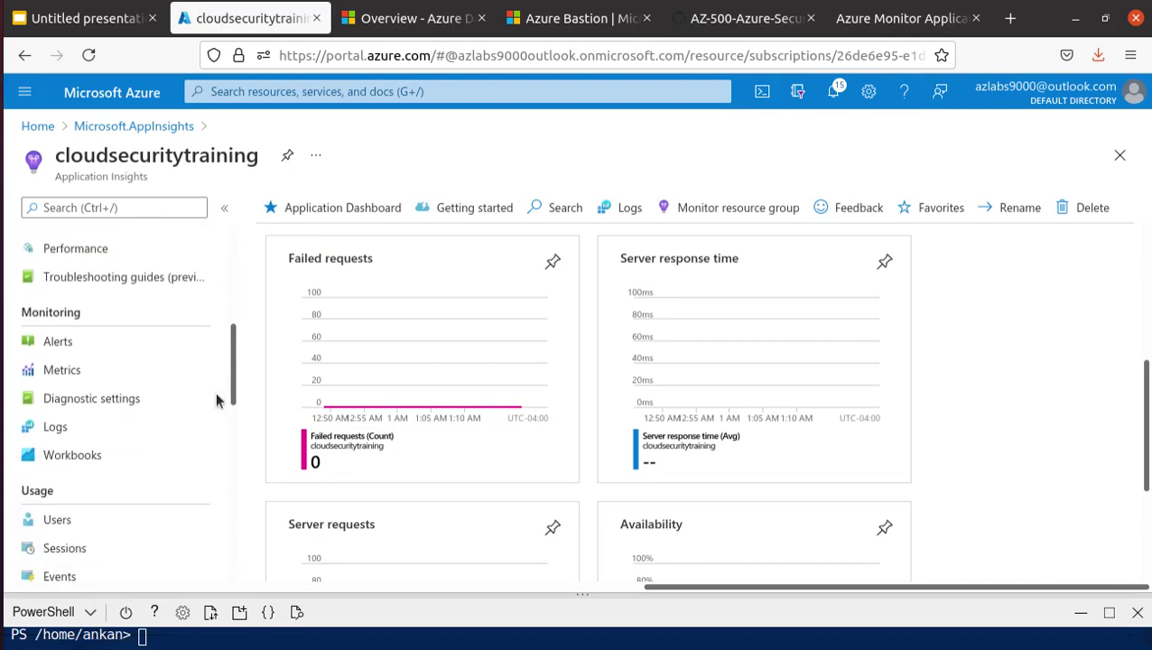
{"action": "left_click", "coordinate": [51, 422]}
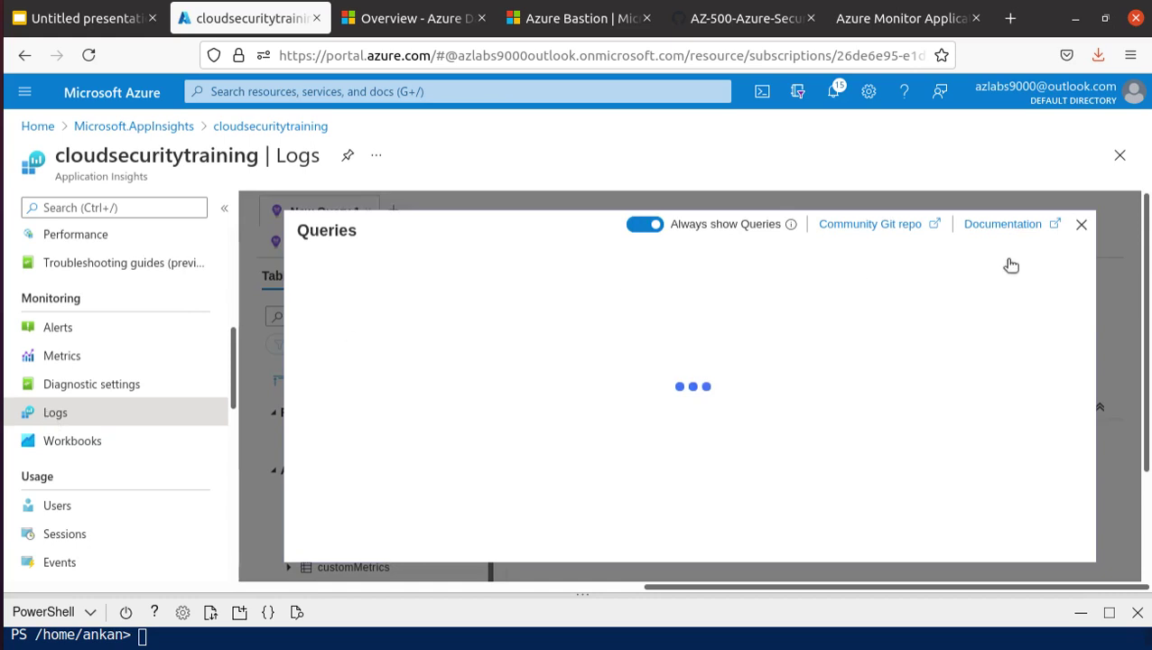
- Dismiss the sample queries gallery and copy the lab's average pageView duration query
{"action": "left_click", "coordinate": [1081, 226]}
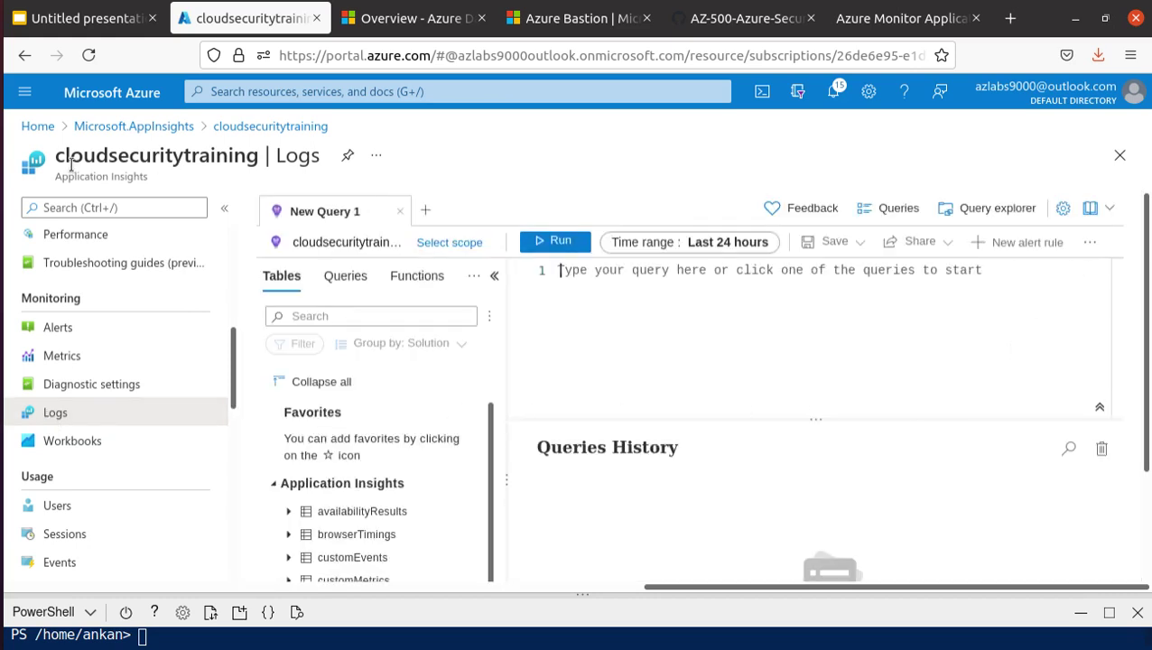
{"action": "left_click", "coordinate": [900, 19]}
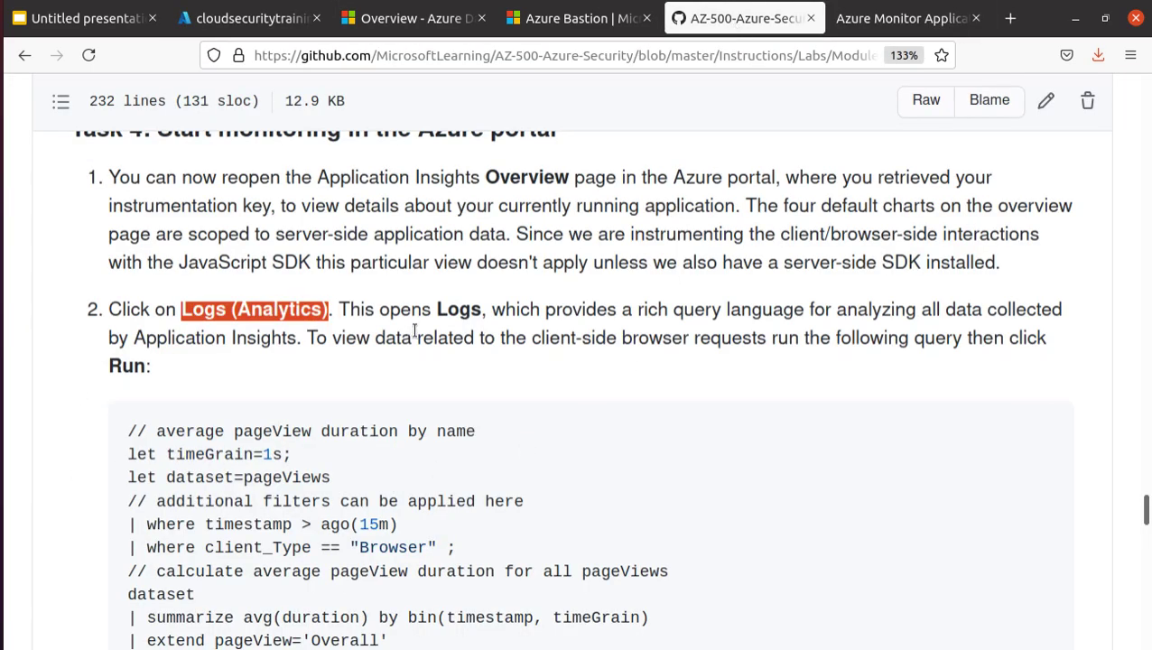
{"action": "scroll", "coordinate": [290, 411], "scroll_direction": "down", "scroll_amount": 3}
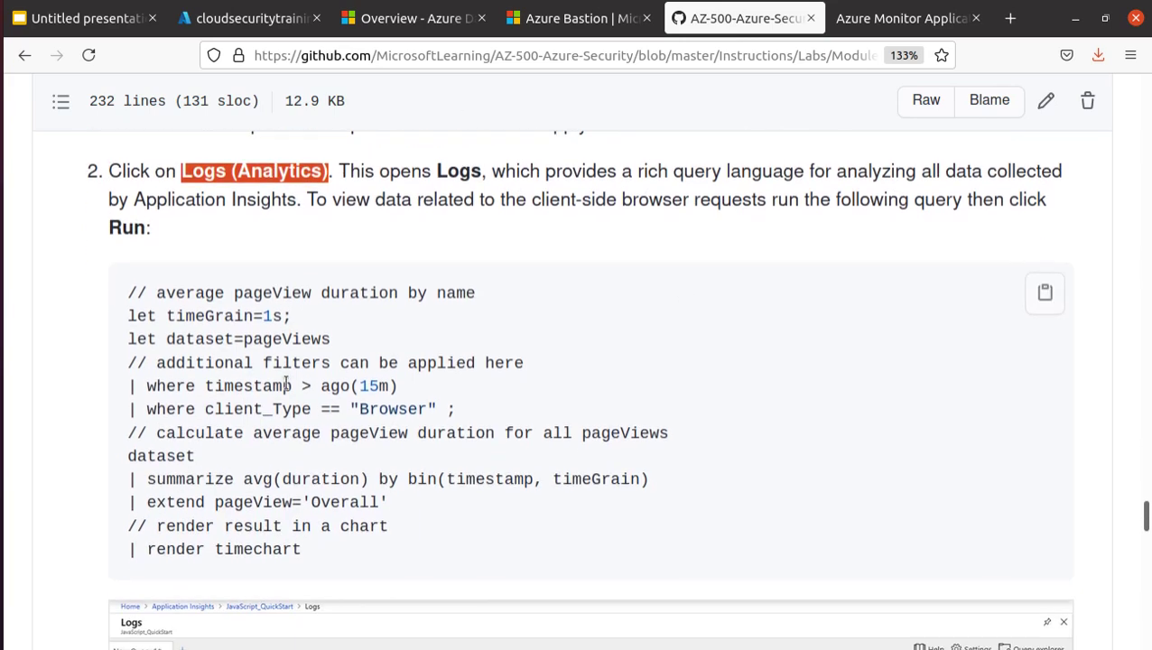
{"action": "left_click", "coordinate": [1044, 223]}
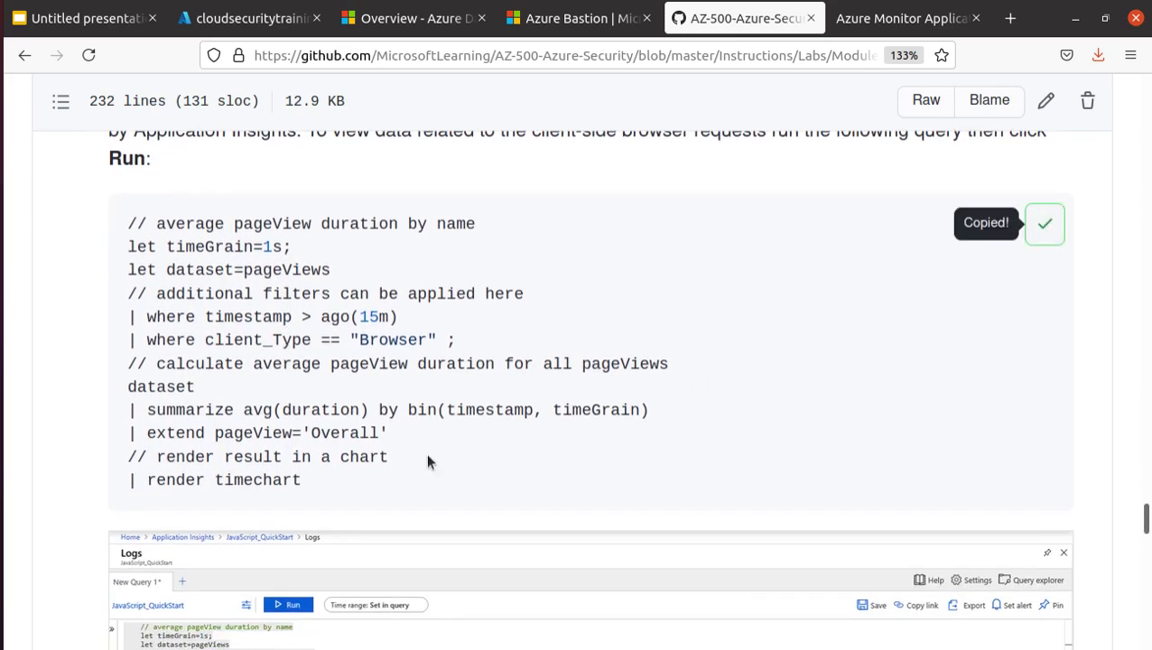
{"action": "scroll", "coordinate": [391, 398], "scroll_direction": "down", "scroll_amount": 3}
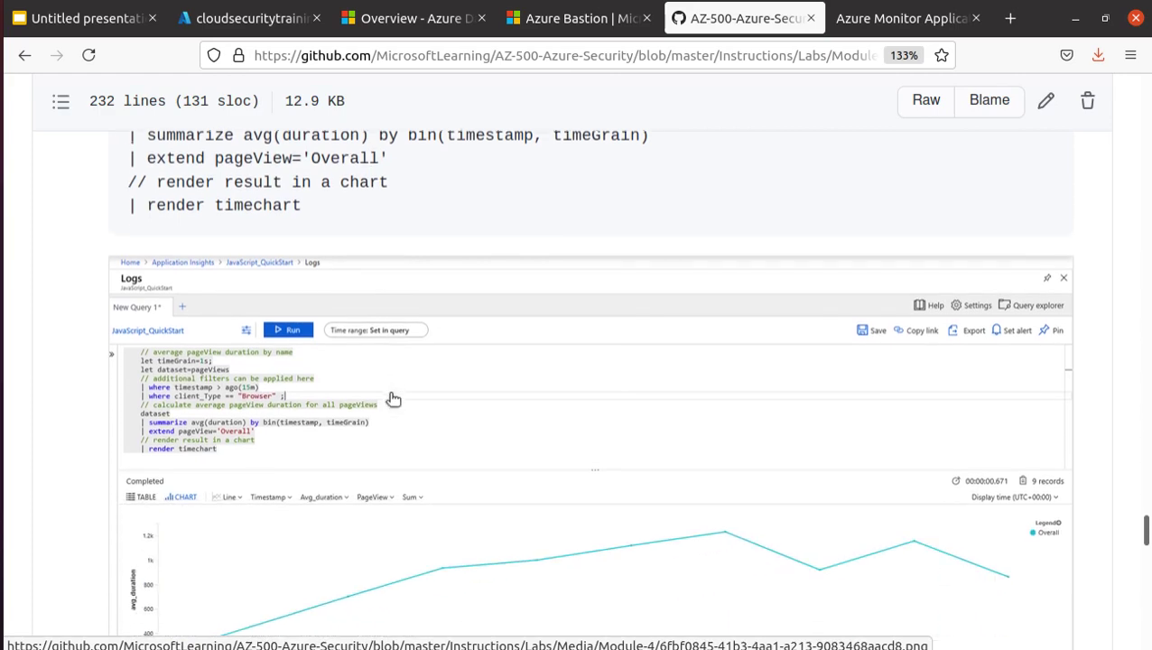
{"action": "scroll", "coordinate": [350, 397], "scroll_direction": "up", "scroll_amount": 2}
{"action": "scroll", "coordinate": [348, 388], "scroll_direction": "up", "scroll_amount": 1}
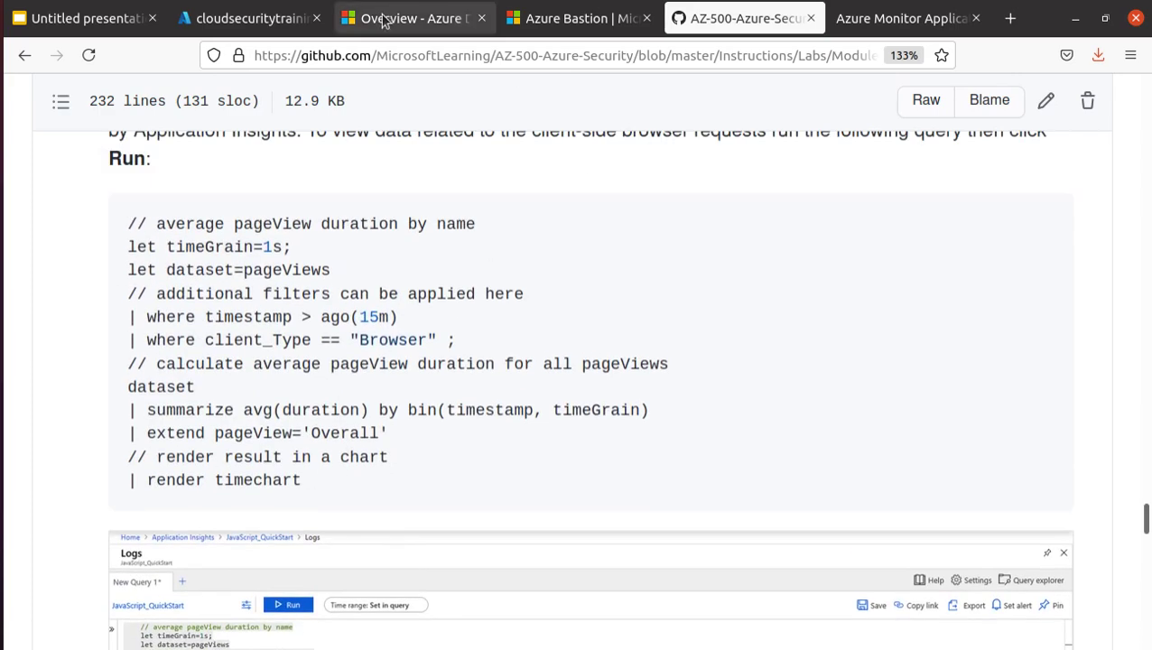
{"action": "left_click", "coordinate": [208, 27]}
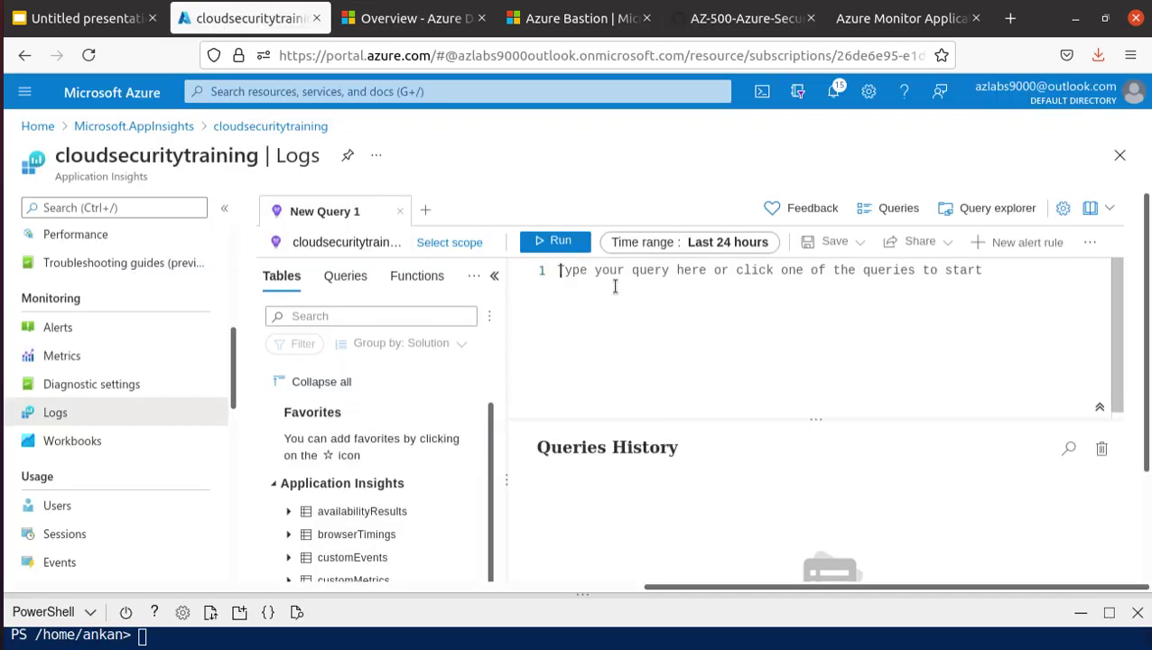
- Paste the 13-line pageView duration query, ending in render timechart, into the Logs editor
{"action": "key", "text": "ctrl+v"}
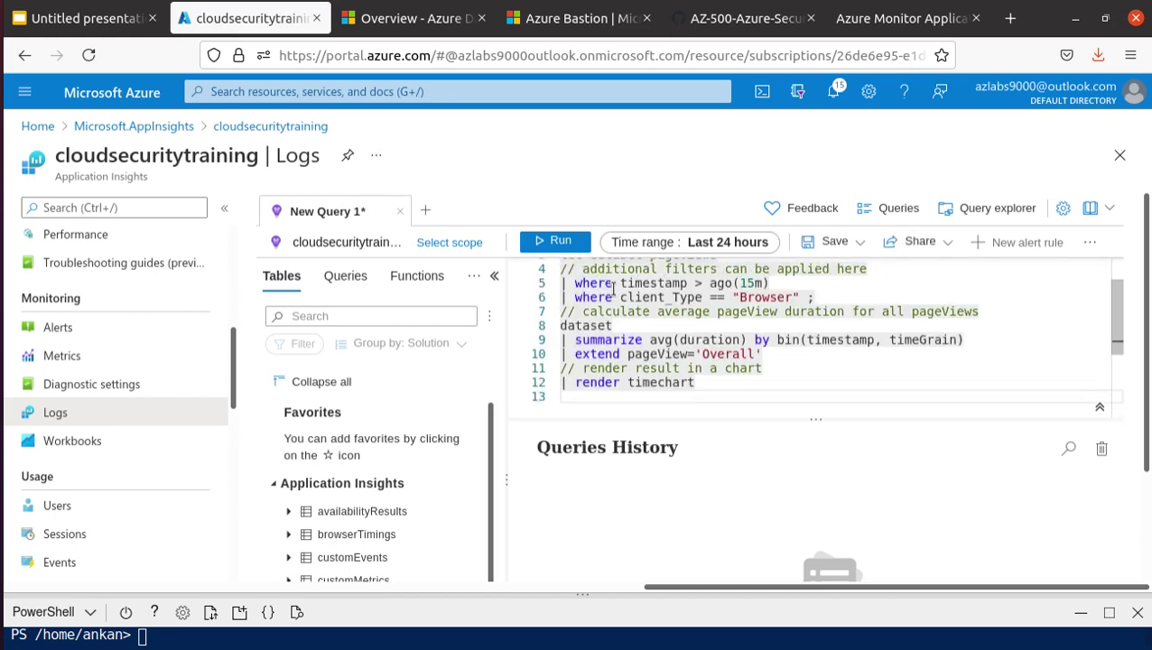
{"action": "scroll", "coordinate": [722, 352], "scroll_direction": "up", "scroll_amount": 1}
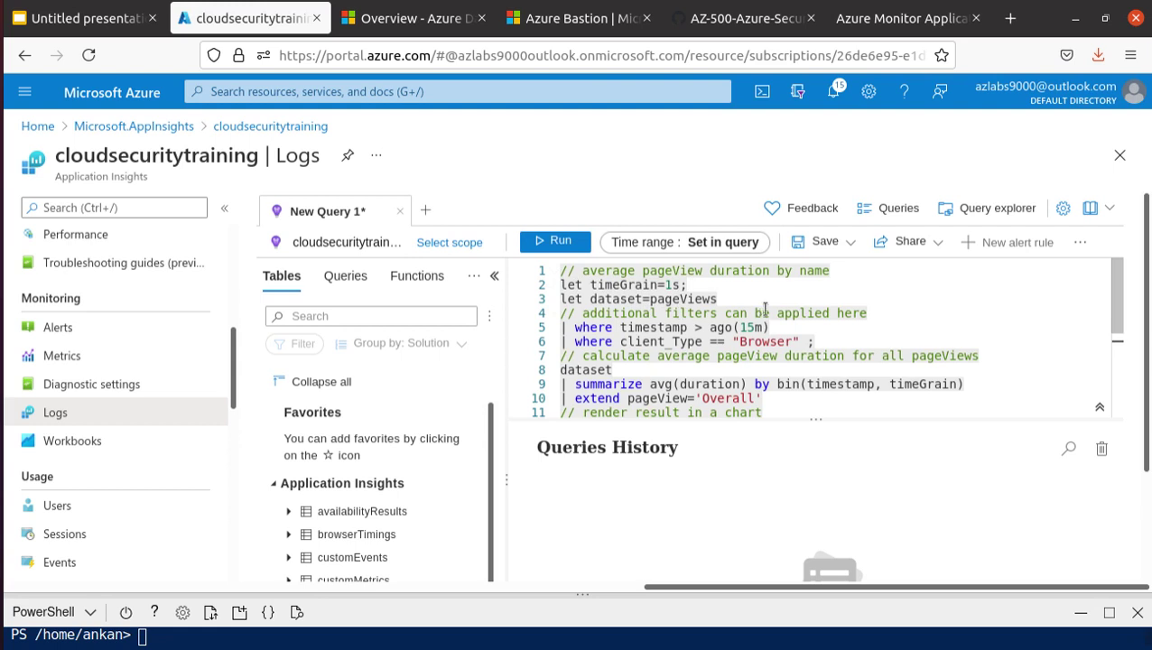
{"action": "scroll", "coordinate": [815, 329], "scroll_direction": "down", "scroll_amount": 1}
{"action": "scroll", "coordinate": [814, 341], "scroll_direction": "up", "scroll_amount": 2}
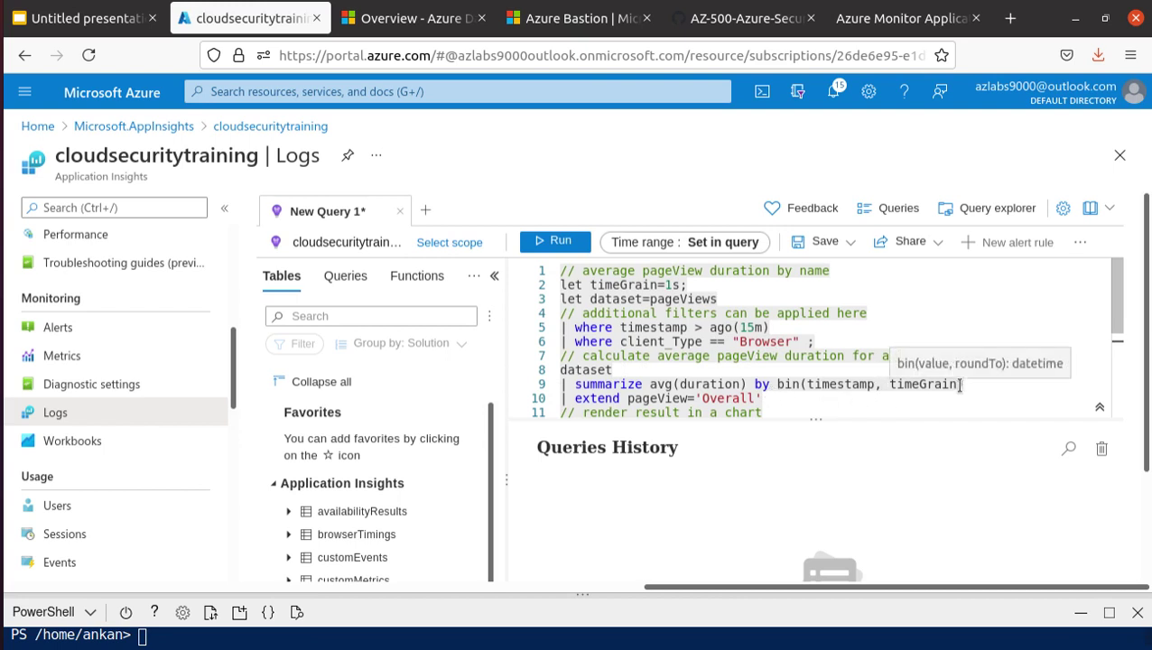
{"action": "scroll", "coordinate": [679, 398], "scroll_direction": "down", "scroll_amount": 3}
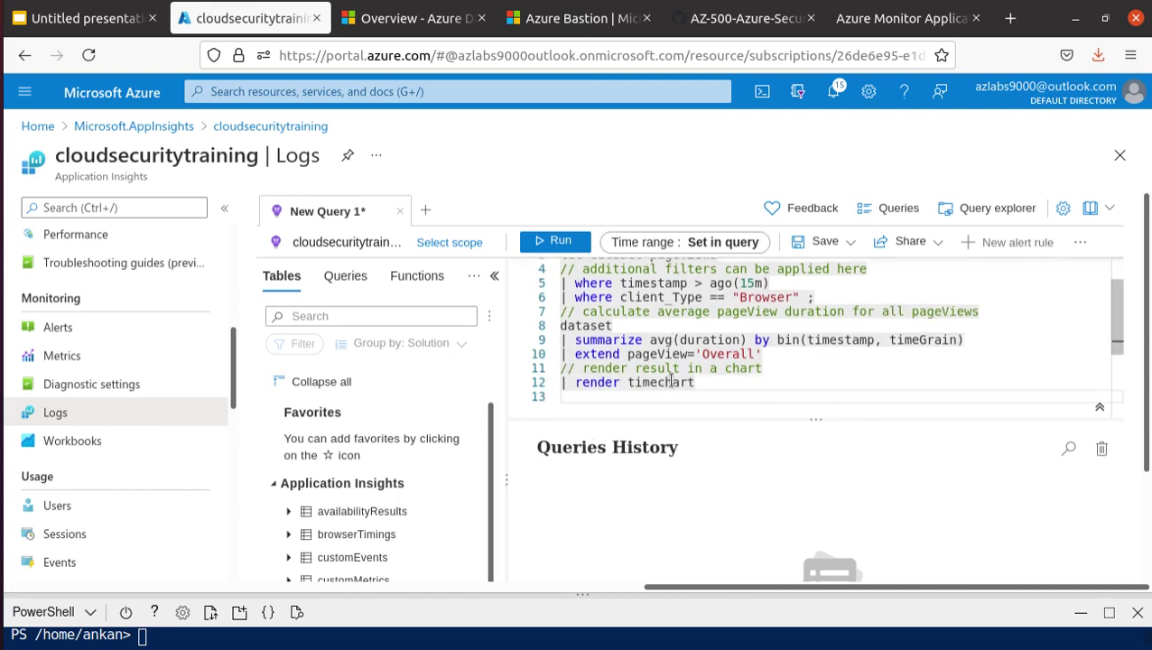
- Run the pageView duration query, getting 0 records, and review the lab's step 3
{"action": "left_click", "coordinate": [554, 241]}
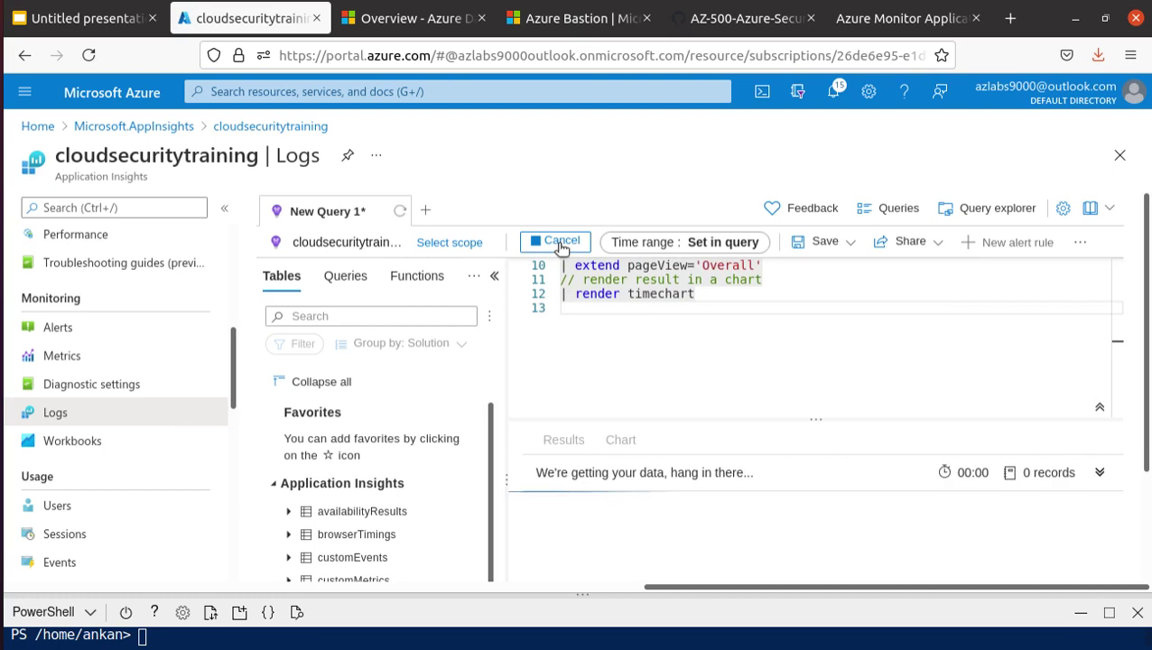
{"action": "scroll", "coordinate": [756, 479], "scroll_direction": "down", "scroll_amount": 2}
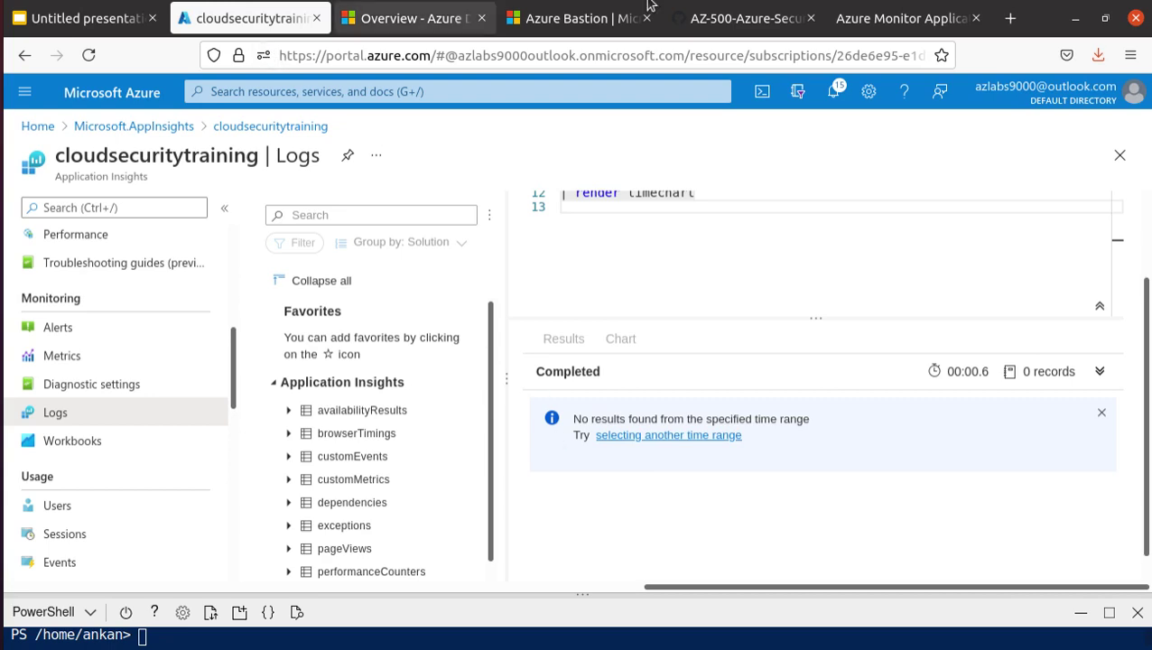
{"action": "left_click", "coordinate": [908, 22]}
{"action": "left_click", "coordinate": [729, 25]}
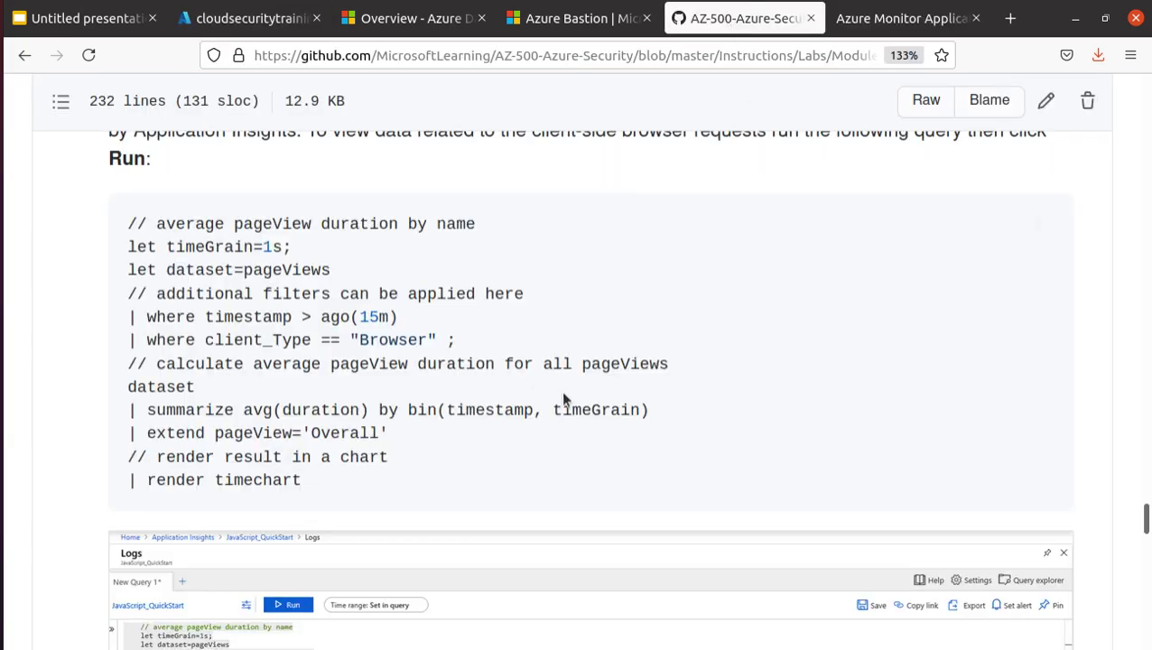
{"action": "scroll", "coordinate": [542, 391], "scroll_direction": "down", "scroll_amount": 5}
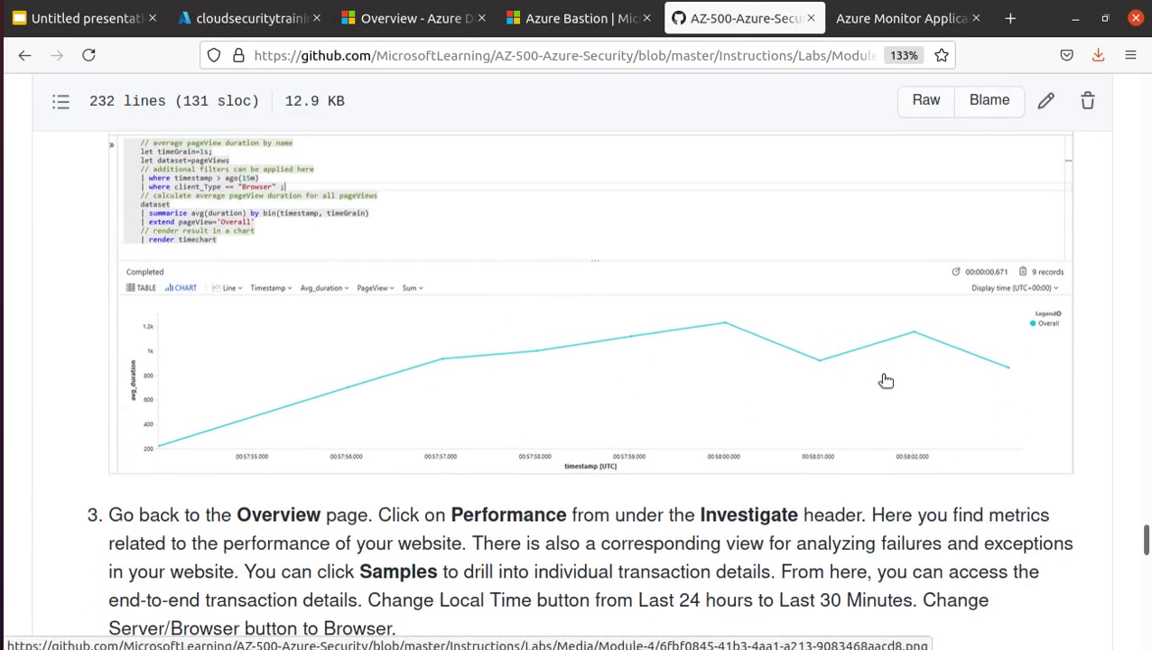
{"action": "scroll", "coordinate": [802, 380], "scroll_direction": "down", "scroll_amount": 4}
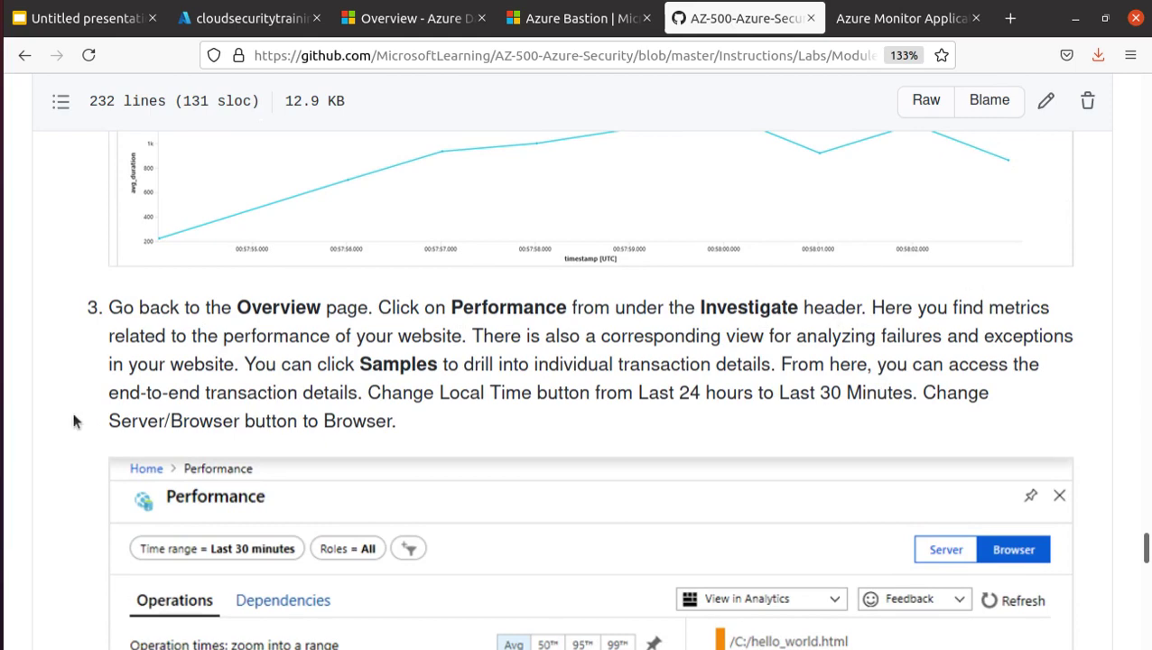
{"action": "scroll", "coordinate": [436, 392], "scroll_direction": "up", "scroll_amount": 15}
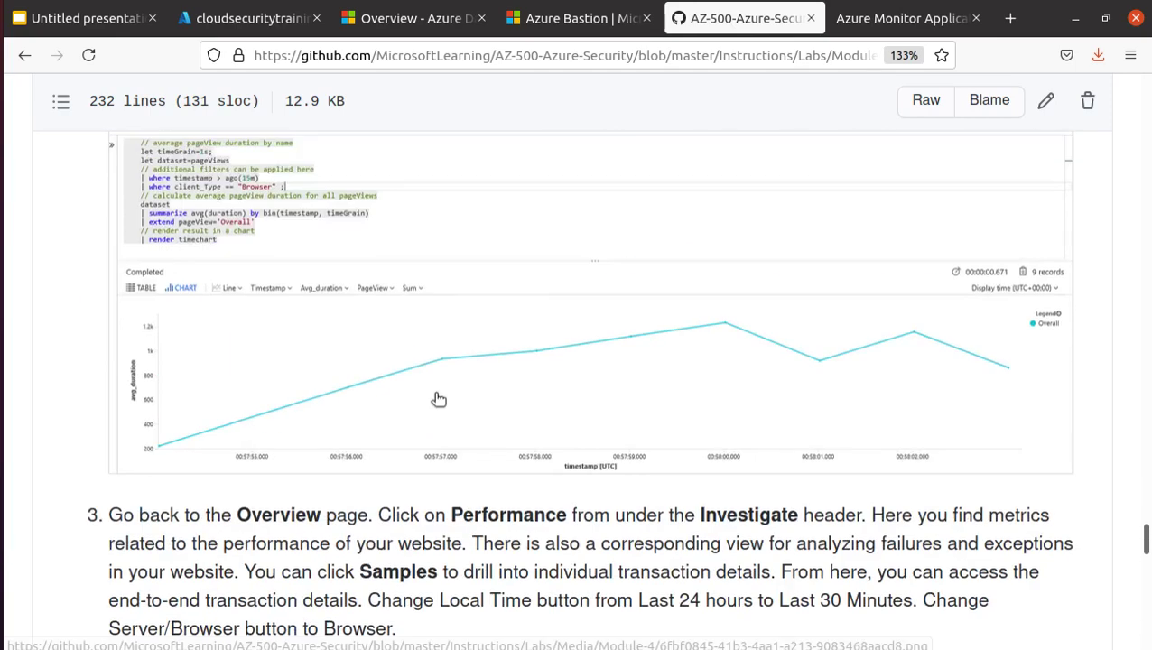
{"action": "scroll", "coordinate": [429, 362], "scroll_direction": "down", "scroll_amount": 9}
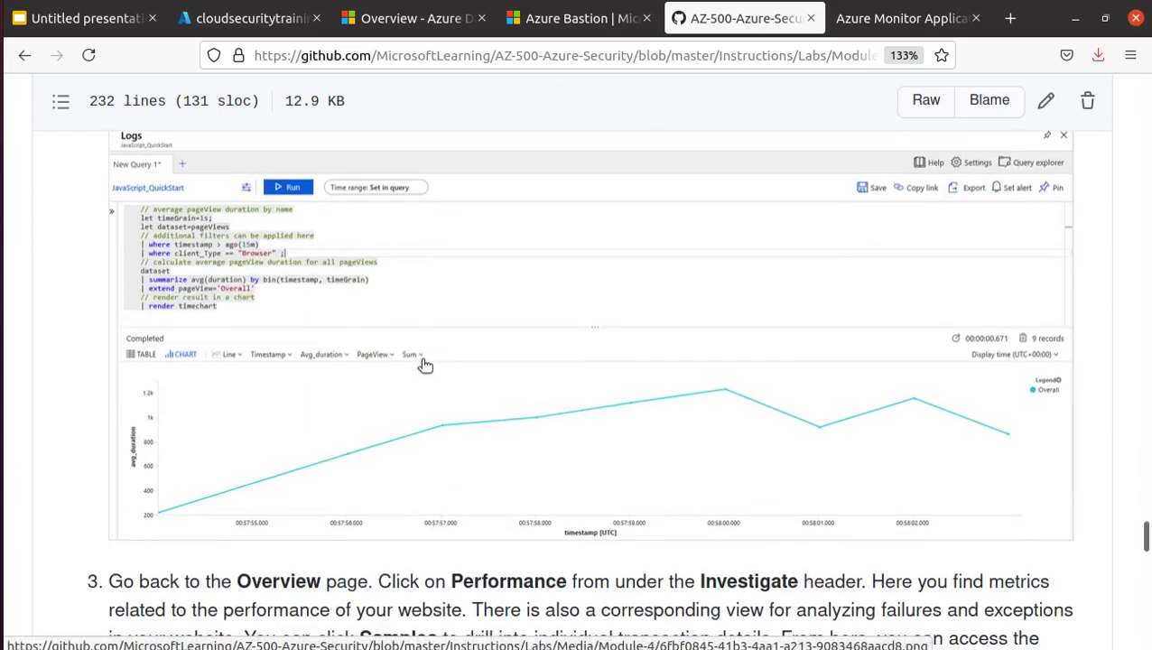
{"action": "left_click", "coordinate": [576, 23]}
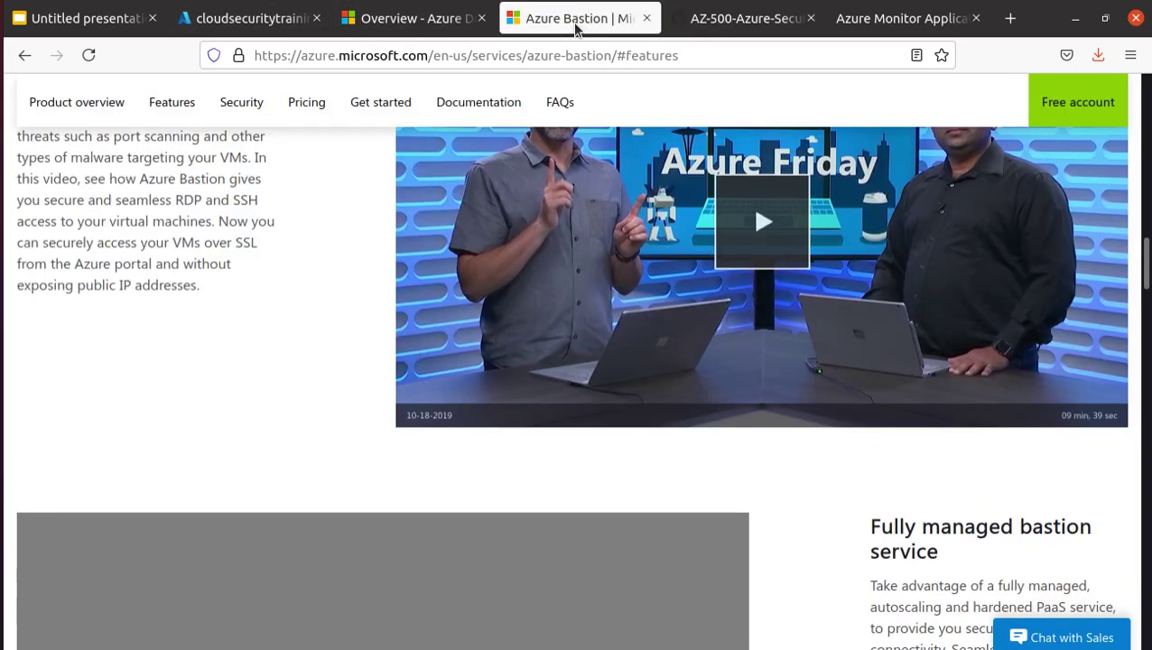
{"action": "left_click", "coordinate": [428, 23]}
{"action": "left_click", "coordinate": [230, 23]}
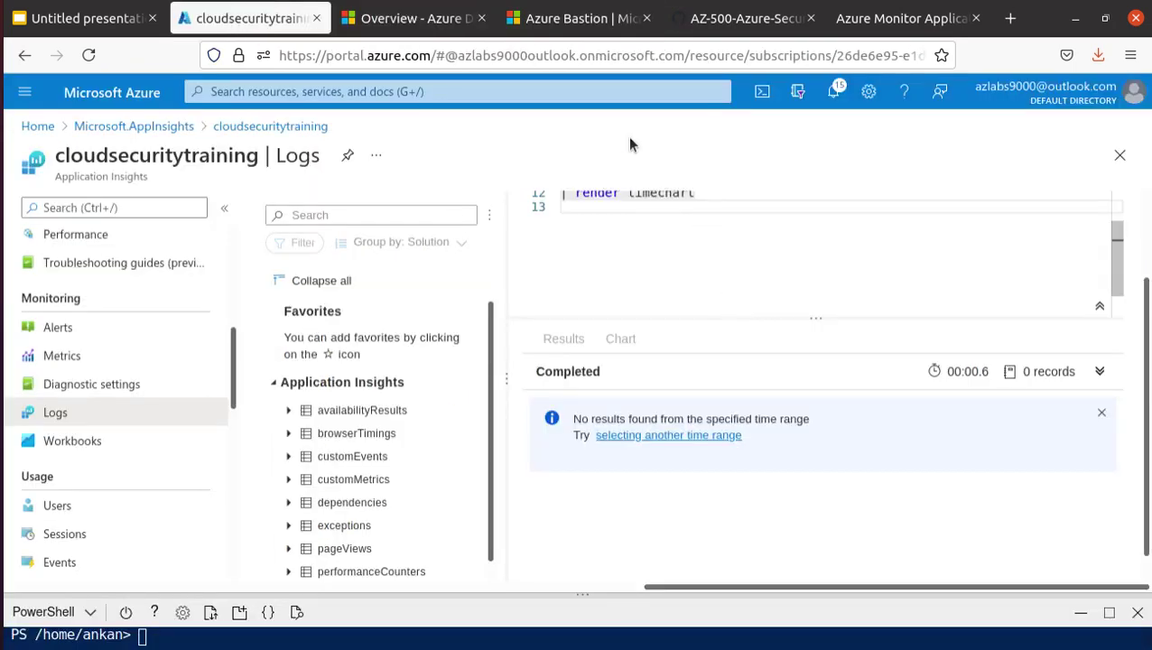
- Reload the hello world page to log a fresh view, then return to Logs
{"action": "left_click", "coordinate": [900, 27]}
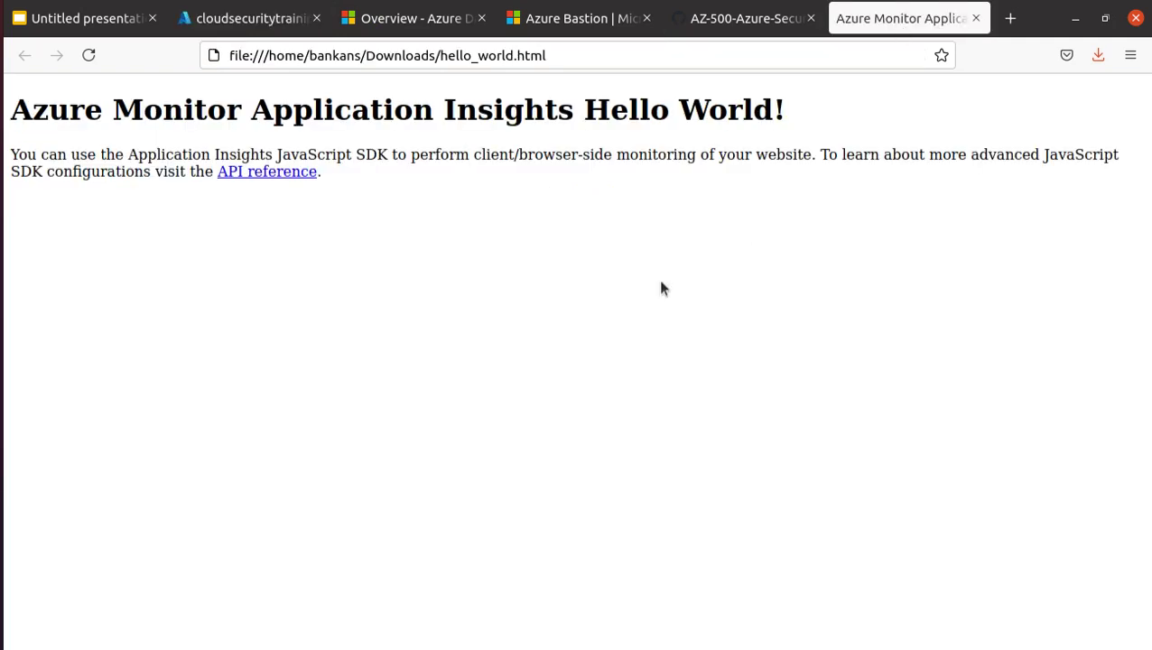
{"action": "left_click", "coordinate": [90, 54]}
{"action": "left_click", "coordinate": [569, 23]}
{"action": "left_click", "coordinate": [437, 19]}
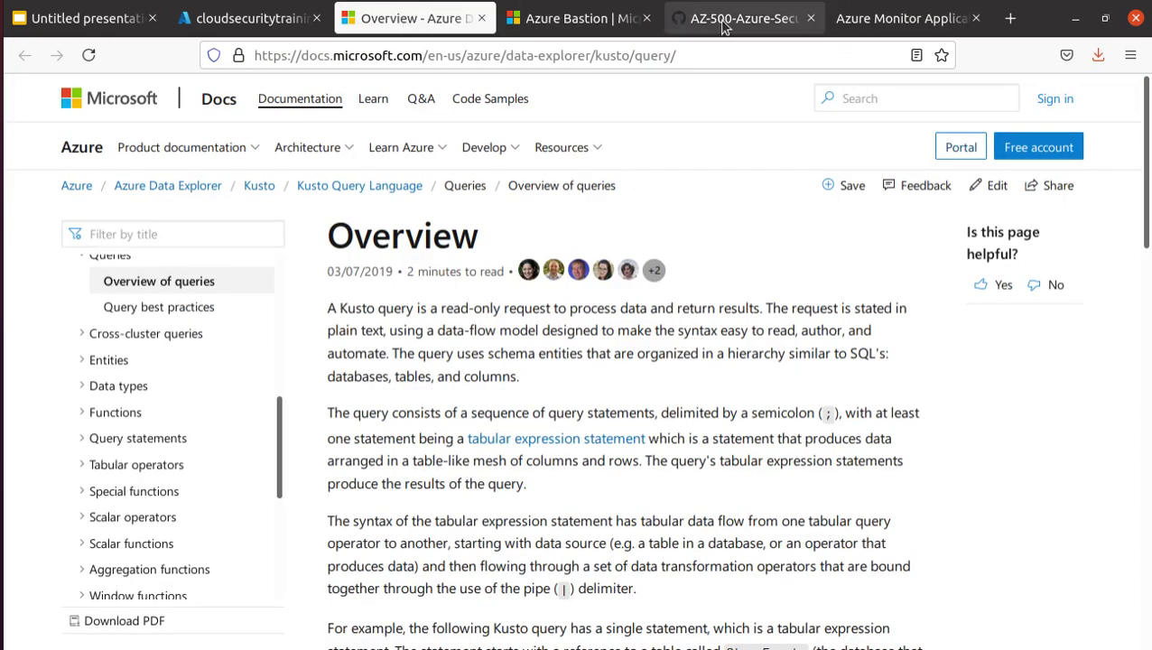
{"action": "left_click", "coordinate": [722, 20]}
{"action": "left_click", "coordinate": [253, 18]}
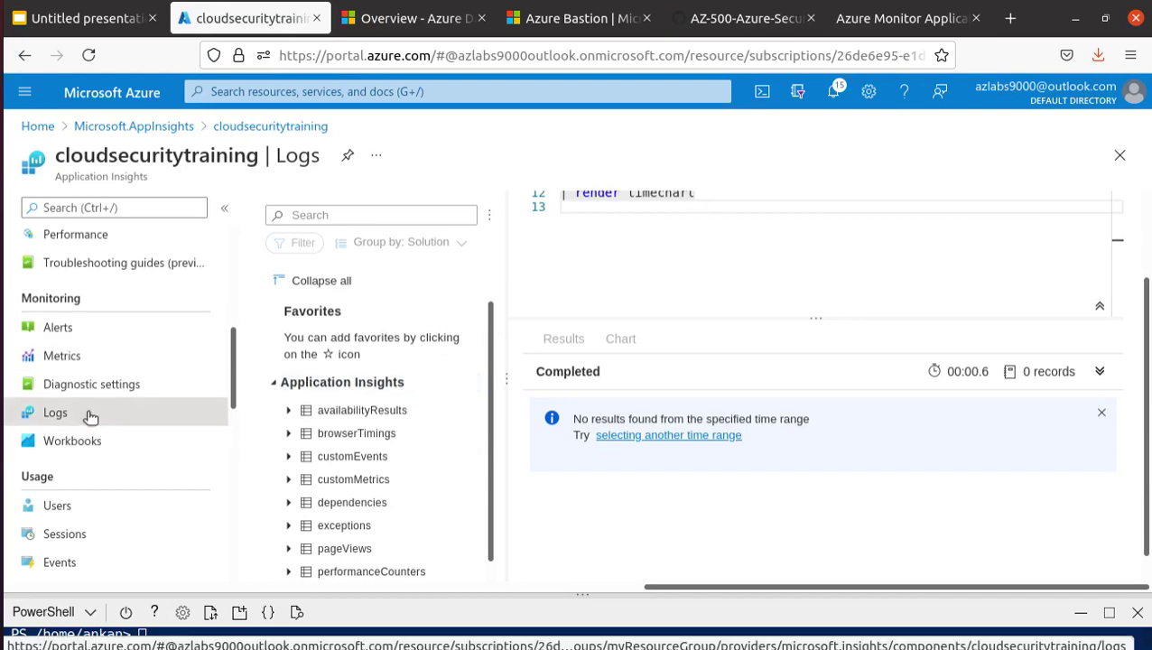
- Review the Performance view, discarding unsaved query edits, then open Failures showing 0 failed operations
{"action": "left_click", "coordinate": [95, 234]}
{"action": "left_click", "coordinate": [739, 392]}
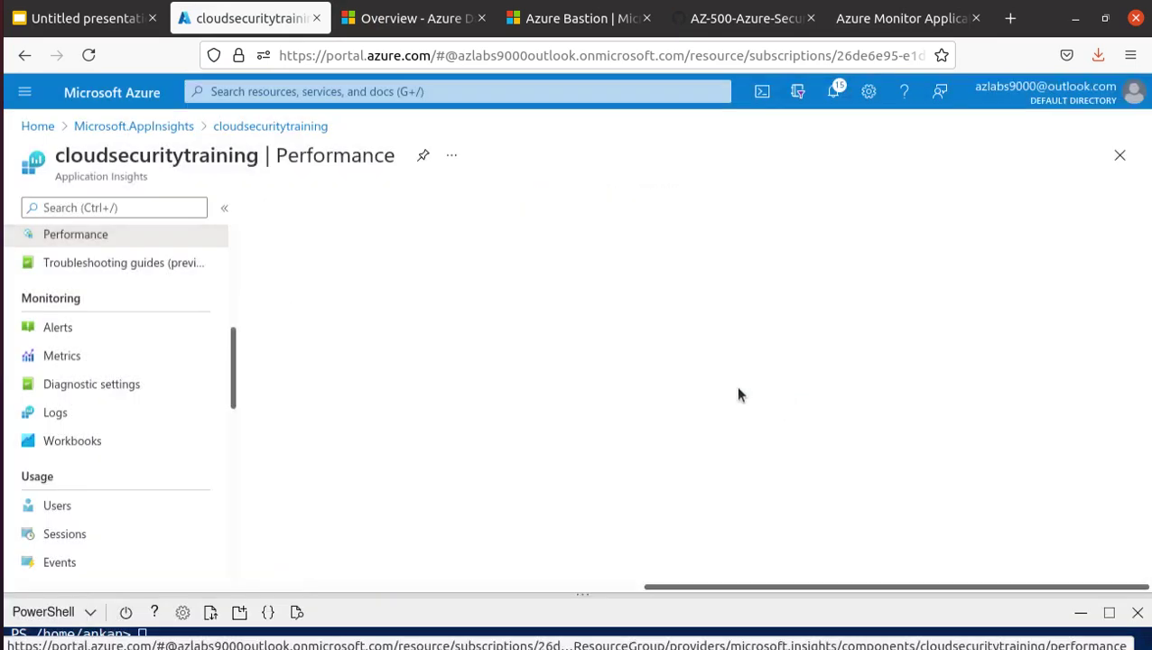
{"action": "scroll", "coordinate": [203, 270], "scroll_direction": "up", "scroll_amount": 3}
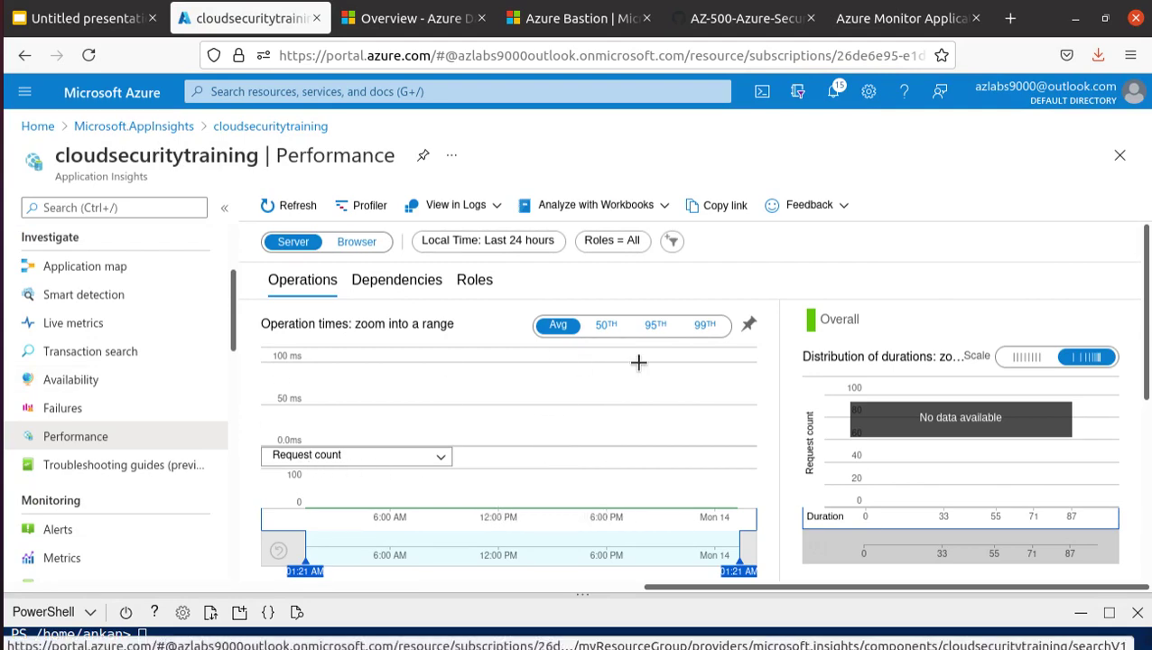
{"action": "scroll", "coordinate": [637, 363], "scroll_direction": "down", "scroll_amount": 3}
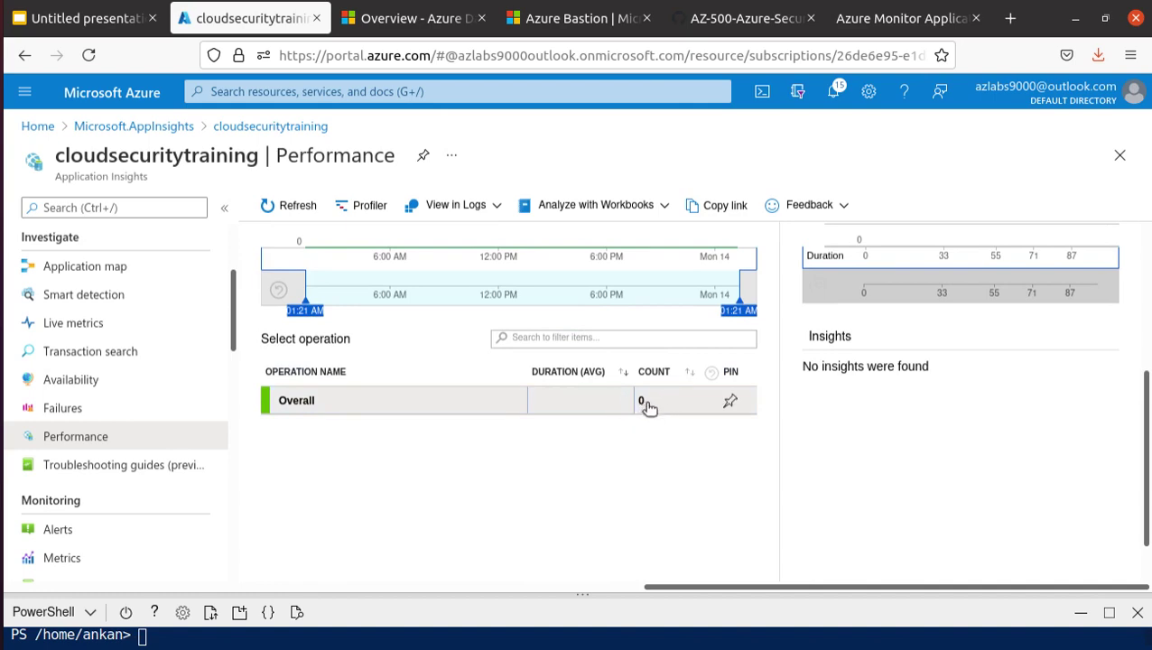
{"action": "scroll", "coordinate": [646, 405], "scroll_direction": "up", "scroll_amount": 3}
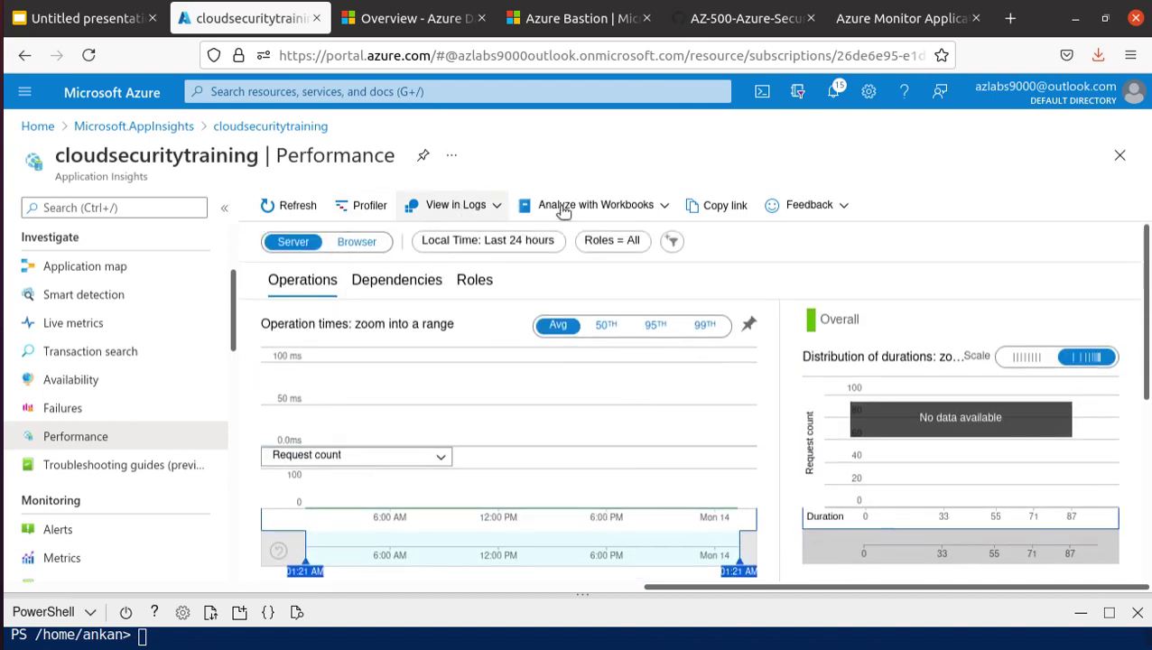
{"action": "scroll", "coordinate": [597, 377], "scroll_direction": "down", "scroll_amount": 3}
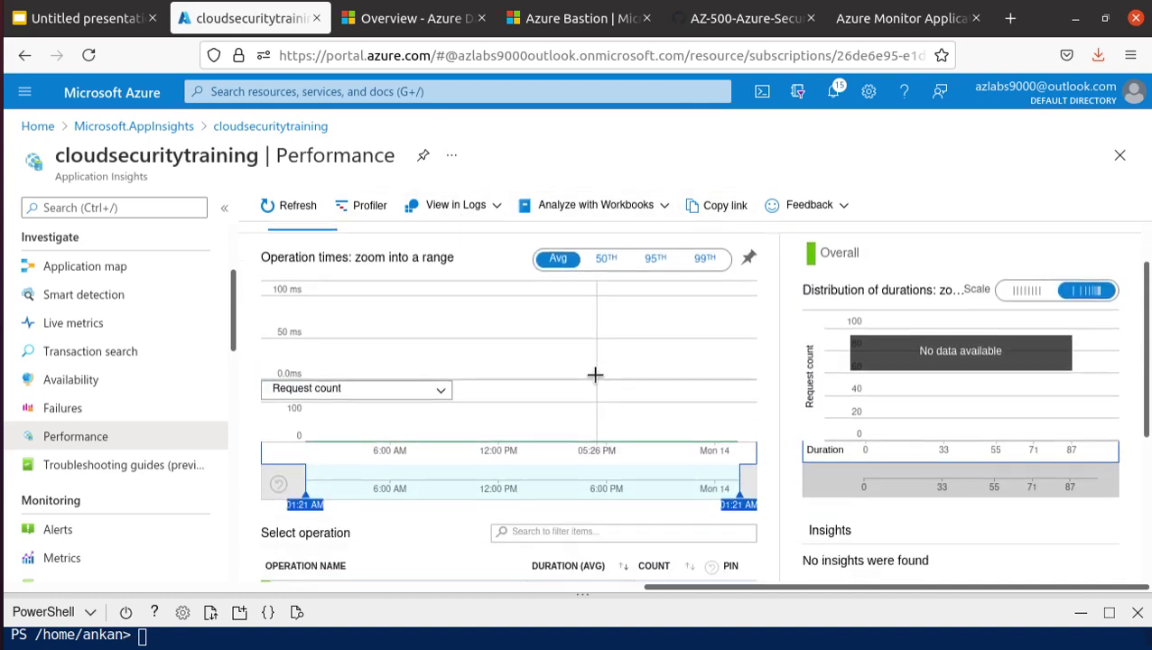
{"action": "scroll", "coordinate": [597, 377], "scroll_direction": "up", "scroll_amount": 3}
{"action": "left_click", "coordinate": [118, 409]}
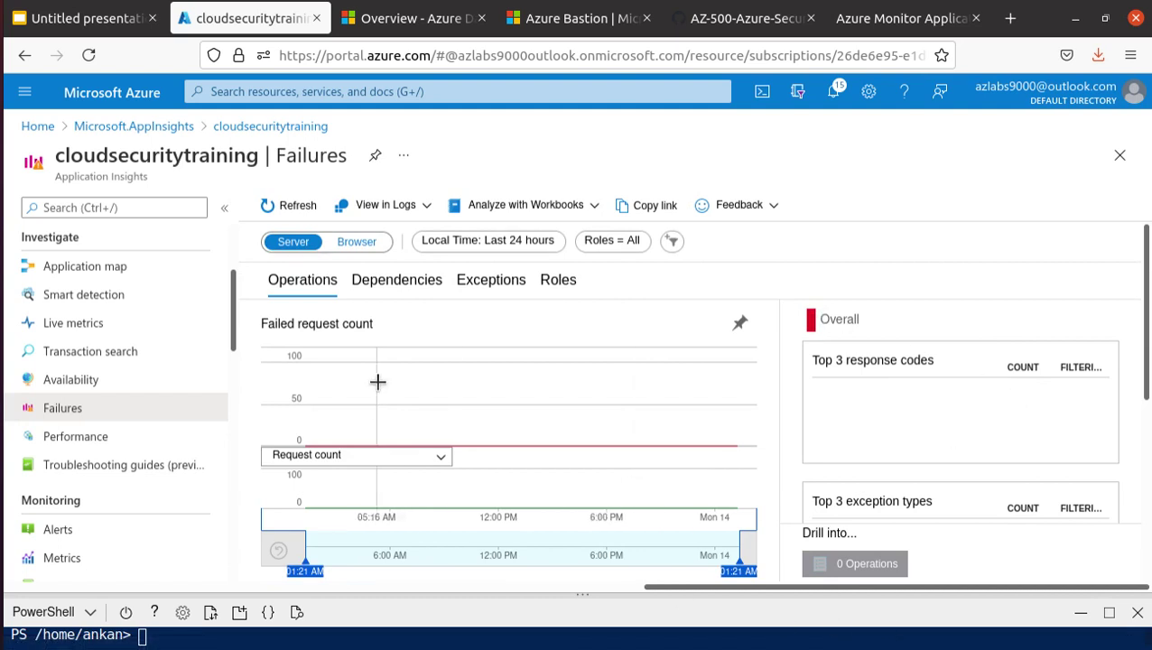
- Read through the AZ-500 lab instructions on GitHub
{"action": "scroll", "coordinate": [77, 397], "scroll_direction": "up", "scroll_amount": 3}
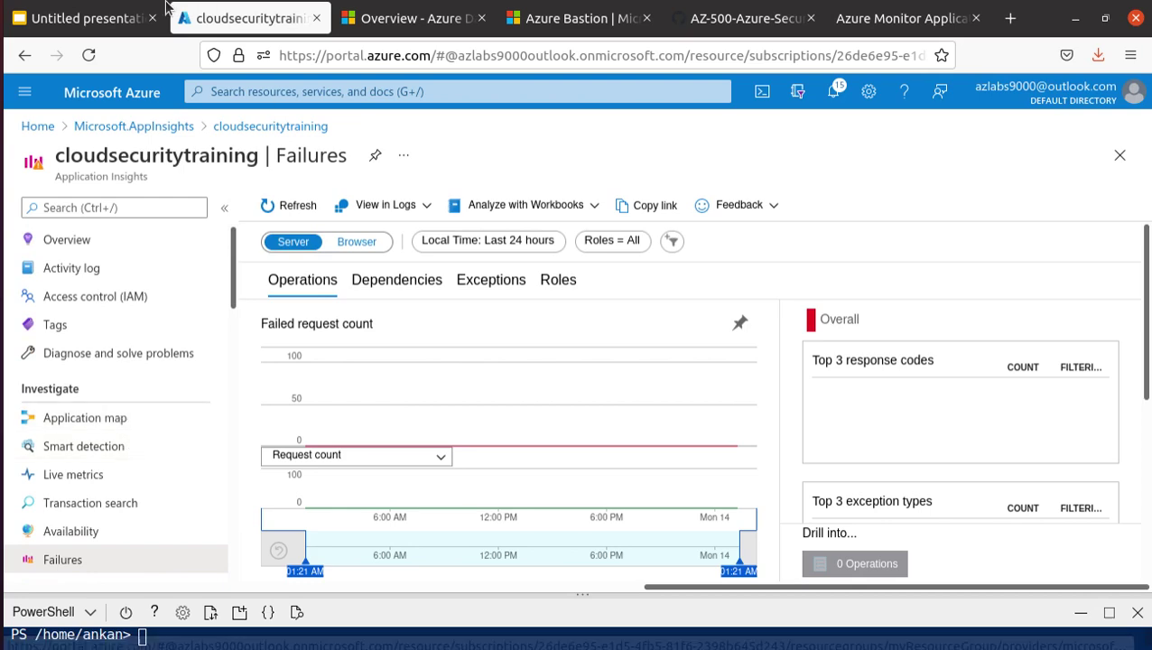
{"action": "left_click", "coordinate": [749, 19]}
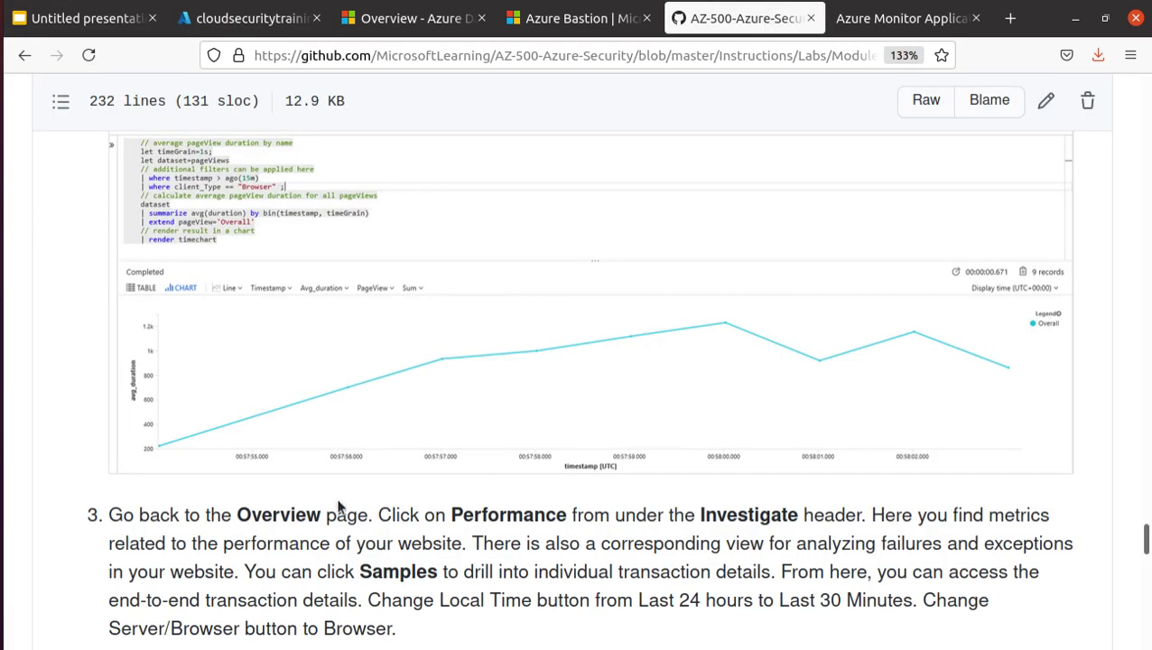
{"action": "scroll", "coordinate": [342, 503], "scroll_direction": "up", "scroll_amount": 5}
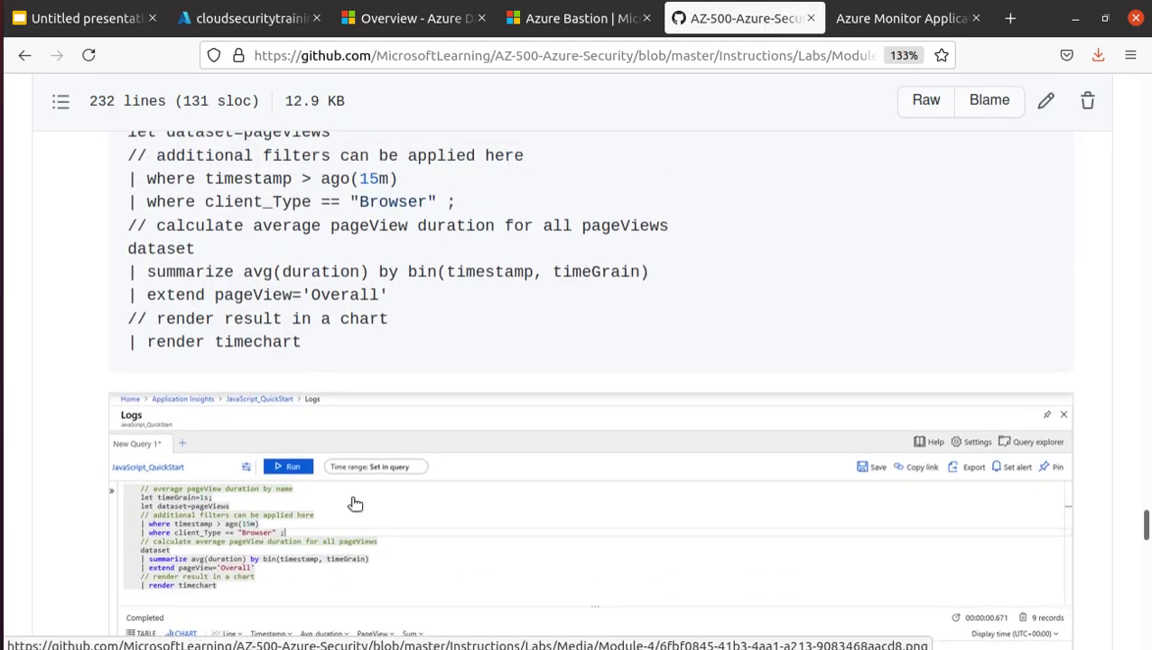
{"action": "scroll", "coordinate": [336, 595], "scroll_direction": "up", "scroll_amount": 5}
{"action": "scroll", "coordinate": [336, 596], "scroll_direction": "up", "scroll_amount": 3}
{"action": "scroll", "coordinate": [336, 582], "scroll_direction": "down", "scroll_amount": 6}
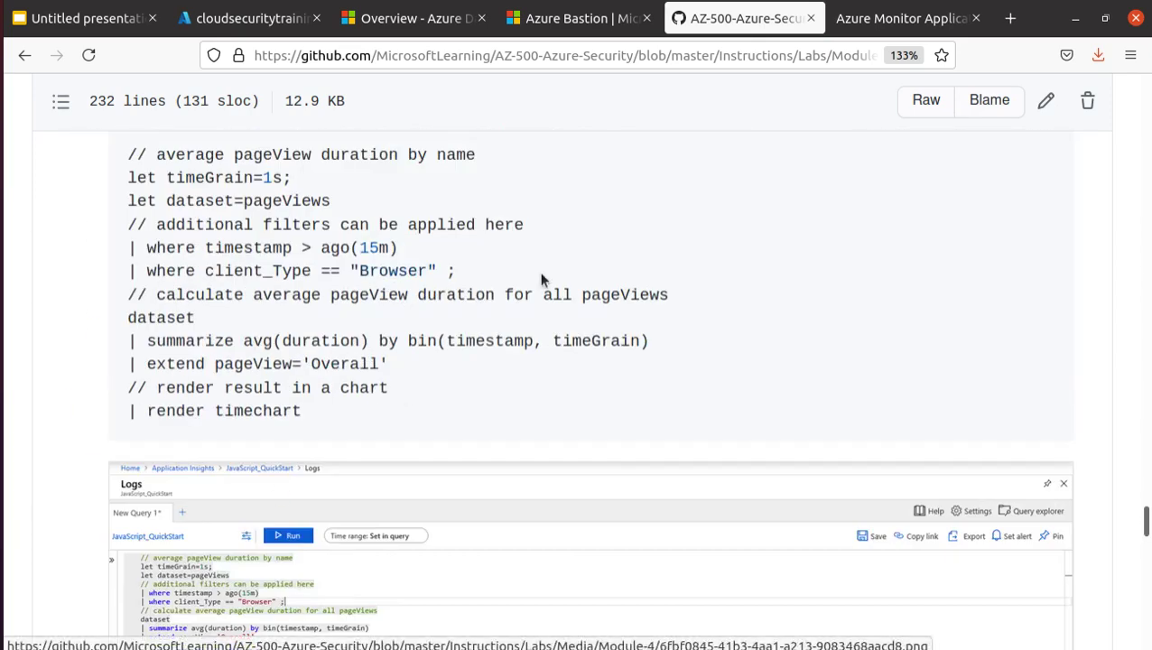
- Copy the connection string from the cloudsecuritytraining Overview
{"action": "left_click", "coordinate": [252, 20]}
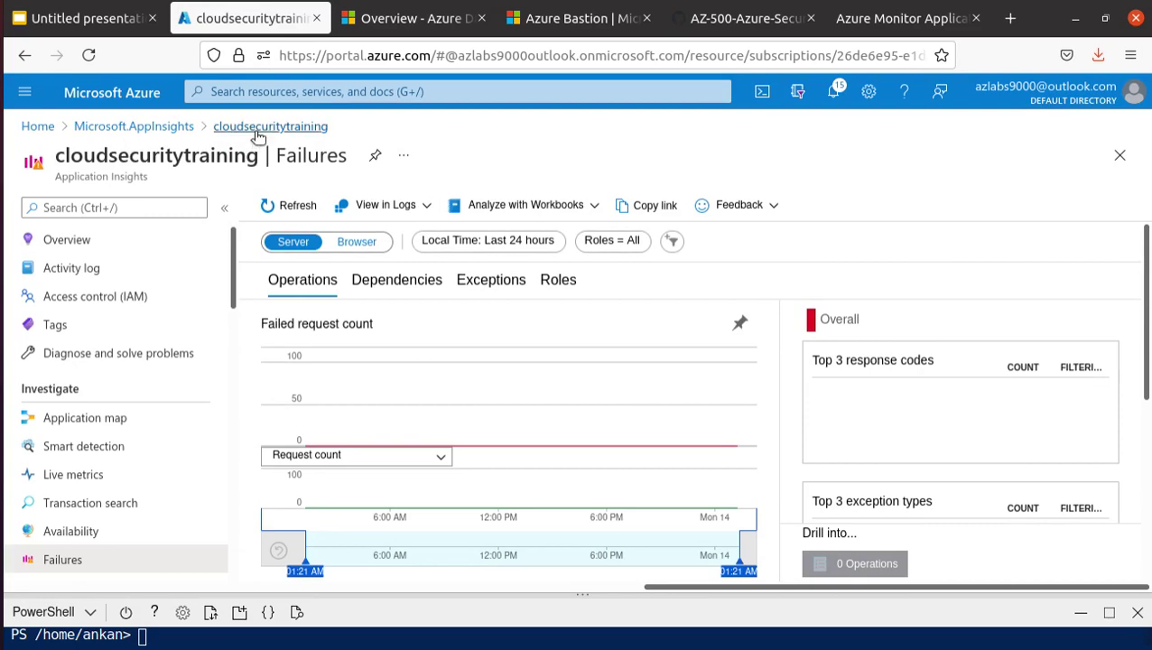
{"action": "left_click", "coordinate": [114, 240]}
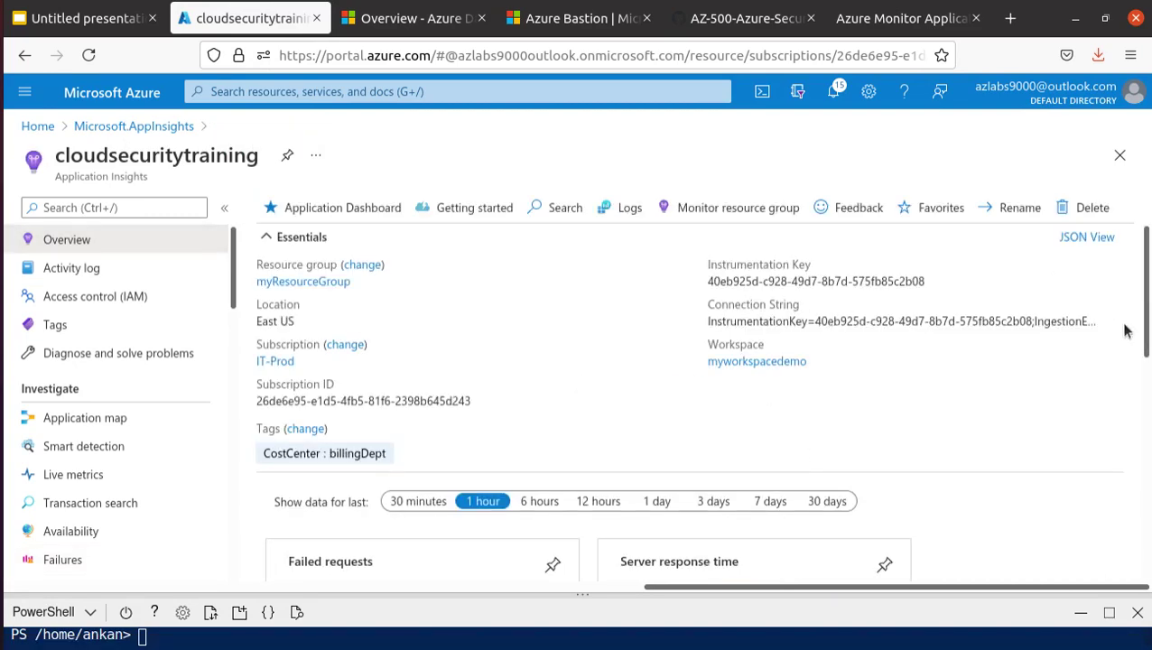
{"action": "left_click", "coordinate": [1111, 321]}
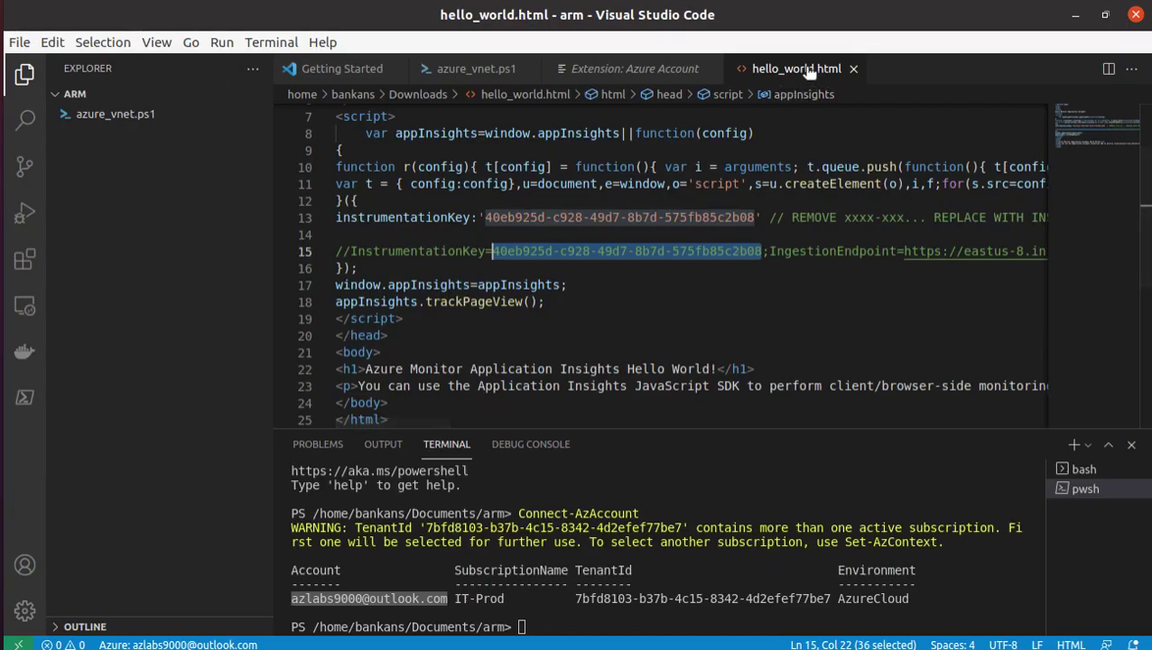
- Comment out line 13 and uncomment the connection-string line 15, then save hello_world.html
{"action": "left_click", "coordinate": [811, 345]}
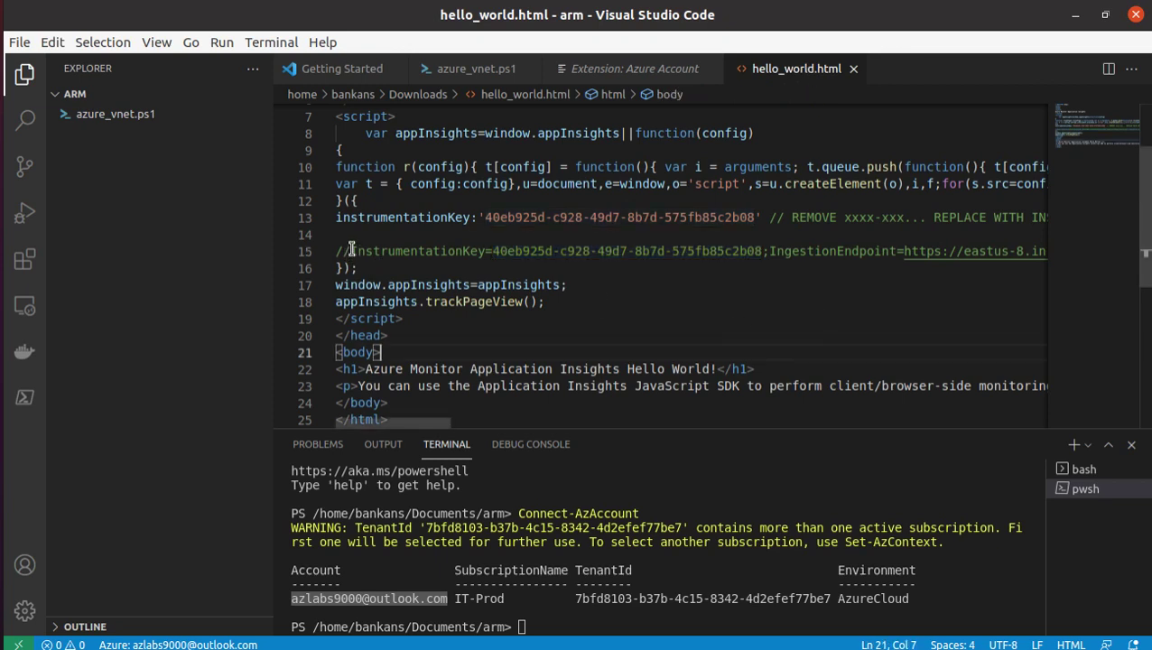
{"action": "left_click", "coordinate": [350, 250]}
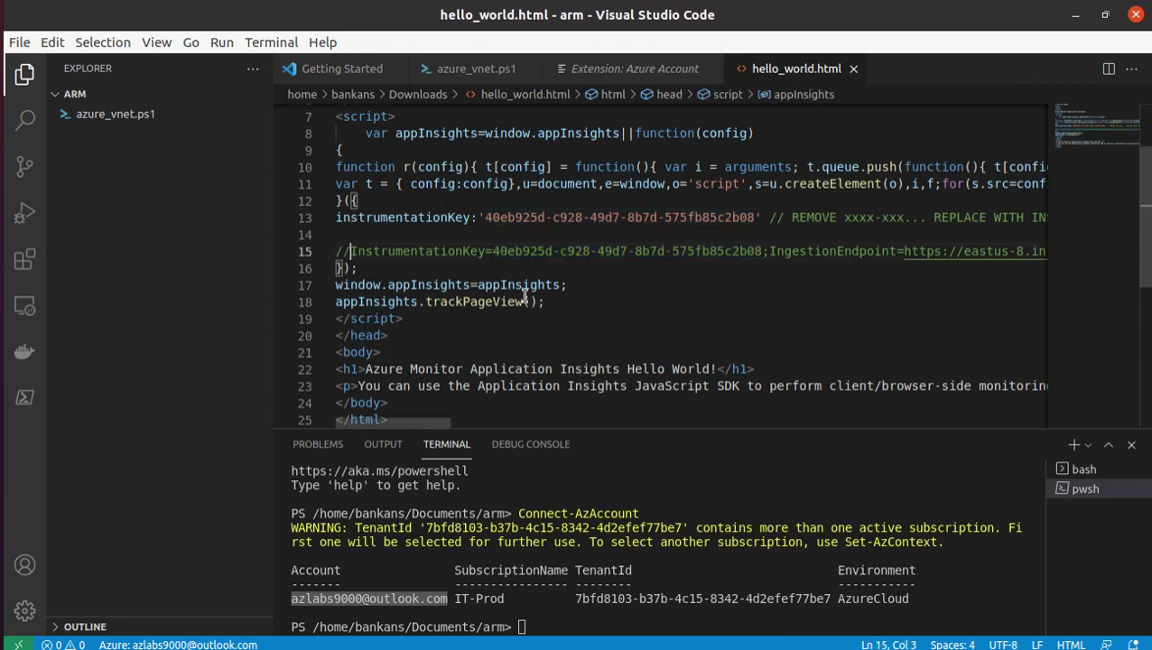
{"action": "left_click", "coordinate": [335, 218]}
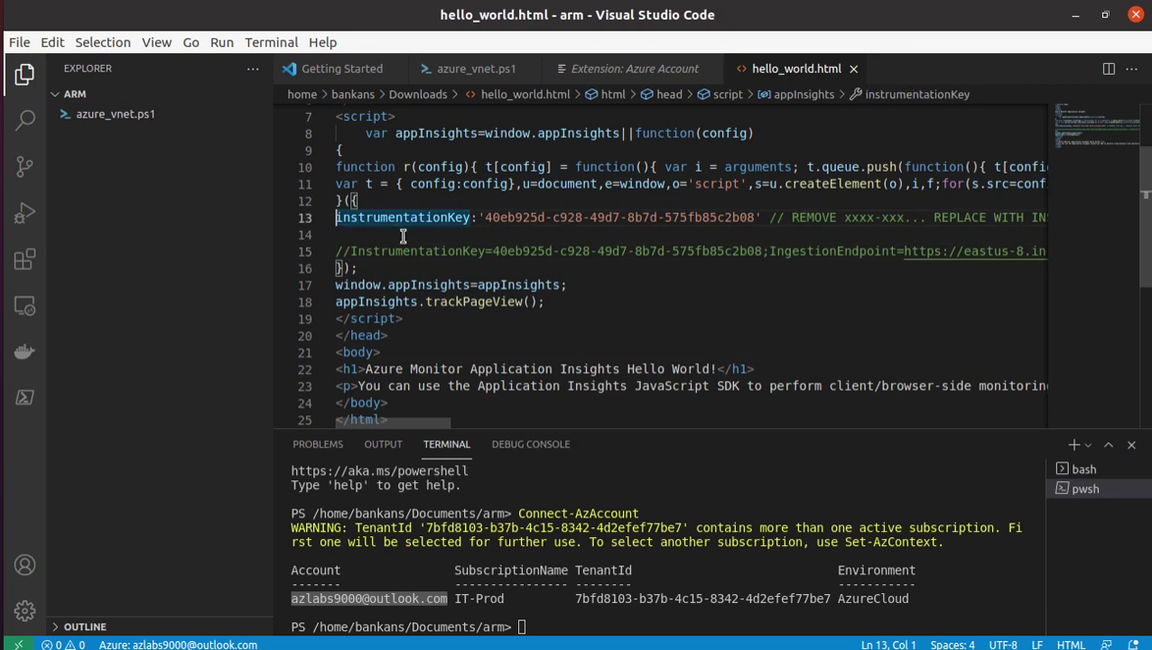
{"action": "type", "text": "//"}
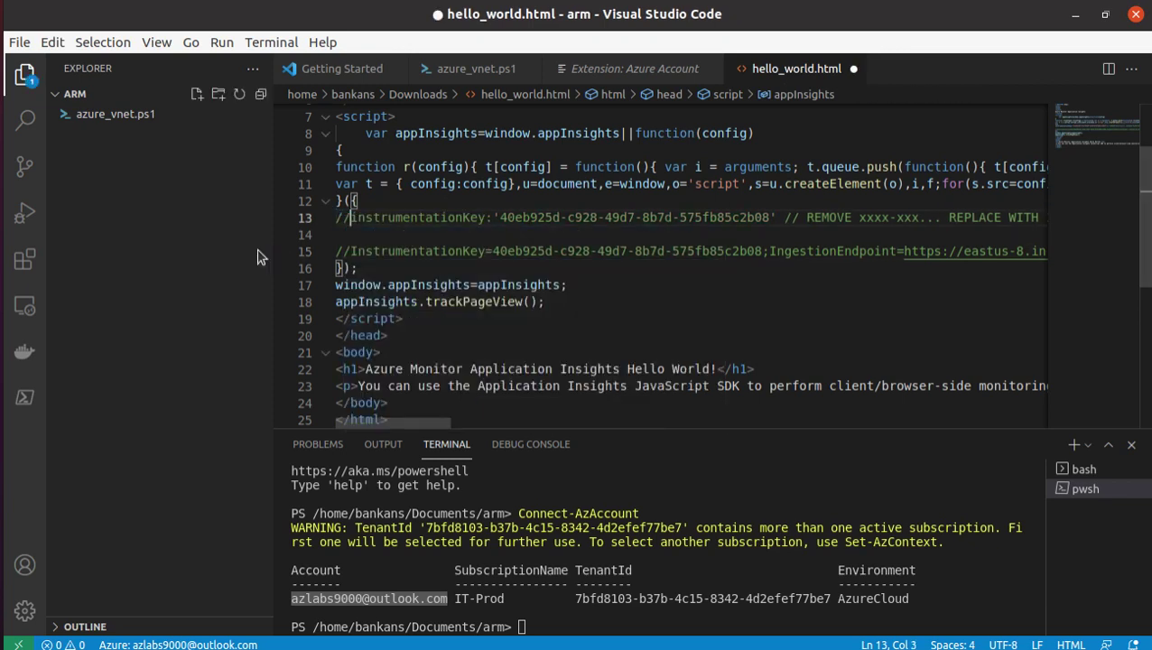
{"action": "key", "text": "Down"}
{"action": "key", "text": "Down"}
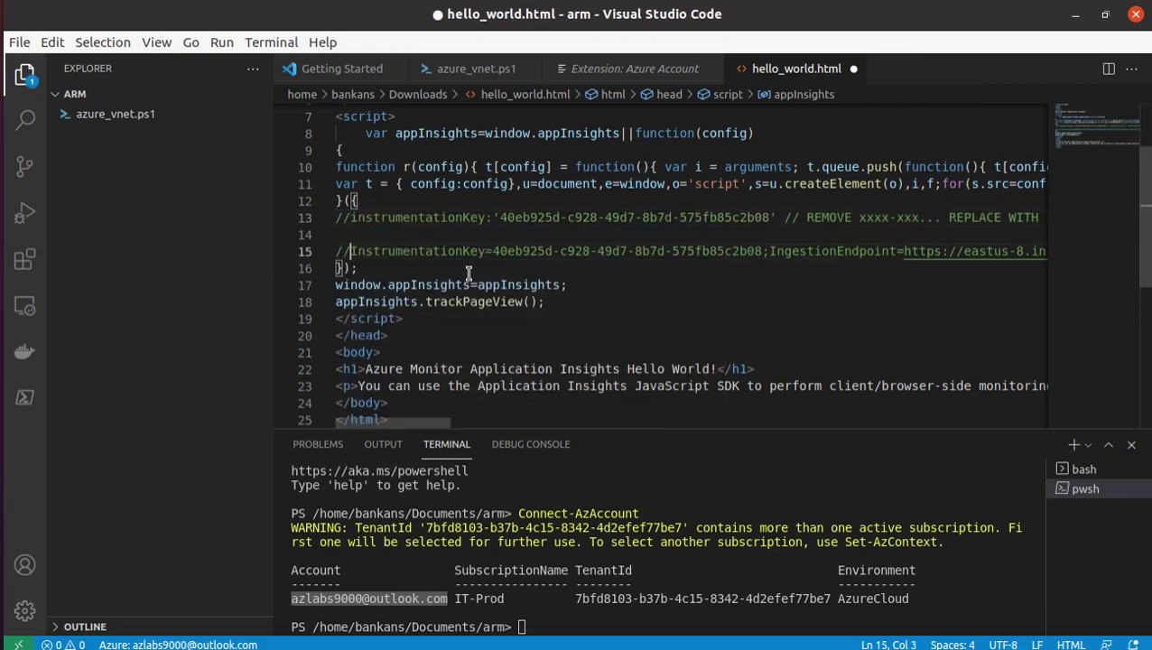
{"action": "key", "text": "BackSpace"}
{"action": "key", "text": "BackSpace"}
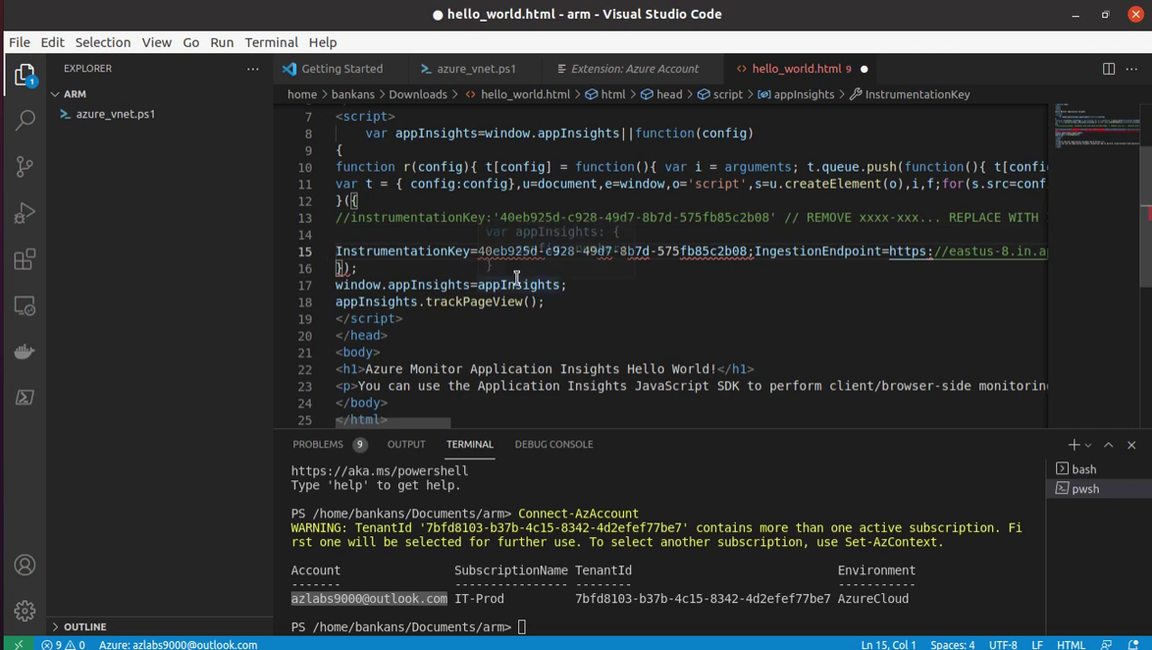
{"action": "key", "text": "ctrl+s"}
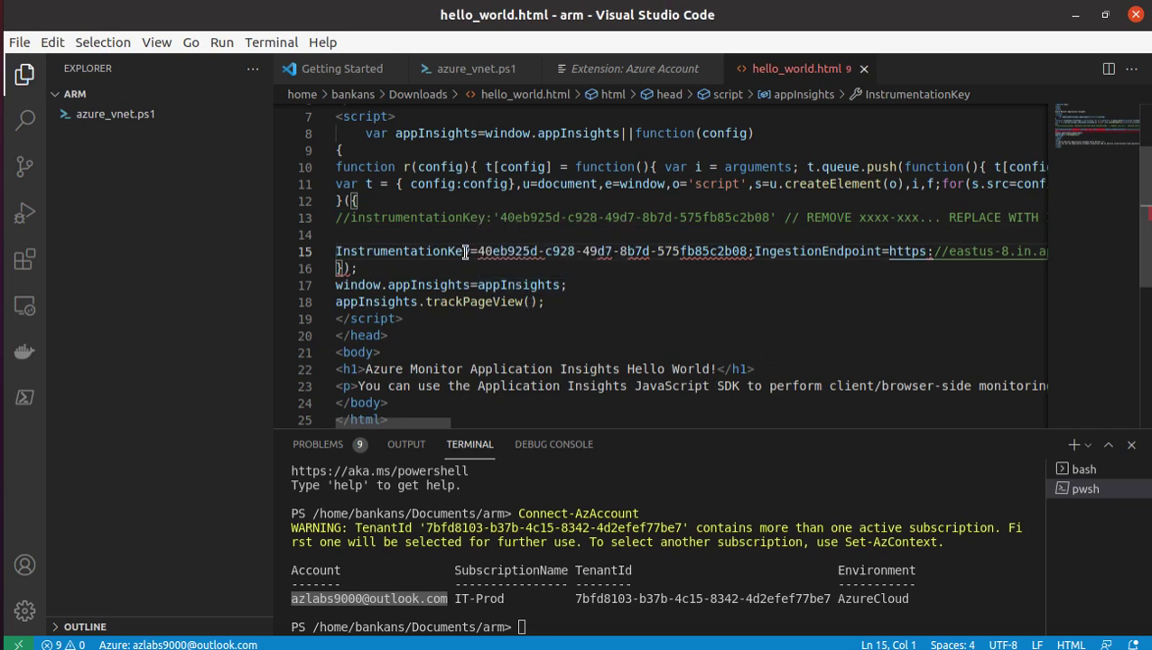
{"action": "mouse_move", "coordinate": [478, 251]}
- Reload the local hello_world page four times to send telemetry
{"action": "key", "text": "alt+Tab"}
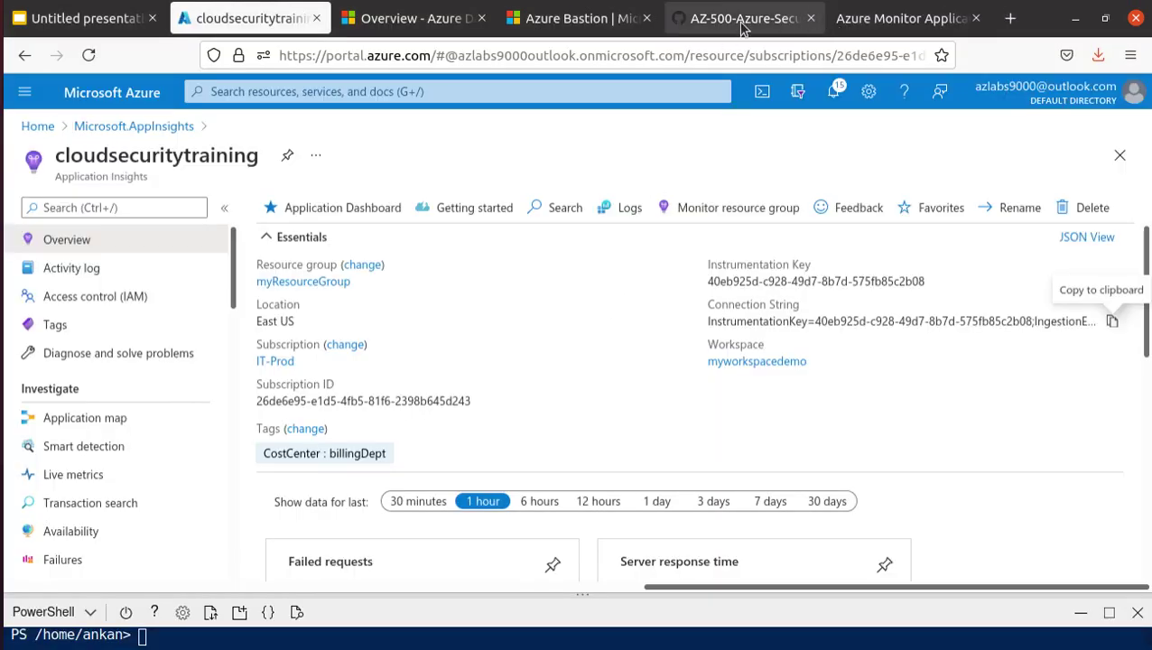
{"action": "left_click", "coordinate": [903, 20]}
{"action": "left_click", "coordinate": [89, 55]}
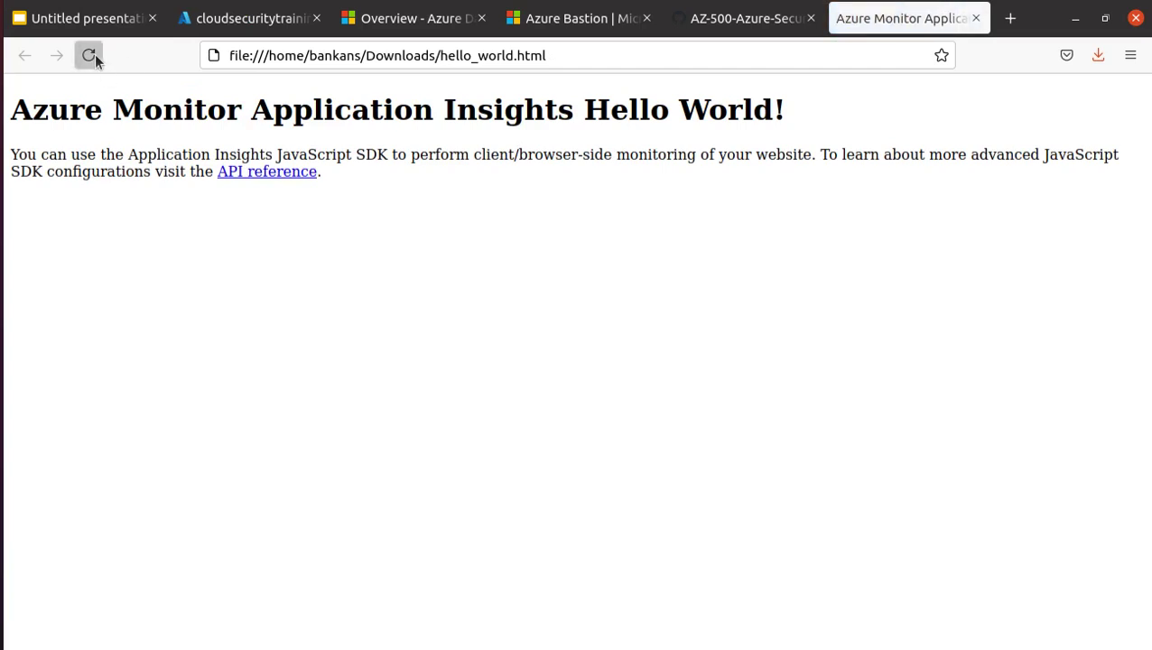
{"action": "left_click", "coordinate": [94, 55]}
{"action": "left_click", "coordinate": [95, 55]}
{"action": "left_click", "coordinate": [95, 55]}
- Wrap the line 15 connection-string value in single quotes
{"action": "key", "text": "alt+Tab"}
{"action": "left_click", "coordinate": [475, 250]}
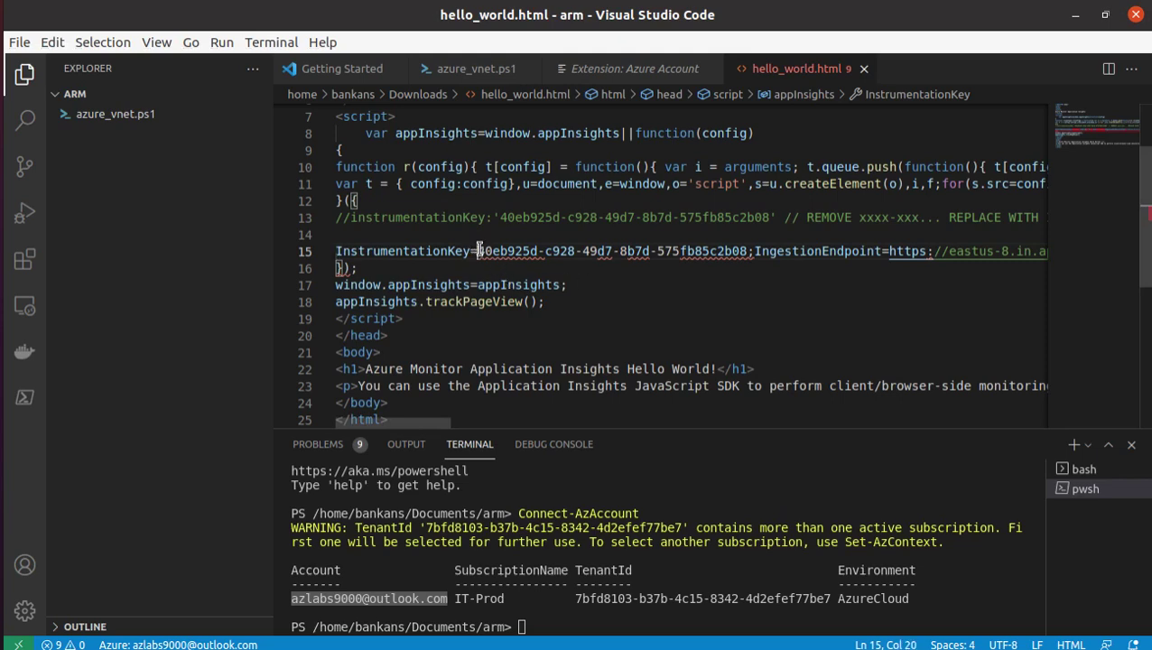
{"action": "type", "text": "'"}
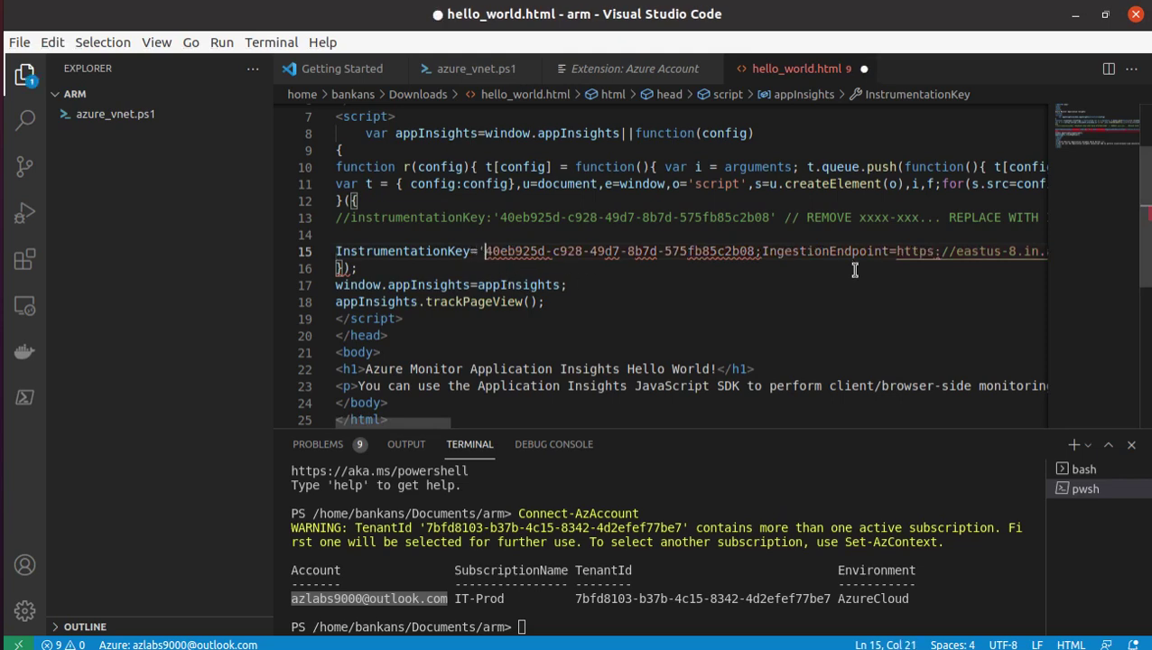
{"action": "left_click_drag", "start_coordinate": [445, 425], "coordinate": [567, 424]}
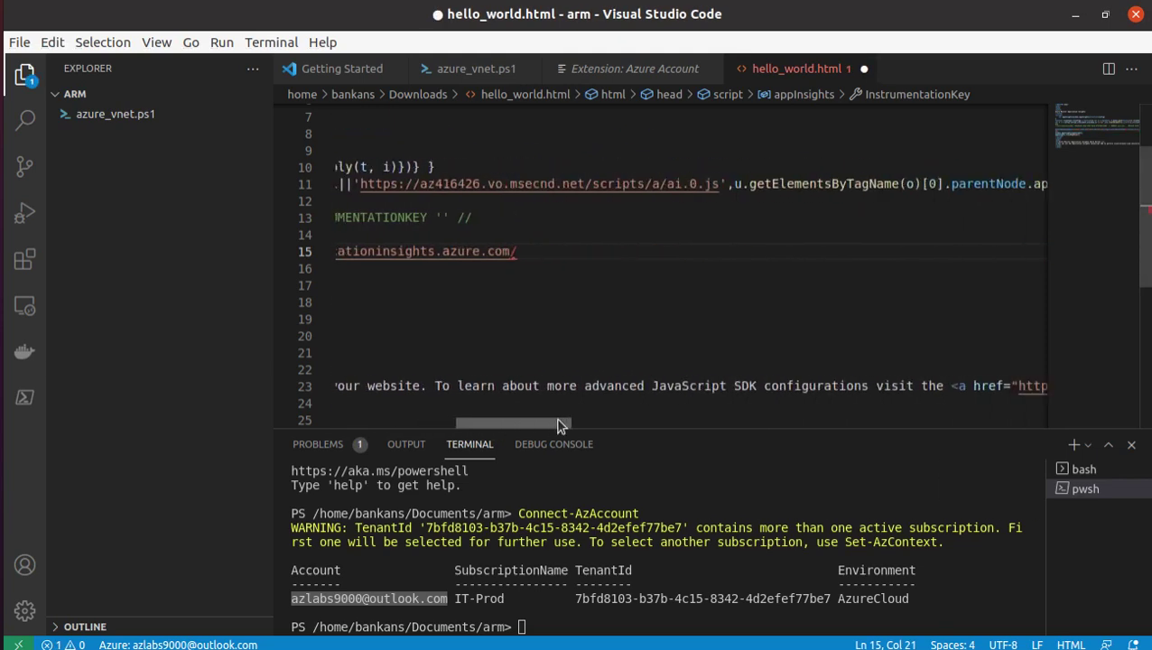
{"action": "left_click", "coordinate": [531, 245]}
{"action": "type", "text": "'"}
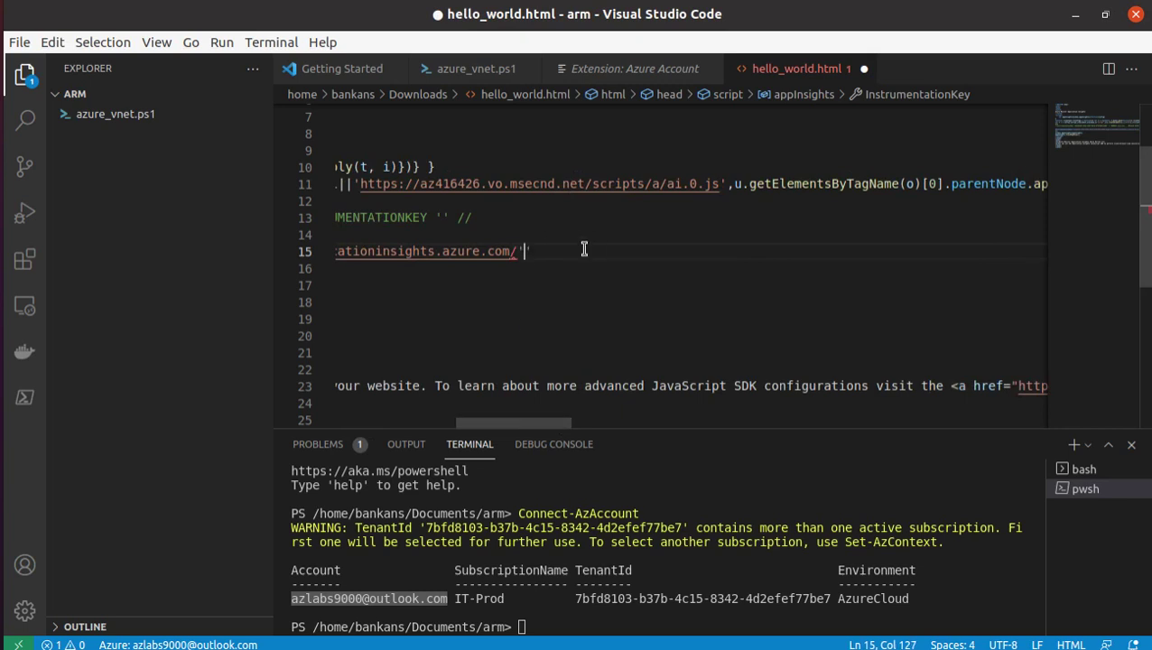
{"action": "key", "text": "BackSpace"}
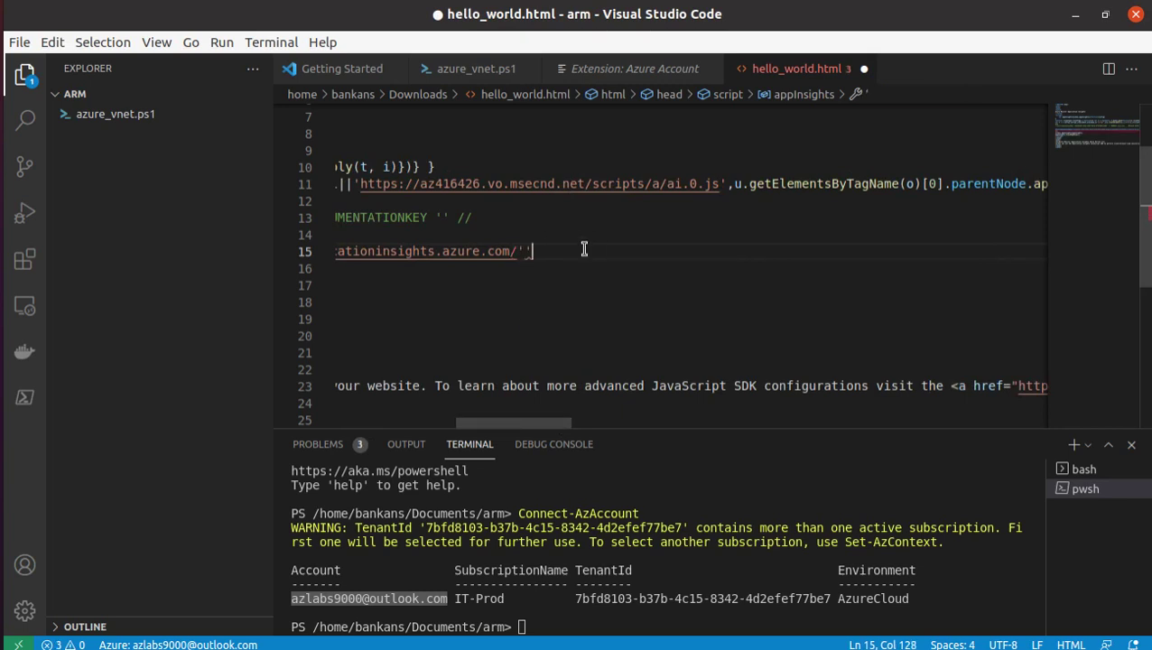
{"action": "type", "text": "'"}
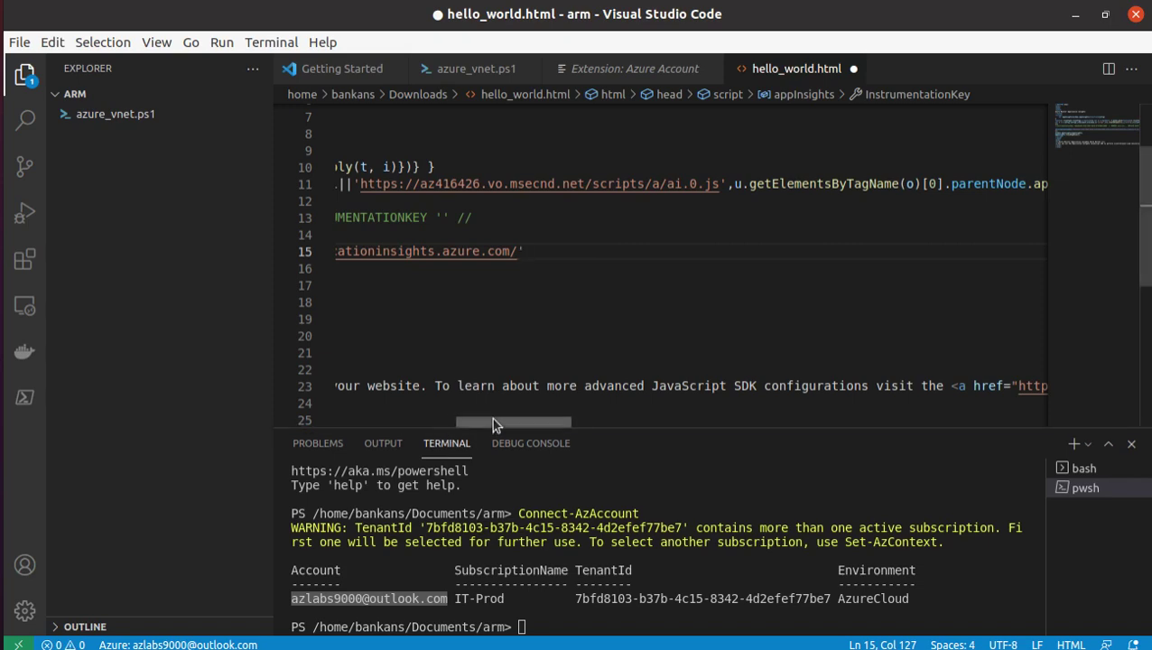
{"action": "left_click_drag", "start_coordinate": [491, 422], "coordinate": [330, 421]}
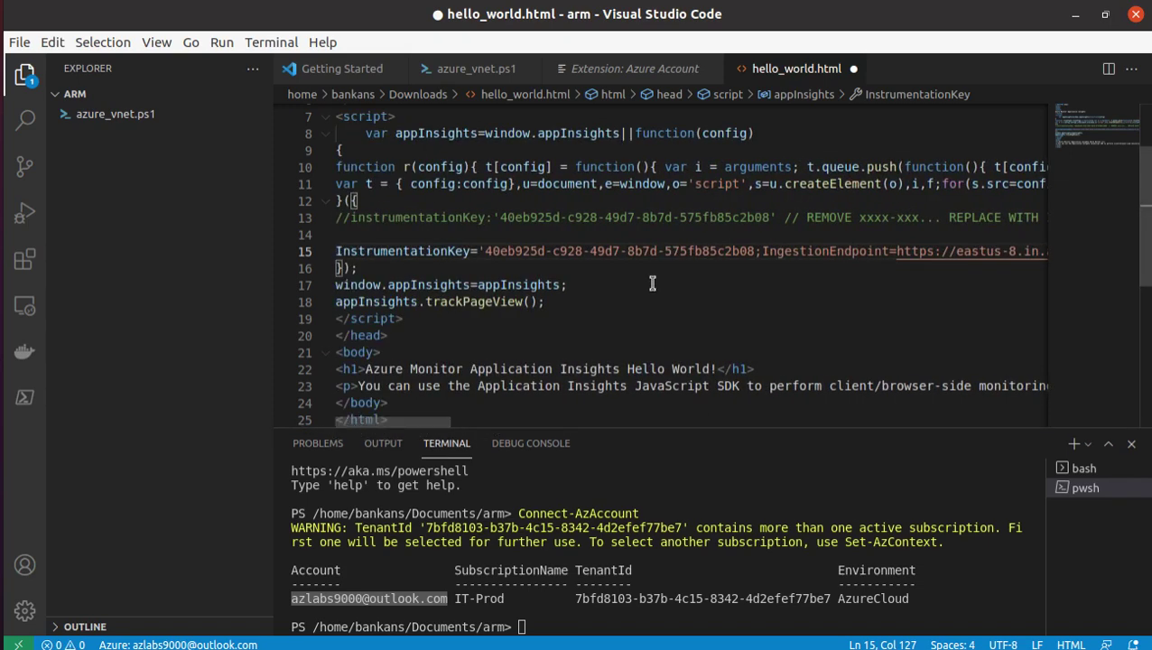
{"action": "key", "text": "alt+Tab"}
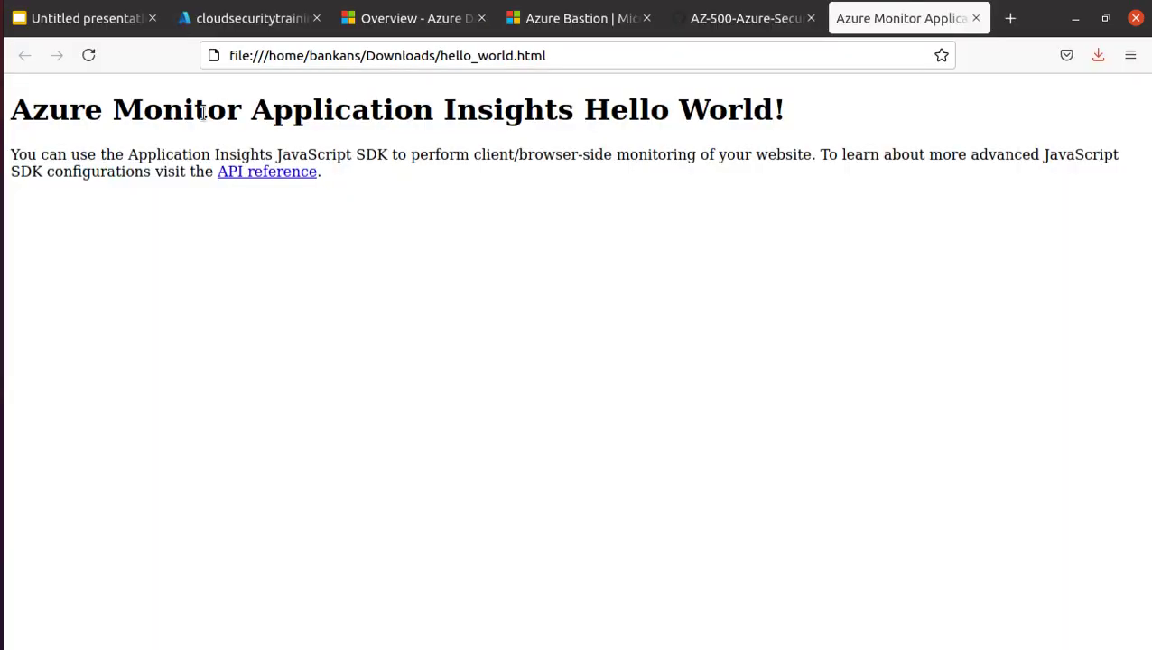
- Reload hello_world five times, then return to the cloudsecuritytraining Overview charts
{"action": "left_click", "coordinate": [93, 52]}
{"action": "left_click", "coordinate": [92, 52]}
{"action": "left_click", "coordinate": [92, 51]}
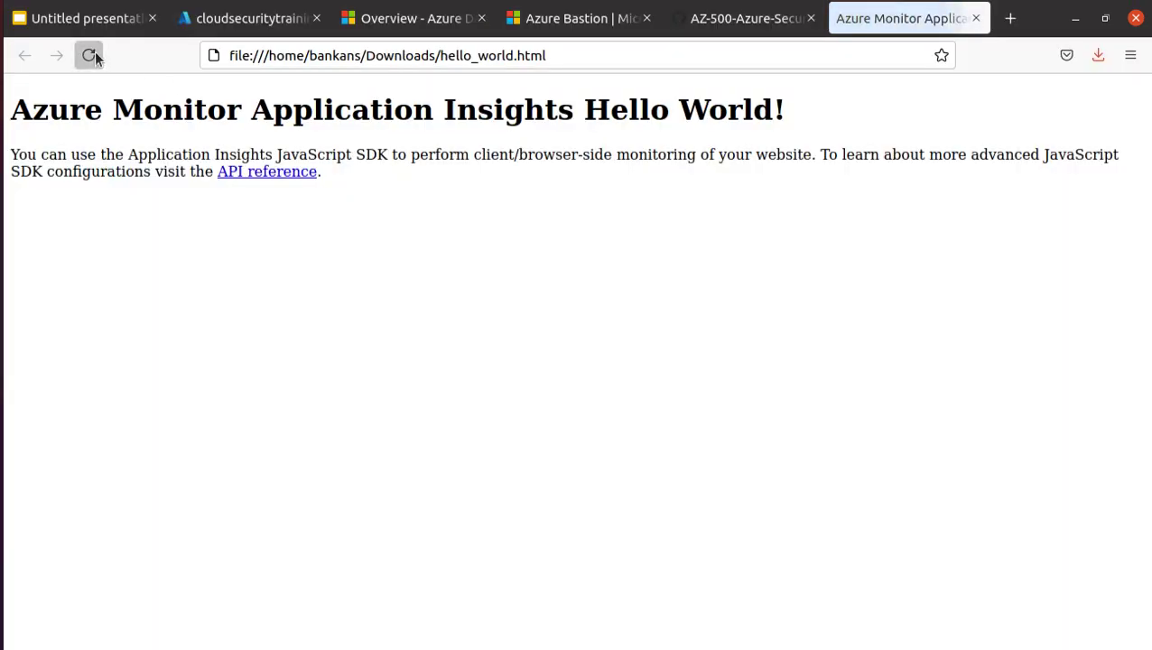
{"action": "left_click", "coordinate": [95, 52]}
{"action": "left_click", "coordinate": [95, 55]}
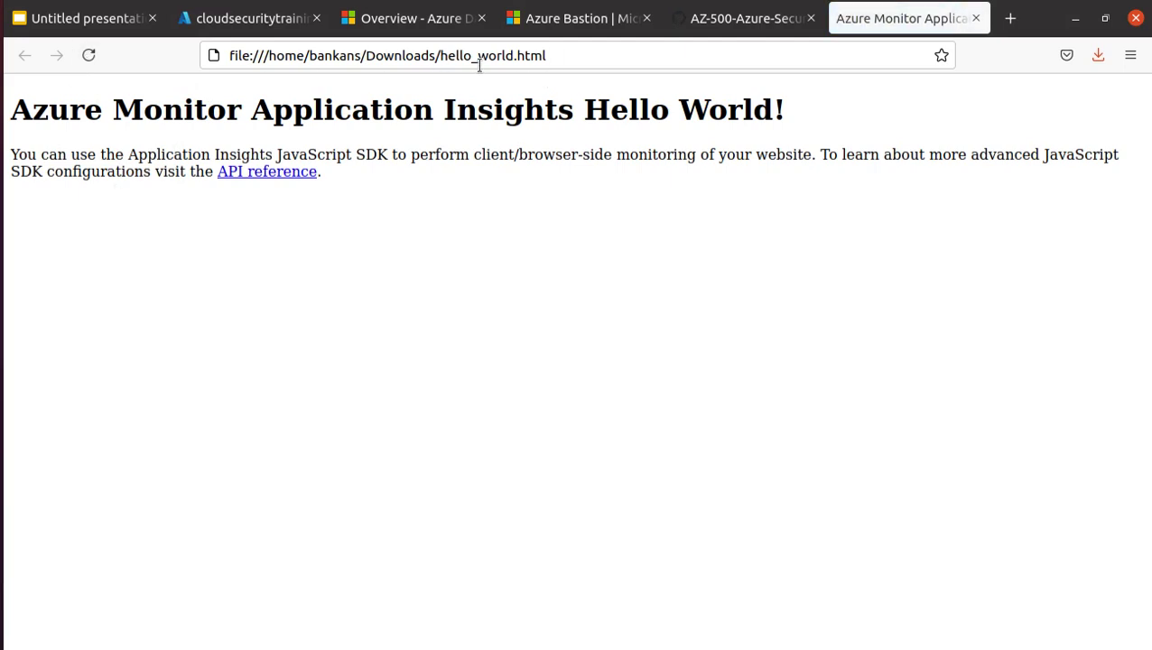
{"action": "left_click", "coordinate": [255, 19]}
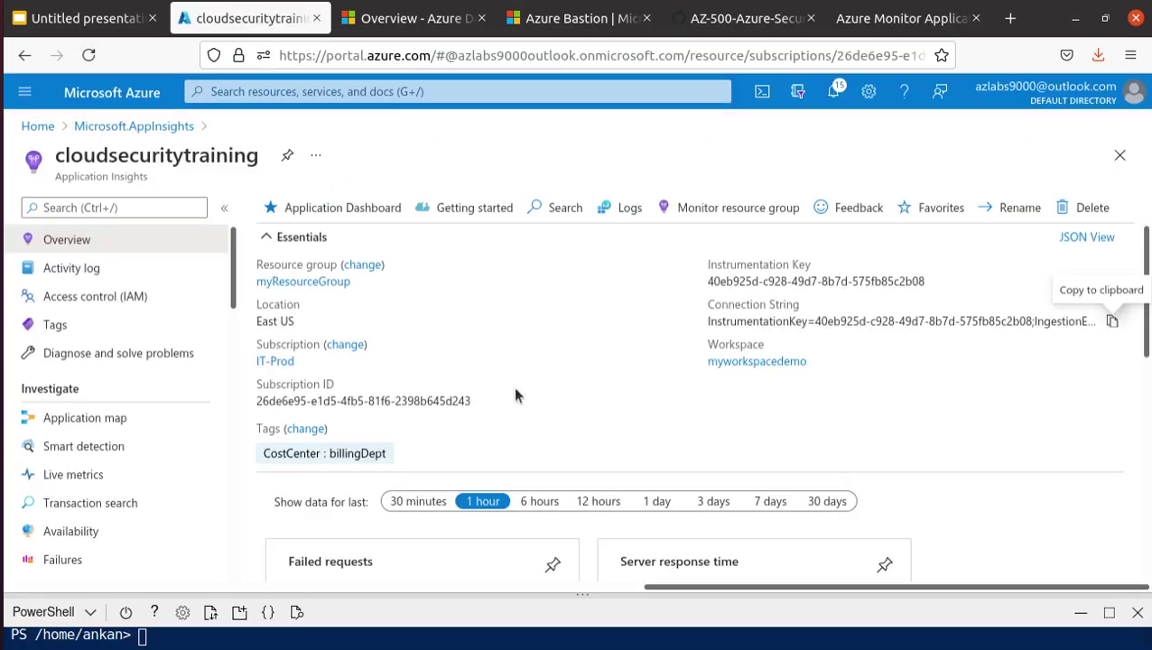
{"action": "scroll", "coordinate": [514, 394], "scroll_direction": "down", "scroll_amount": 2}
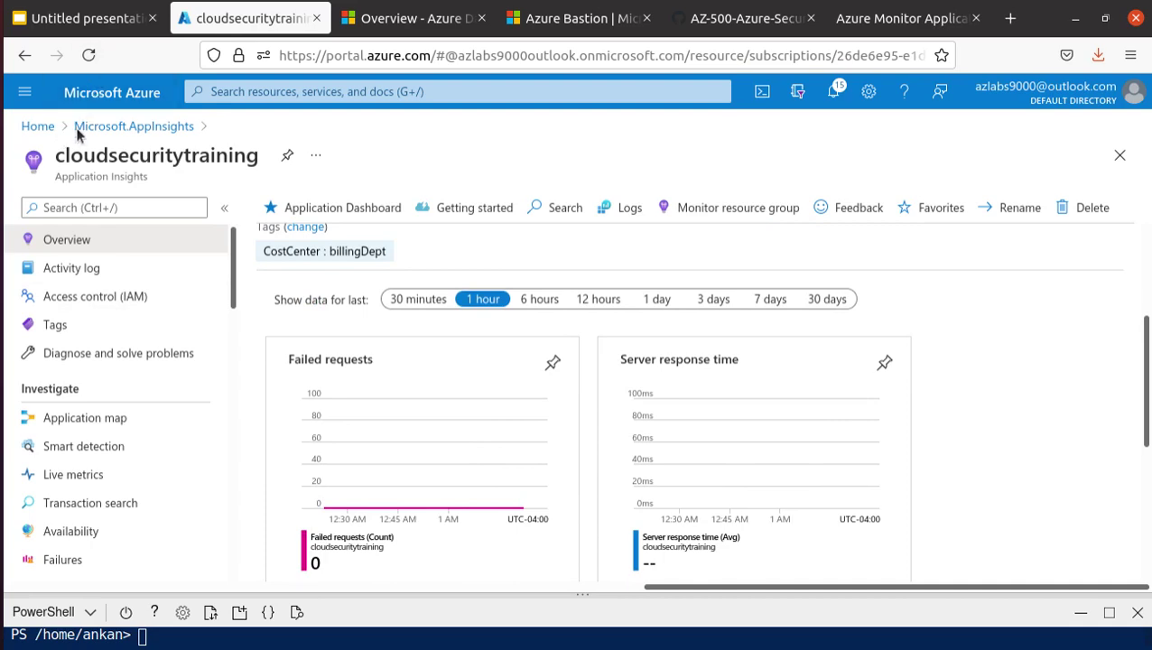
- Reload the Overview, leaving the page, and review charts still showing 0 failed and server requests
{"action": "left_click", "coordinate": [88, 55]}
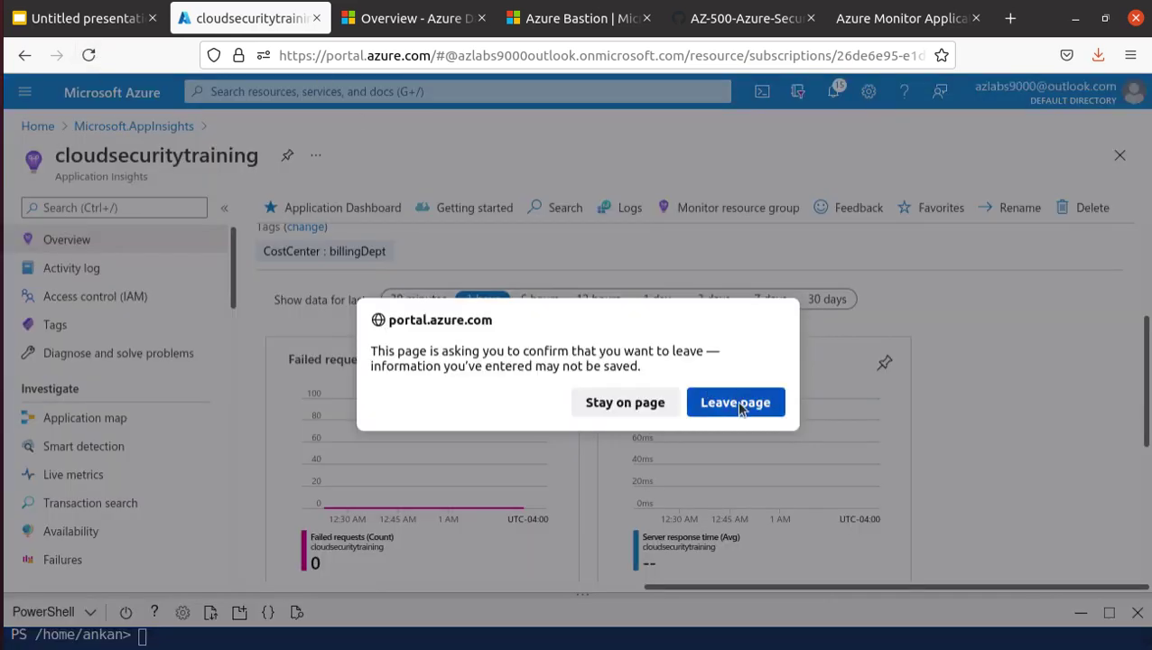
{"action": "left_click", "coordinate": [710, 408]}
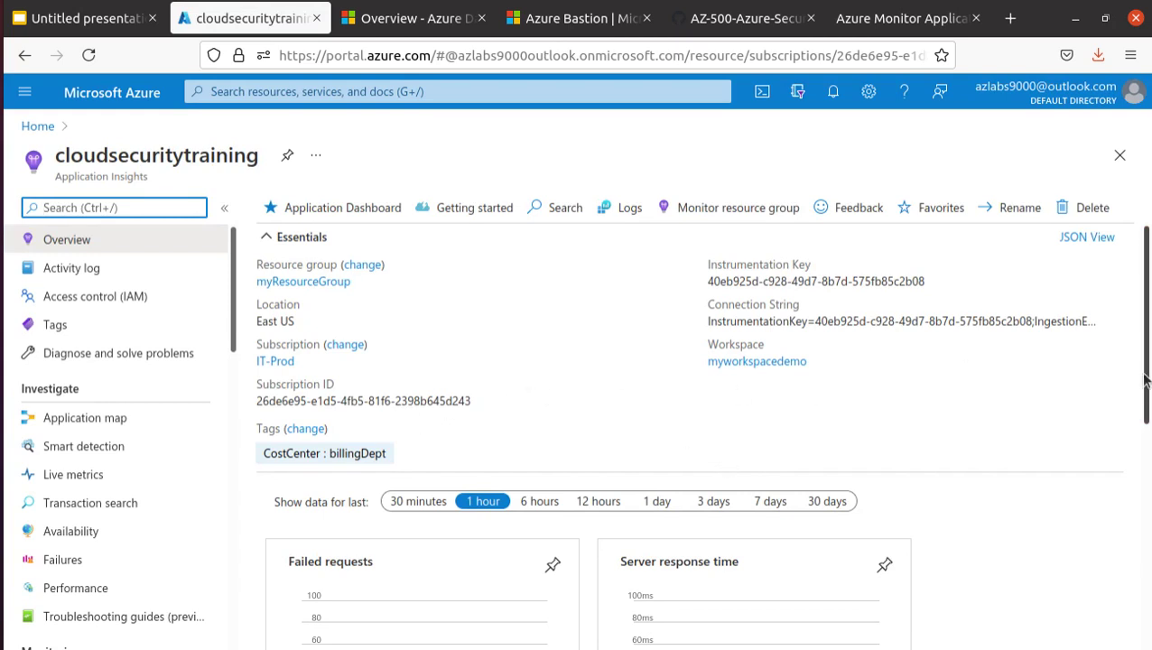
{"action": "left_click_drag", "start_coordinate": [1148, 385], "coordinate": [1147, 492]}
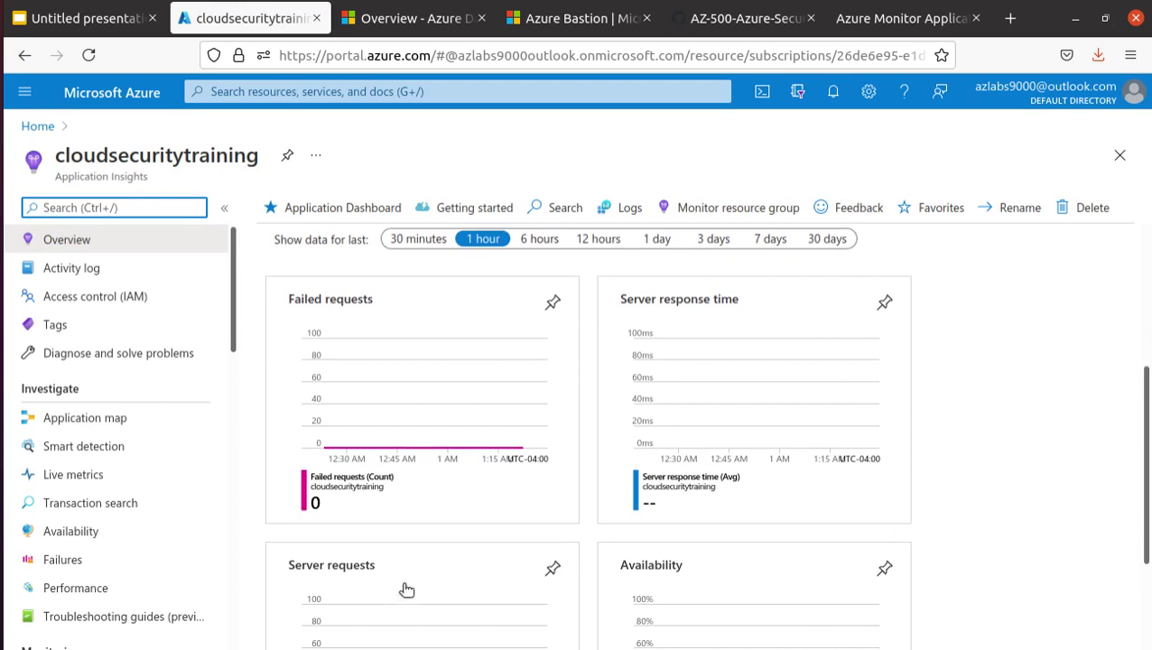
{"action": "scroll", "coordinate": [549, 486], "scroll_direction": "down", "scroll_amount": 3}
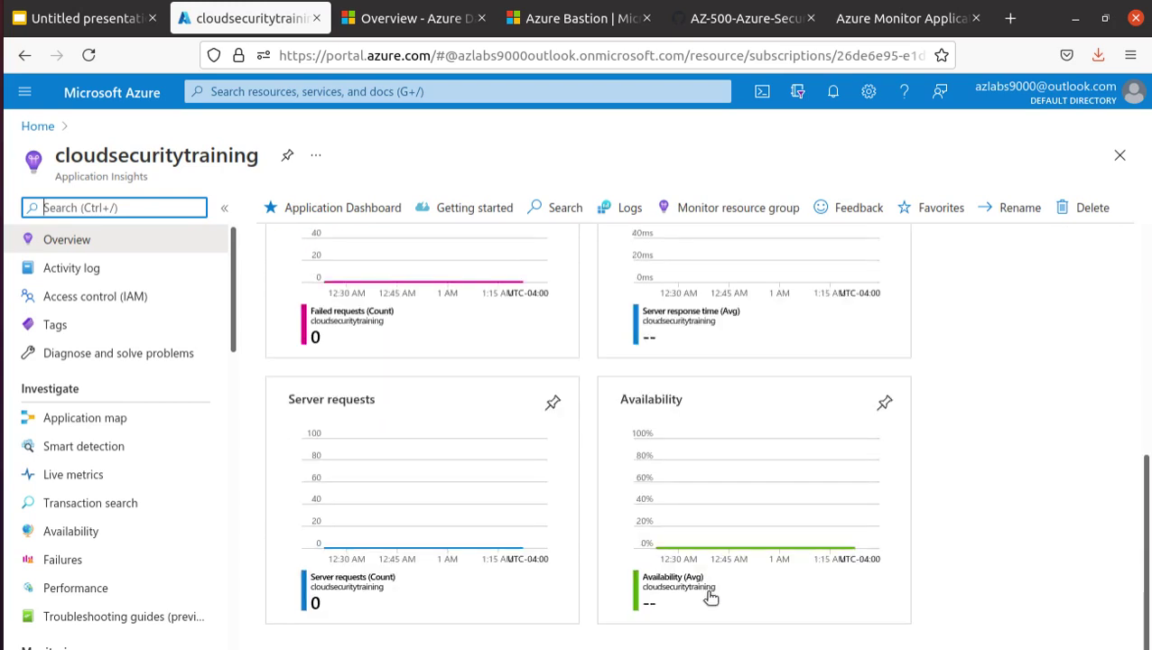
{"action": "scroll", "coordinate": [229, 496], "scroll_direction": "down", "scroll_amount": 4}
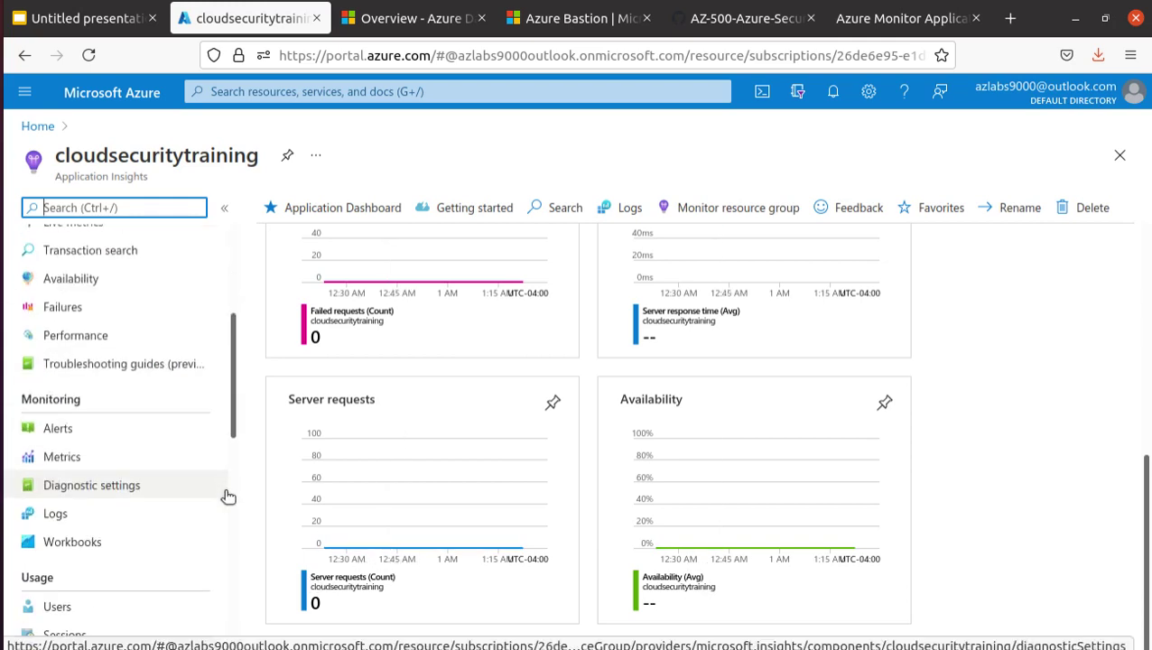
{"action": "scroll", "coordinate": [229, 496], "scroll_direction": "down", "scroll_amount": 3}
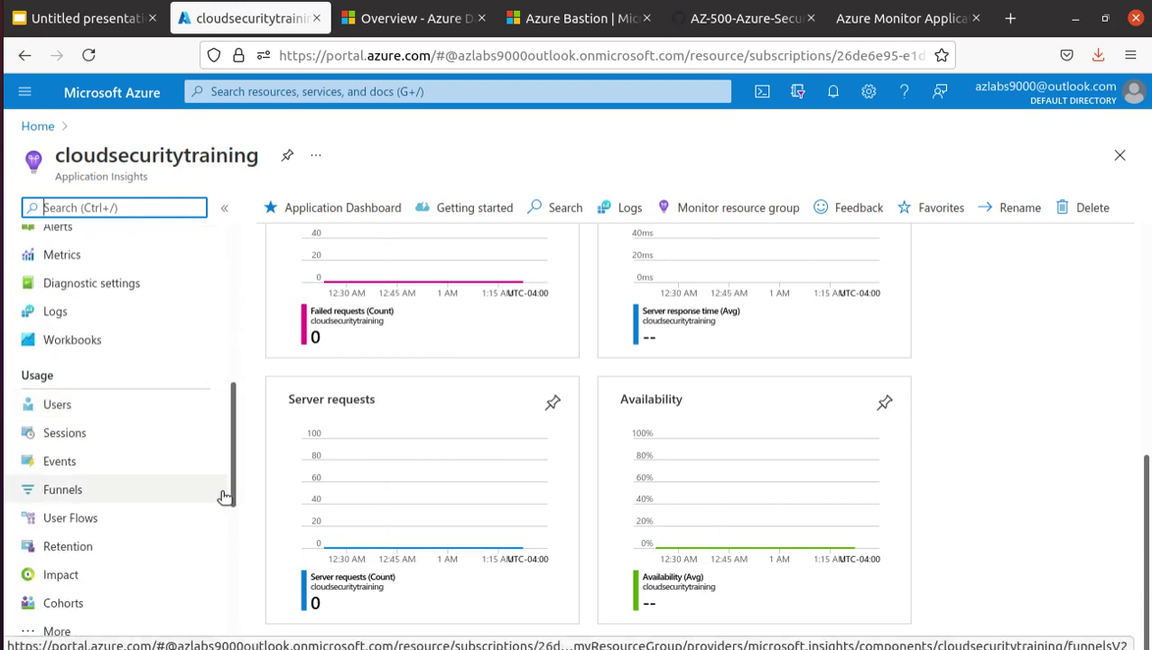
- Open Logs, dismiss the query gallery, and delete the wrongly pasted connection string
{"action": "left_click", "coordinate": [629, 211]}
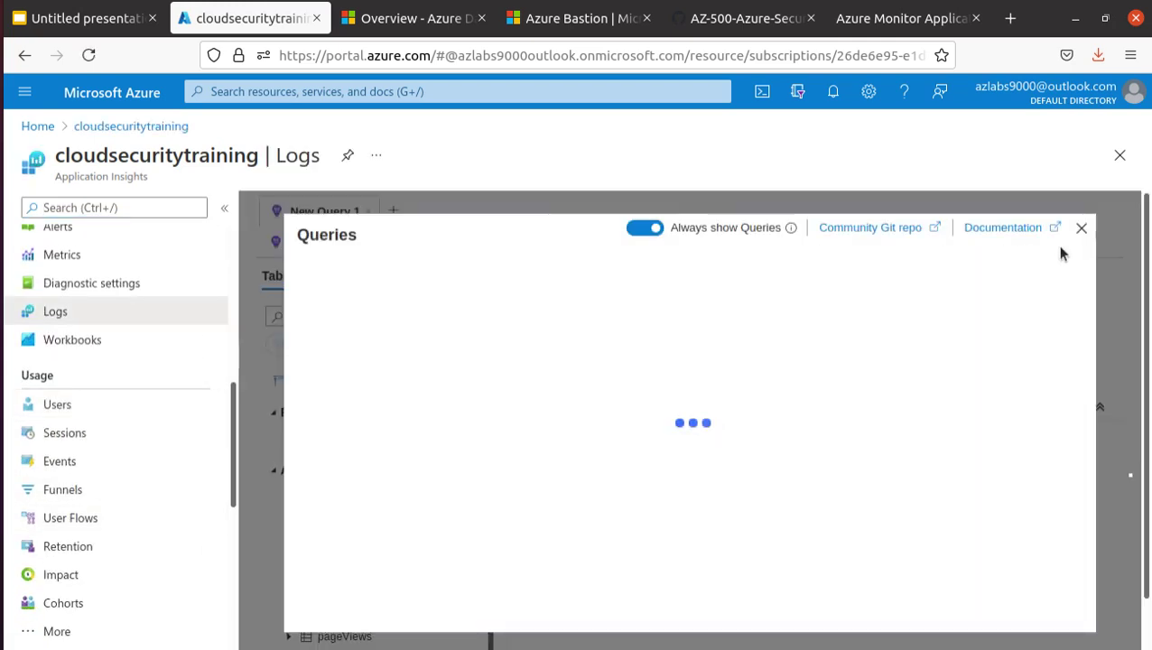
{"action": "left_click", "coordinate": [1081, 227]}
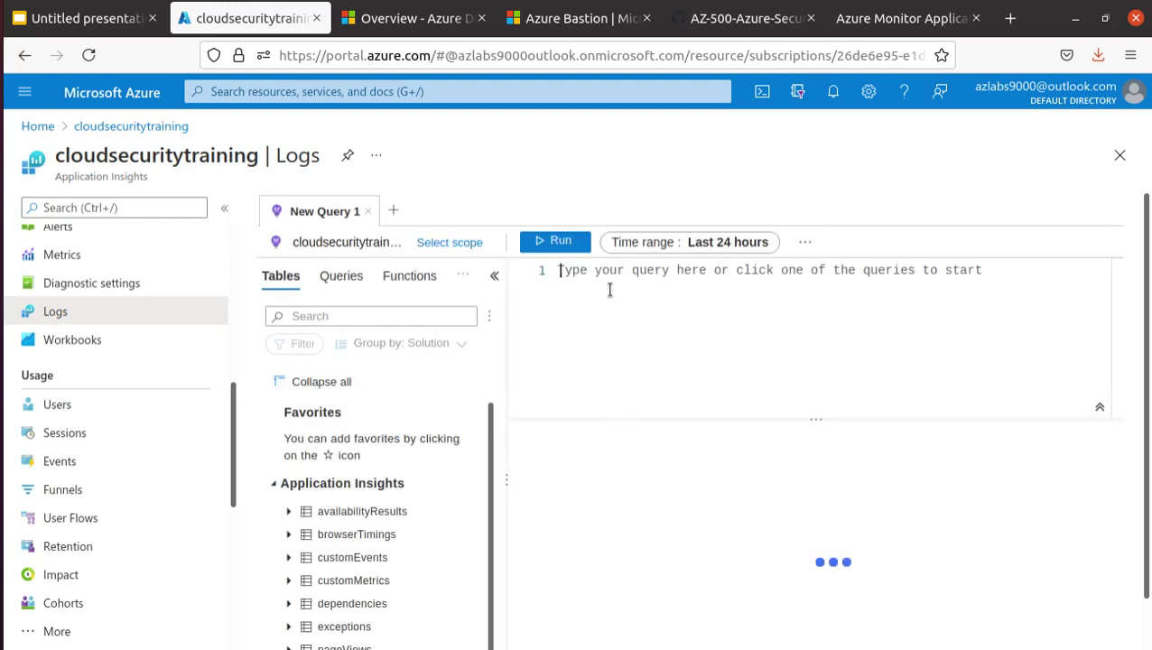
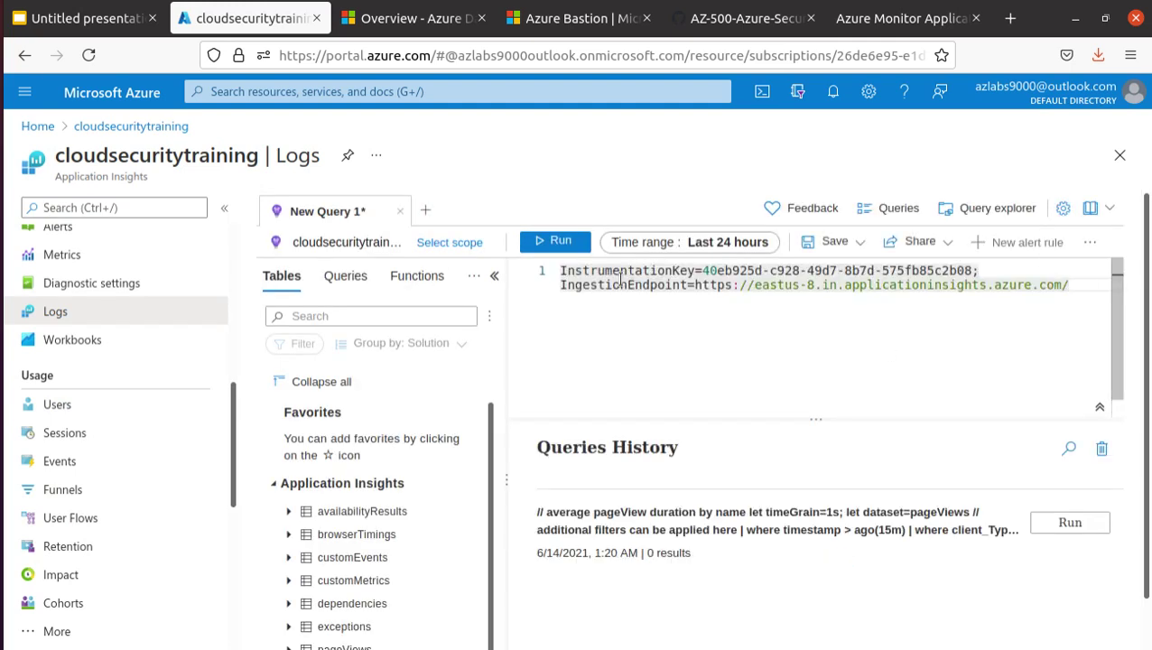
{"action": "key", "text": "ctrl+a"}
{"action": "key", "text": "BackSpace"}
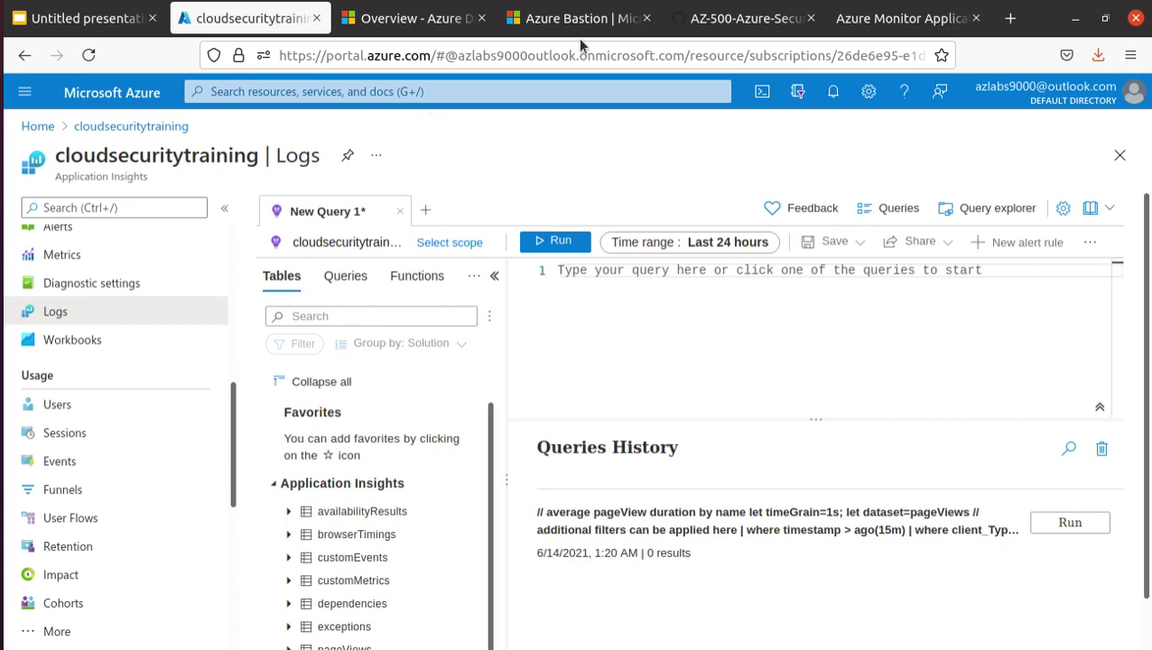
- Copy, paste and run the lab's pageView duration query, charting avg_duration from 6 records
{"action": "left_click", "coordinate": [740, 18]}
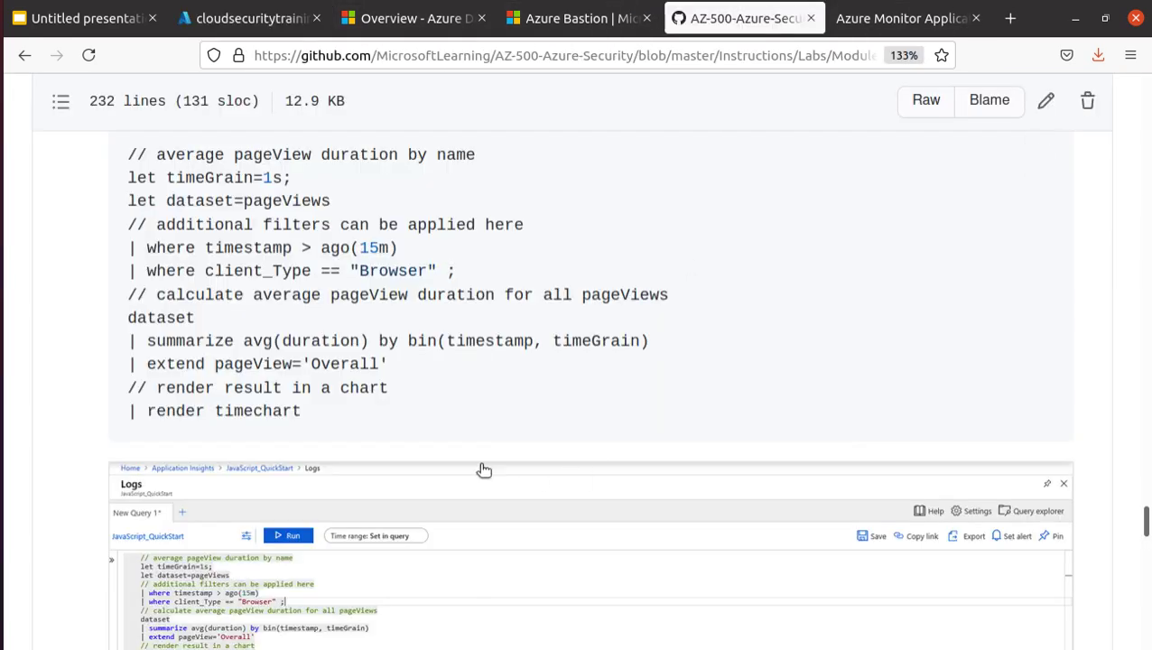
{"action": "scroll", "coordinate": [390, 396], "scroll_direction": "up", "scroll_amount": 2}
{"action": "left_click", "coordinate": [1044, 226]}
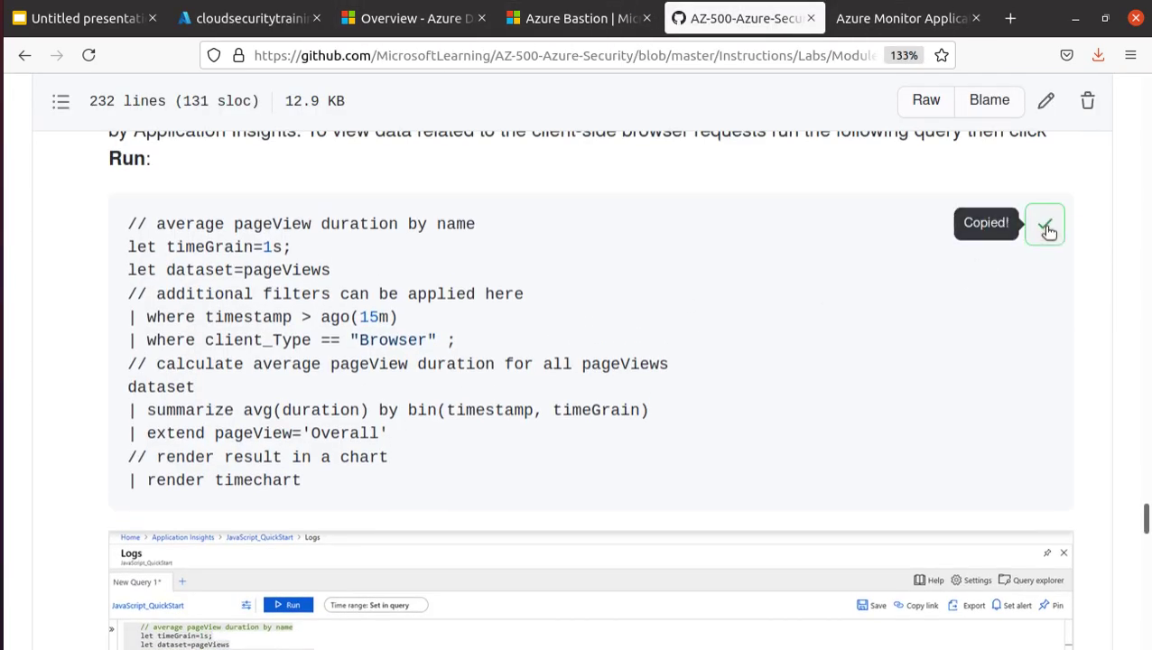
{"action": "key", "text": "alt+Tab"}
{"action": "key", "text": "alt+Tab"}
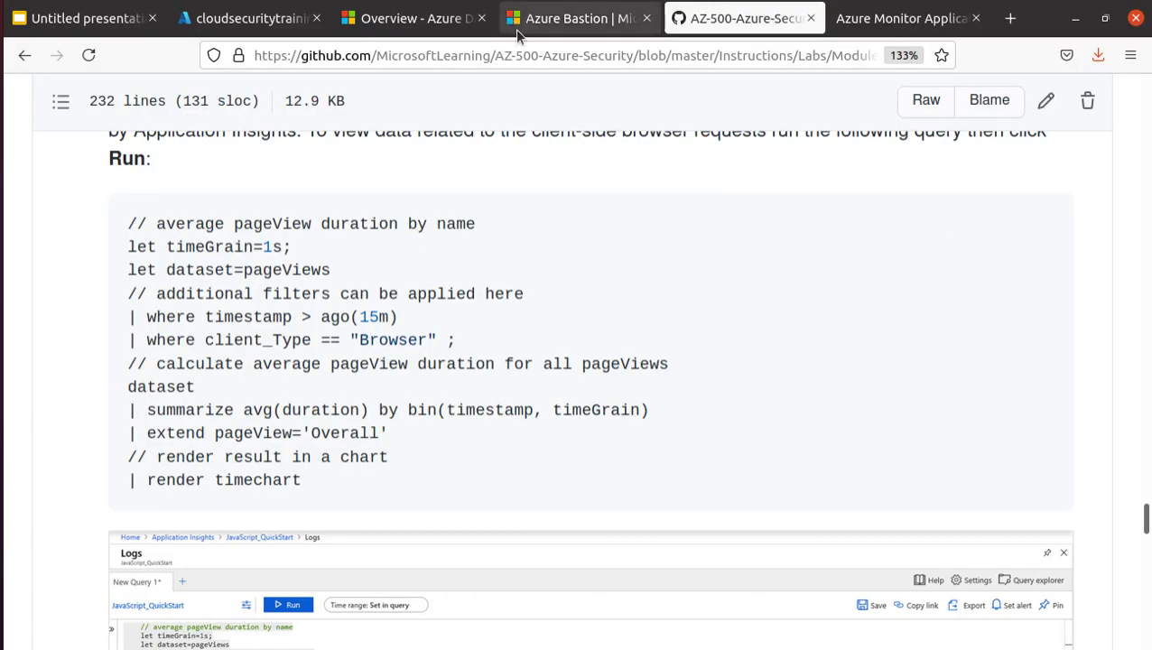
{"action": "left_click", "coordinate": [230, 18]}
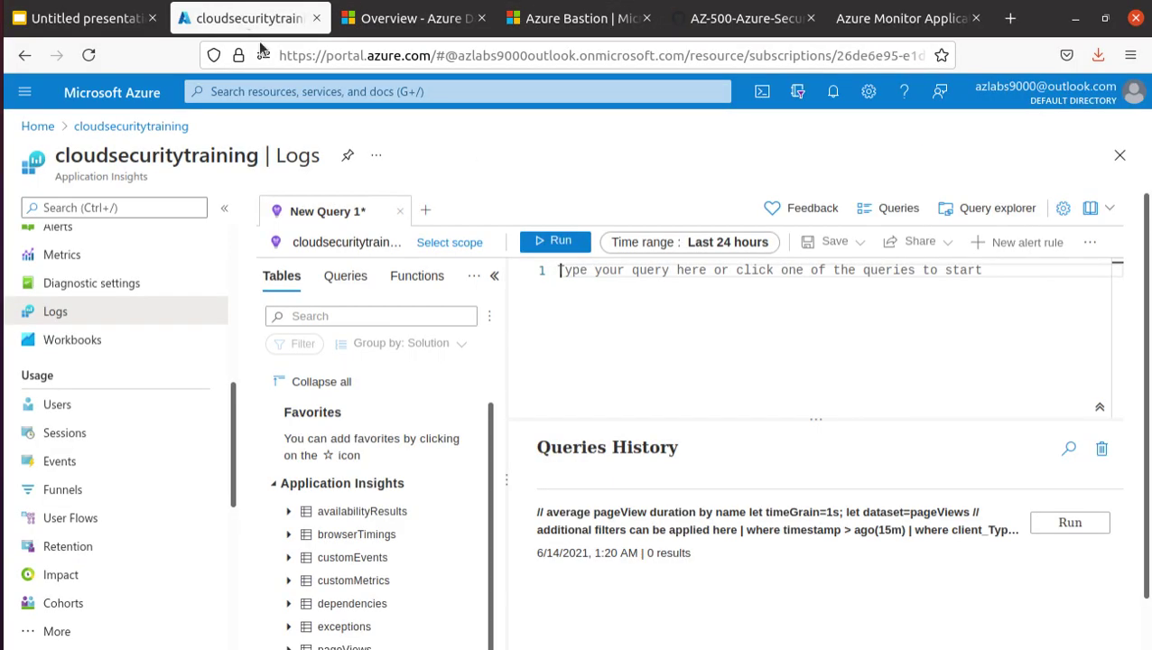
{"action": "left_click", "coordinate": [682, 303]}
{"action": "key", "text": "ctrl+v"}
{"action": "left_click", "coordinate": [560, 242]}
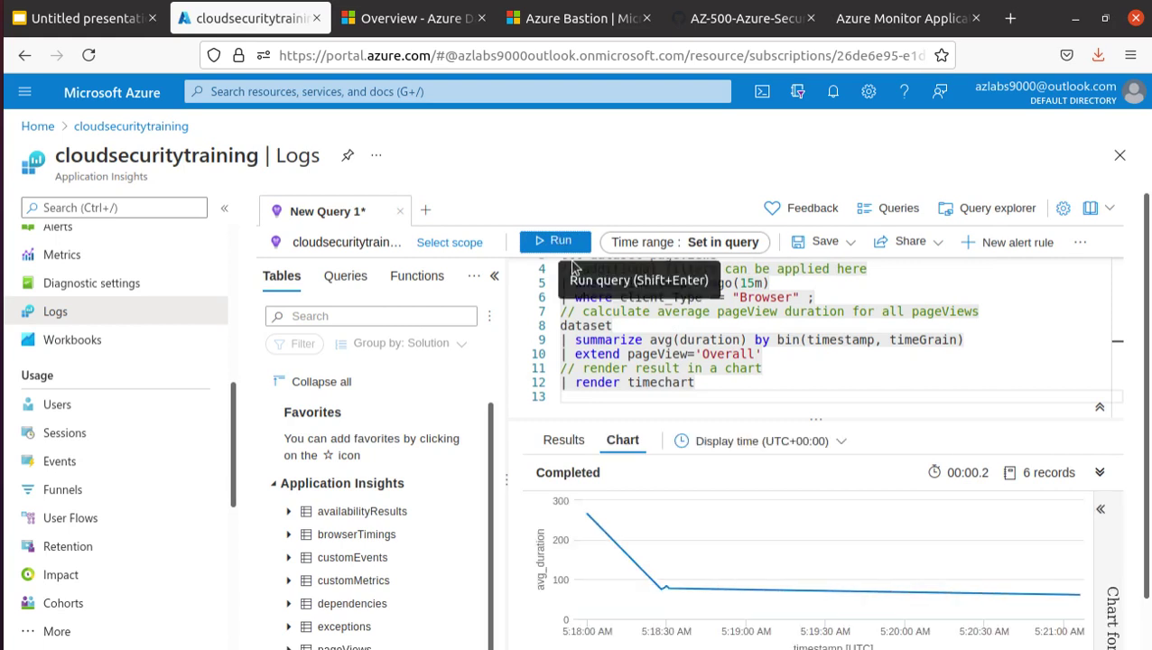
{"action": "scroll", "coordinate": [794, 535], "scroll_direction": "down", "scroll_amount": 2}
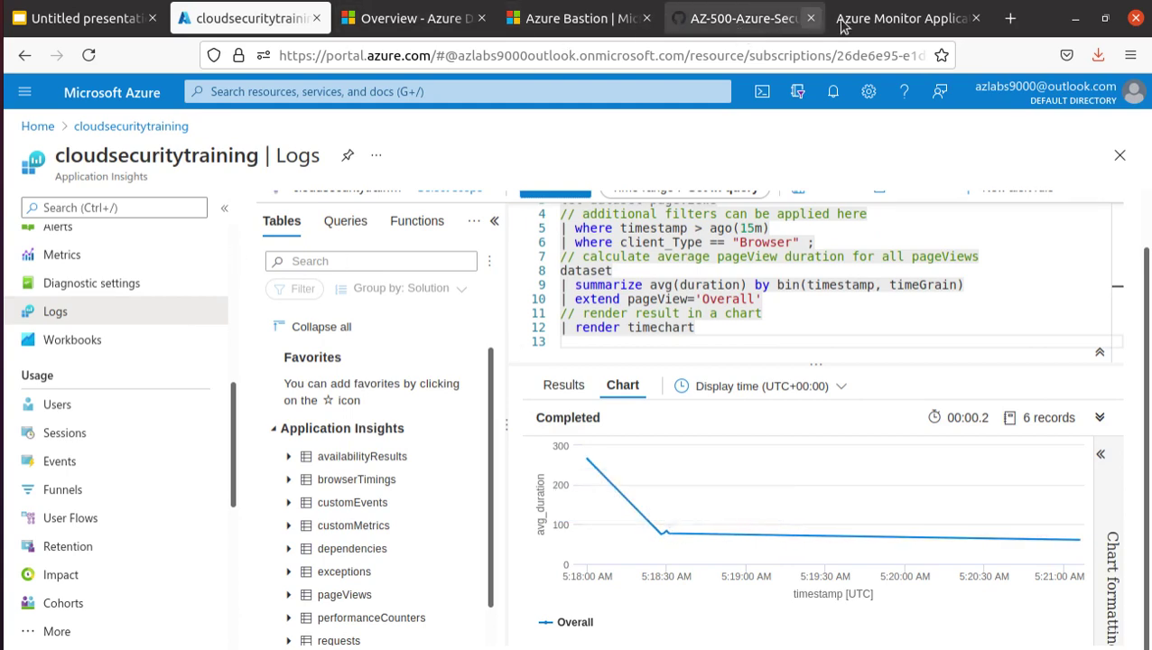
{"action": "left_click", "coordinate": [891, 20]}
{"action": "left_click", "coordinate": [713, 29]}
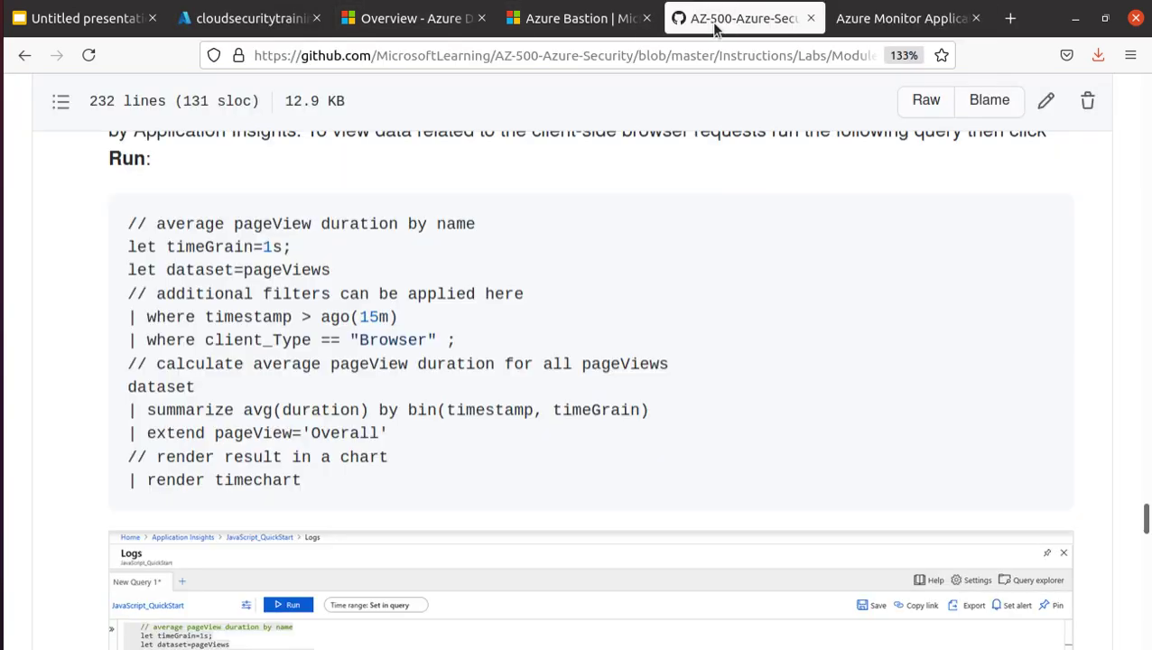
{"action": "scroll", "coordinate": [442, 361], "scroll_direction": "down", "scroll_amount": 8}
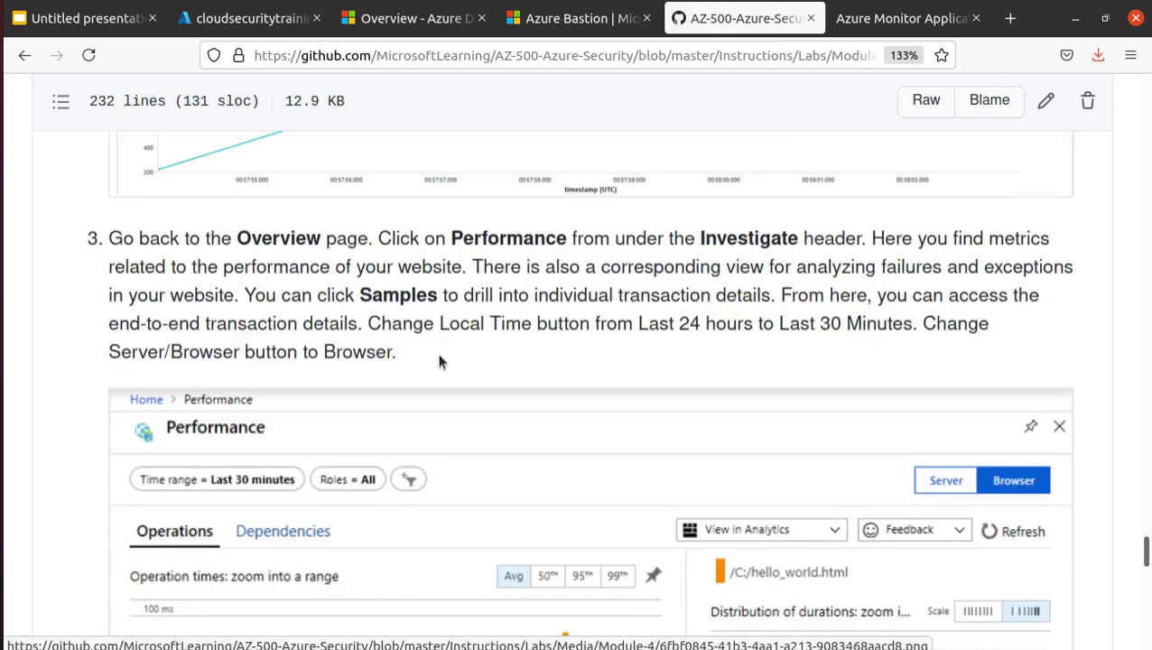
{"action": "left_click_drag", "start_coordinate": [235, 240], "coordinate": [858, 242]}
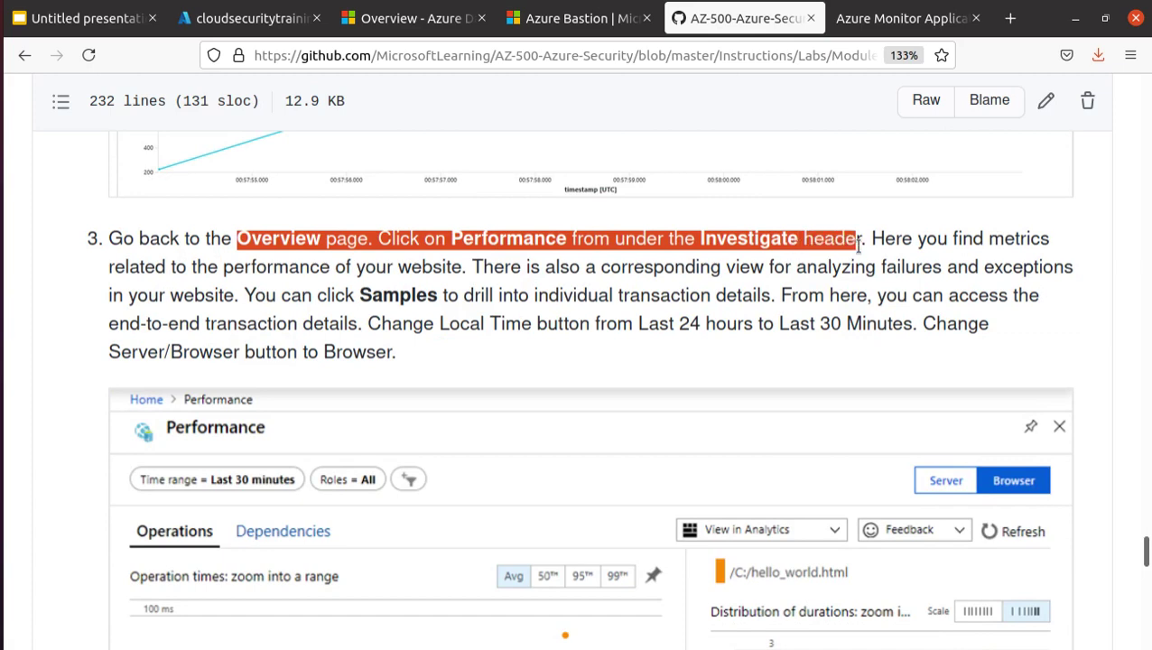
{"action": "left_click", "coordinate": [237, 22]}
{"action": "scroll", "coordinate": [183, 449], "scroll_direction": "up", "scroll_amount": 3}
{"action": "scroll", "coordinate": [183, 447], "scroll_direction": "up", "scroll_amount": 3}
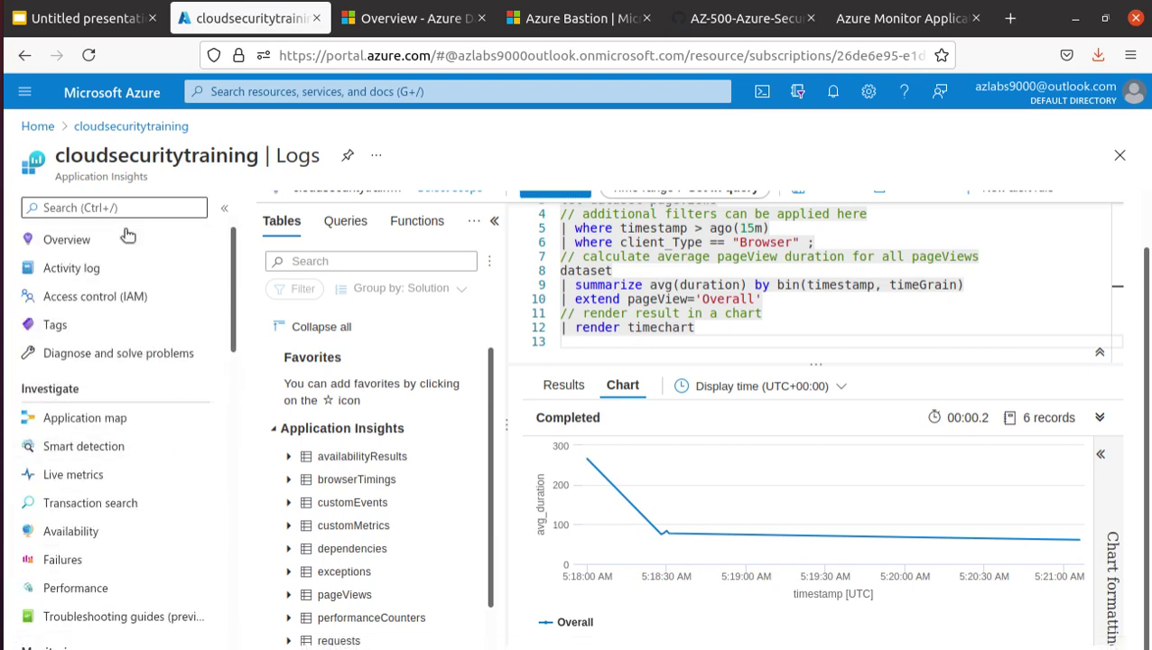
- Open the Performance view under Investigate, discarding the unsaved query edits
{"action": "scroll", "coordinate": [178, 431], "scroll_direction": "down", "scroll_amount": 1}
{"action": "scroll", "coordinate": [145, 455], "scroll_direction": "down", "scroll_amount": 1}
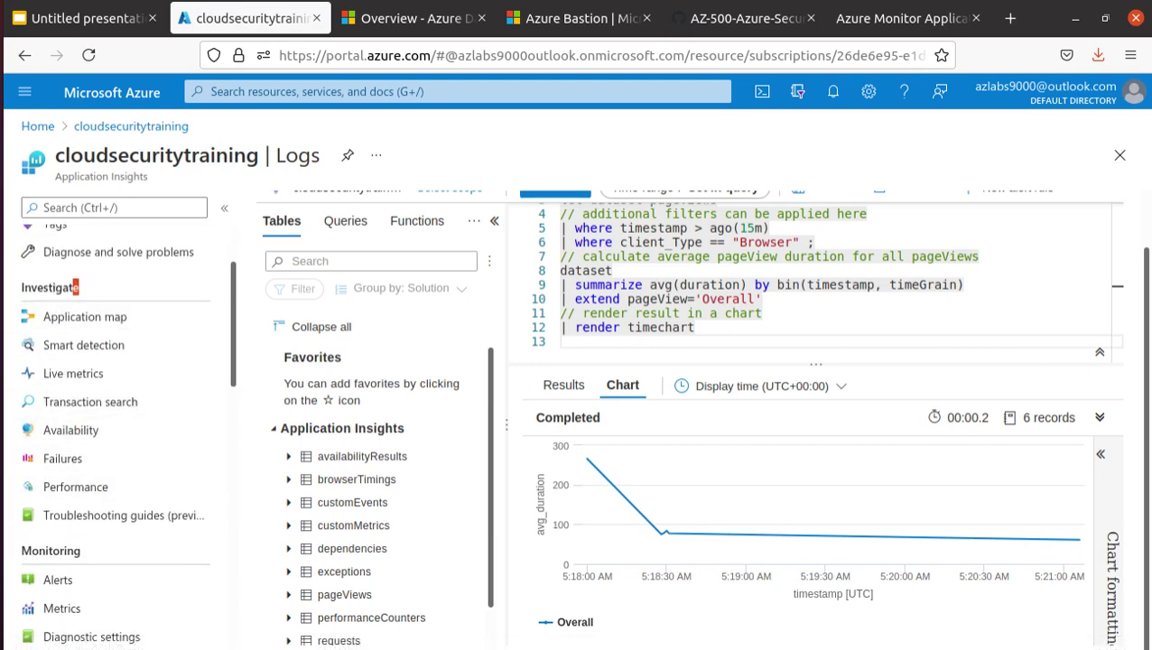
{"action": "left_click_drag", "start_coordinate": [77, 293], "coordinate": [96, 536]}
{"action": "left_click", "coordinate": [86, 489]}
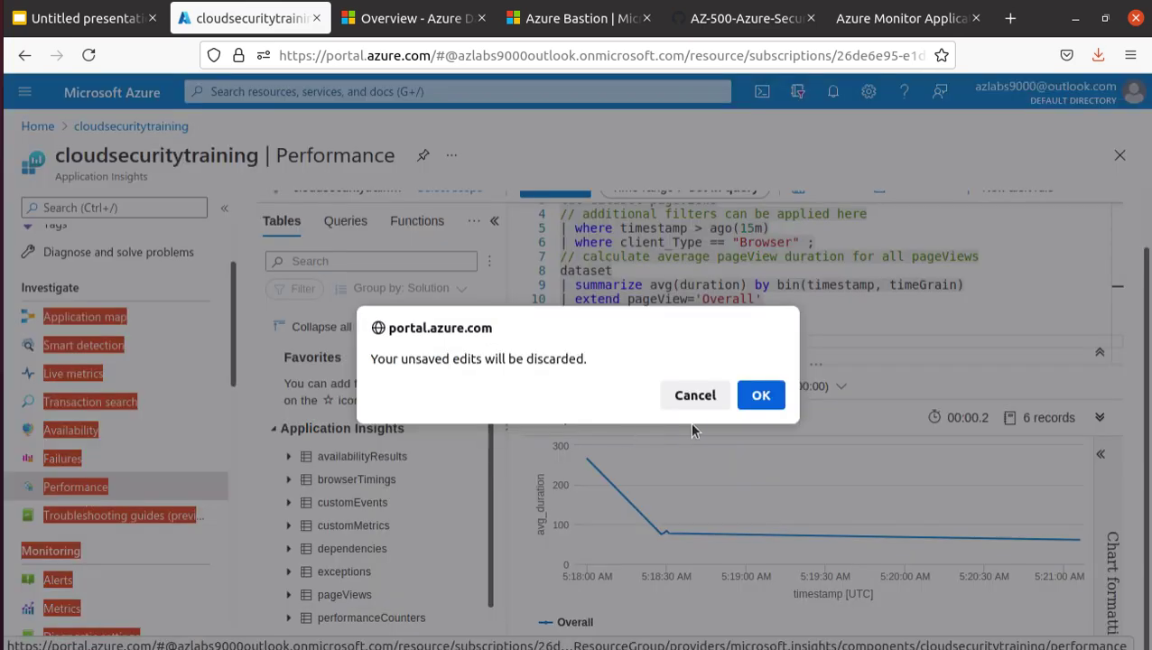
{"action": "left_click", "coordinate": [761, 396]}
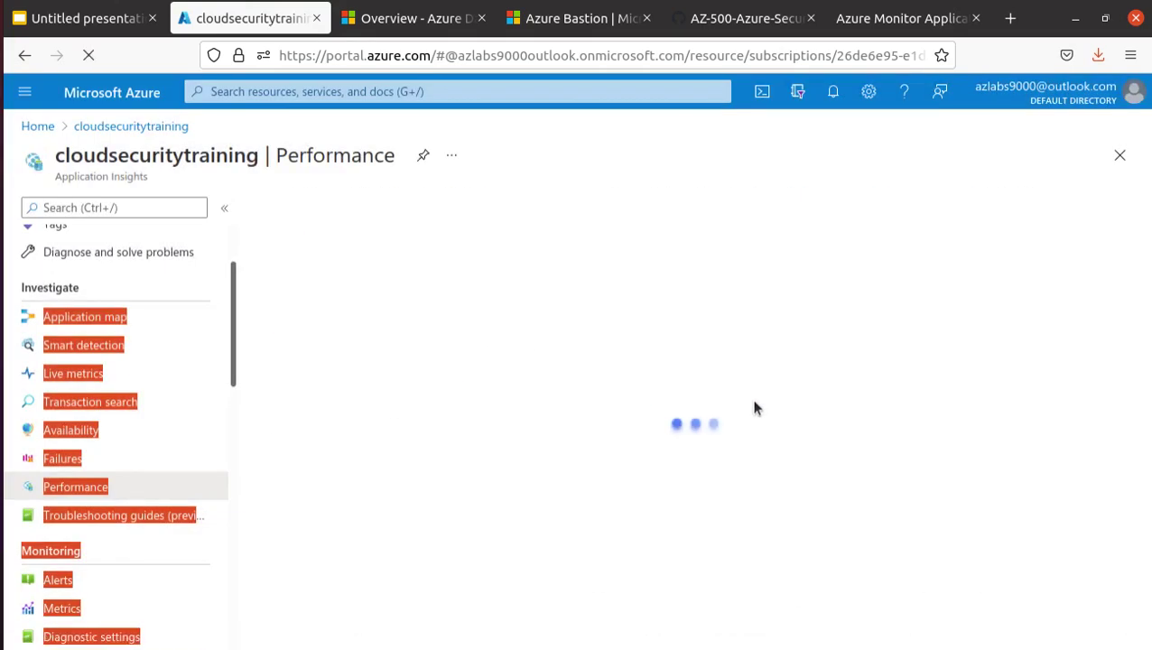
- Switch Performance to Browser data, listing hello_world.html at 104 ms average across 7 operations
{"action": "scroll", "coordinate": [494, 429], "scroll_direction": "down", "scroll_amount": 3}
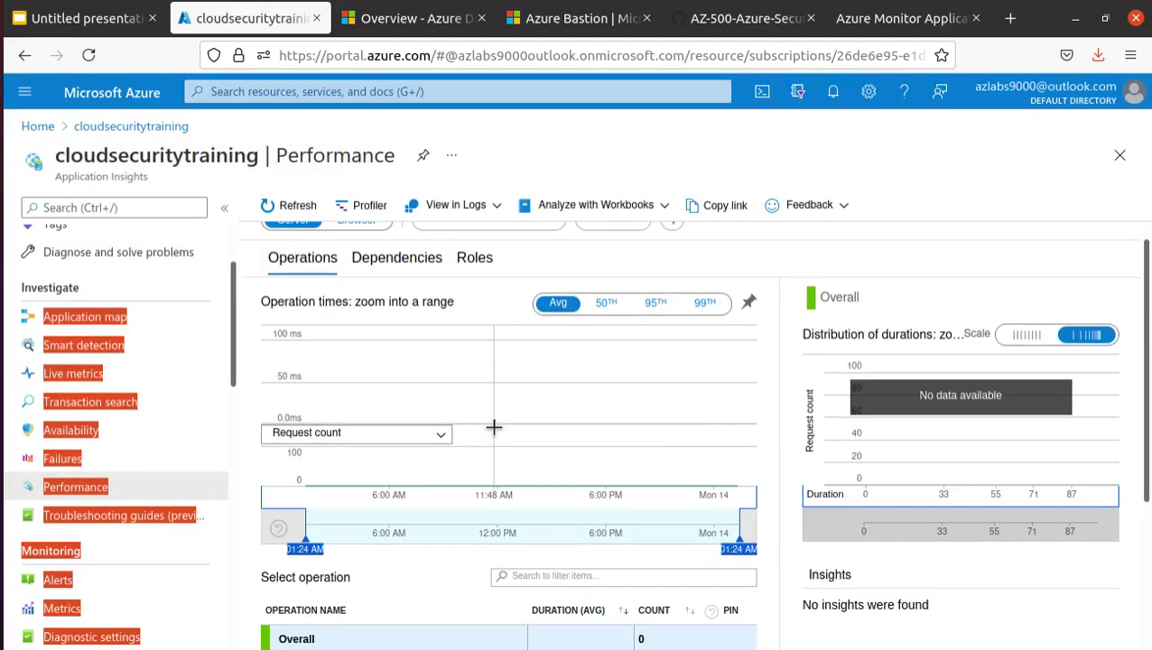
{"action": "scroll", "coordinate": [548, 425], "scroll_direction": "up", "scroll_amount": 3}
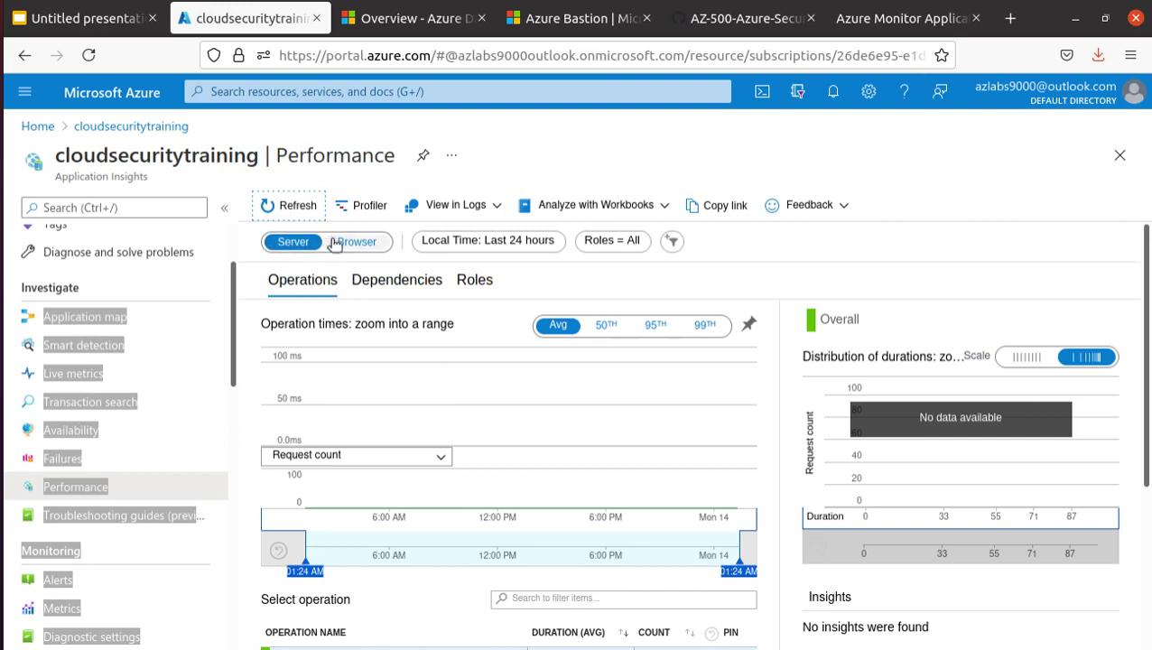
{"action": "left_click", "coordinate": [374, 245]}
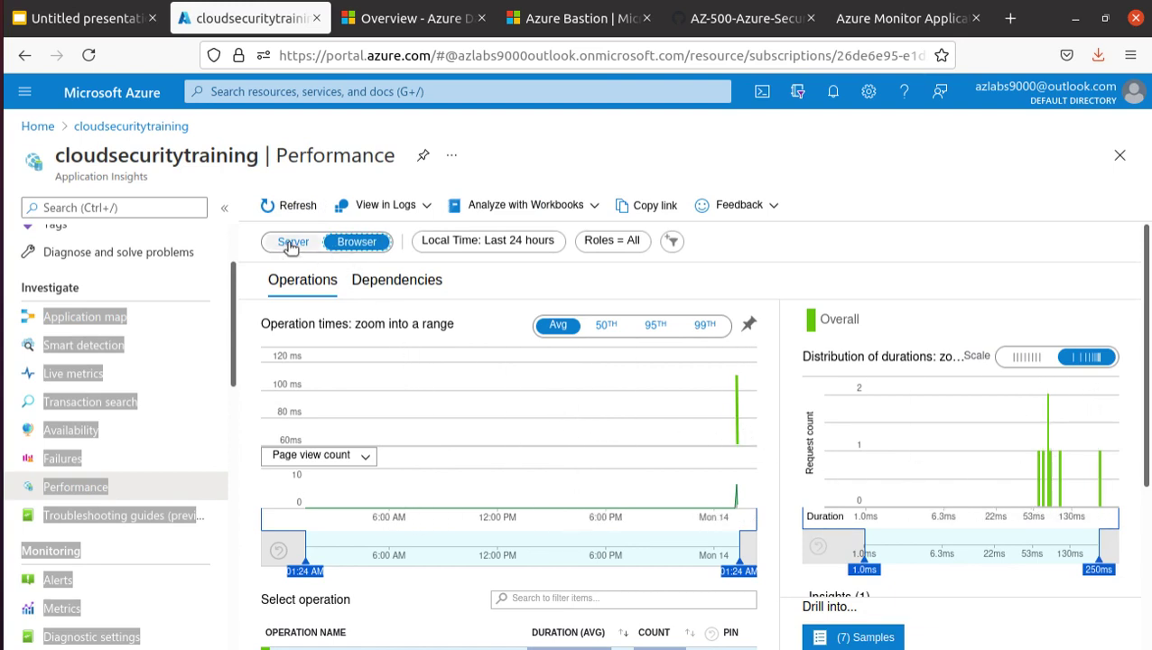
{"action": "left_click", "coordinate": [364, 257]}
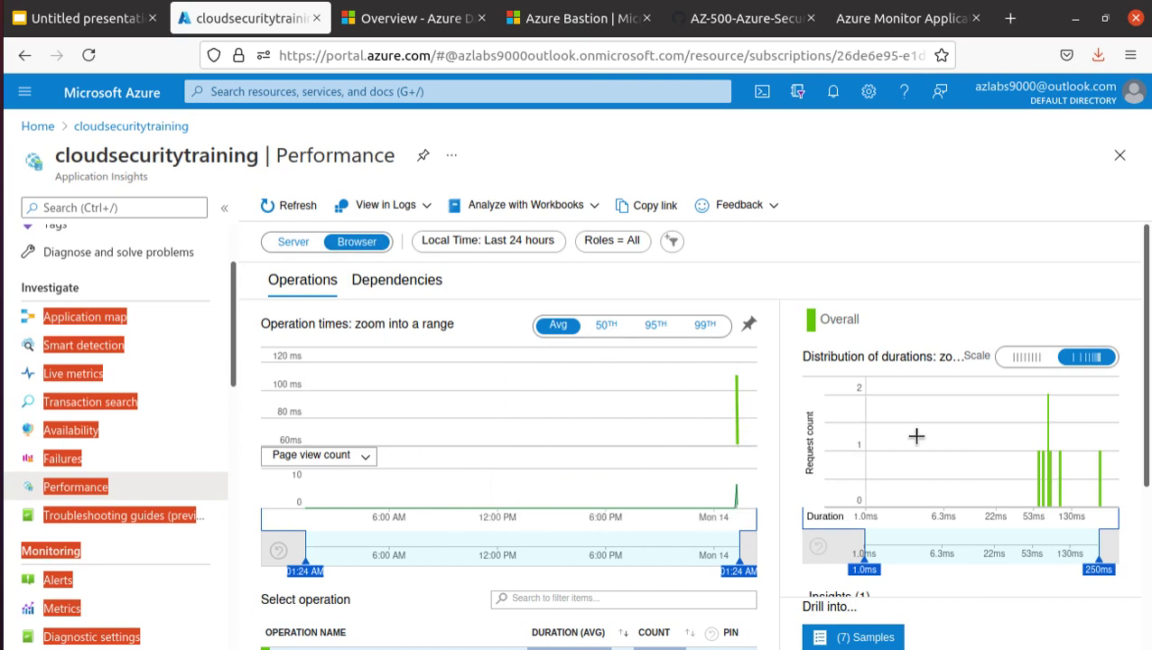
{"action": "scroll", "coordinate": [907, 483], "scroll_direction": "down", "scroll_amount": 5}
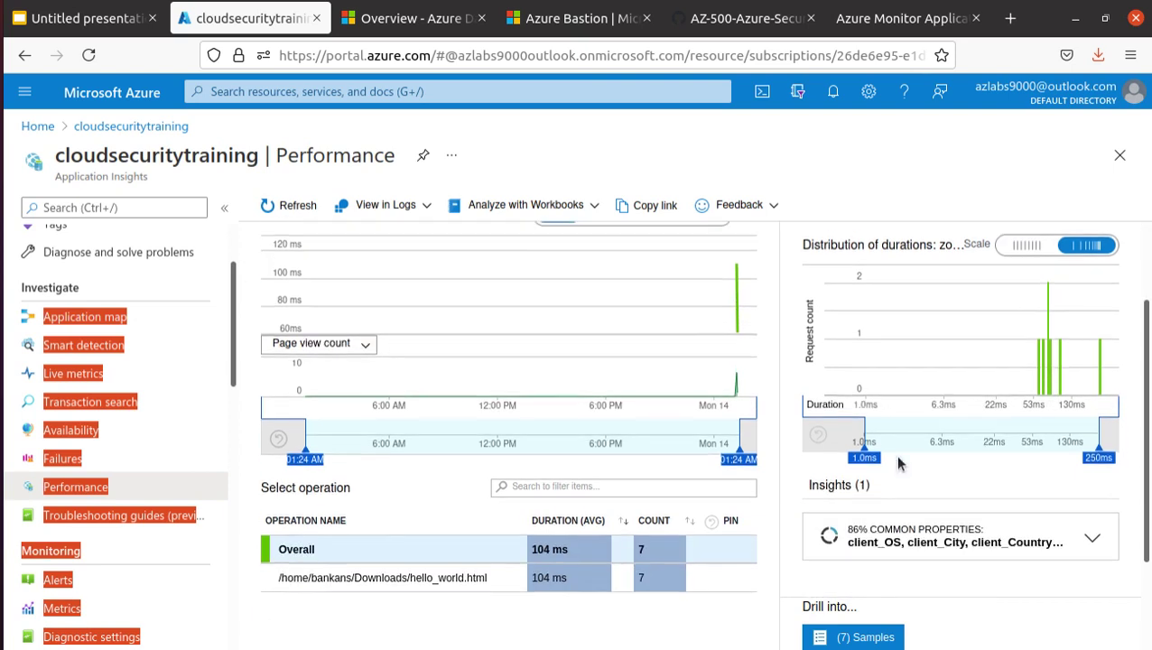
{"action": "left_click", "coordinate": [544, 602]}
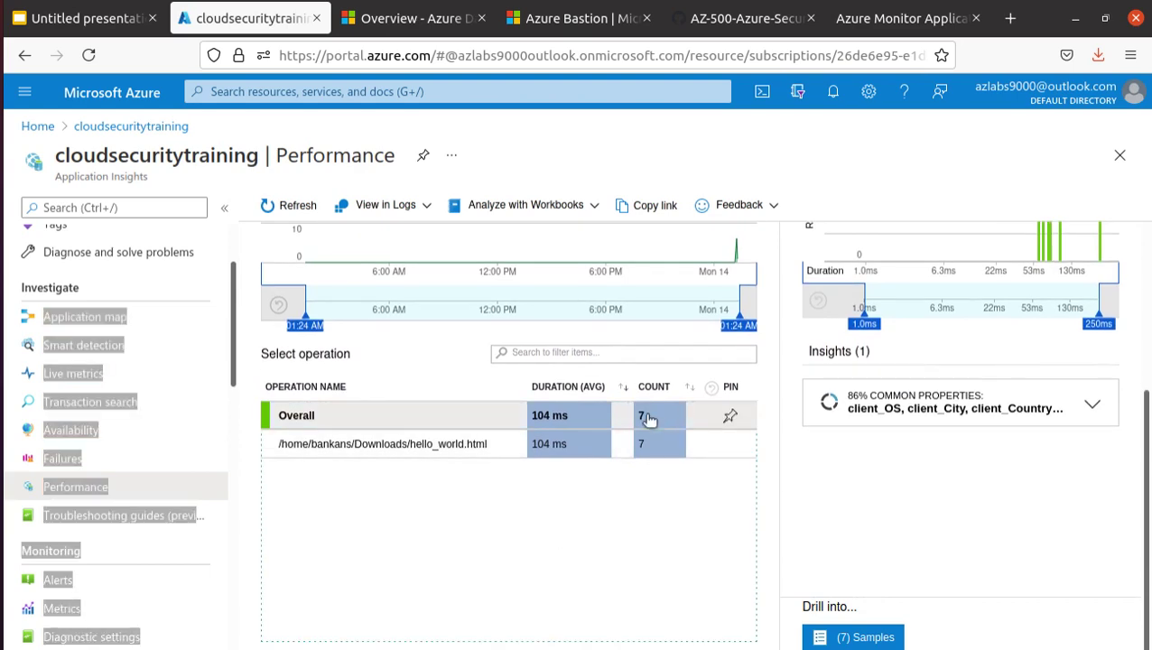
- Reload the local hello_world.html page six times to send fresh telemetry
{"action": "left_click", "coordinate": [898, 19]}
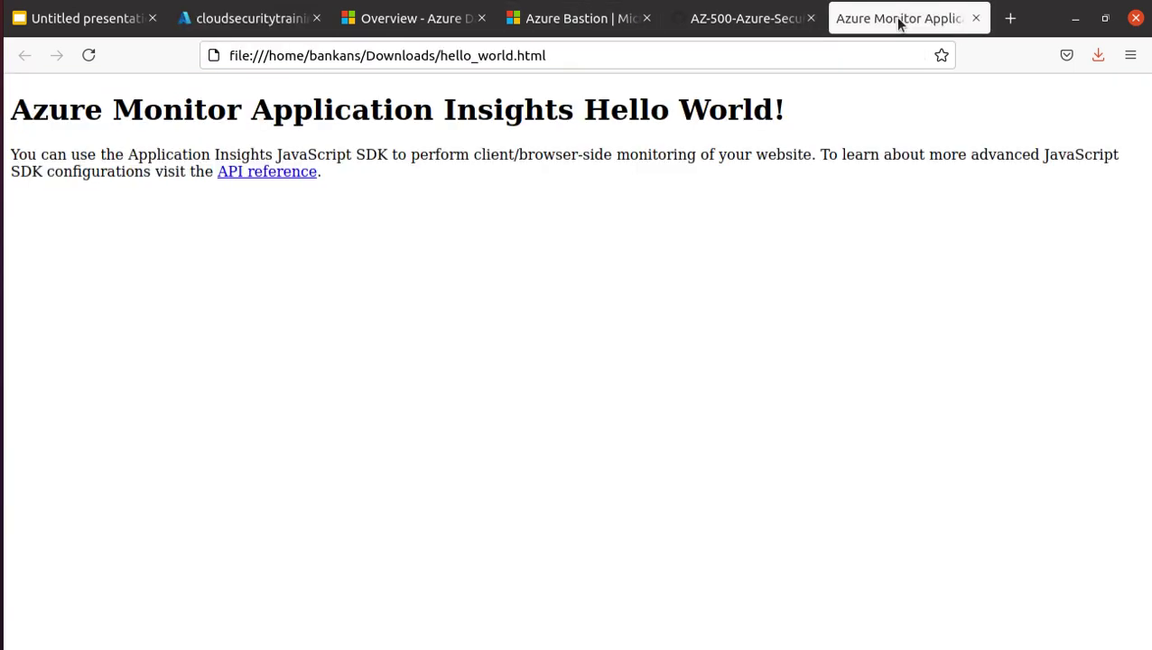
{"action": "left_click", "coordinate": [92, 55]}
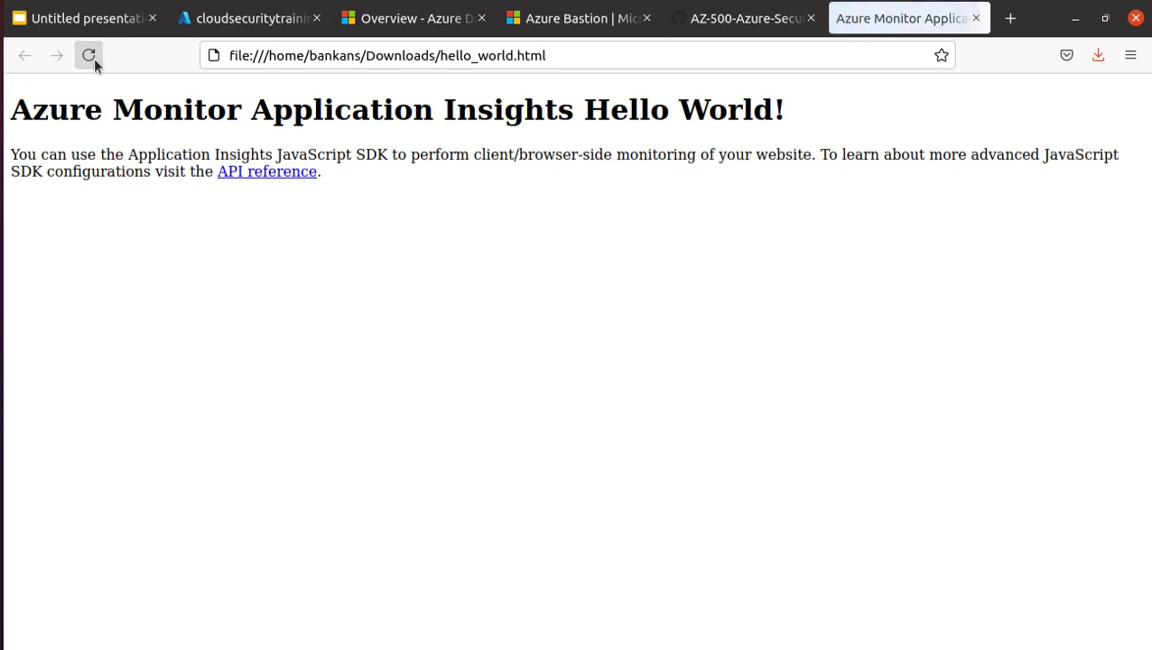
{"action": "left_click", "coordinate": [95, 59]}
{"action": "left_click", "coordinate": [95, 59]}
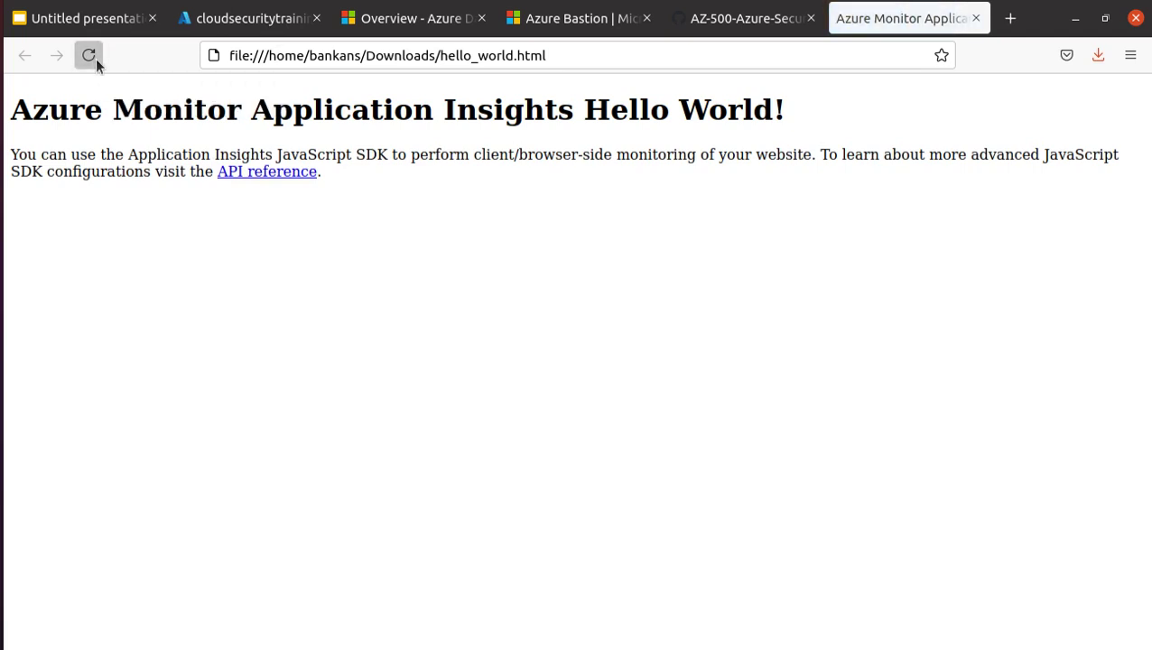
{"action": "left_click", "coordinate": [95, 59]}
{"action": "left_click", "coordinate": [96, 59]}
{"action": "left_click", "coordinate": [93, 58]}
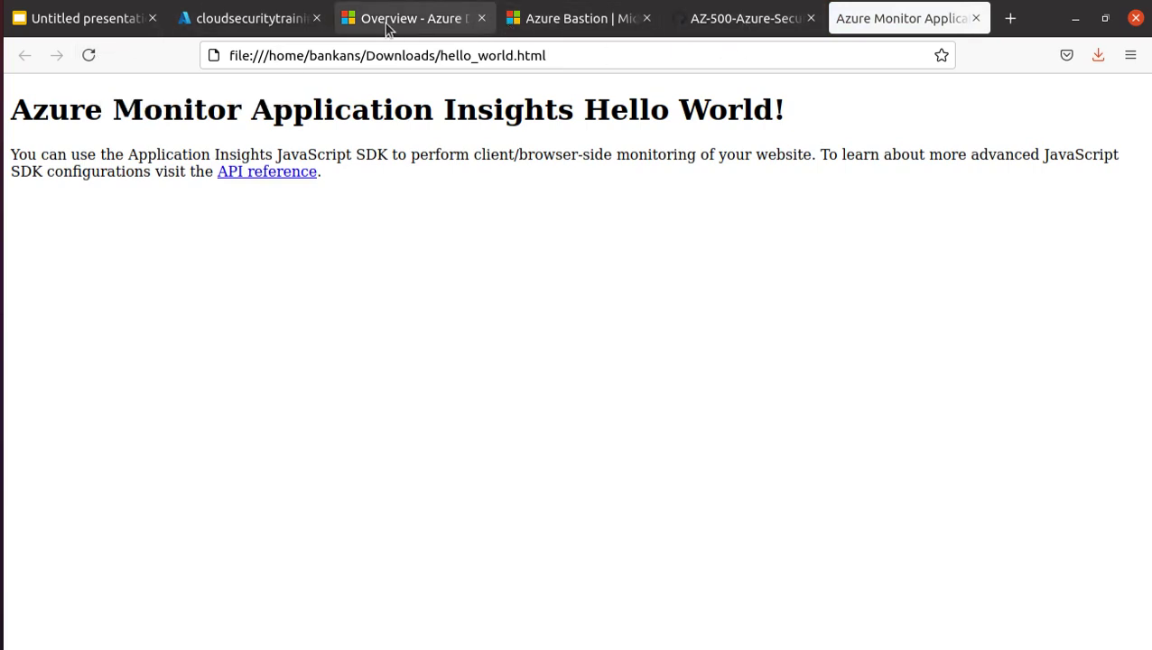
- Refresh the cloudsecuritytraining Performance blade to pick up the new page views
{"action": "left_click", "coordinate": [244, 22]}
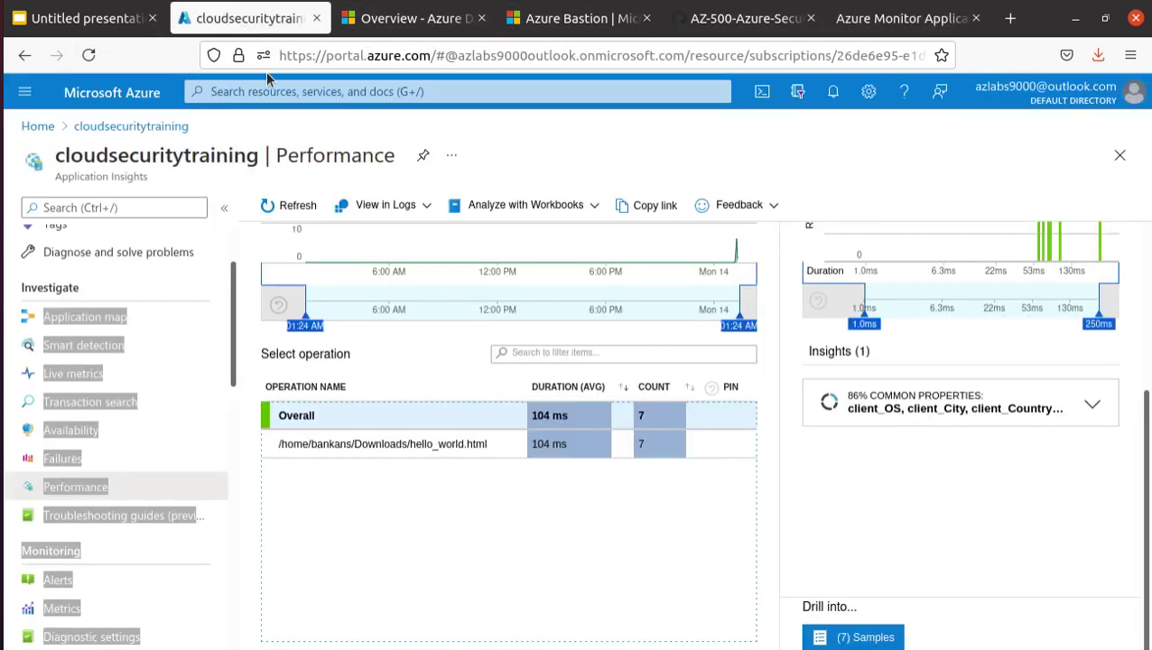
{"action": "left_click", "coordinate": [278, 208]}
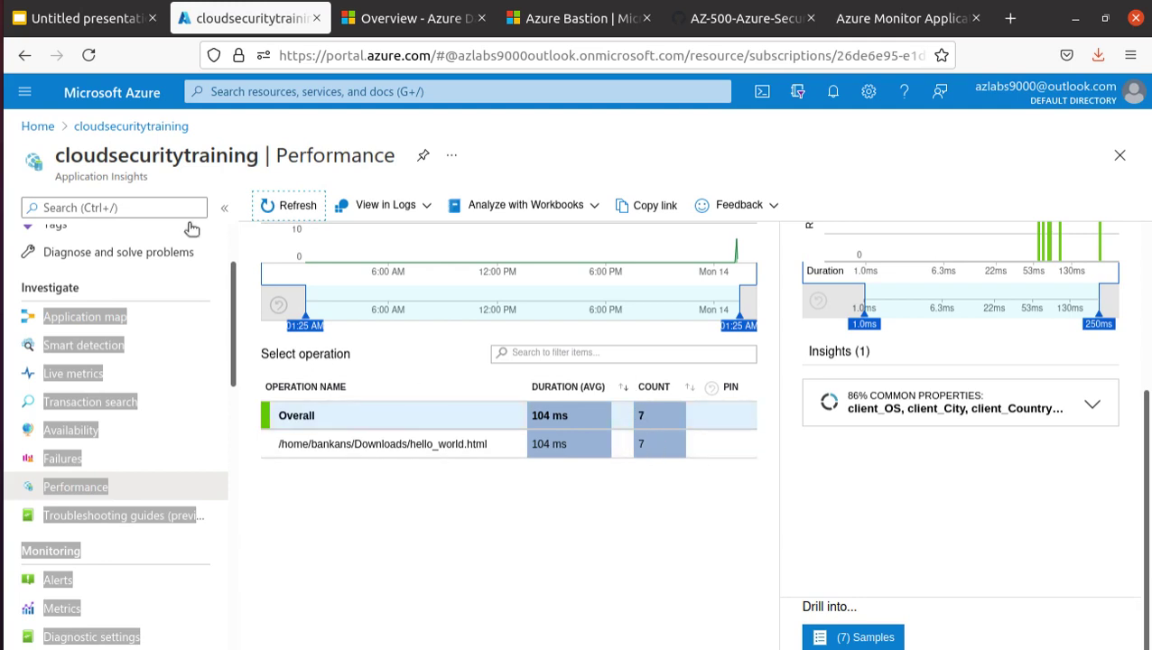
{"action": "left_click", "coordinate": [287, 206]}
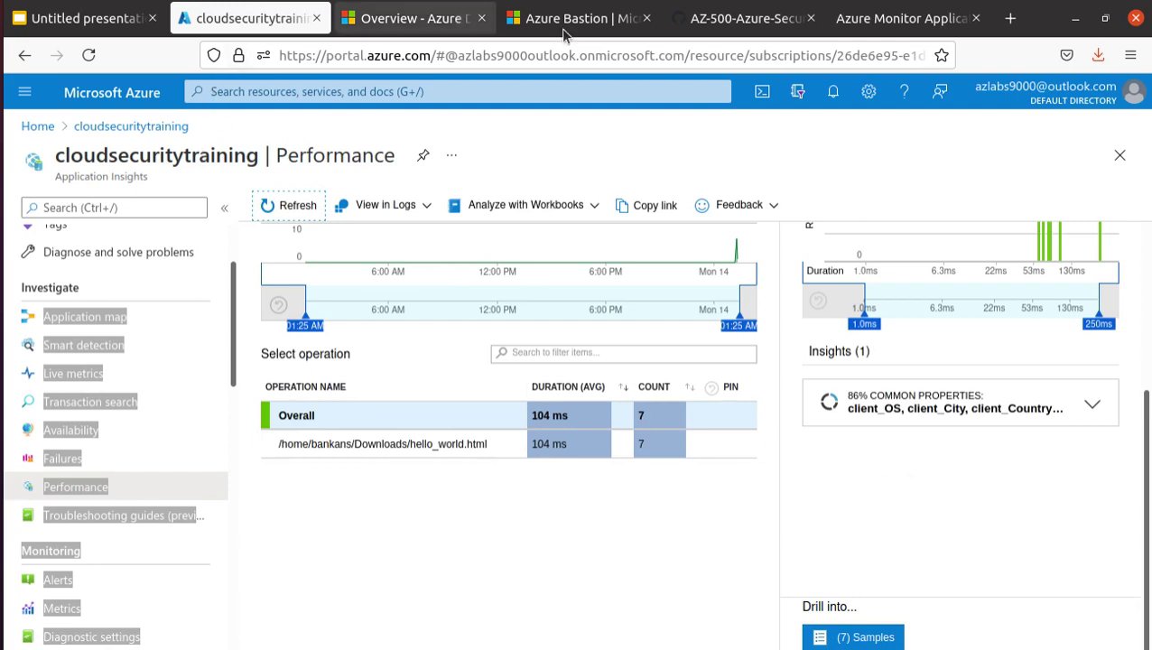
- Read lab step 4 on exploring Users under Usage, then return to the portal's Performance page
{"action": "left_click", "coordinate": [890, 23]}
{"action": "left_click", "coordinate": [726, 19]}
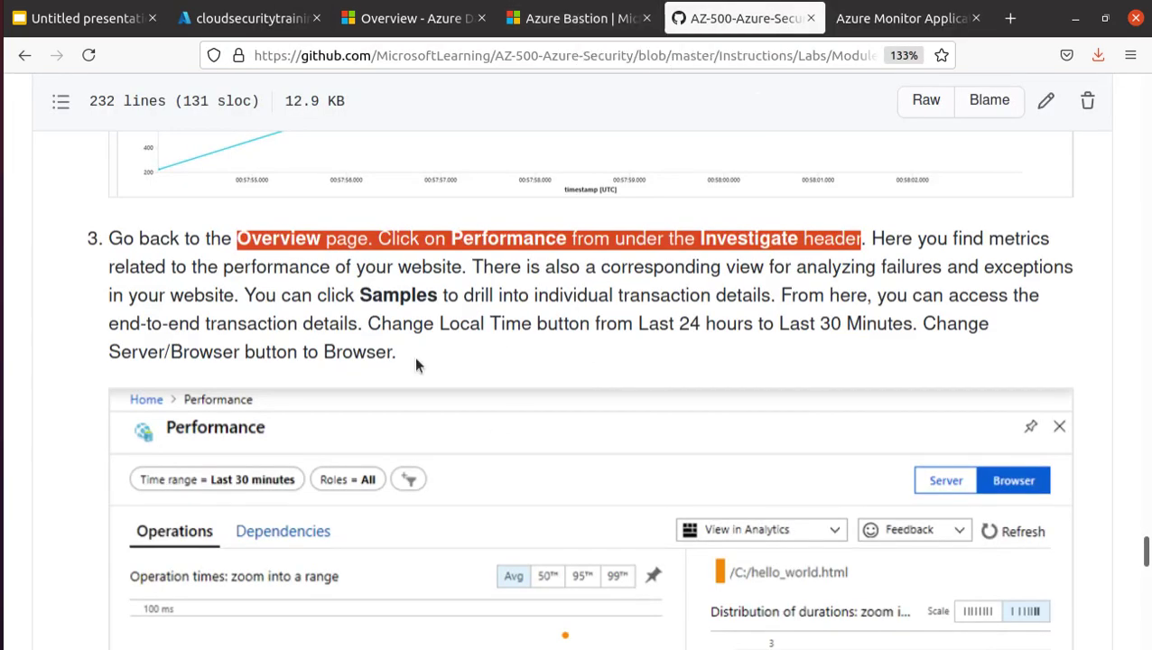
{"action": "scroll", "coordinate": [410, 361], "scroll_direction": "down", "scroll_amount": 5}
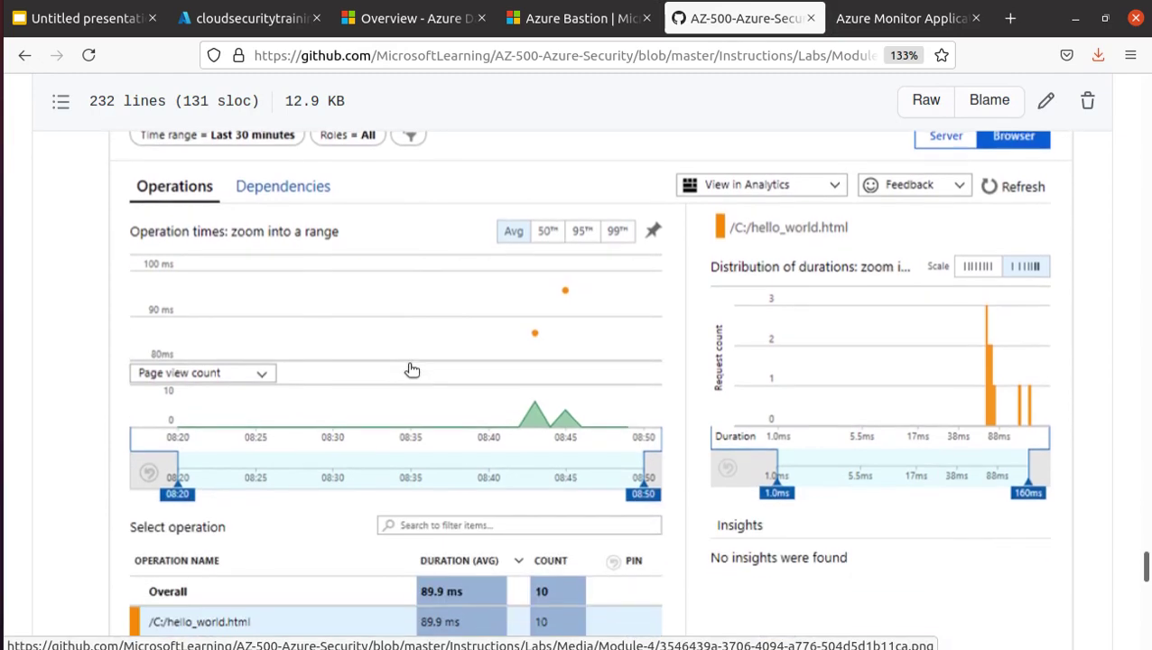
{"action": "scroll", "coordinate": [484, 442], "scroll_direction": "down", "scroll_amount": 8}
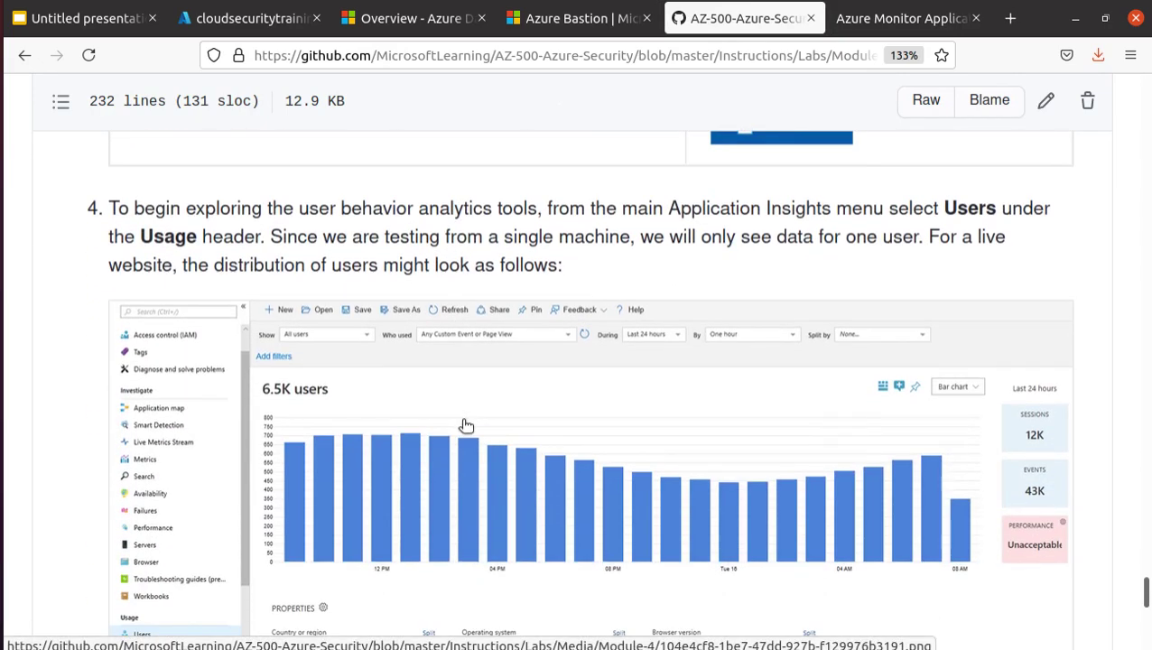
{"action": "left_click_drag", "start_coordinate": [118, 209], "coordinate": [1047, 202]}
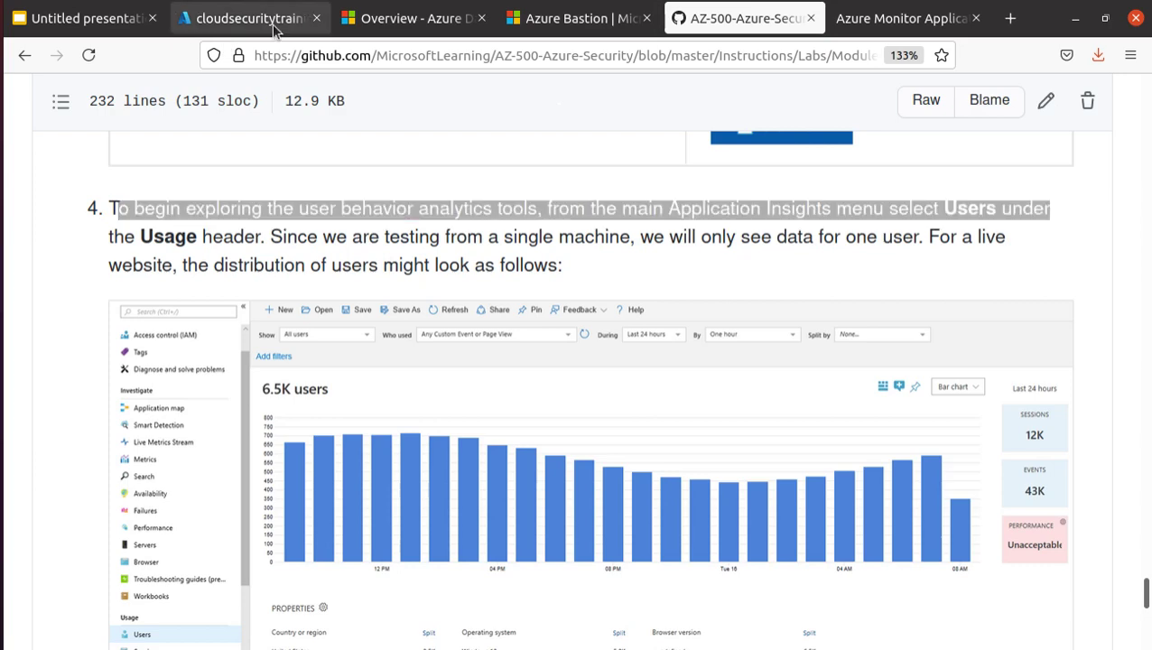
{"action": "left_click", "coordinate": [248, 18]}
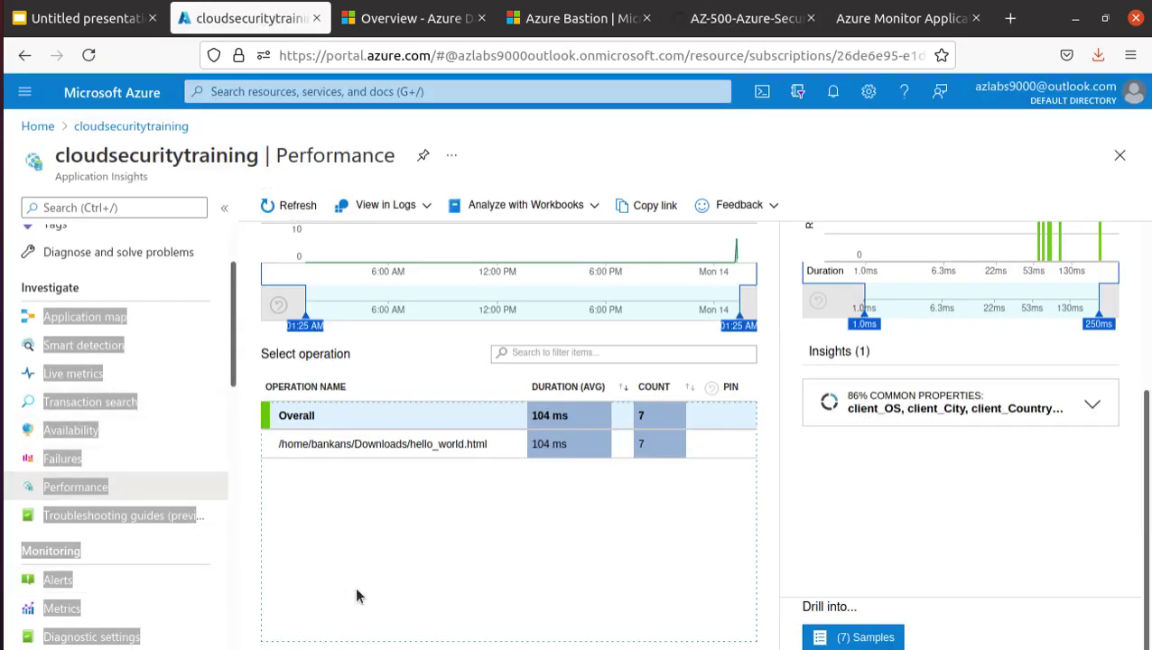
- Open Users under Usage, showing 7 events over the last 24 hours as a bar chart
{"action": "scroll", "coordinate": [99, 352], "scroll_direction": "down", "scroll_amount": 3}
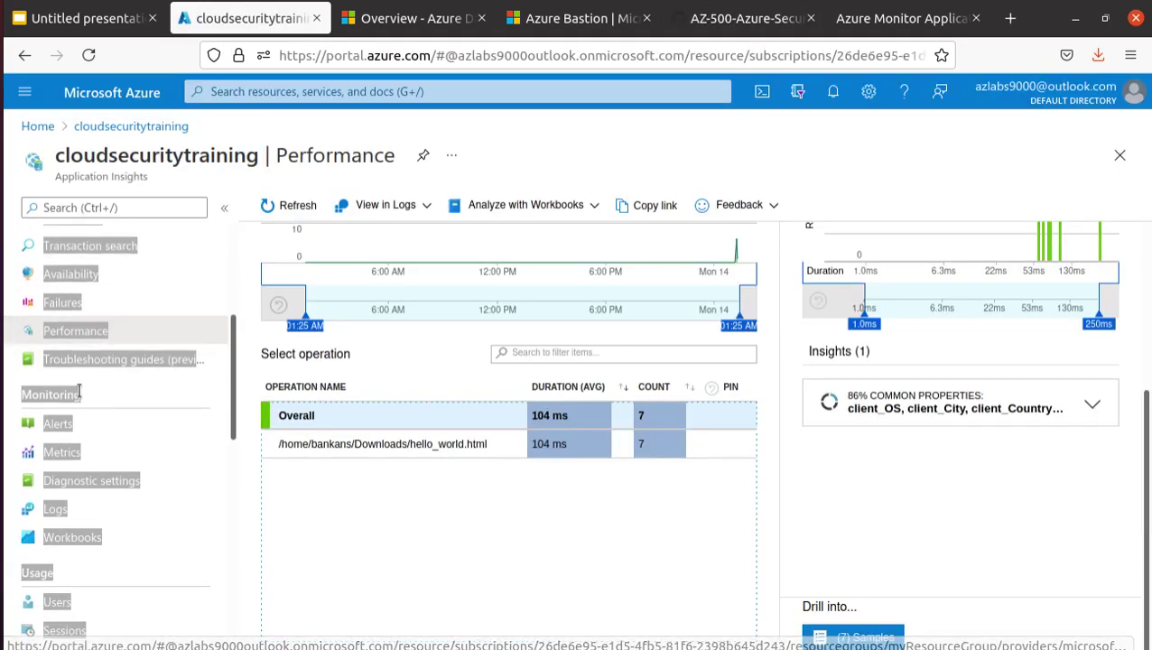
{"action": "scroll", "coordinate": [80, 390], "scroll_direction": "down", "scroll_amount": 2}
{"action": "left_click", "coordinate": [77, 505]}
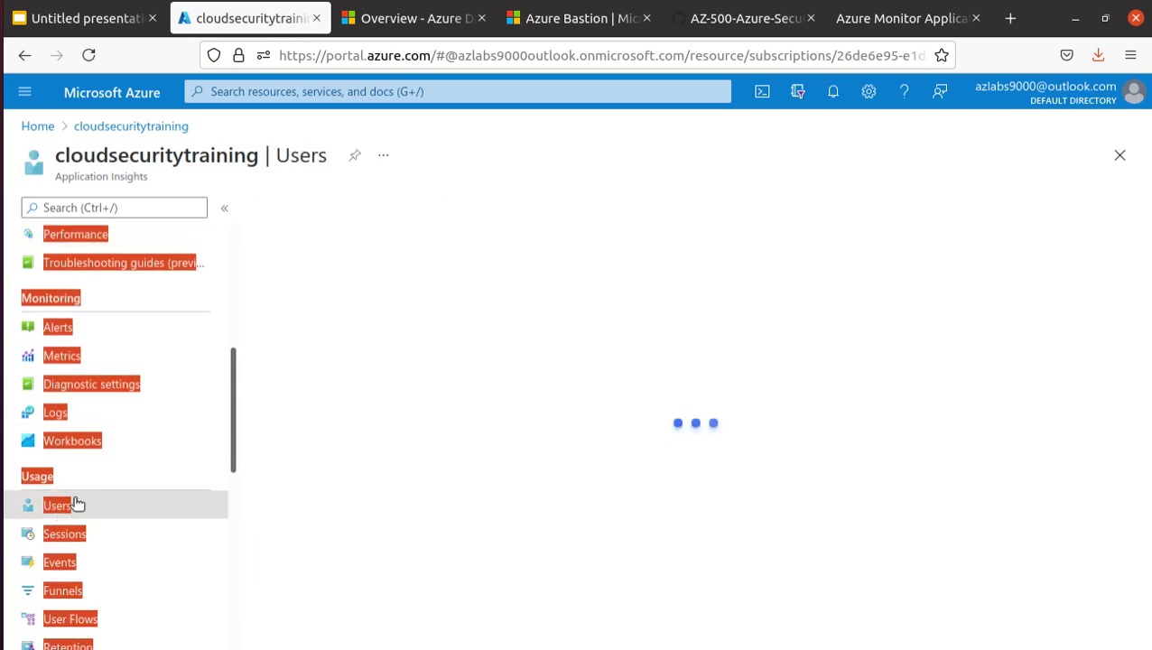
{"action": "left_click", "coordinate": [158, 553]}
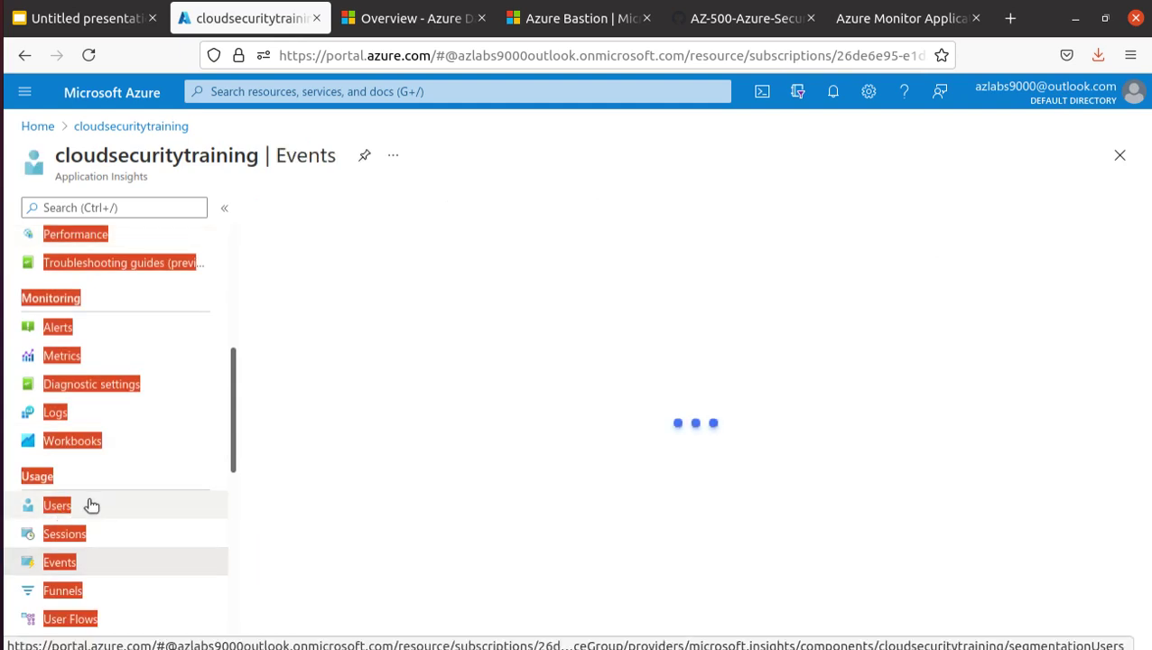
{"action": "left_click", "coordinate": [92, 505]}
{"action": "left_click", "coordinate": [54, 507]}
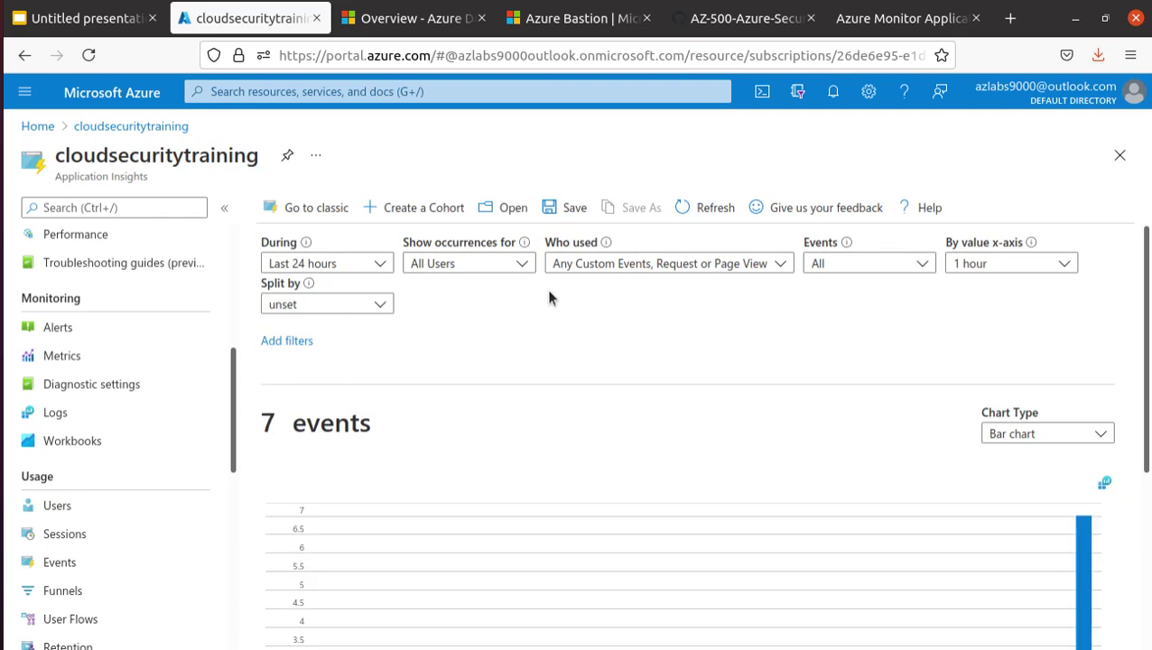
{"action": "scroll", "coordinate": [560, 466], "scroll_direction": "down", "scroll_amount": 3}
{"action": "scroll", "coordinate": [558, 466], "scroll_direction": "down", "scroll_amount": 2}
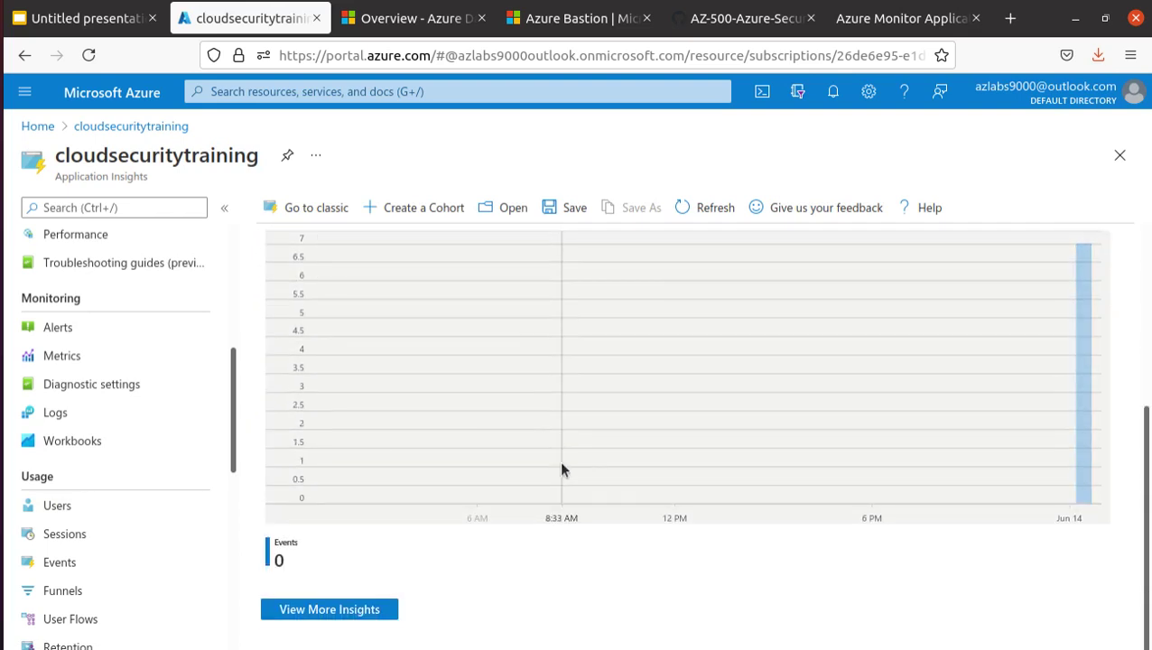
{"action": "scroll", "coordinate": [564, 474], "scroll_direction": "up", "scroll_amount": 5}
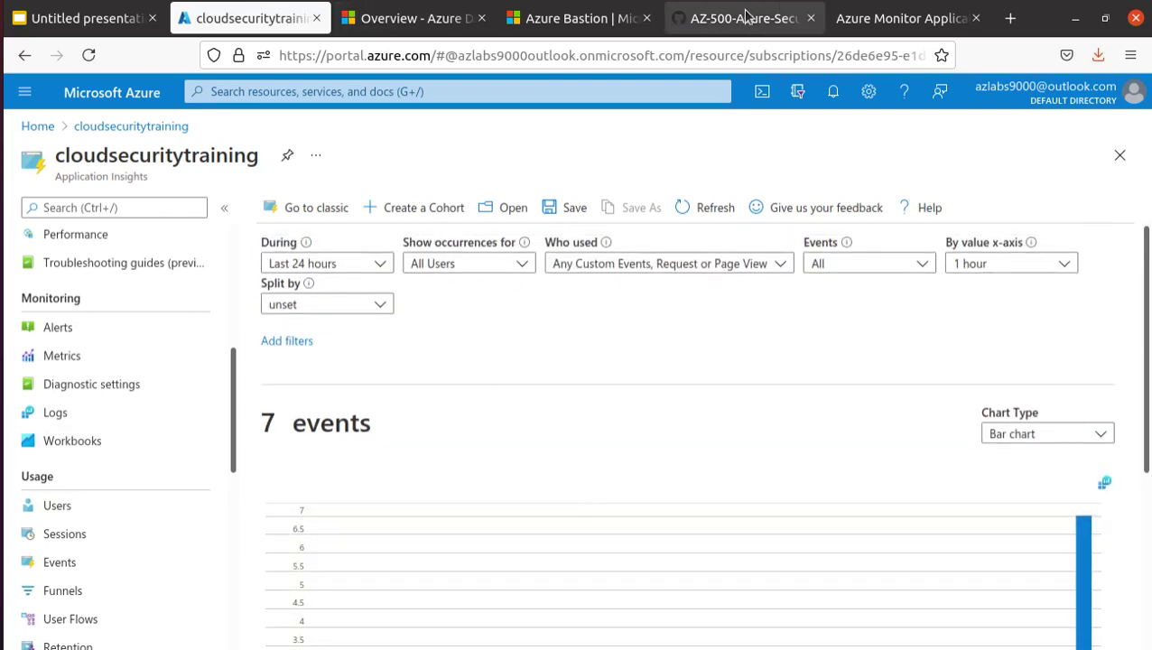
- Read step 4's single-machine testing note and scroll on to step 5, User Flows
{"action": "left_click", "coordinate": [903, 23]}
{"action": "left_click", "coordinate": [722, 12]}
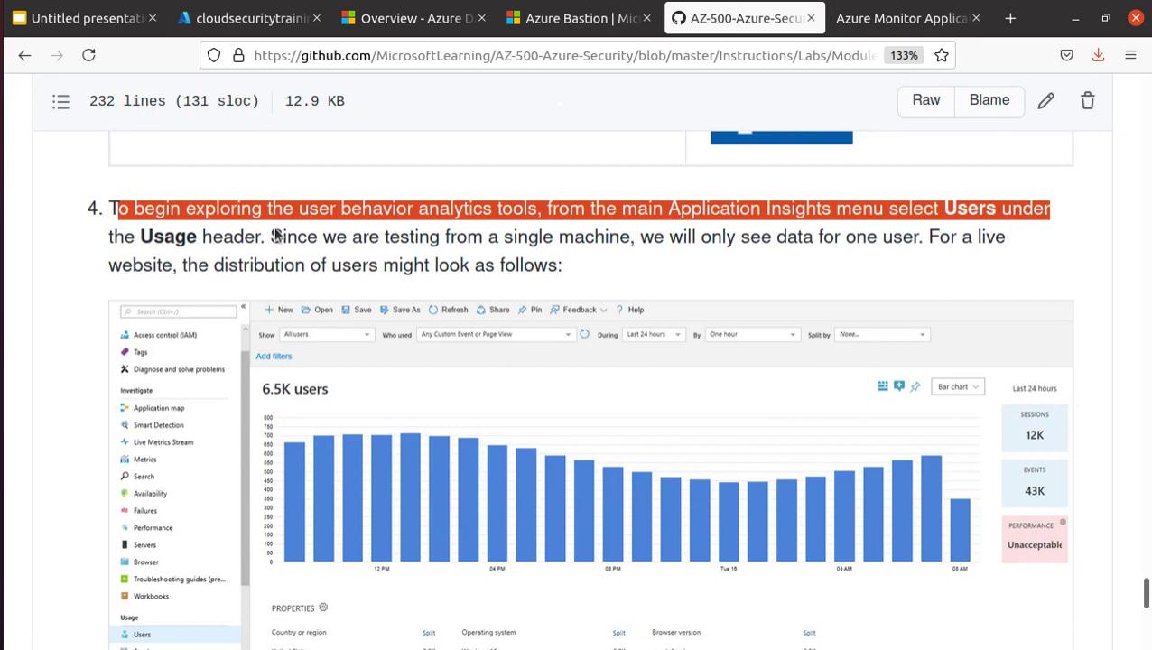
{"action": "left_click_drag", "start_coordinate": [273, 236], "coordinate": [927, 261]}
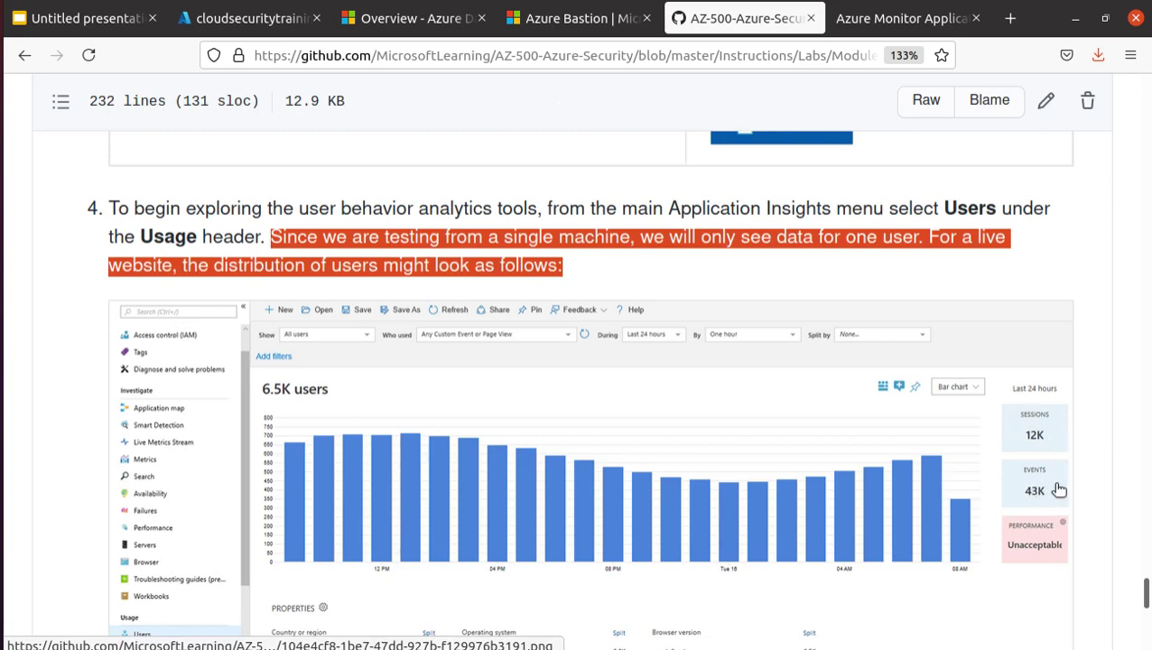
{"action": "scroll", "coordinate": [956, 492], "scroll_direction": "down", "scroll_amount": 3}
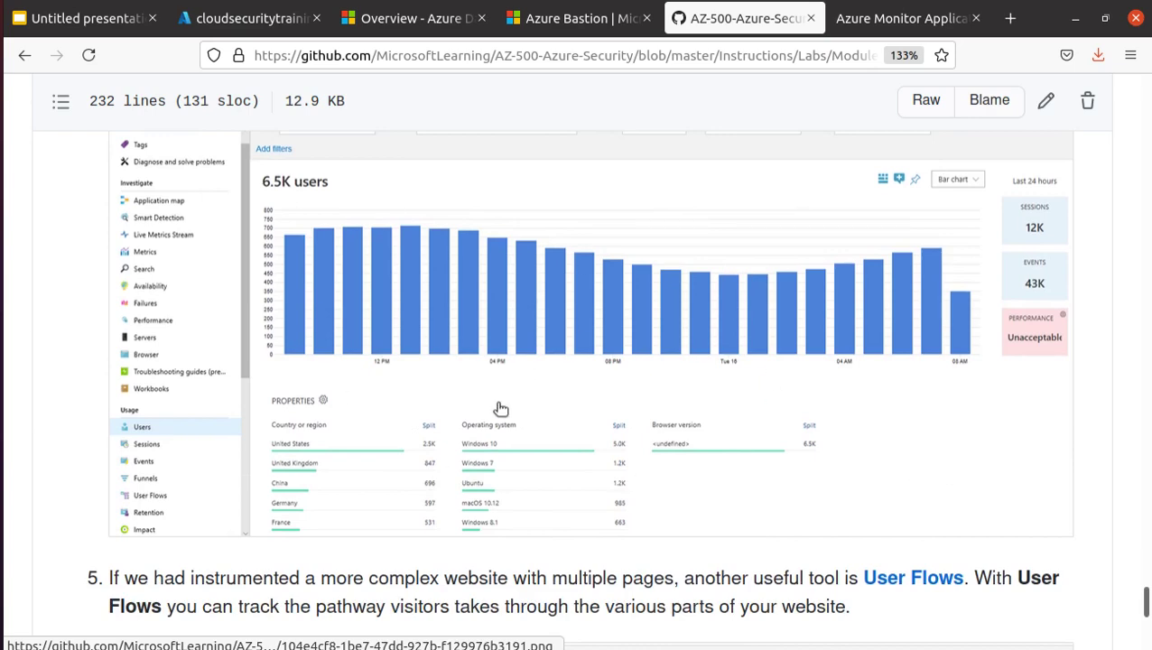
{"action": "scroll", "coordinate": [550, 415], "scroll_direction": "down", "scroll_amount": 3}
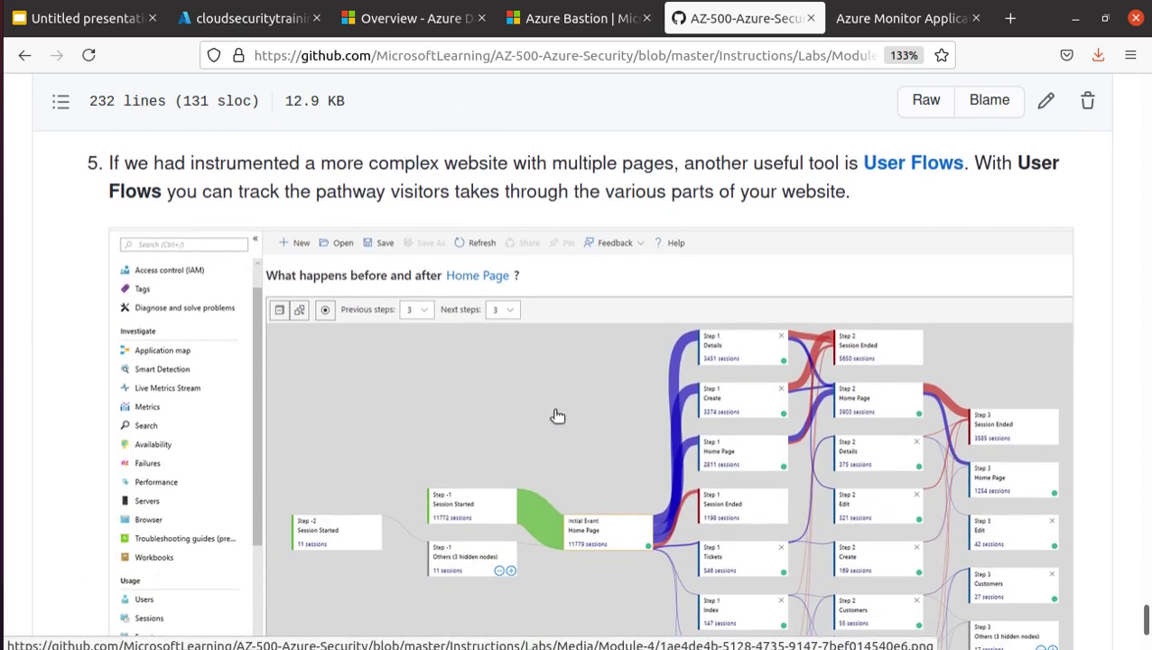
{"action": "scroll", "coordinate": [549, 415], "scroll_direction": "down", "scroll_amount": 1}
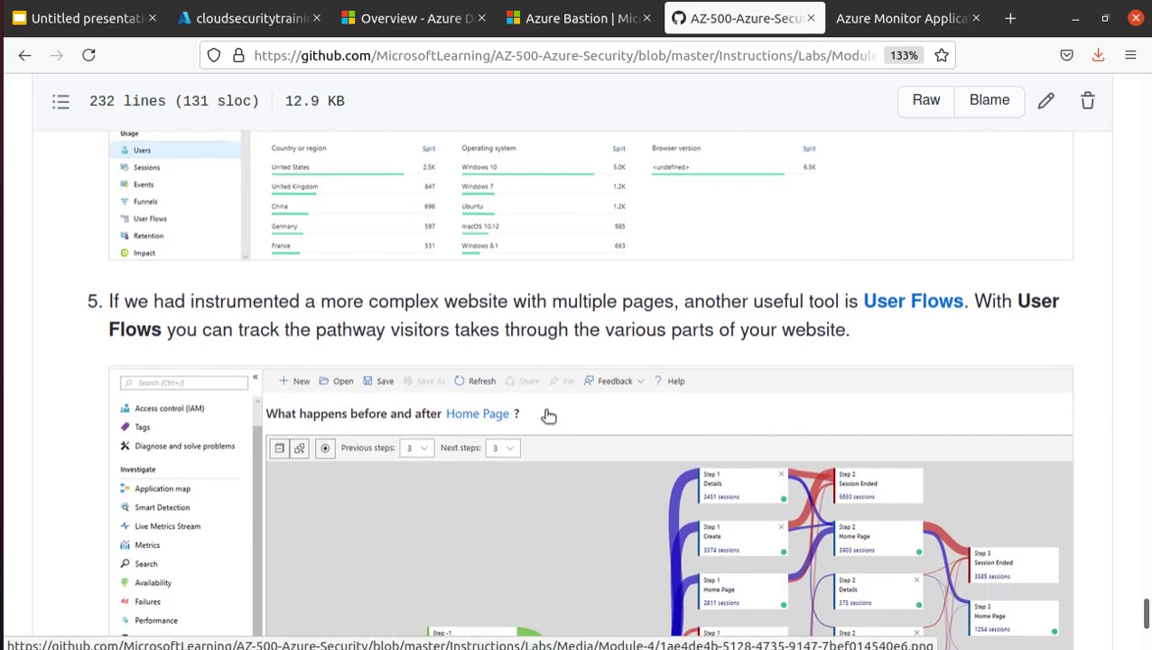
{"action": "scroll", "coordinate": [547, 417], "scroll_direction": "up", "scroll_amount": 3}
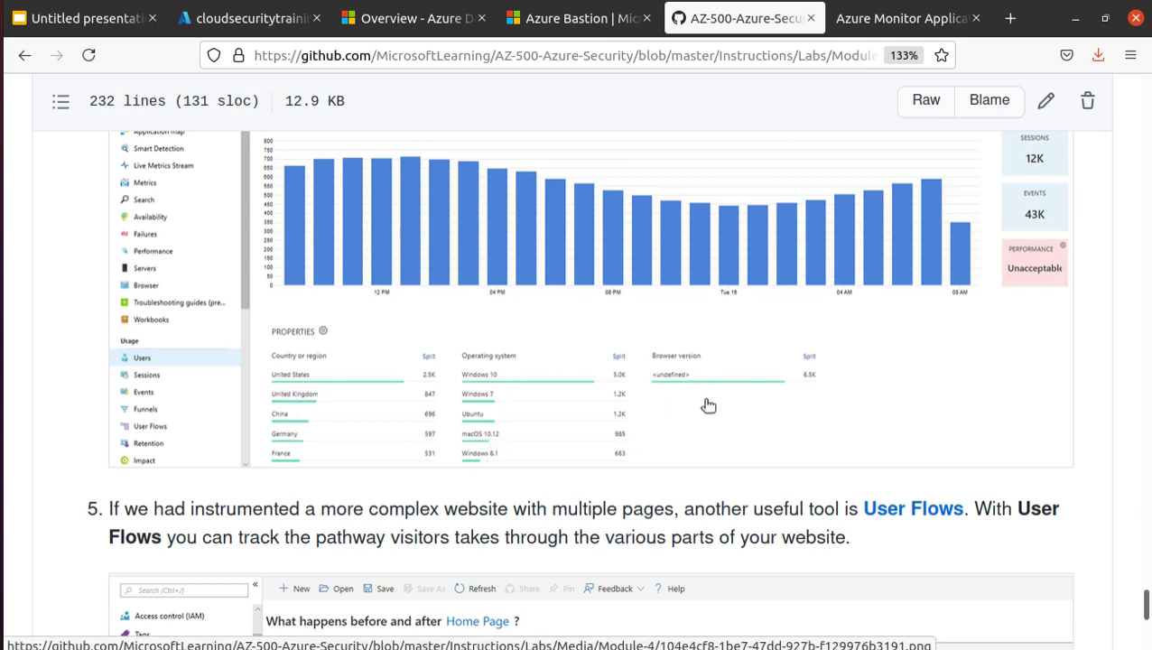
- Expand View More Insights on Users: 1 user, 1 session, United States, Ubuntu, Firefox 89.0
{"action": "left_click", "coordinate": [262, 20]}
{"action": "scroll", "coordinate": [578, 404], "scroll_direction": "down", "scroll_amount": 3}
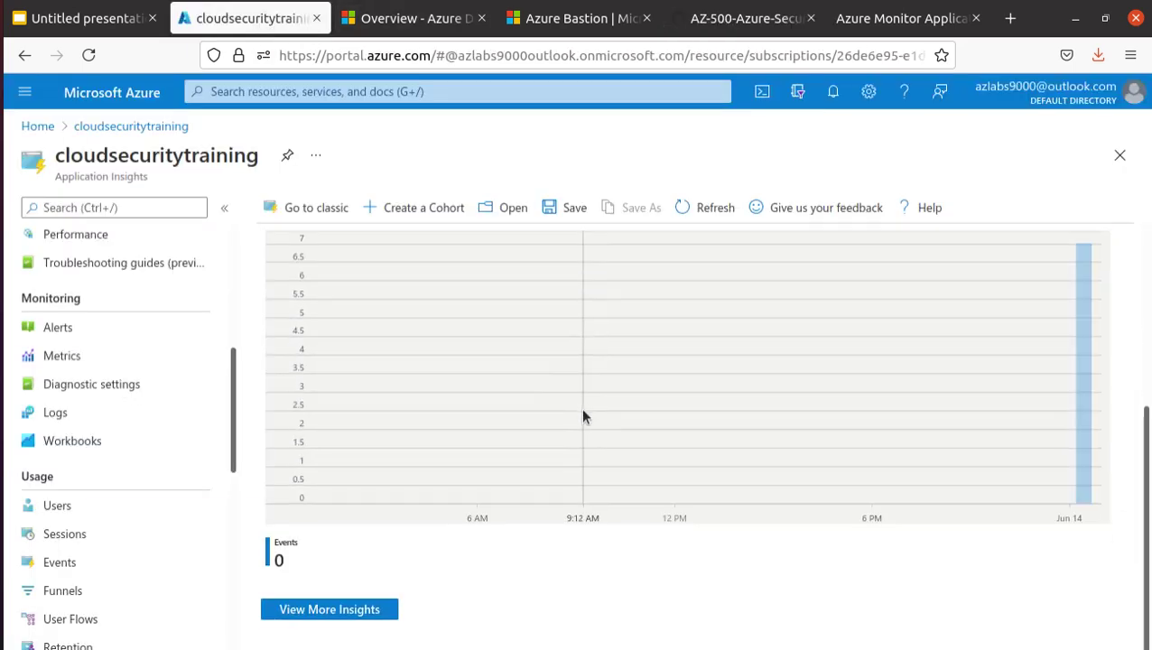
{"action": "scroll", "coordinate": [580, 408], "scroll_direction": "up", "scroll_amount": 1}
{"action": "scroll", "coordinate": [582, 412], "scroll_direction": "down", "scroll_amount": 1}
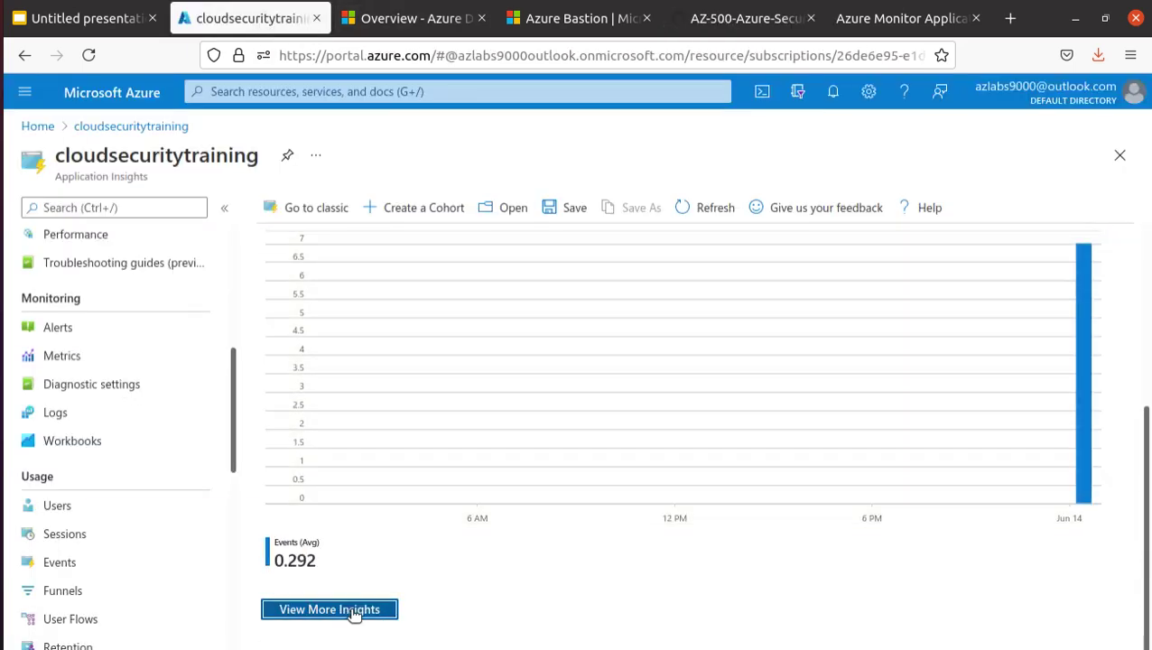
{"action": "left_click", "coordinate": [352, 615]}
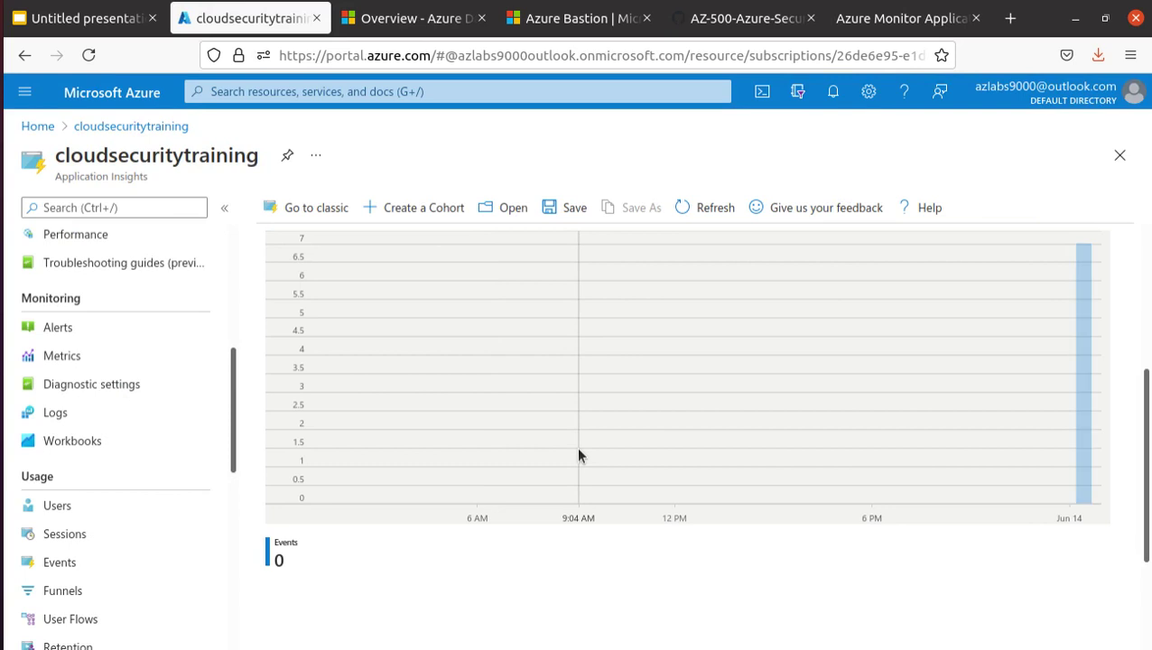
{"action": "scroll", "coordinate": [577, 456], "scroll_direction": "down", "scroll_amount": 4}
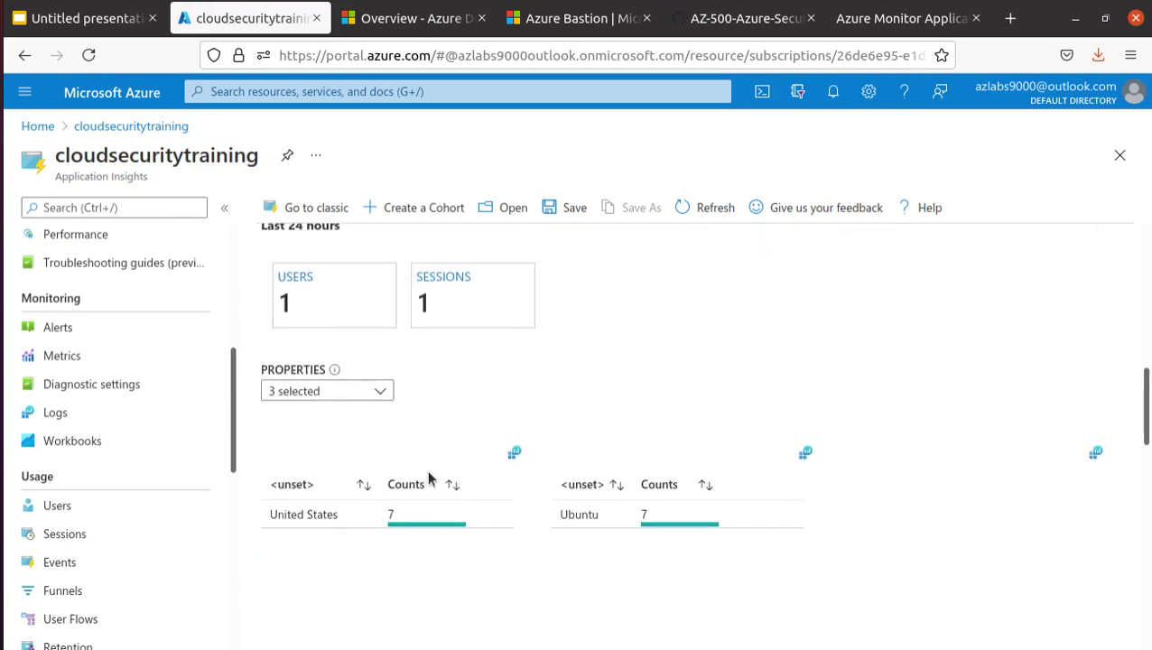
{"action": "scroll", "coordinate": [428, 479], "scroll_direction": "down", "scroll_amount": 3}
{"action": "scroll", "coordinate": [426, 523], "scroll_direction": "down", "scroll_amount": 1}
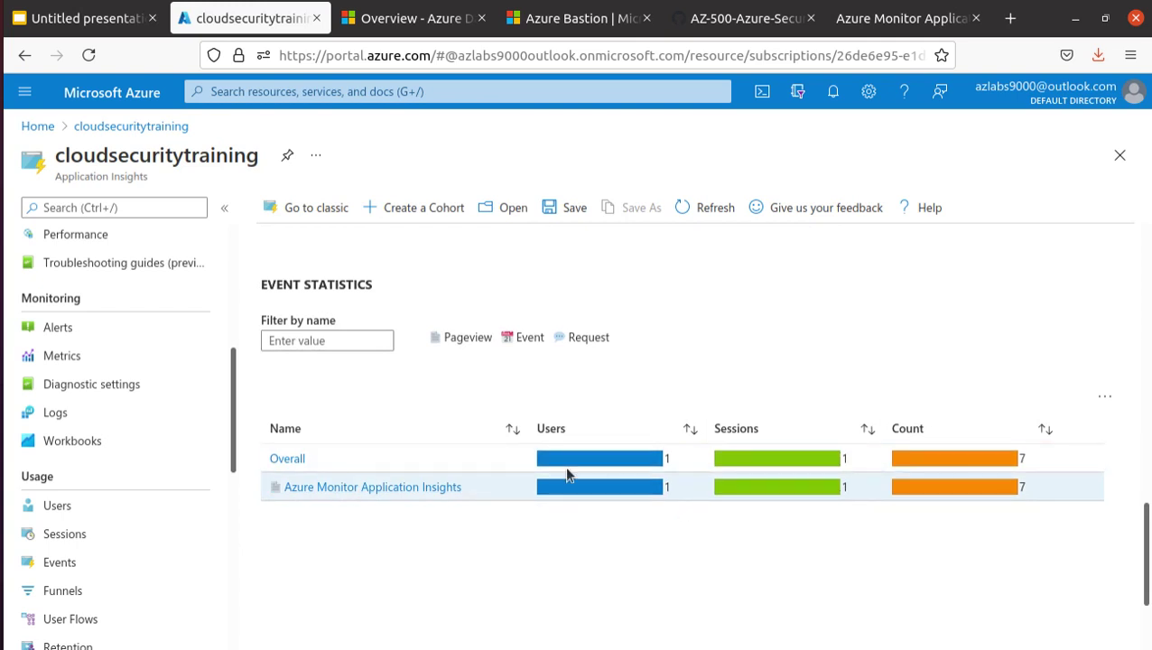
{"action": "scroll", "coordinate": [853, 532], "scroll_direction": "up", "scroll_amount": 3}
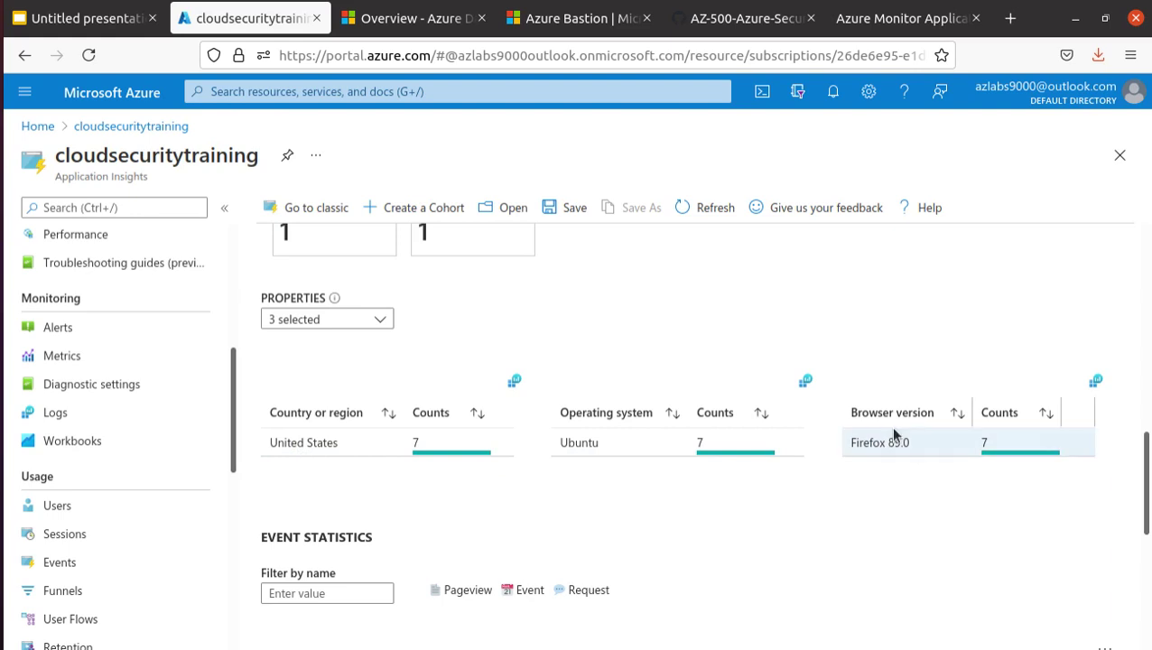
{"action": "scroll", "coordinate": [892, 470], "scroll_direction": "up", "scroll_amount": 2}
{"action": "scroll", "coordinate": [889, 469], "scroll_direction": "up", "scroll_amount": 10}
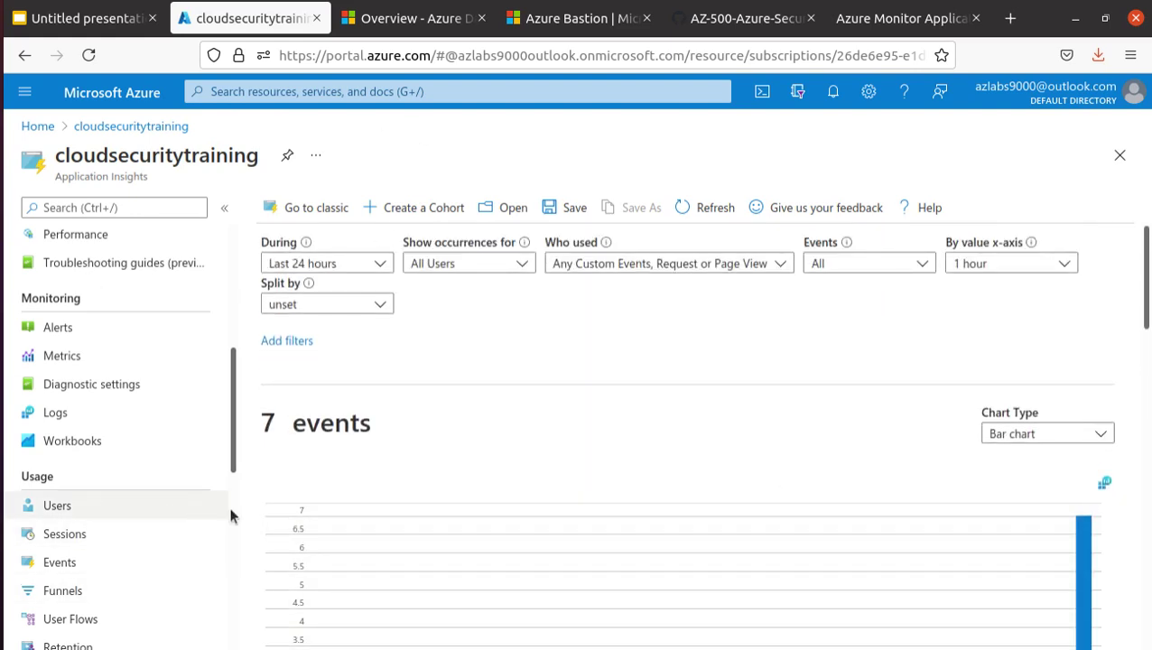
- Read lab step 5's explanation of tracking visitor pathways with User Flows
{"action": "left_click", "coordinate": [884, 25]}
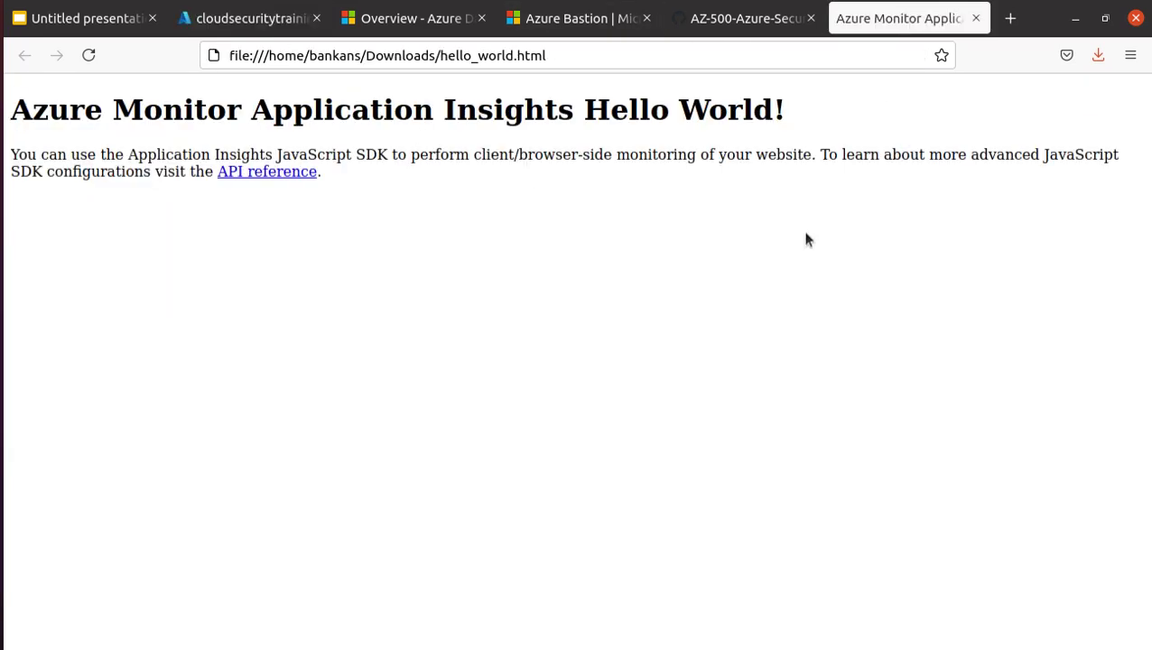
{"action": "left_click", "coordinate": [720, 30]}
{"action": "scroll", "coordinate": [442, 457], "scroll_direction": "down", "scroll_amount": 3}
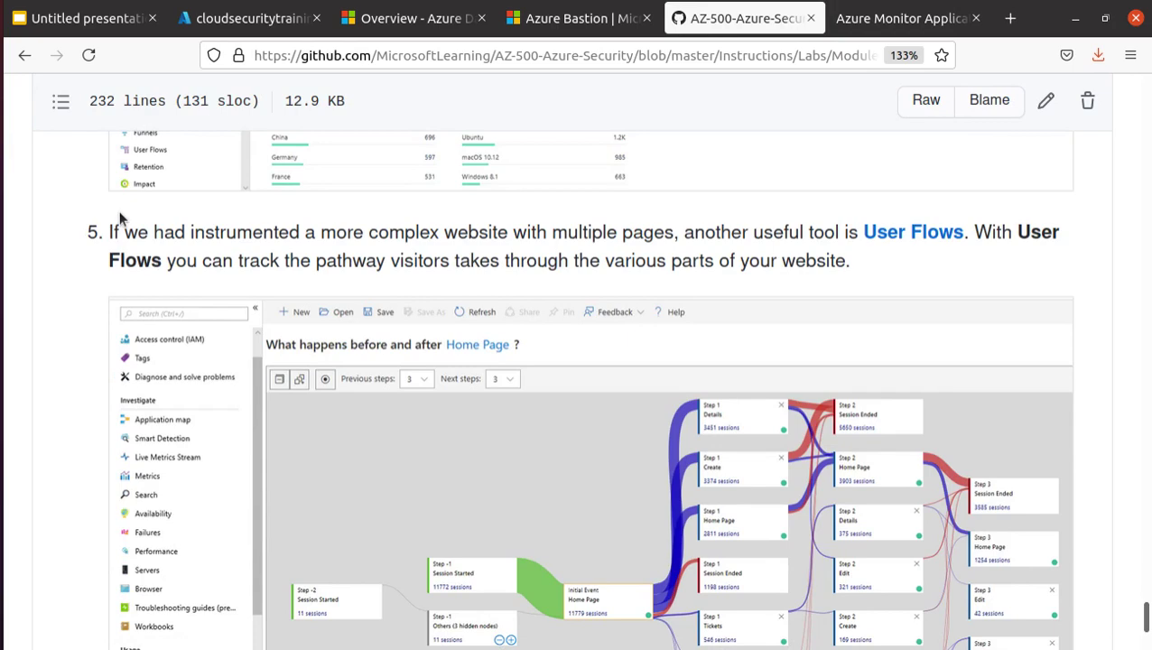
{"action": "scroll", "coordinate": [193, 342], "scroll_direction": "down", "scroll_amount": 7}
{"action": "scroll", "coordinate": [193, 343], "scroll_direction": "up", "scroll_amount": 8}
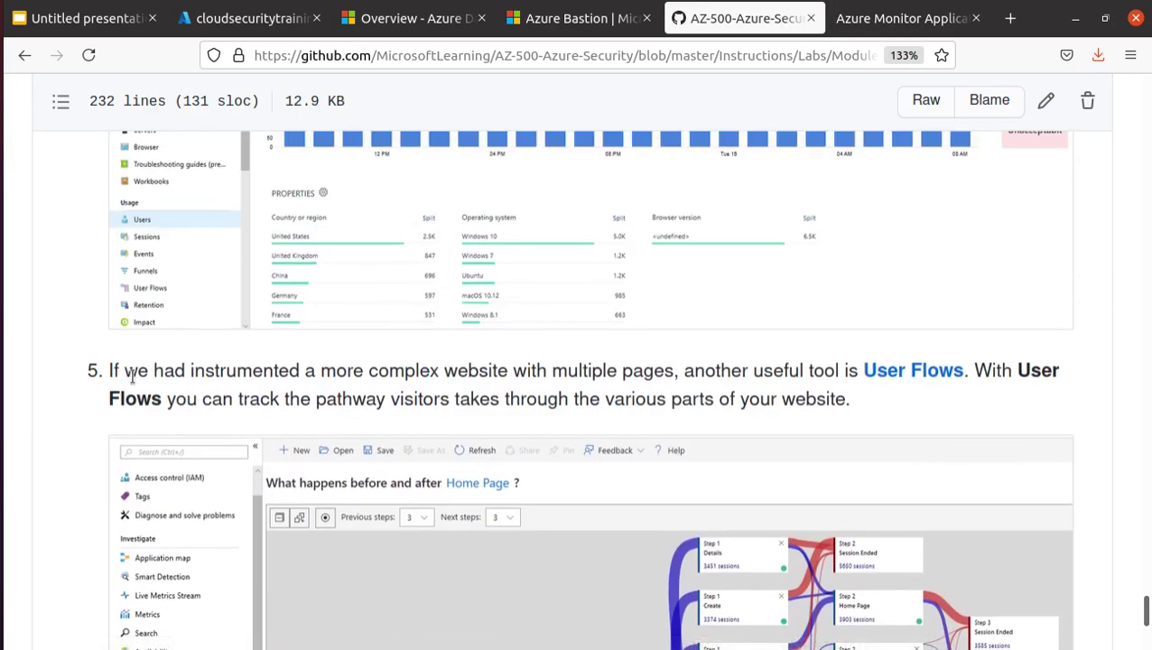
{"action": "left_click_drag", "start_coordinate": [107, 363], "coordinate": [847, 379]}
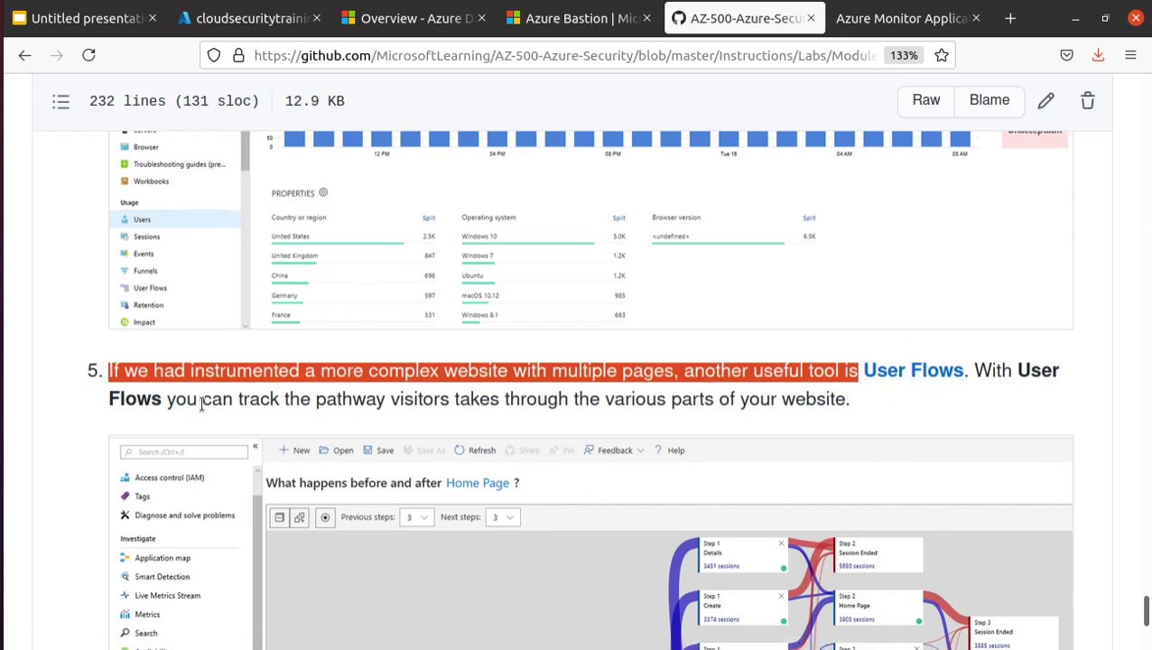
{"action": "left_click_drag", "start_coordinate": [210, 403], "coordinate": [857, 415]}
{"action": "scroll", "coordinate": [492, 494], "scroll_direction": "down", "scroll_amount": 3}
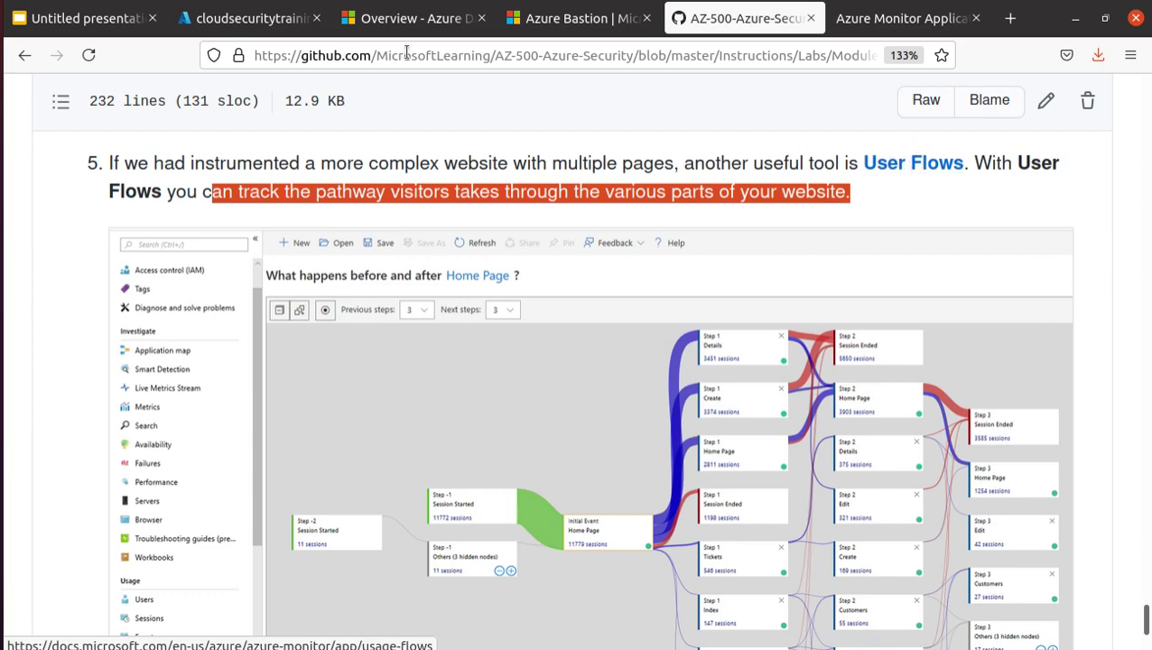
- Create a User Flows graph with Azure Monitor Application Insights as the initial event
{"action": "left_click", "coordinate": [207, 19]}
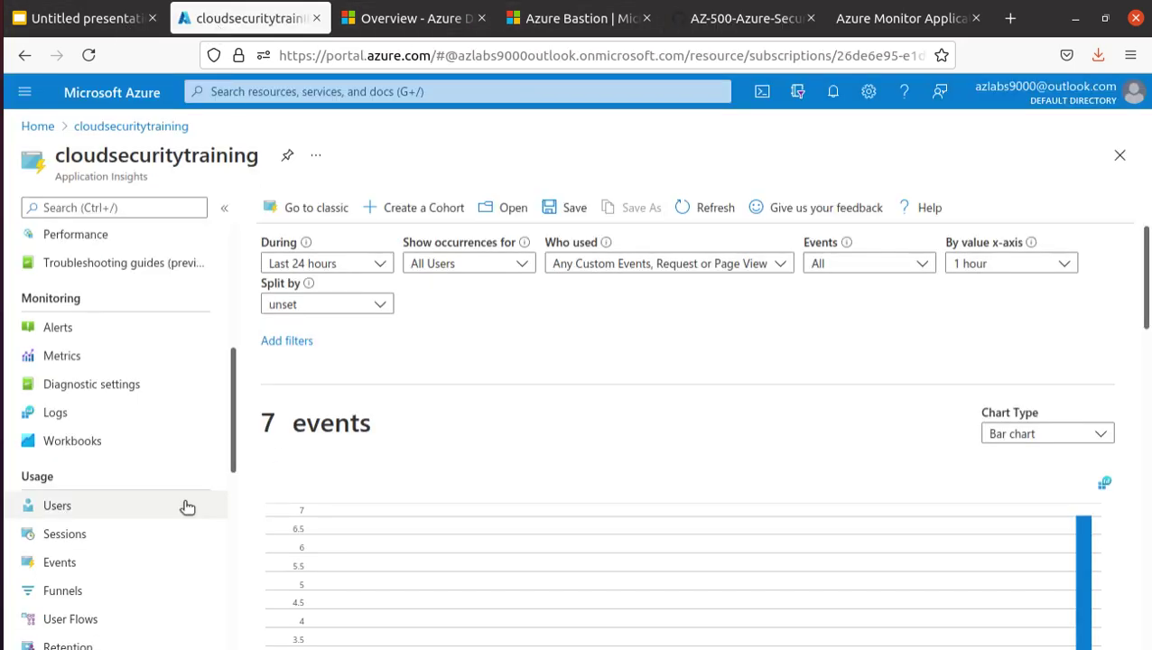
{"action": "scroll", "coordinate": [186, 507], "scroll_direction": "down", "scroll_amount": 2}
{"action": "left_click", "coordinate": [70, 517]}
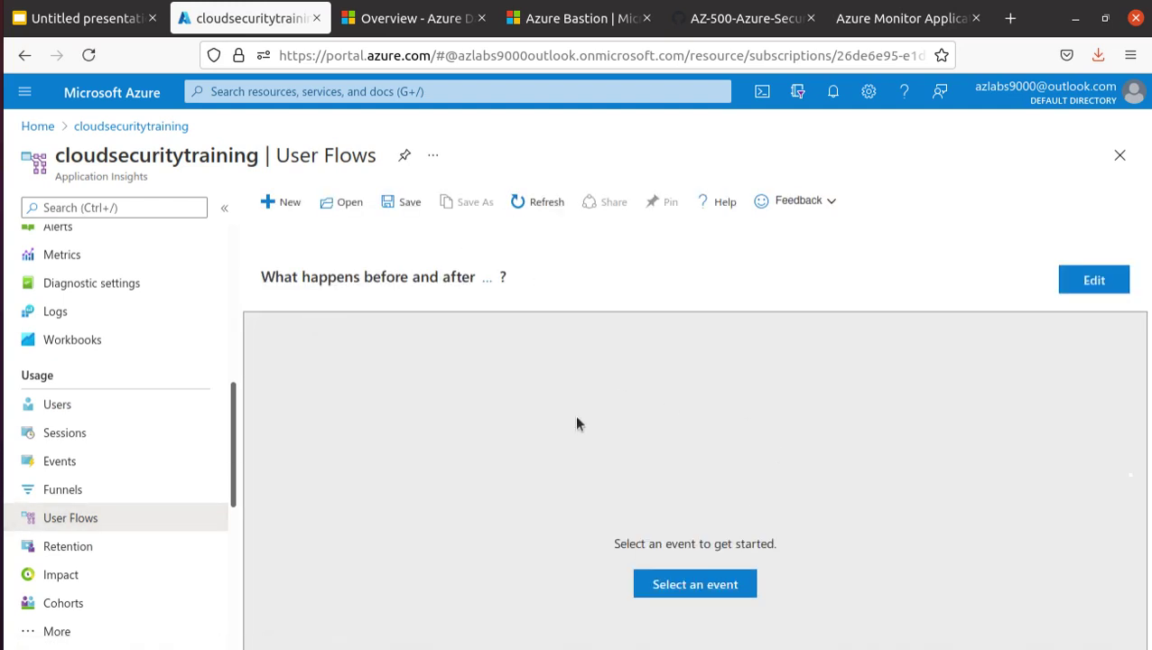
{"action": "scroll", "coordinate": [212, 537], "scroll_direction": "down", "scroll_amount": 3}
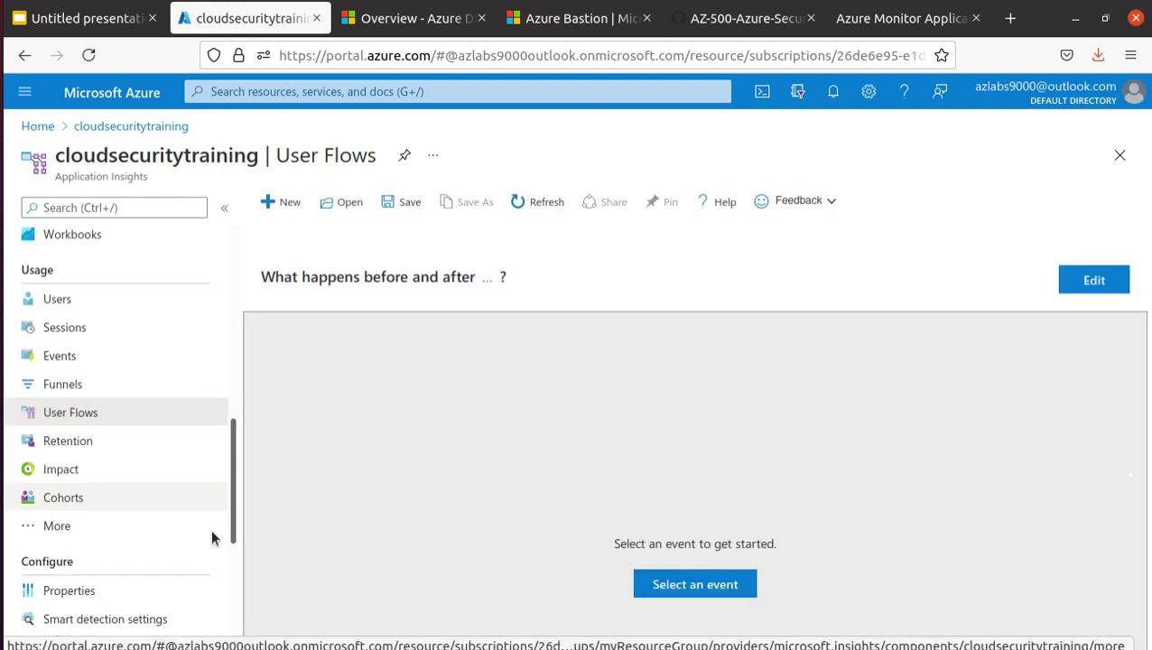
{"action": "left_click", "coordinate": [713, 588]}
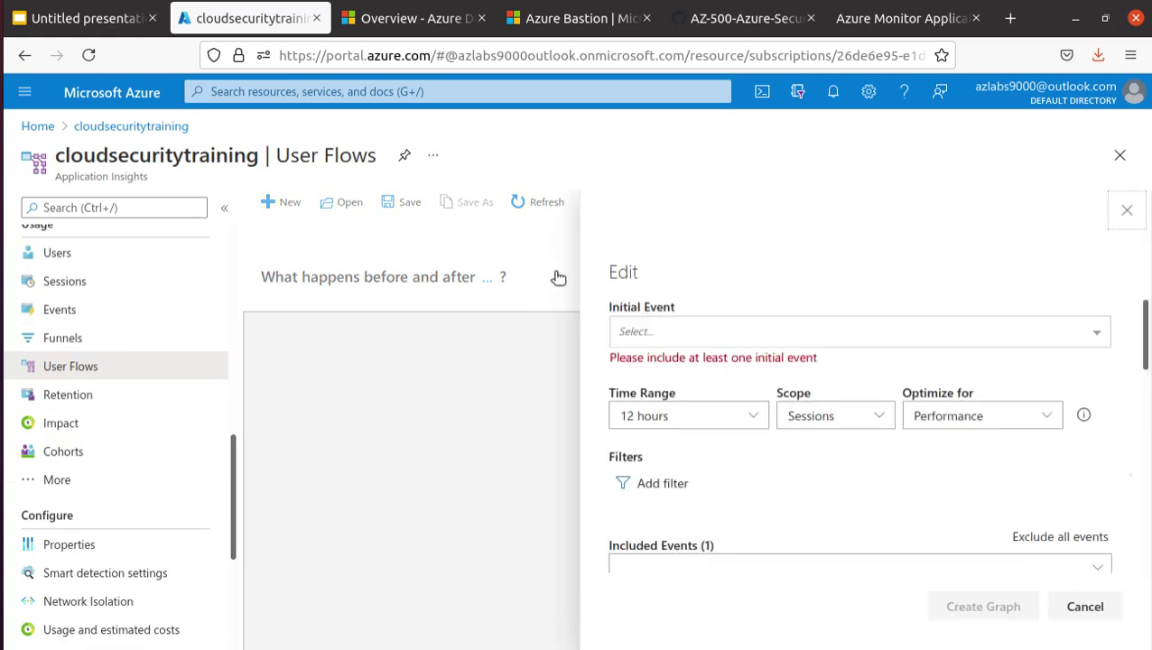
{"action": "left_click", "coordinate": [828, 332]}
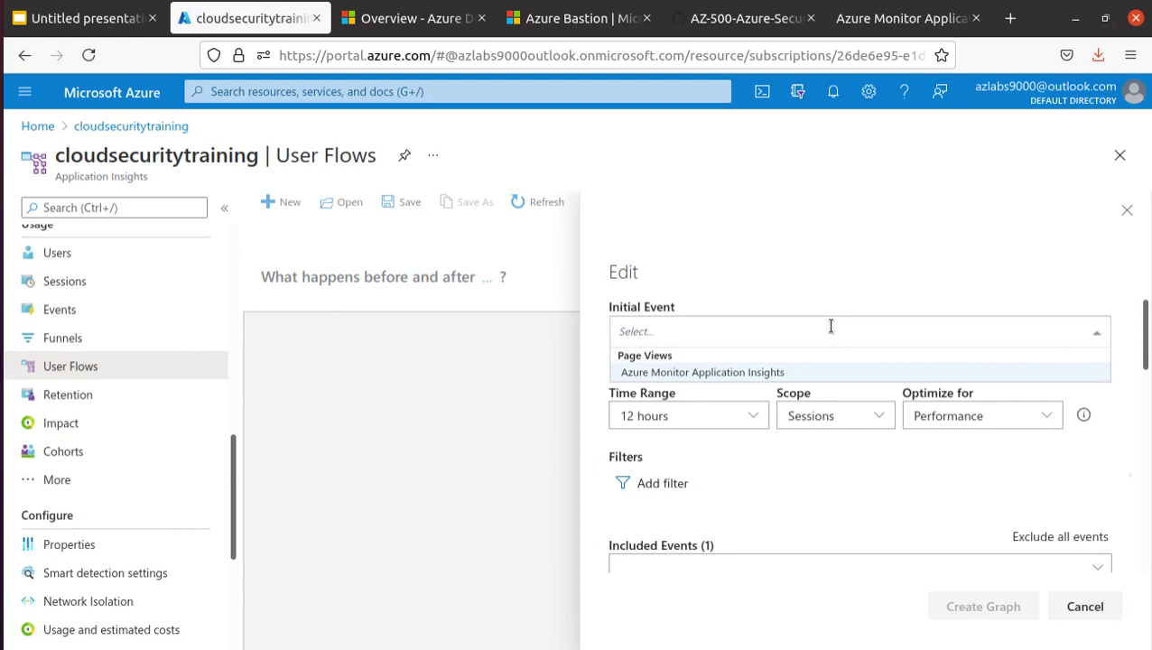
{"action": "left_click", "coordinate": [740, 374]}
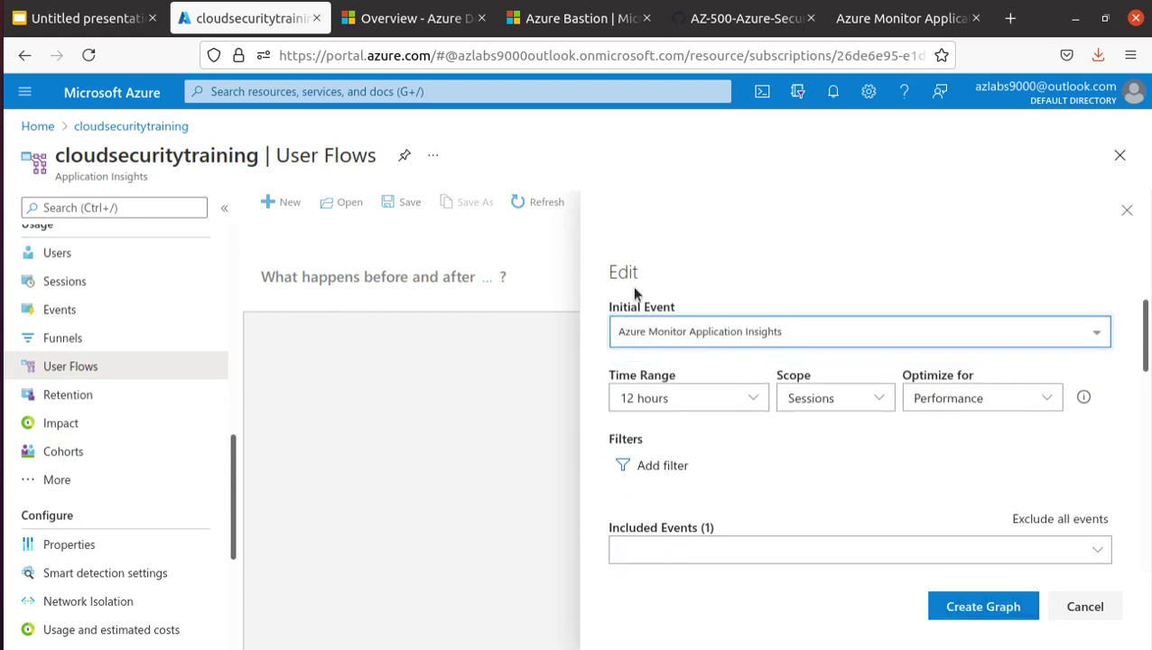
{"action": "left_click", "coordinate": [976, 612]}
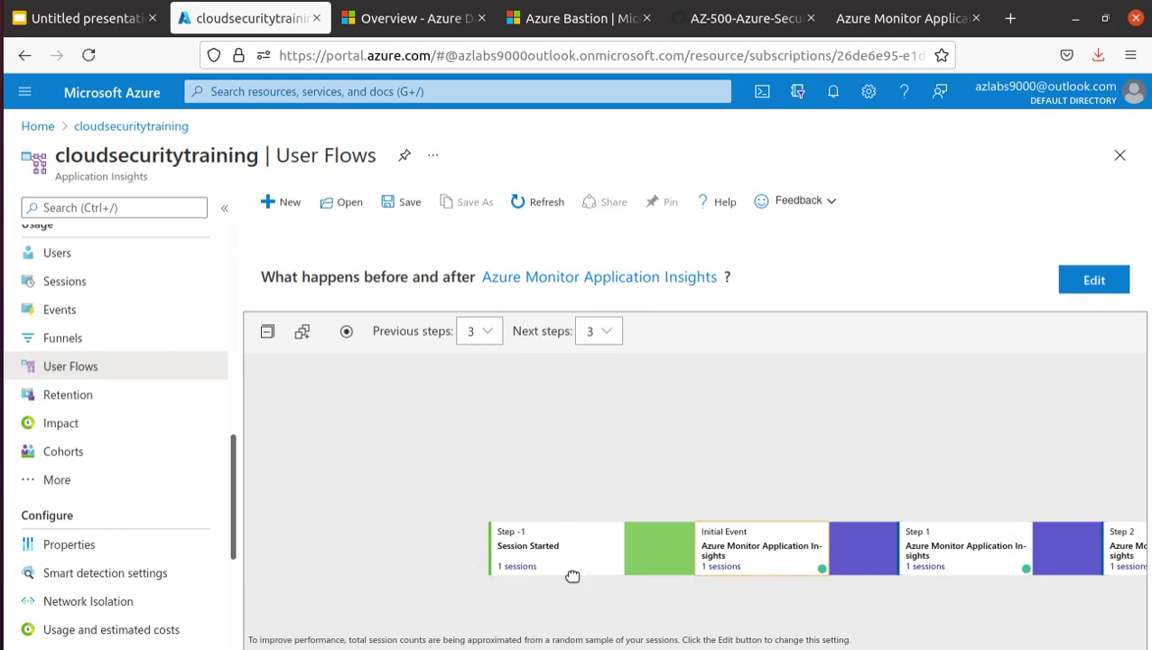
{"action": "mouse_move", "coordinate": [1058, 571]}
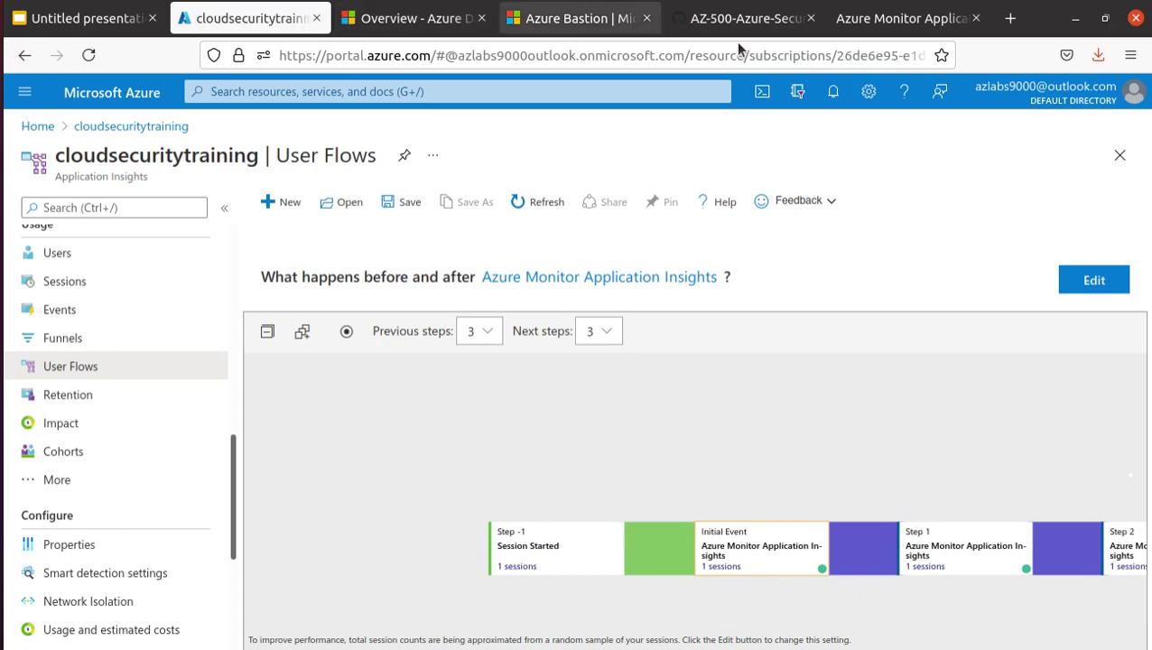
- Revisit the lab's page-view duration query, then switch to hello_world.html in VS Code
{"action": "left_click", "coordinate": [880, 22]}
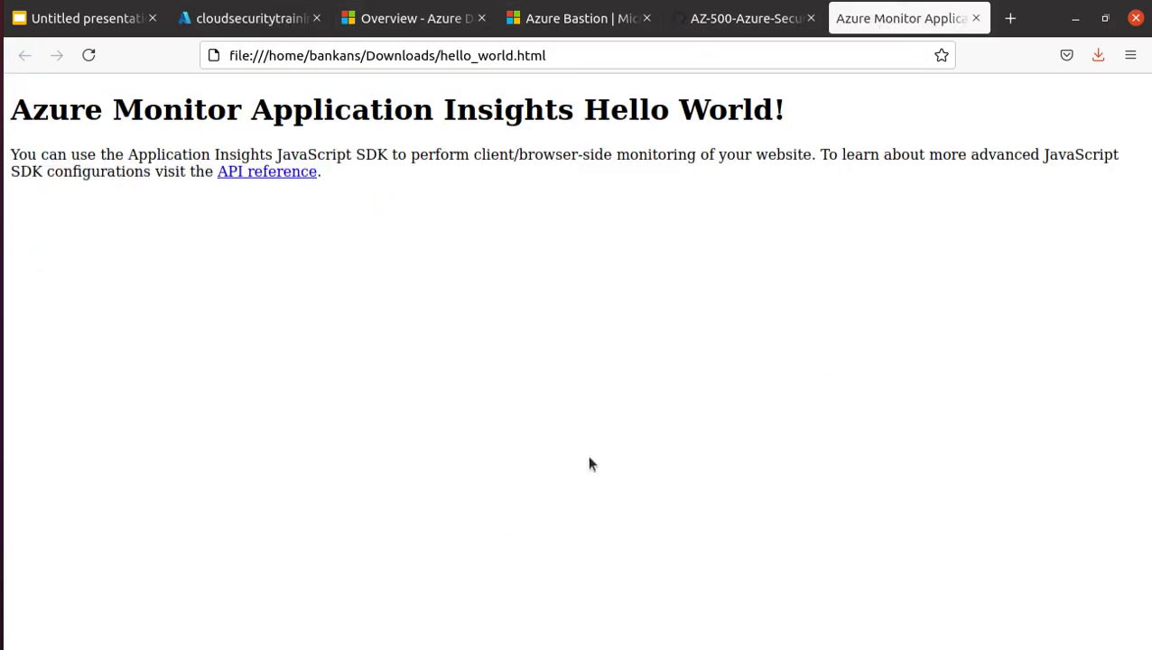
{"action": "left_click", "coordinate": [720, 21]}
{"action": "scroll", "coordinate": [494, 411], "scroll_direction": "down", "scroll_amount": 4}
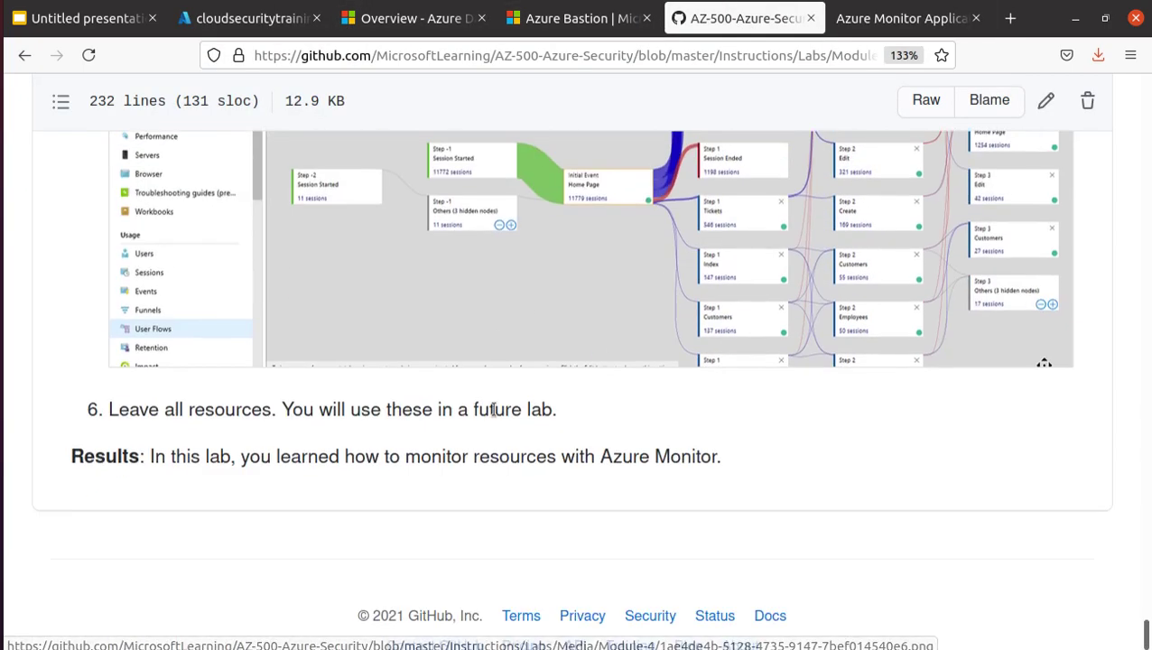
{"action": "scroll", "coordinate": [479, 408], "scroll_direction": "up", "scroll_amount": 20}
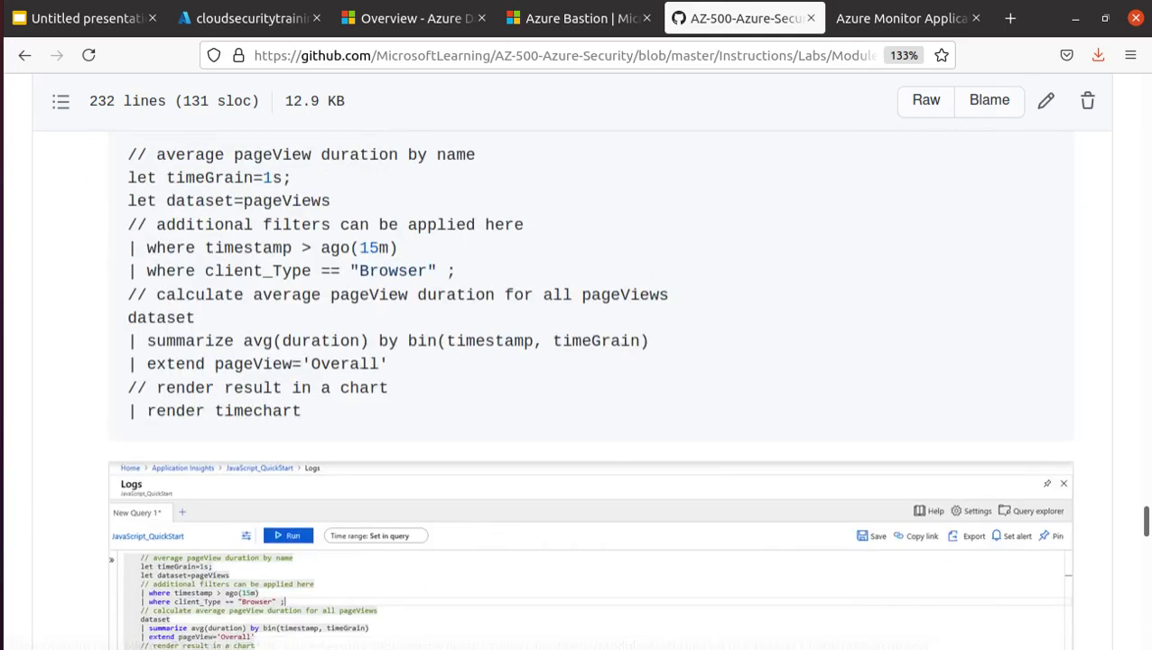
{"action": "key", "text": "alt+Tab"}
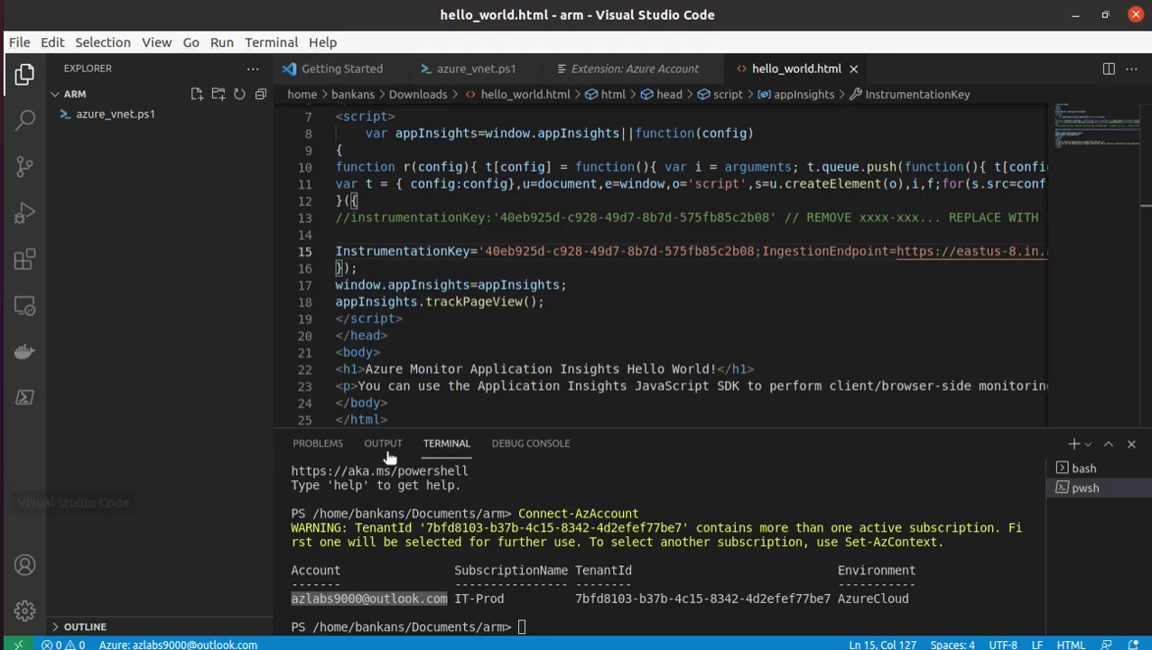
- Comment out the connection-string line, uncomment instrumentationKey in hello_world.html, and save it
{"action": "scroll", "coordinate": [508, 318], "scroll_direction": "up", "scroll_amount": 1}
{"action": "left_click", "coordinate": [336, 296]}
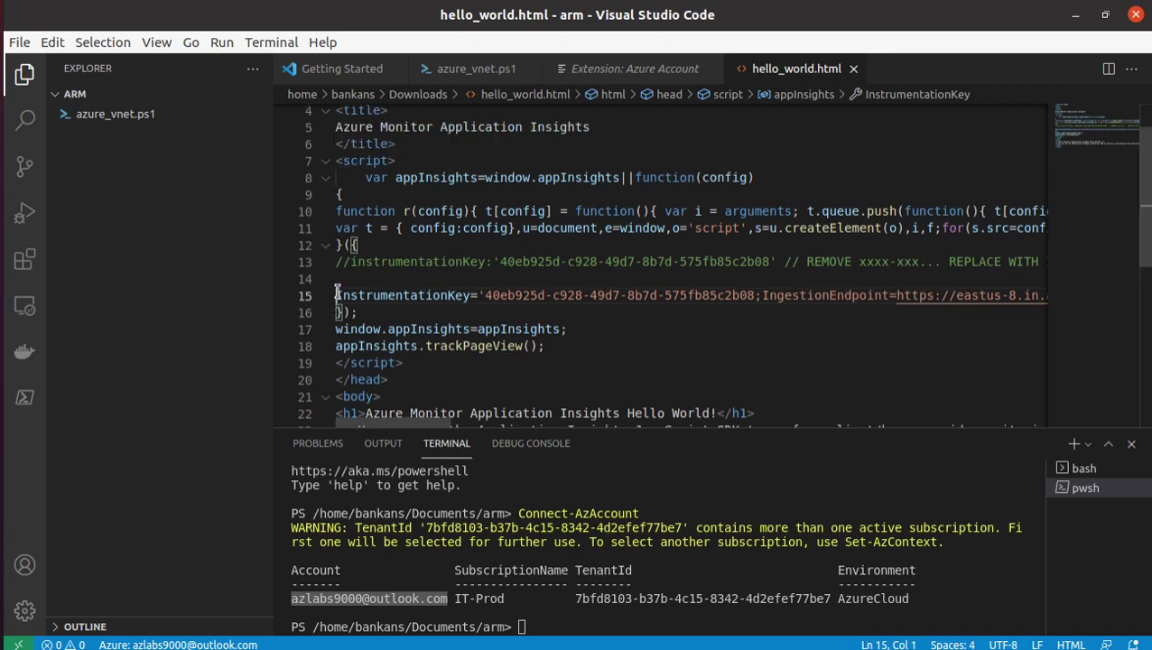
{"action": "type", "text": "//"}
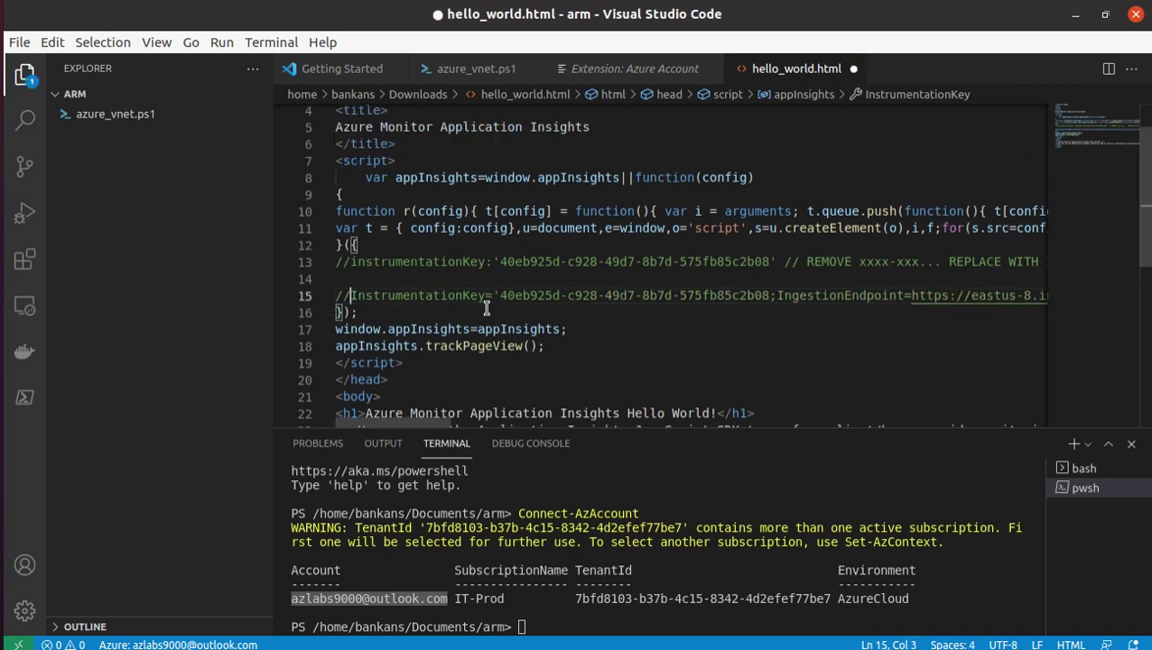
{"action": "left_click", "coordinate": [356, 261]}
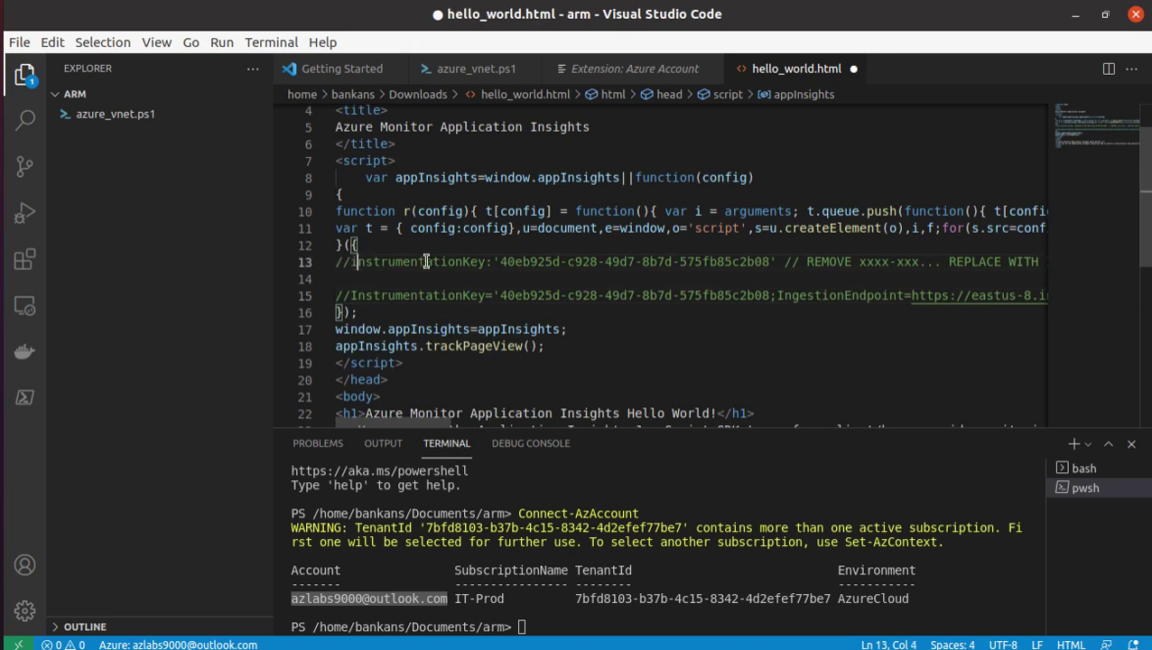
{"action": "key", "text": "BackSpace"}
{"action": "key", "text": "BackSpace"}
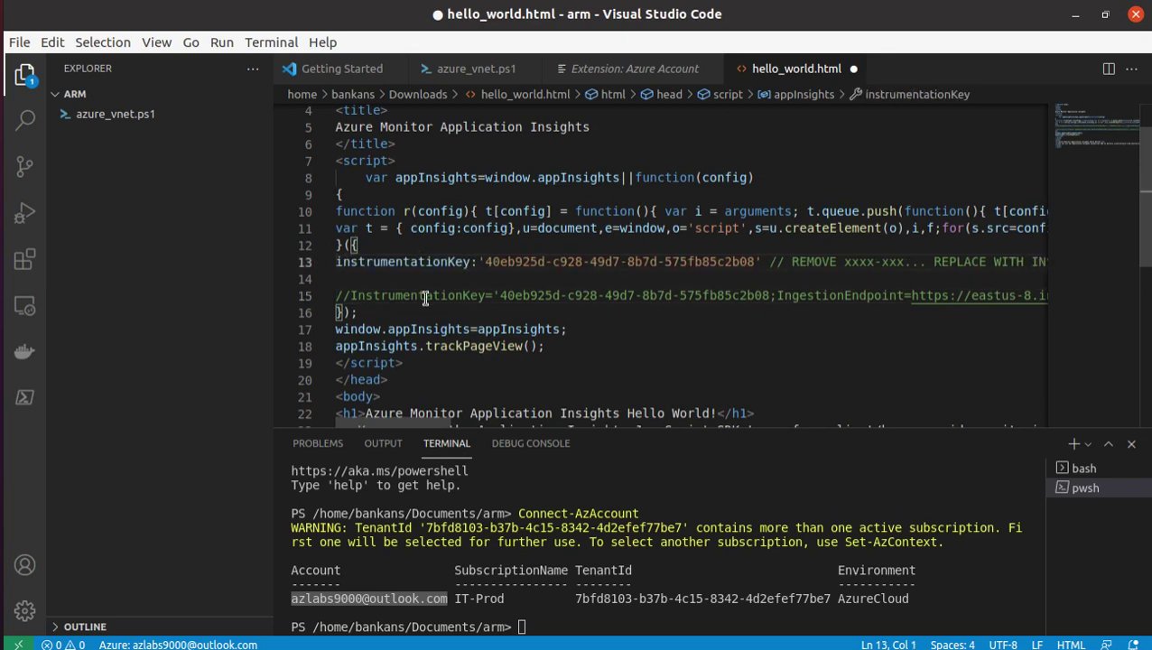
{"action": "key", "text": "ctrl+s"}
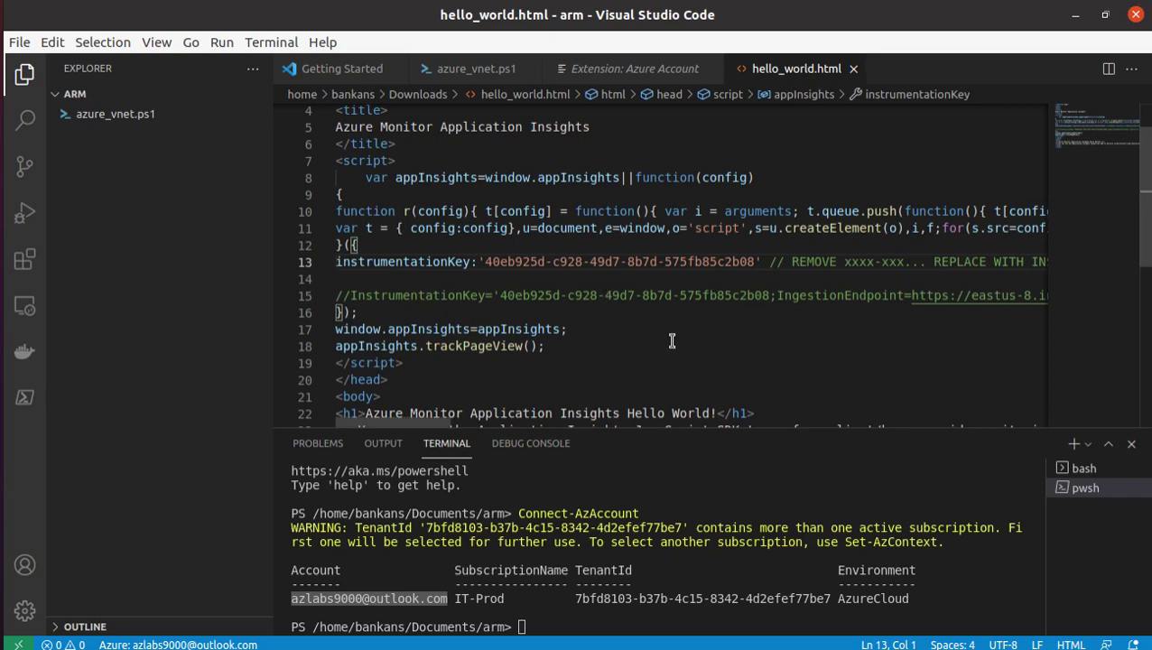
{"action": "key", "text": "alt+Tab"}
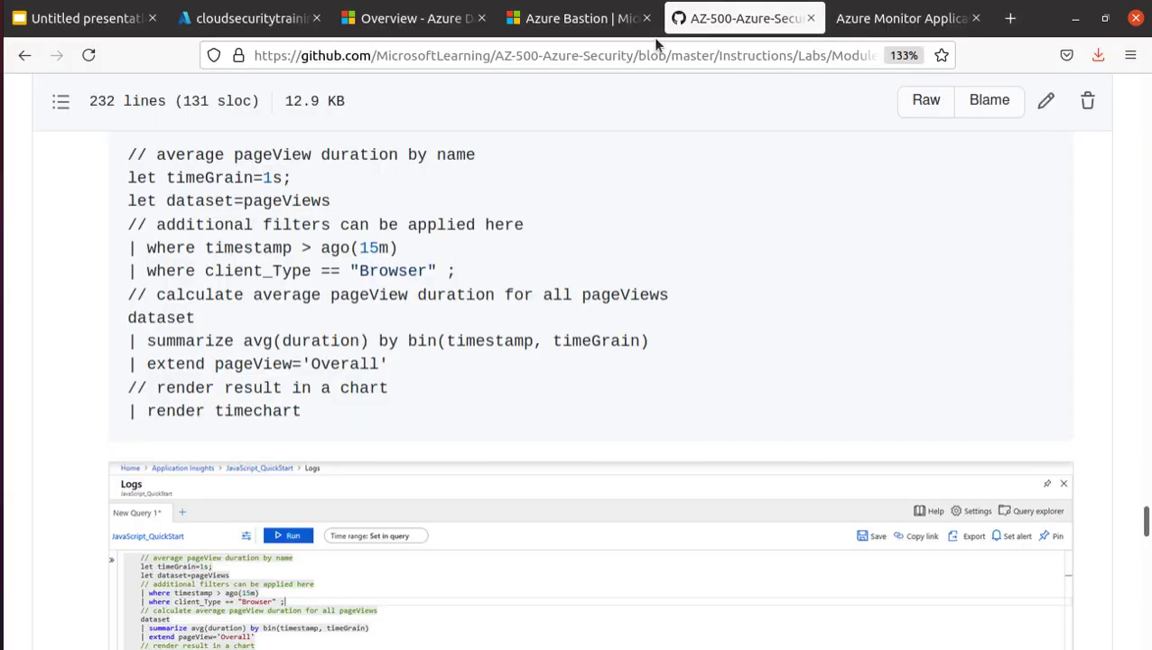
- Reload the local hello_world.html page twice so the tracking script sends new page views
{"action": "left_click", "coordinate": [884, 20]}
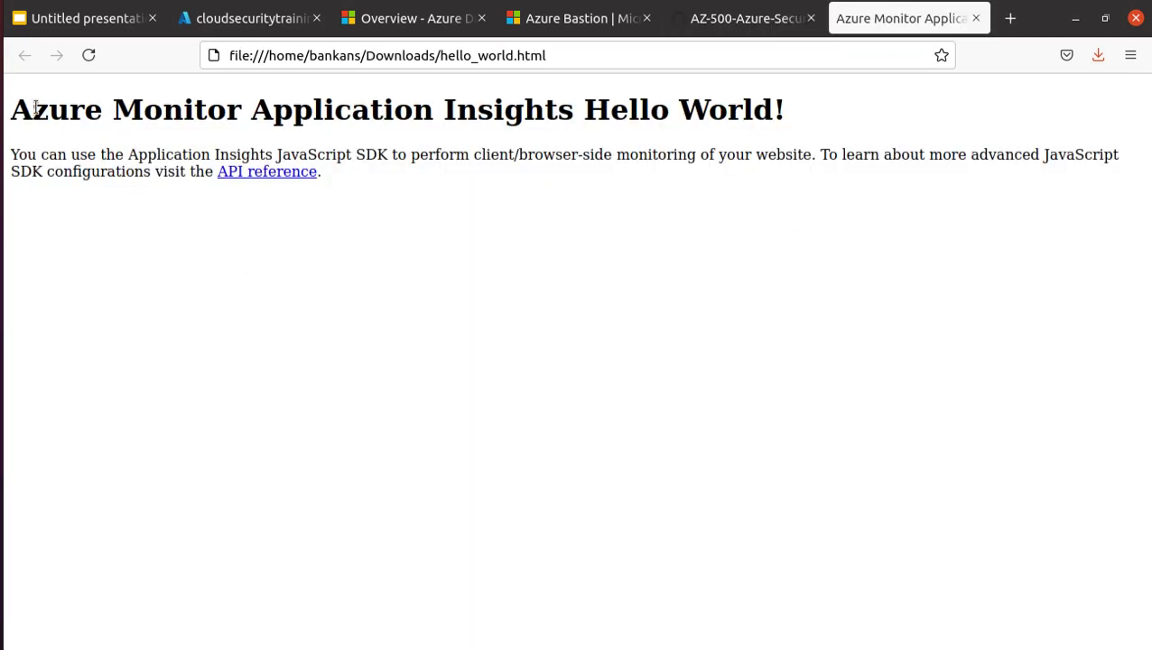
{"action": "left_click", "coordinate": [88, 60]}
{"action": "left_click", "coordinate": [90, 60]}
- Show cloudsecuritytraining's Overview and review its failed requests, server requests and availability charts
{"action": "left_click", "coordinate": [249, 25]}
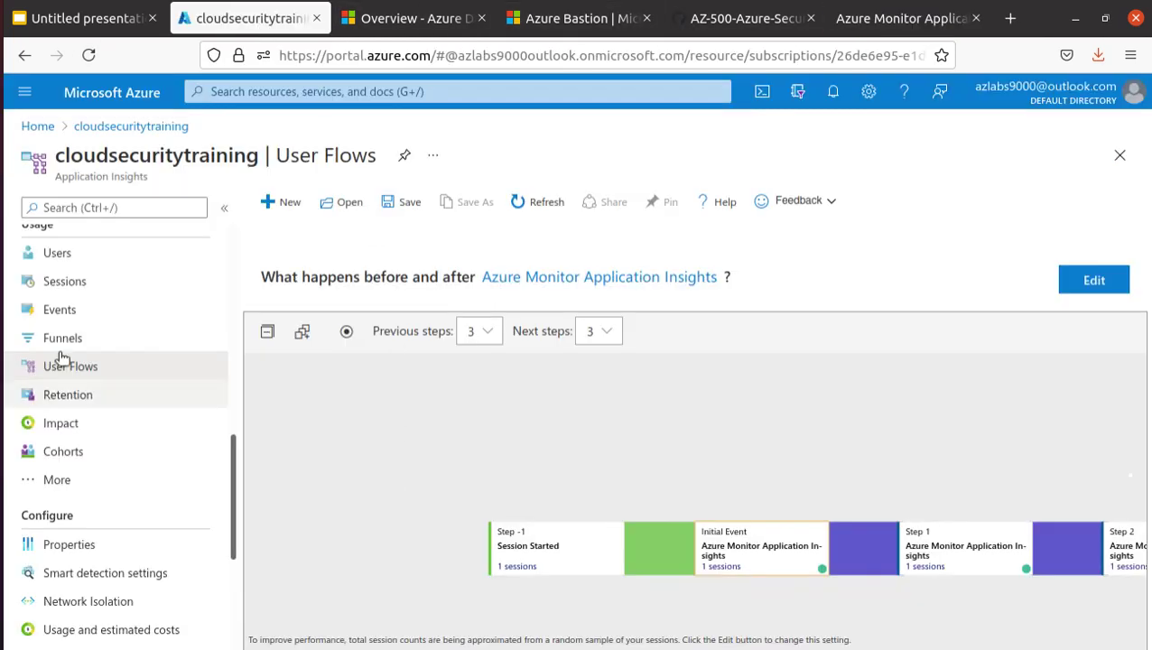
{"action": "scroll", "coordinate": [108, 401], "scroll_direction": "up", "scroll_amount": 10}
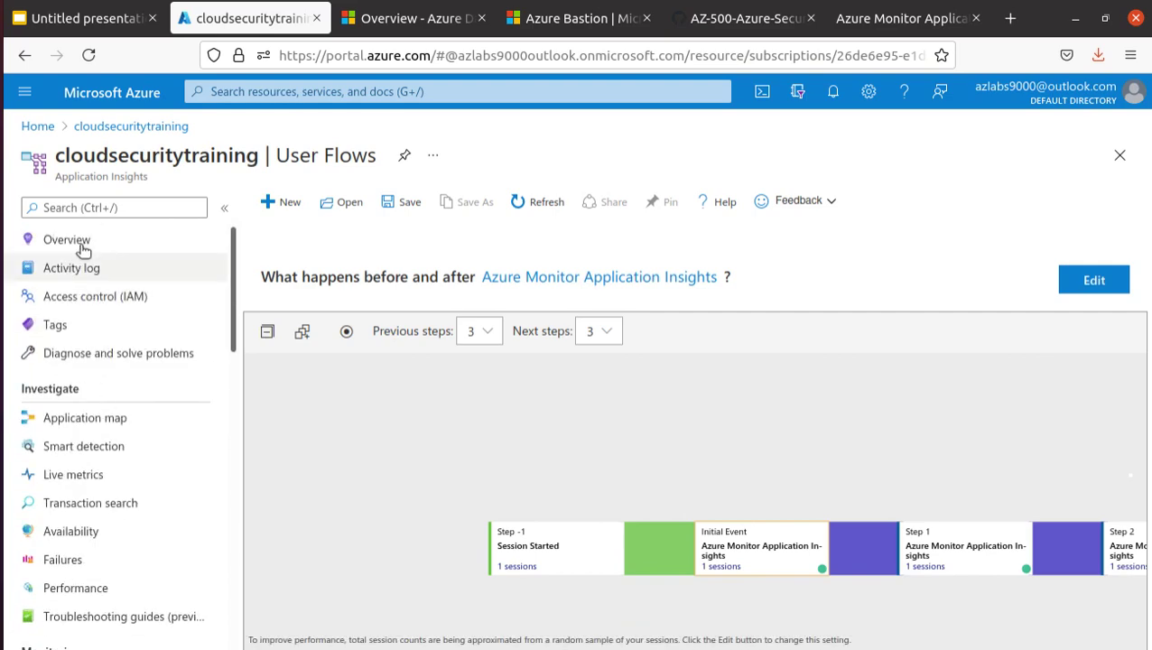
{"action": "left_click", "coordinate": [81, 245]}
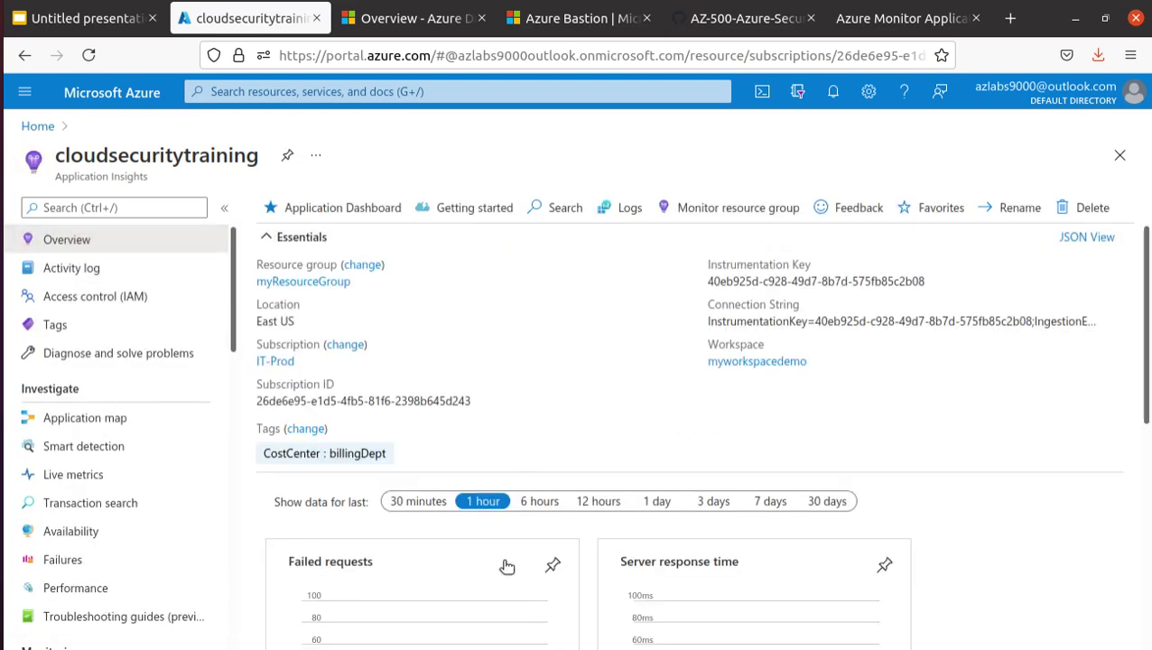
{"action": "scroll", "coordinate": [405, 365], "scroll_direction": "down", "scroll_amount": 3}
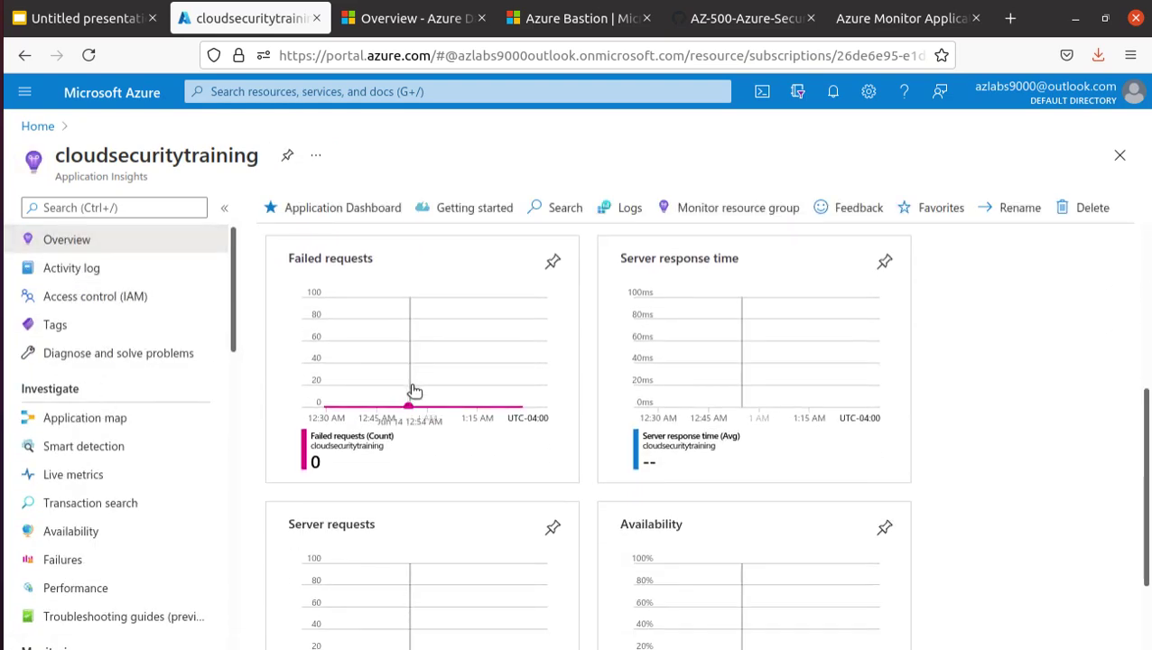
{"action": "scroll", "coordinate": [566, 417], "scroll_direction": "up", "scroll_amount": 3}
{"action": "scroll", "coordinate": [566, 417], "scroll_direction": "down", "scroll_amount": 5}
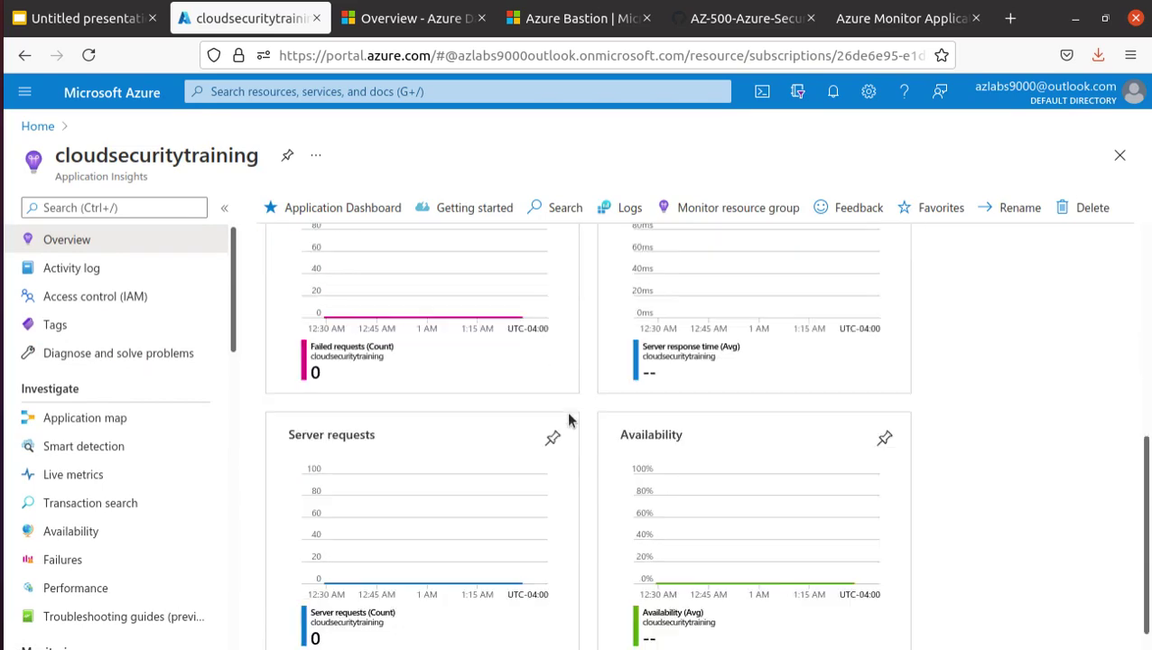
{"action": "scroll", "coordinate": [192, 496], "scroll_direction": "down", "scroll_amount": 5}
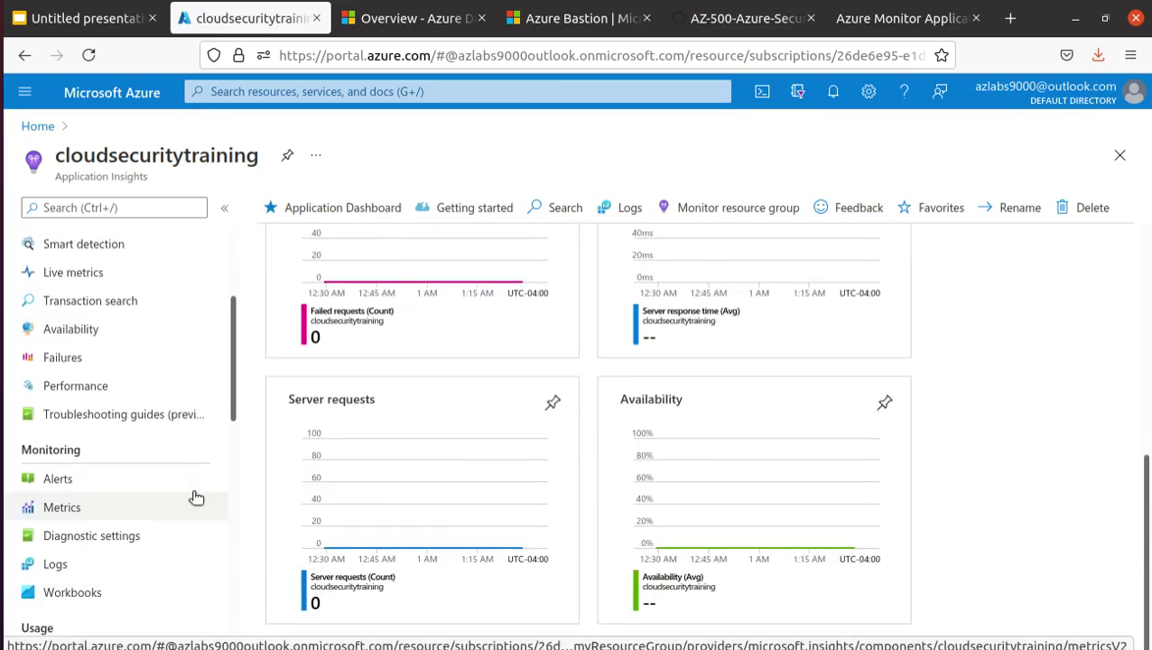
{"action": "scroll", "coordinate": [193, 497], "scroll_direction": "down", "scroll_amount": 1}
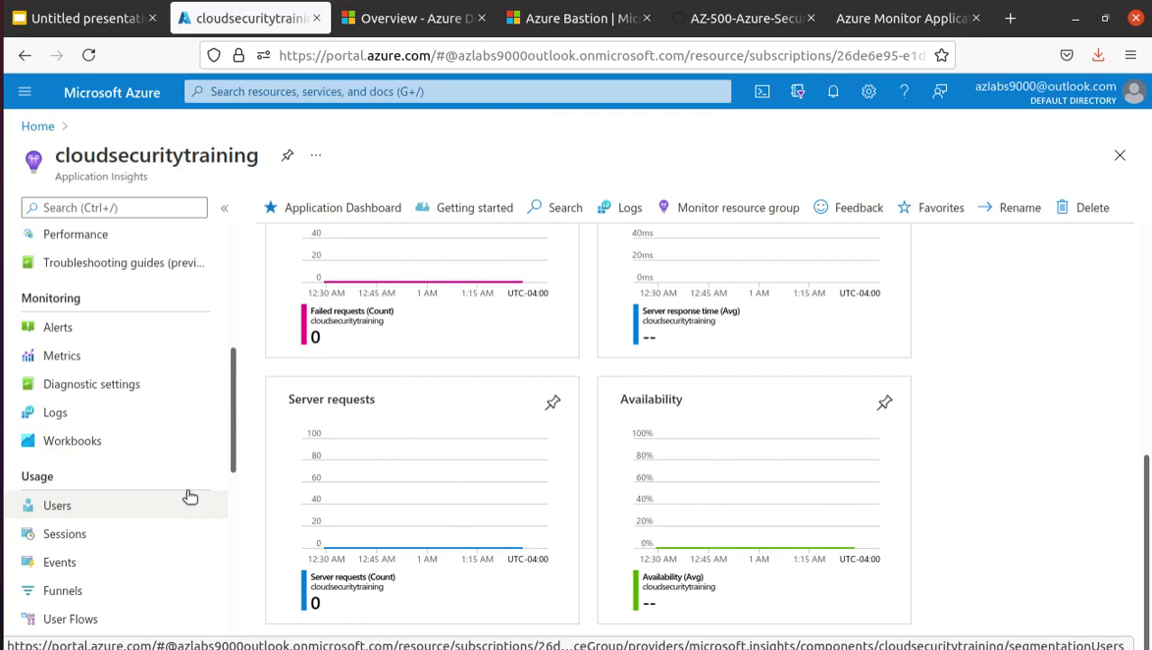
{"action": "scroll", "coordinate": [189, 497], "scroll_direction": "up", "scroll_amount": 5}
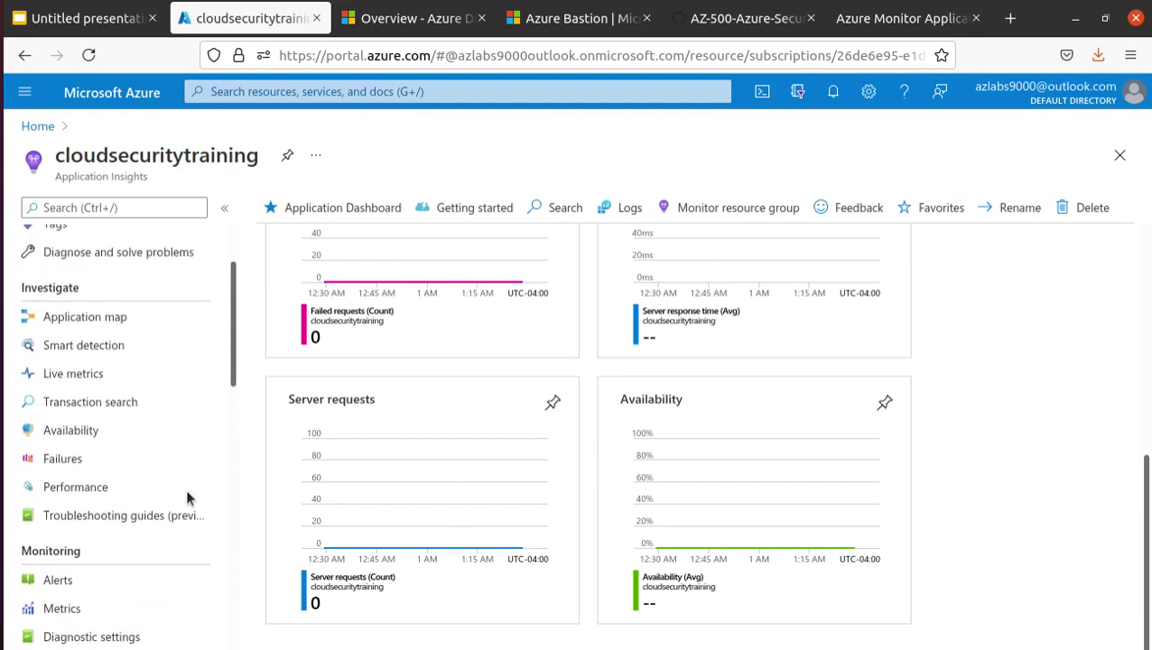
{"action": "scroll", "coordinate": [188, 497], "scroll_direction": "up", "scroll_amount": 2}
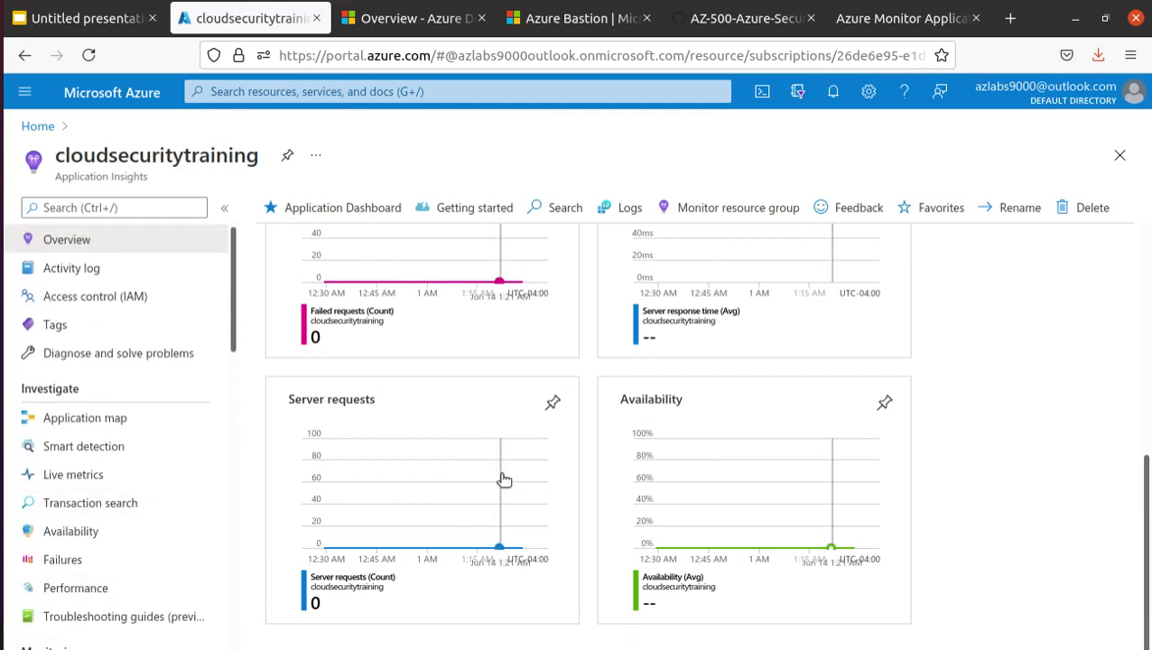
- Review the cloudsecuritytraining application dashboard tiles, then return to the resource overview
{"action": "left_click", "coordinate": [376, 215]}
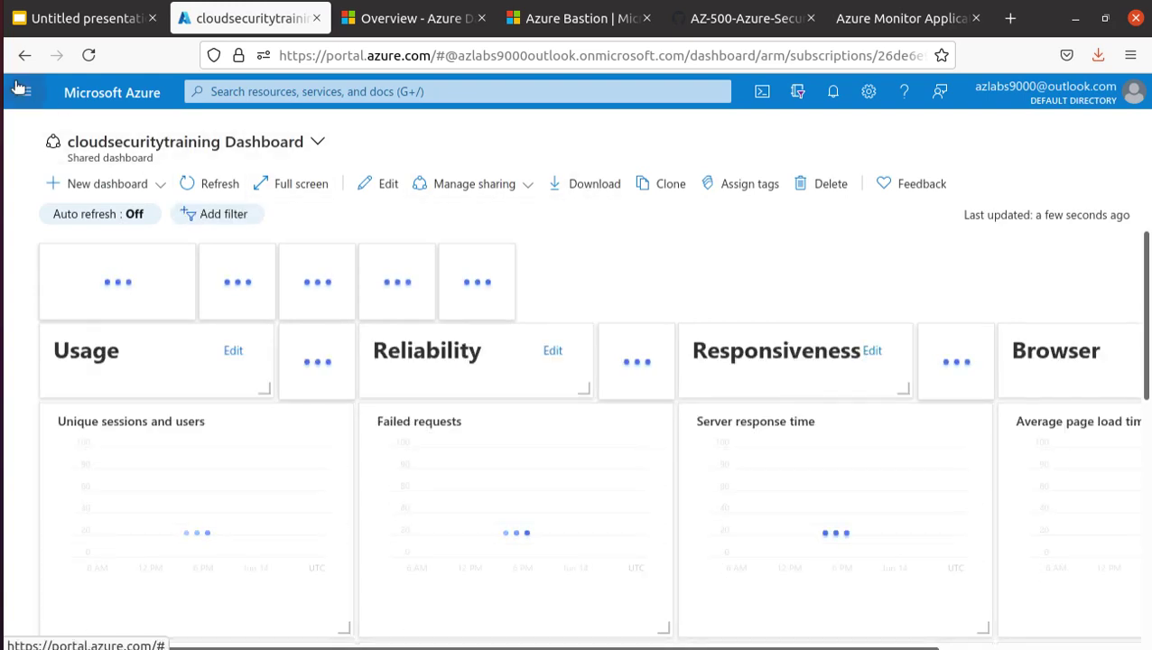
{"action": "scroll", "coordinate": [305, 454], "scroll_direction": "down", "scroll_amount": 3}
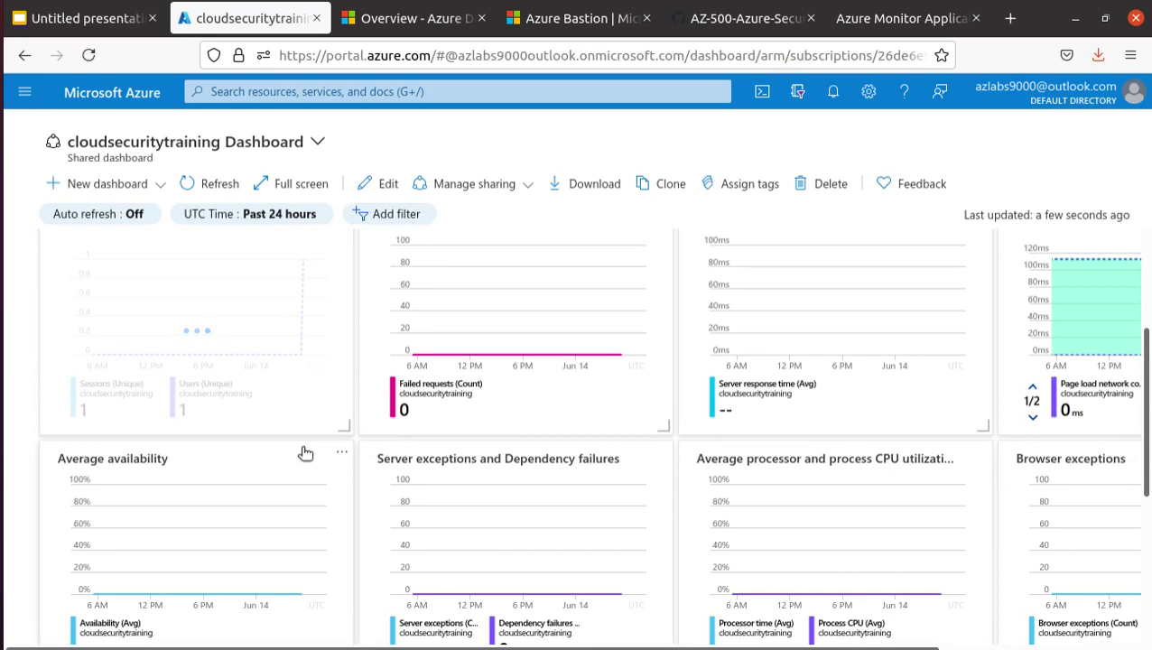
{"action": "scroll", "coordinate": [83, 424], "scroll_direction": "down", "scroll_amount": 2}
{"action": "scroll", "coordinate": [83, 424], "scroll_direction": "down", "scroll_amount": 2}
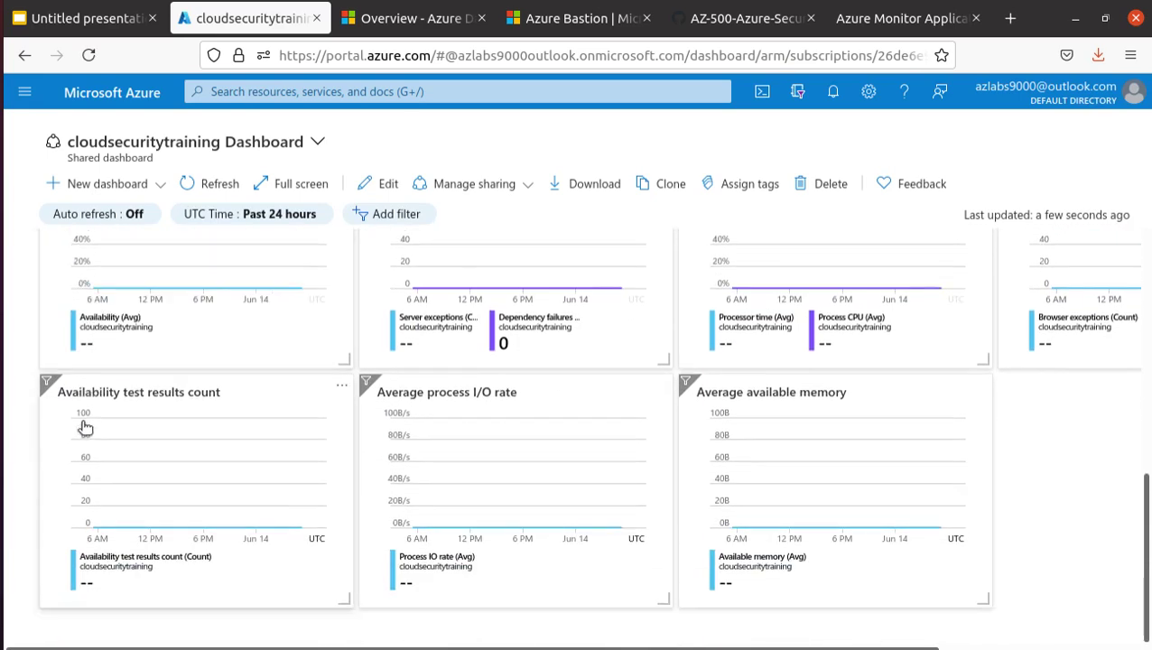
{"action": "scroll", "coordinate": [83, 424], "scroll_direction": "up", "scroll_amount": 5}
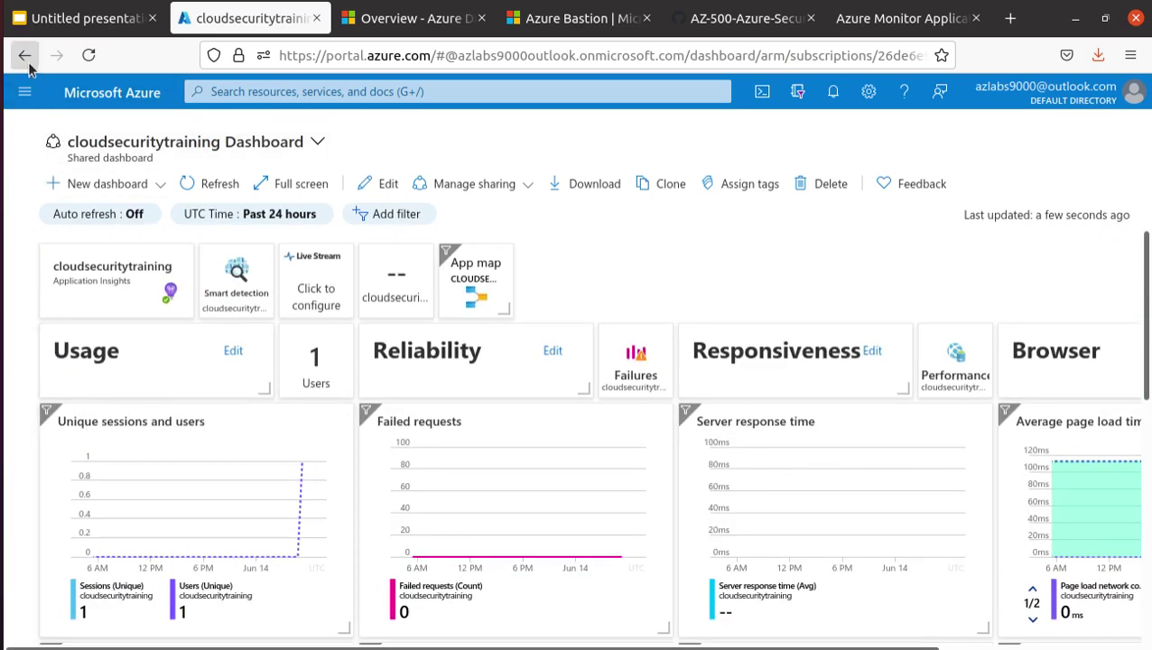
{"action": "left_click", "coordinate": [25, 56]}
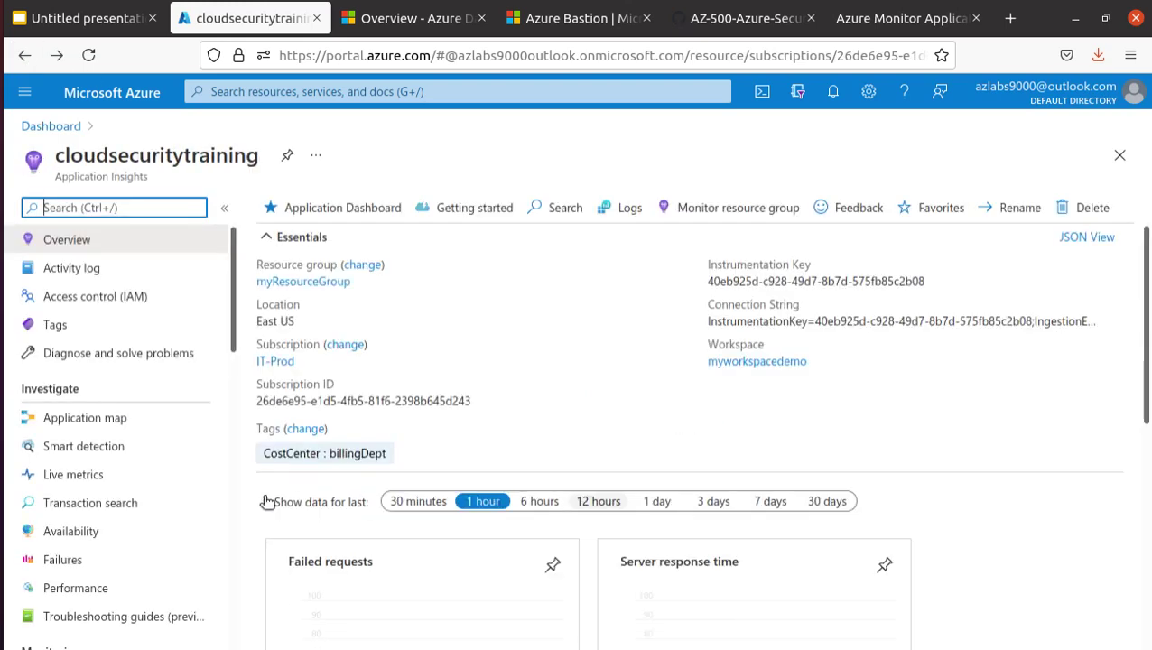
- Show cloudsecuritytraining's Performance view with browser-side data, reloading the portal for fresh results
{"action": "scroll", "coordinate": [169, 540], "scroll_direction": "down", "scroll_amount": 1}
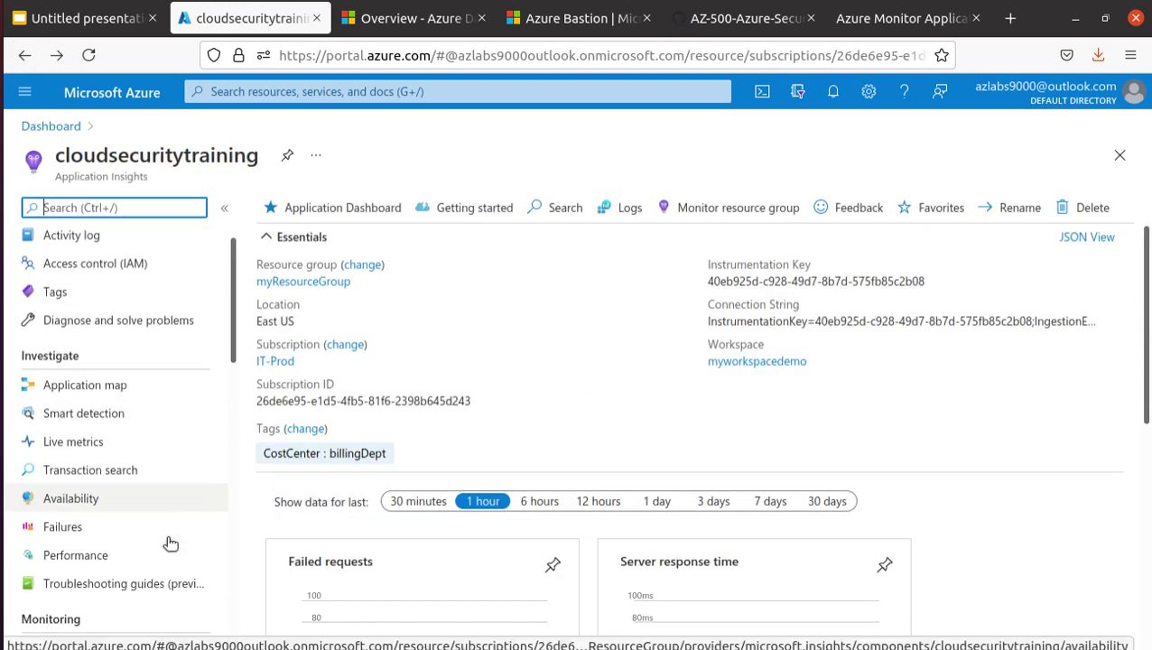
{"action": "left_click", "coordinate": [109, 536]}
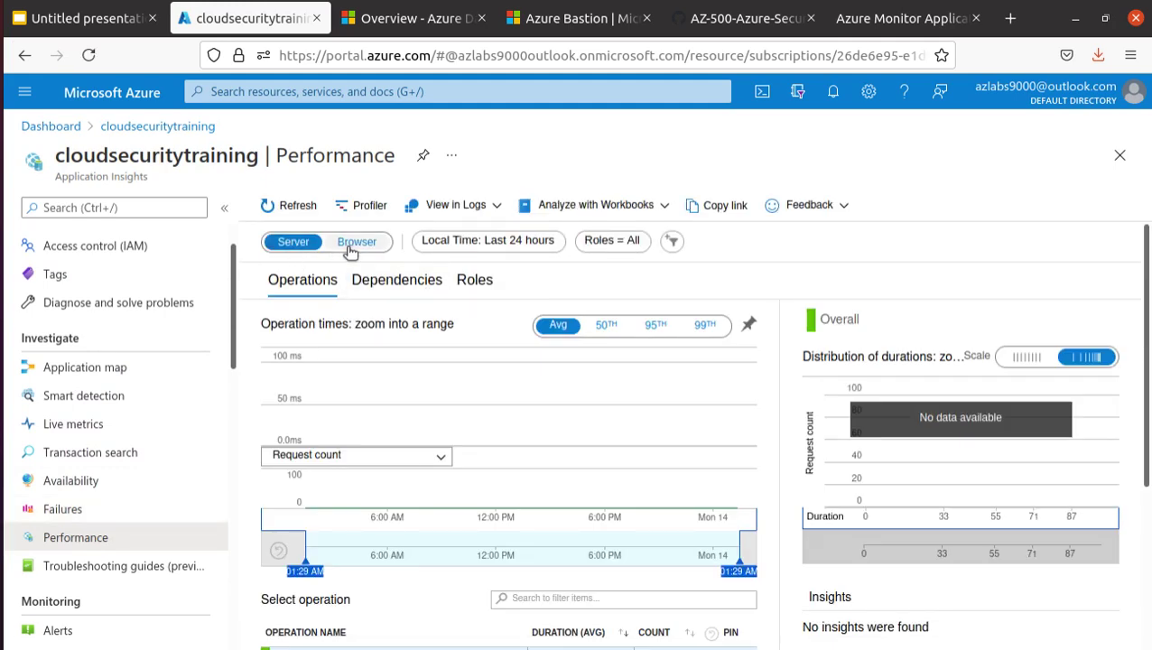
{"action": "left_click", "coordinate": [357, 247]}
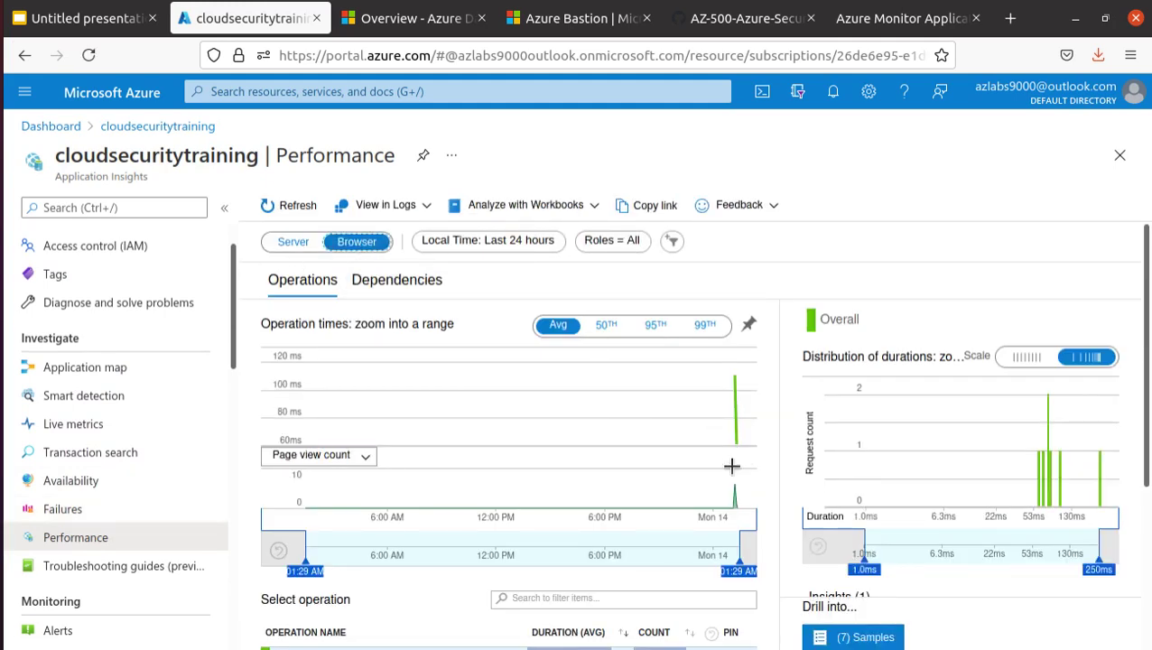
{"action": "scroll", "coordinate": [714, 462], "scroll_direction": "down", "scroll_amount": 3}
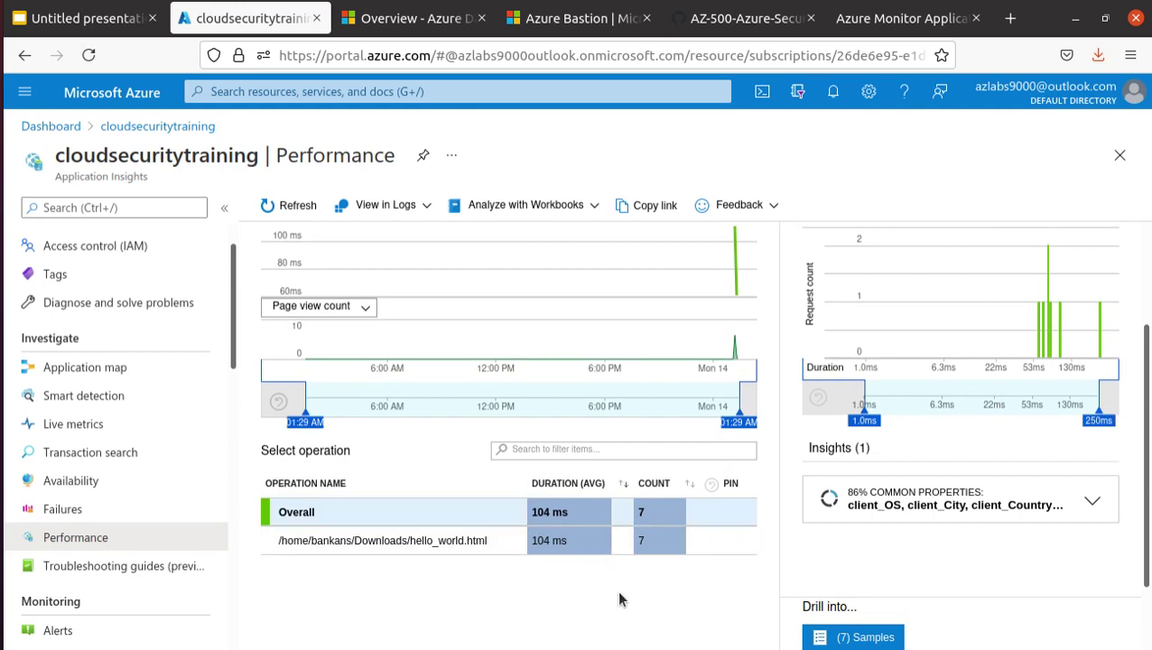
{"action": "left_click", "coordinate": [89, 55]}
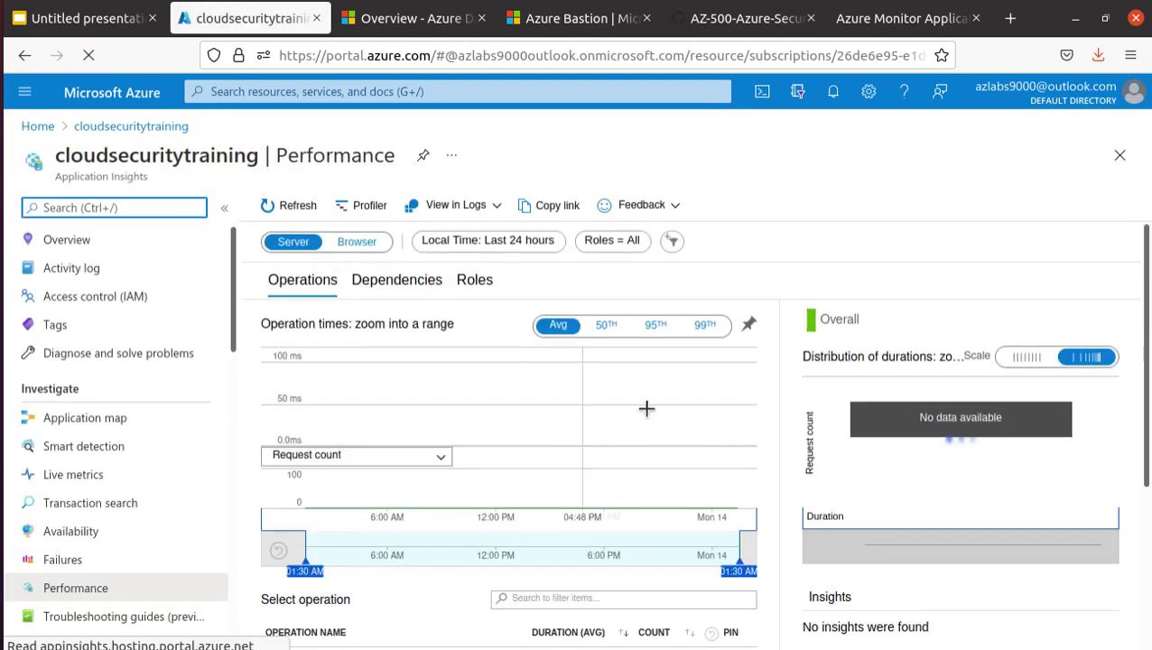
{"action": "scroll", "coordinate": [667, 587], "scroll_direction": "down", "scroll_amount": 2}
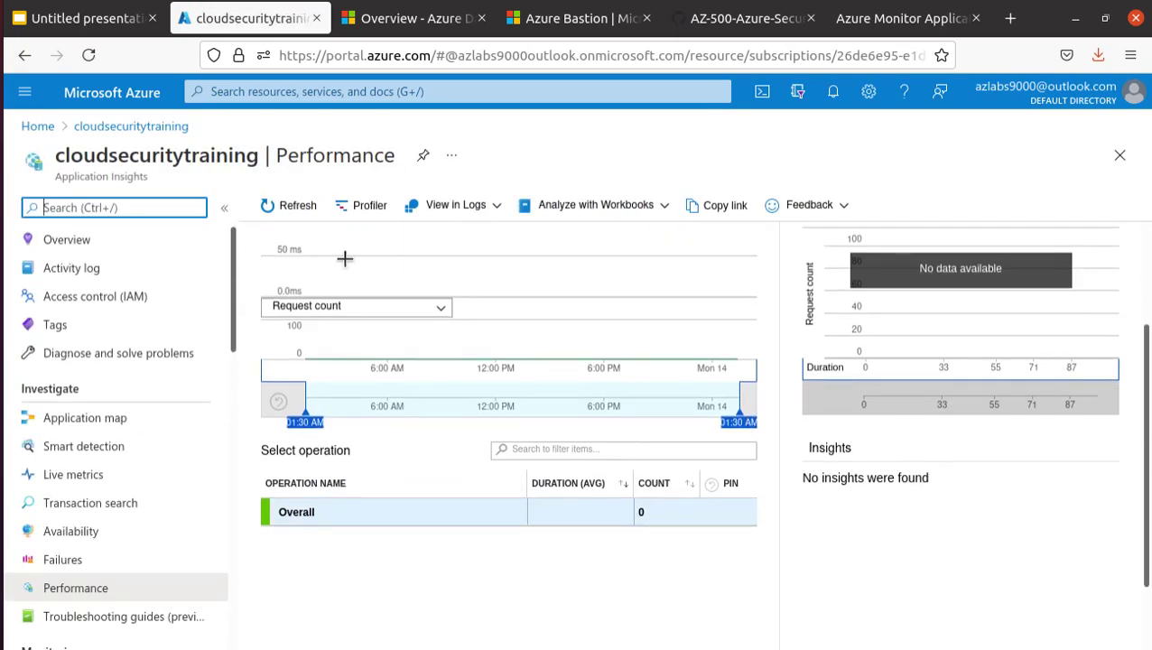
{"action": "scroll", "coordinate": [393, 477], "scroll_direction": "up", "scroll_amount": 2}
{"action": "left_click", "coordinate": [380, 245]}
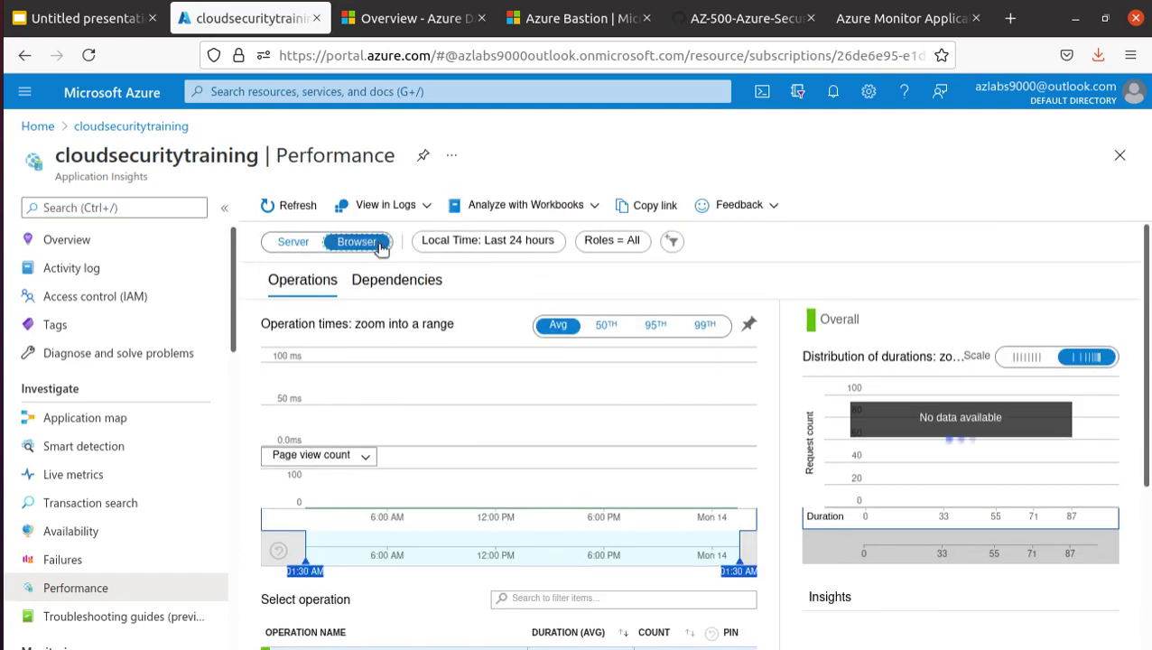
{"action": "scroll", "coordinate": [633, 459], "scroll_direction": "down", "scroll_amount": 2}
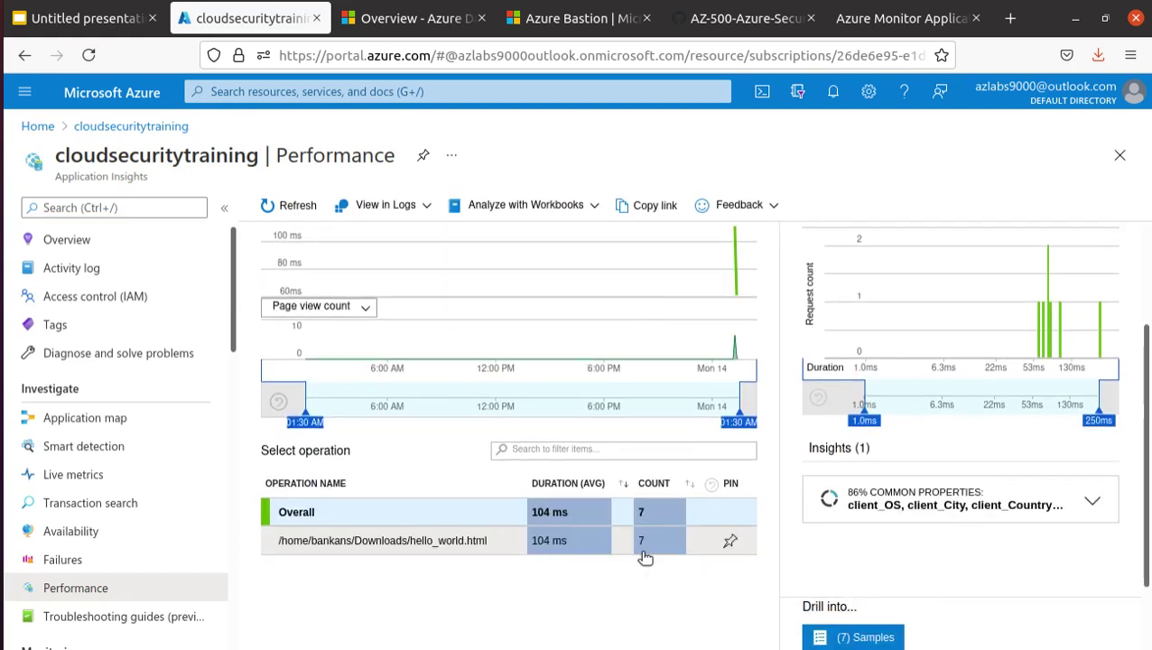
{"action": "scroll", "coordinate": [648, 528], "scroll_direction": "up", "scroll_amount": 1}
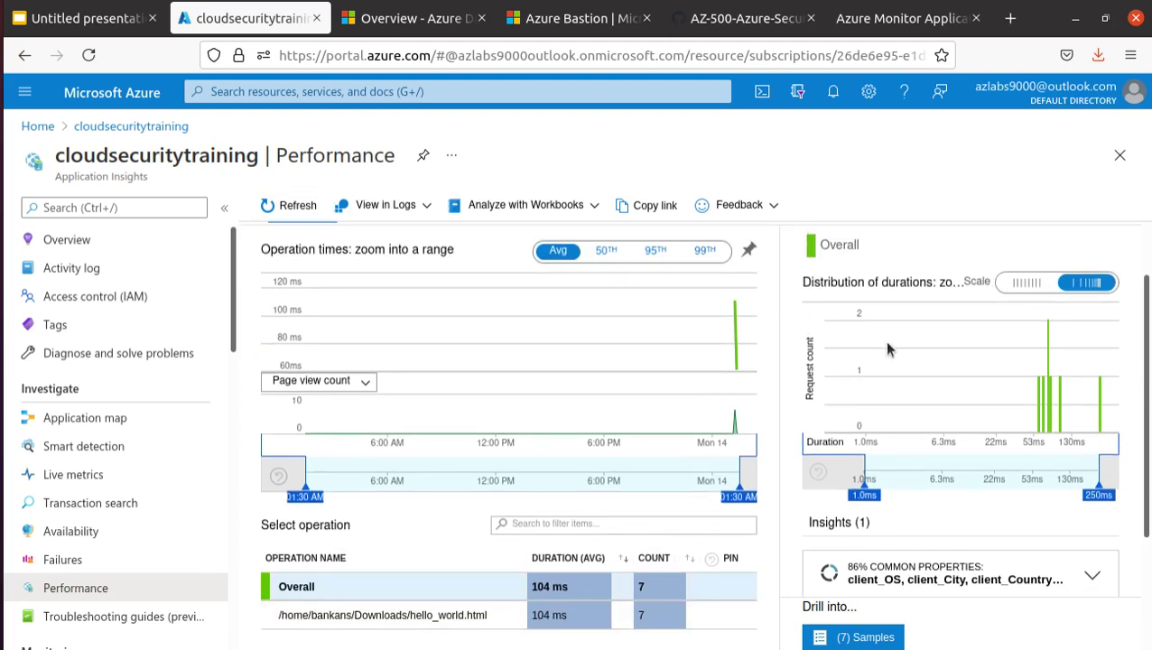
- Compare 99th, 95th and 50th percentile operation durations, then return to the average
{"action": "left_click", "coordinate": [703, 257]}
{"action": "left_click", "coordinate": [655, 254]}
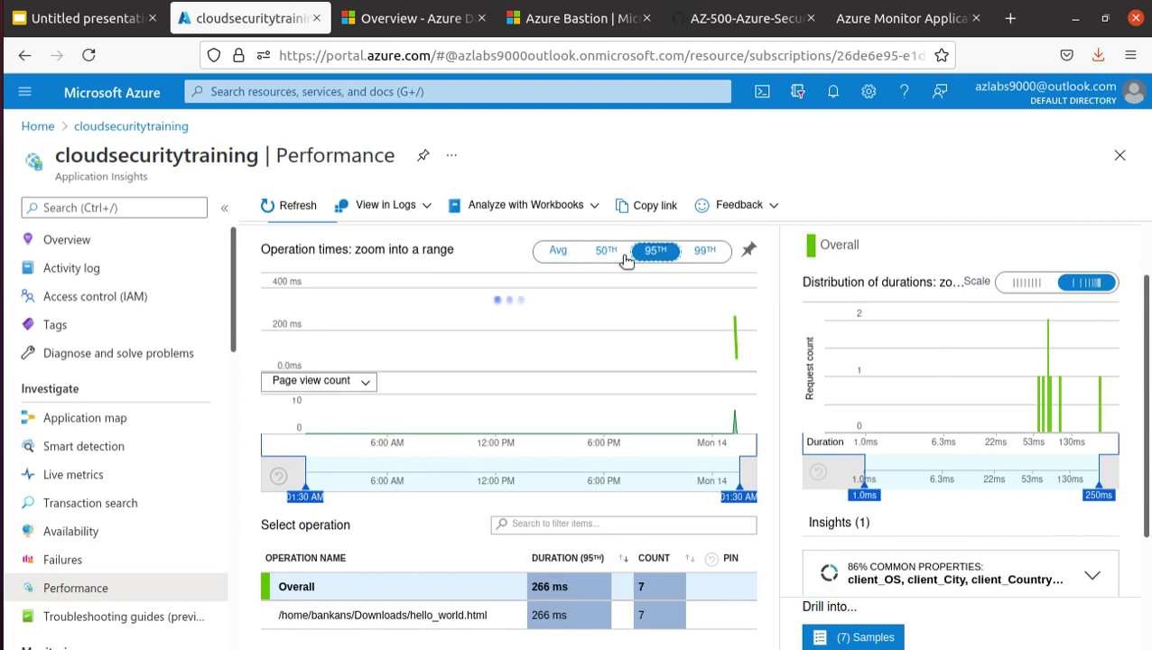
{"action": "left_click", "coordinate": [617, 258]}
{"action": "left_click", "coordinate": [559, 253]}
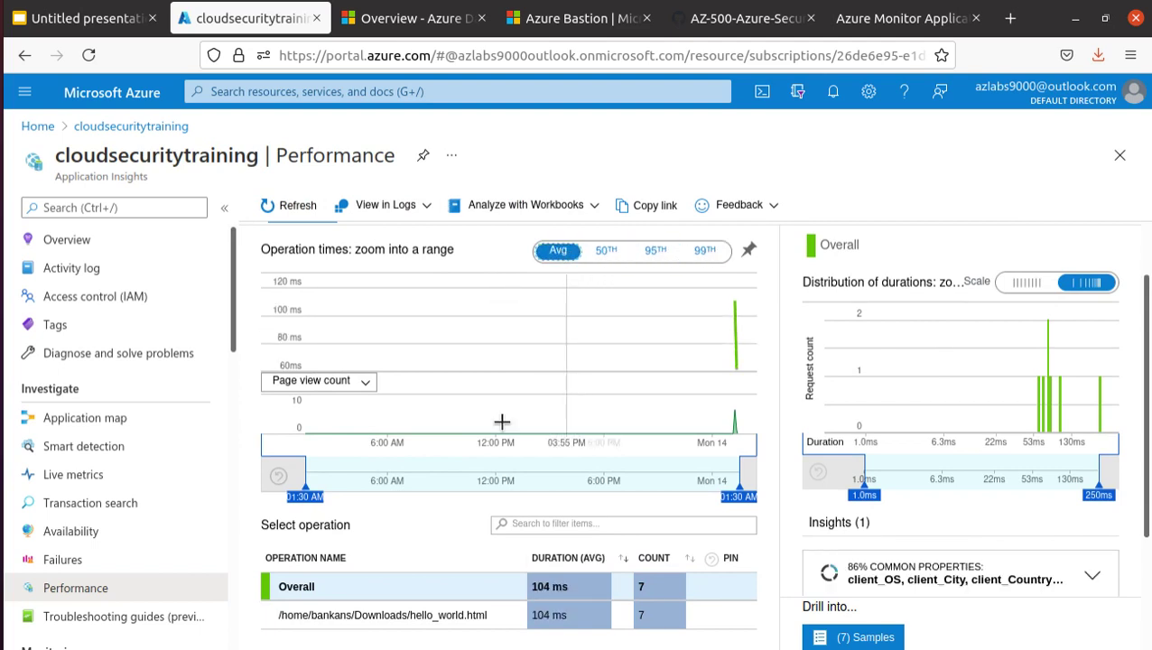
- Chart user count, then session count, and refresh until hello_world.html shows 11 operations at 113 ms
{"action": "left_click", "coordinate": [352, 383]}
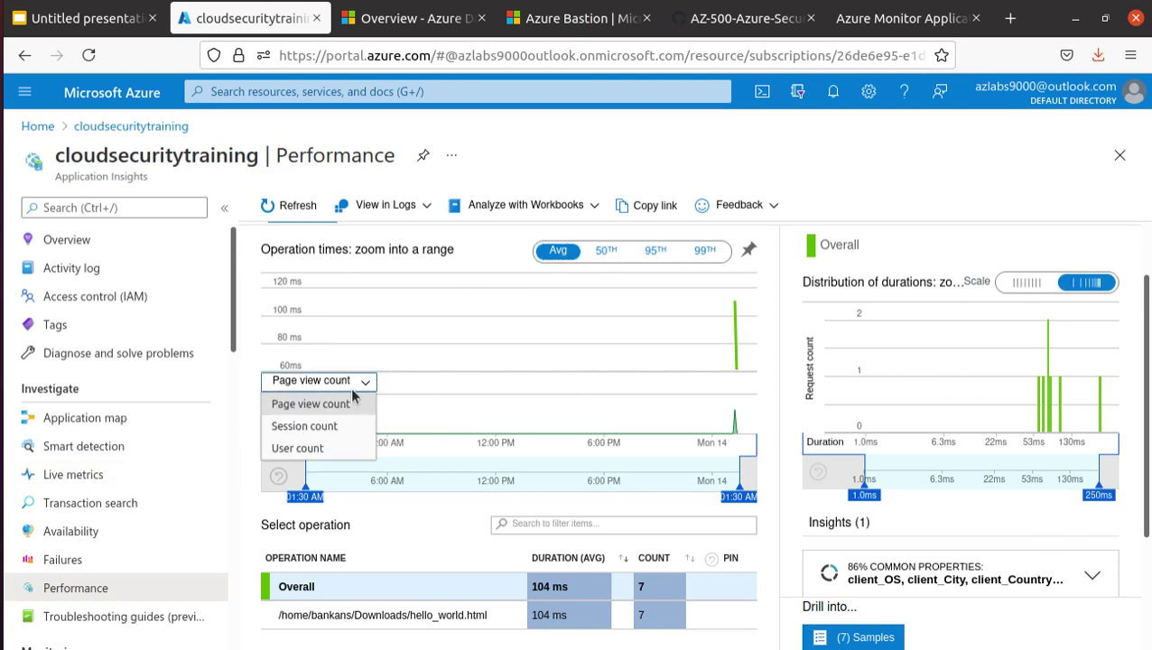
{"action": "left_click", "coordinate": [358, 450]}
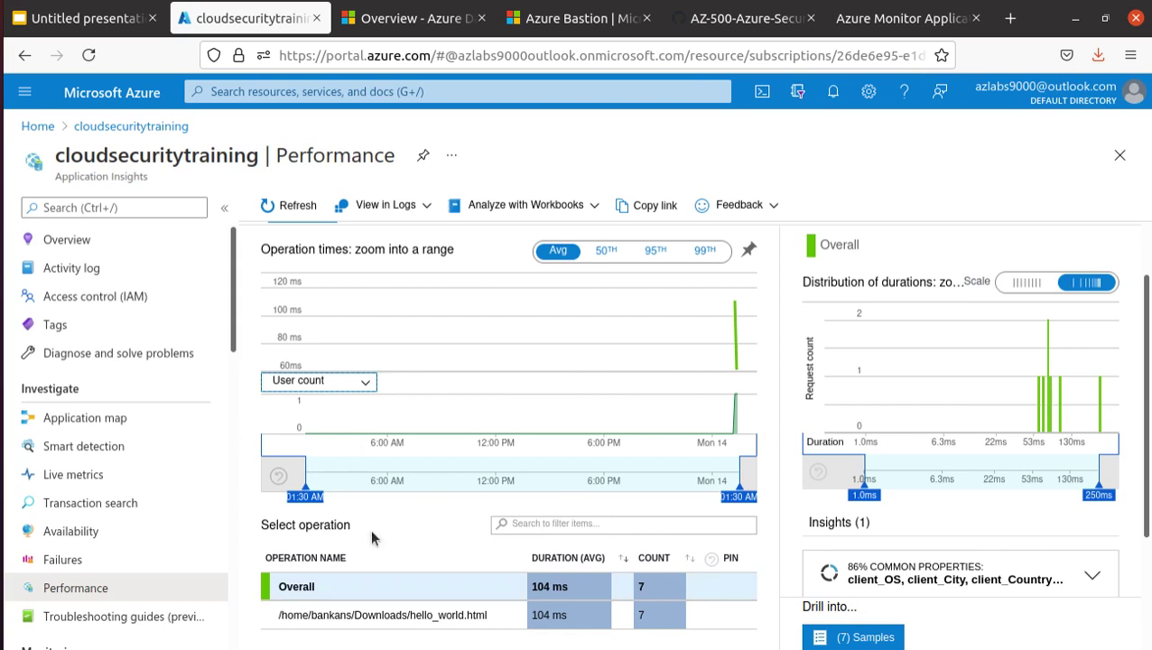
{"action": "left_click", "coordinate": [291, 383]}
{"action": "left_click", "coordinate": [316, 423]}
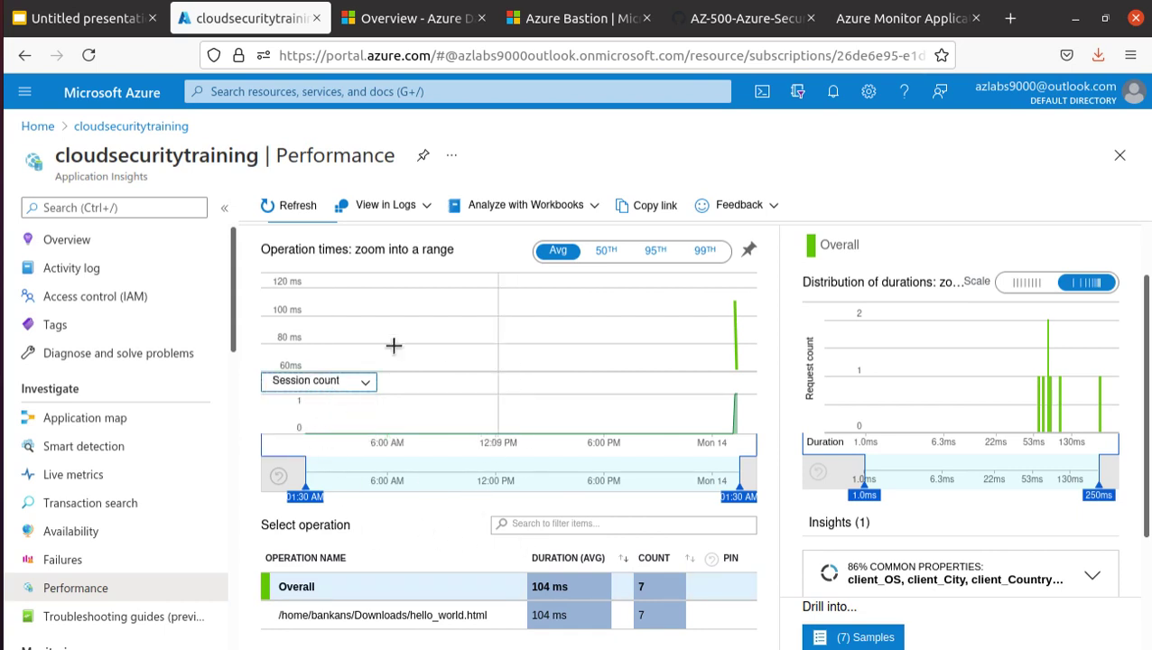
{"action": "left_click", "coordinate": [287, 208]}
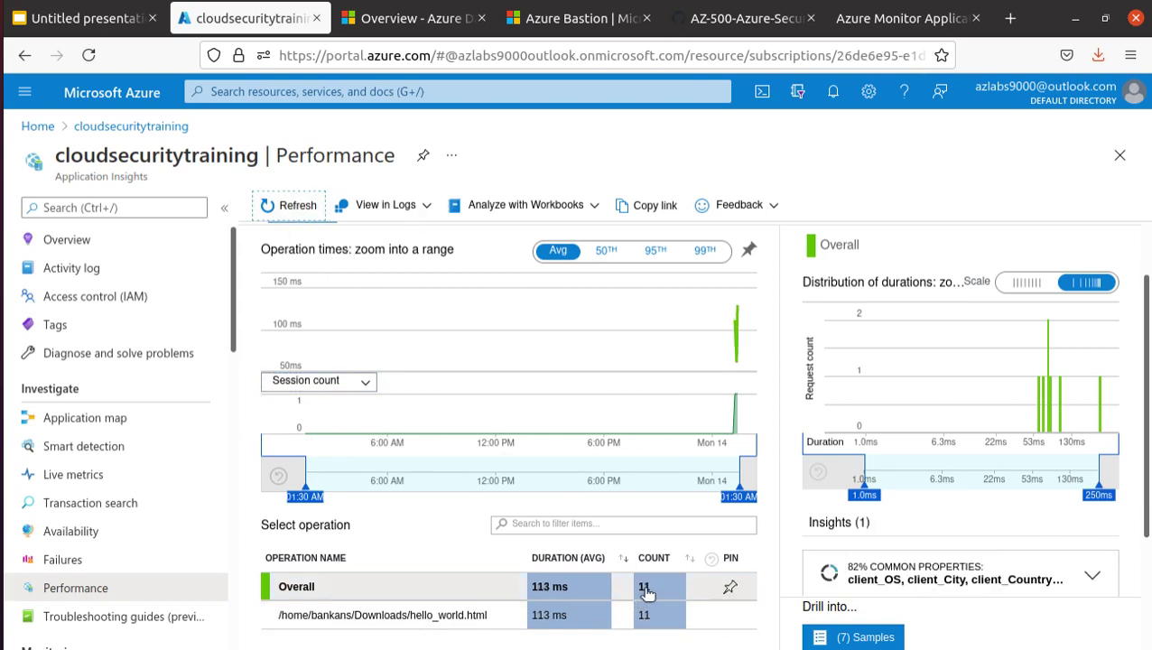
{"action": "left_click", "coordinate": [297, 205]}
{"action": "left_click", "coordinate": [21, 474]}
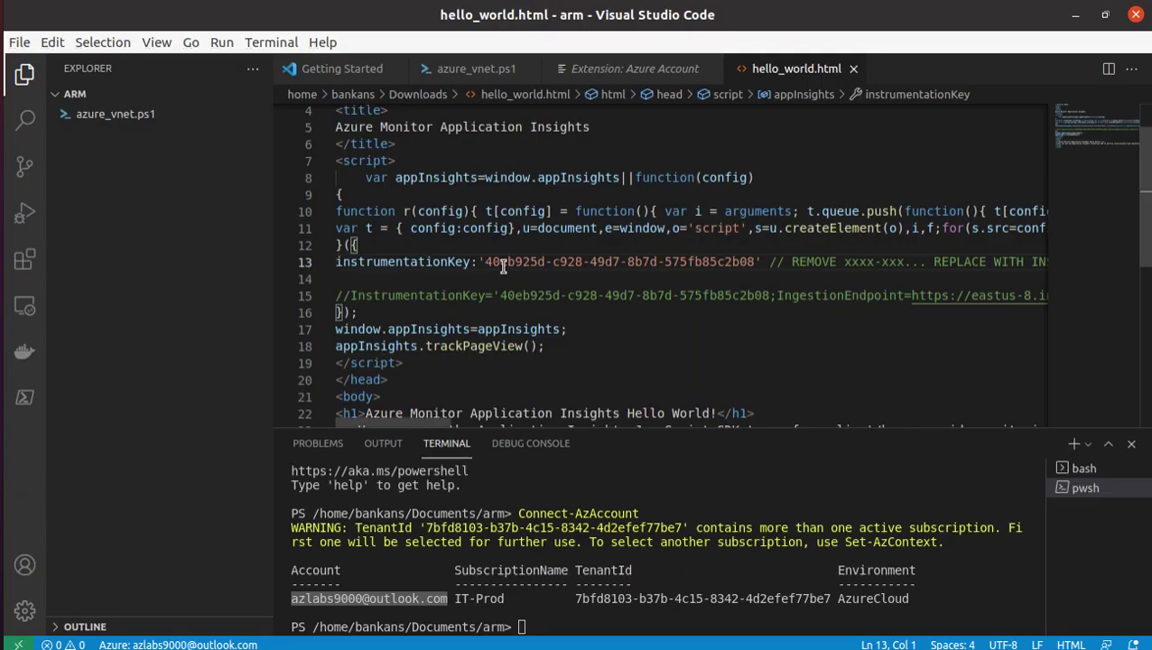
{"action": "left_click_drag", "start_coordinate": [763, 262], "coordinate": [334, 263]}
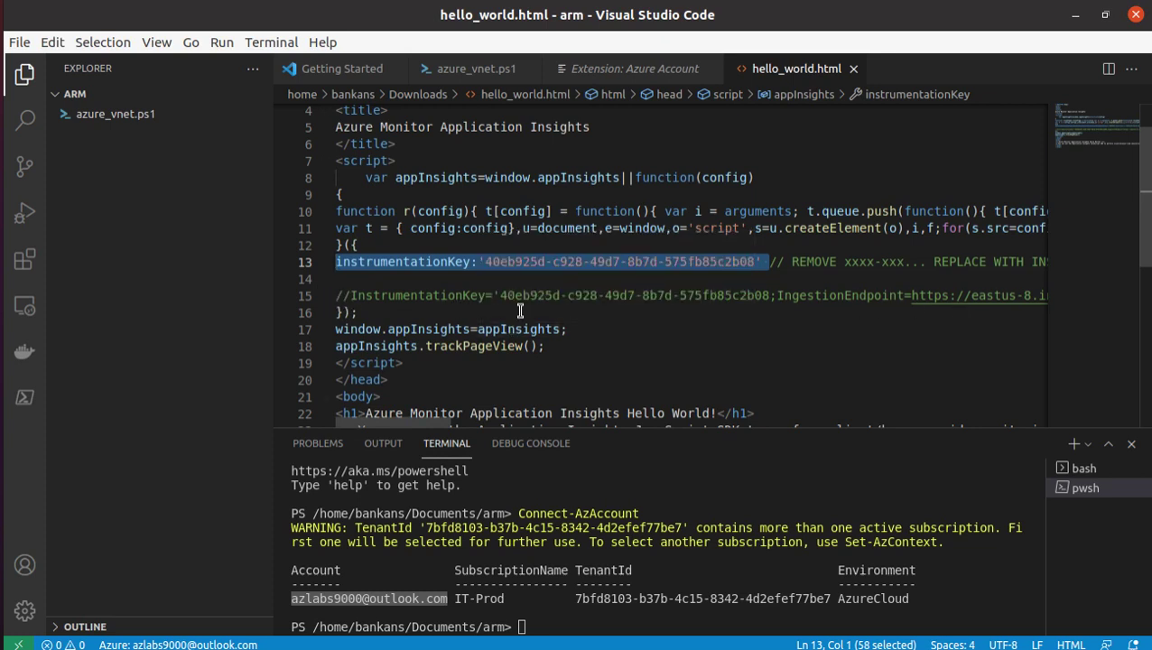
{"action": "key", "text": "alt+Tab"}
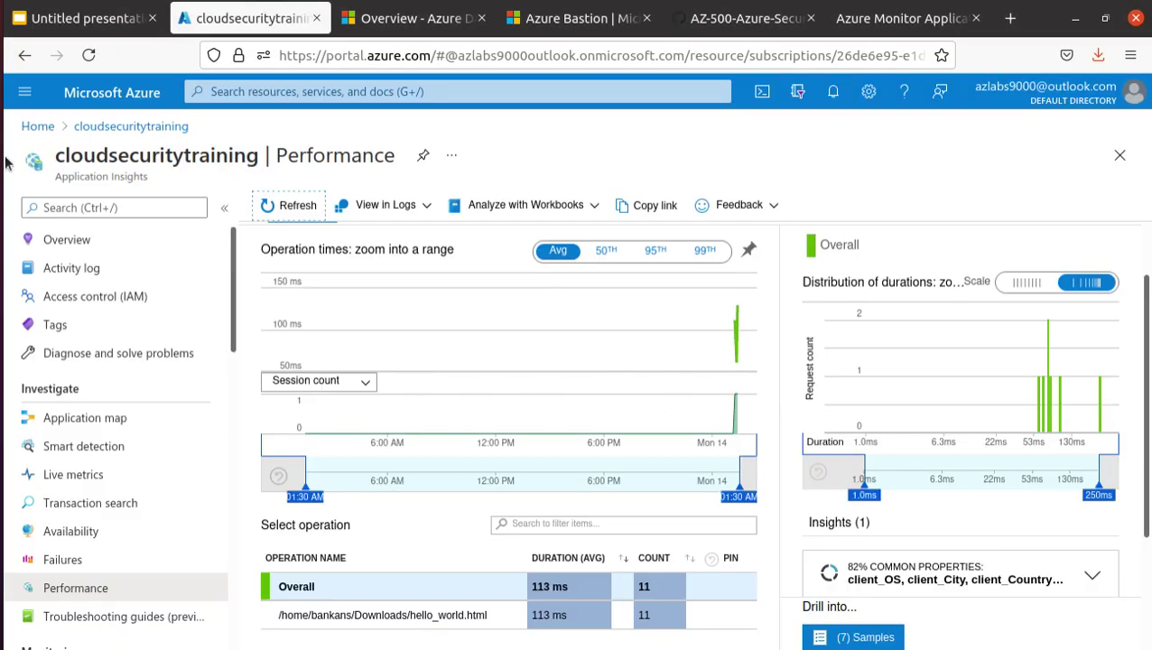
- On the GitHub lab page, highlight the VM data collection and Application Insights monitoring objectives
{"action": "left_click", "coordinate": [756, 29]}
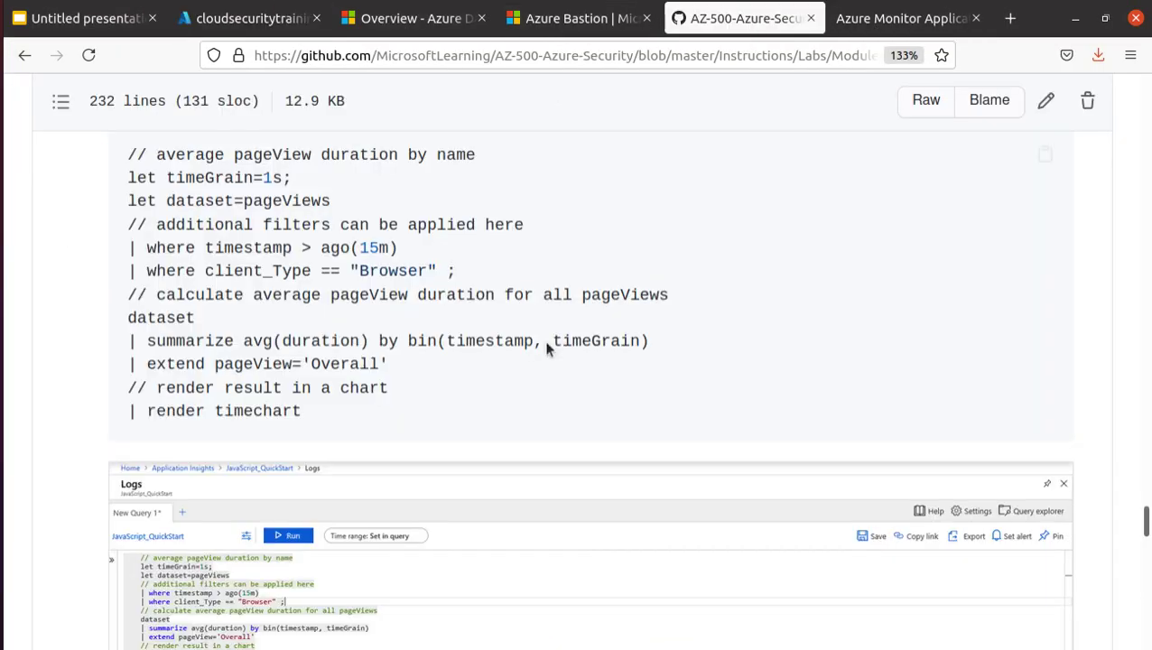
{"action": "scroll", "coordinate": [542, 336], "scroll_direction": "up", "scroll_amount": 10}
{"action": "left_click_drag", "start_coordinate": [1146, 479], "coordinate": [1146, 104]}
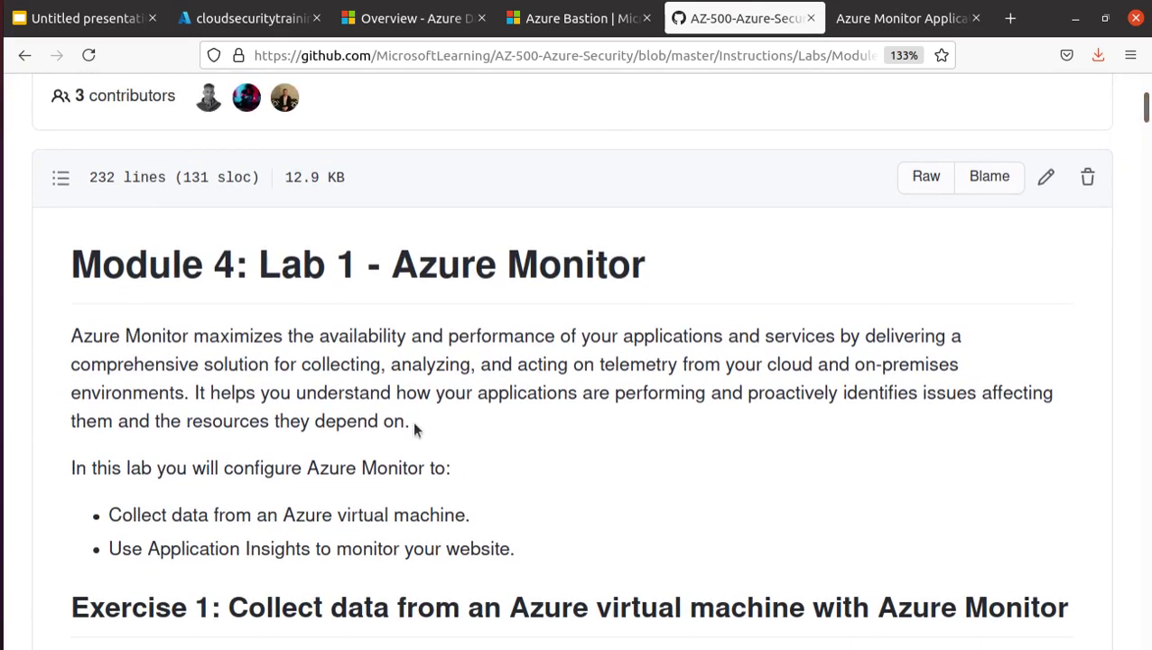
{"action": "triple_click", "coordinate": [373, 522]}
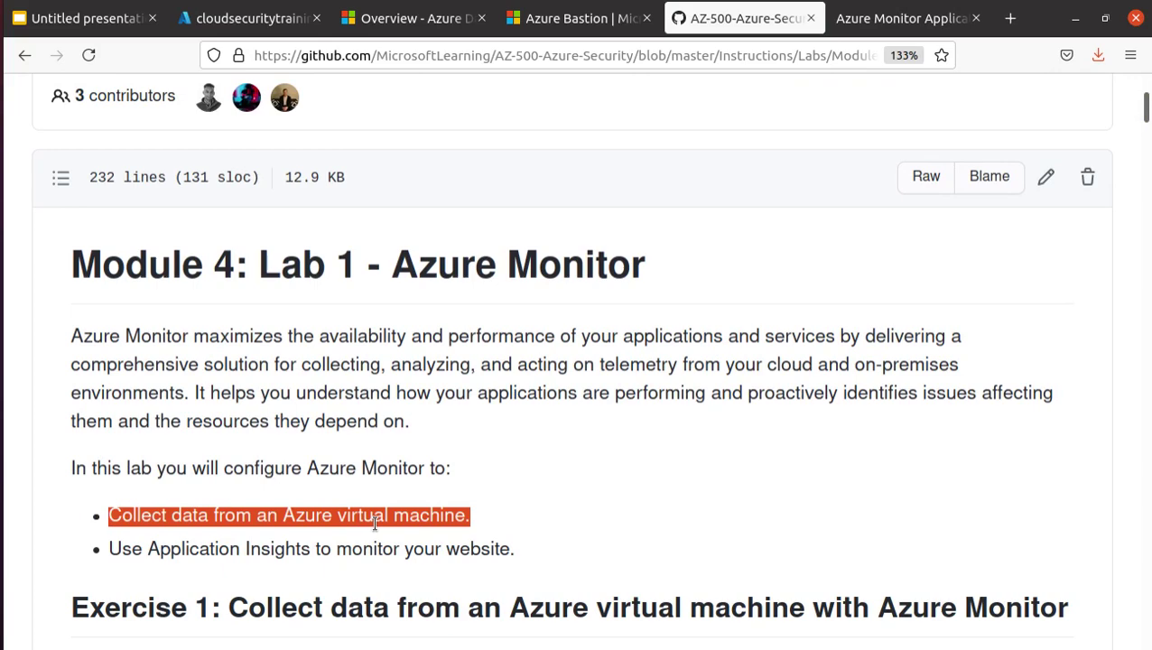
{"action": "scroll", "coordinate": [405, 509], "scroll_direction": "down", "scroll_amount": 5}
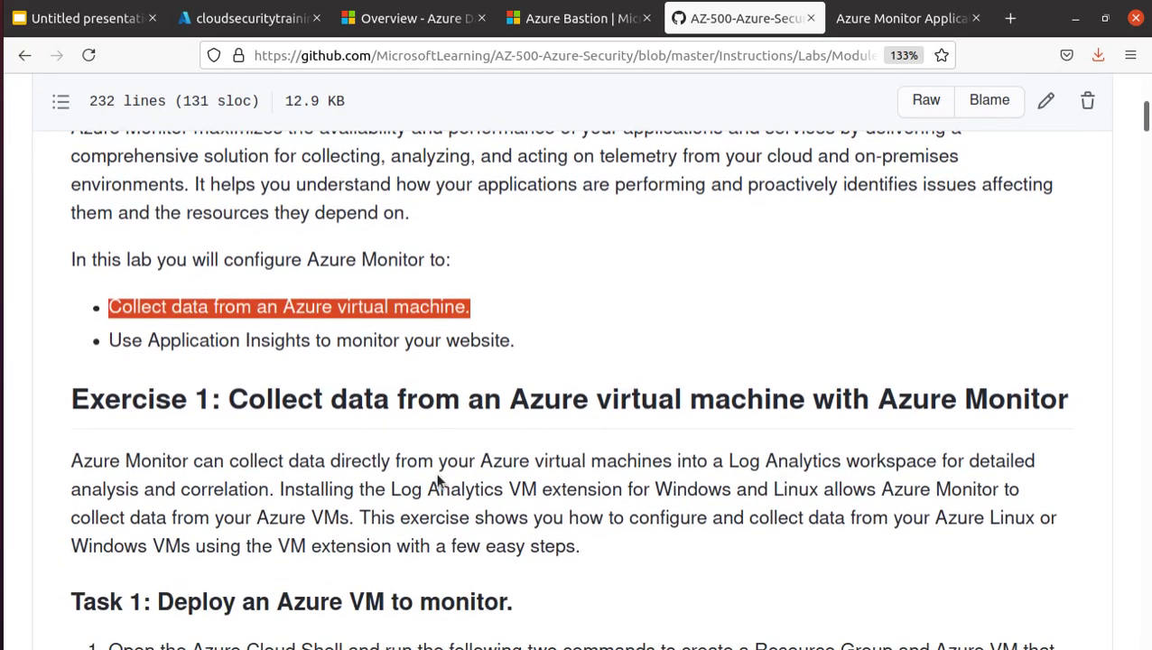
{"action": "triple_click", "coordinate": [410, 305]}
{"action": "triple_click", "coordinate": [442, 338]}
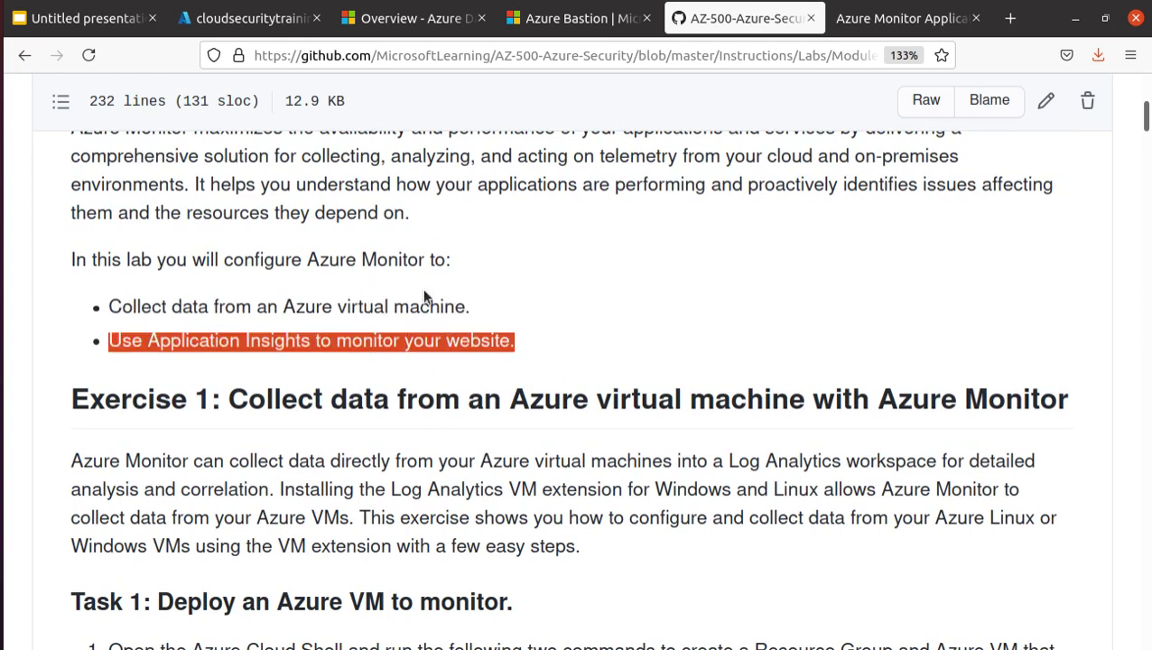
- Scroll through the Log Analytics tasks and highlight the step 2 instruction about Event
{"action": "scroll", "coordinate": [424, 295], "scroll_direction": "down", "scroll_amount": 3}
{"action": "scroll", "coordinate": [426, 297], "scroll_direction": "down", "scroll_amount": 10}
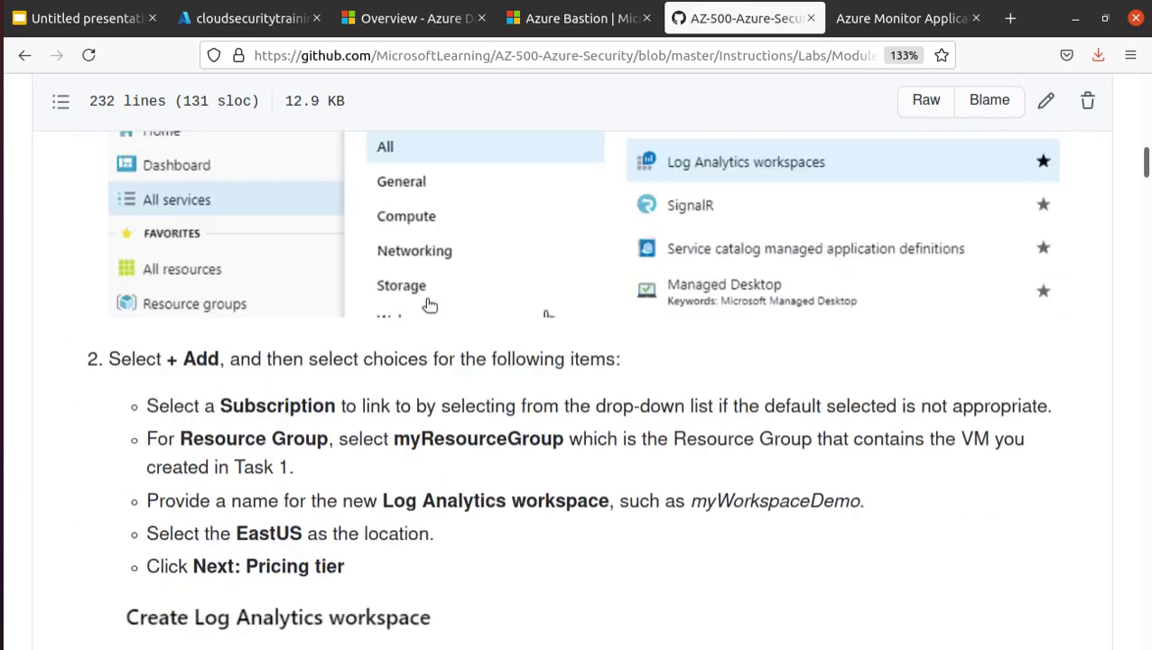
{"action": "scroll", "coordinate": [430, 305], "scroll_direction": "down", "scroll_amount": 12}
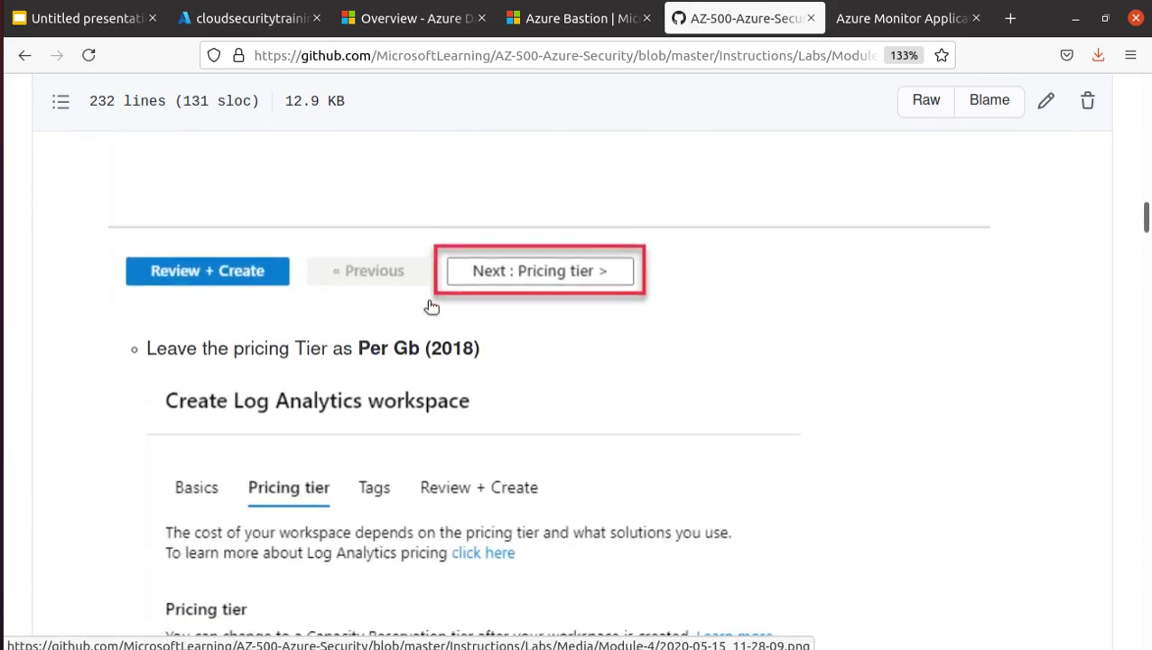
{"action": "scroll", "coordinate": [432, 307], "scroll_direction": "down", "scroll_amount": 10}
{"action": "scroll", "coordinate": [431, 307], "scroll_direction": "down", "scroll_amount": 10}
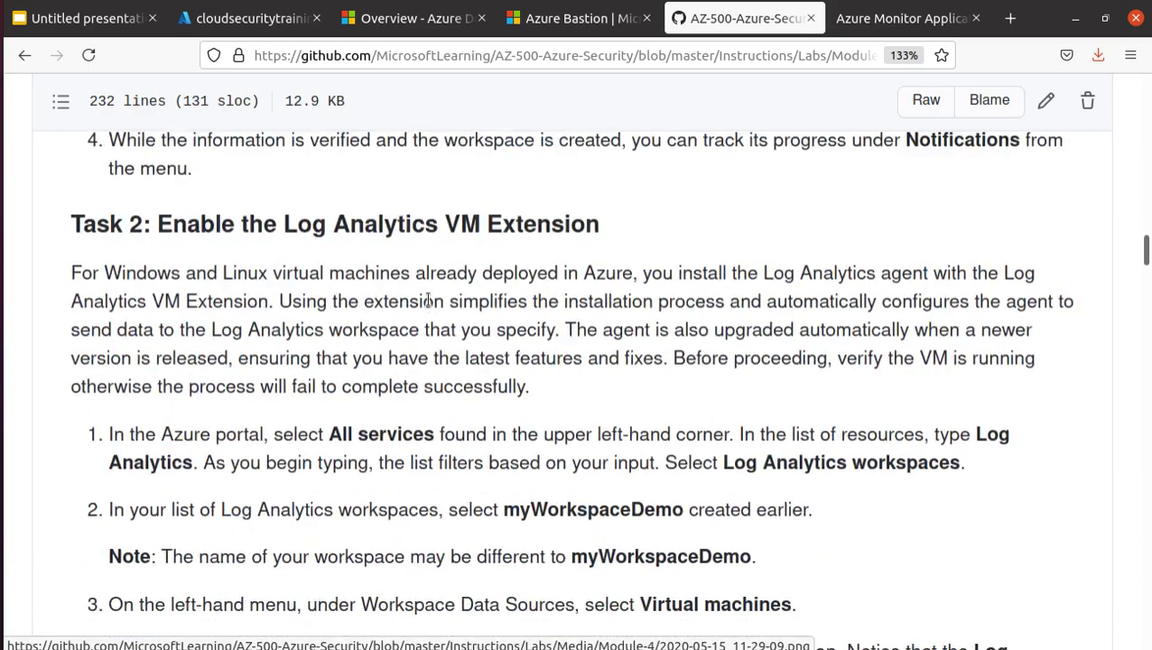
{"action": "scroll", "coordinate": [273, 370], "scroll_direction": "down", "scroll_amount": 3}
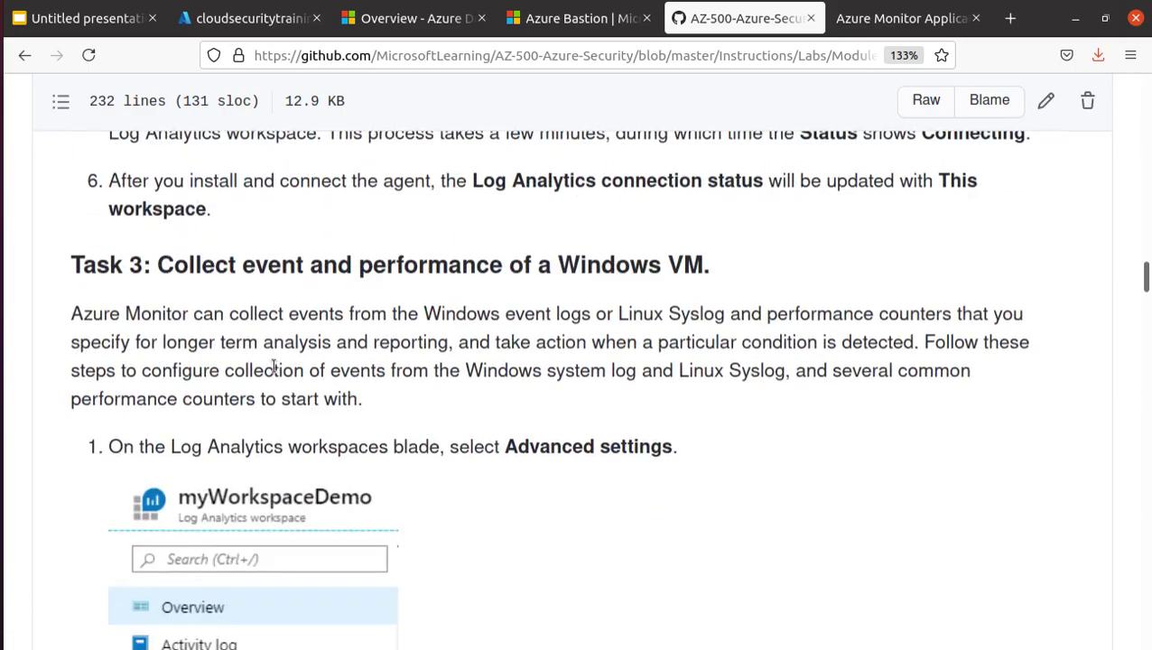
{"action": "scroll", "coordinate": [262, 361], "scroll_direction": "down", "scroll_amount": 6}
{"action": "scroll", "coordinate": [303, 425], "scroll_direction": "up", "scroll_amount": 5}
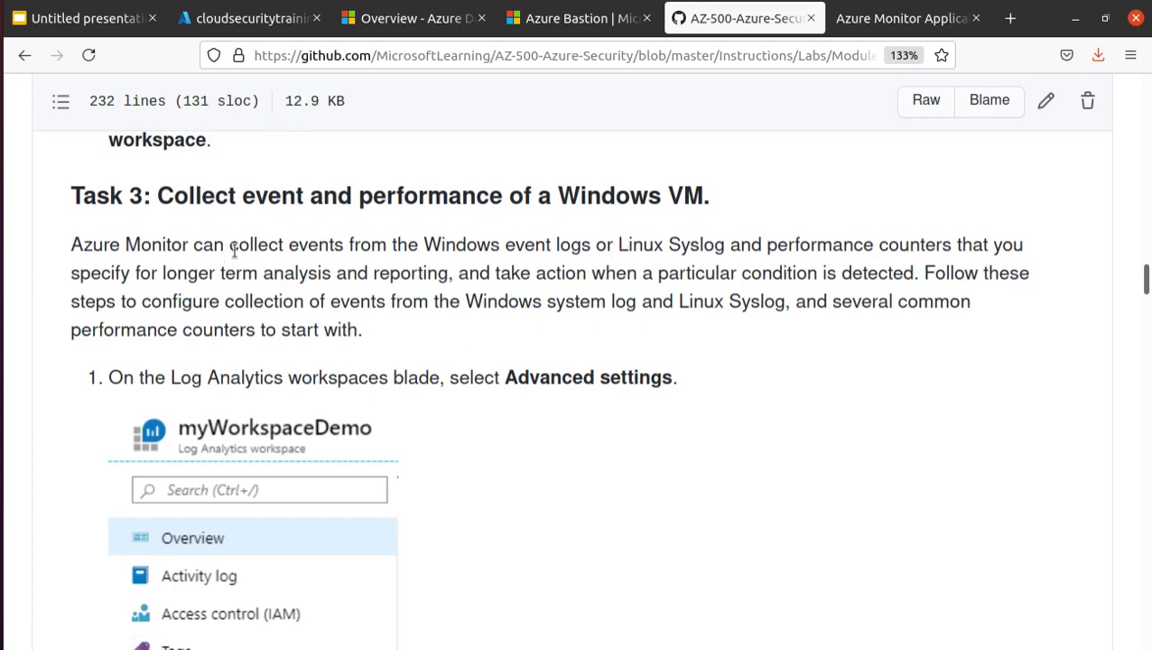
{"action": "scroll", "coordinate": [262, 271], "scroll_direction": "down", "scroll_amount": 9}
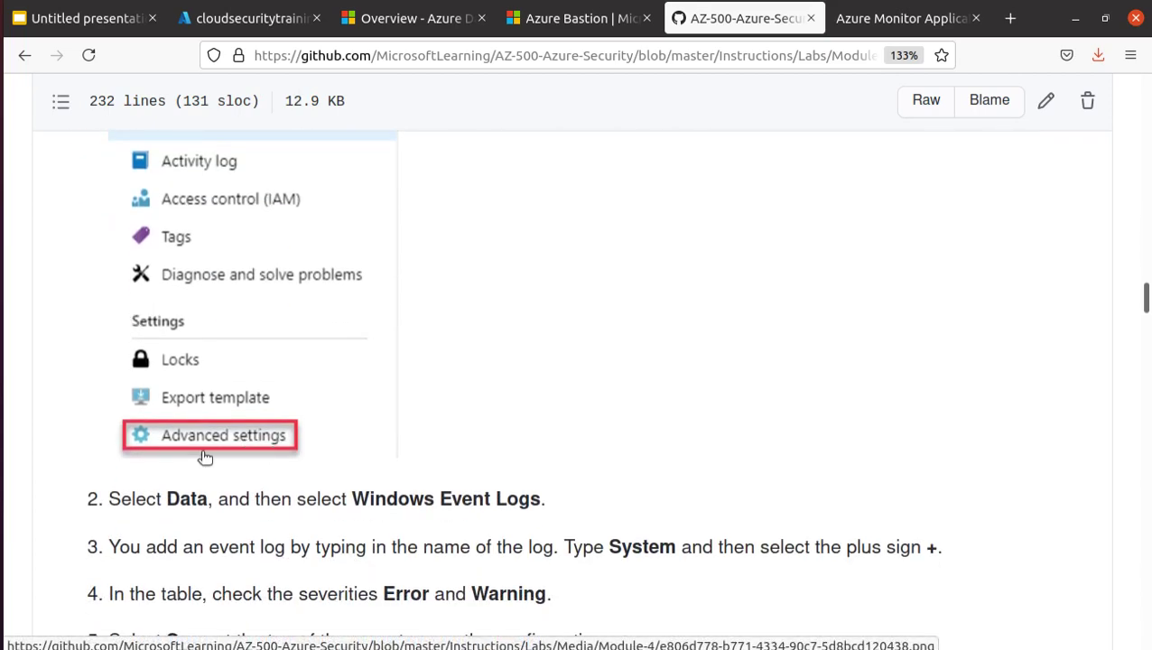
{"action": "double_click", "coordinate": [460, 498]}
{"action": "triple_click", "coordinate": [459, 494]}
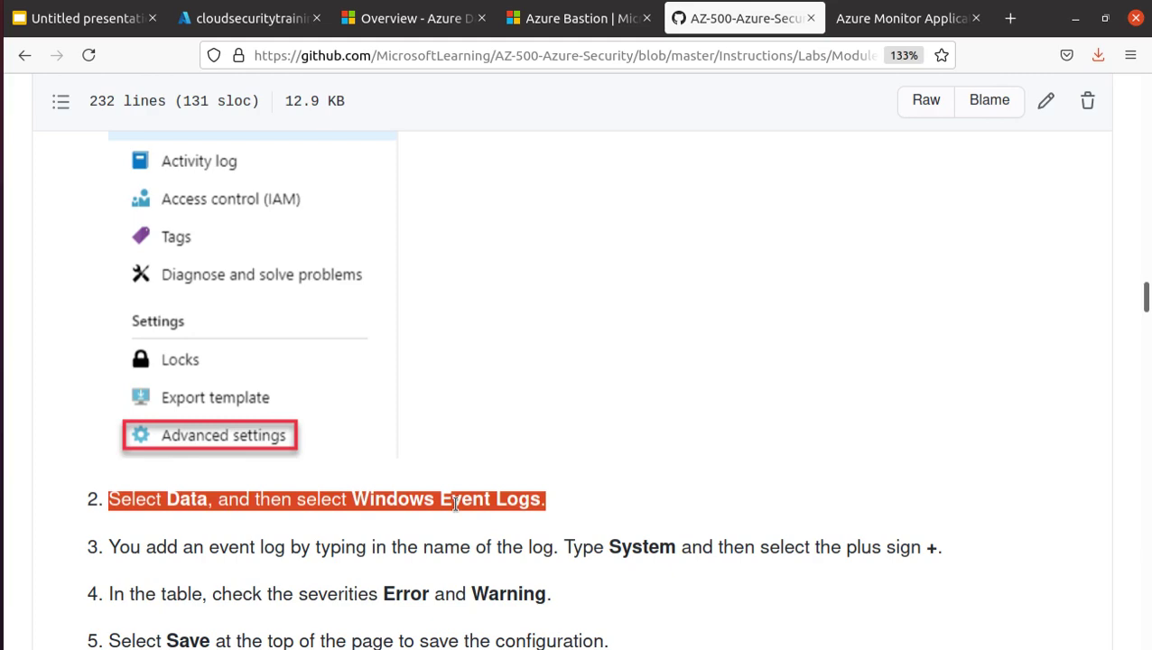
- Scroll past Task 4's Logs screenshots to the Exercise 2 Application Insights heading
{"action": "scroll", "coordinate": [453, 493], "scroll_direction": "down", "scroll_amount": 10}
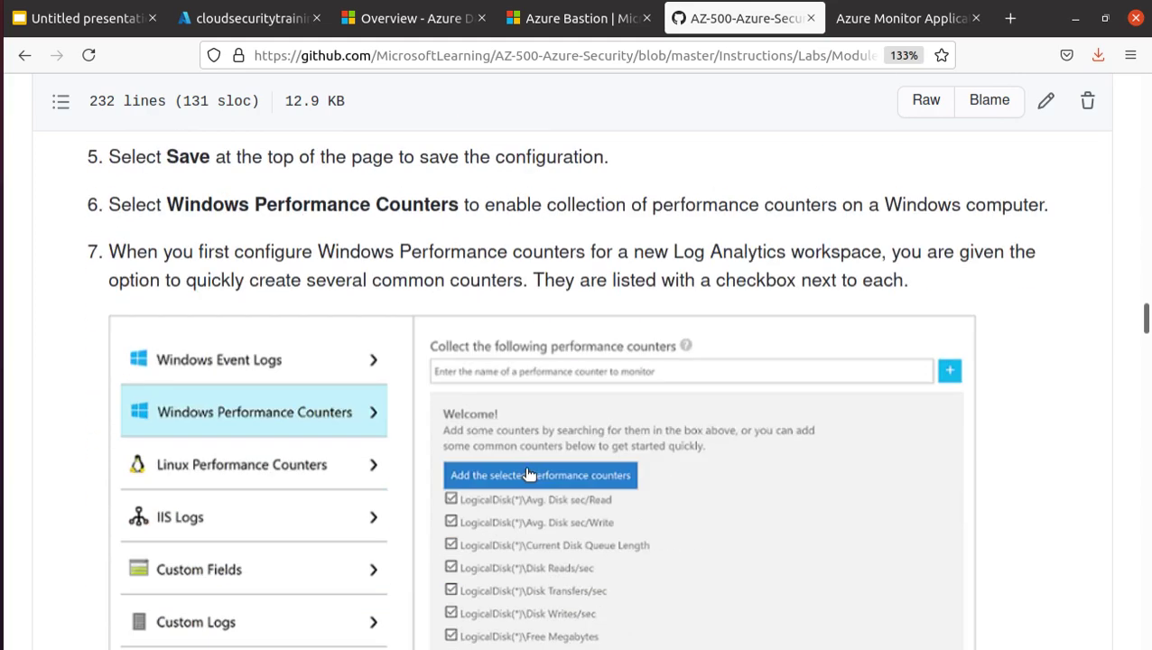
{"action": "scroll", "coordinate": [530, 469], "scroll_direction": "down", "scroll_amount": 4}
{"action": "scroll", "coordinate": [532, 466], "scroll_direction": "up", "scroll_amount": 4}
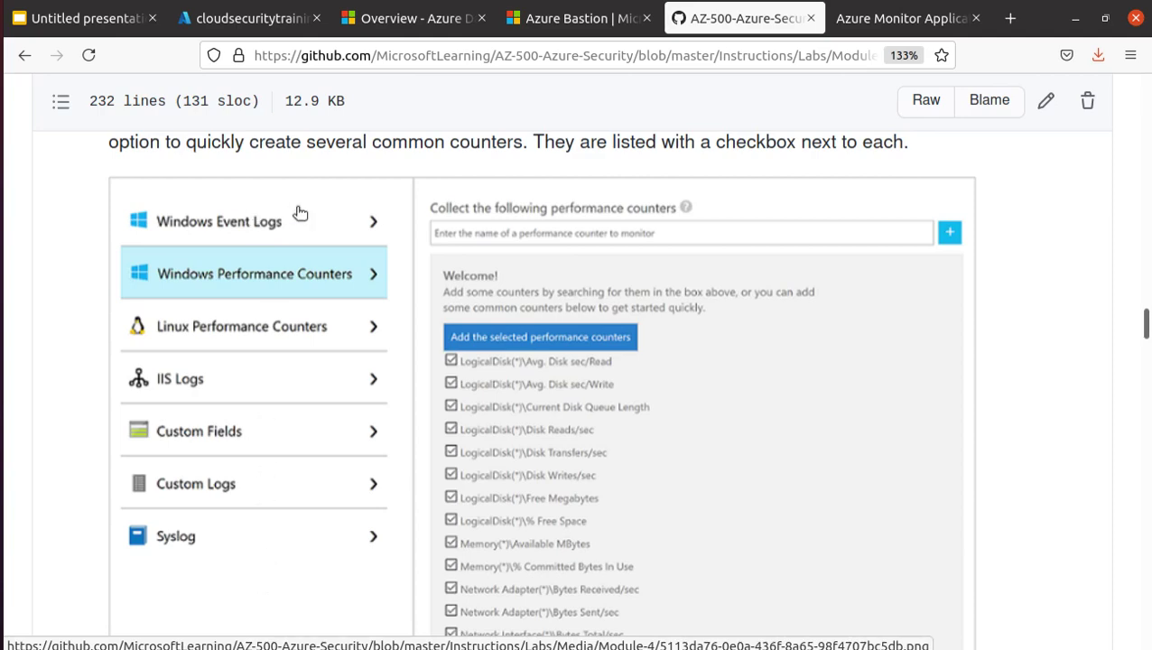
{"action": "scroll", "coordinate": [213, 522], "scroll_direction": "down", "scroll_amount": 8}
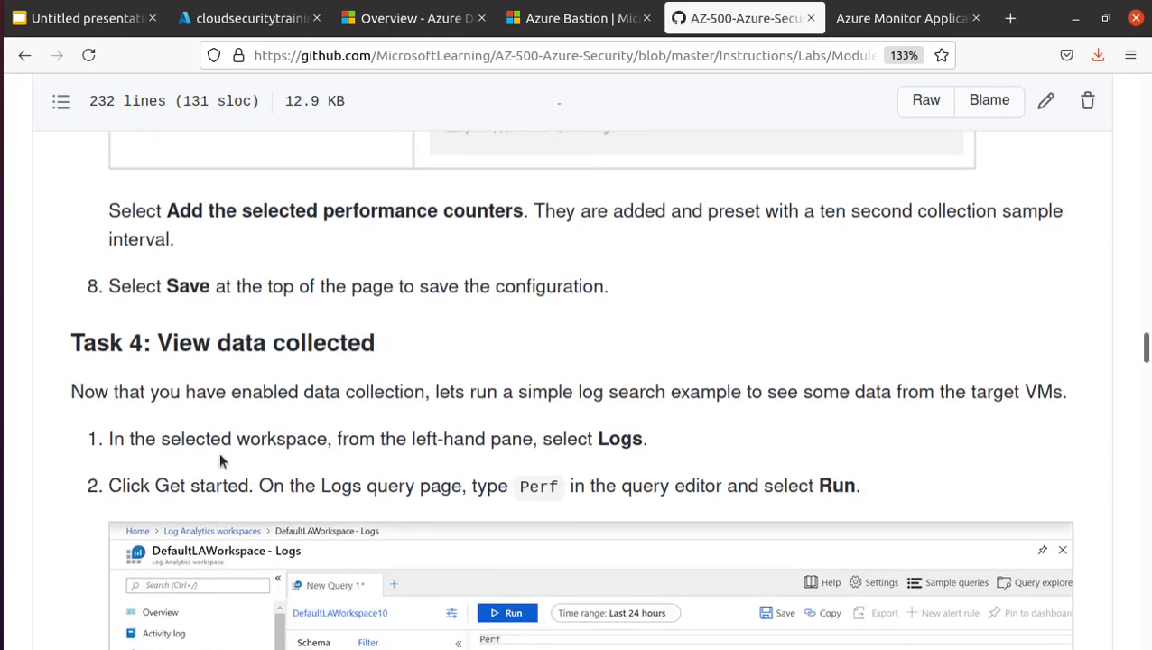
{"action": "scroll", "coordinate": [218, 456], "scroll_direction": "down", "scroll_amount": 5}
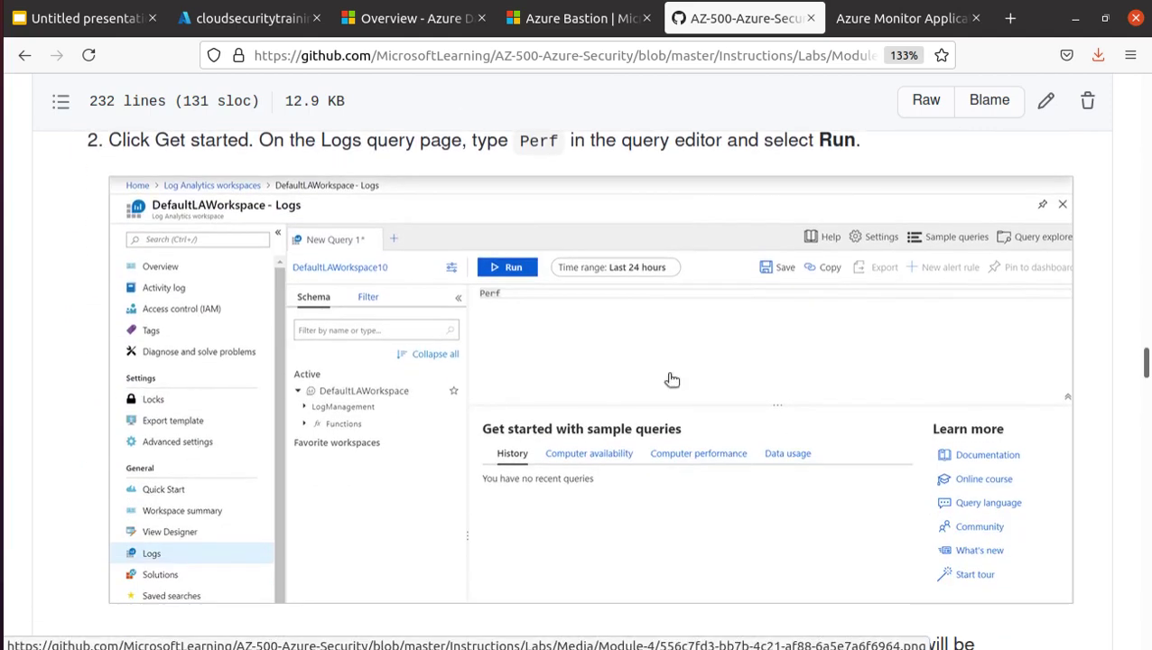
{"action": "scroll", "coordinate": [586, 431], "scroll_direction": "down", "scroll_amount": 3}
{"action": "scroll", "coordinate": [586, 432], "scroll_direction": "up", "scroll_amount": 2}
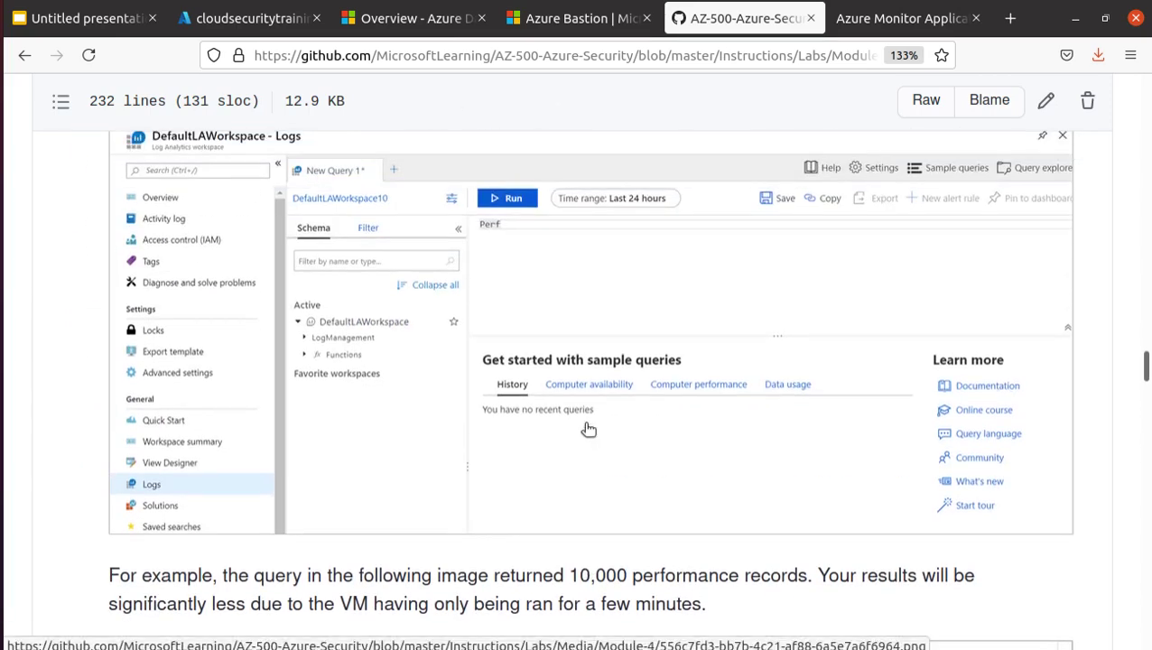
{"action": "scroll", "coordinate": [582, 430], "scroll_direction": "down", "scroll_amount": 10}
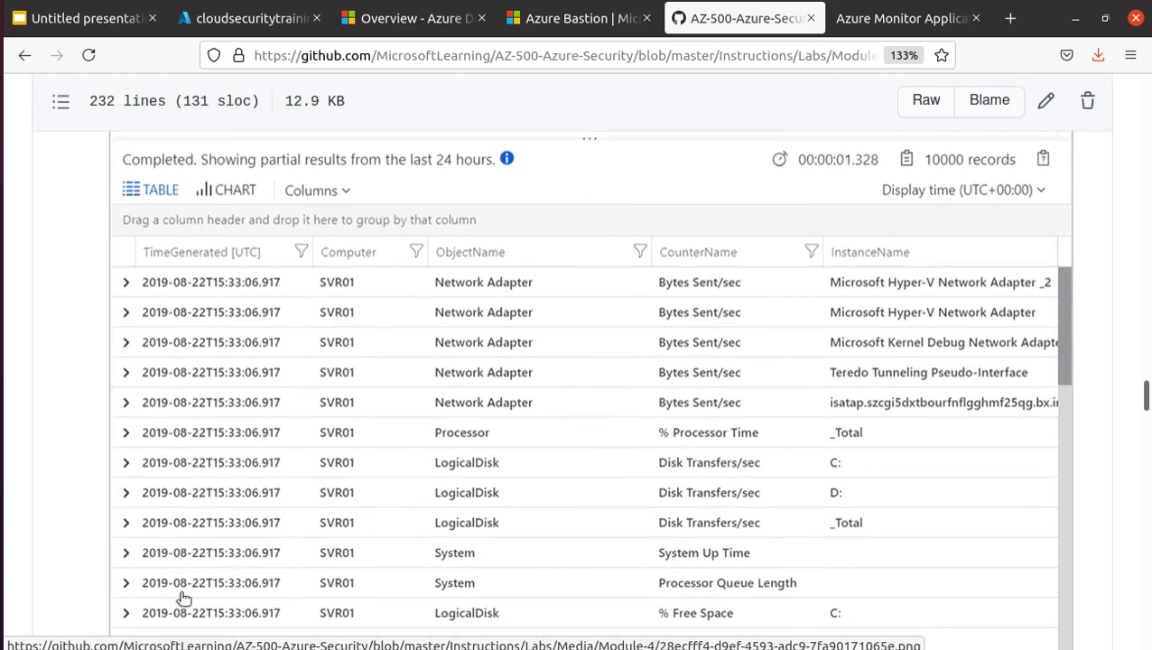
{"action": "scroll", "coordinate": [330, 487], "scroll_direction": "down", "scroll_amount": 5}
{"action": "scroll", "coordinate": [346, 436], "scroll_direction": "down", "scroll_amount": 4}
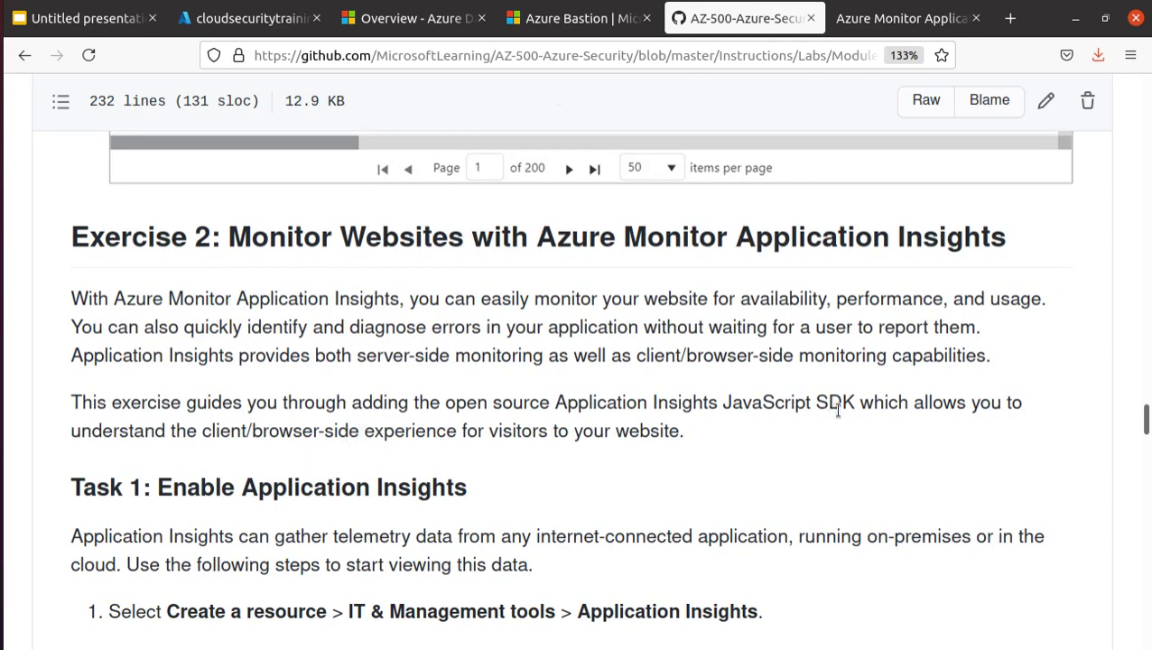
- Highlight 'Application Insights' in Exercise 2 Task 1 step 1 and read on
{"action": "scroll", "coordinate": [442, 560], "scroll_direction": "down", "scroll_amount": 5}
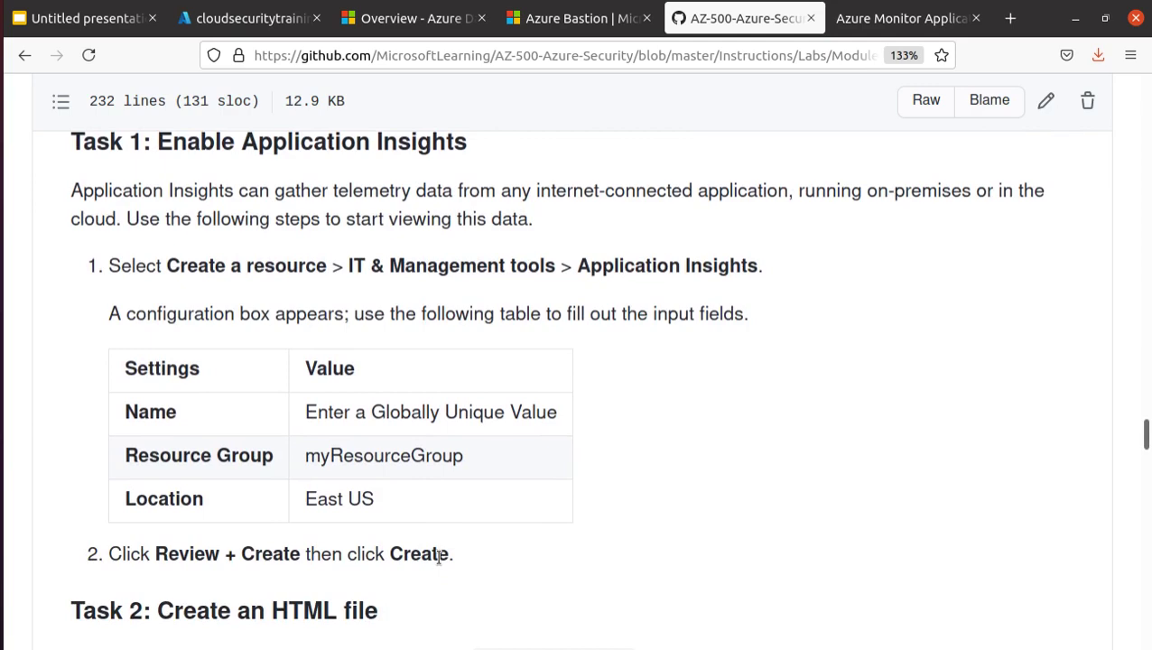
{"action": "scroll", "coordinate": [515, 479], "scroll_direction": "up", "scroll_amount": 2}
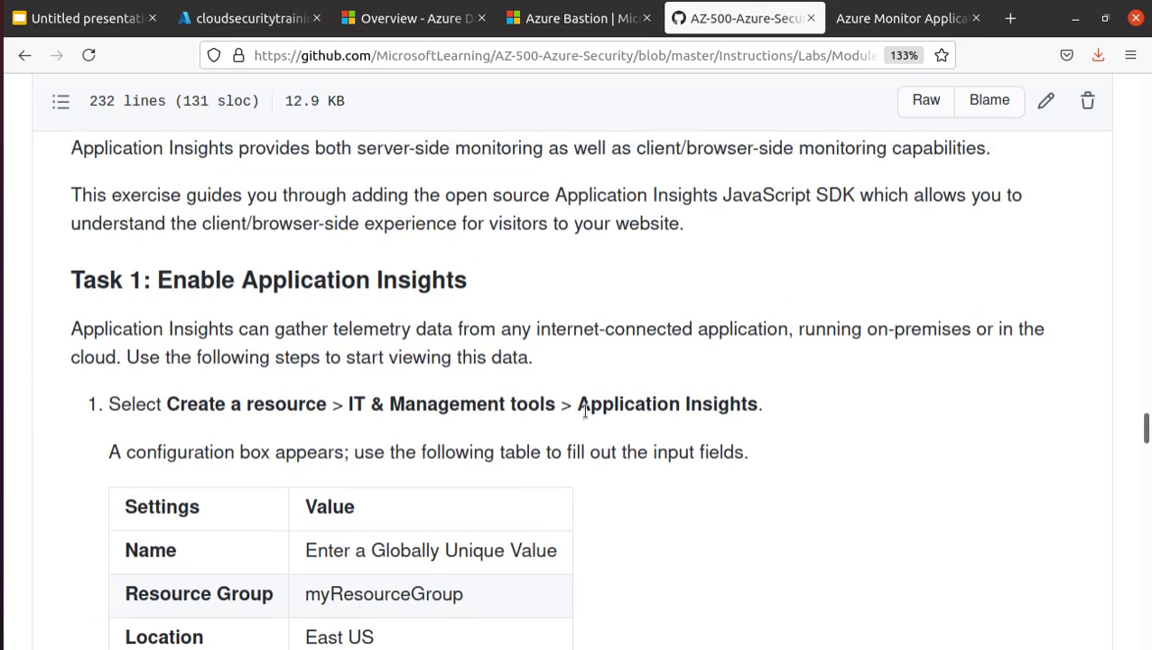
{"action": "left_click_drag", "start_coordinate": [574, 406], "coordinate": [770, 408]}
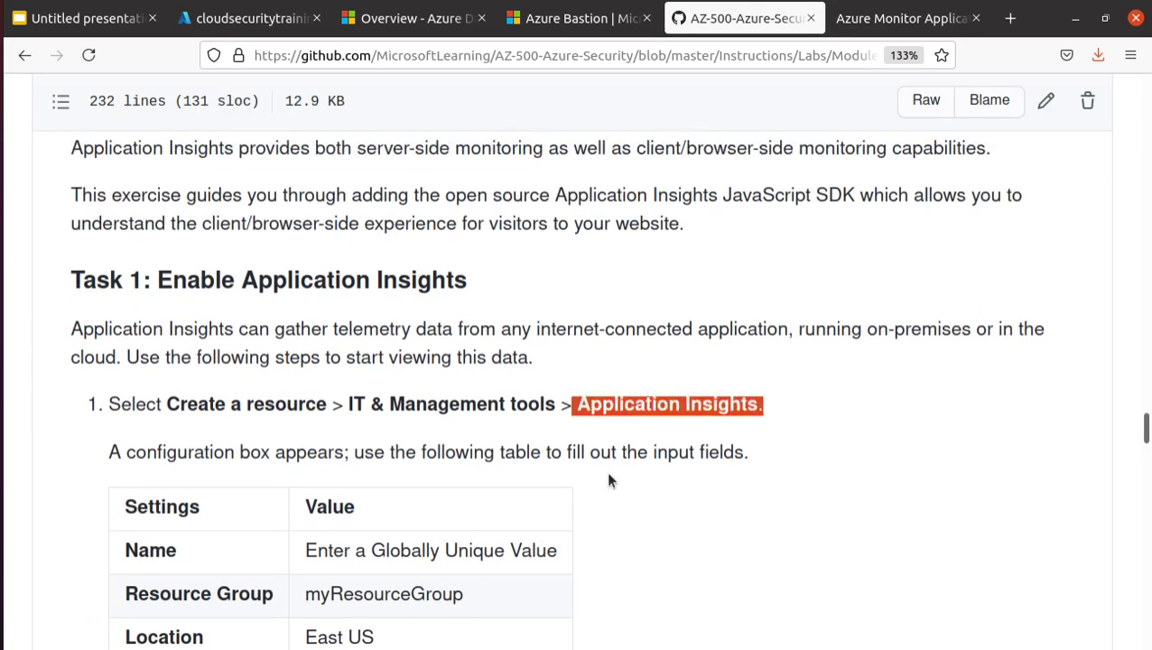
{"action": "scroll", "coordinate": [608, 478], "scroll_direction": "down", "scroll_amount": 5}
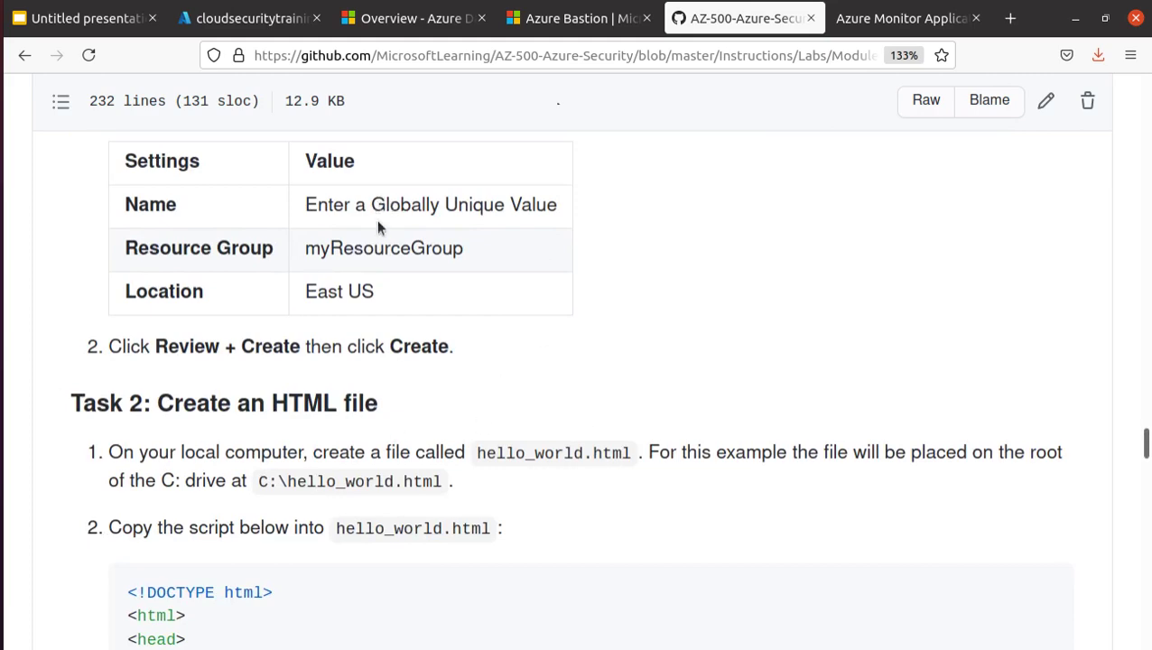
{"action": "scroll", "coordinate": [379, 228], "scroll_direction": "down", "scroll_amount": 3}
{"action": "scroll", "coordinate": [383, 433], "scroll_direction": "down", "scroll_amount": 2}
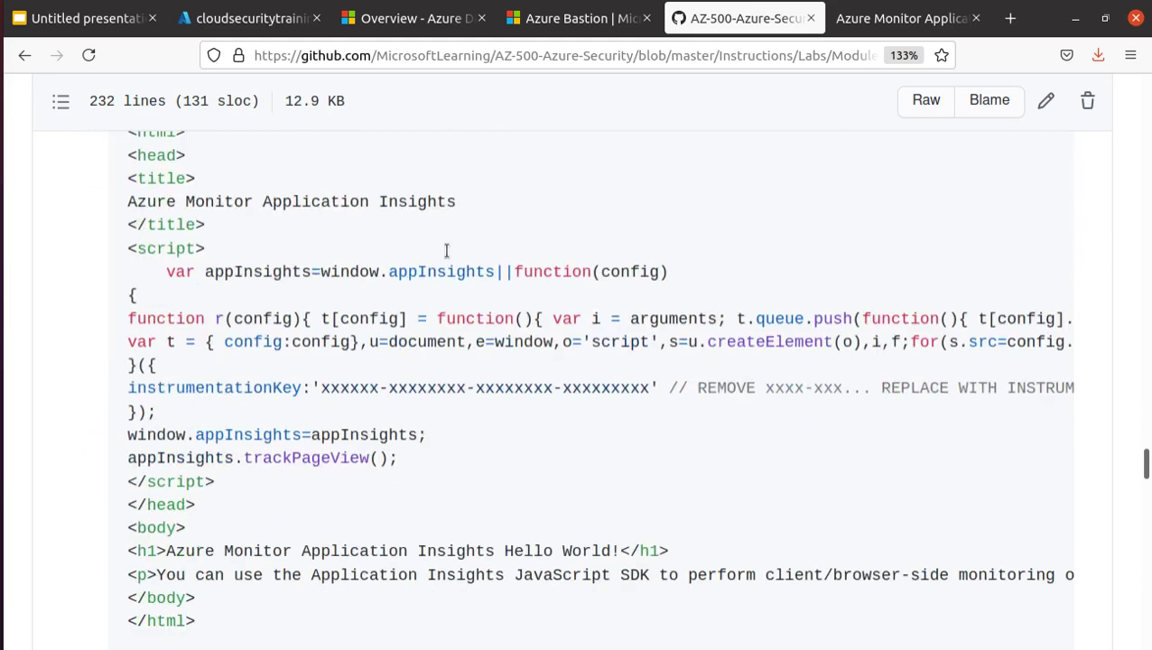
{"action": "scroll", "coordinate": [303, 352], "scroll_direction": "up", "scroll_amount": 6}
{"action": "scroll", "coordinate": [310, 350], "scroll_direction": "down", "scroll_amount": 6}
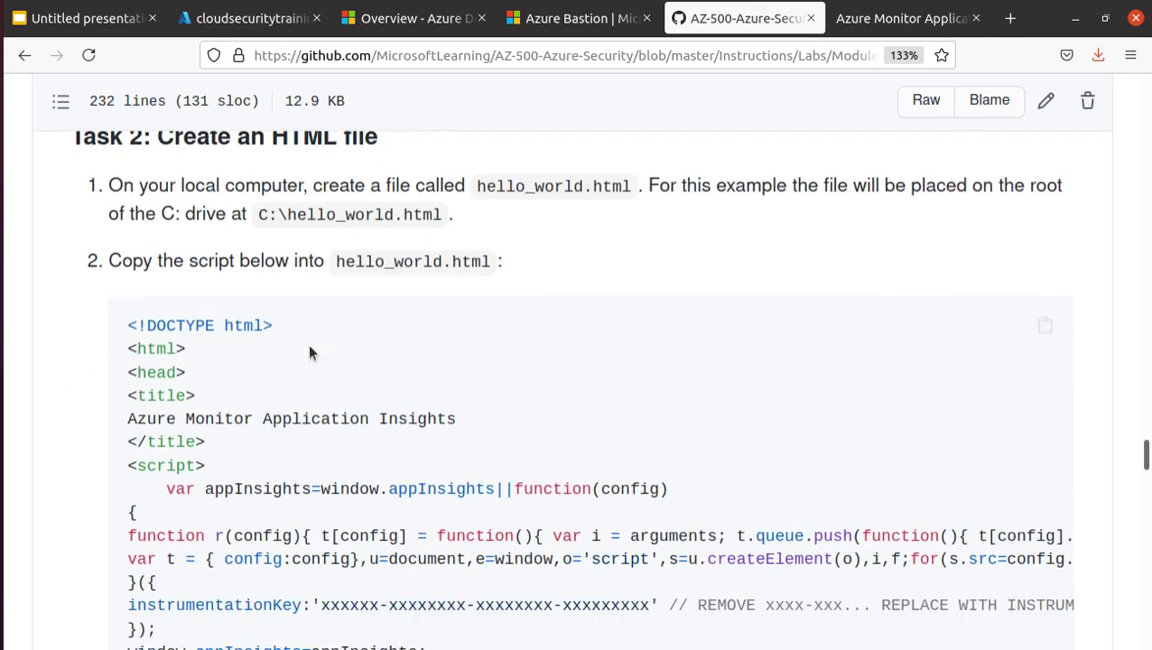
- Highlight instrumentationKey in the hello_world.html sample script and scroll to the Users step
{"action": "left_click_drag", "start_coordinate": [311, 387], "coordinate": [127, 390]}
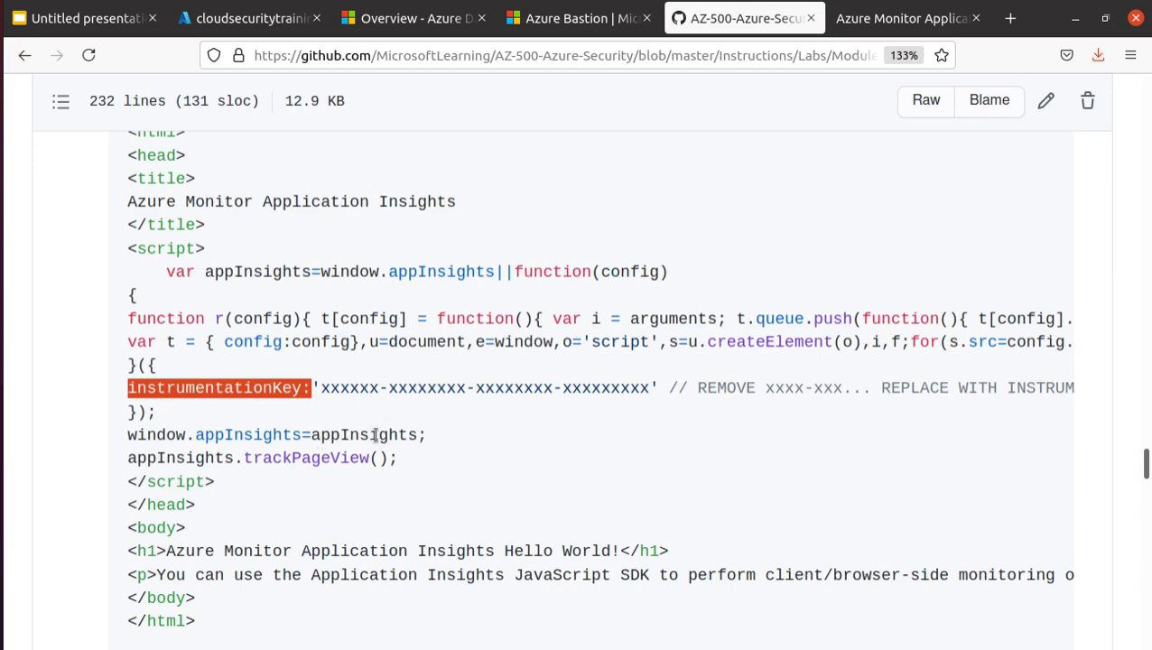
{"action": "scroll", "coordinate": [375, 435], "scroll_direction": "down", "scroll_amount": 10}
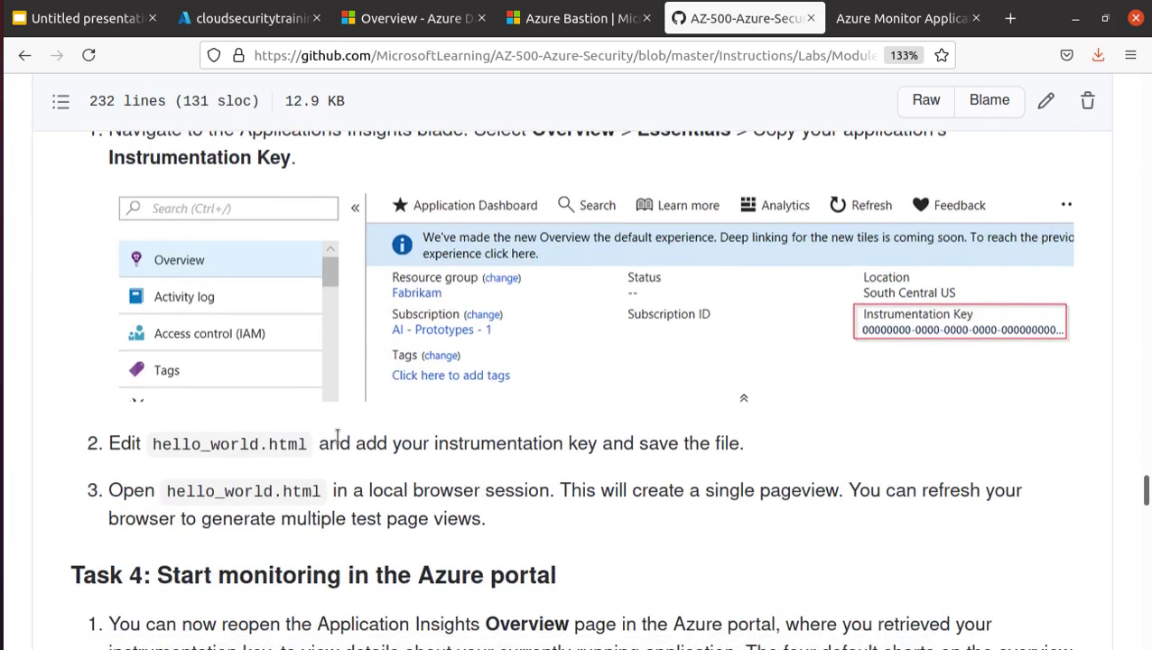
{"action": "scroll", "coordinate": [336, 436], "scroll_direction": "down", "scroll_amount": 10}
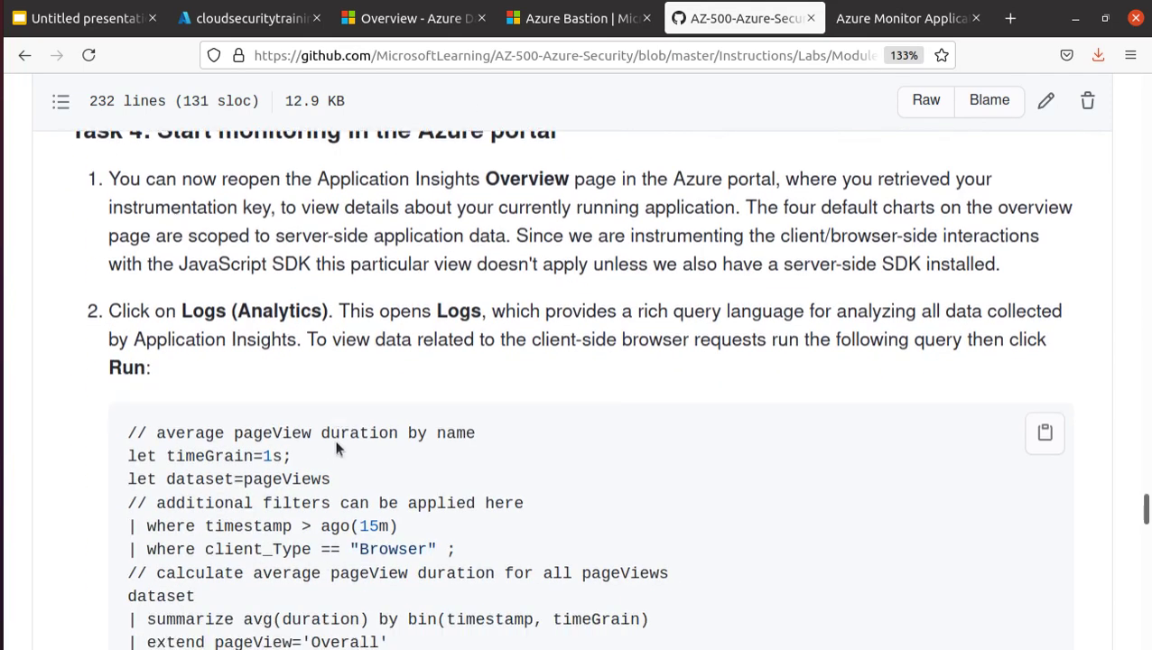
{"action": "scroll", "coordinate": [336, 448], "scroll_direction": "down", "scroll_amount": 10}
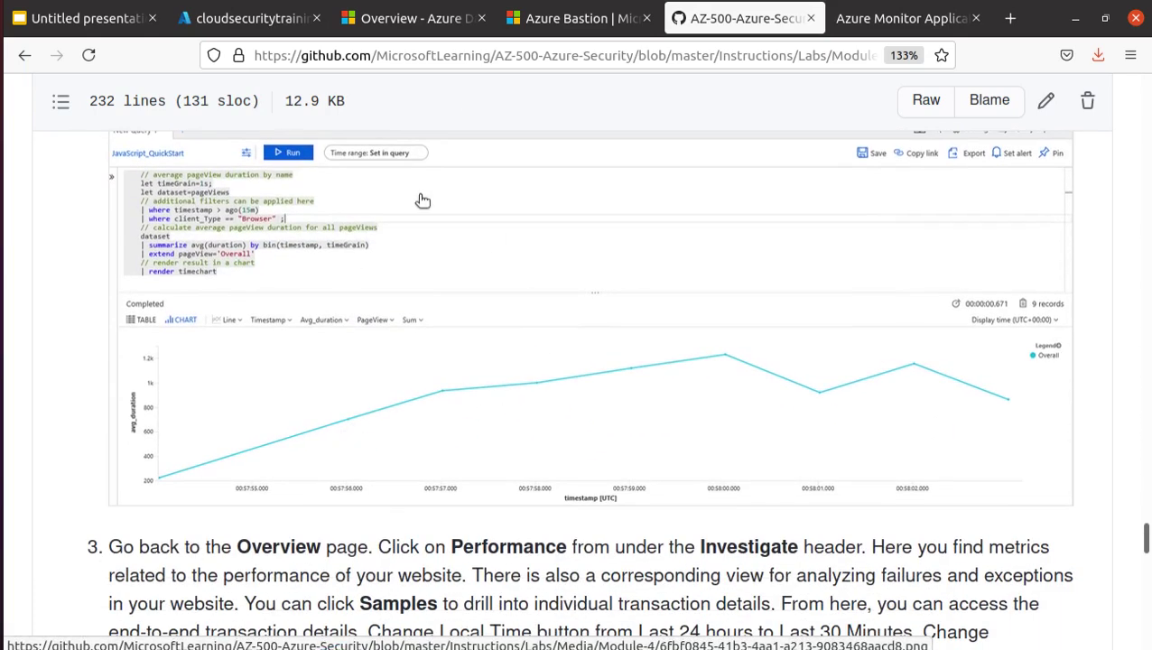
{"action": "scroll", "coordinate": [302, 422], "scroll_direction": "up", "scroll_amount": 10}
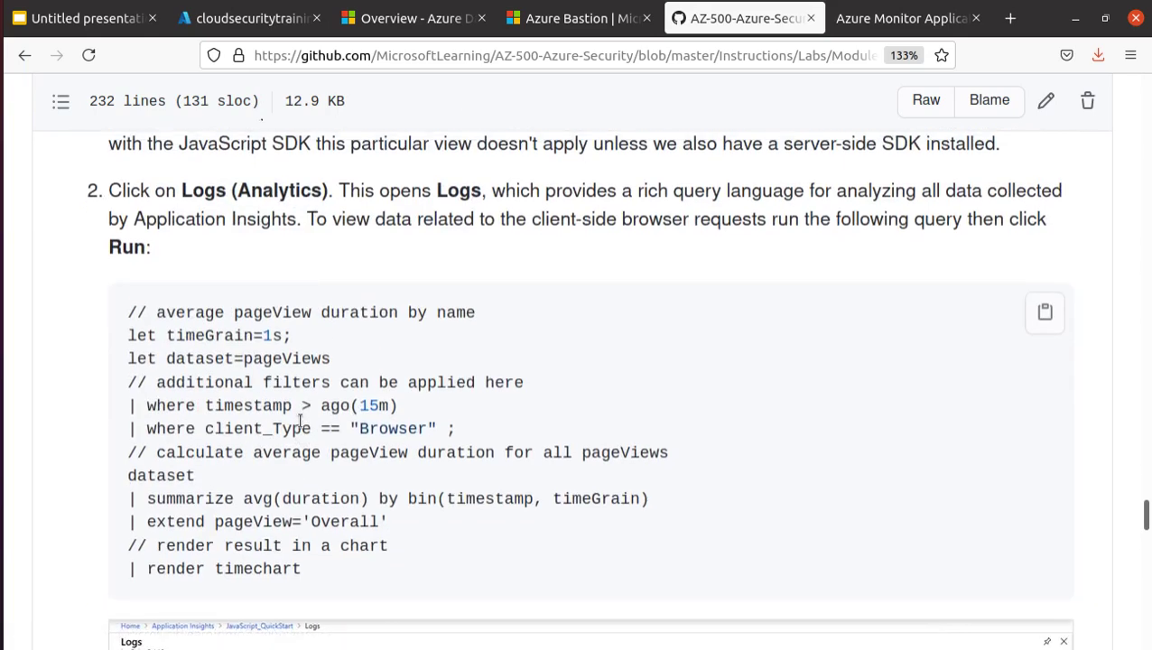
{"action": "scroll", "coordinate": [401, 319], "scroll_direction": "down", "scroll_amount": 10}
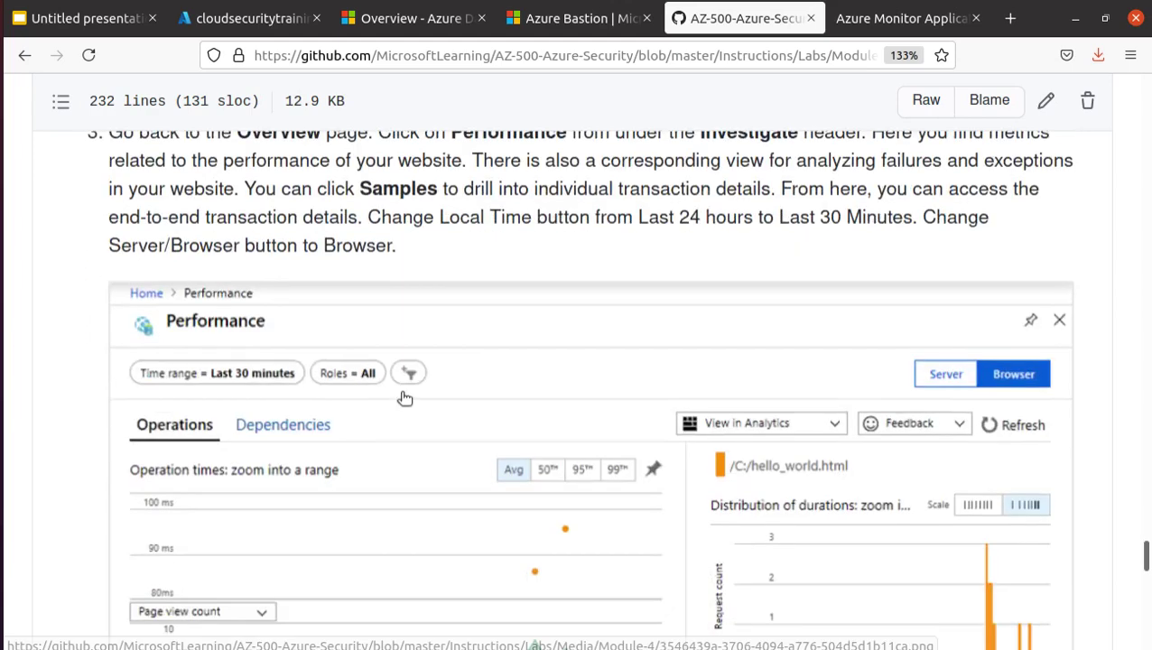
{"action": "scroll", "coordinate": [404, 398], "scroll_direction": "down", "scroll_amount": 10}
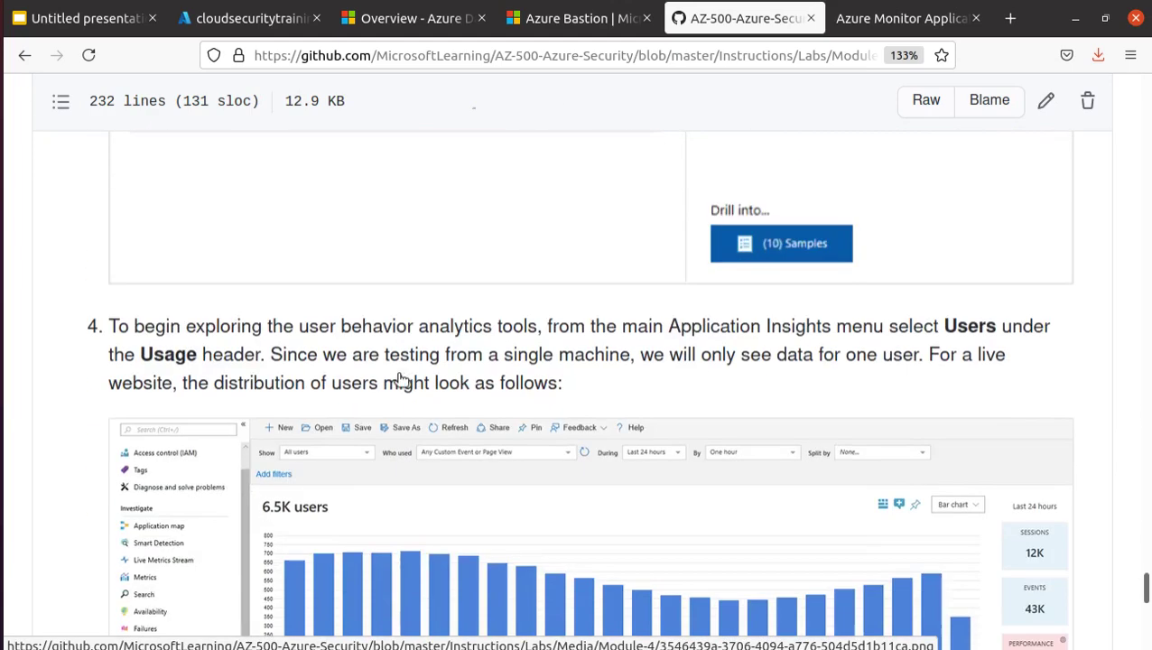
{"action": "scroll", "coordinate": [401, 379], "scroll_direction": "down", "scroll_amount": 1}
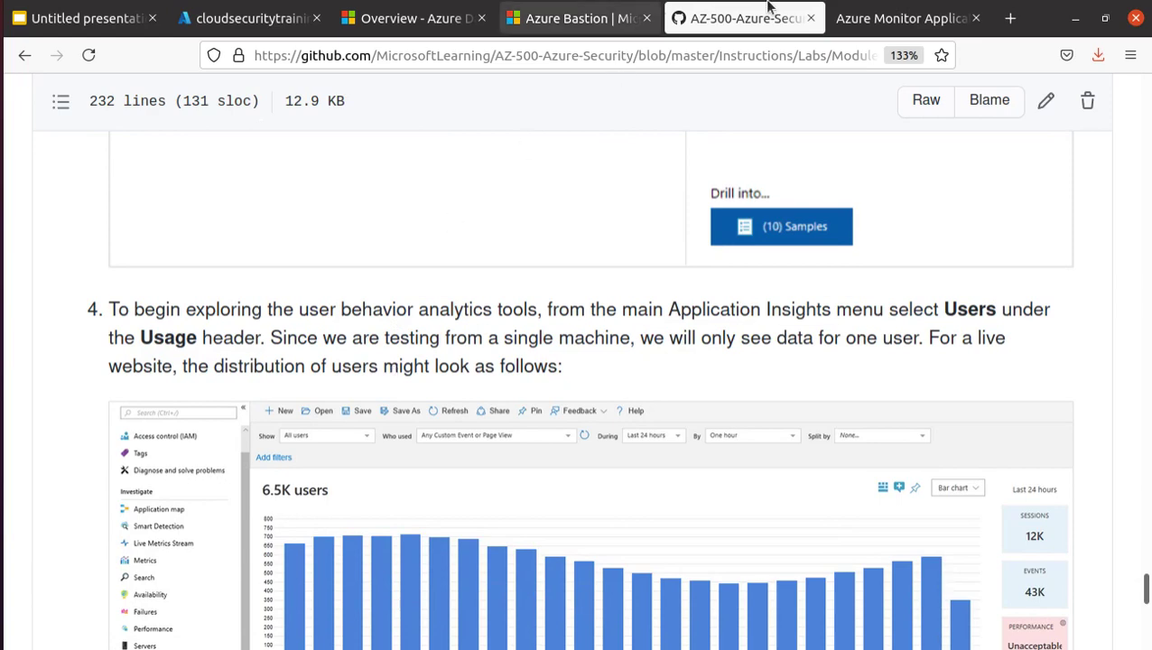
{"action": "left_click", "coordinate": [889, 18]}
- Return to cloudsecuritytraining's Performance view and scroll the resource menu toward Usage
{"action": "left_click", "coordinate": [223, 18]}
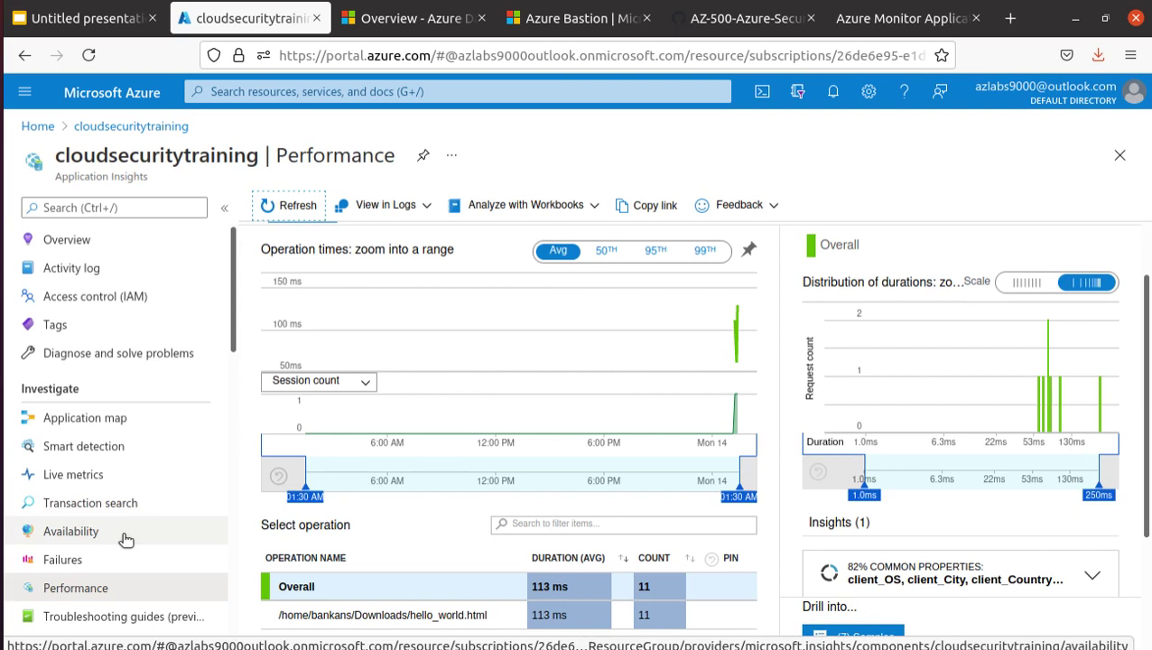
{"action": "scroll", "coordinate": [128, 559], "scroll_direction": "down", "scroll_amount": 5}
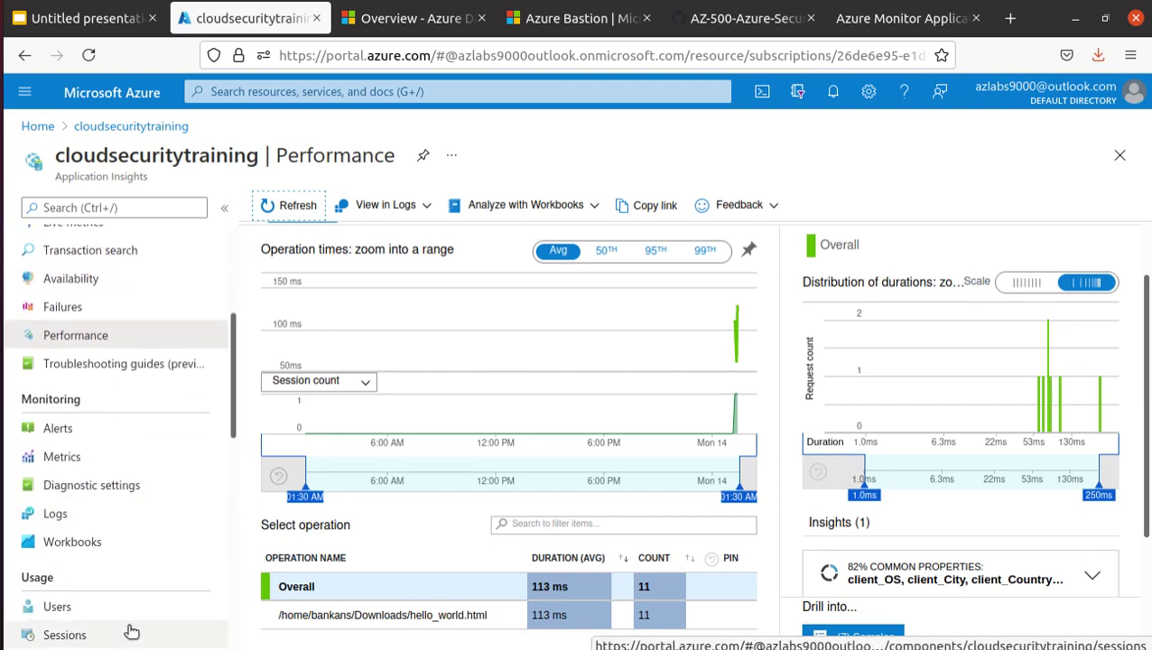
{"action": "scroll", "coordinate": [115, 545], "scroll_direction": "down", "scroll_amount": 3}
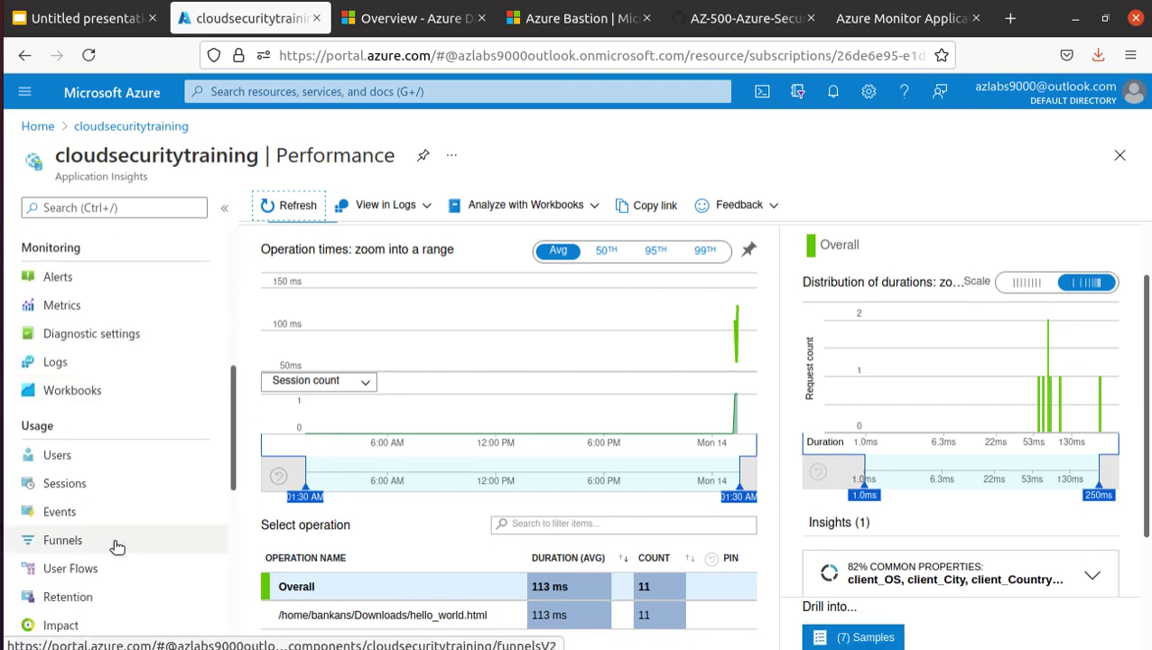
{"action": "scroll", "coordinate": [115, 544], "scroll_direction": "down", "scroll_amount": 3}
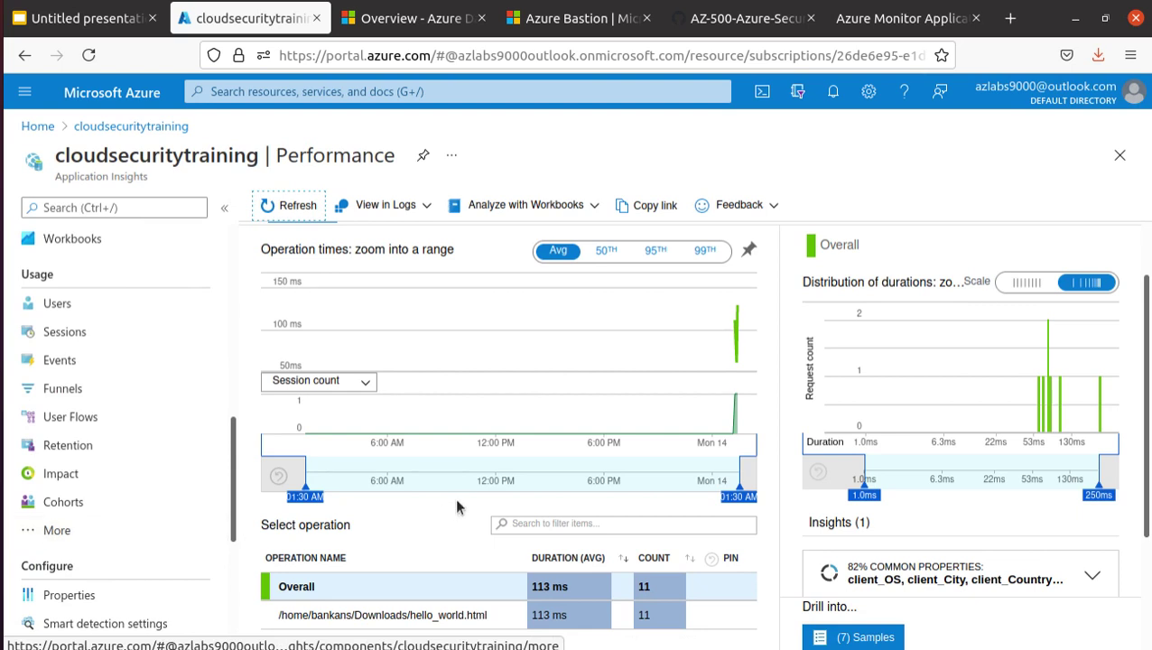
{"action": "scroll", "coordinate": [457, 503], "scroll_direction": "down", "scroll_amount": 3}
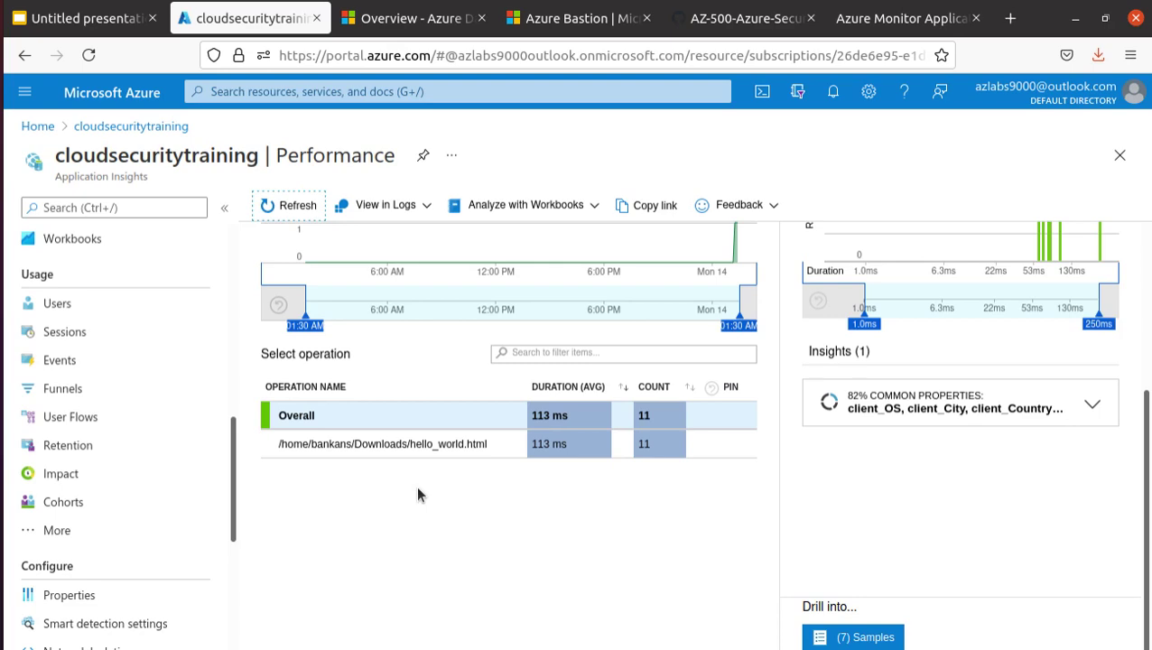
{"action": "left_click", "coordinate": [2, 287]}
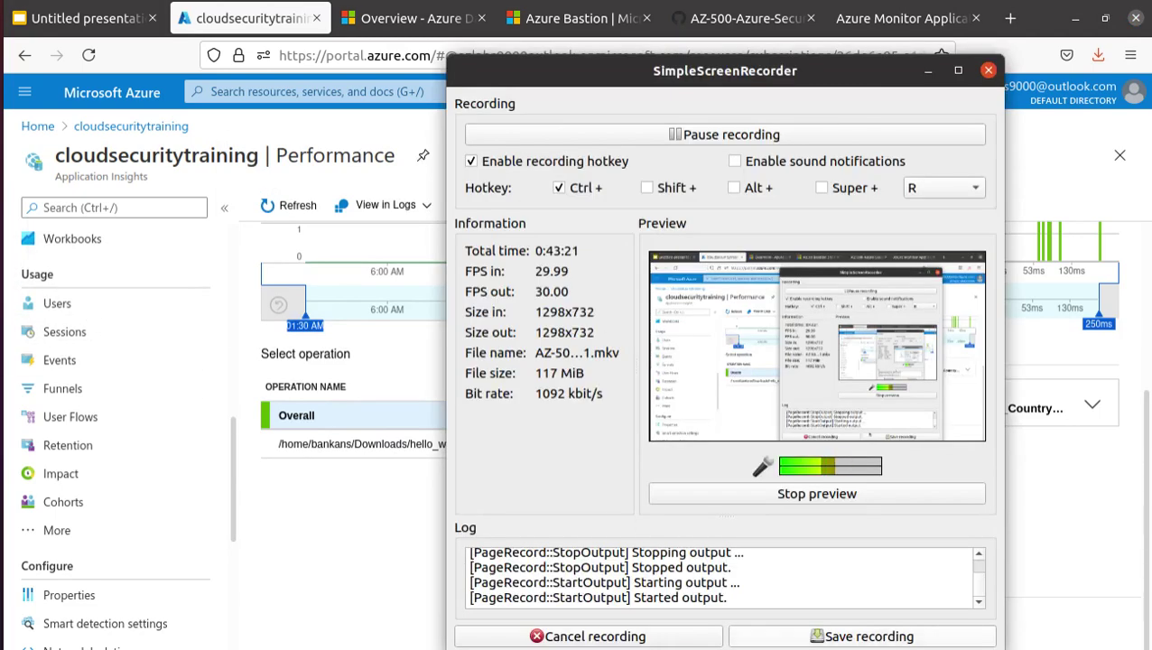